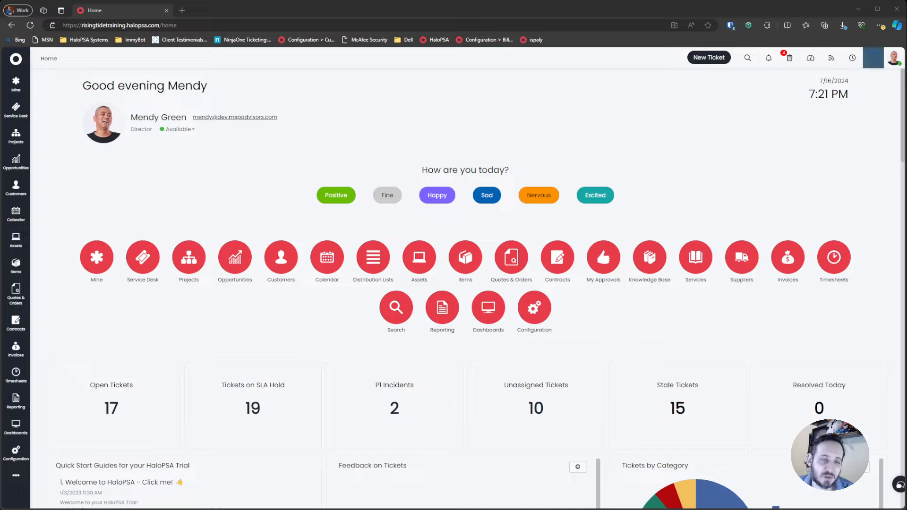
- View the application's About information to check the client and API versions, and close it
click(873, 57)
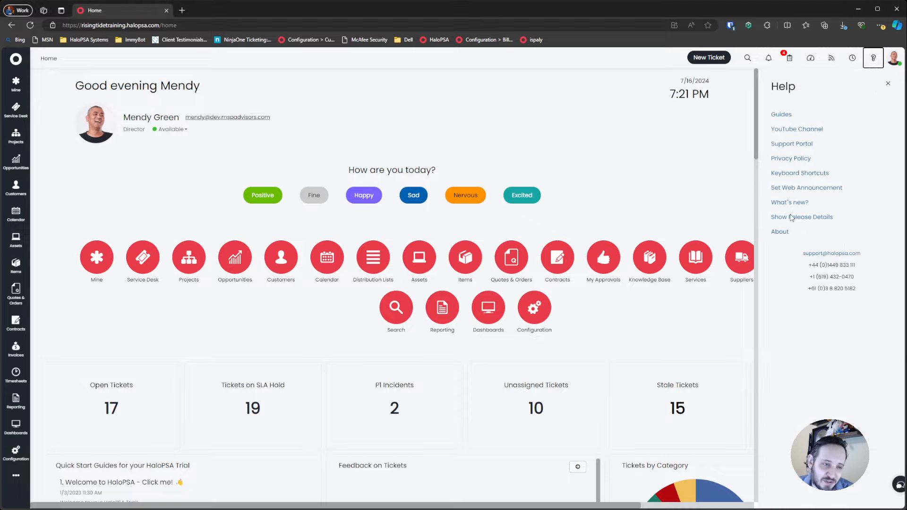
click(784, 231)
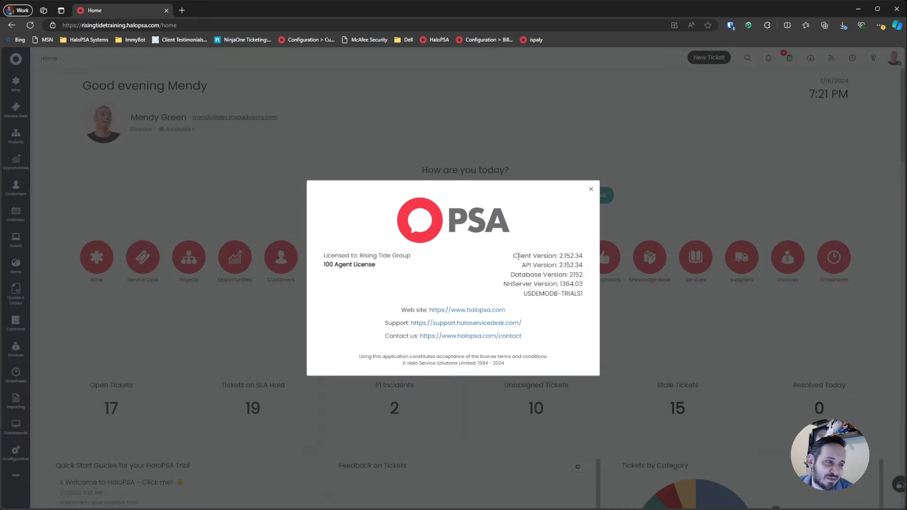
drag(518, 256, 592, 209)
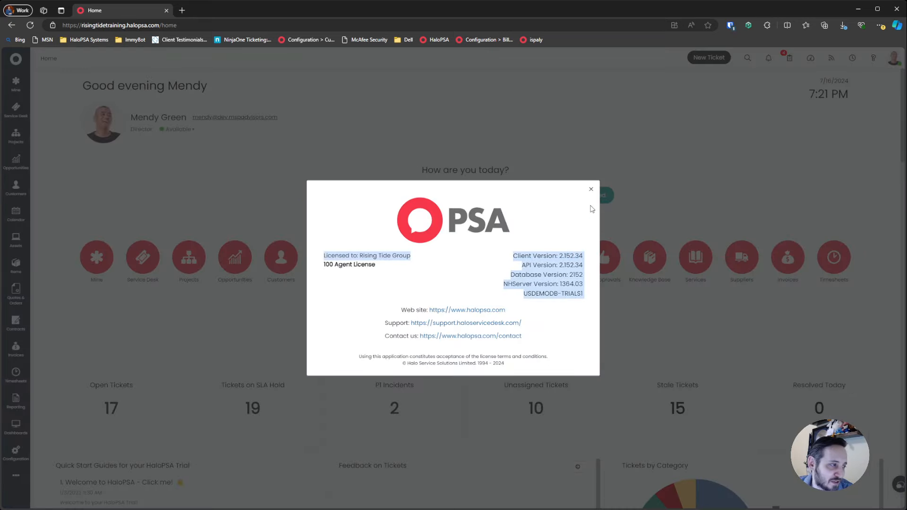
click(590, 202)
click(592, 191)
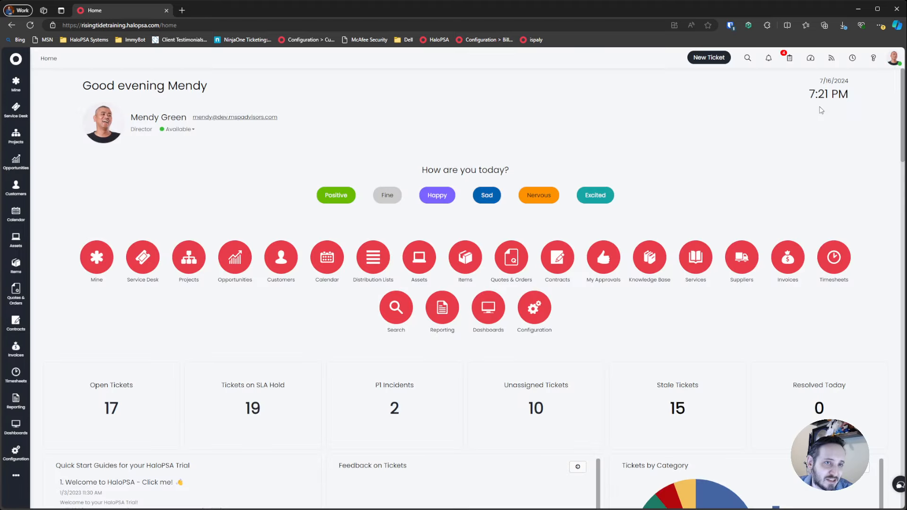
- Open the release details from the help options, examine the new features listed for version 2.152, and close the tab
click(873, 58)
click(816, 221)
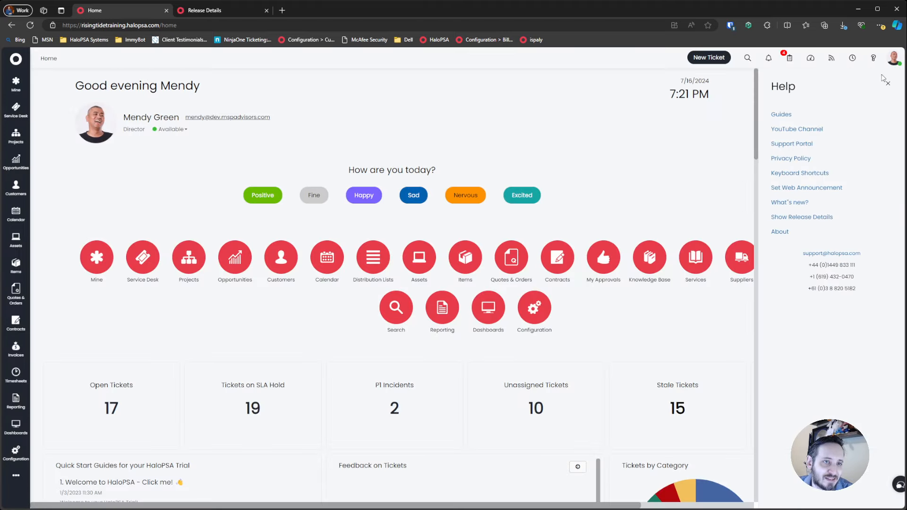
click(256, 23)
click(252, 14)
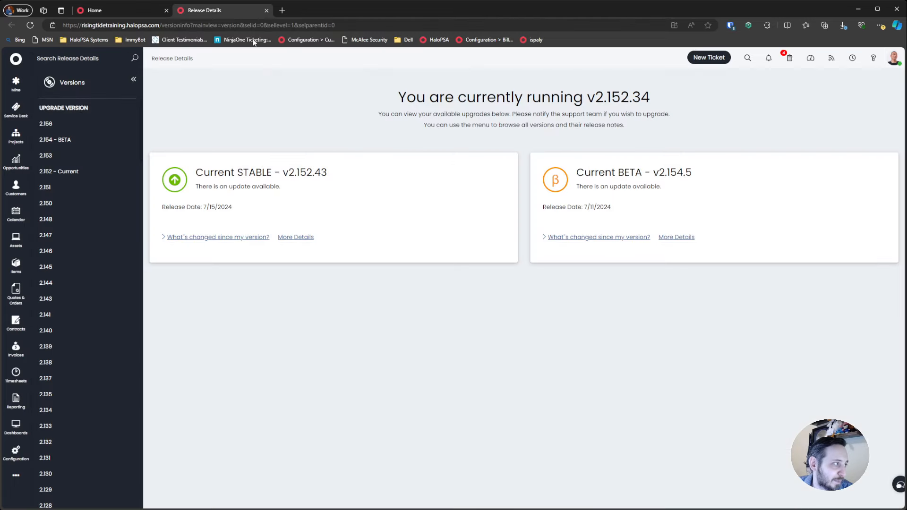
click(46, 166)
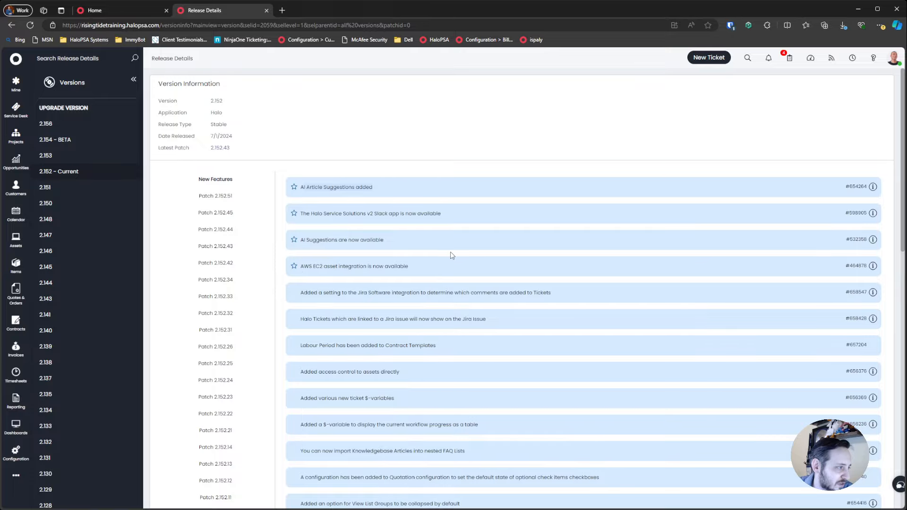
scroll(452, 255, down, 15)
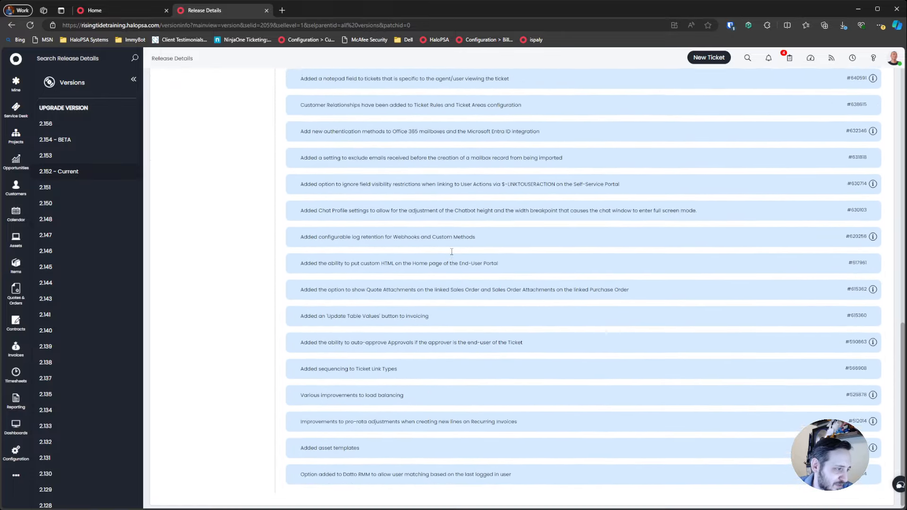
scroll(452, 251, up, 15)
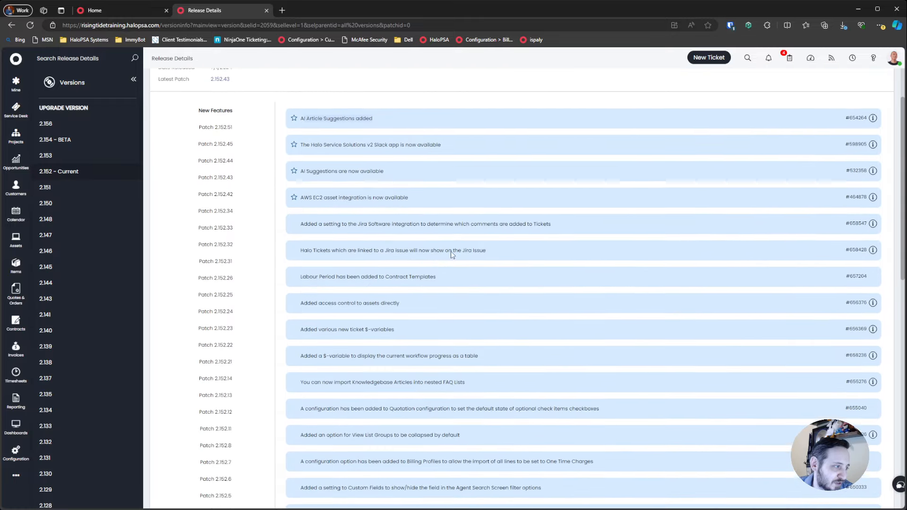
scroll(452, 255, up, 1)
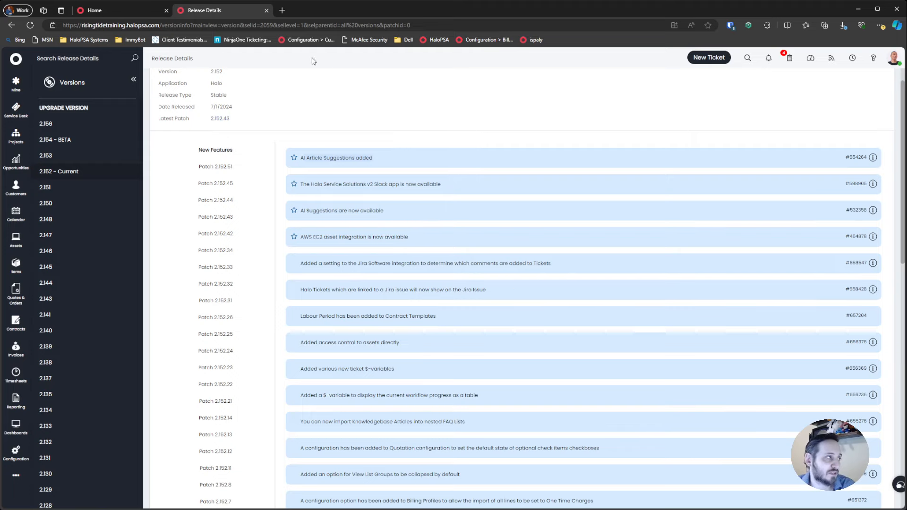
middle_click(237, 10)
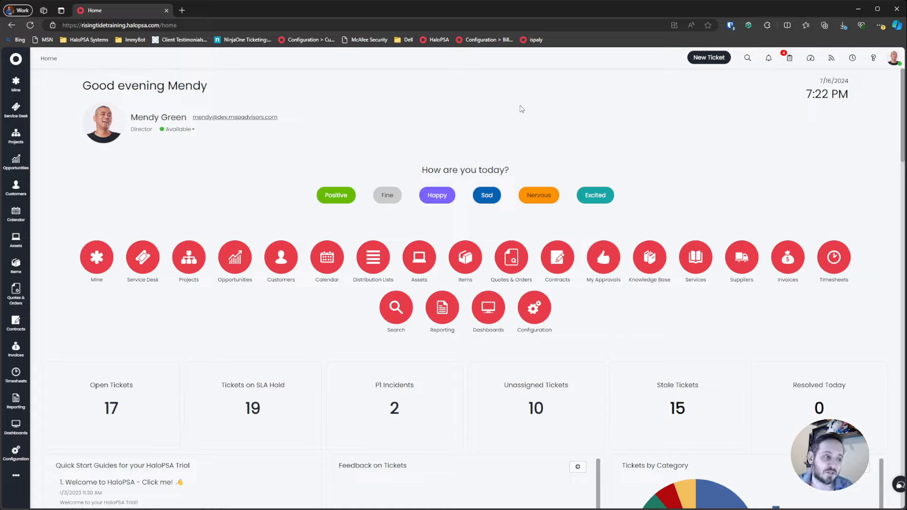
- Find the AI group among the configuration integrations and open the Azure OpenAI integration settings
click(533, 310)
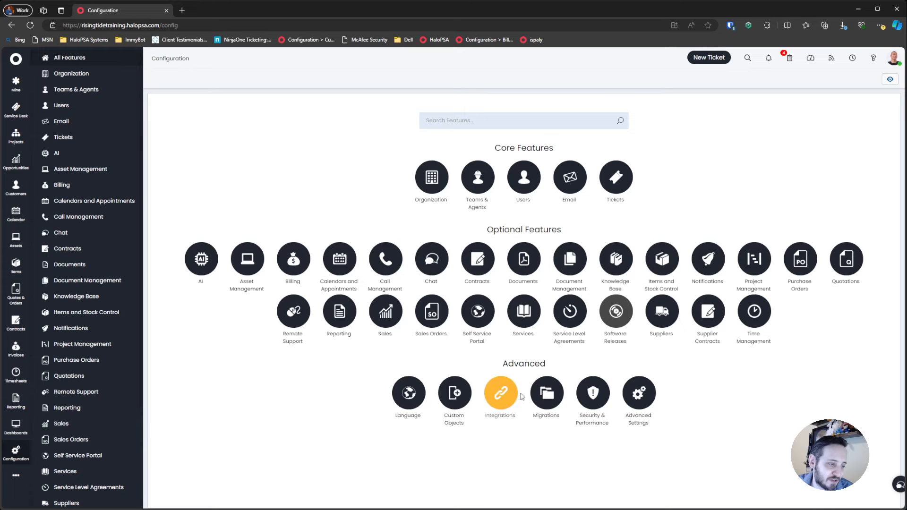
click(500, 393)
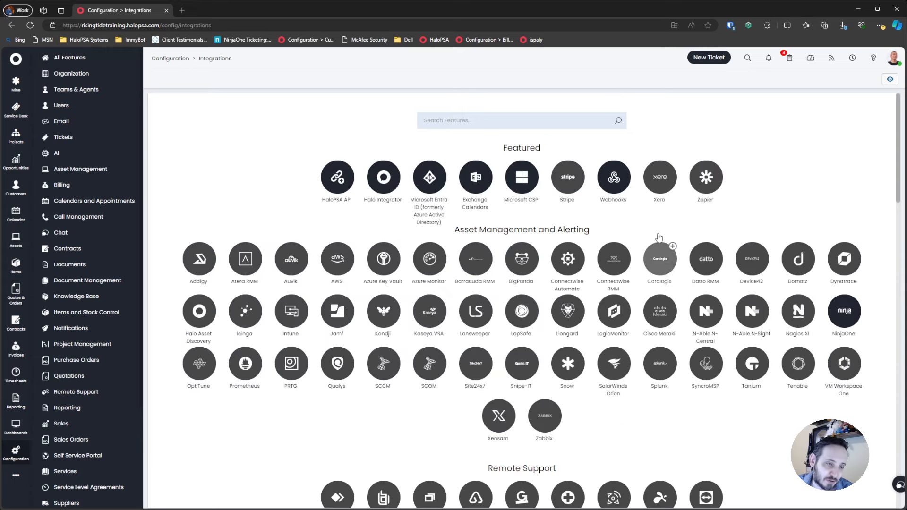
drag(900, 119, 900, 423)
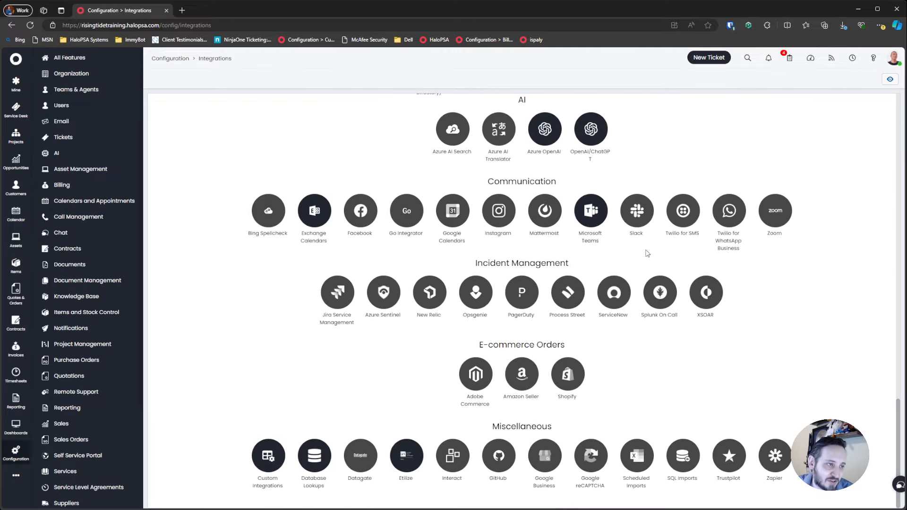
scroll(580, 204, up, 2)
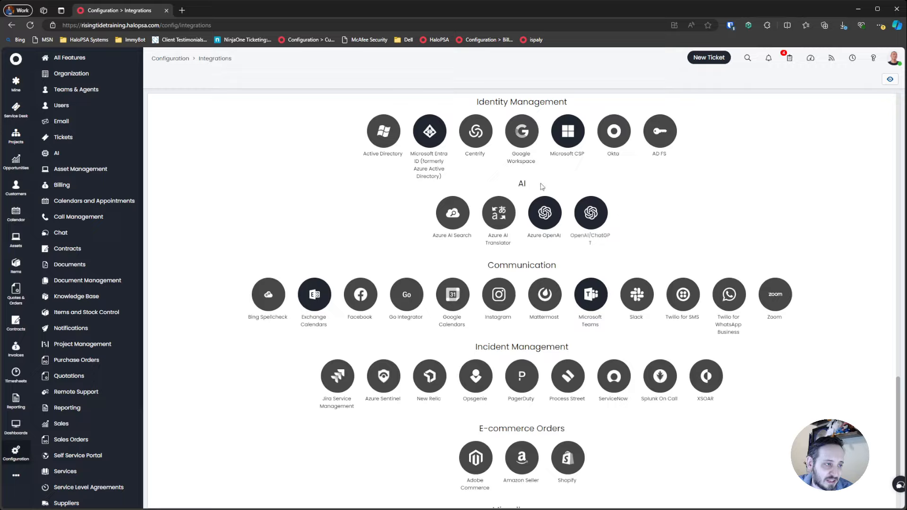
drag(541, 184, 624, 240)
click(630, 236)
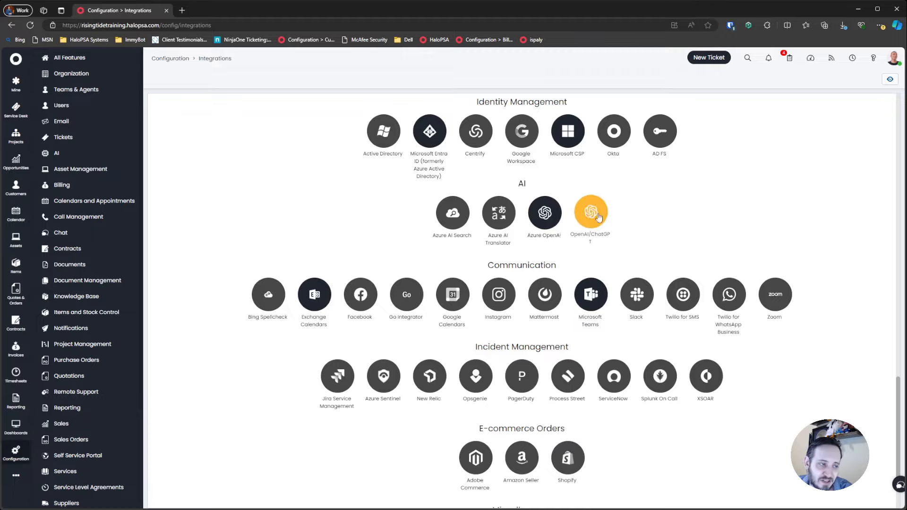
click(554, 215)
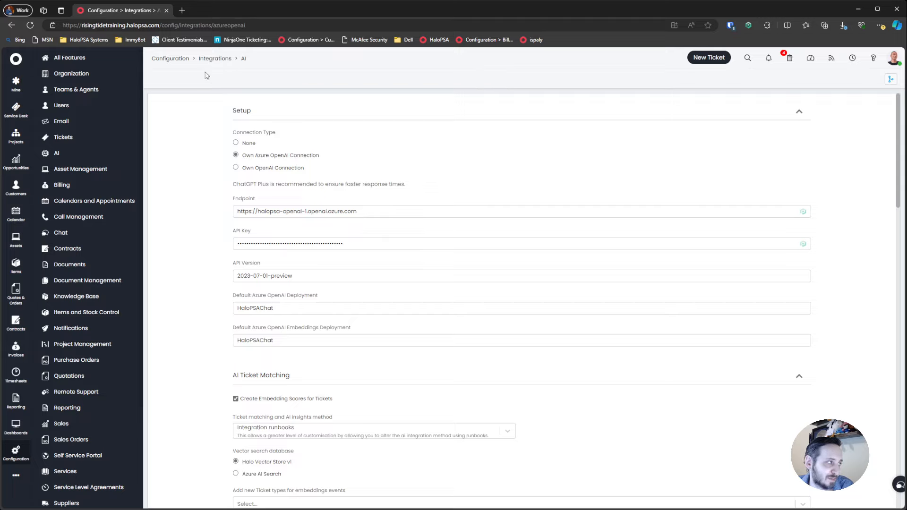
- Open the AI feature from the main configuration page and examine its connection type, endpoint, API and deployment fields
click(168, 66)
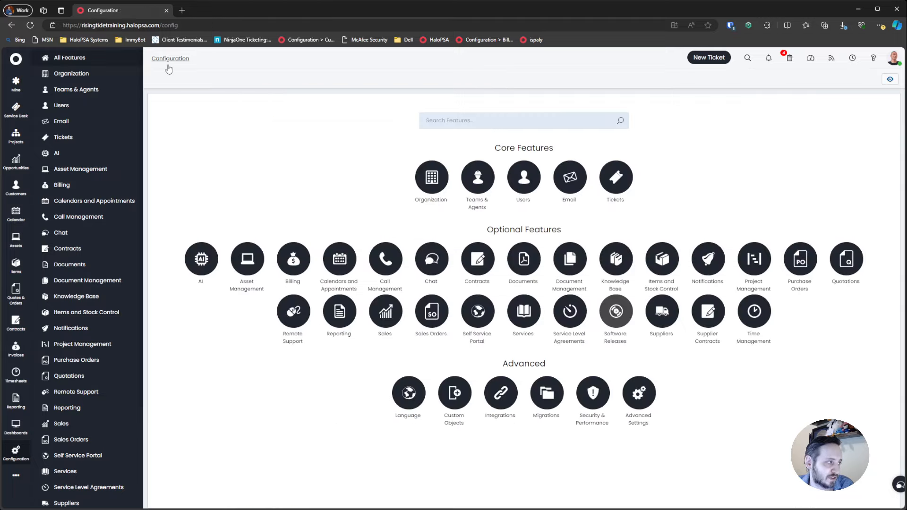
click(200, 257)
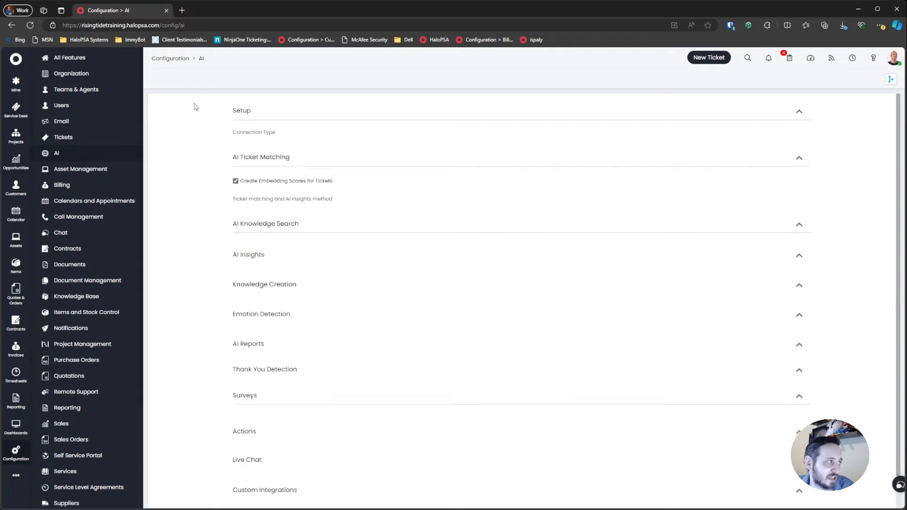
drag(204, 134, 335, 301)
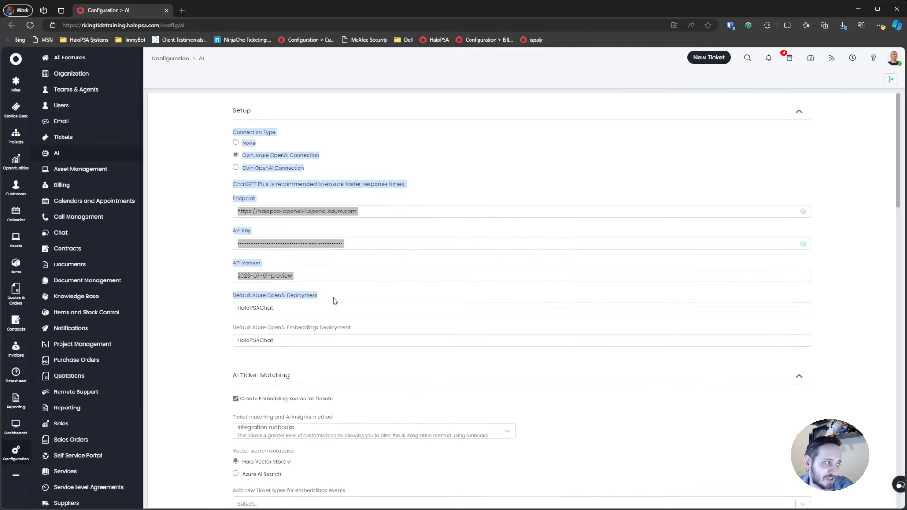
click(189, 202)
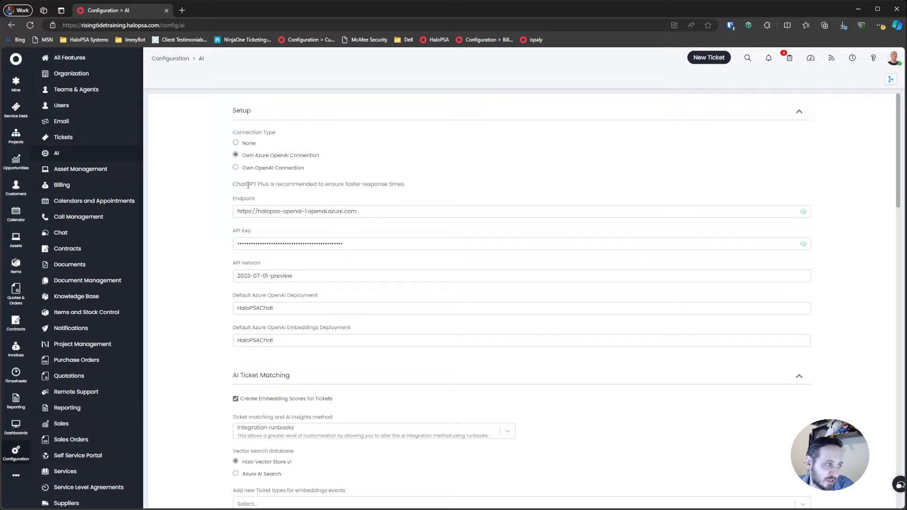
drag(219, 189, 357, 357)
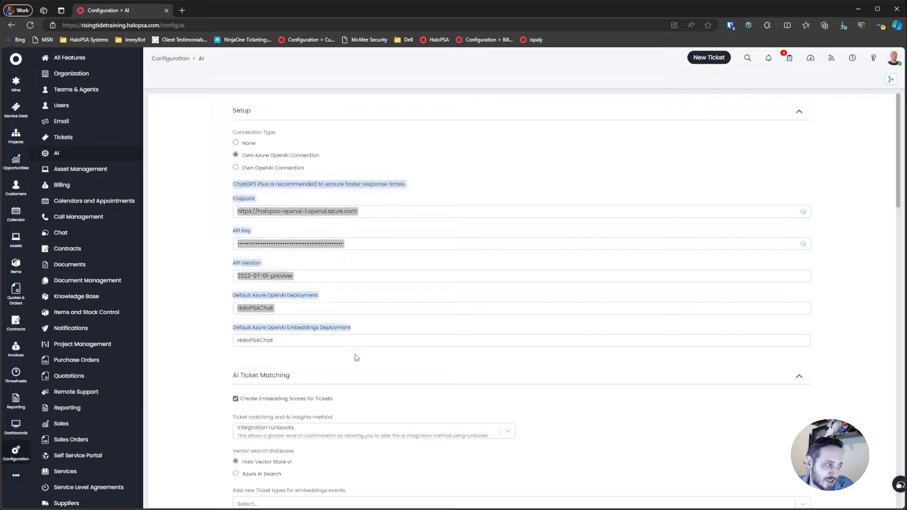
click(339, 230)
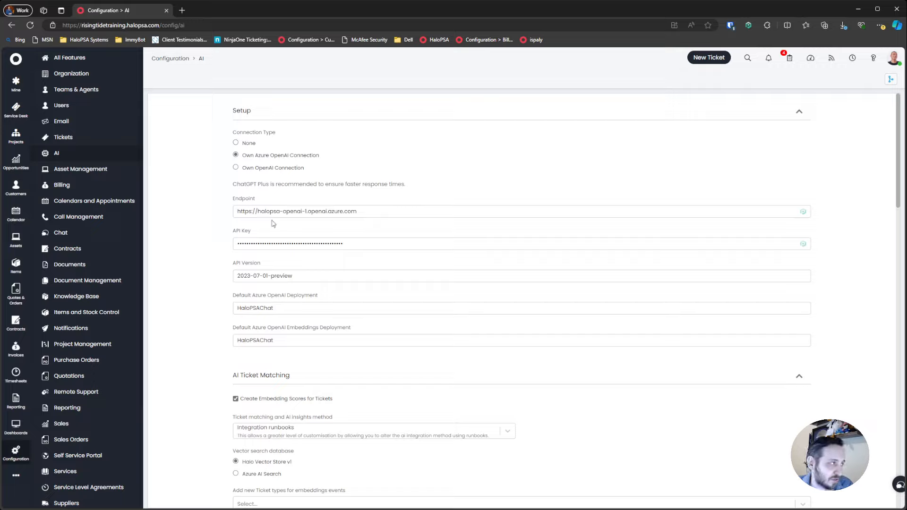
- Open the Service Desk in a new browser tab and open the "Cannot log into Outlook online" ticket
middle_click(19, 115)
click(198, 13)
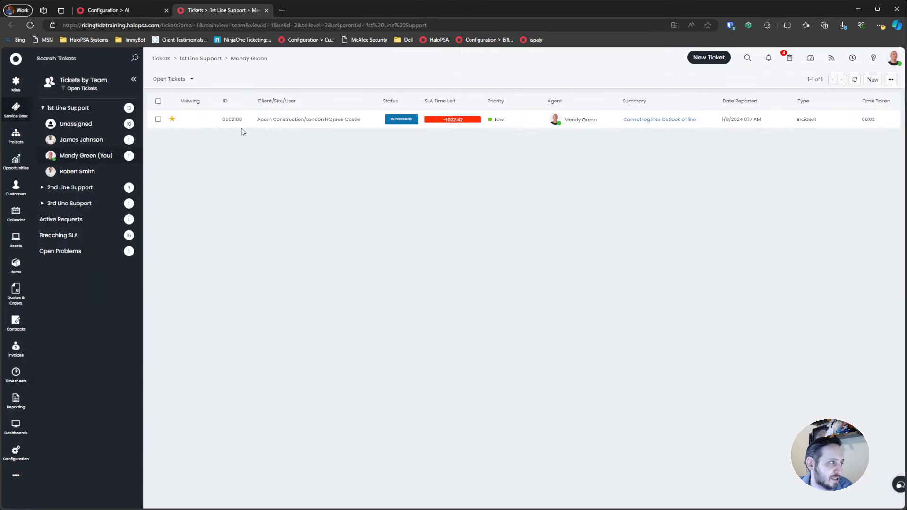
click(244, 131)
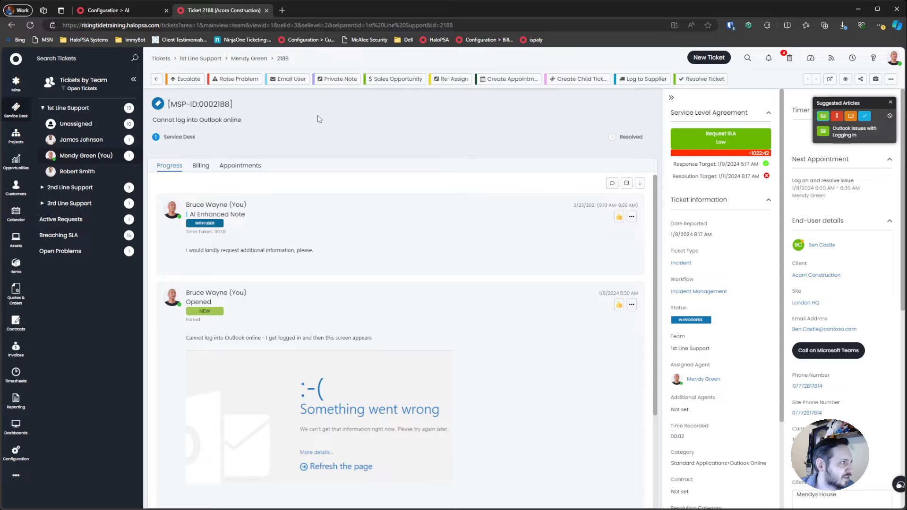
- Look through the ticket's progress feed, view the details of its Opened action, and close them
scroll(356, 189, down, 3)
scroll(356, 309, up, 3)
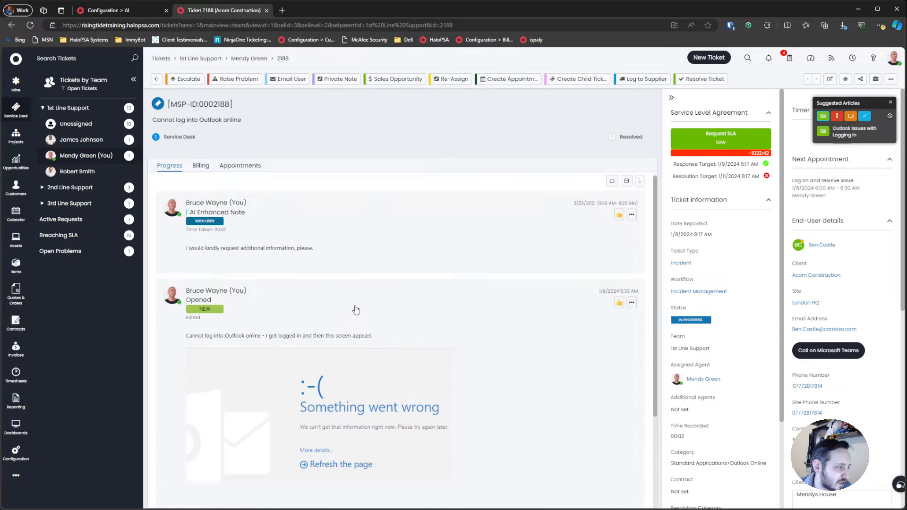
click(498, 290)
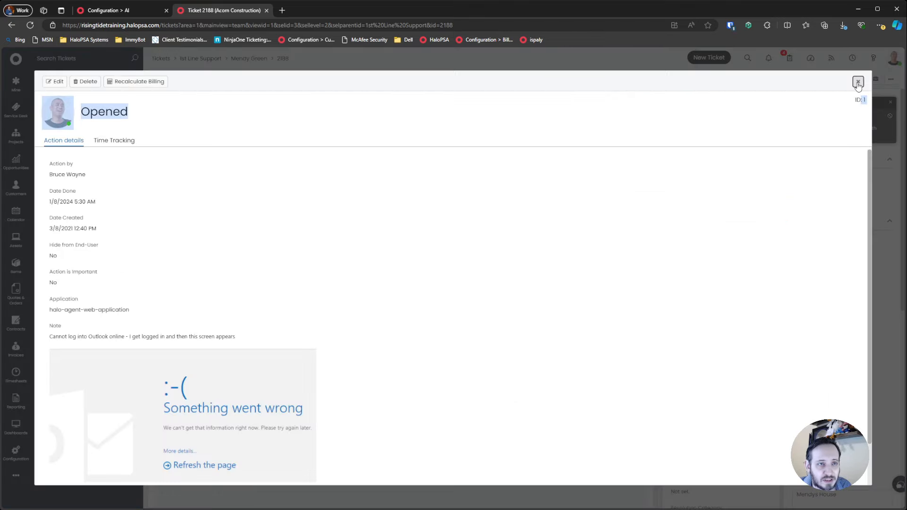
click(858, 82)
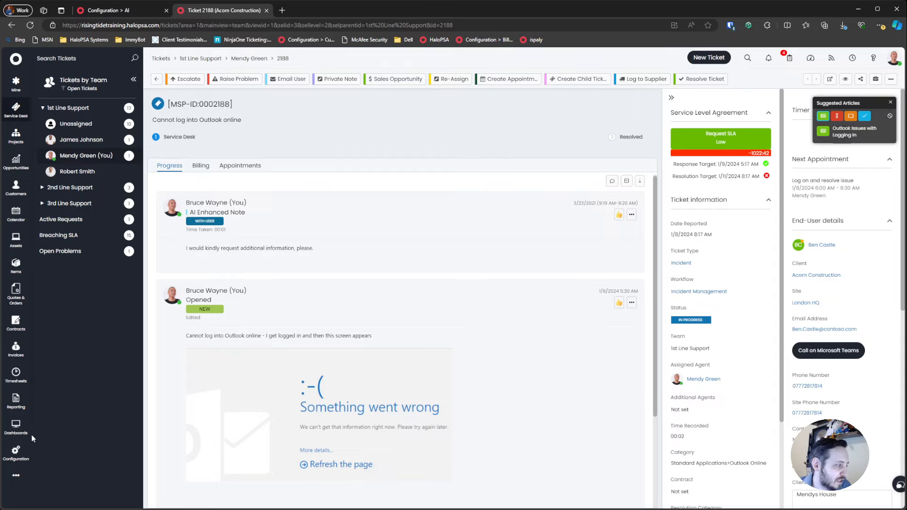
- Open Configuration in another browser tab and go to the list of custom integrations under Integrations
middle_click(16, 451)
click(307, 10)
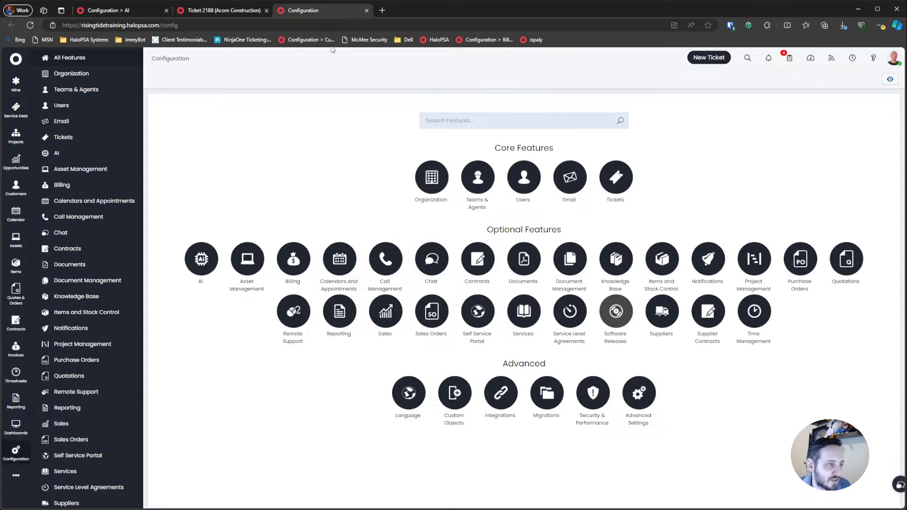
click(501, 392)
scroll(553, 298, down, 15)
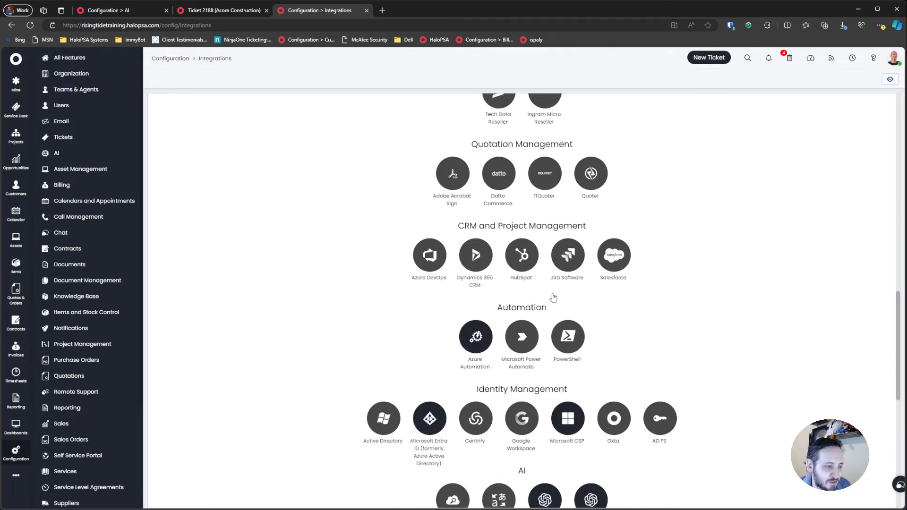
scroll(553, 297, down, 8)
click(269, 459)
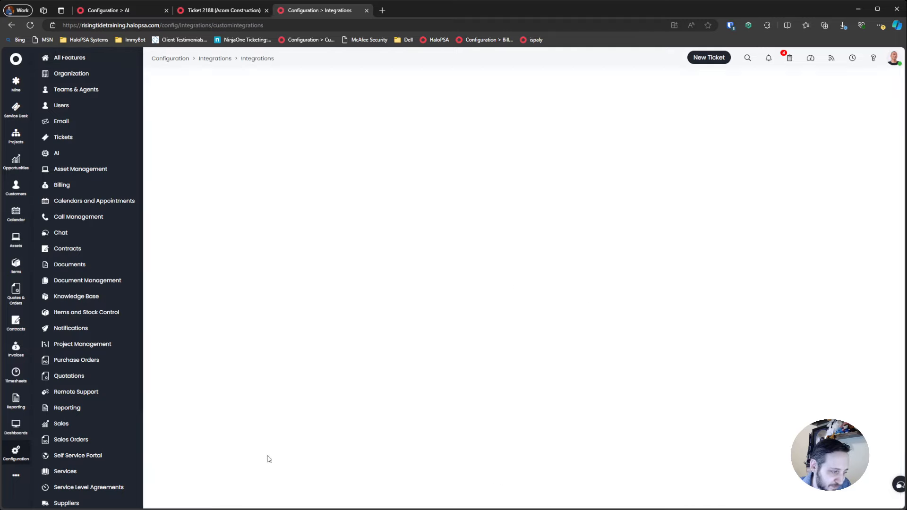
click(266, 156)
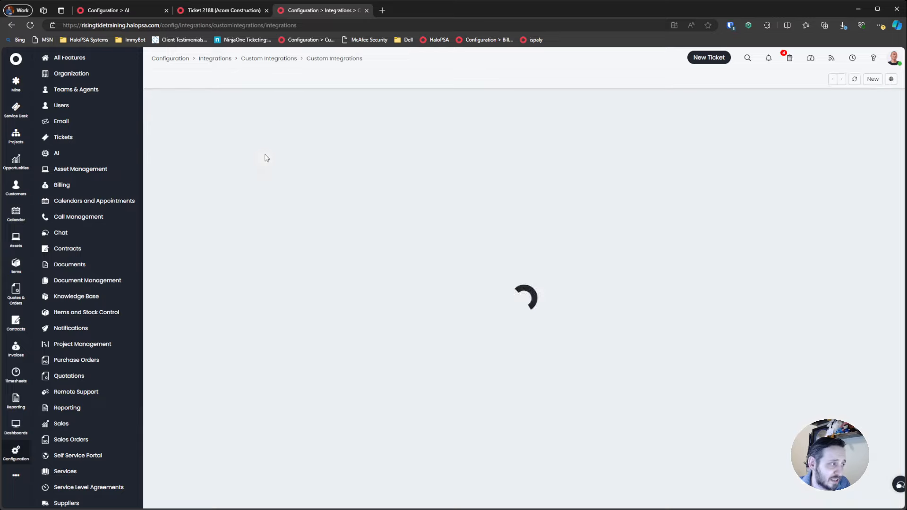
- Open the Ask Question method of the Azure OpenAI custom integration
click(217, 138)
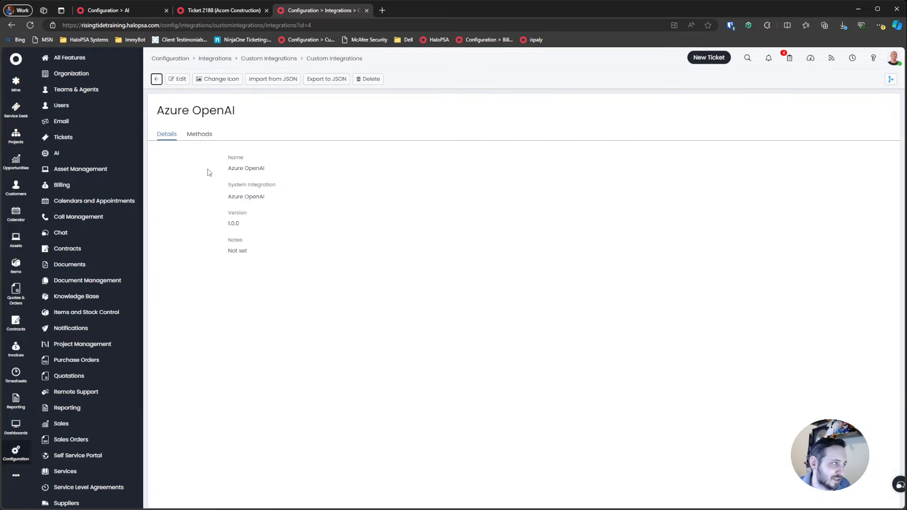
click(201, 135)
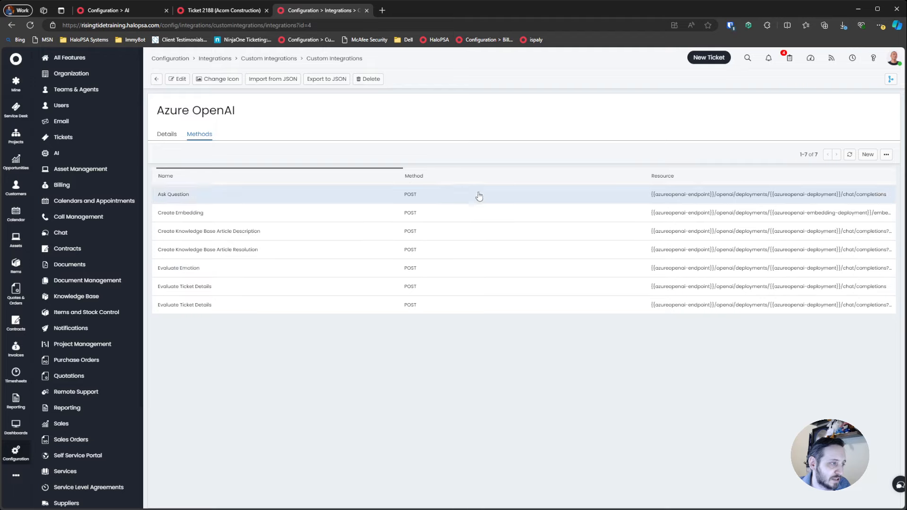
click(221, 198)
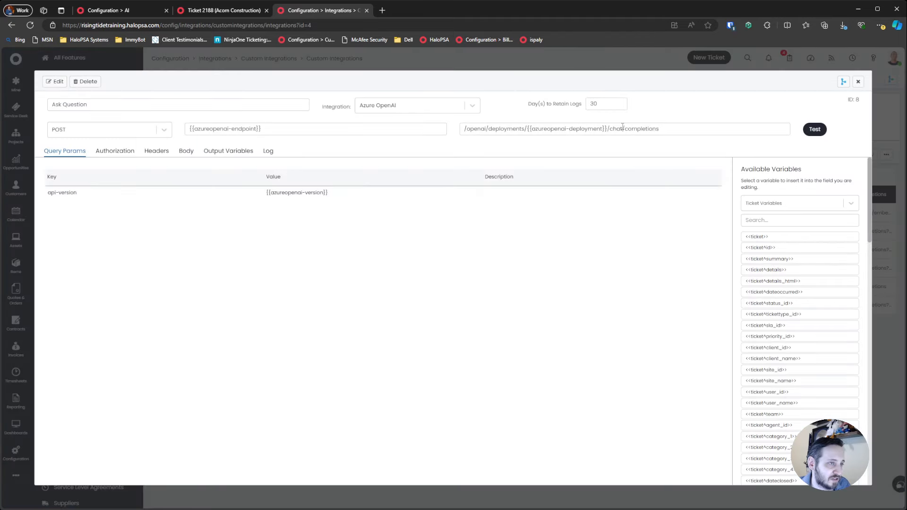
- Test the Azure OpenAI Ask Question method with ticket ID 2188 and action ID 1
click(814, 129)
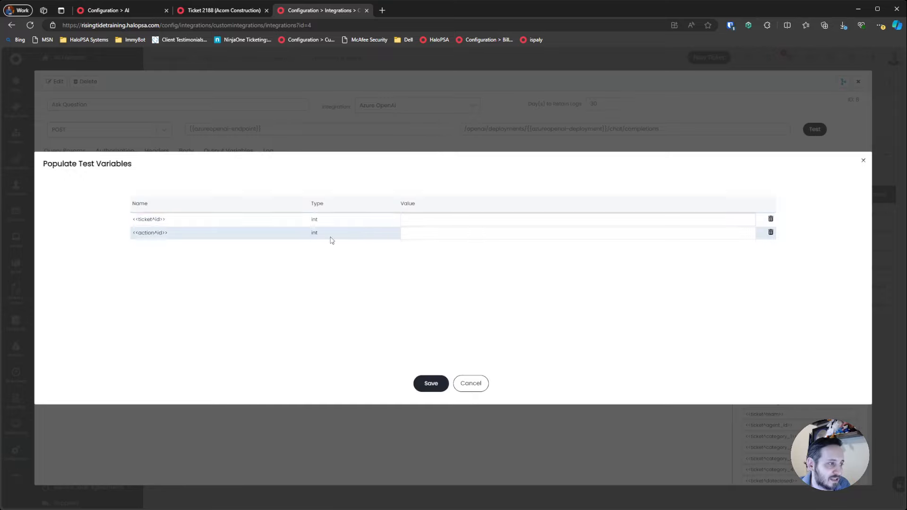
click(429, 219)
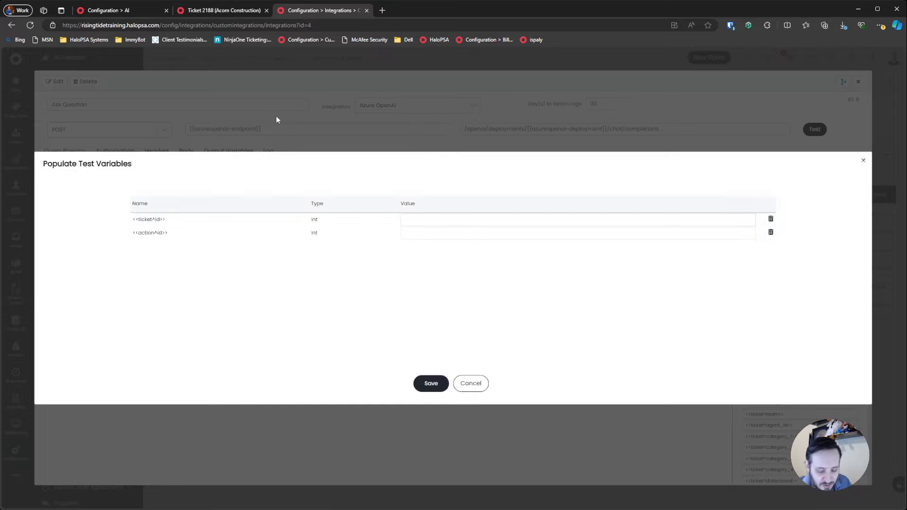
text(2188)
key(Tab)
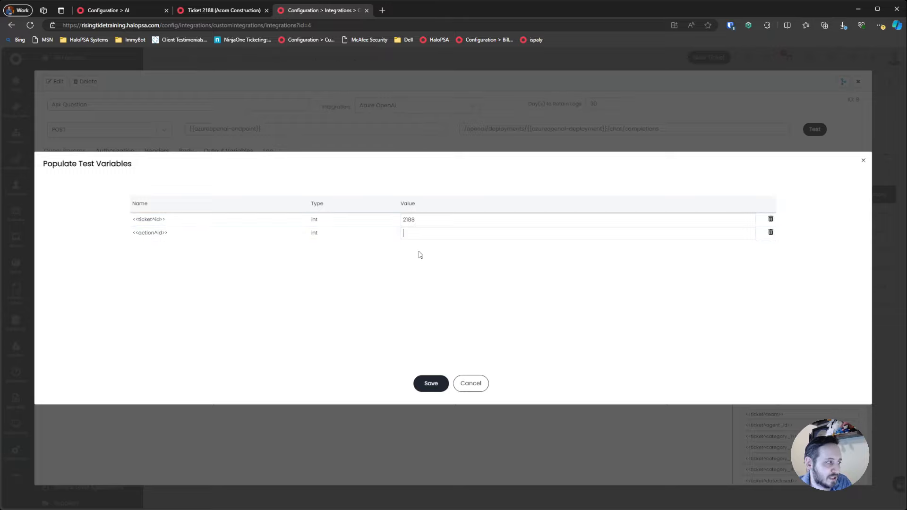
text(1)
click(430, 383)
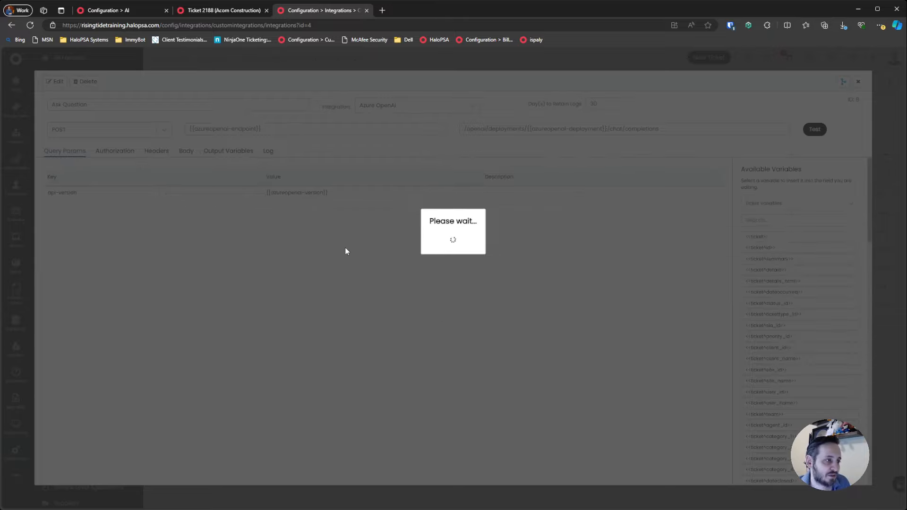
- Examine the response status and the error message in the test result, and dismiss the result
drag(247, 202, 357, 211)
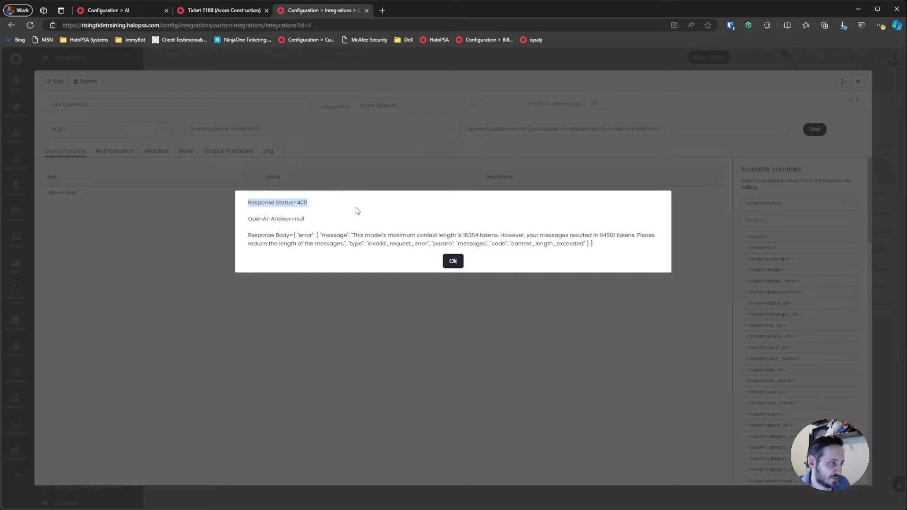
click(355, 246)
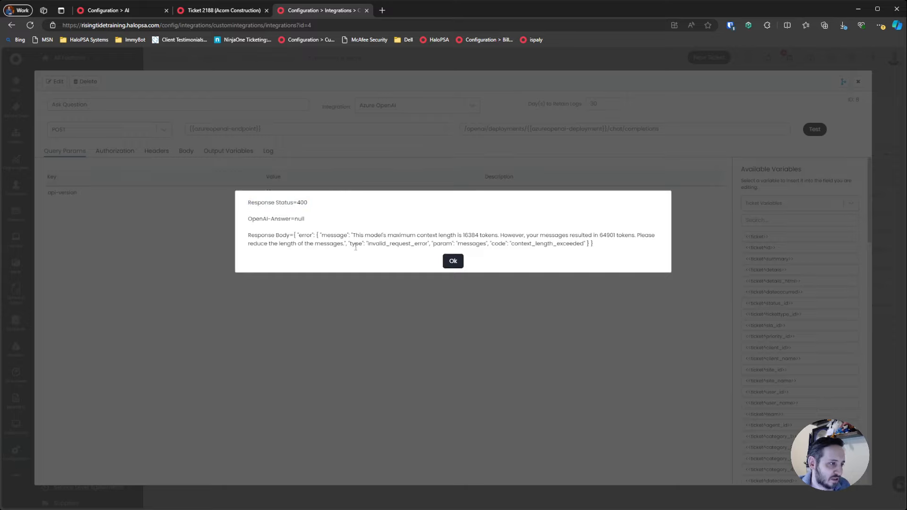
drag(569, 244, 593, 244)
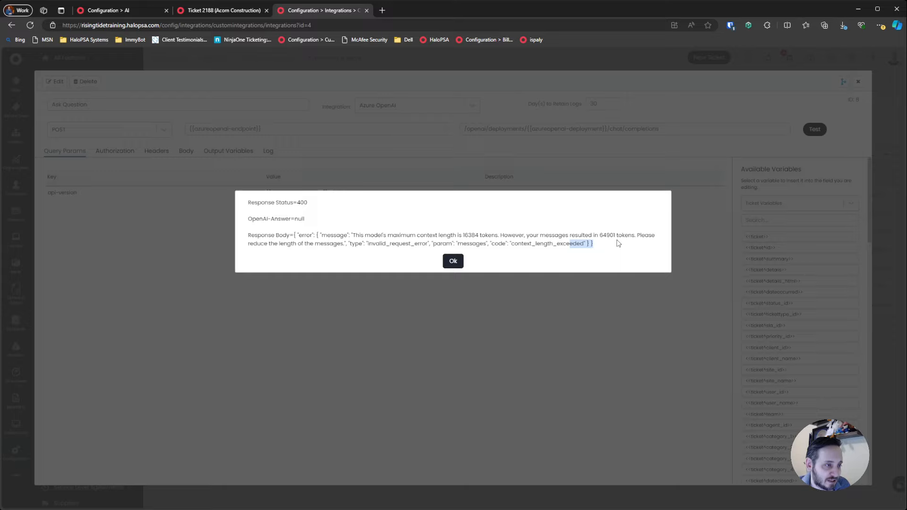
drag(481, 235, 620, 235)
click(387, 235)
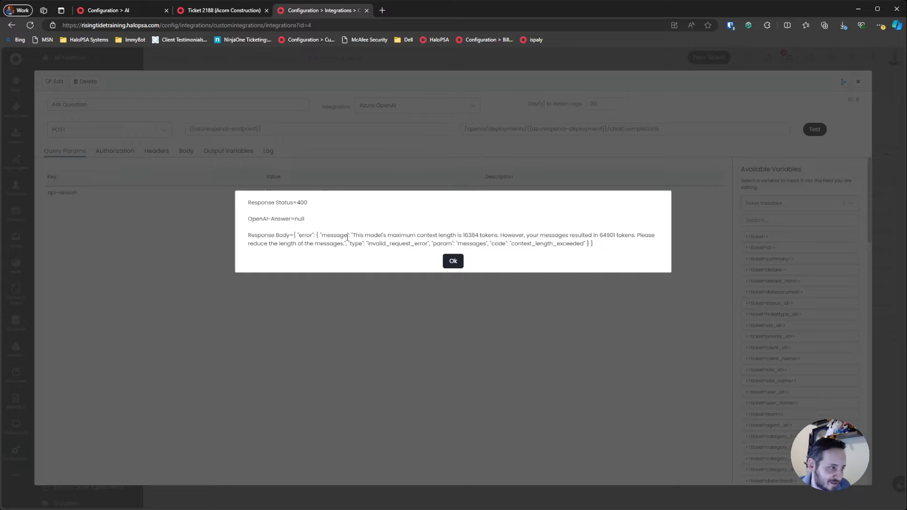
drag(348, 237, 557, 240)
click(540, 259)
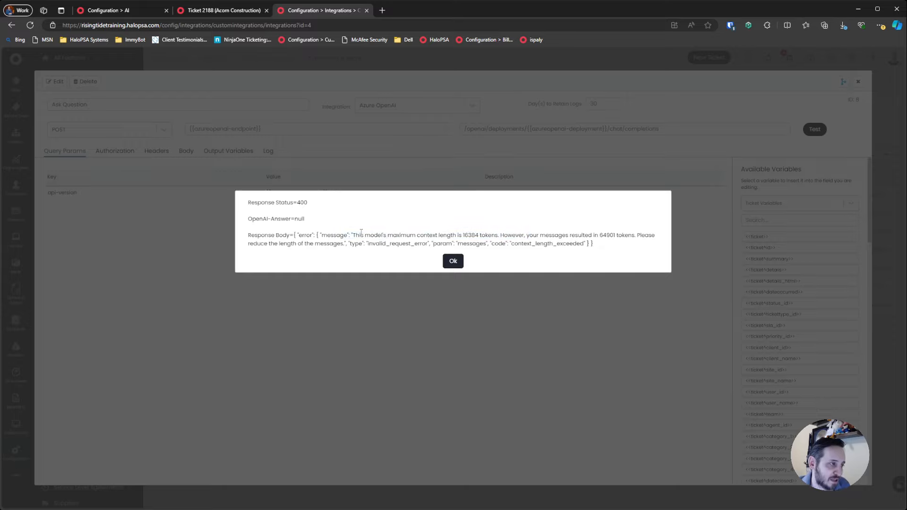
drag(361, 232, 597, 233)
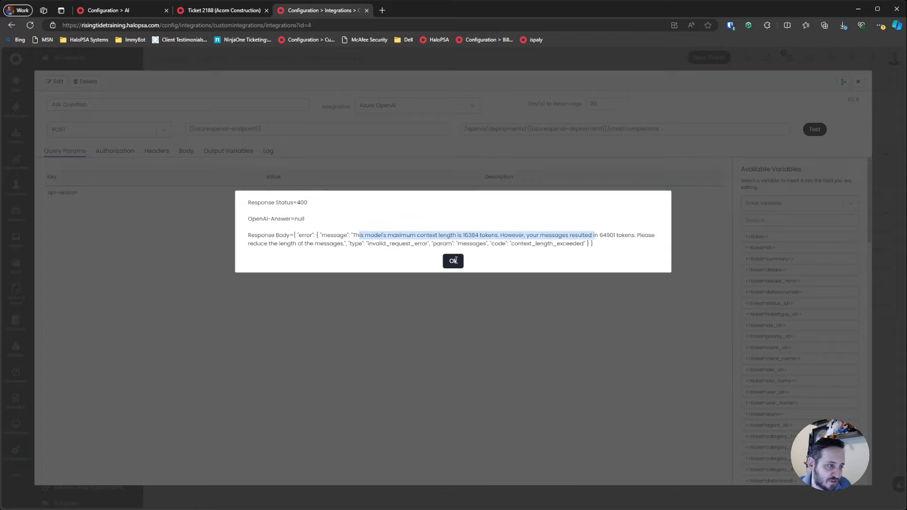
click(453, 261)
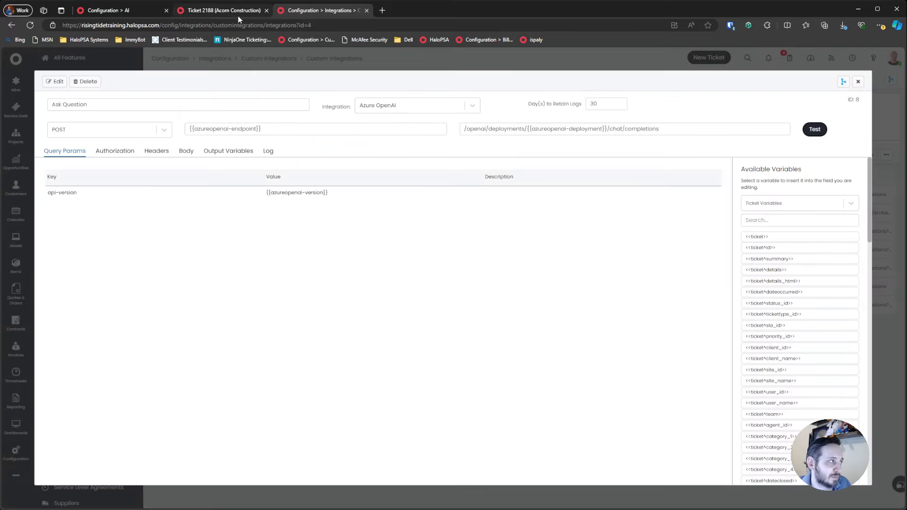
- Switch to the ticket 2188 browser tab and view the AI Enhanced Note action's details to find its ID
click(222, 10)
click(414, 216)
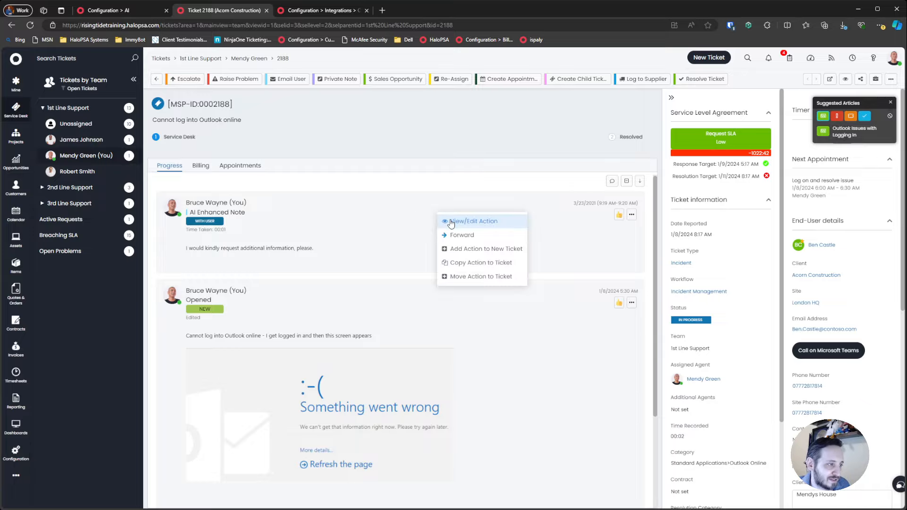
click(442, 221)
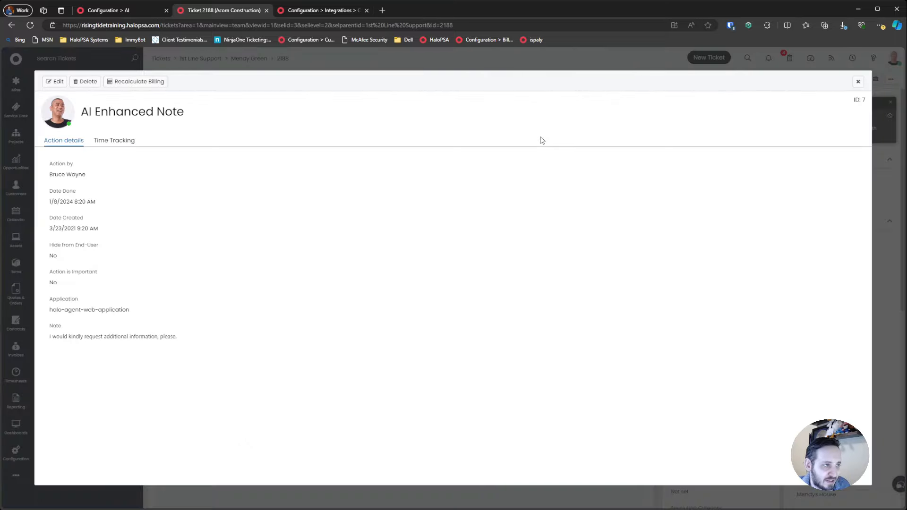
drag(865, 106, 864, 99)
click(790, 109)
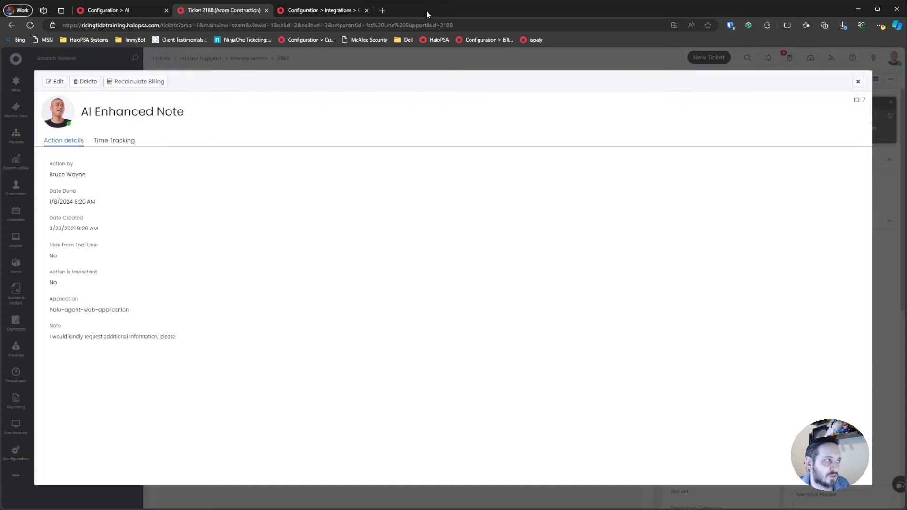
- Test the Azure OpenAI Ask Question method with ticket ID 2188 and action ID 7, read the returned answer, and dismiss it
click(324, 10)
click(815, 129)
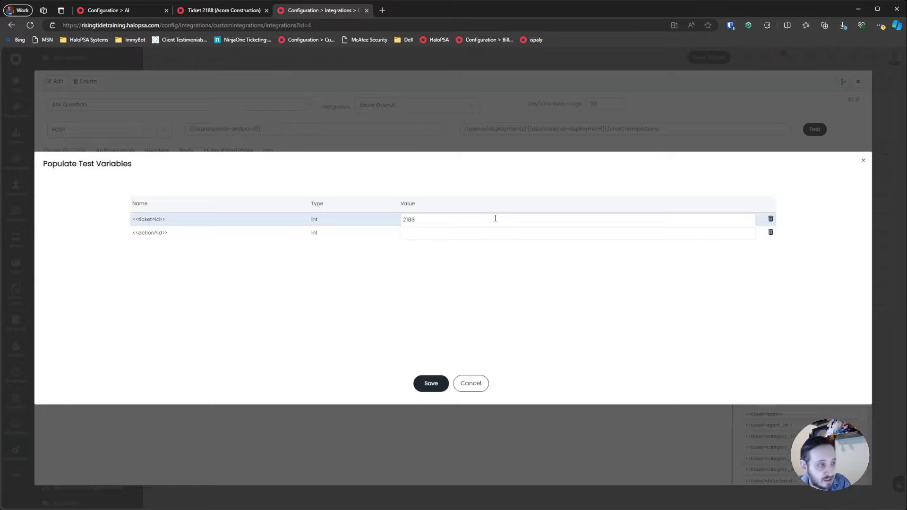
text(1)
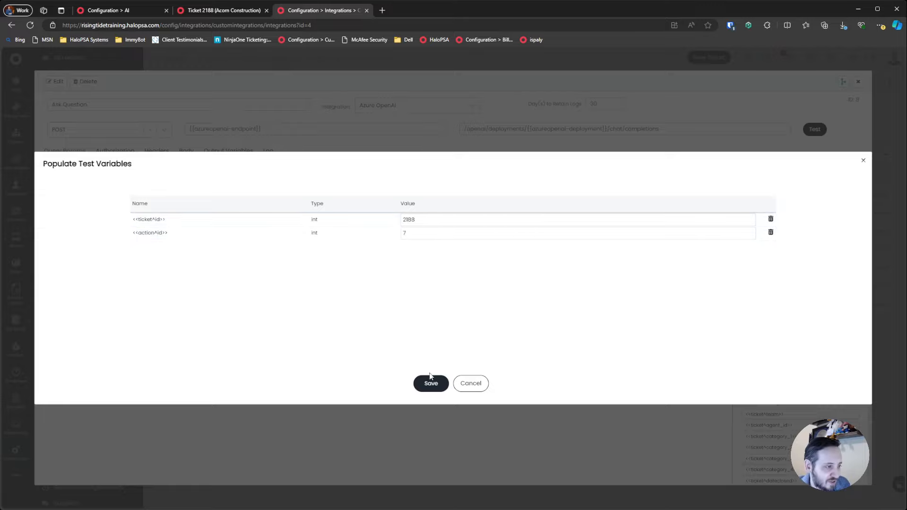
click(431, 382)
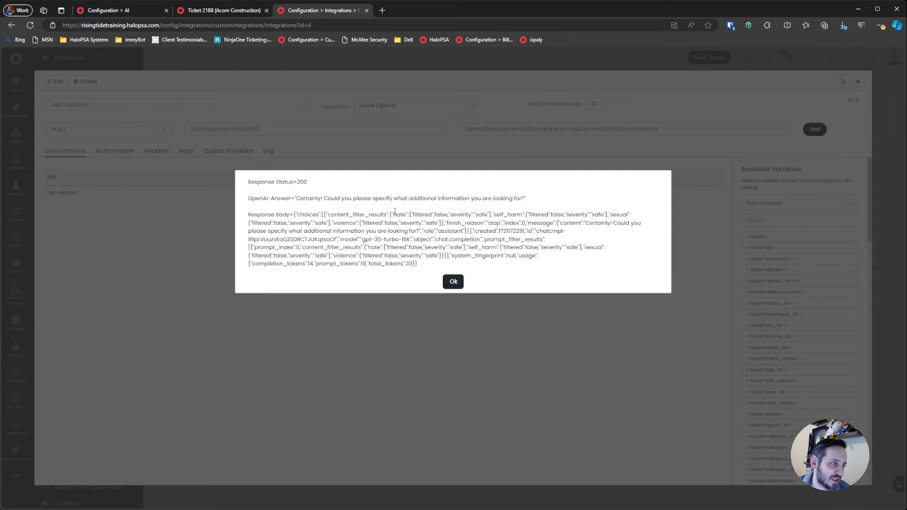
drag(304, 197, 517, 196)
drag(271, 182, 504, 200)
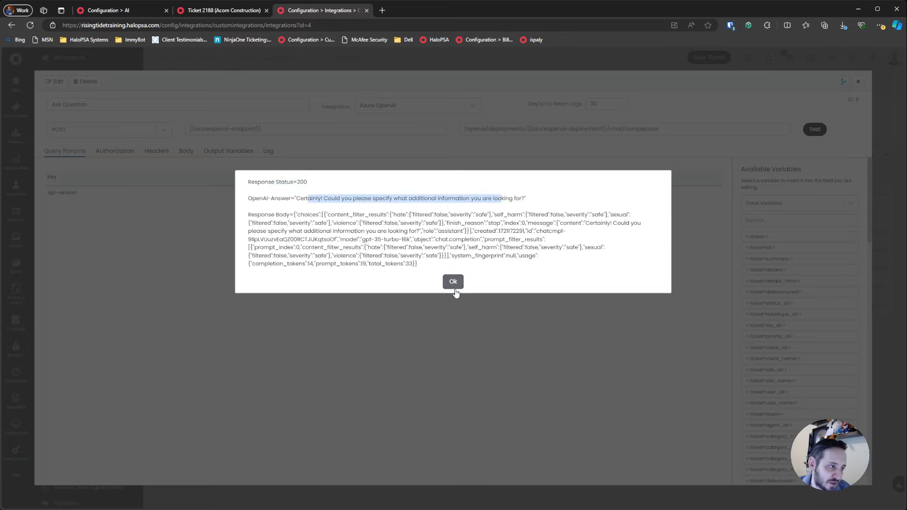
click(453, 281)
- Close the Azure OpenAI method and open the Ask Question method of the OpenAI custom integration
click(858, 81)
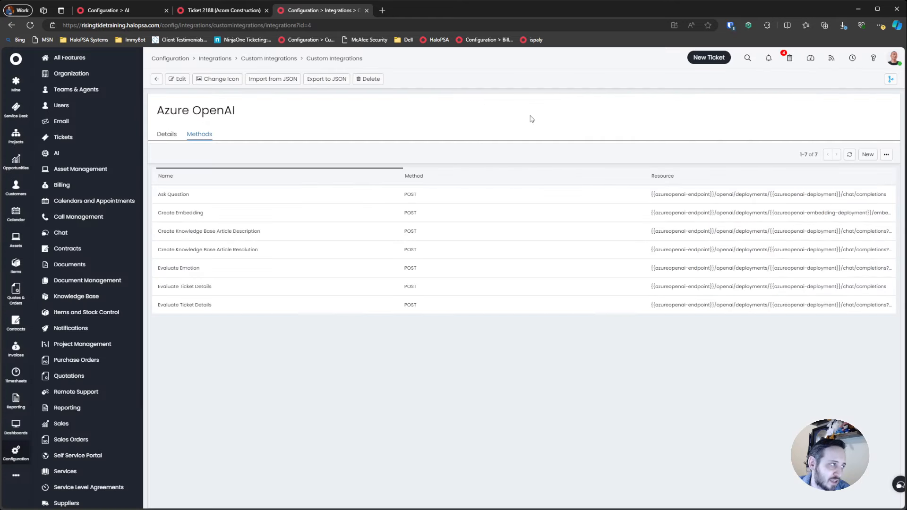
click(157, 79)
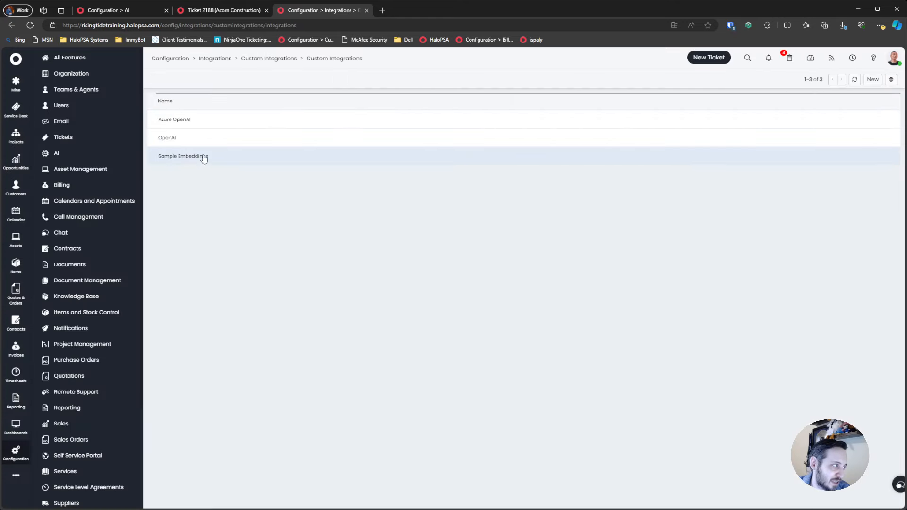
click(220, 136)
click(199, 135)
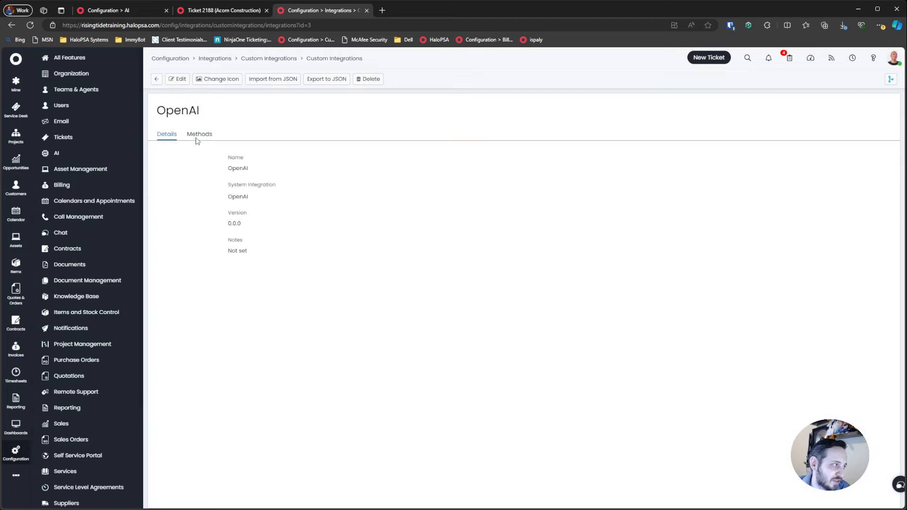
click(197, 137)
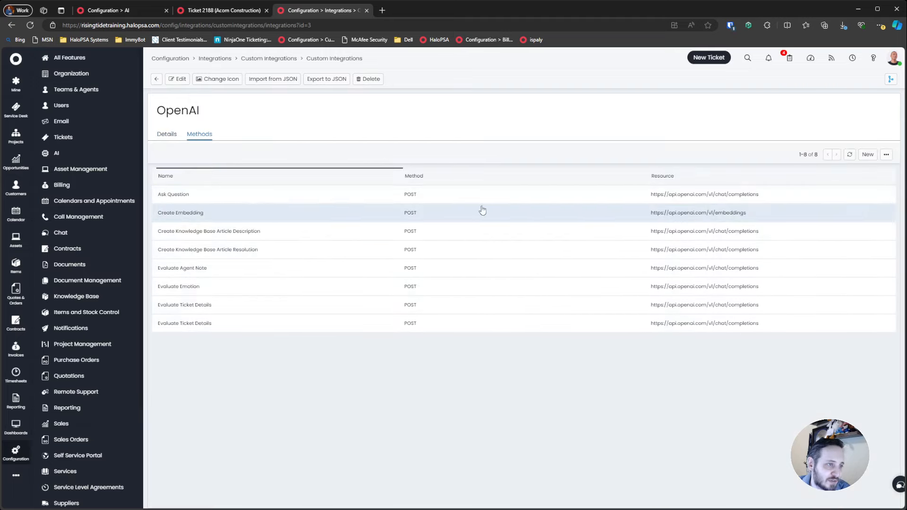
click(431, 195)
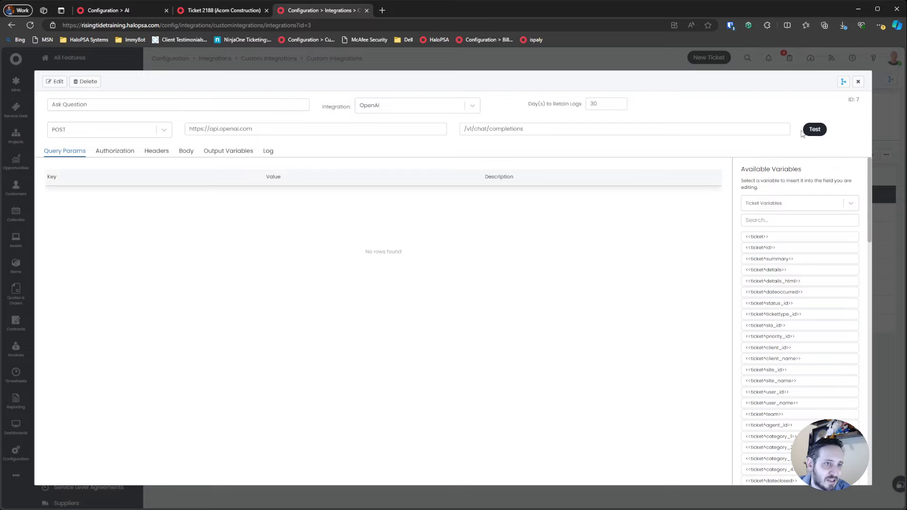
- Test the OpenAI Ask Question method with ticket ID 2188 and action ID 7, read the ChatGPT answer, and dismiss it
click(803, 133)
click(414, 219)
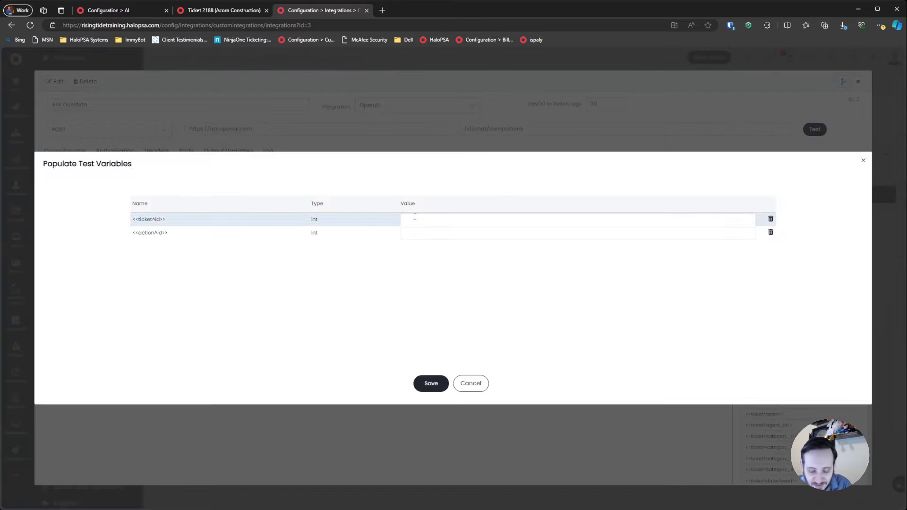
click(418, 235)
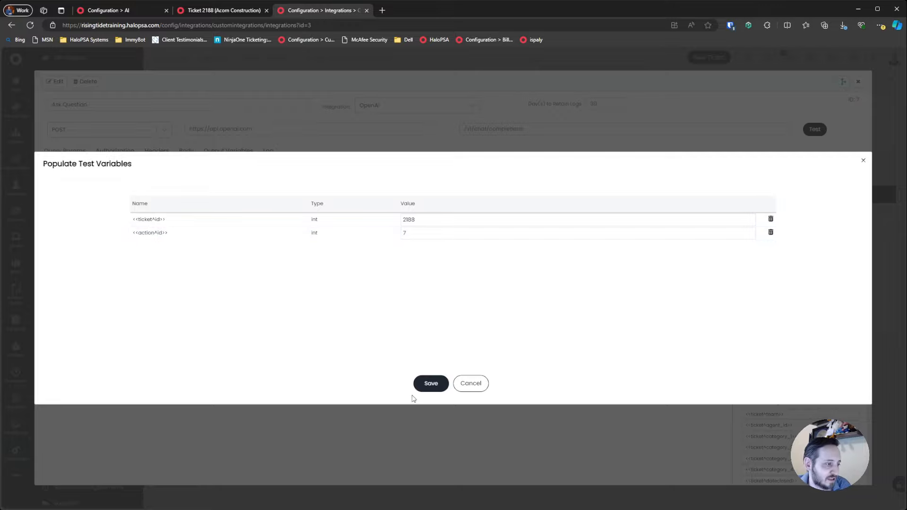
click(429, 383)
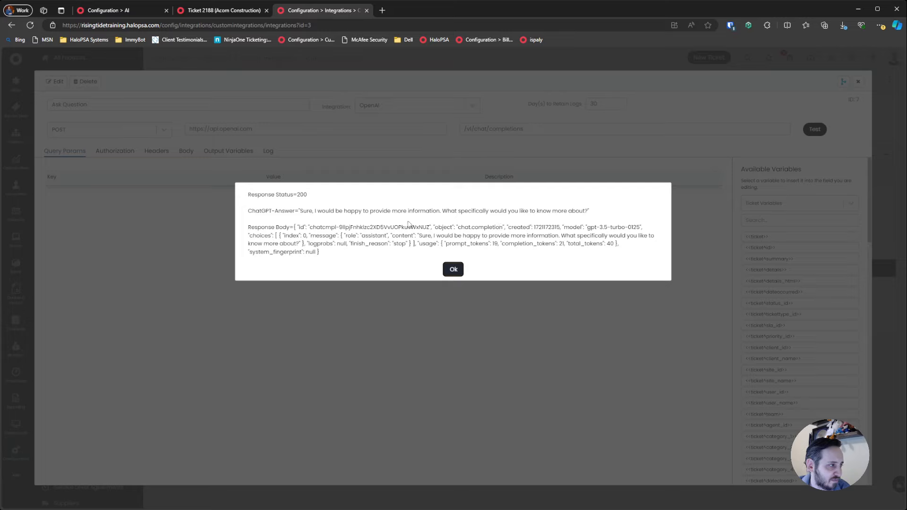
drag(271, 207, 521, 212)
click(405, 217)
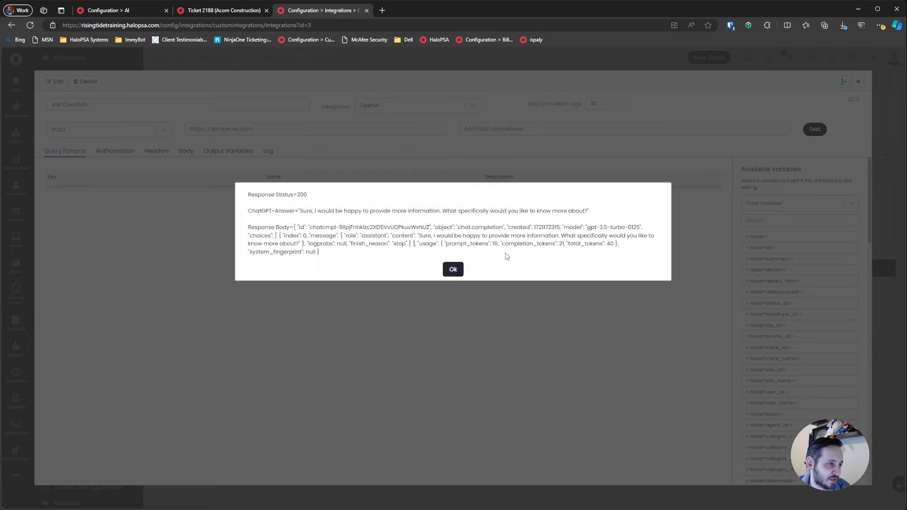
click(453, 268)
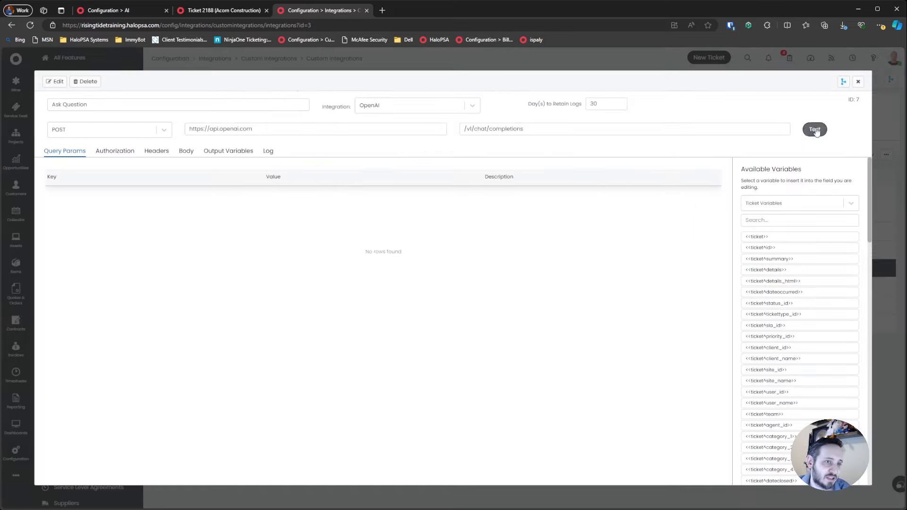
- Close the Ask Question method and return to the Integrations overview to look over its AI section
click(858, 81)
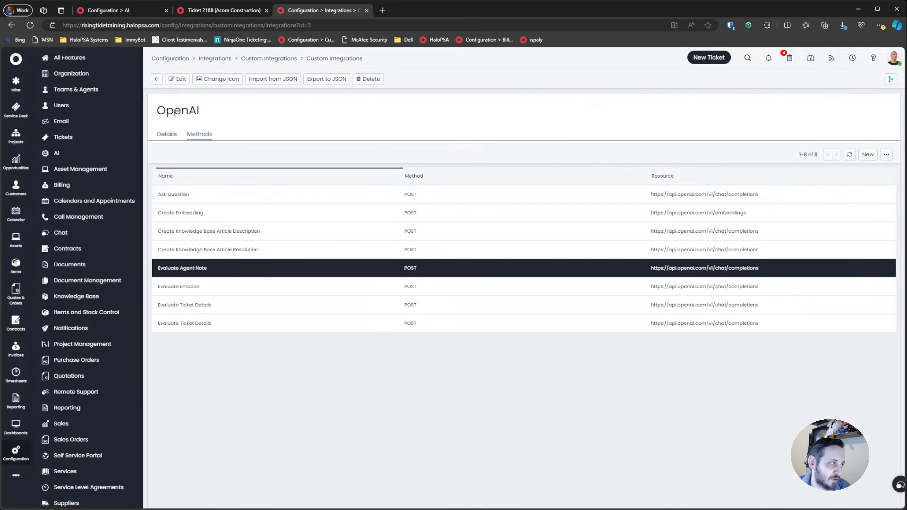
double_click(216, 110)
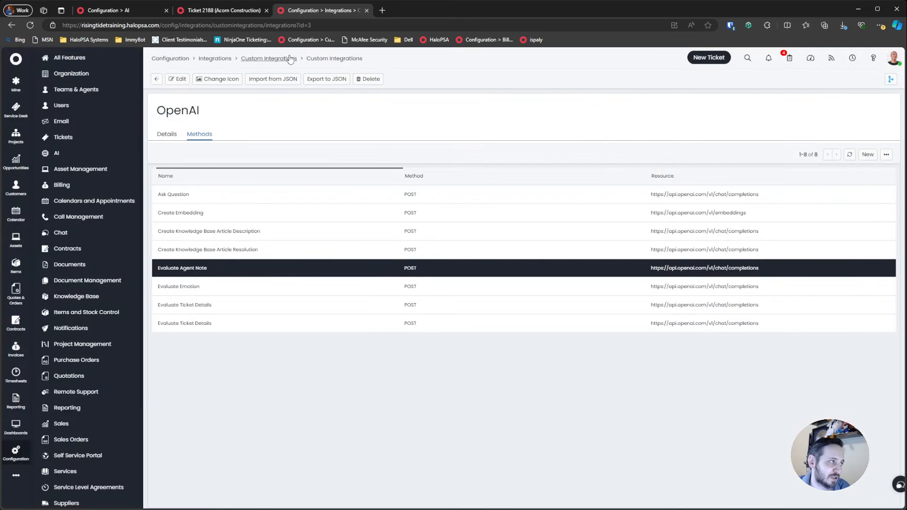
click(264, 58)
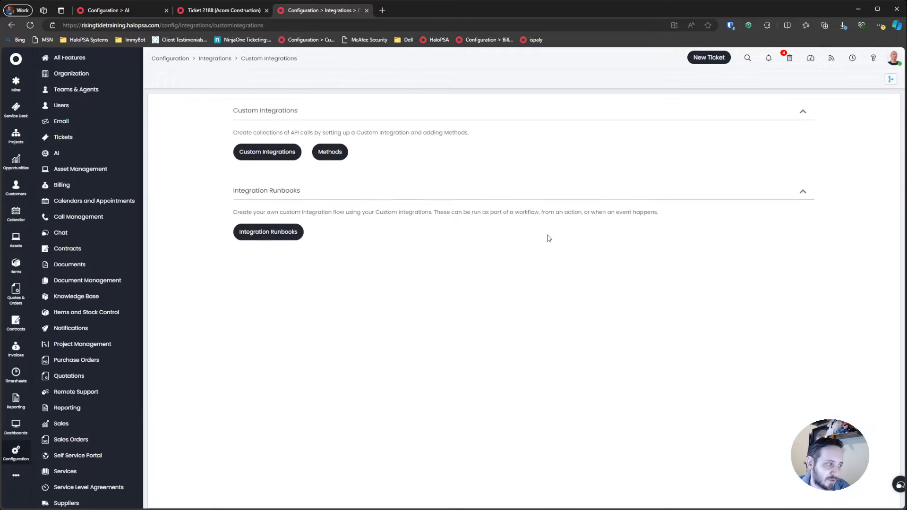
click(218, 59)
scroll(533, 215, down, 20)
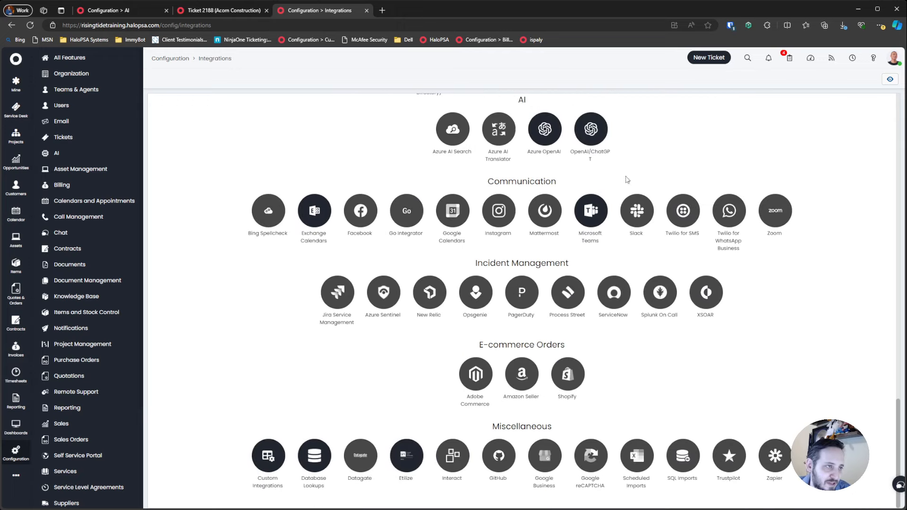
scroll(622, 152, up, 1)
scroll(622, 151, up, 1)
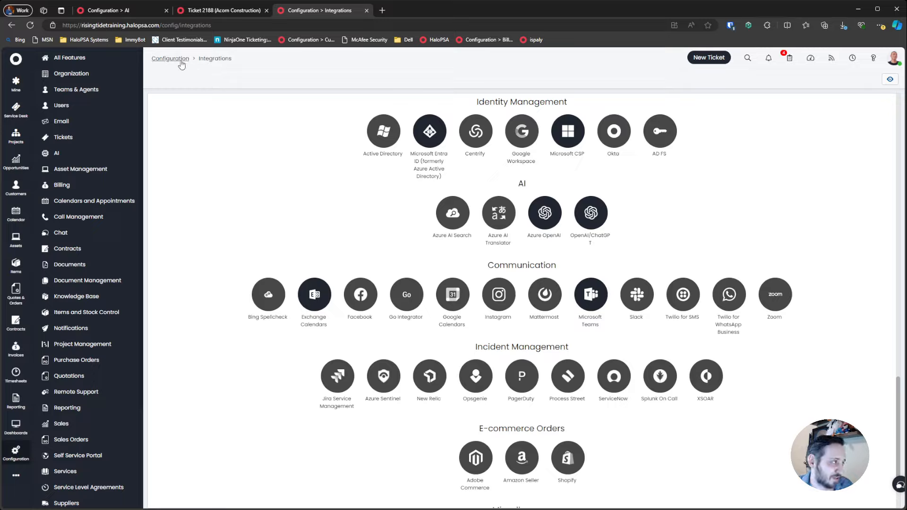
- Return to the ticket 2188 browser tab and close the AI Enhanced Note action's details
click(206, 15)
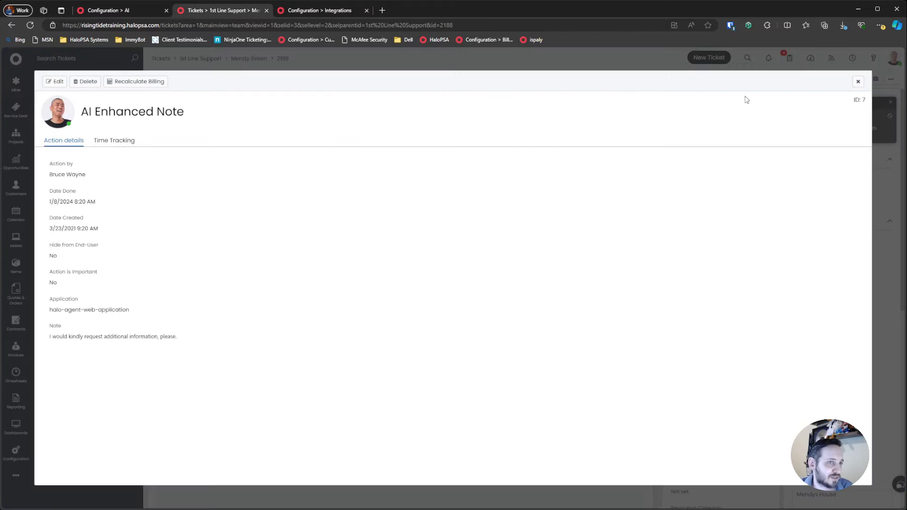
click(857, 81)
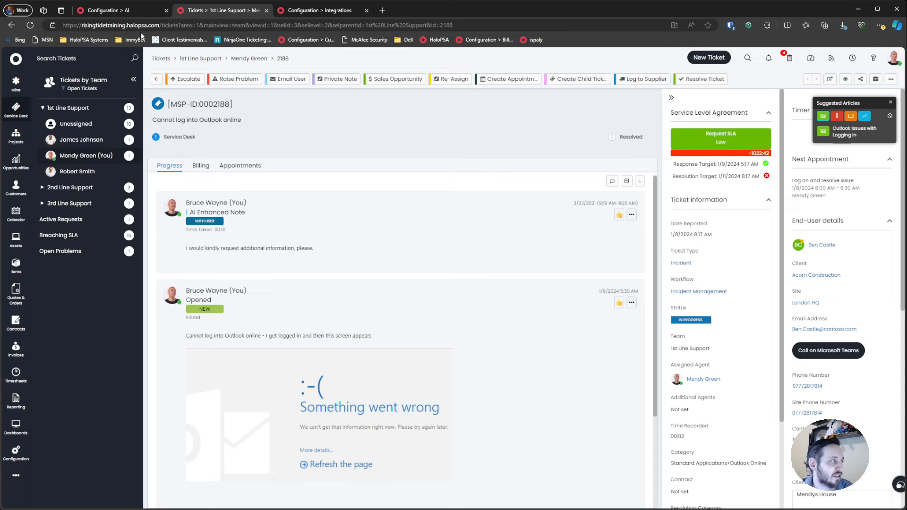
- Switch to the AI configuration browser tab and examine the default Azure OpenAI deployment and embeddings deployment settings
click(109, 10)
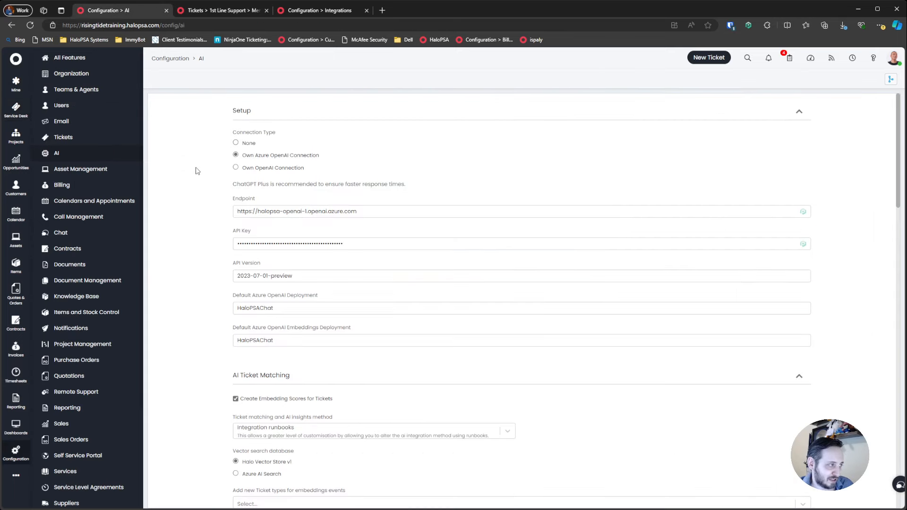
scroll(284, 143, down, 3)
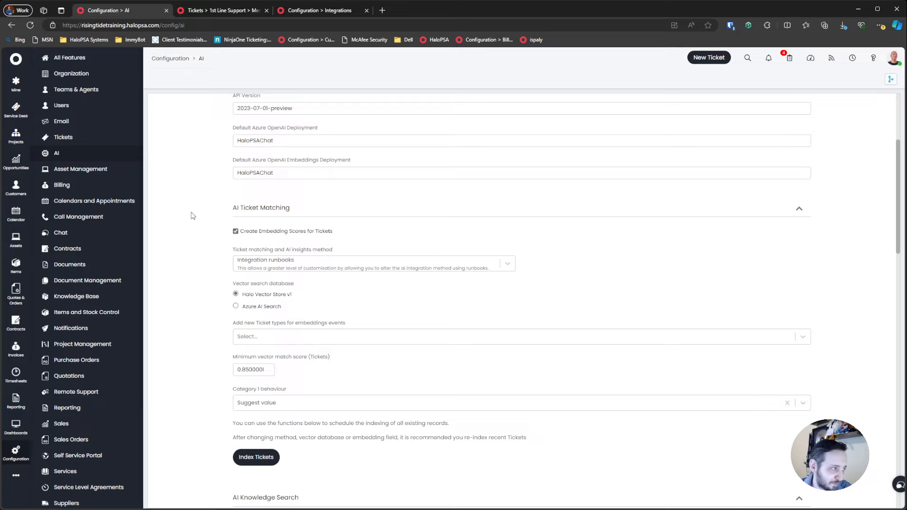
scroll(194, 215, up, 3)
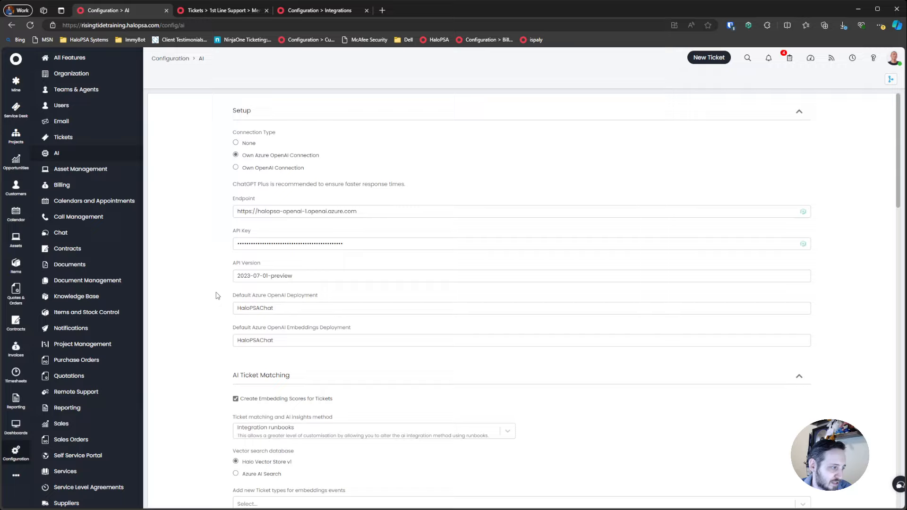
drag(216, 298, 368, 302)
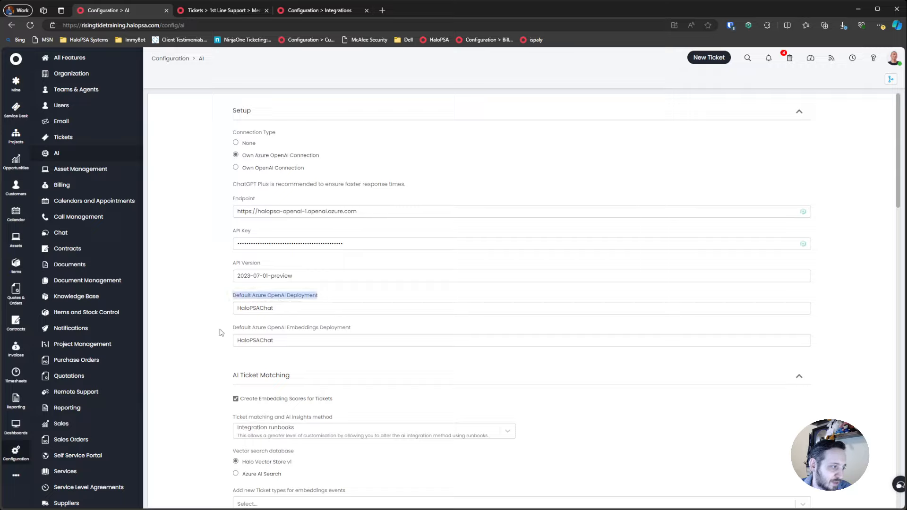
drag(221, 332, 393, 332)
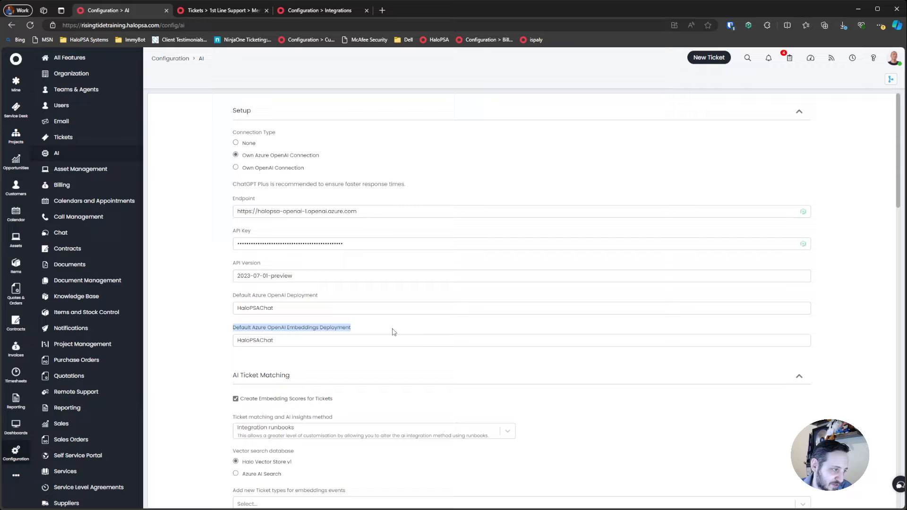
click(268, 340)
drag(282, 340, 325, 344)
click(222, 343)
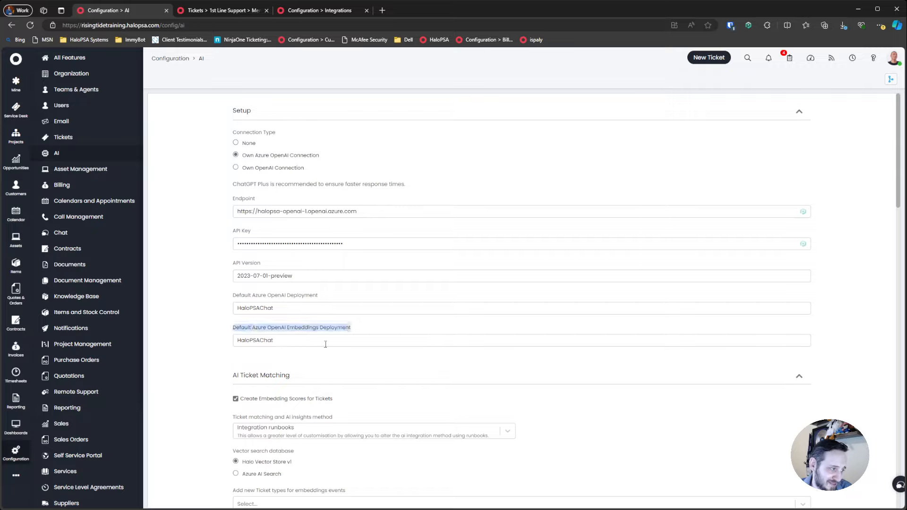
click(220, 340)
drag(219, 331, 321, 338)
click(207, 337)
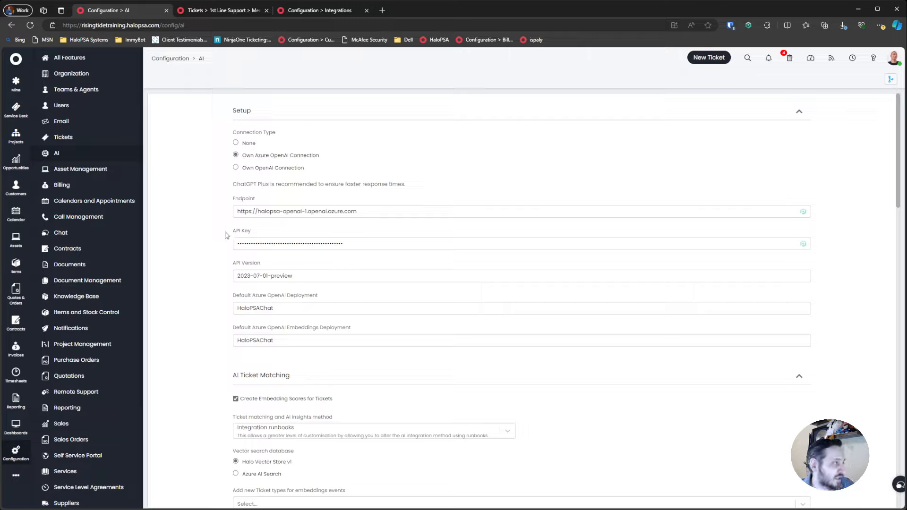
- Return to the Integrations browser tab and open the Create Embedding method of the Azure OpenAI custom integration
click(318, 4)
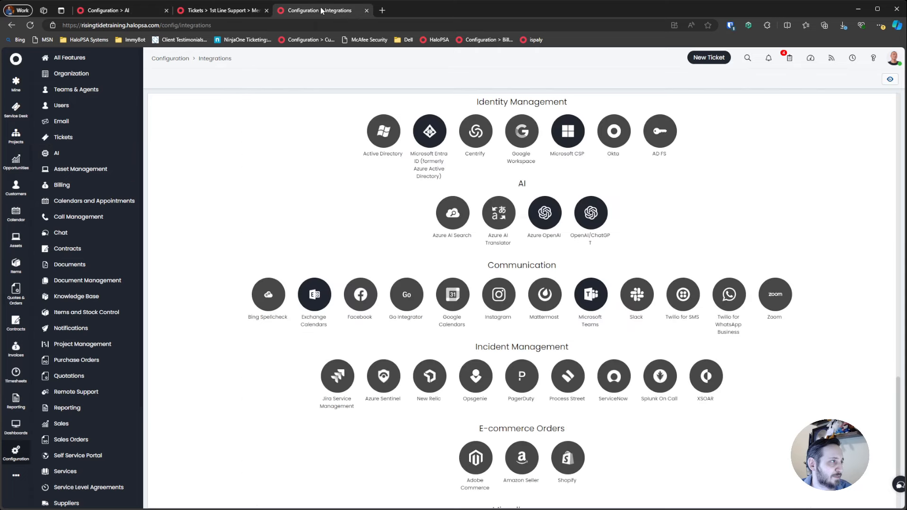
scroll(524, 202, down, 2)
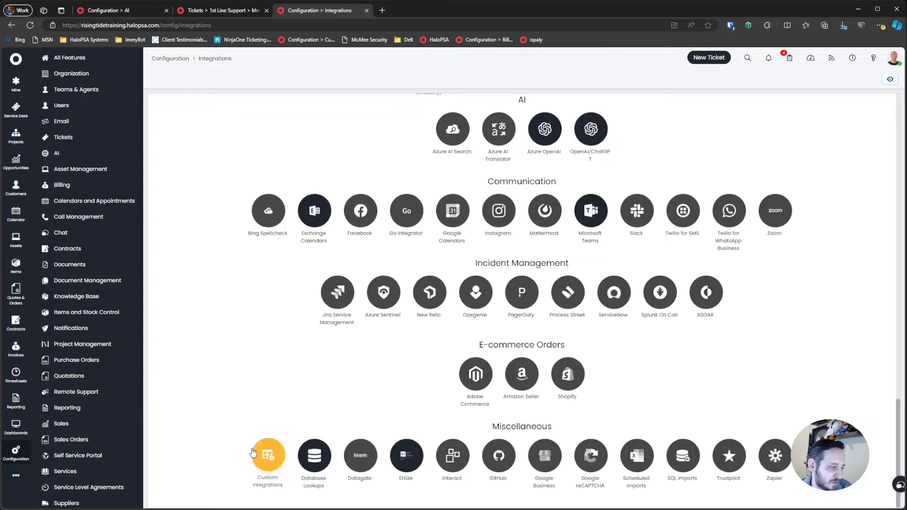
click(265, 456)
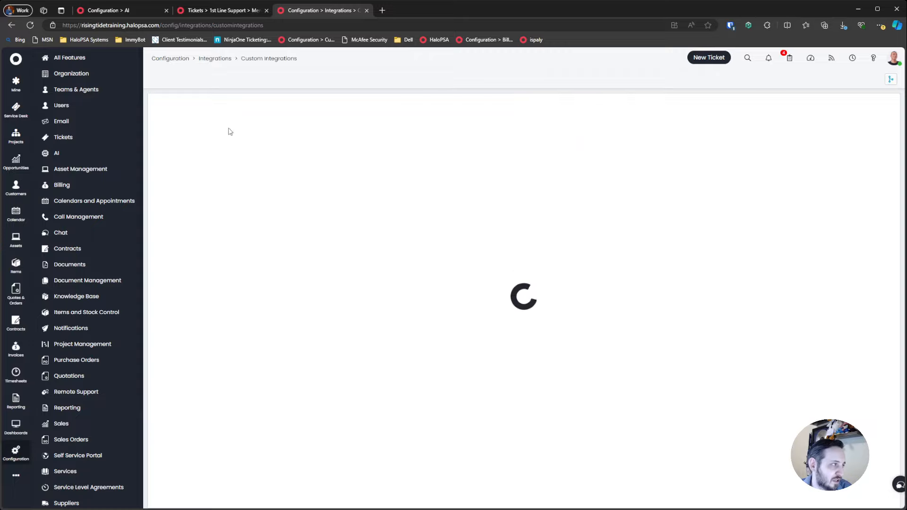
click(250, 154)
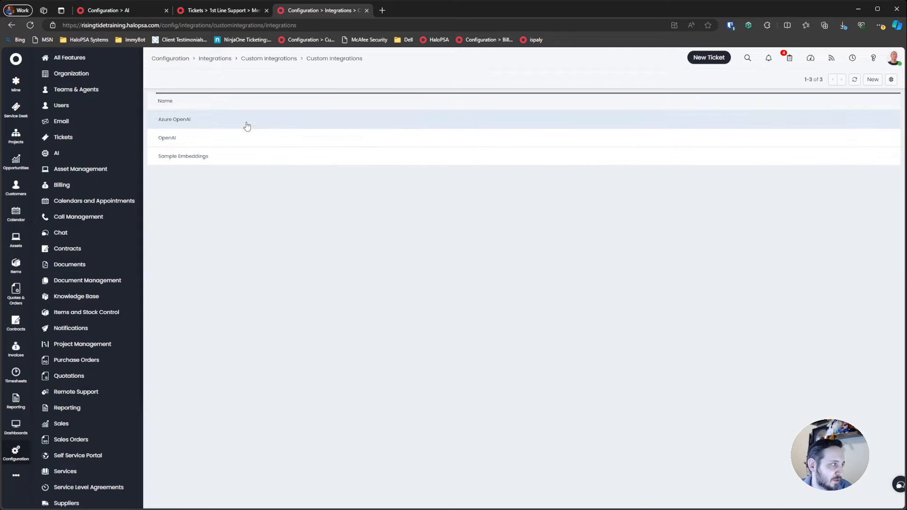
click(245, 124)
click(199, 134)
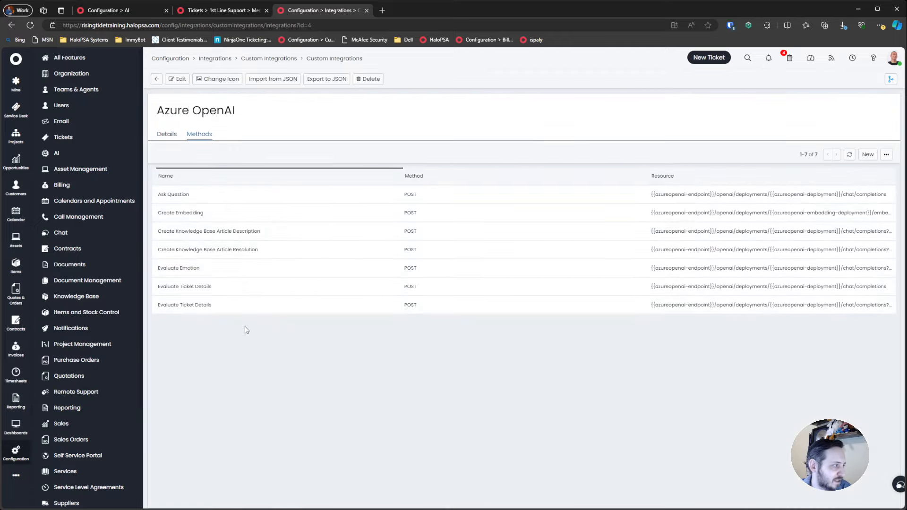
click(328, 206)
- Test the Azure OpenAI Create Embedding method with ticket ID 2188
click(814, 125)
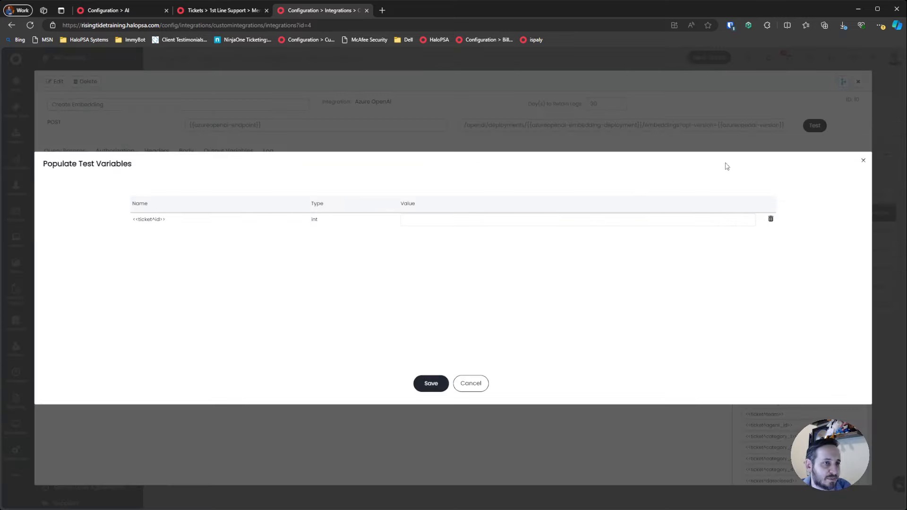
click(457, 217)
text(2183)
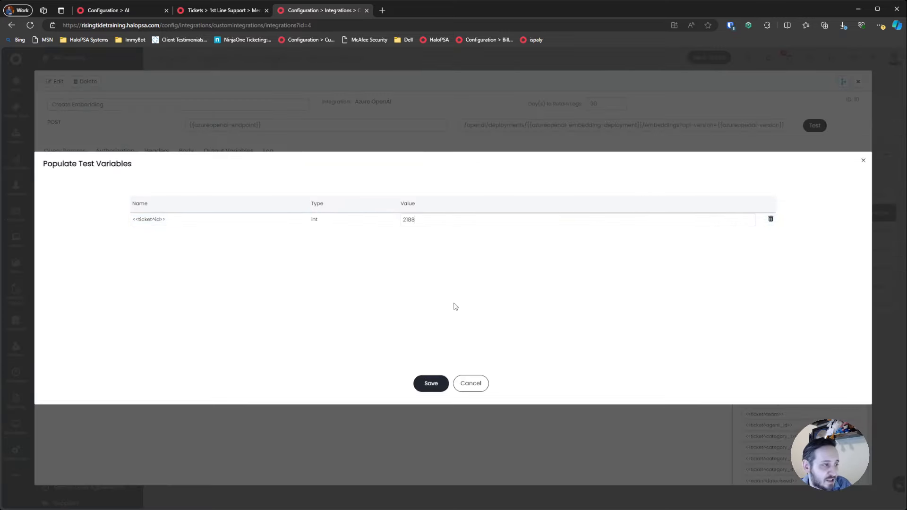
click(432, 384)
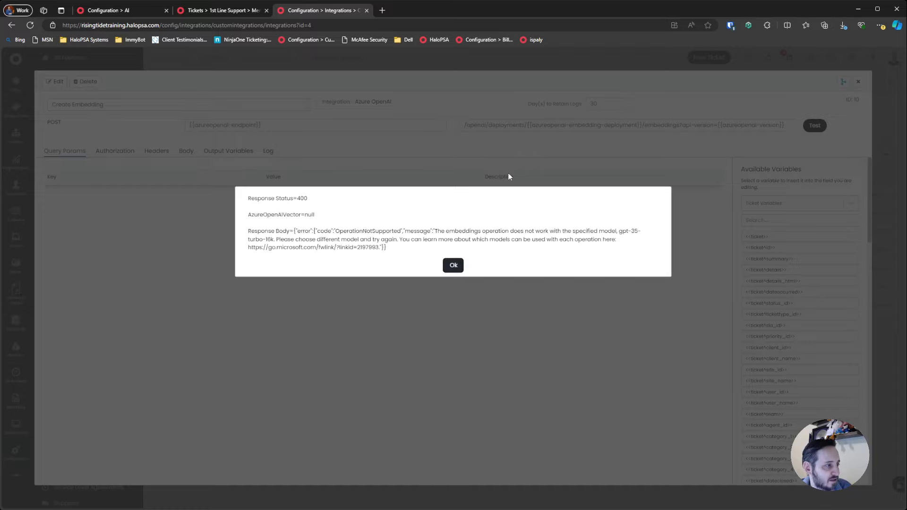
- Read the response body of the Create Embedding test and dismiss it
drag(324, 231, 265, 240)
click(570, 231)
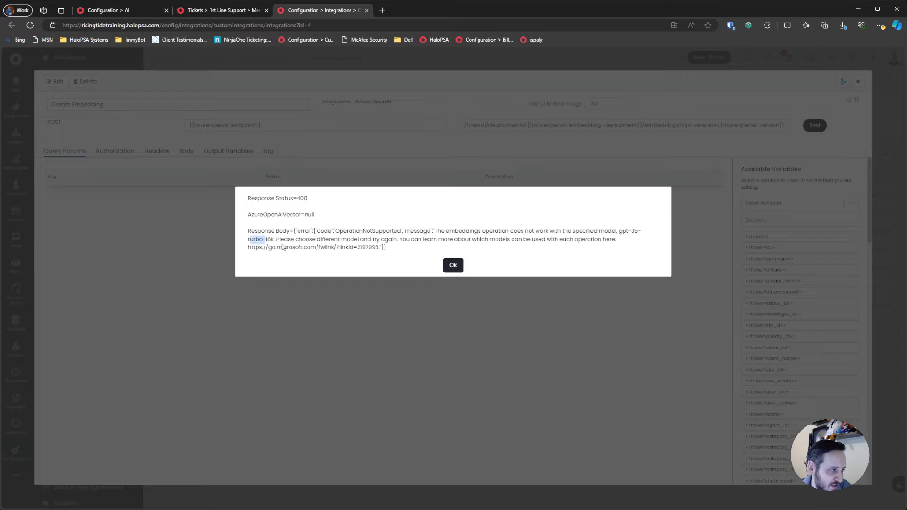
click(398, 233)
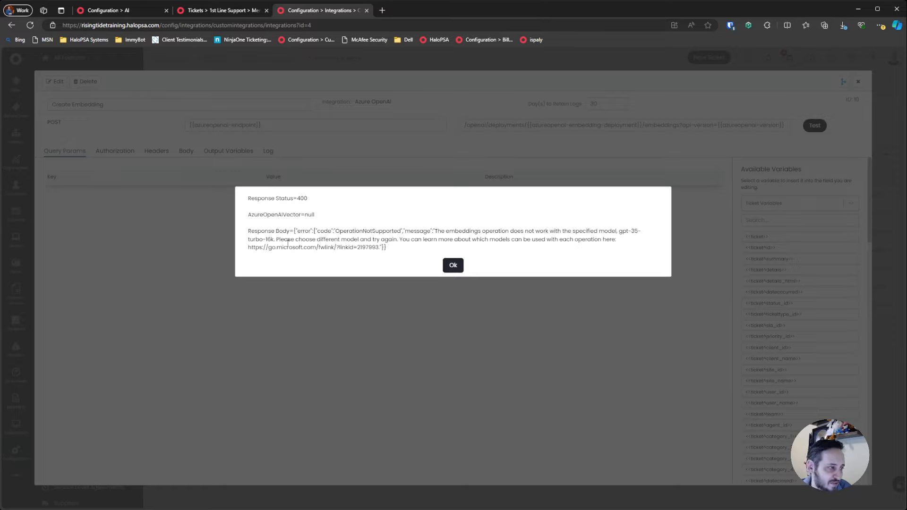
drag(294, 231, 386, 248)
click(338, 258)
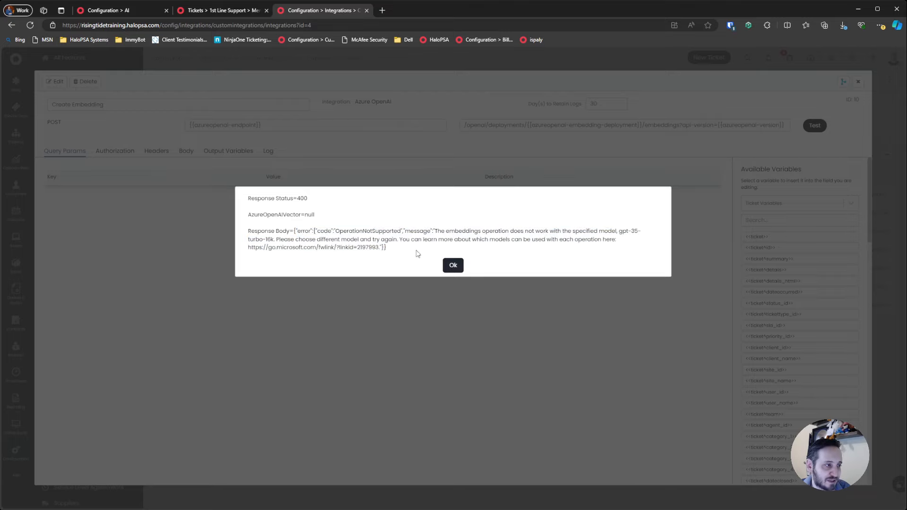
click(452, 265)
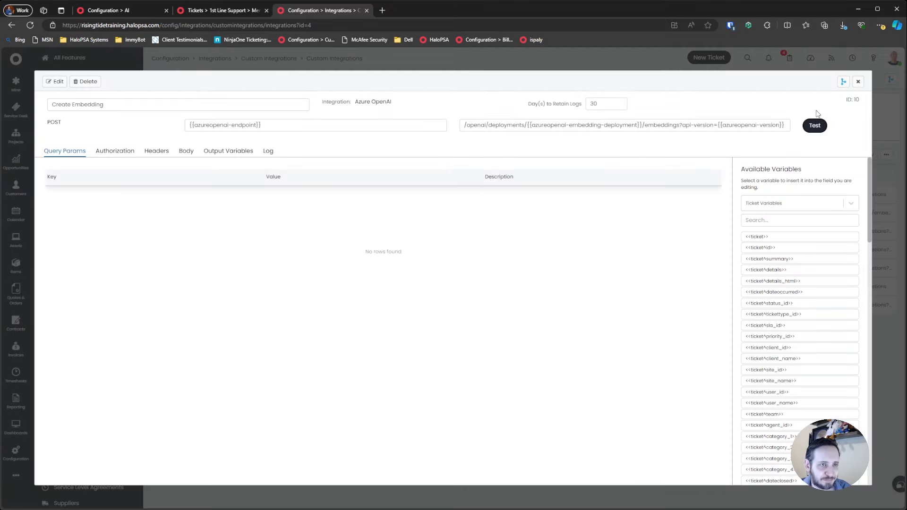
- Return to the AI configuration browser tab to review the Default Azure OpenAI Deployment and Embeddings Deployment fields
click(222, 10)
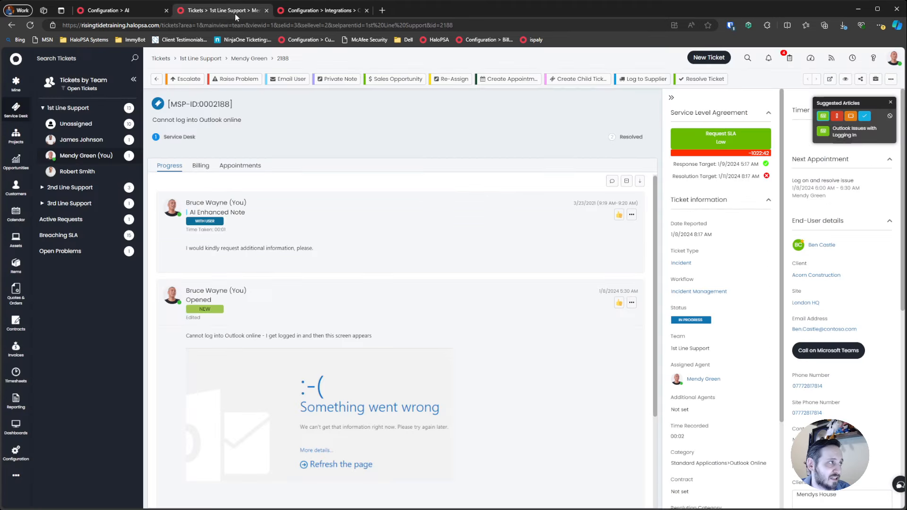
click(116, 12)
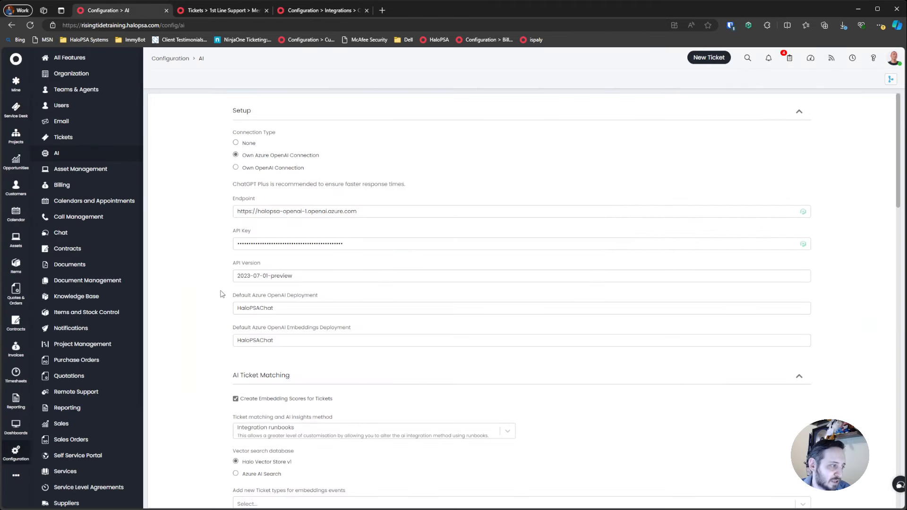
drag(220, 294, 321, 297)
click(231, 330)
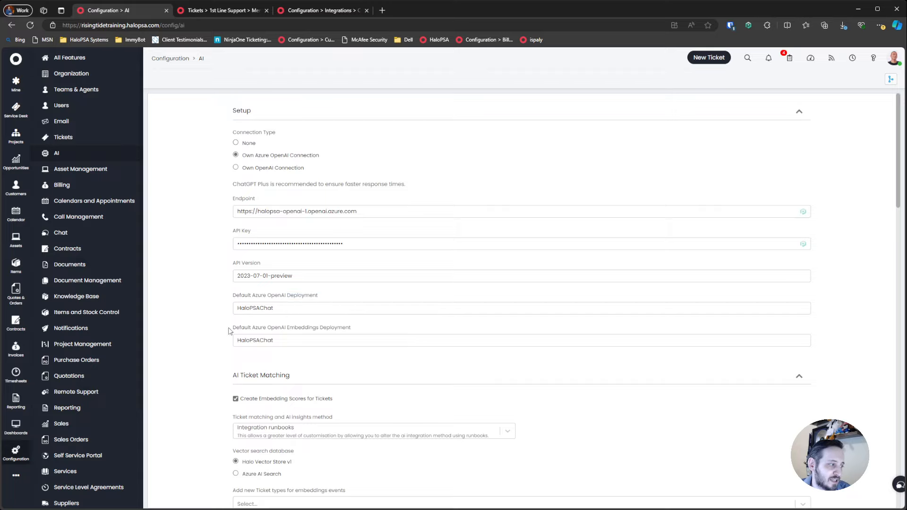
- Go back to the Create Embedding method and highlight the azureopenai-embedding-deployment variable in its resource path
click(311, 11)
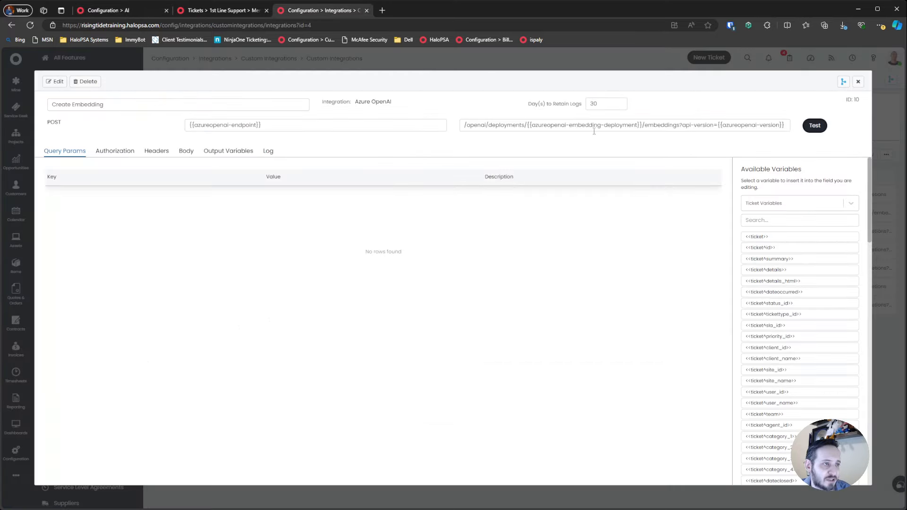
drag(521, 125, 641, 121)
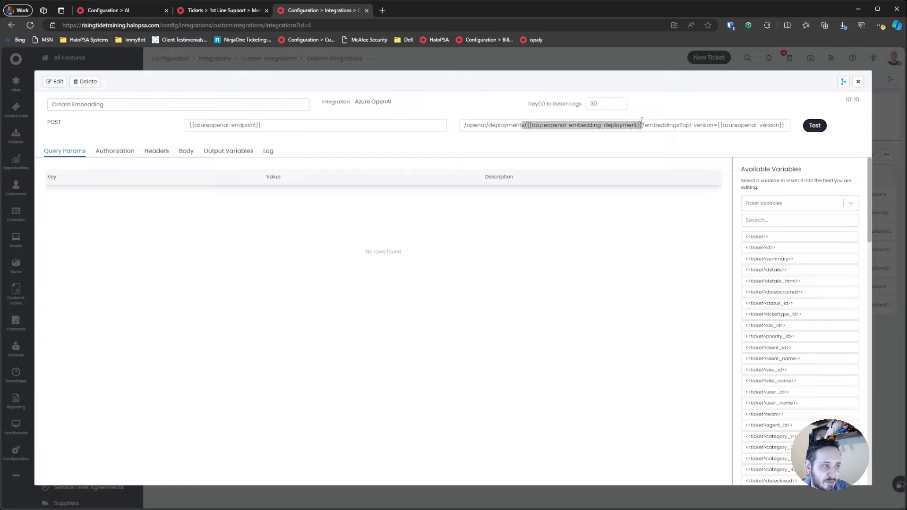
click(634, 137)
drag(529, 126, 640, 126)
- Switch to the AI configuration browser tab and highlight the Default Azure OpenAI Embeddings Deployment setting
click(219, 10)
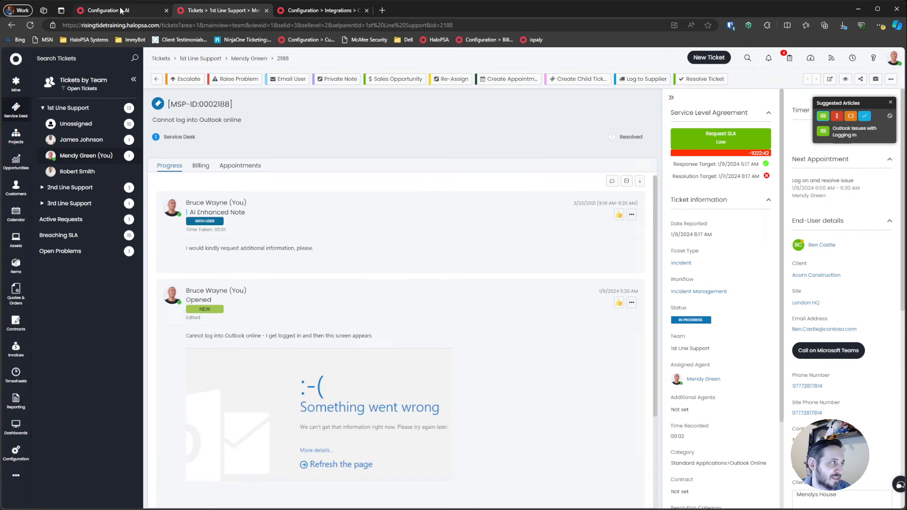
click(118, 10)
drag(225, 334, 386, 344)
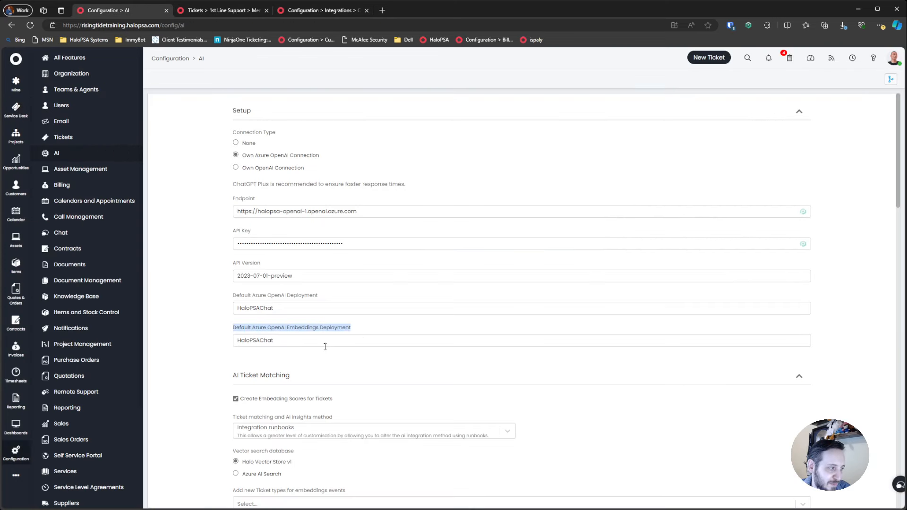
drag(231, 336, 323, 335)
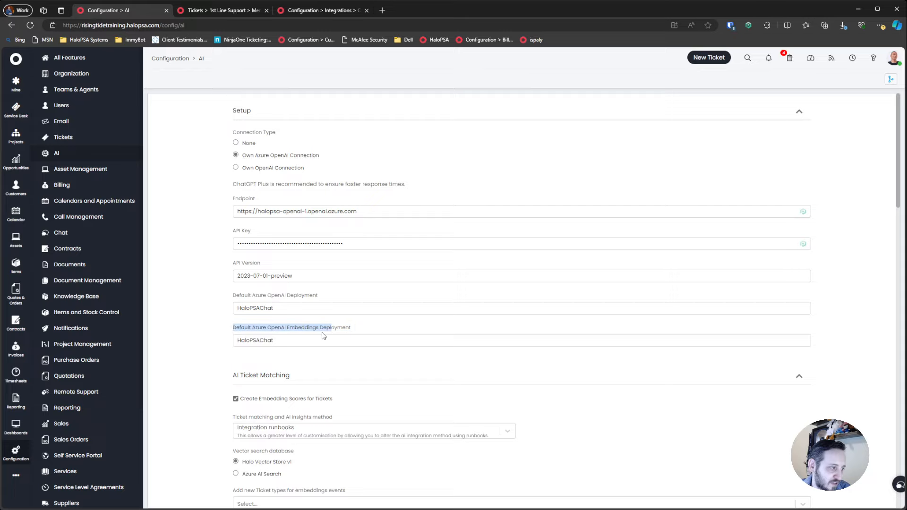
- Return to the Create Embedding method and re-examine the embedding deployment variable in its resource path
click(293, 8)
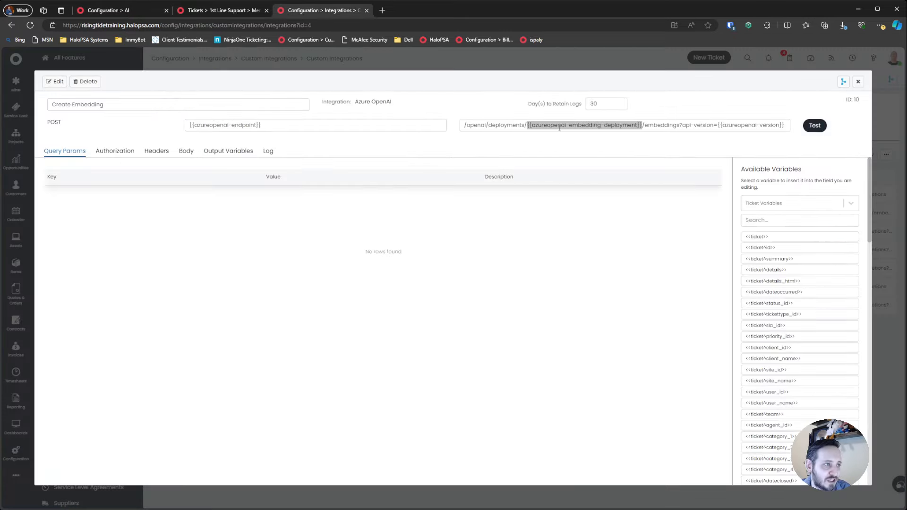
click(535, 126)
drag(526, 124, 645, 125)
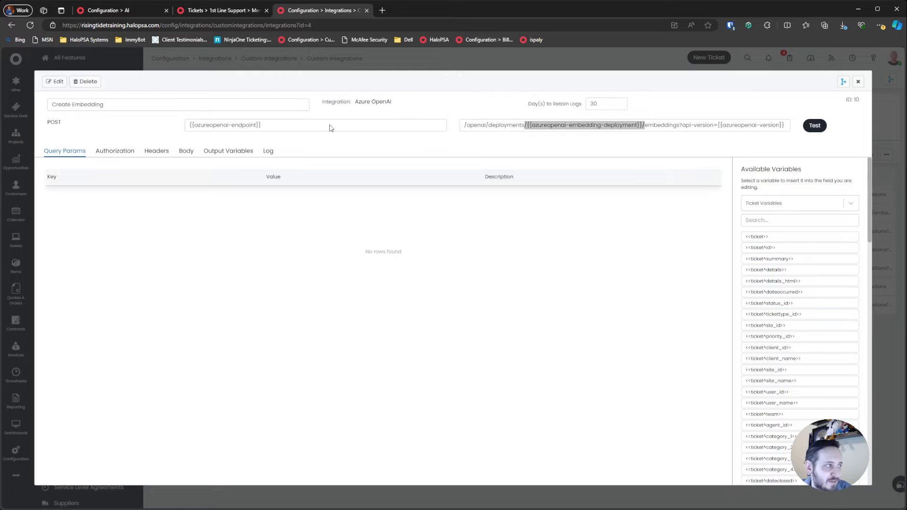
- Put the Create Embedding method into edit mode to inspect its resource path, cancel the editing, and close the method
click(57, 82)
drag(517, 125, 605, 137)
triple_click(597, 122)
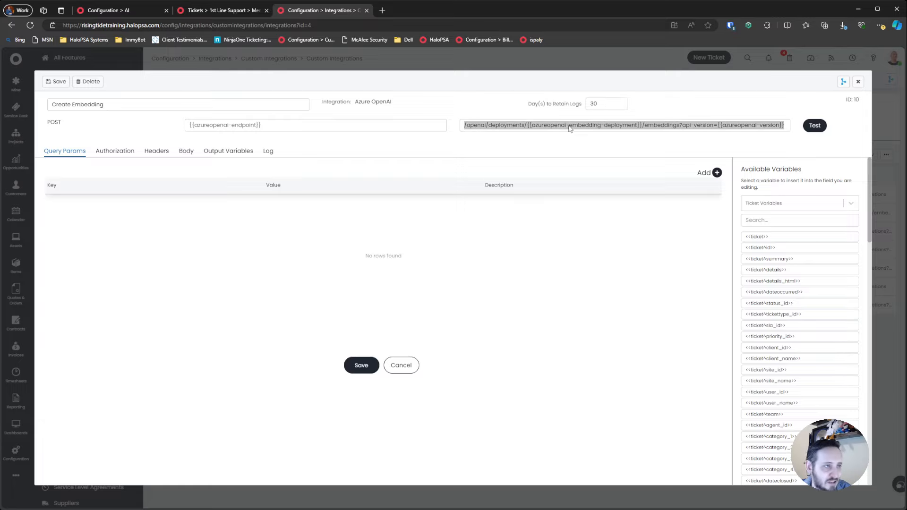
click(551, 126)
drag(551, 125, 578, 119)
click(350, 117)
click(634, 124)
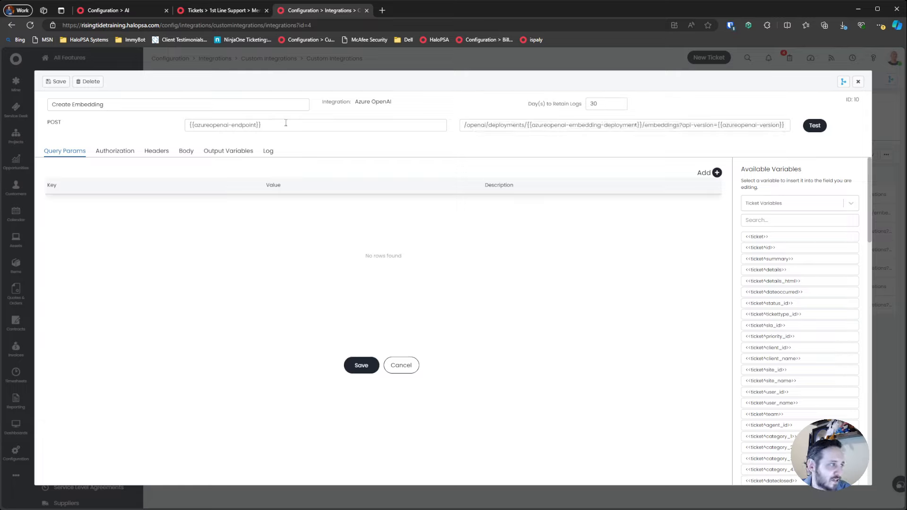
click(399, 362)
click(859, 81)
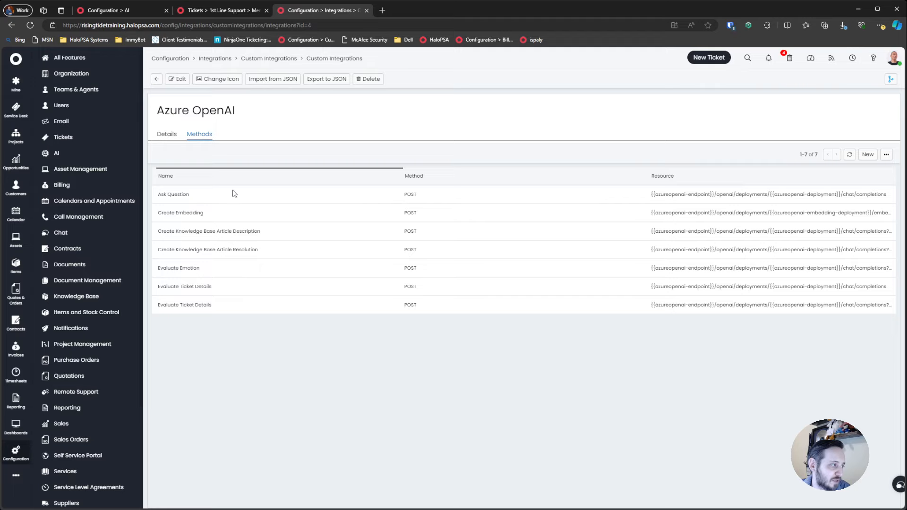
- Return to the AI configuration browser tab and look over the AI Ticket Matching settings
click(224, 13)
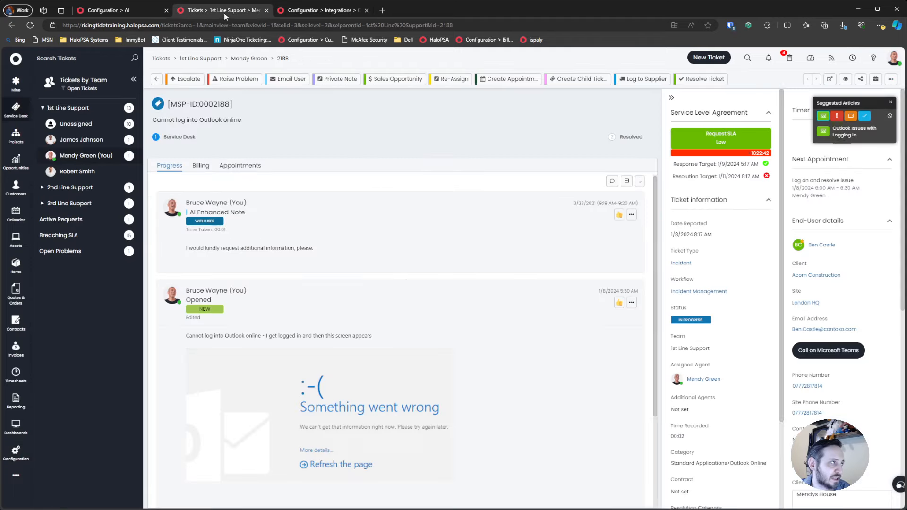
click(101, 11)
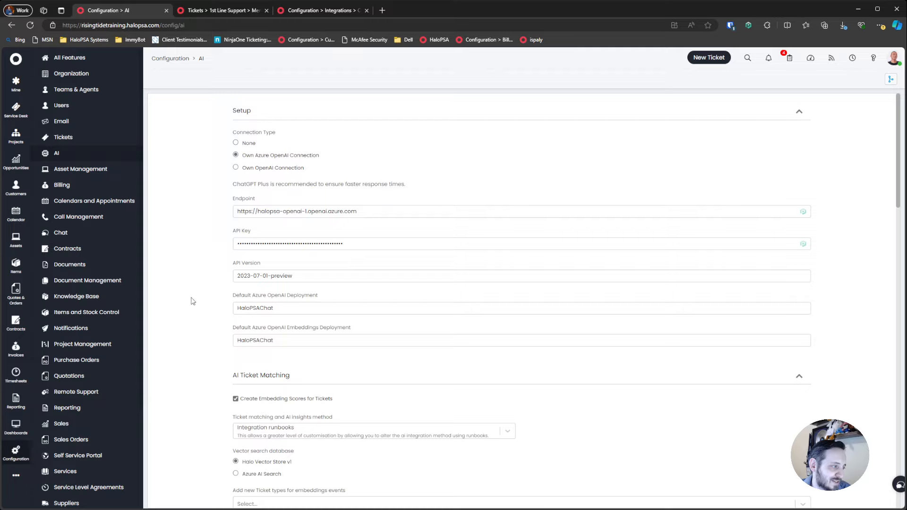
scroll(206, 324, down, 2)
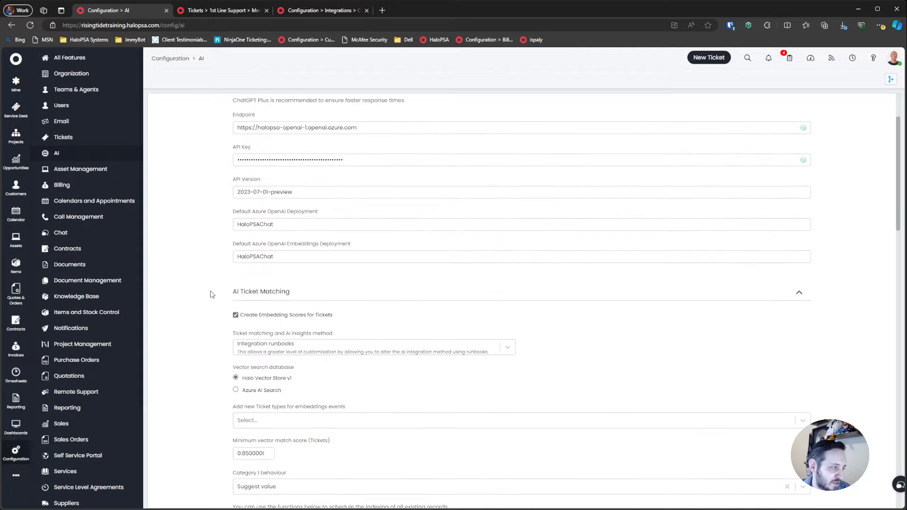
- Highlight the embedding scores, insights method and vector search database settings under AI Ticket Matching, and continue to AI Knowledge Search
drag(223, 318, 373, 368)
scroll(345, 348, down, 3)
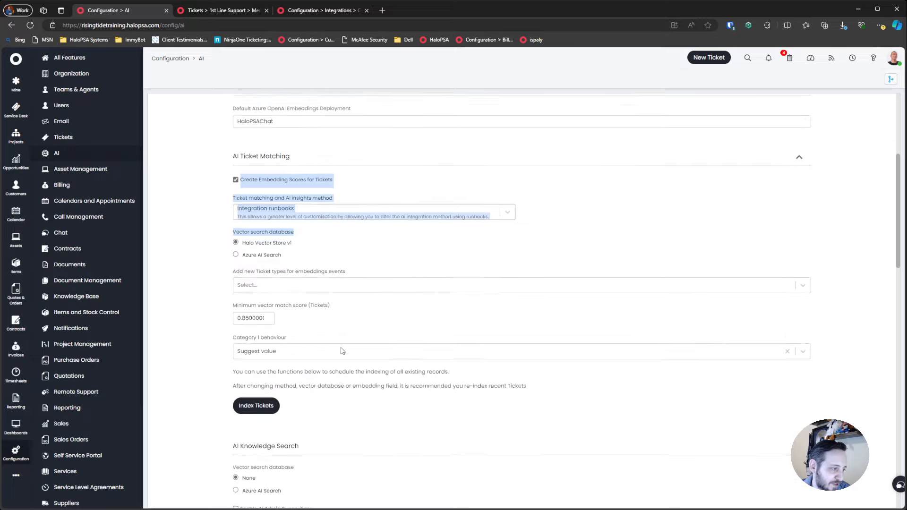
scroll(342, 350, down, 3)
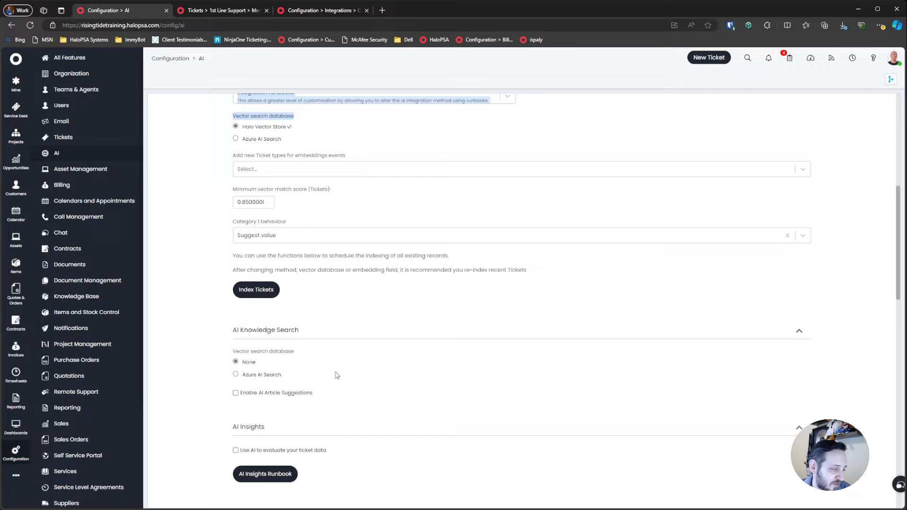
- Enable AI Article Suggestions under AI Knowledge Search and highlight that section's Vector search database setting
drag(190, 357, 329, 391)
click(211, 390)
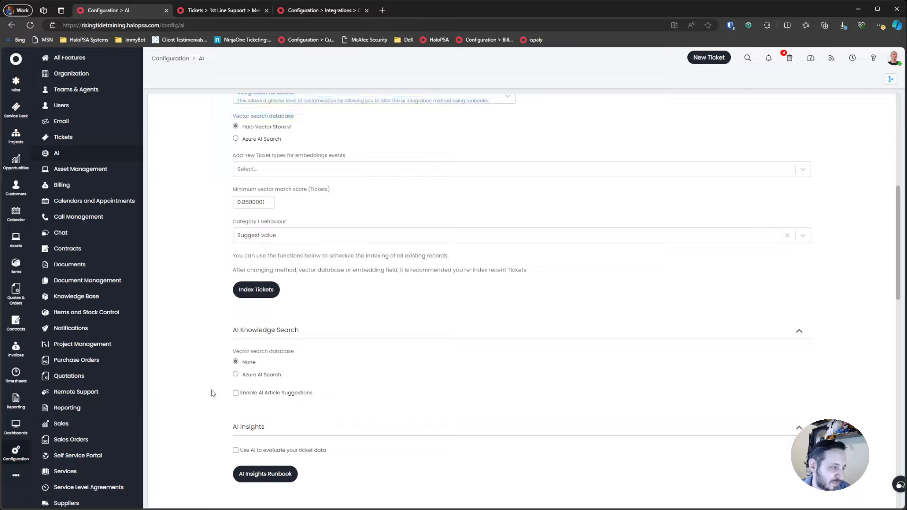
click(298, 395)
drag(219, 349, 325, 355)
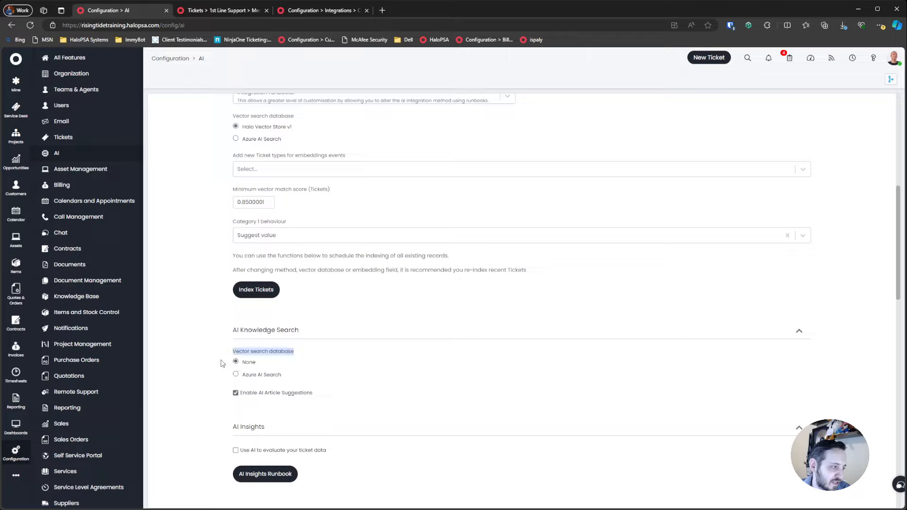
- Select Azure AI Search for AI Knowledge Search to view its connection configuration, and set the vector search database back to None
click(268, 377)
click(271, 397)
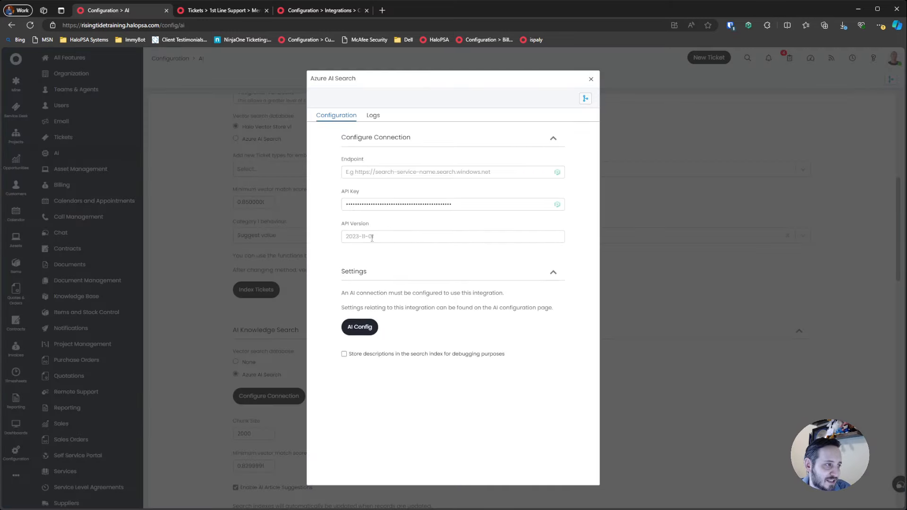
click(591, 79)
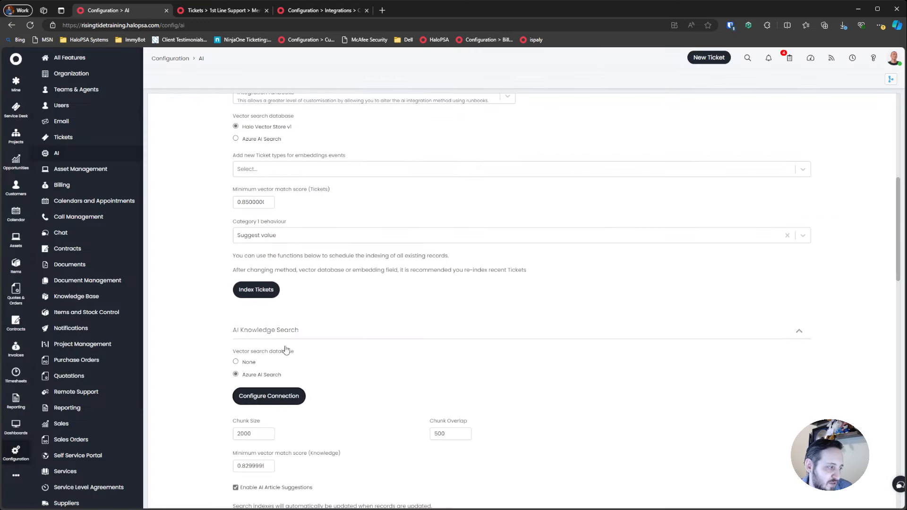
click(235, 362)
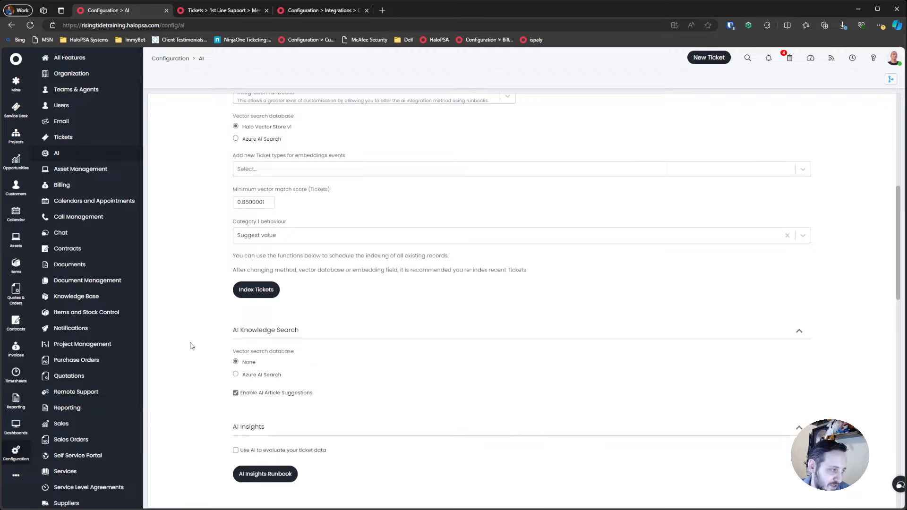
- Compare the vector search database options under AI Ticket Matching, and return to the AI Insights section
scroll(264, 247, down, 2)
scroll(246, 250, up, 4)
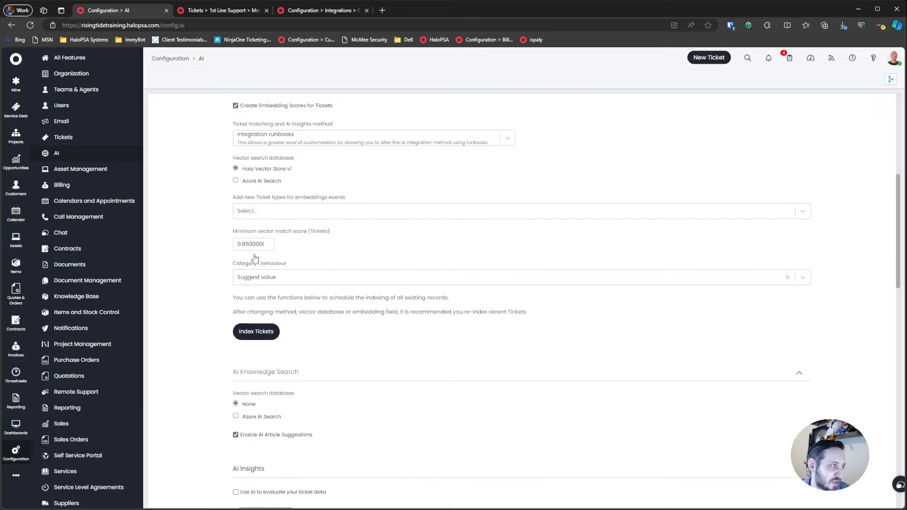
drag(211, 243, 311, 277)
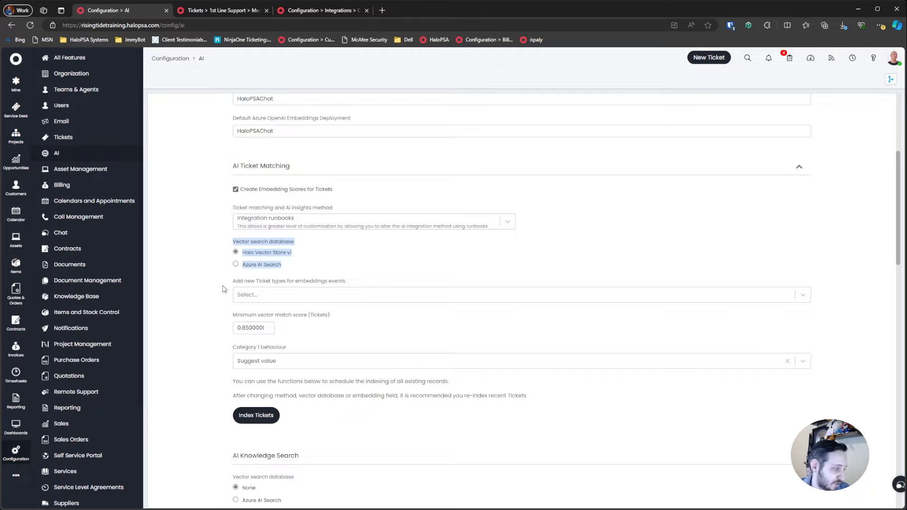
scroll(225, 289, down, 7)
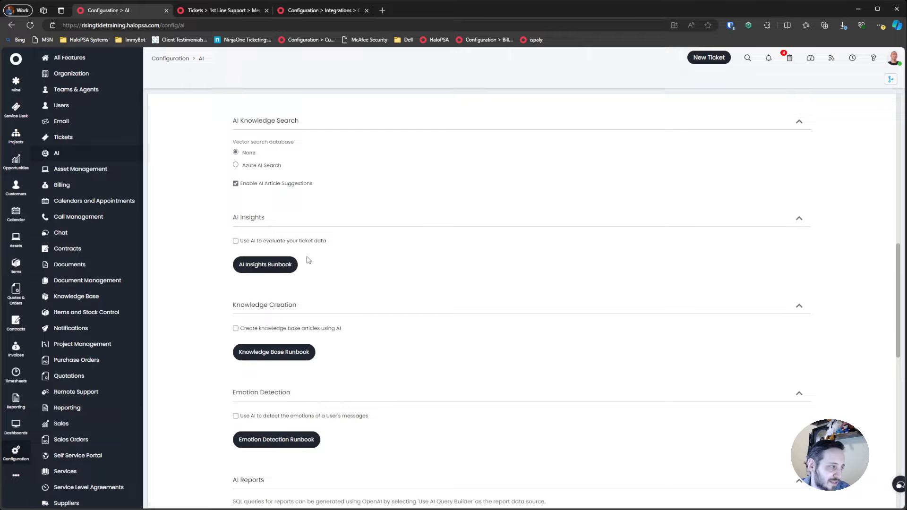
- Enable the use of AI to evaluate ticket data and open the flow chart of the AI Insights runbook
click(285, 242)
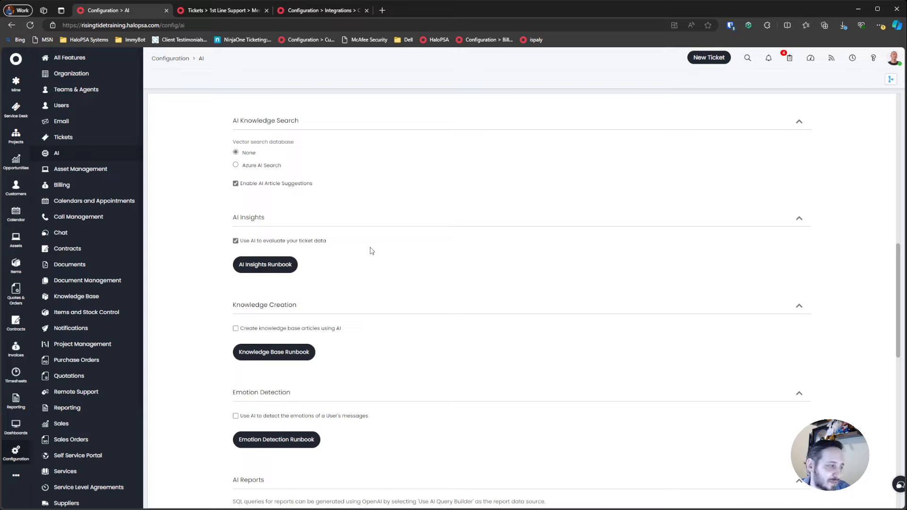
click(264, 264)
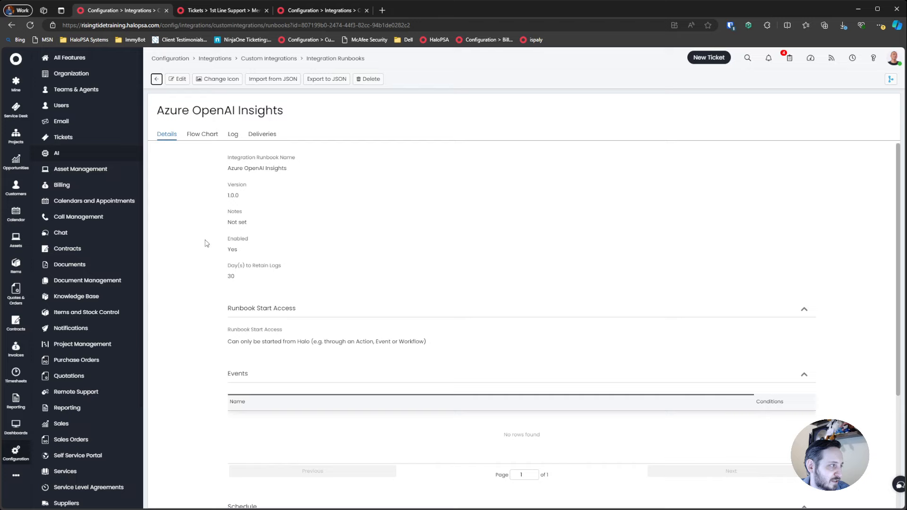
click(202, 134)
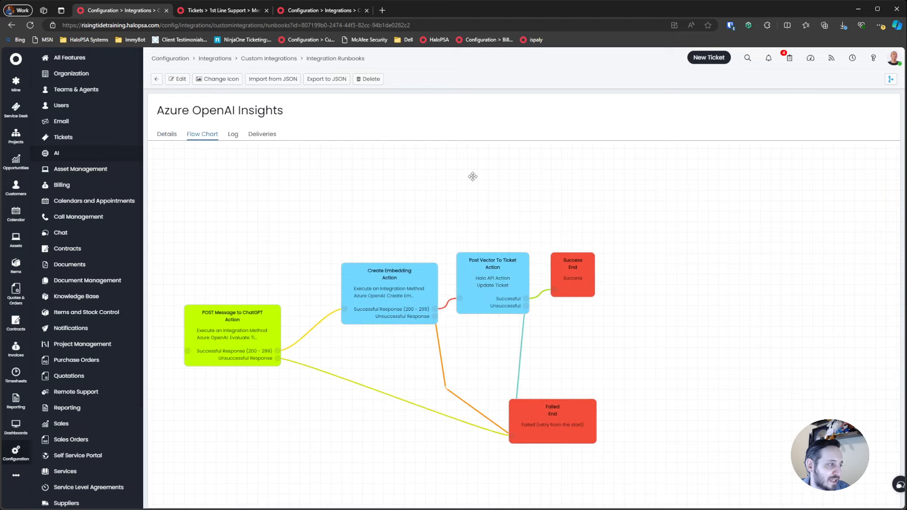
- Inspect the action type and method of the runbook's POST Message to ChatGPT step, and close it
click(278, 313)
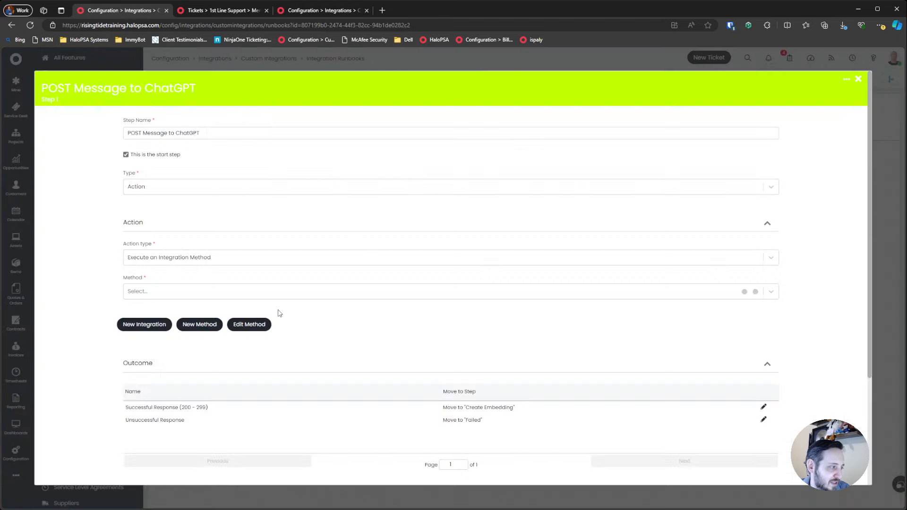
drag(98, 248, 319, 323)
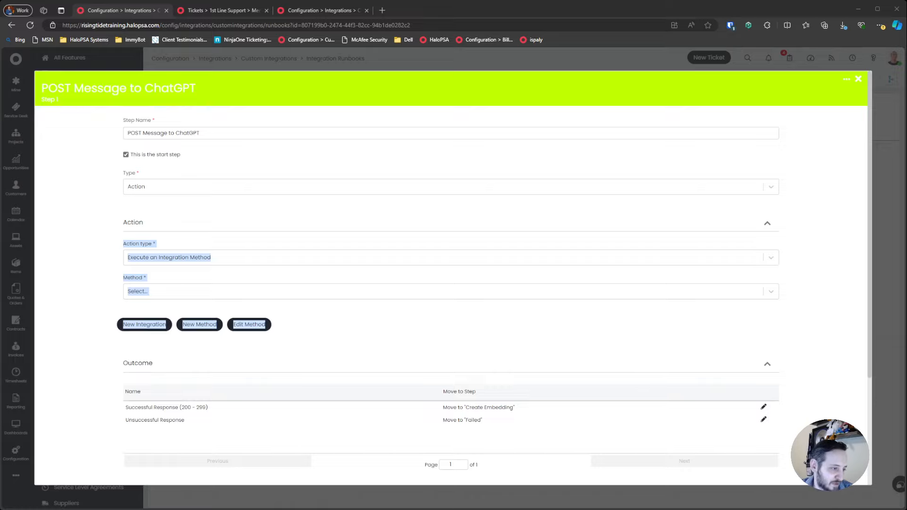
click(323, 327)
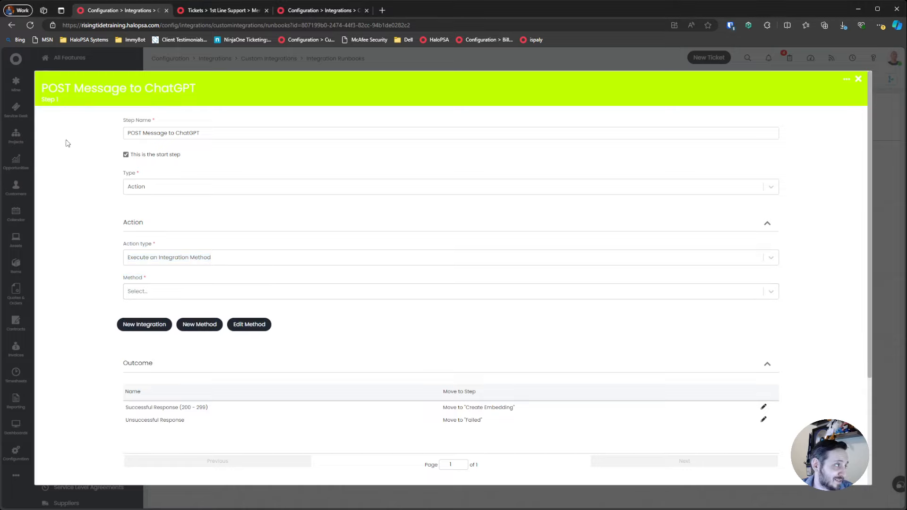
drag(114, 272, 227, 303)
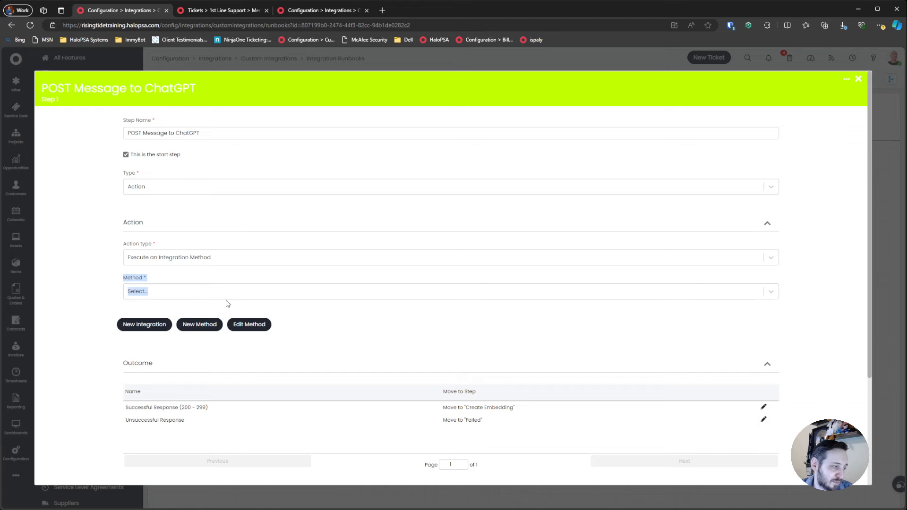
click(858, 79)
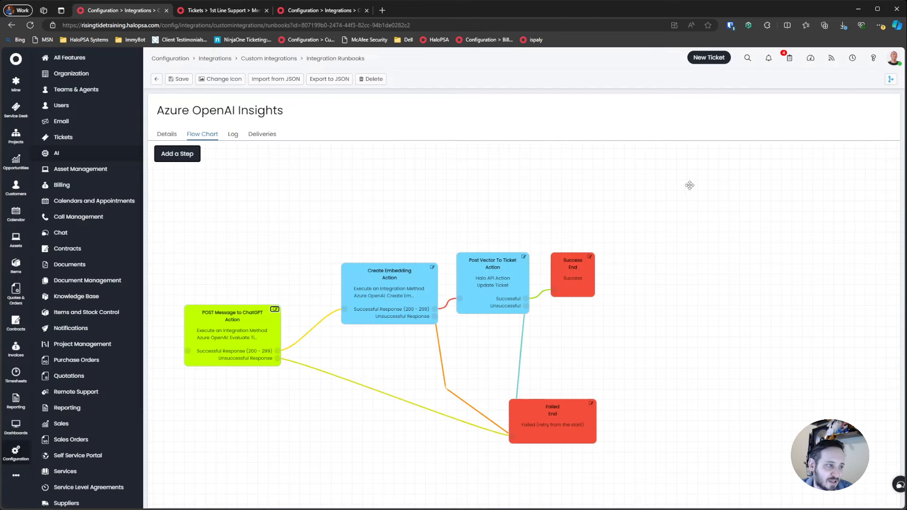
- Inspect the method used by the runbook's Create Embedding step, and close it
click(430, 270)
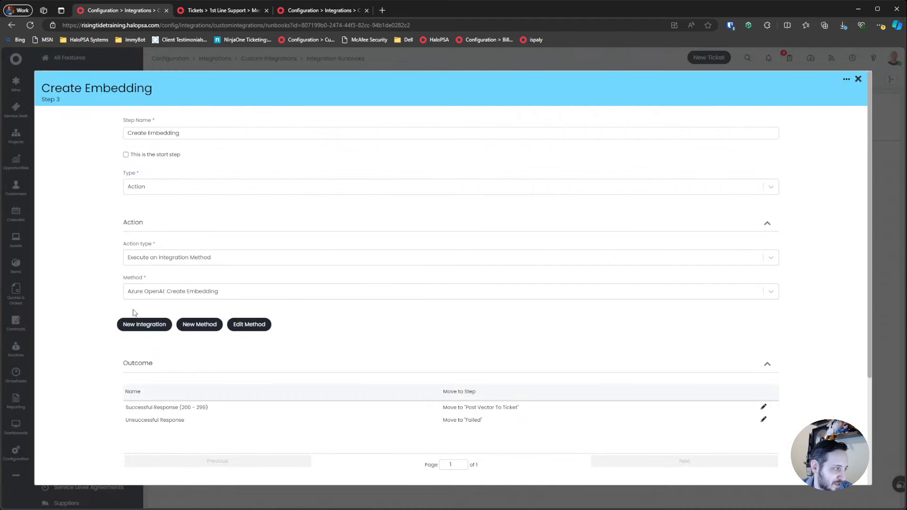
drag(118, 281, 285, 308)
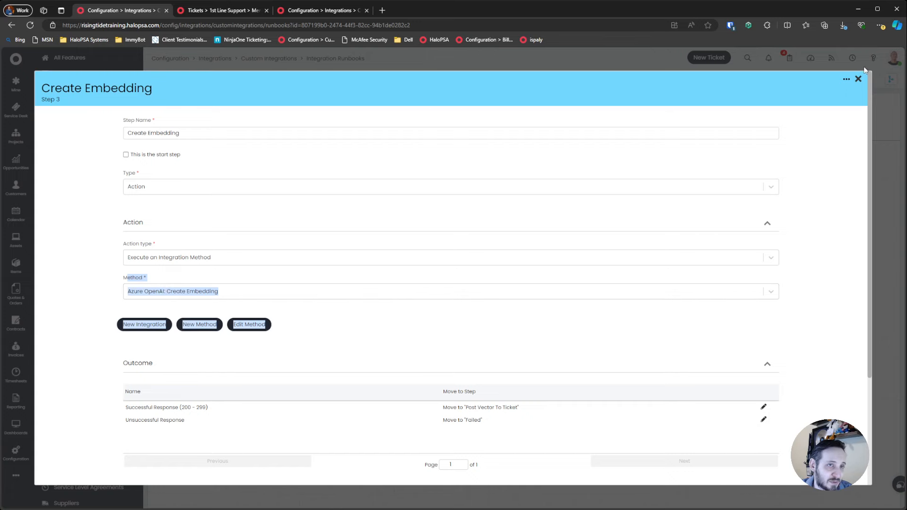
click(858, 78)
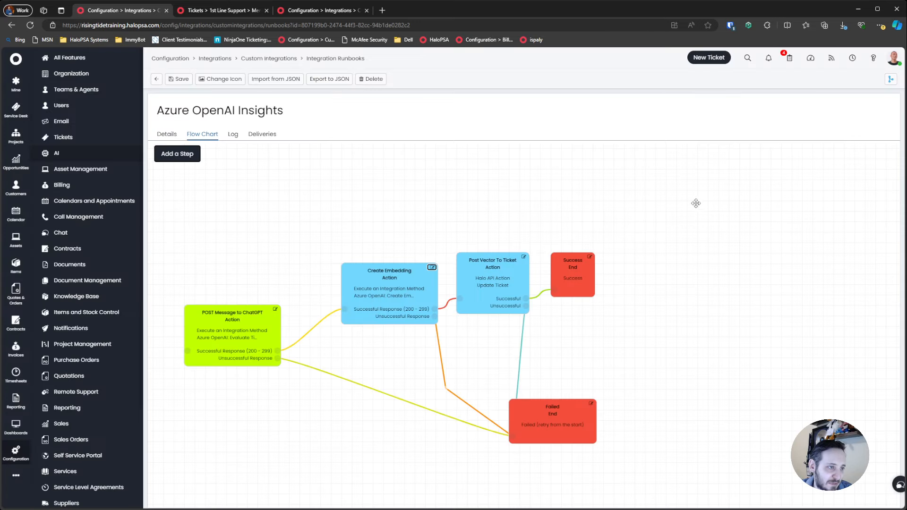
- Examine the JSON body of the Post Vector To Ticket step, including the AI suggestion fields and the vector line, and close it
click(520, 259)
drag(186, 360, 299, 399)
drag(244, 407, 289, 406)
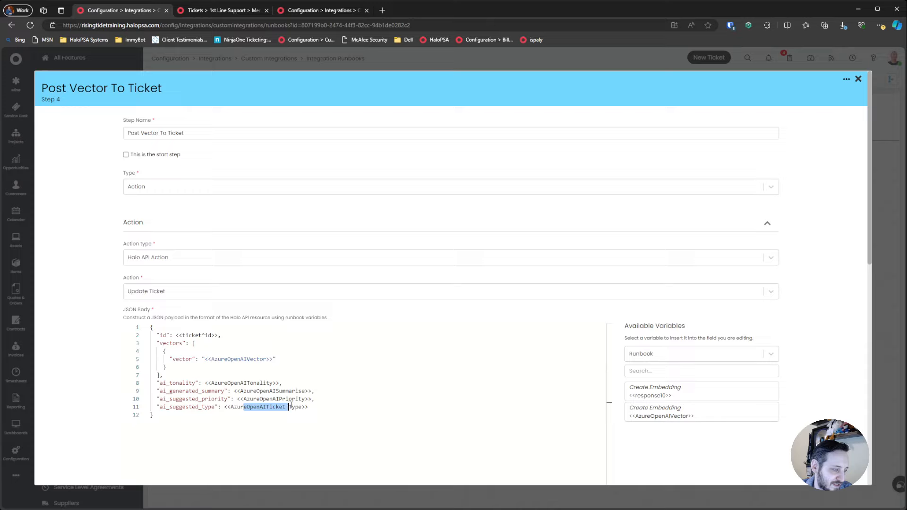
drag(369, 407, 152, 335)
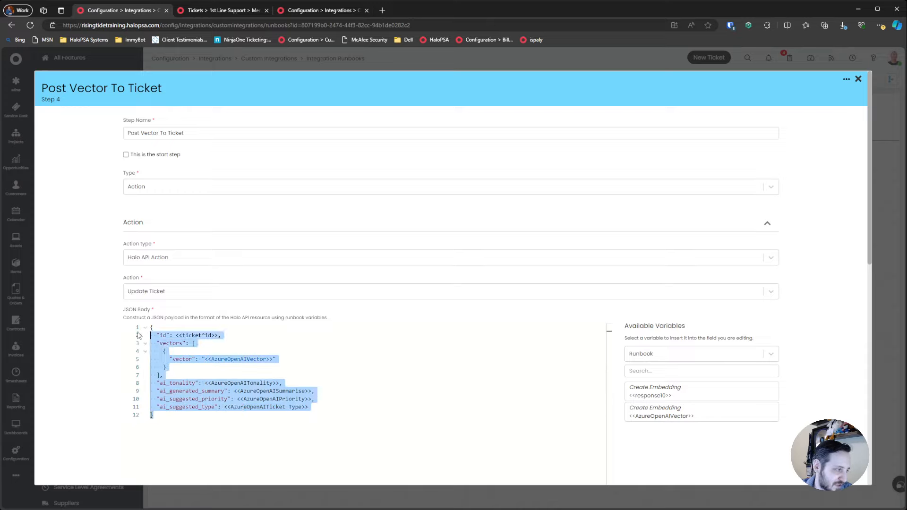
click(165, 351)
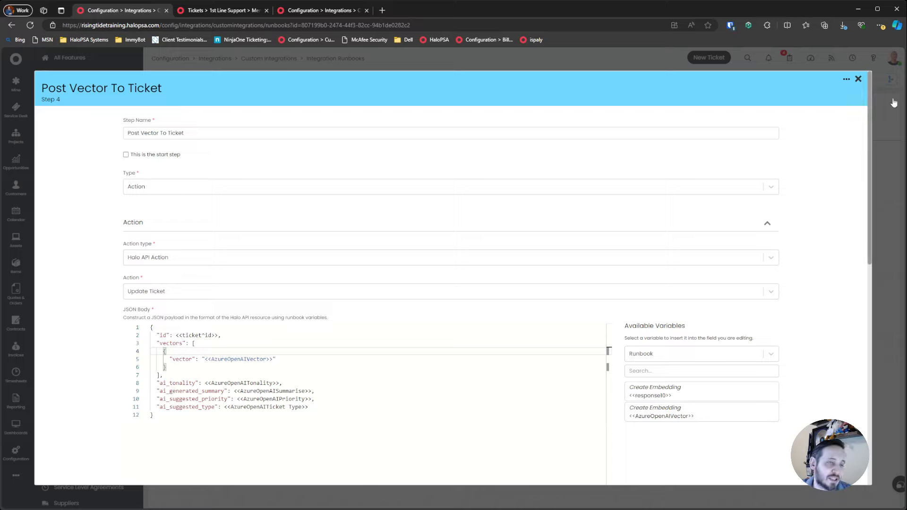
drag(279, 360, 160, 360)
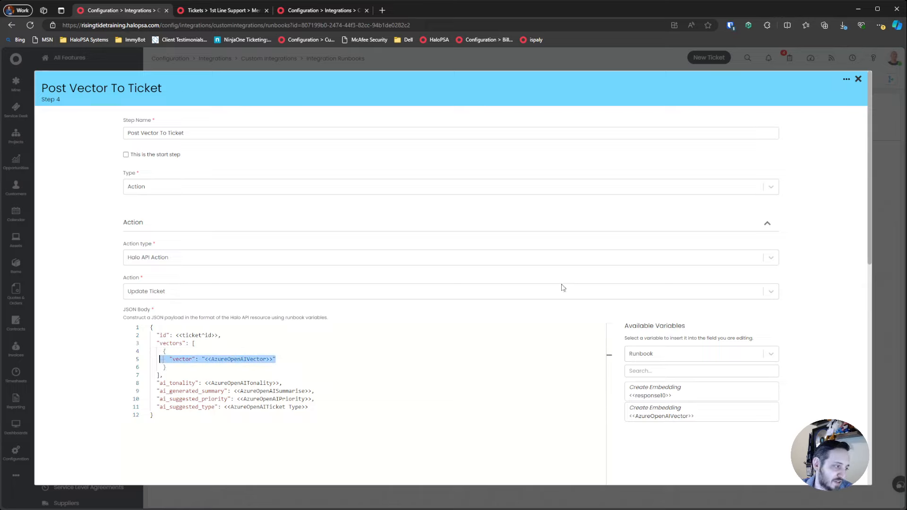
click(858, 79)
- Move the Failed end step up and to the right in the flow chart, and shift the Success end step slightly right
drag(552, 417, 655, 394)
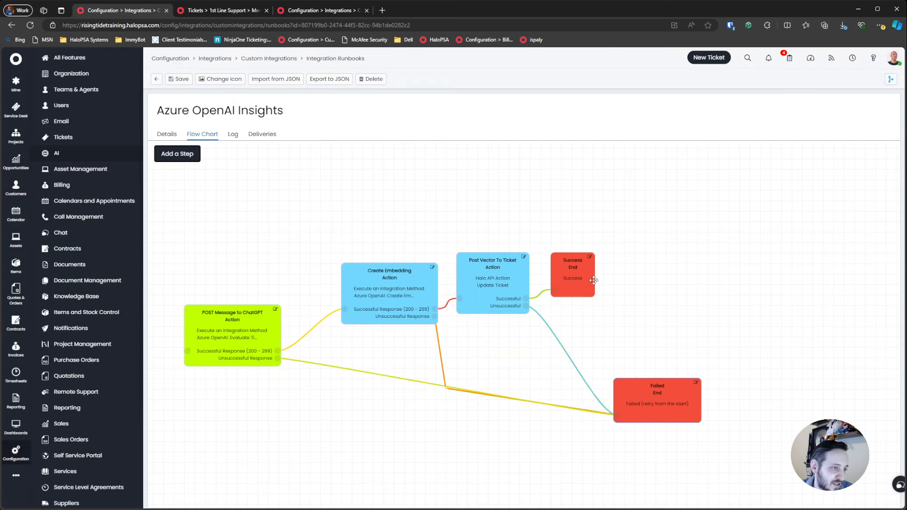
mouse_move(587, 276)
mouse_down()
mouse_move(597, 287)
mouse_move(575, 274)
mouse_up()
- Review the Azure OpenAI and OpenAI methods available for the POST Message to ChatGPT step, and close it without choosing one
click(276, 310)
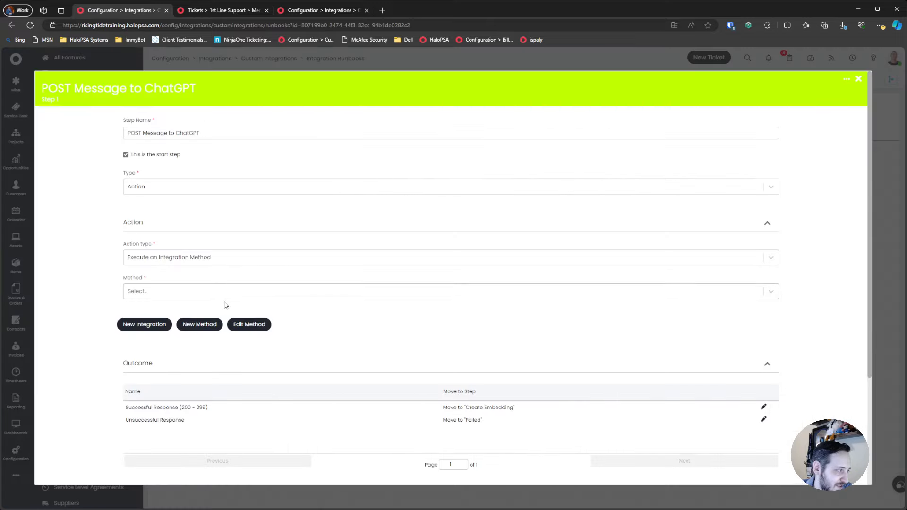
drag(122, 285, 191, 294)
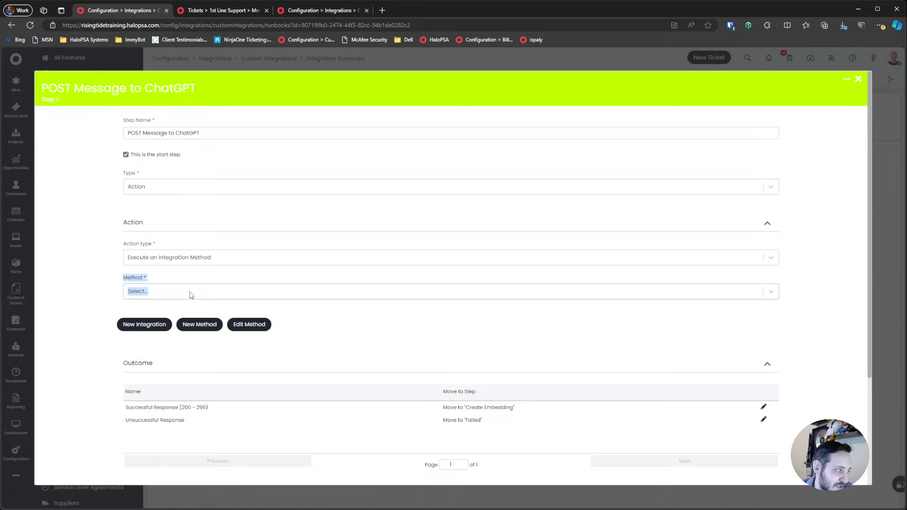
click(253, 293)
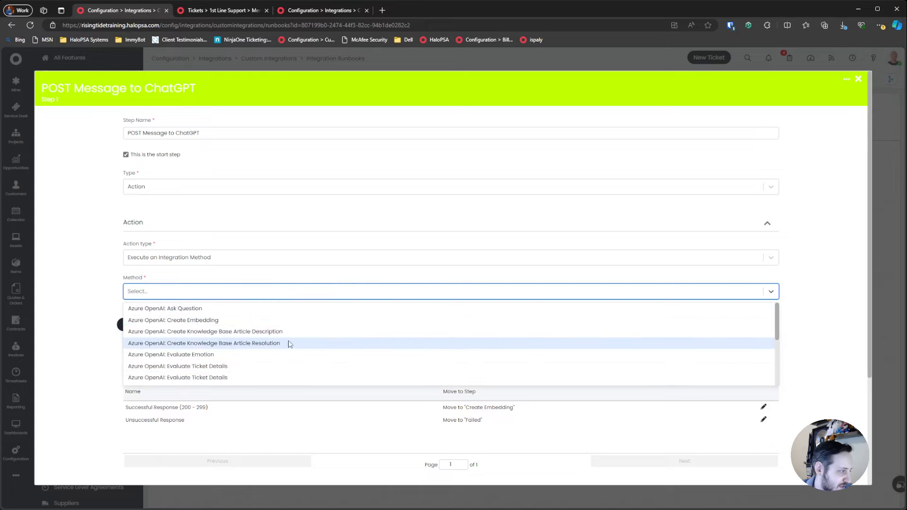
scroll(286, 360, down, 1)
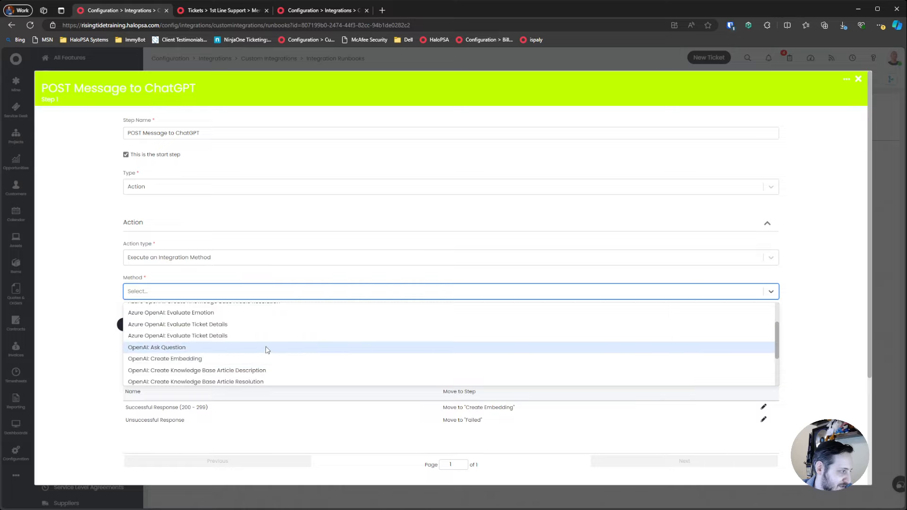
scroll(266, 346, up, 2)
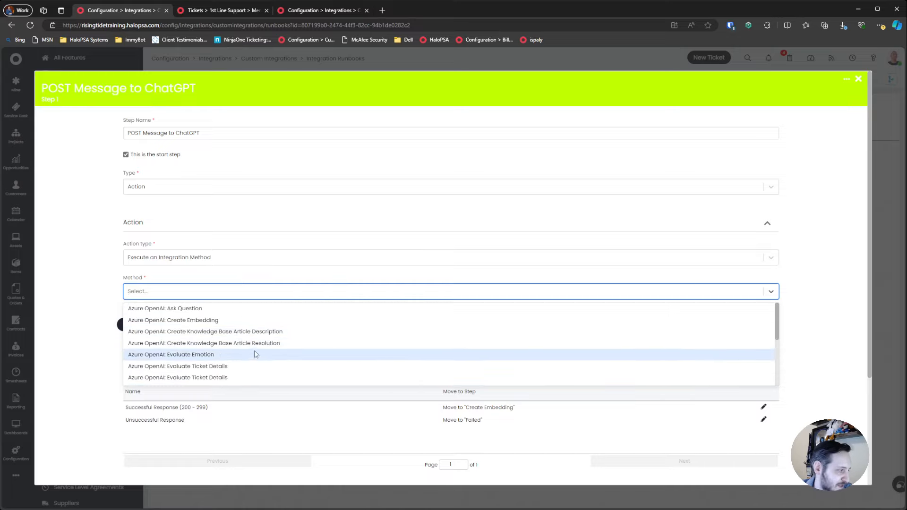
scroll(256, 365, down, 1)
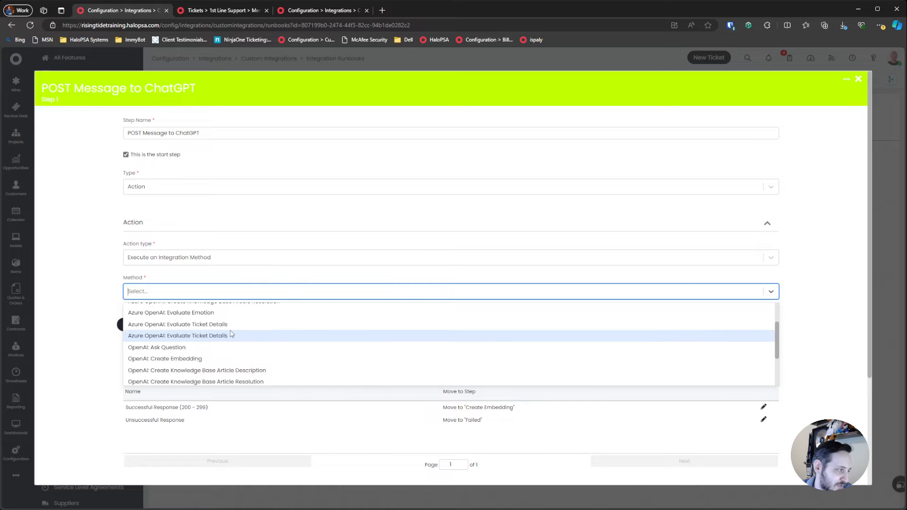
scroll(156, 321, up, 1)
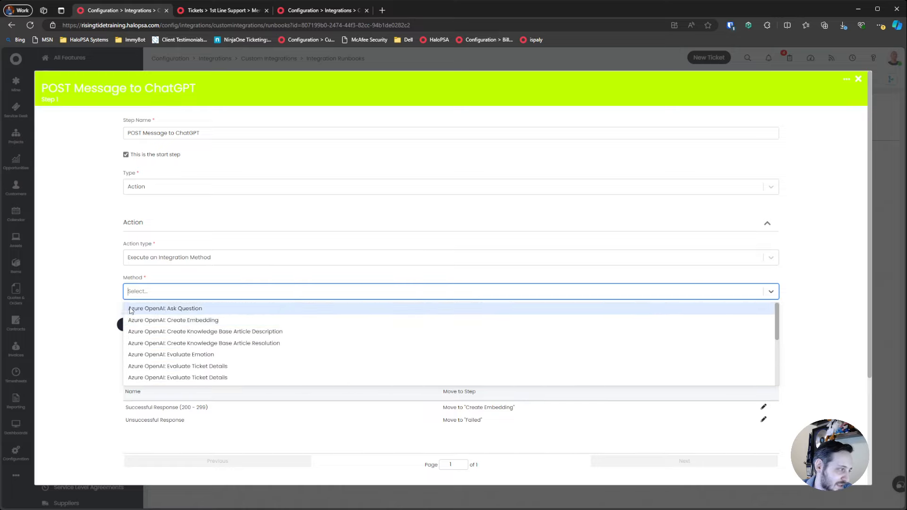
click(112, 285)
scroll(431, 343, down, 3)
click(468, 466)
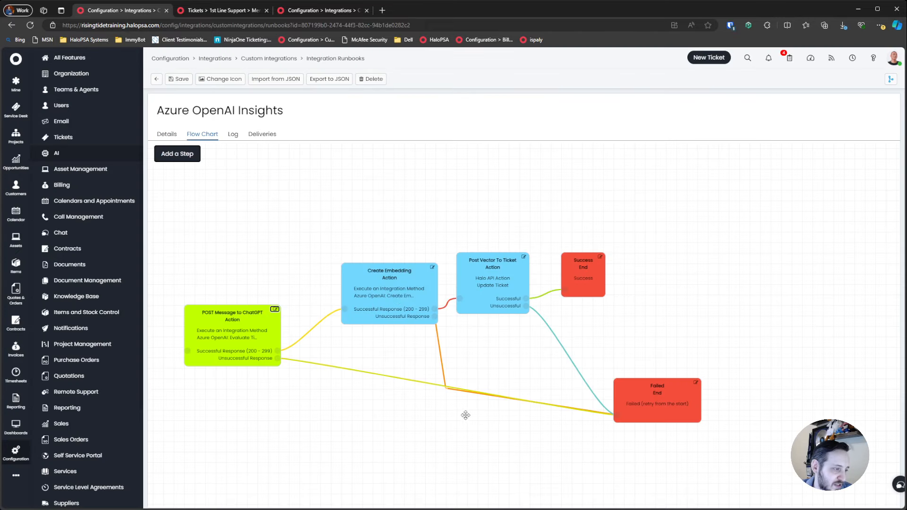
- Open the Custom Integrations page in a new browser tab and switch to it
middle_click(255, 60)
click(248, 14)
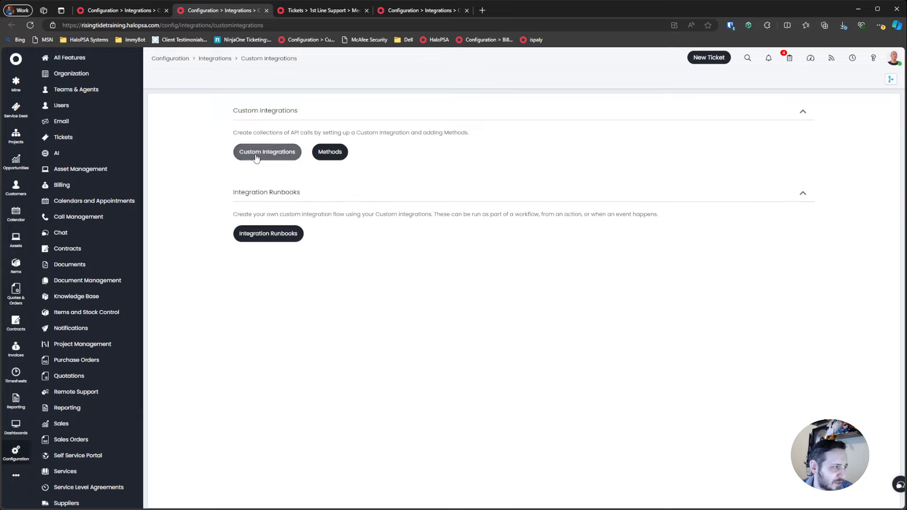
- Open the Azure OpenAI custom integration's methods and open the upper of the two Evaluate Ticket Details methods
click(256, 153)
click(204, 128)
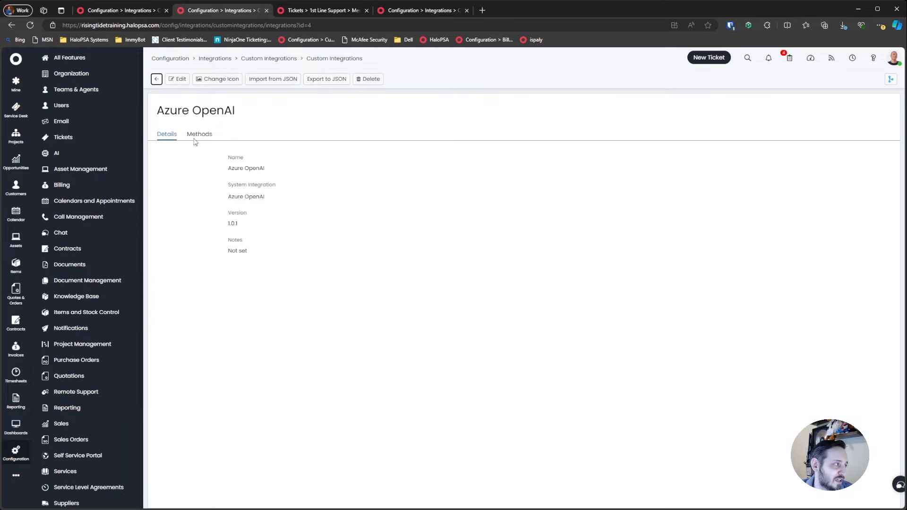
click(196, 137)
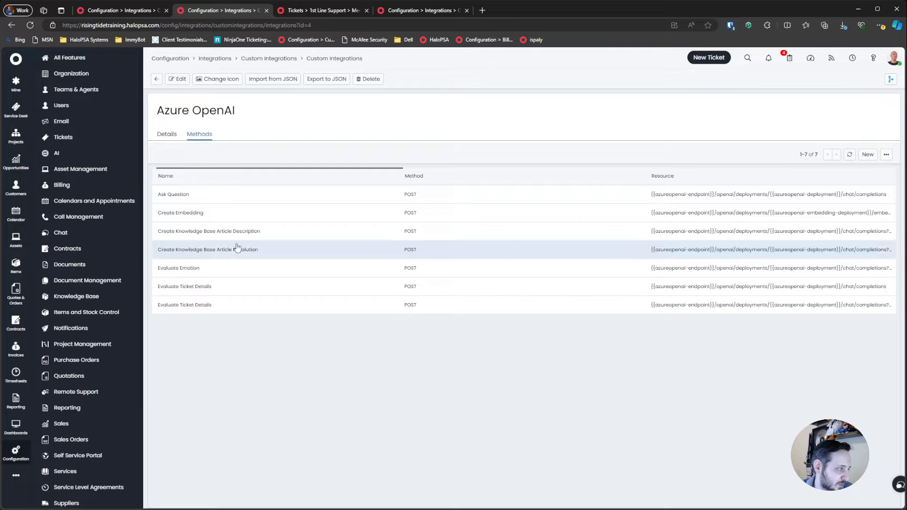
click(212, 297)
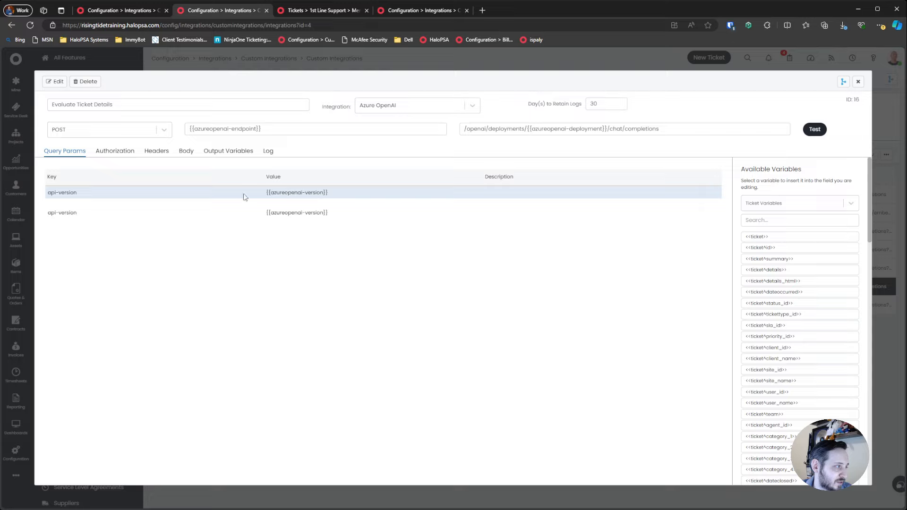
- Review the query parameters, authorization and headers of the Evaluate Ticket Details method
drag(59, 194, 406, 214)
click(437, 223)
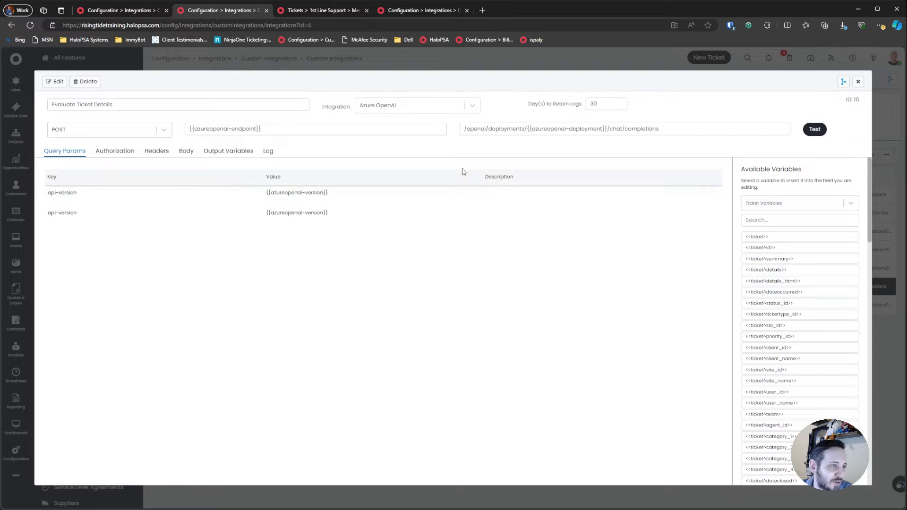
click(114, 151)
click(156, 151)
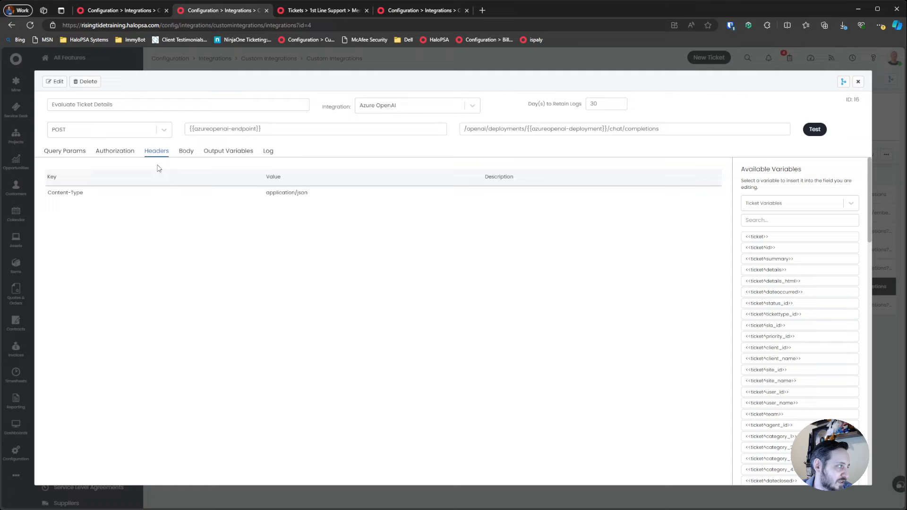
- Examine the opening prompt instructions in the method's JSON body, covering HTML stripping and message summarising
click(187, 151)
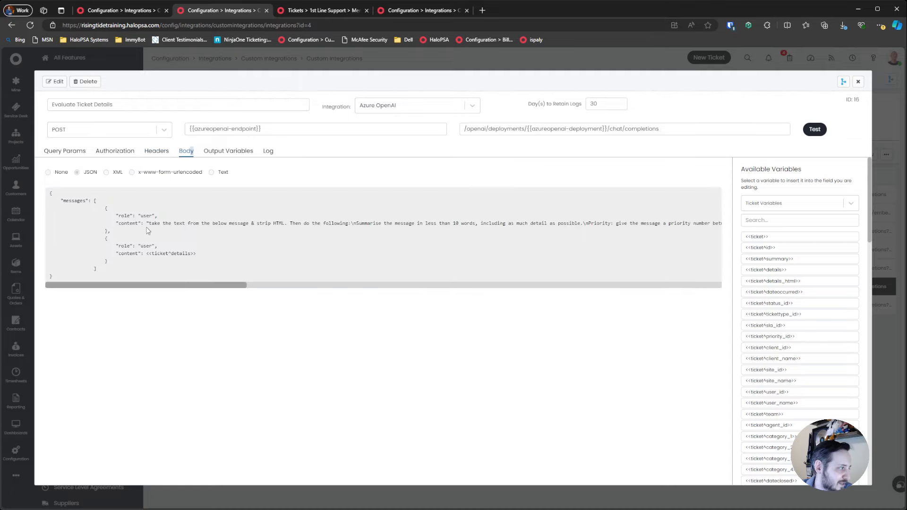
drag(147, 224, 414, 226)
click(290, 247)
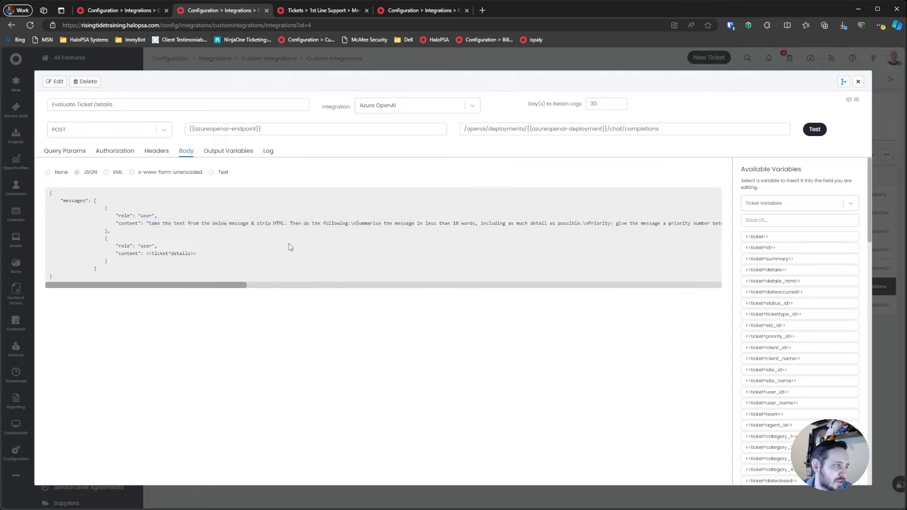
drag(311, 223, 441, 222)
click(377, 241)
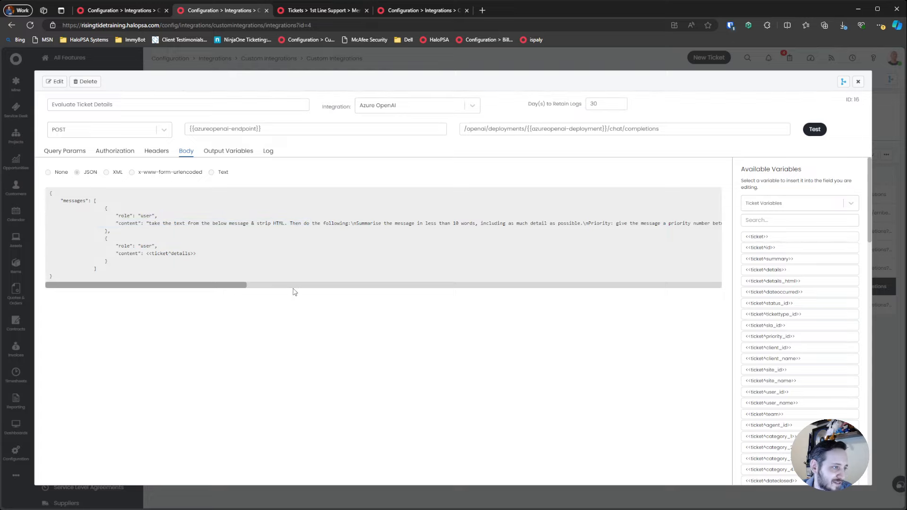
- Read the rest of the prompt through the priority, ticket type and tonality instructions to the JSON response keys
drag(227, 286, 362, 284)
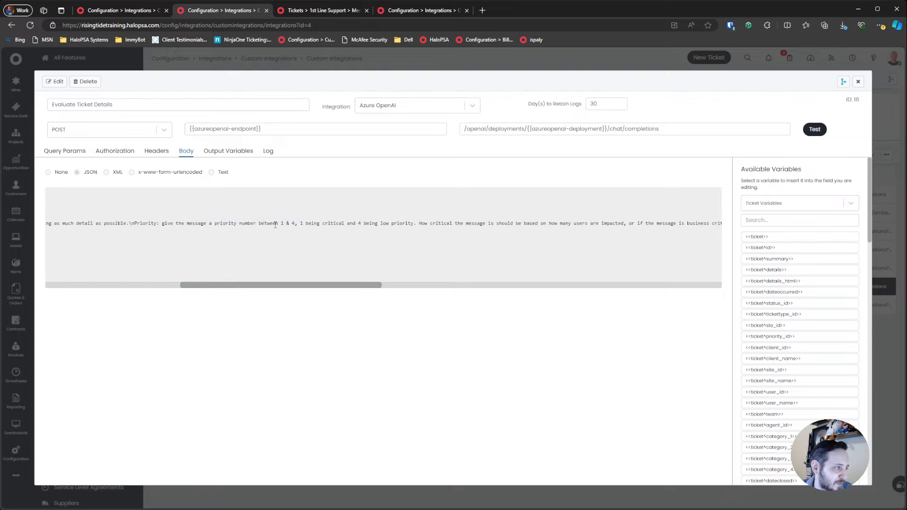
drag(215, 223, 451, 223)
drag(331, 285, 483, 285)
drag(189, 224, 566, 225)
drag(465, 289, 590, 285)
drag(352, 225, 576, 244)
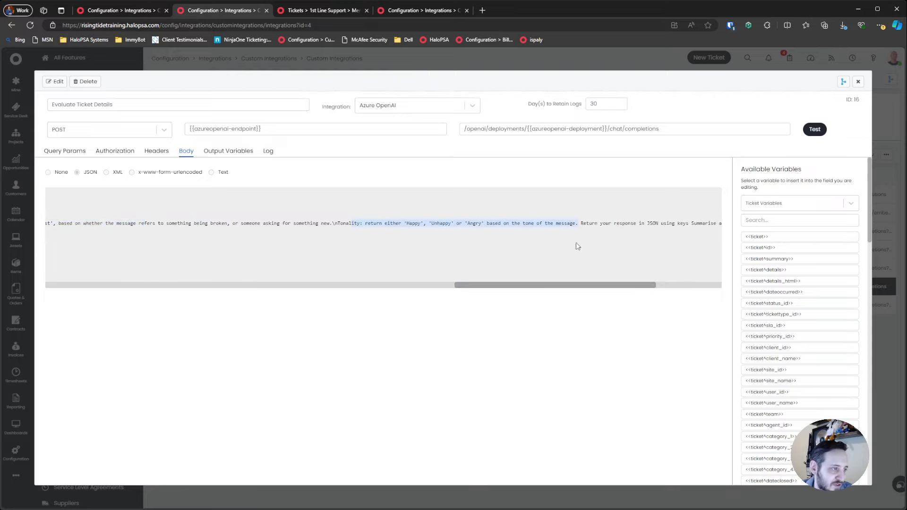
drag(546, 285, 632, 280)
drag(372, 224, 709, 223)
click(649, 249)
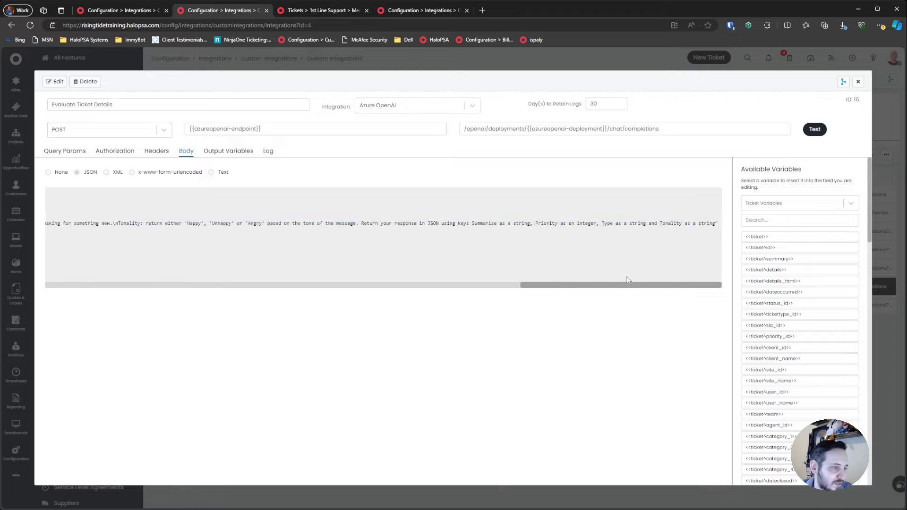
- Return to the start of the JSON body and examine the second message's ticket details variable
drag(609, 286, 71, 299)
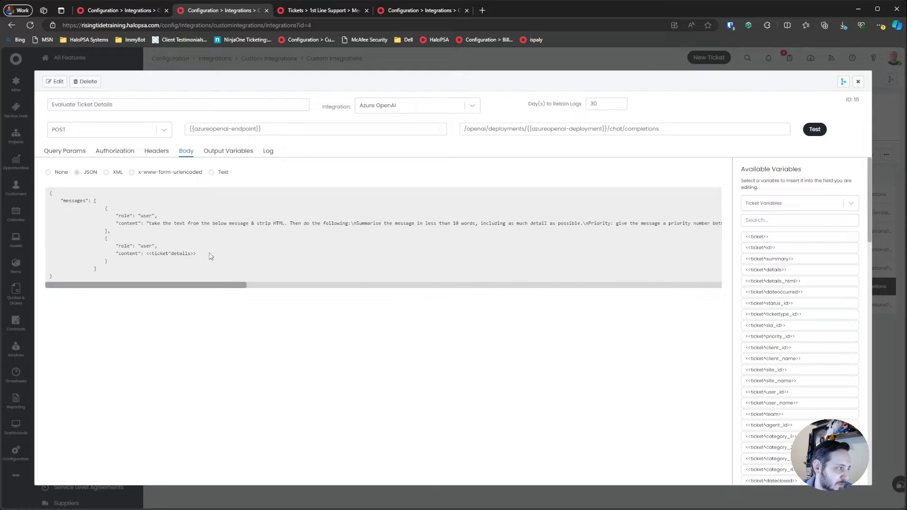
drag(209, 254, 116, 254)
click(267, 258)
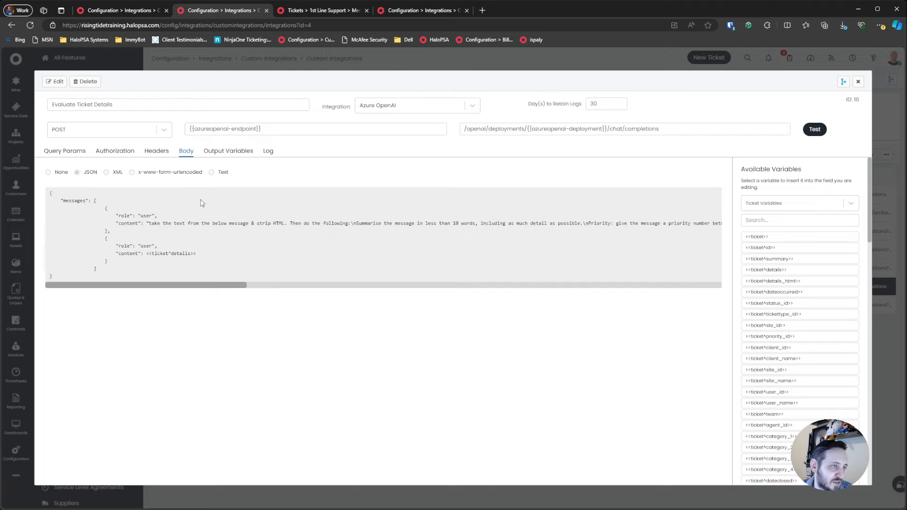
- Compare the method's Object output variables with the AzureOpenAI-prefixed ones, and close the method
click(228, 151)
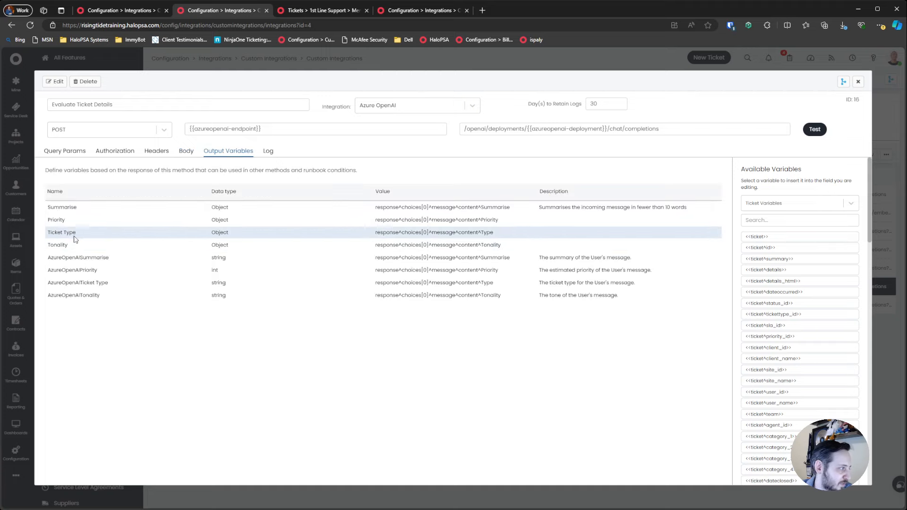
drag(47, 206, 79, 250)
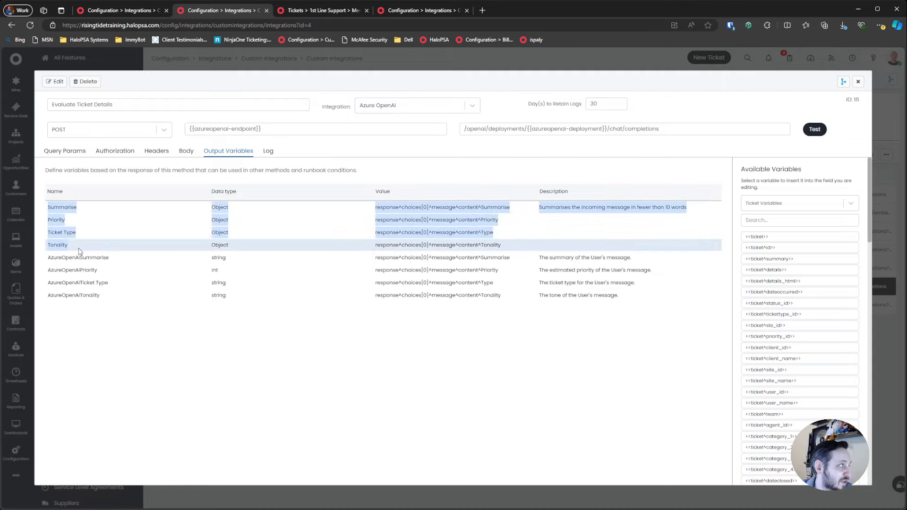
click(79, 252)
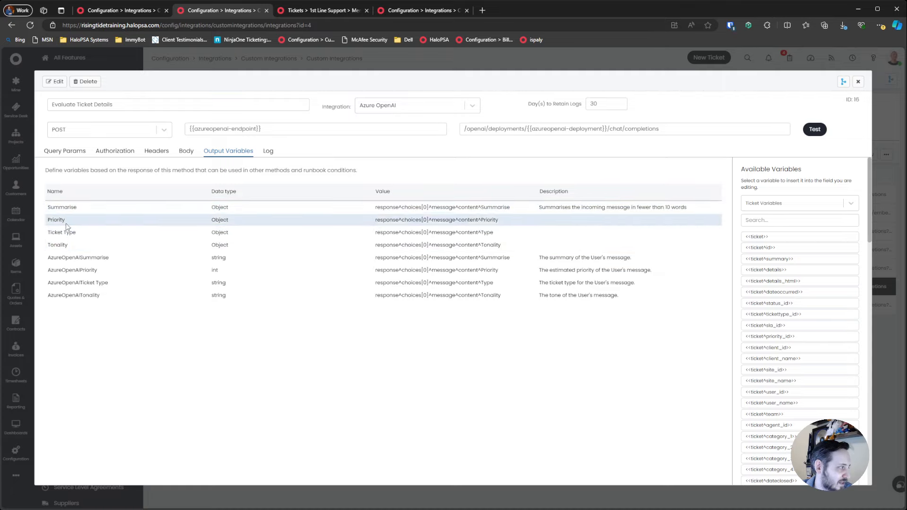
drag(46, 259, 384, 282)
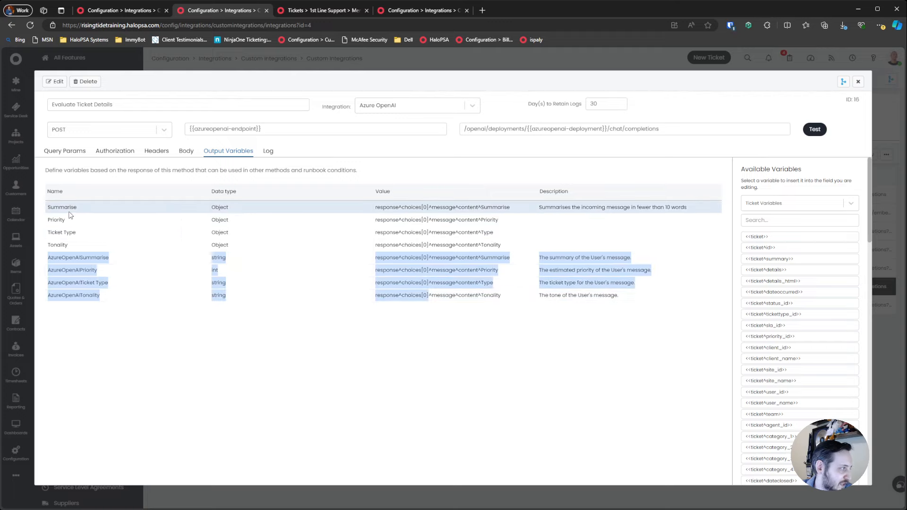
drag(46, 206, 94, 238)
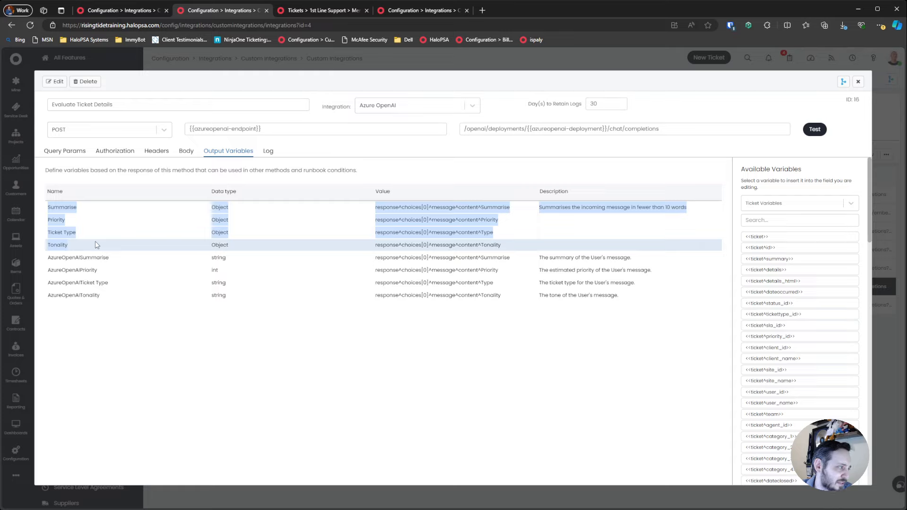
drag(95, 242, 600, 244)
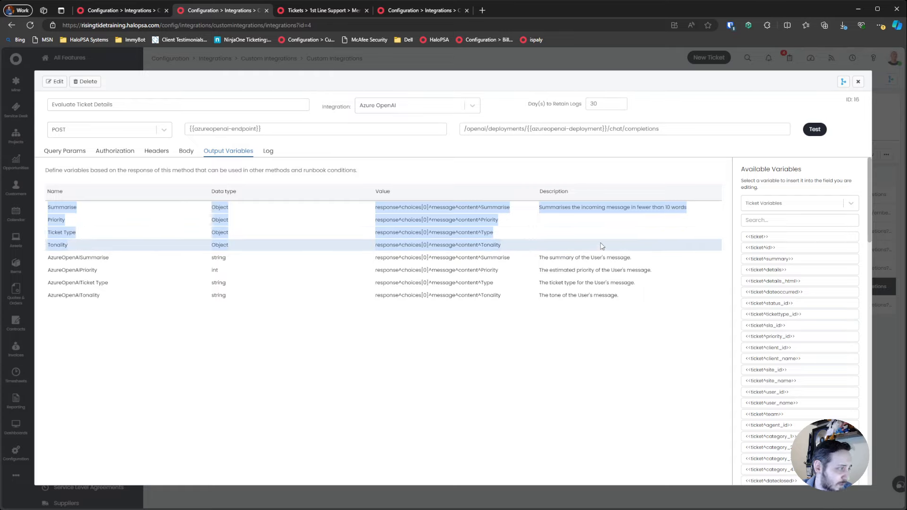
click(858, 81)
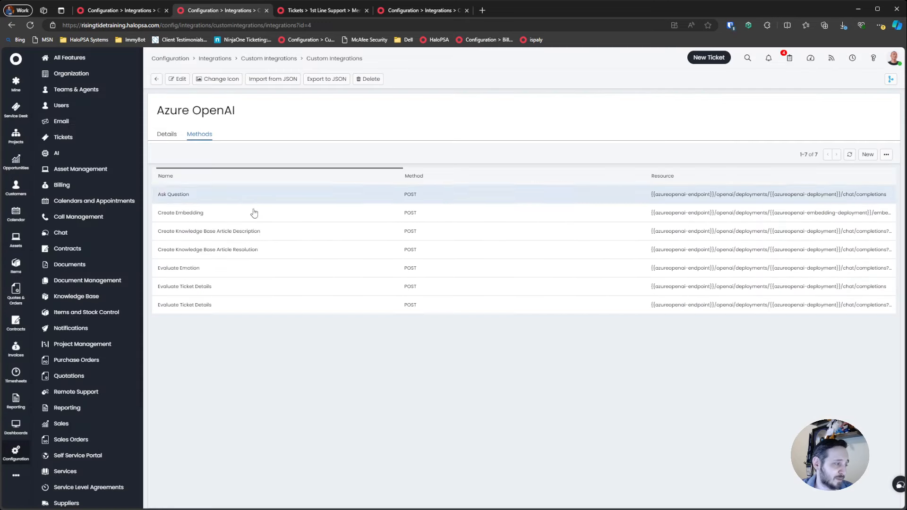
- Inspect the authorization, headers, JSON body and output variables of the lower Evaluate Ticket Details method, and close it
click(227, 306)
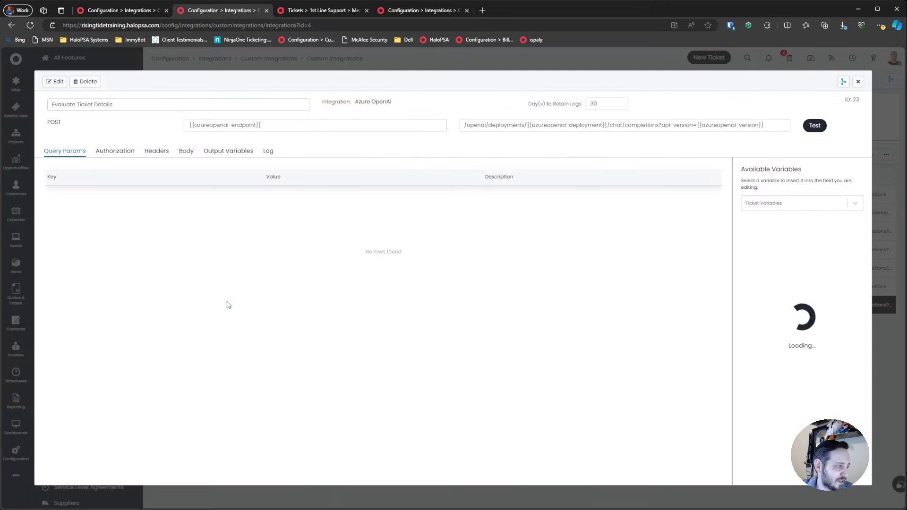
click(124, 151)
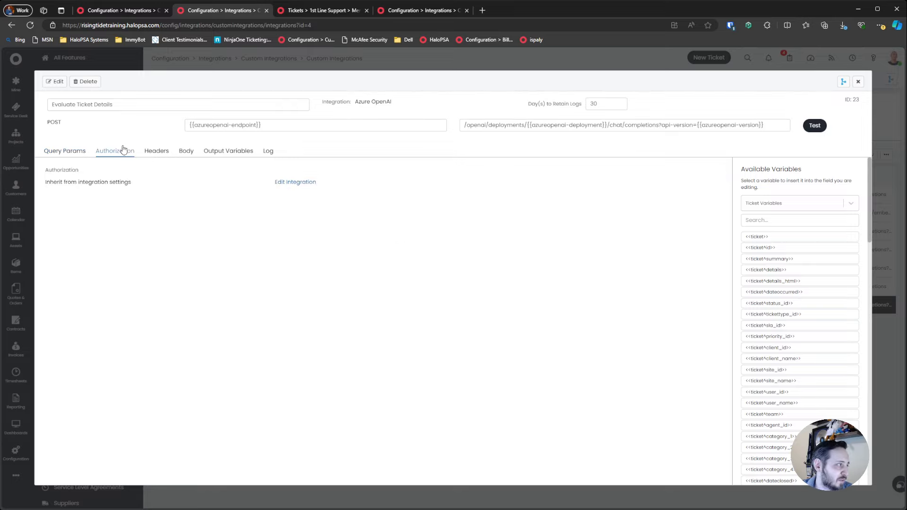
click(159, 151)
click(191, 153)
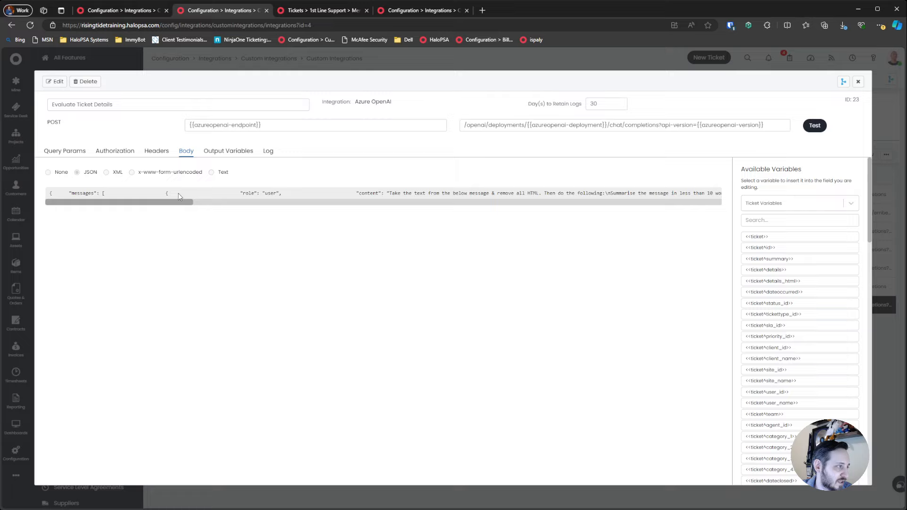
drag(167, 203, 635, 203)
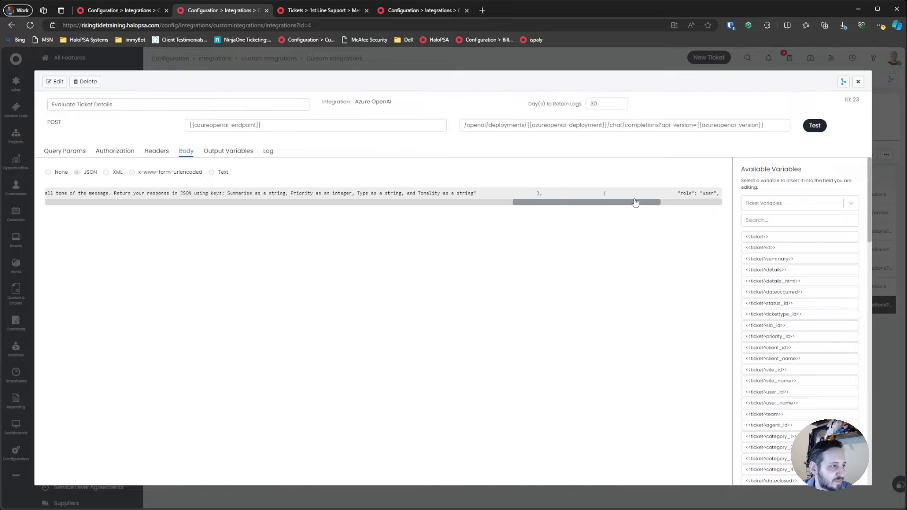
click(239, 150)
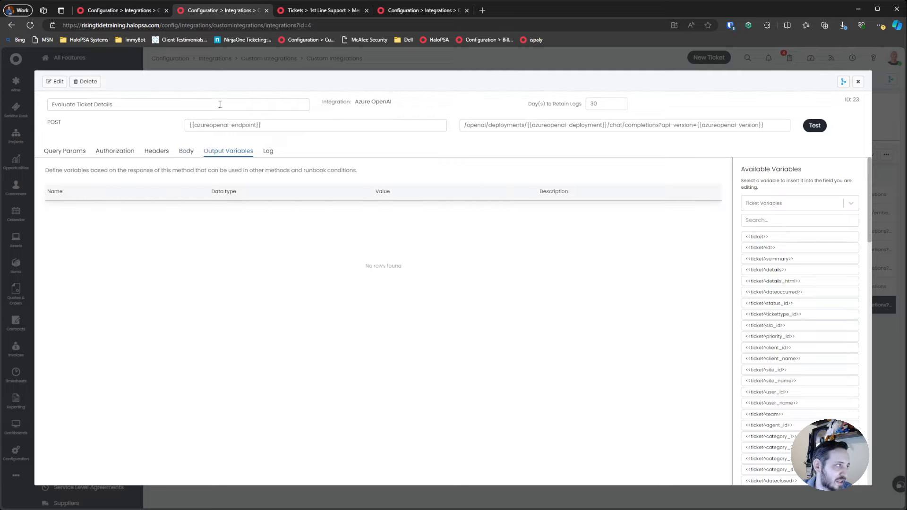
drag(52, 104, 263, 119)
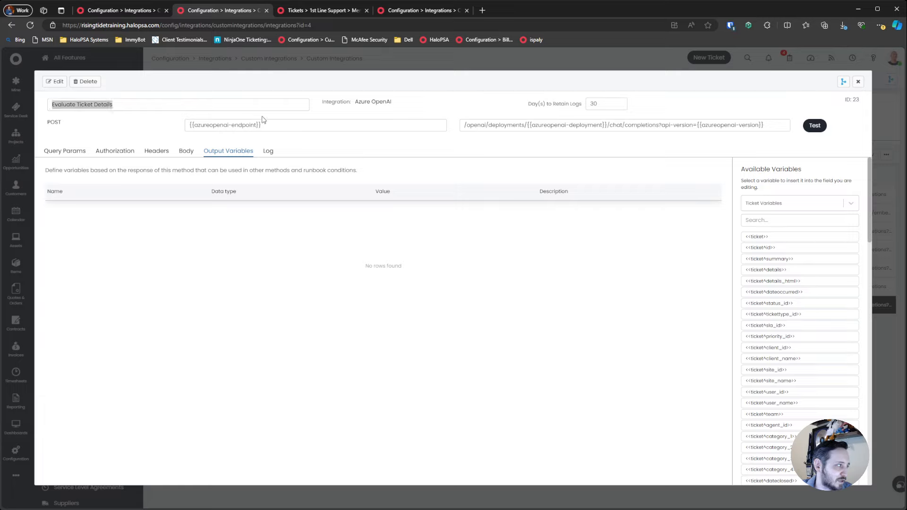
click(384, 113)
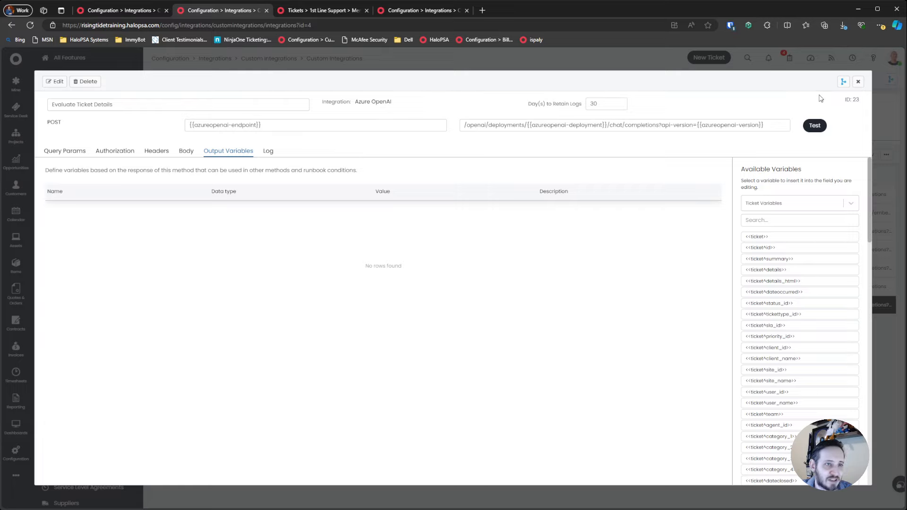
click(857, 81)
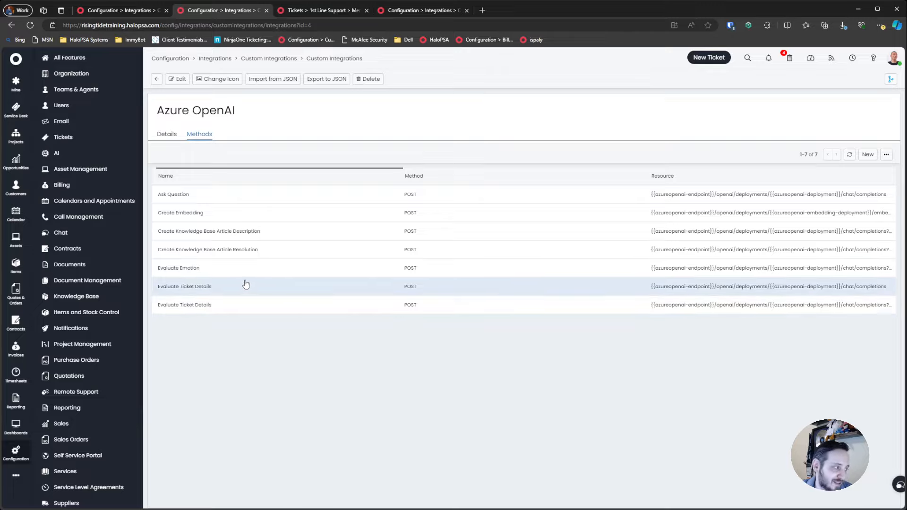
- Reopen the upper Evaluate Ticket Details method and check its output variables, log and query parameters
click(238, 305)
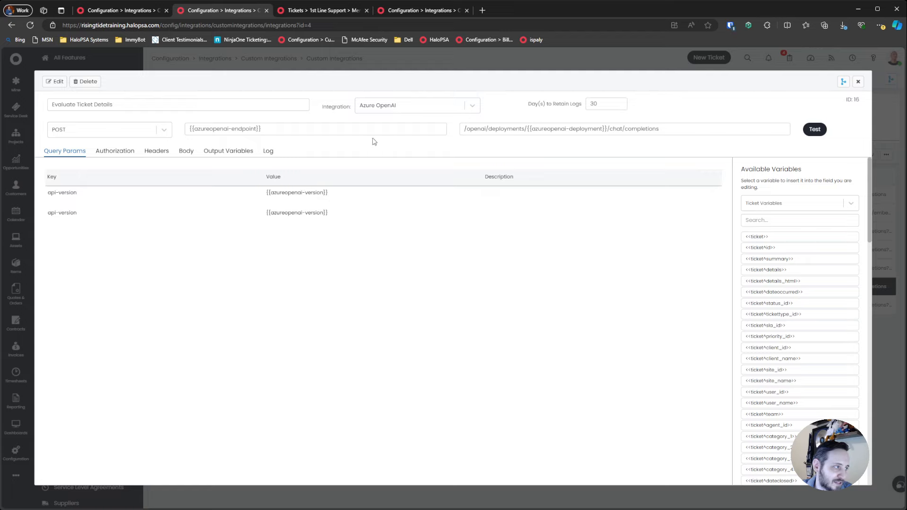
click(269, 151)
click(236, 151)
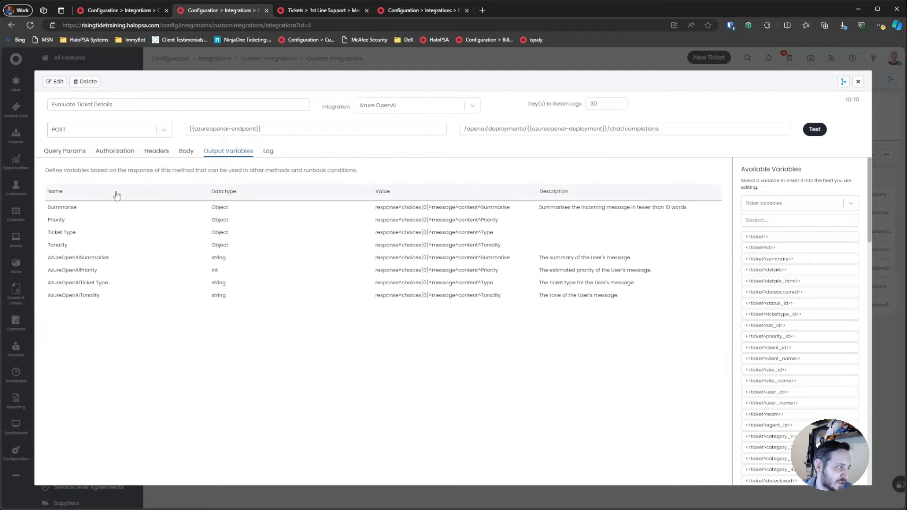
click(269, 151)
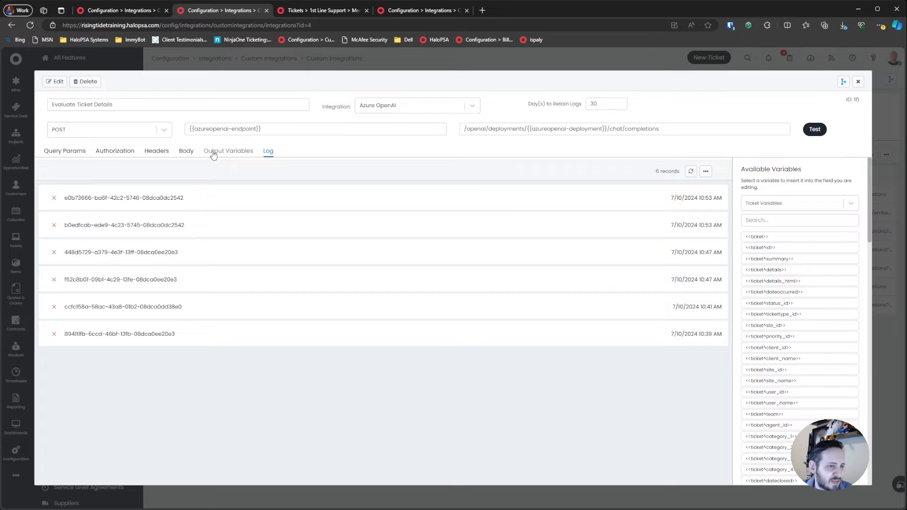
click(76, 151)
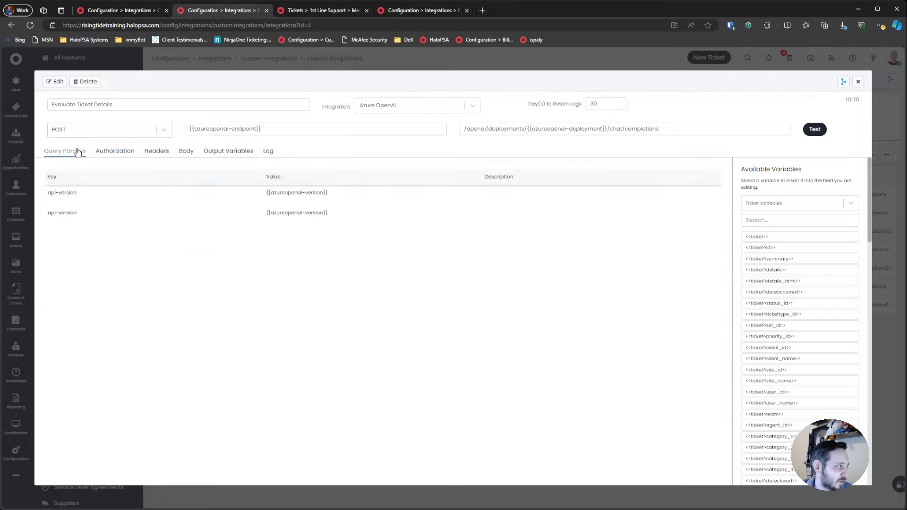
- Start editing the method and delete the duplicate api-version query parameter in the last row
click(54, 81)
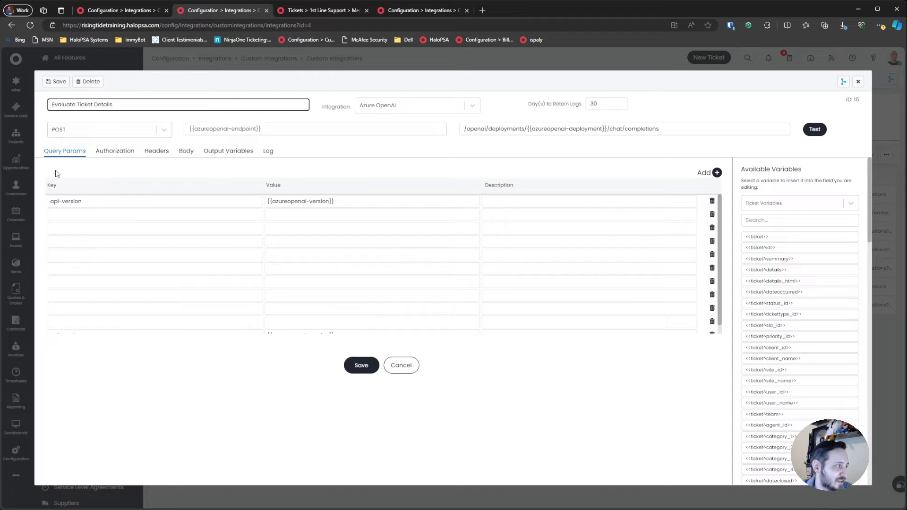
scroll(654, 228, down, 3)
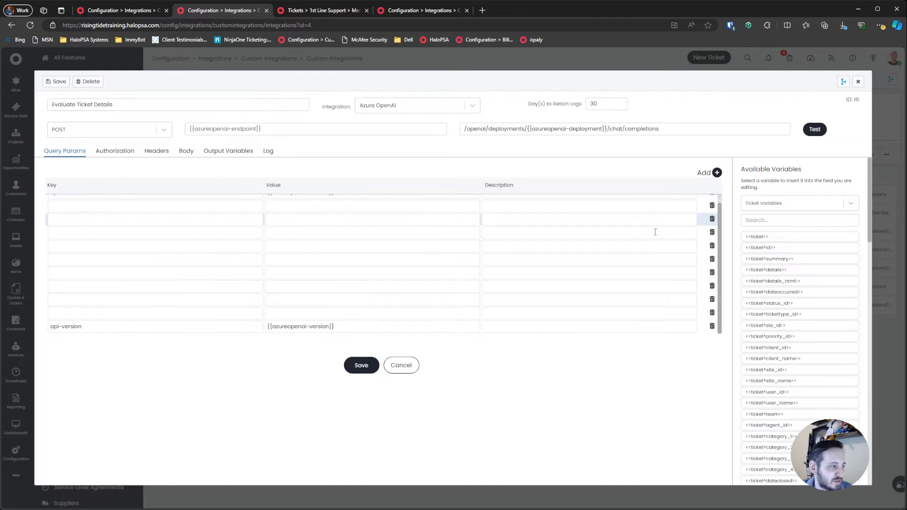
click(710, 327)
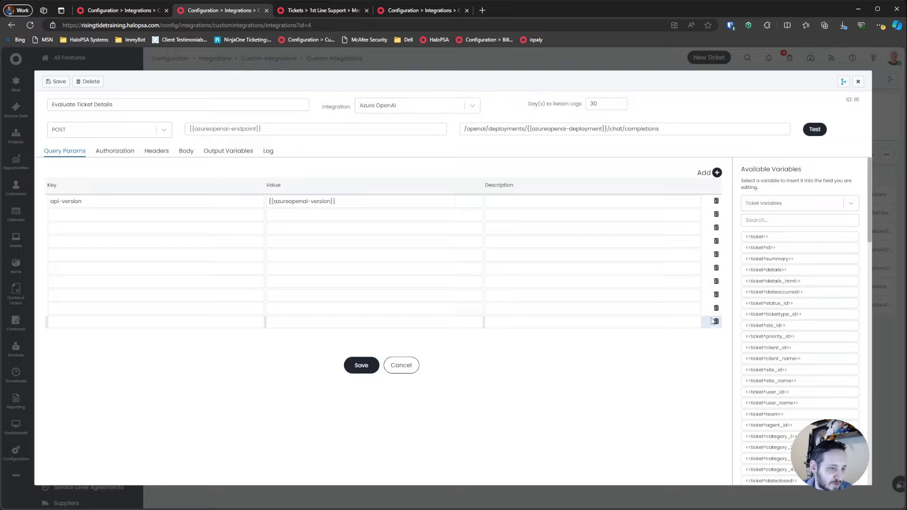
- Delete all the empty query parameter rows, keeping only the api-version row
click(716, 296)
click(715, 282)
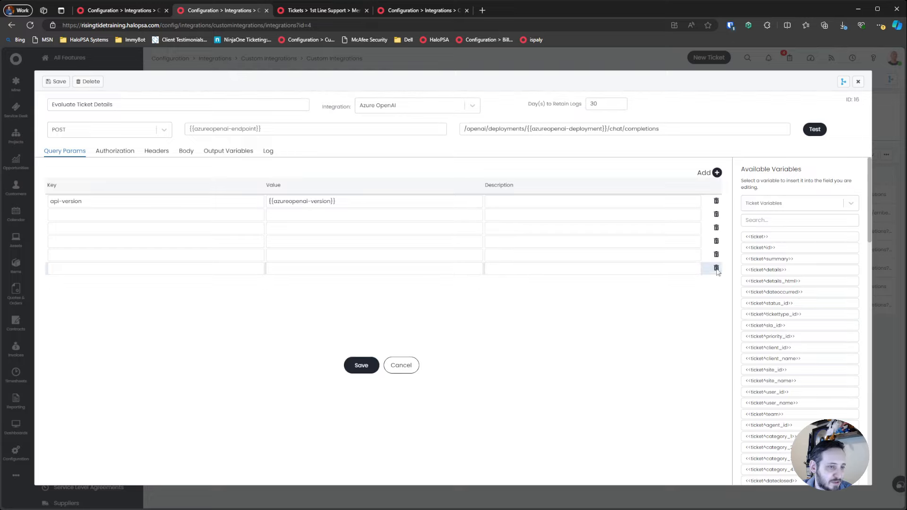
click(716, 268)
click(716, 255)
click(716, 242)
click(716, 228)
click(716, 214)
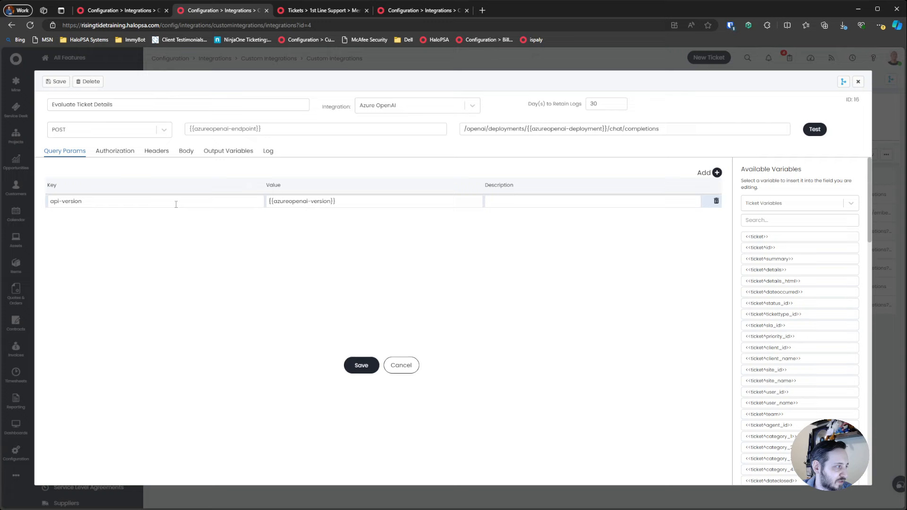
- Try to save the method and rename it Evaluate Ticket Details v1
click(361, 365)
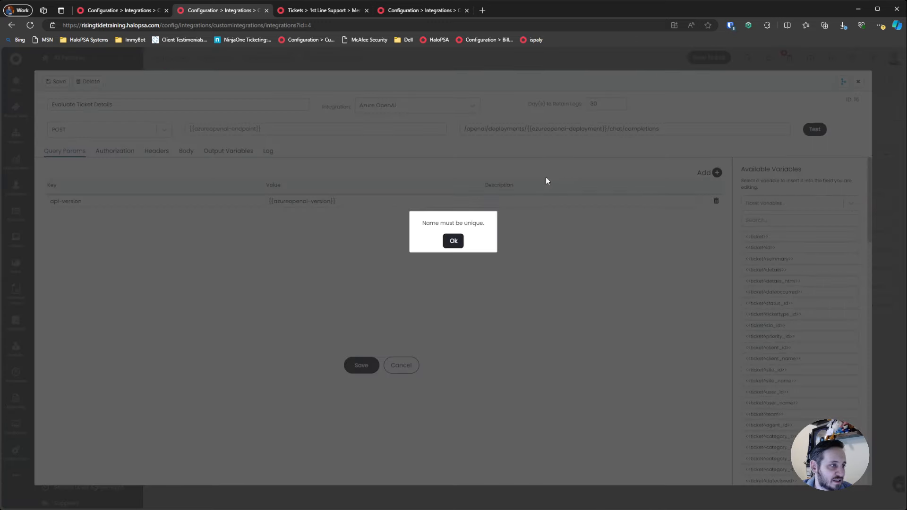
click(448, 241)
click(139, 106)
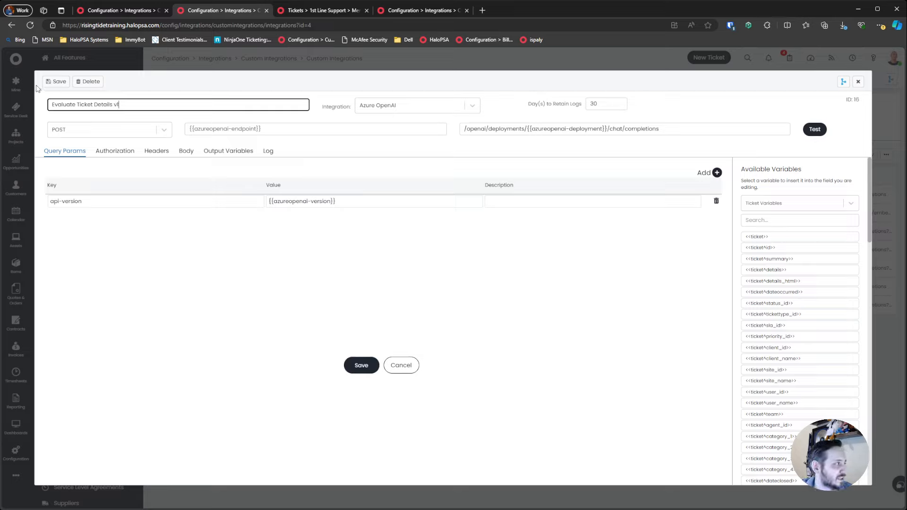
- Check the method's authorization, headers, JSON body and output variables, and save the method
click(112, 151)
click(155, 153)
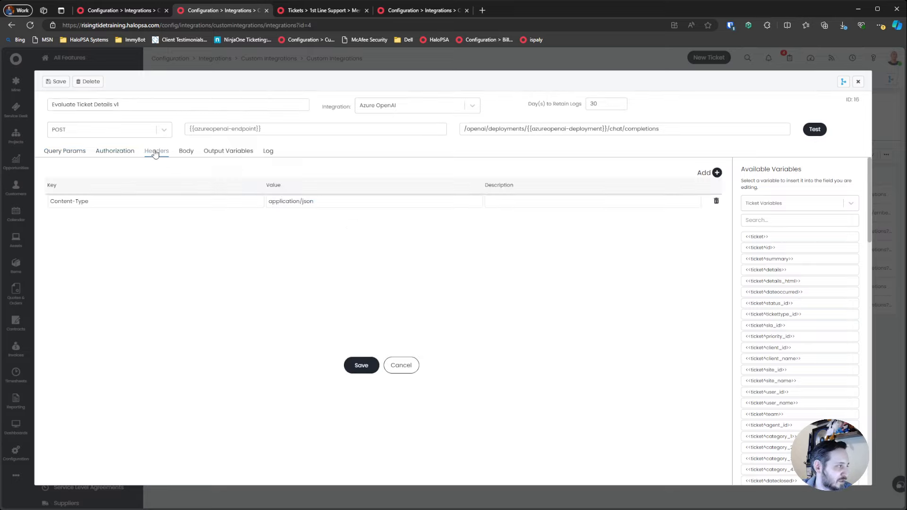
click(186, 151)
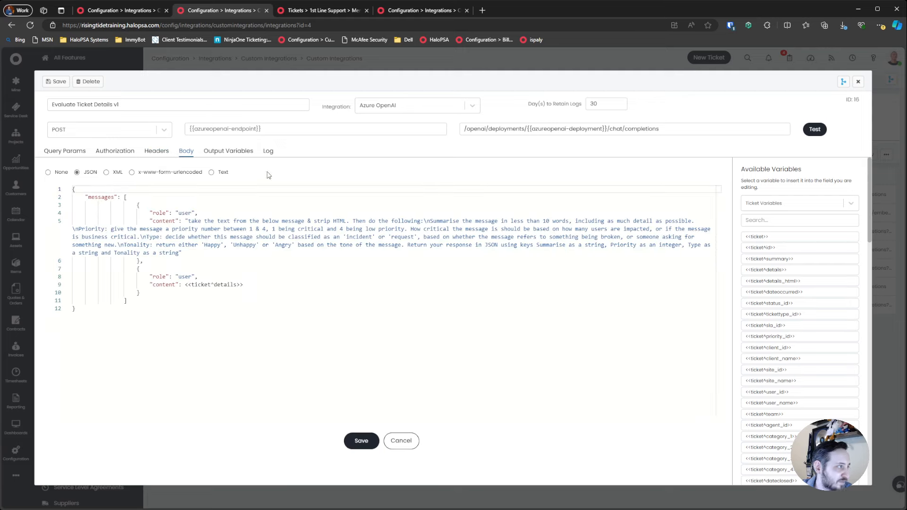
click(235, 151)
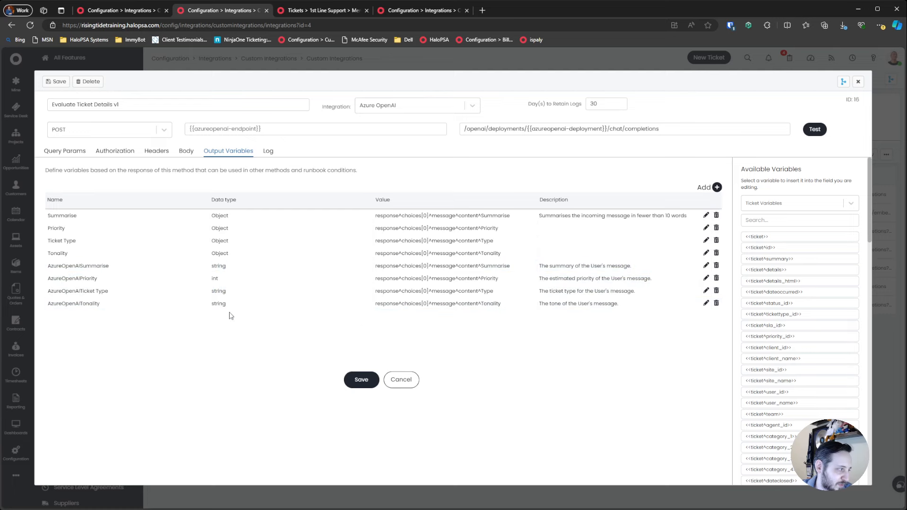
click(357, 378)
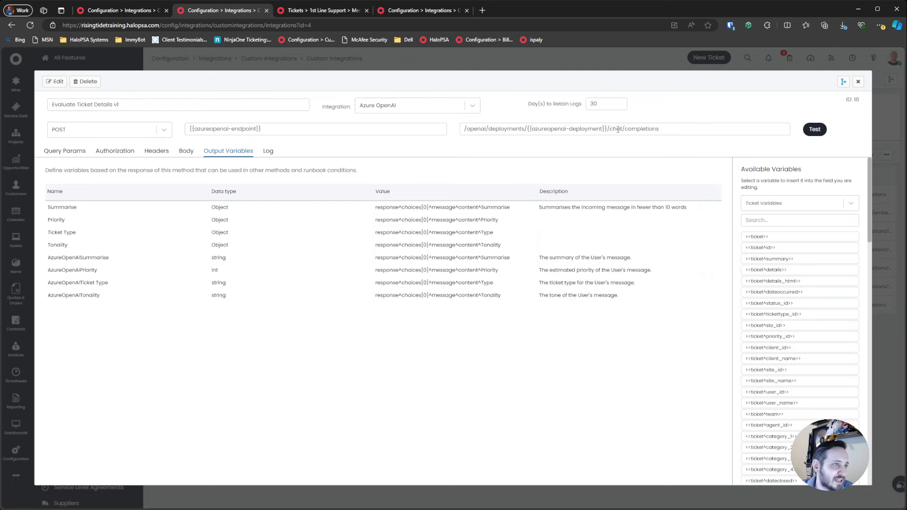
- Test the method with ticket ID 2188 and compare the returned plain and AzureOpenAI-prefixed output values
click(815, 131)
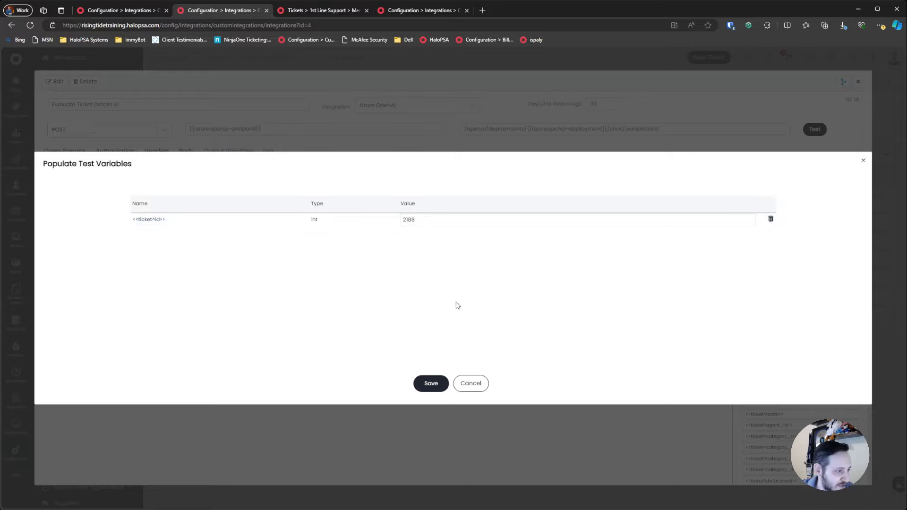
click(430, 383)
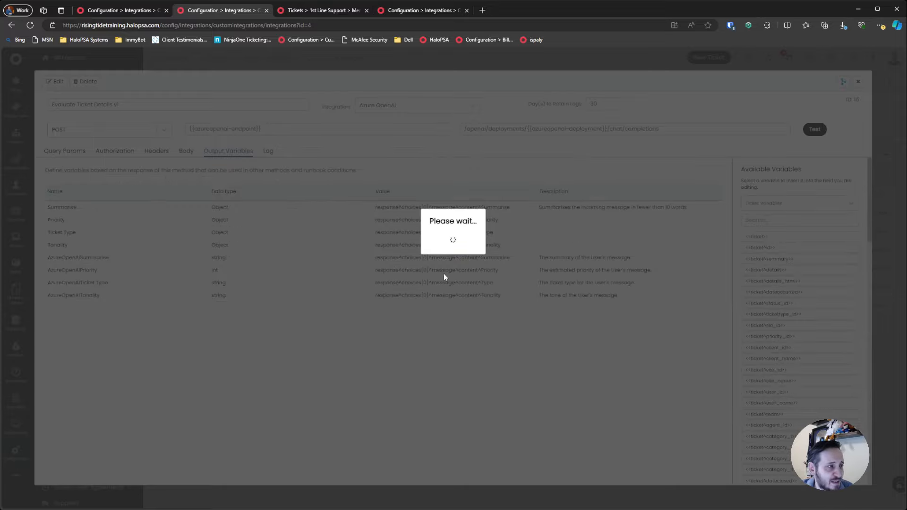
drag(279, 164, 389, 174)
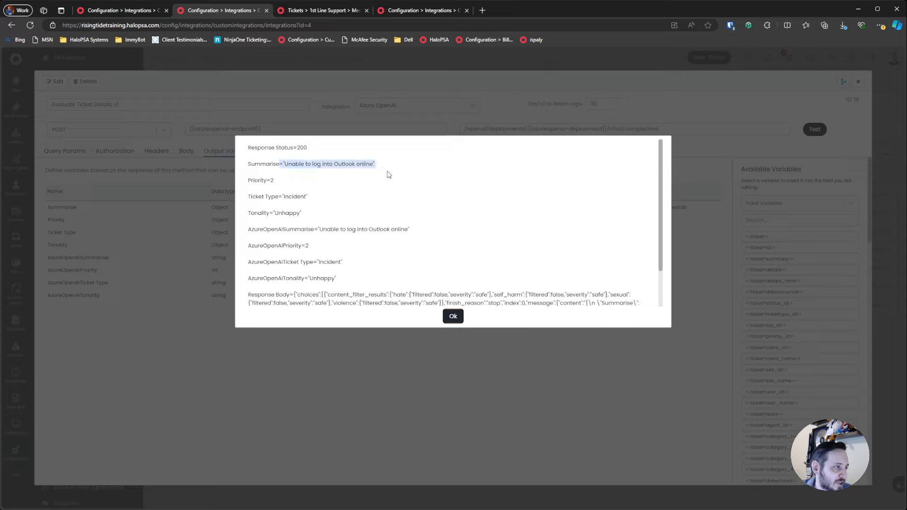
drag(255, 181, 297, 197)
drag(278, 213, 411, 230)
click(337, 241)
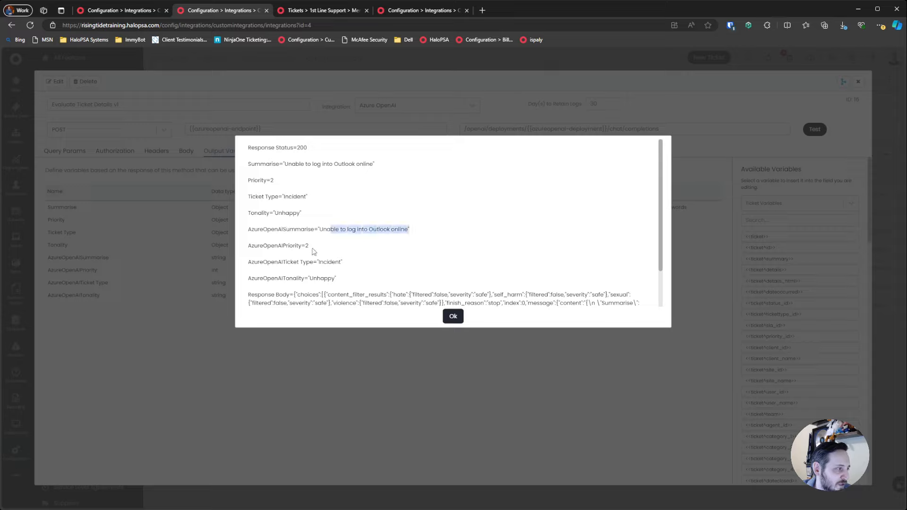
drag(313, 247, 335, 280)
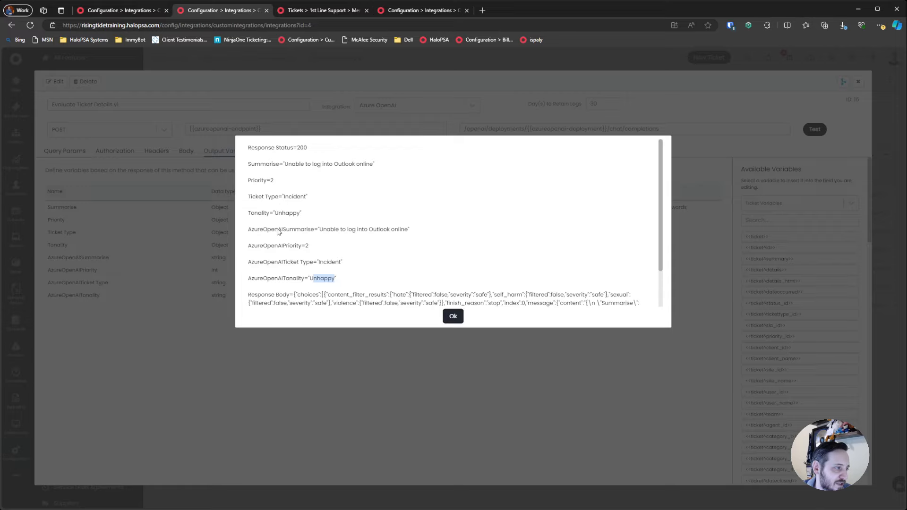
click(435, 287)
scroll(352, 262, down, 1)
scroll(352, 263, up, 1)
click(452, 316)
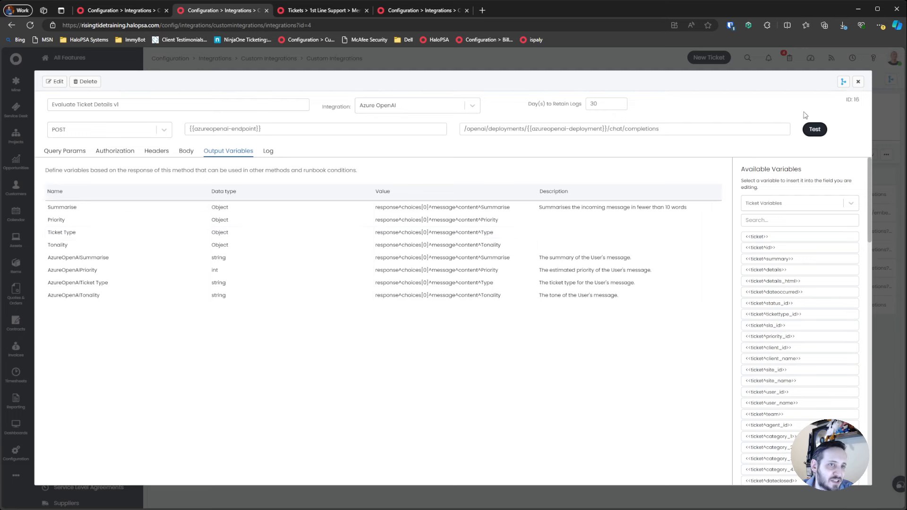
- Close the method and open the flow chart of the Azure OpenAI Insights integration runbook for editing
click(858, 82)
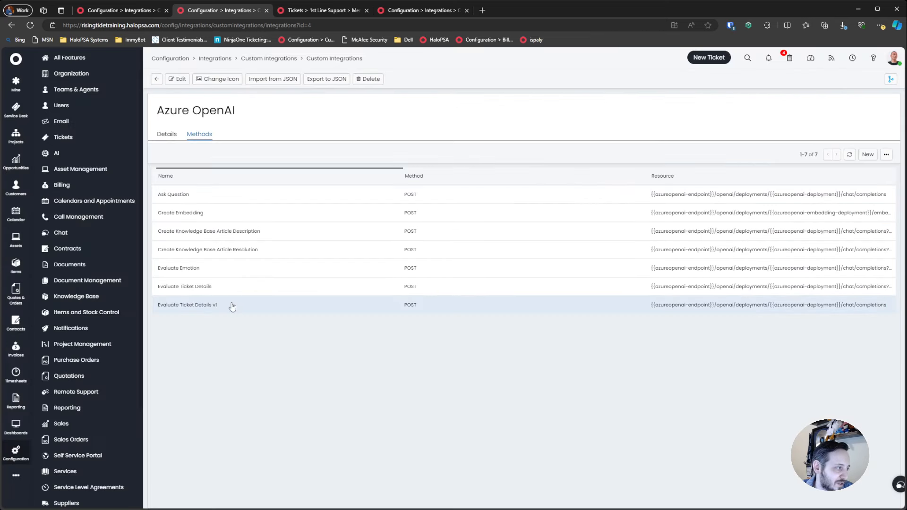
click(157, 79)
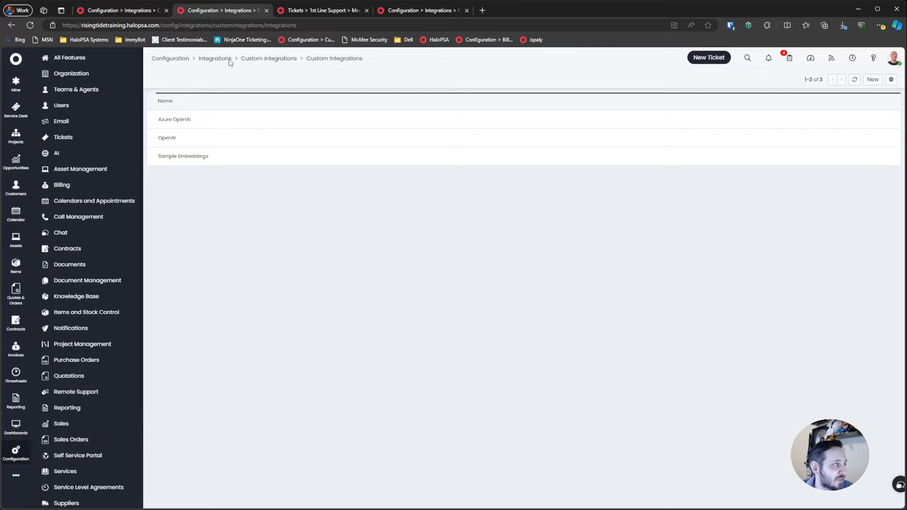
click(259, 61)
click(268, 230)
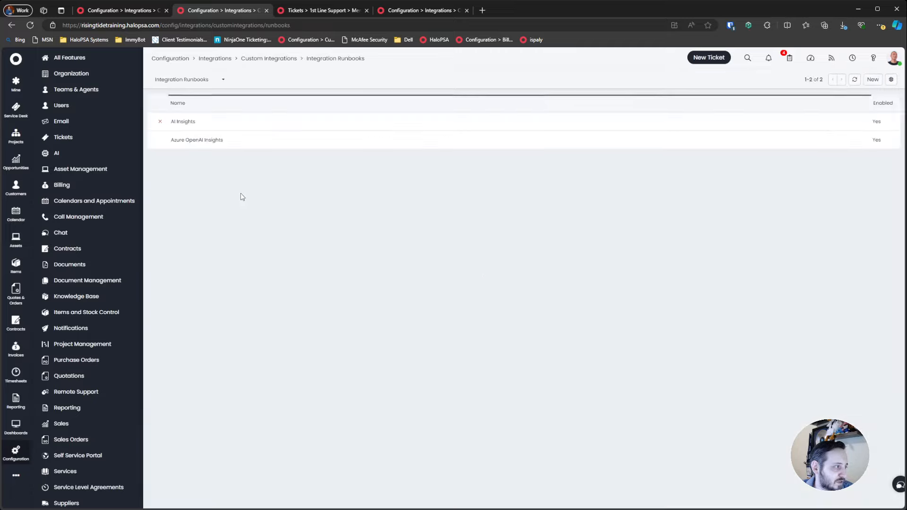
click(215, 137)
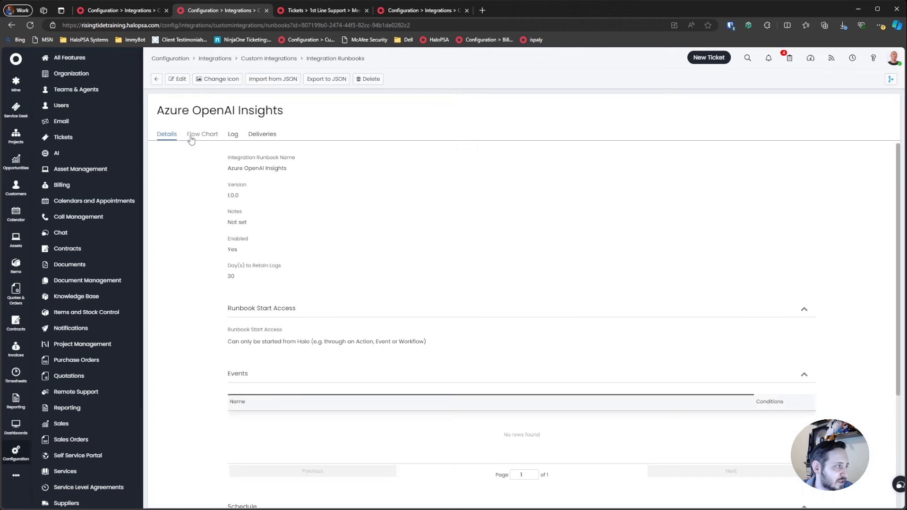
click(202, 134)
click(177, 79)
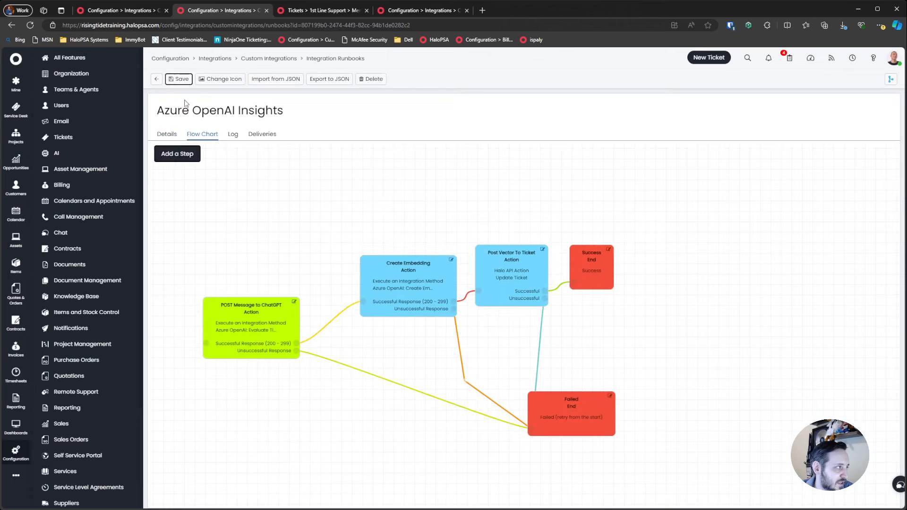
- Set the POST Message to ChatGPT step's method to Azure OpenAI: Evaluate Ticket Details v1 and save the step
click(293, 302)
click(228, 291)
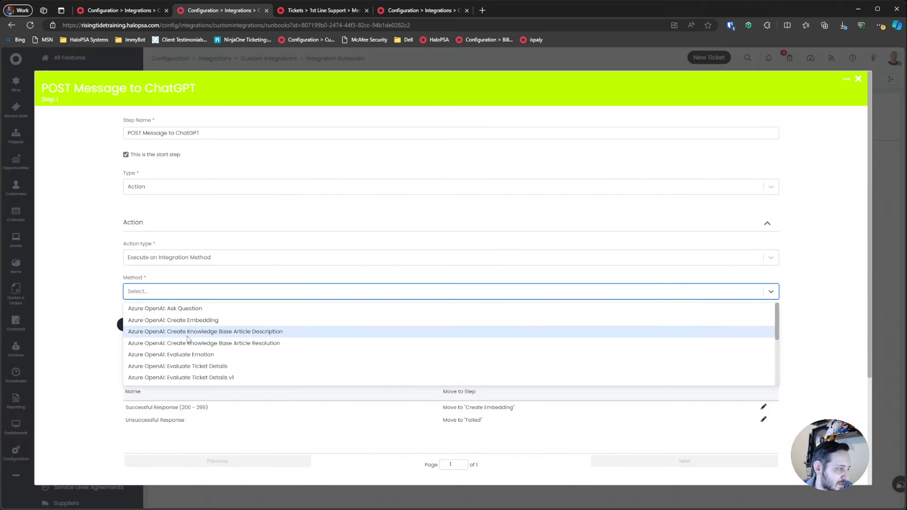
scroll(236, 350, down, 3)
scroll(235, 350, down, 1)
scroll(307, 340, up, 2)
click(330, 337)
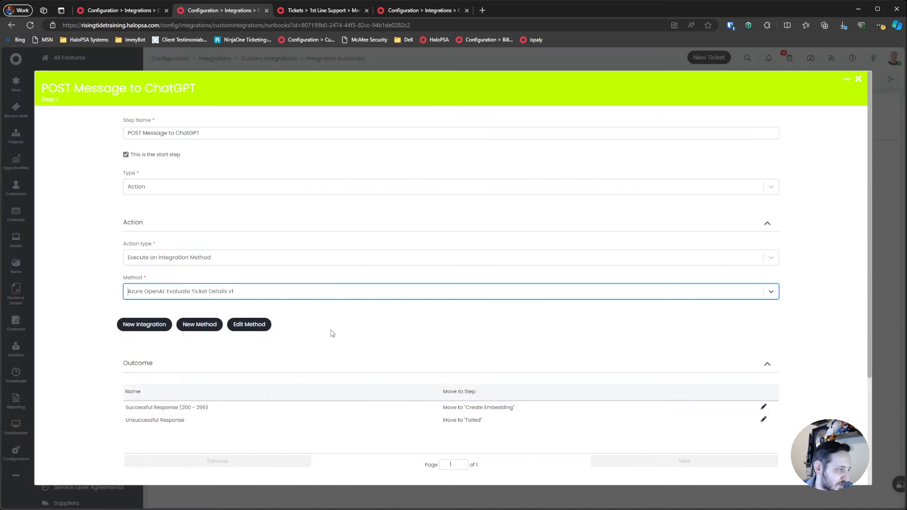
scroll(431, 409, down, 3)
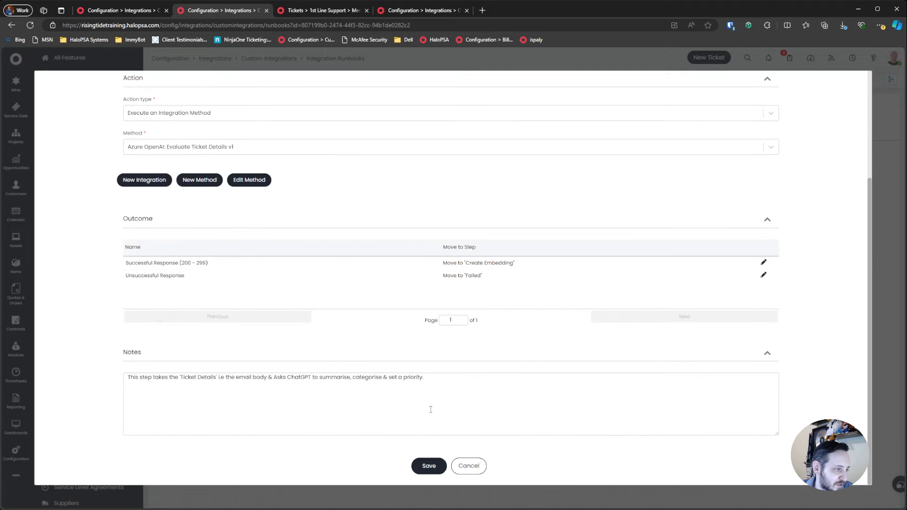
click(427, 465)
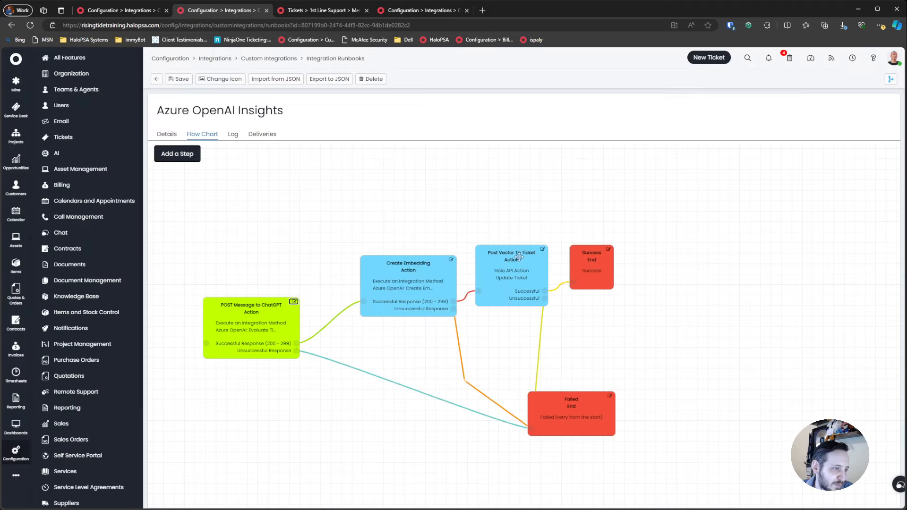
- Review the Create Embedding step and the Post Vector To Ticket step's JSON body and runbook variables, and save the runbook
click(451, 260)
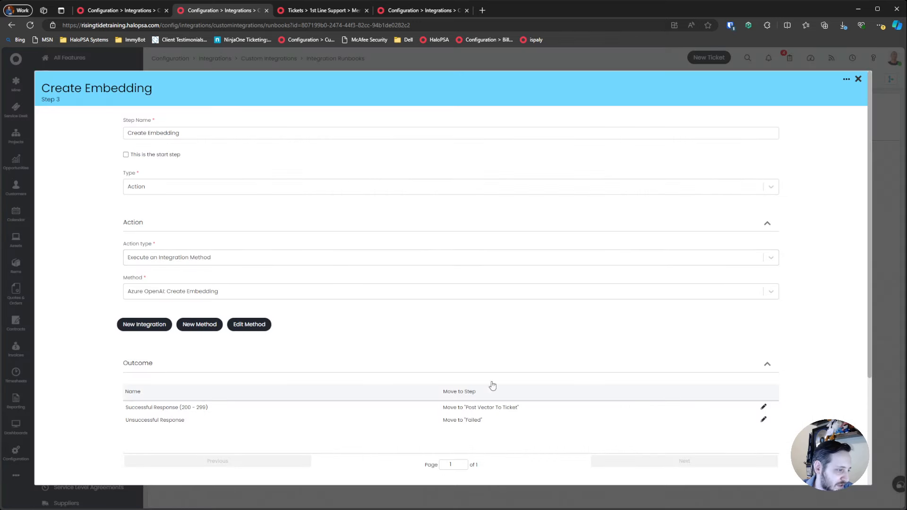
click(857, 79)
click(543, 255)
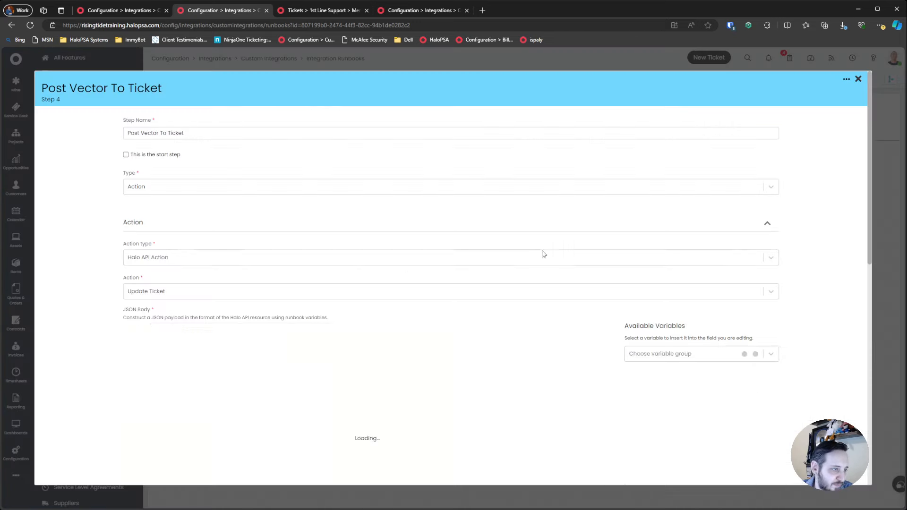
drag(314, 413, 131, 362)
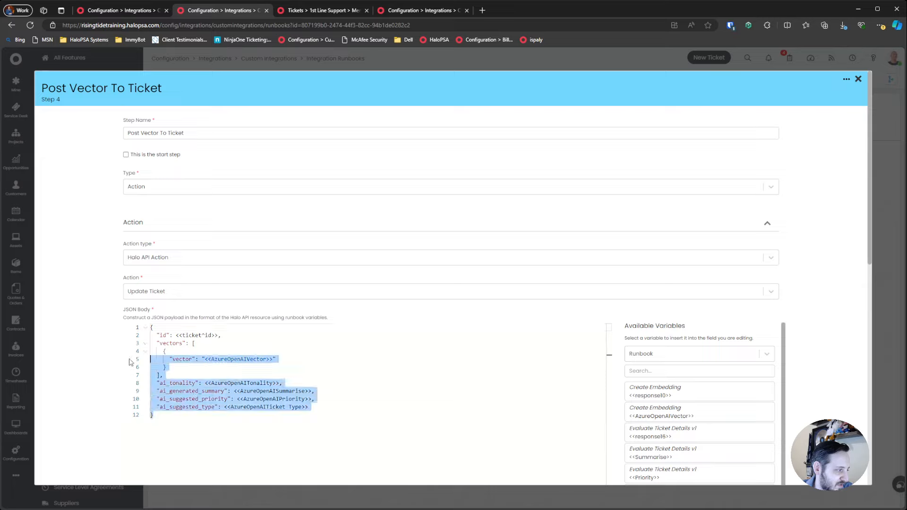
click(385, 400)
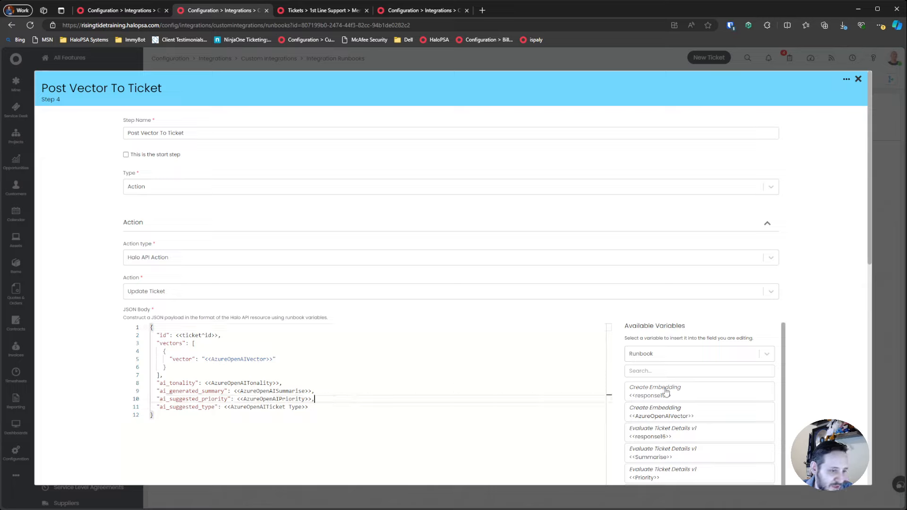
scroll(661, 392, down, 1)
scroll(686, 391, down, 5)
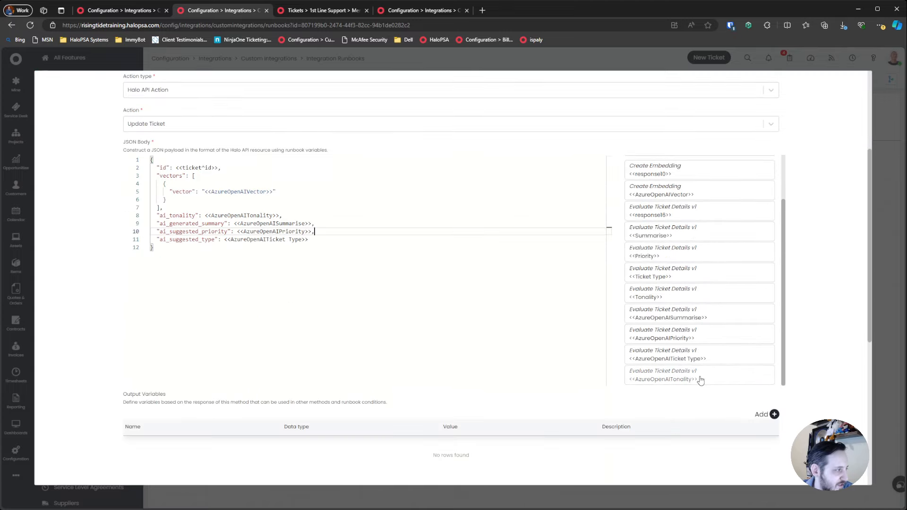
scroll(684, 427, down, 8)
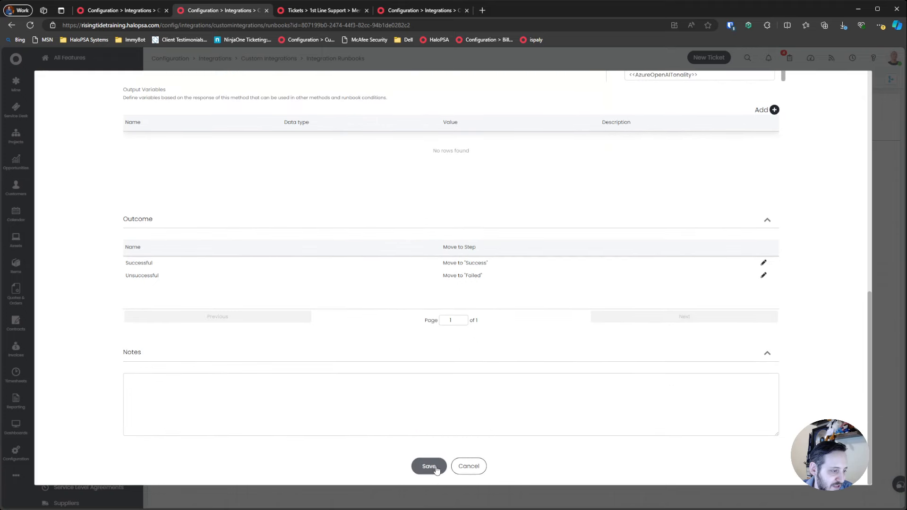
click(429, 467)
click(179, 79)
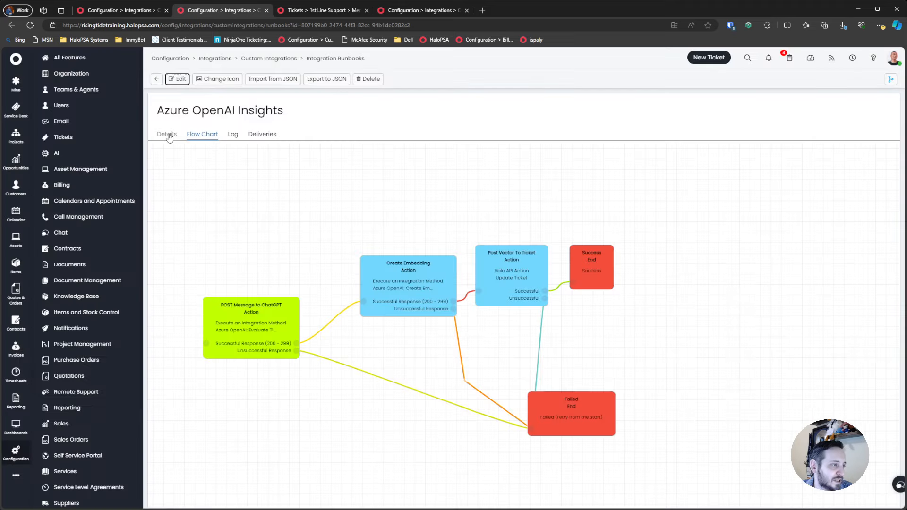
- Add a New Ticket Logged event without conditions as the Azure OpenAI Insights runbook's trigger and save the runbook
click(168, 136)
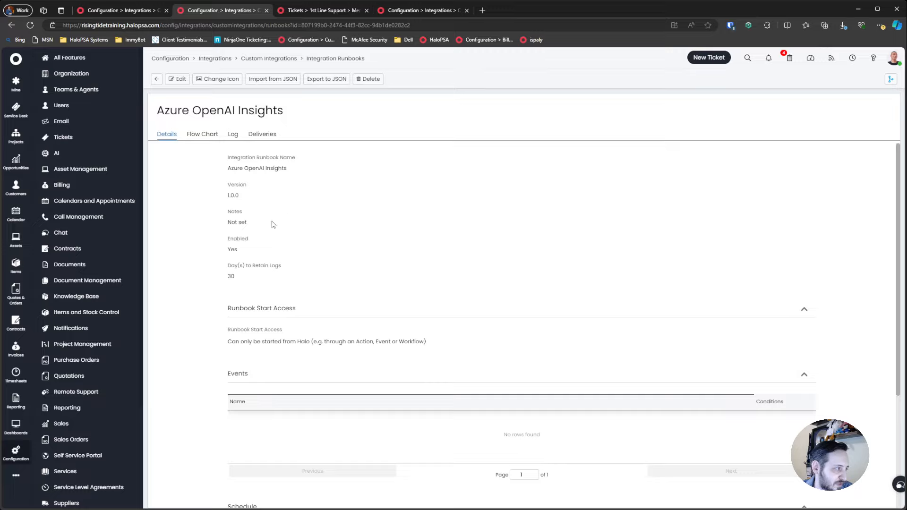
scroll(278, 265, down, 3)
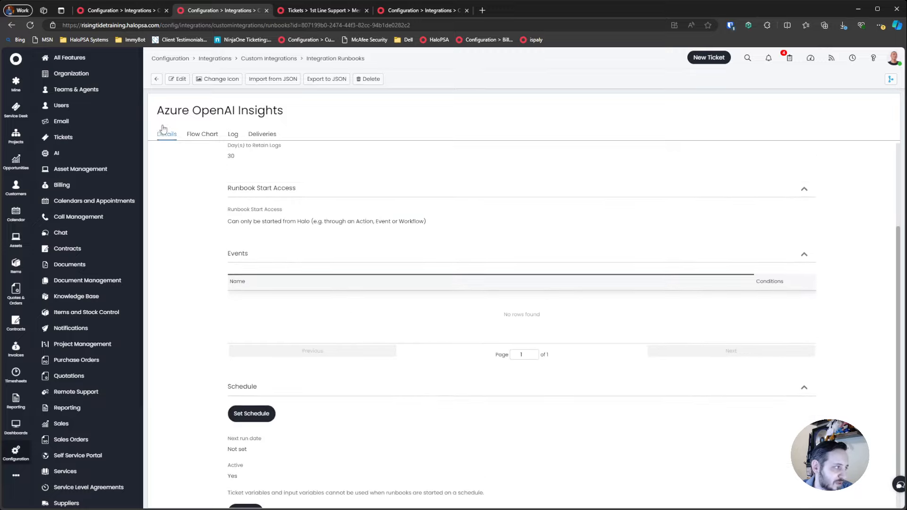
click(173, 78)
scroll(277, 305, down, 5)
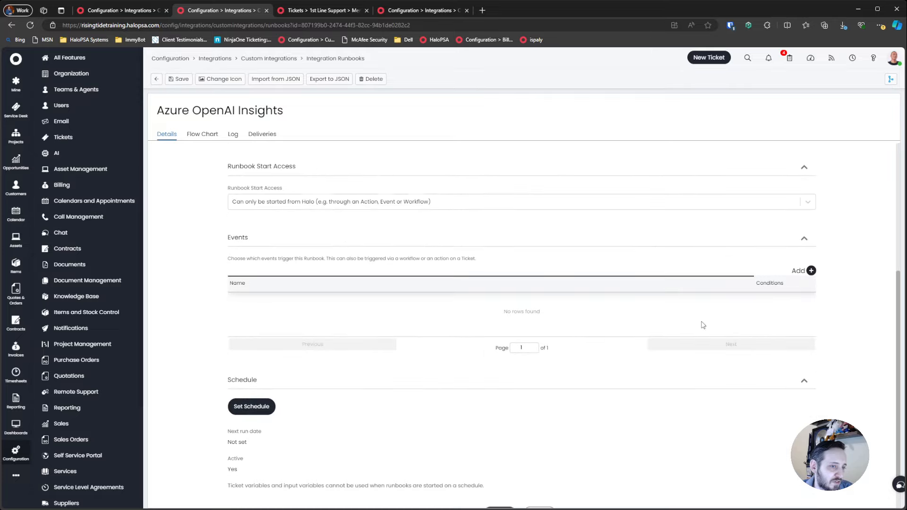
click(811, 270)
click(400, 170)
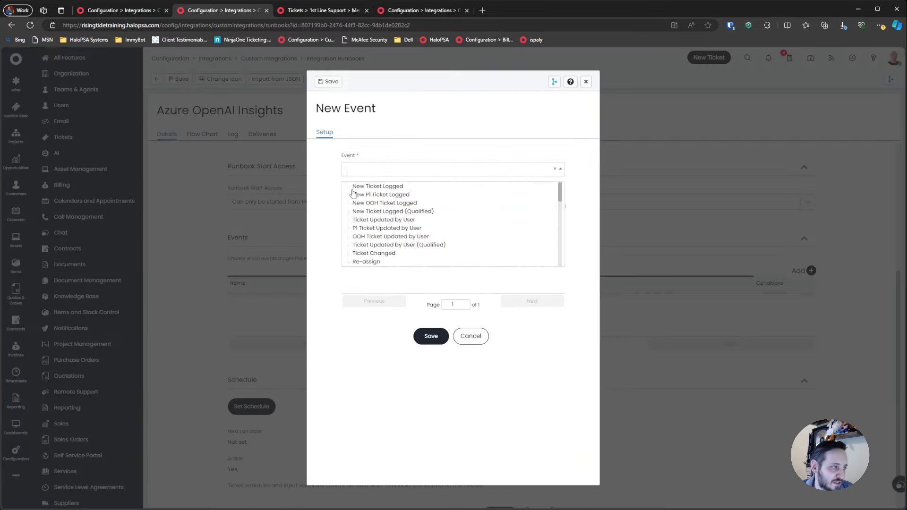
click(355, 186)
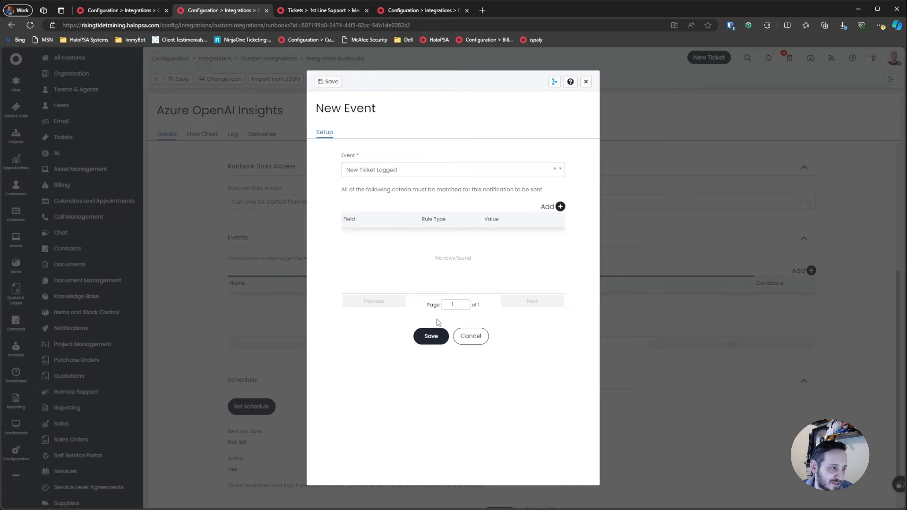
click(434, 336)
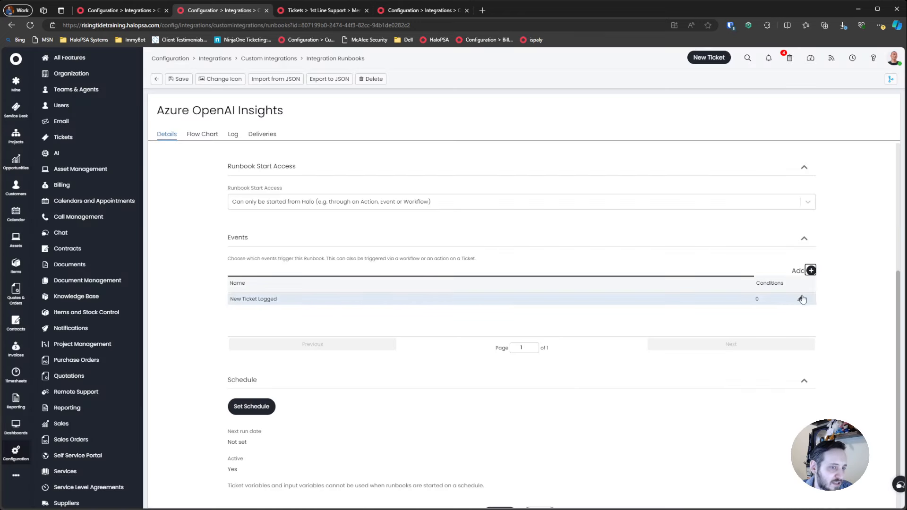
click(178, 79)
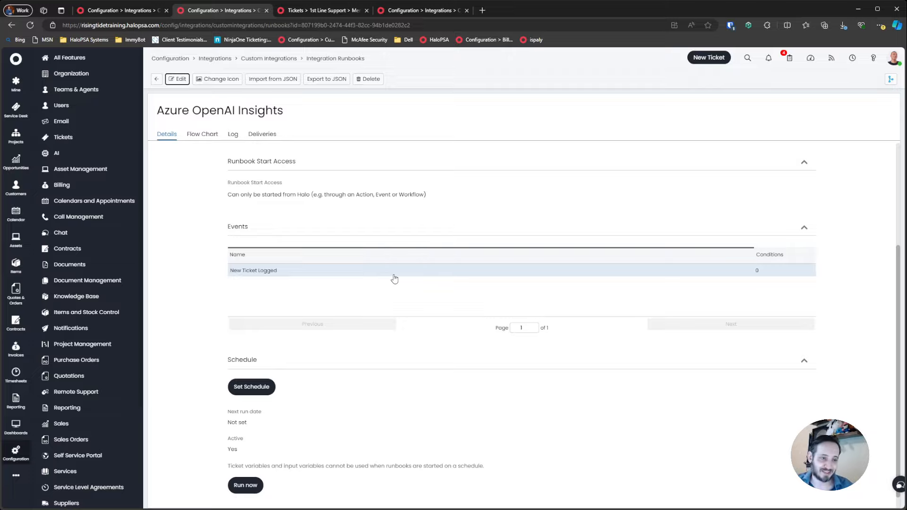
- Start a new incident ticket for the Acorn Construction London HQ contact with the summary "Ongoing issues with the internet have yet to be resolved"
click(704, 57)
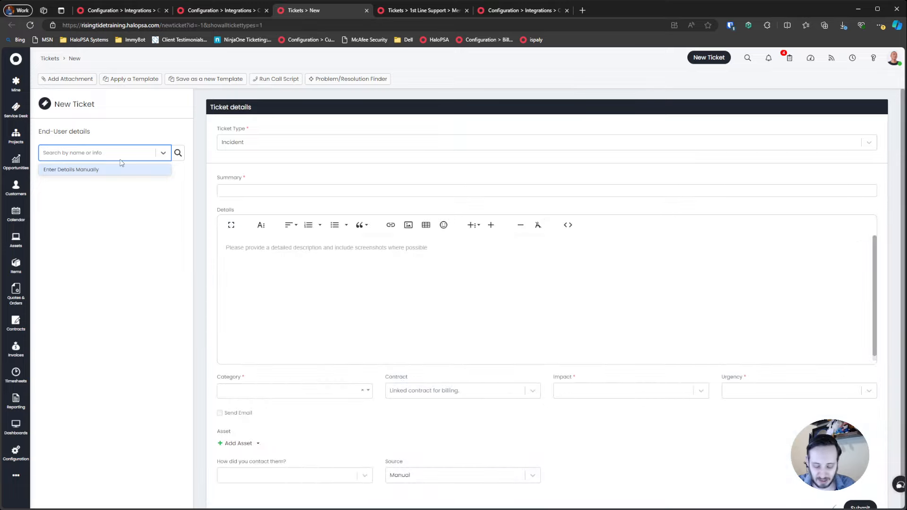
text(acorn)
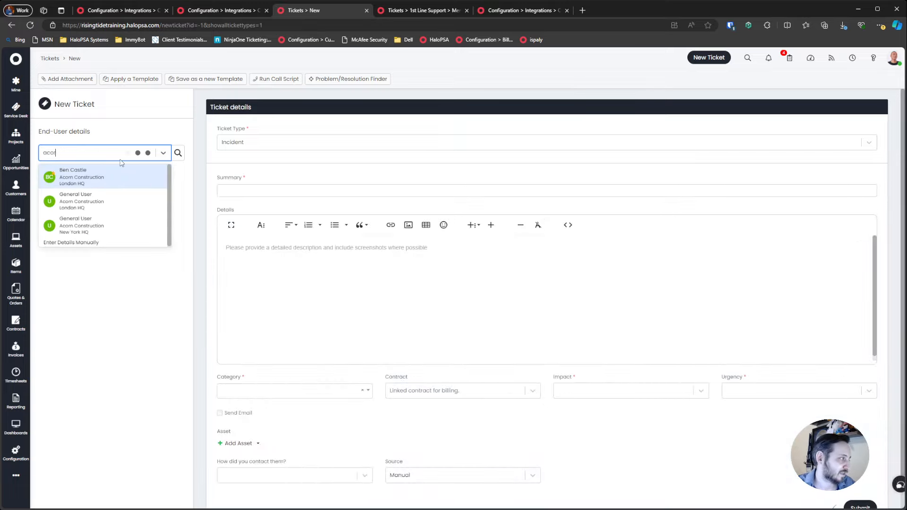
click(122, 175)
click(259, 194)
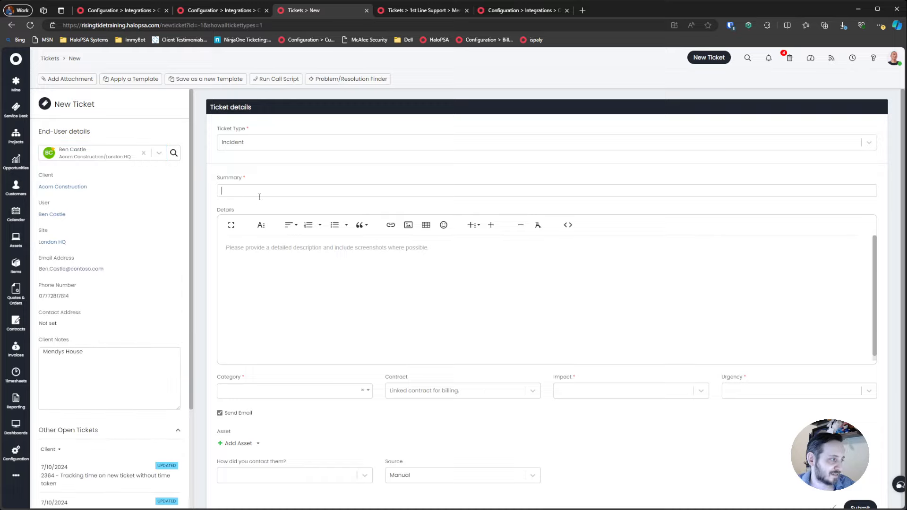
key(ctrl+a)
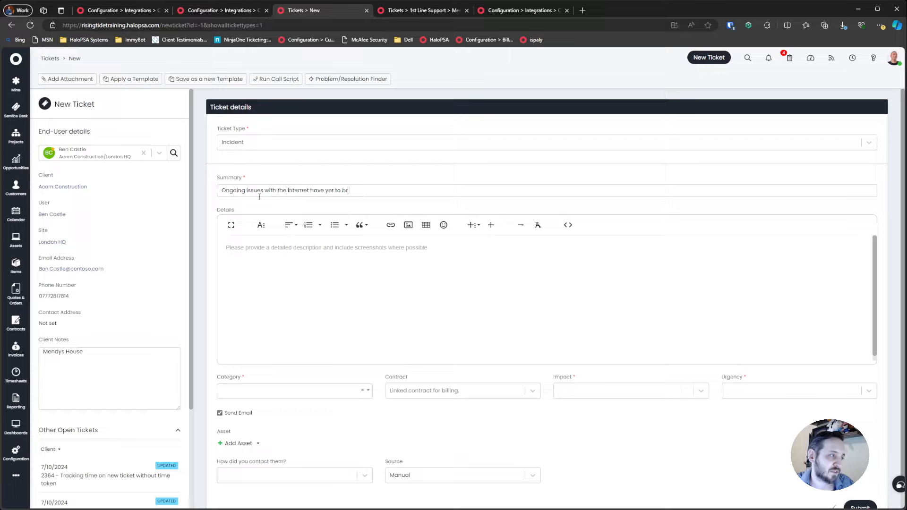
- Enter the ticket details "Everytime I use the internet it slows down to a crawl. This is unmanageable, please fix it yesterday."
key(Tab)
text(Ev)
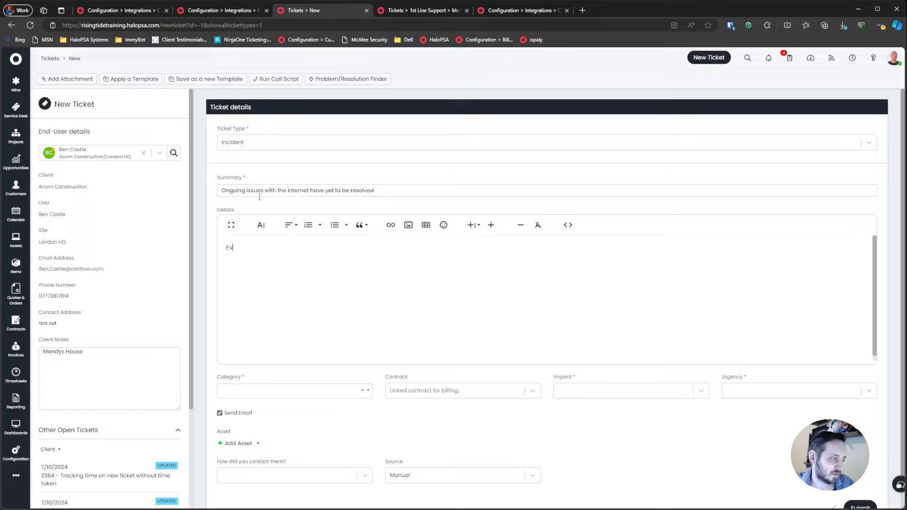
text(erytime I use )
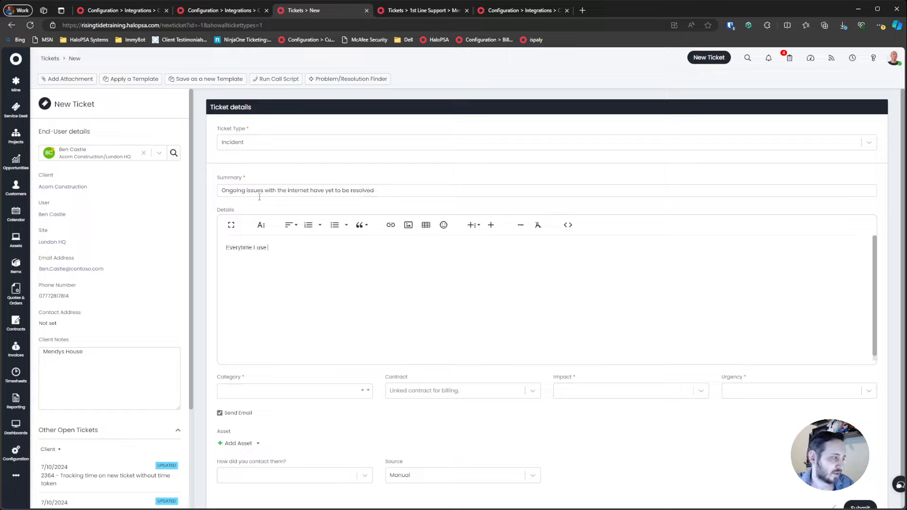
text(the internet it s)
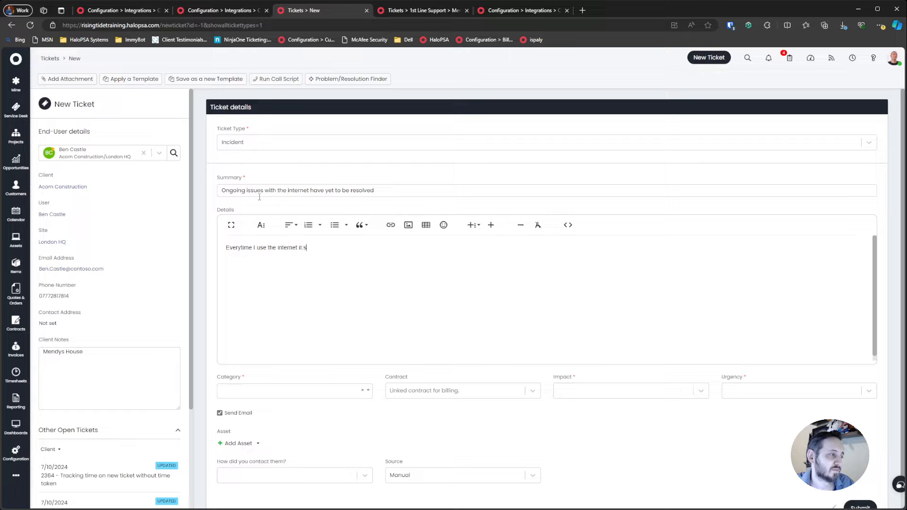
text(lows down toa)
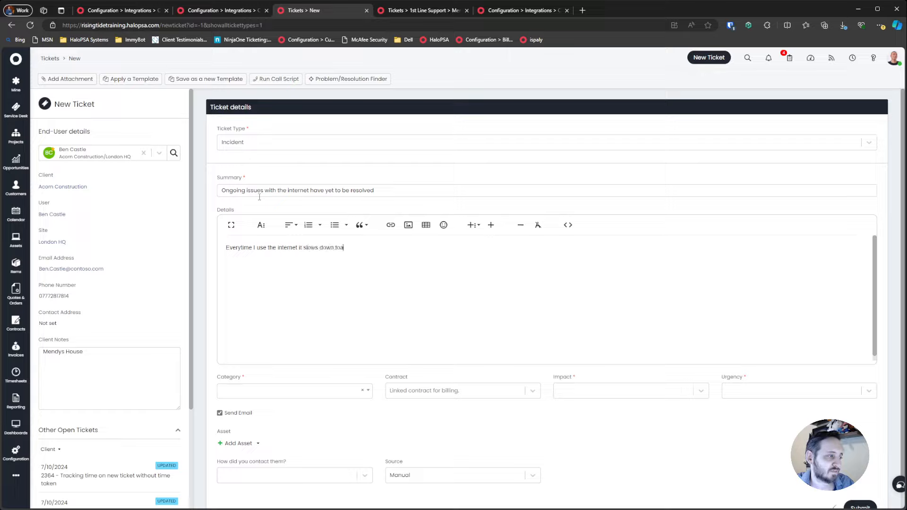
text(wl)
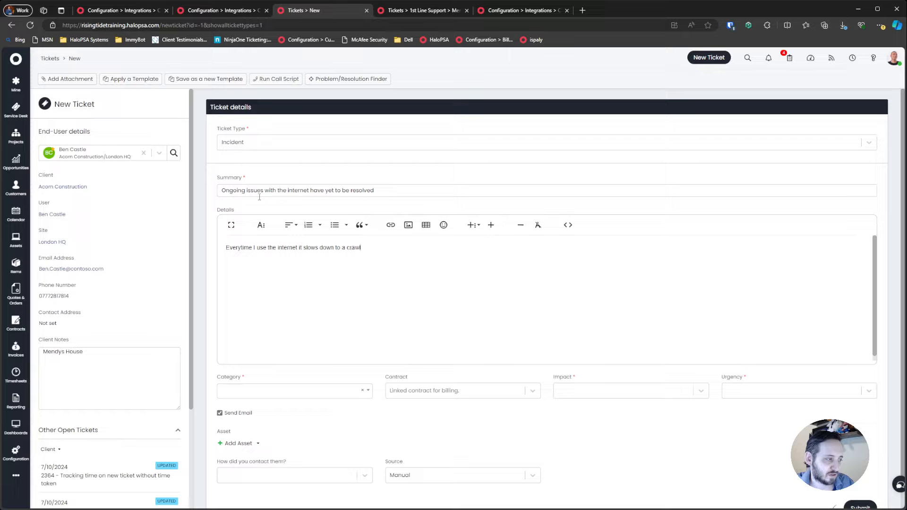
text(. This is unmanage)
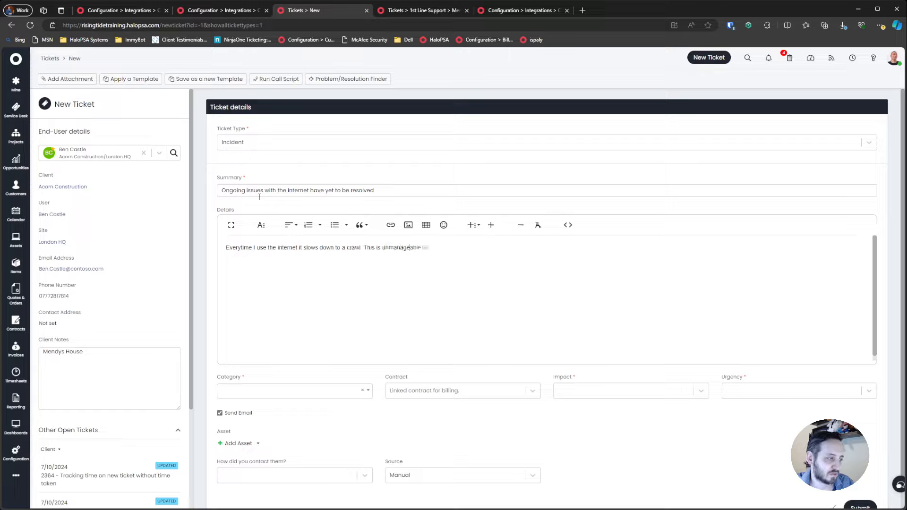
text(able, please fi)
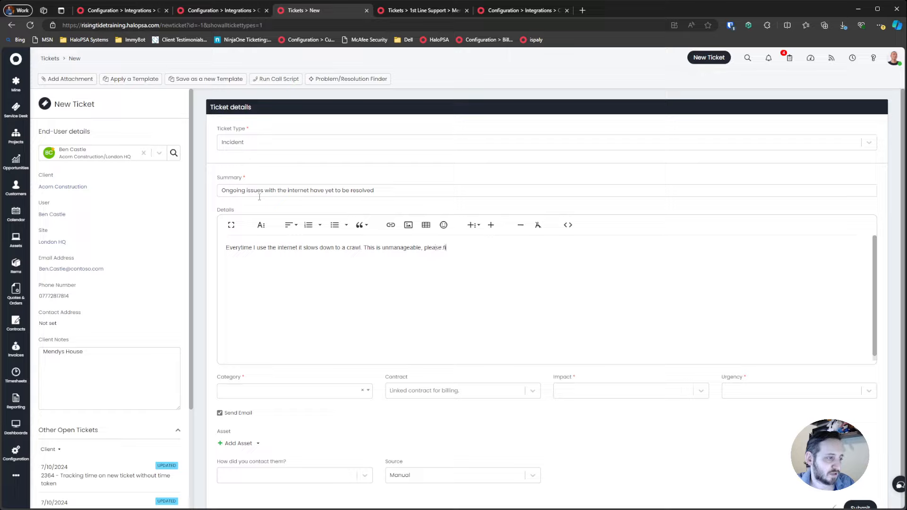
text(x it yesterday)
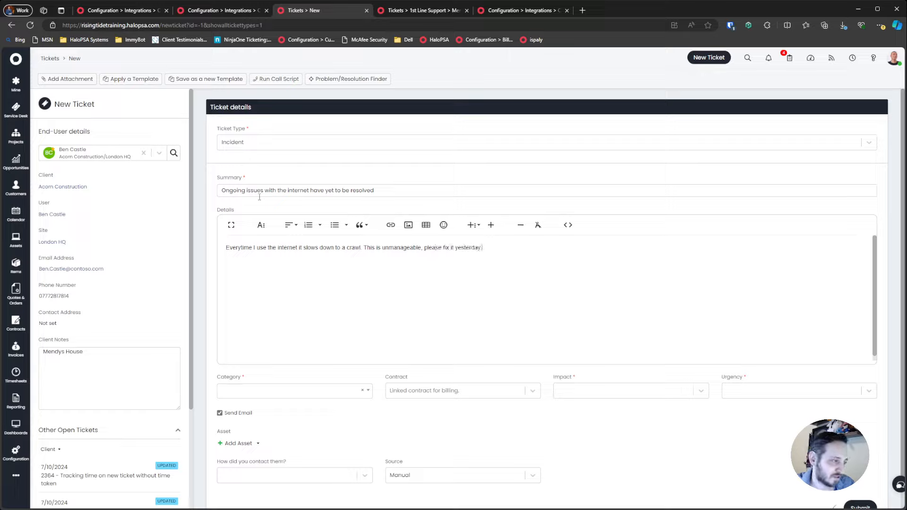
- Set the category to Hardware>Desk Phone>3CX, impact to Single User Affected and urgency to Low, and submit the ticket
click(266, 392)
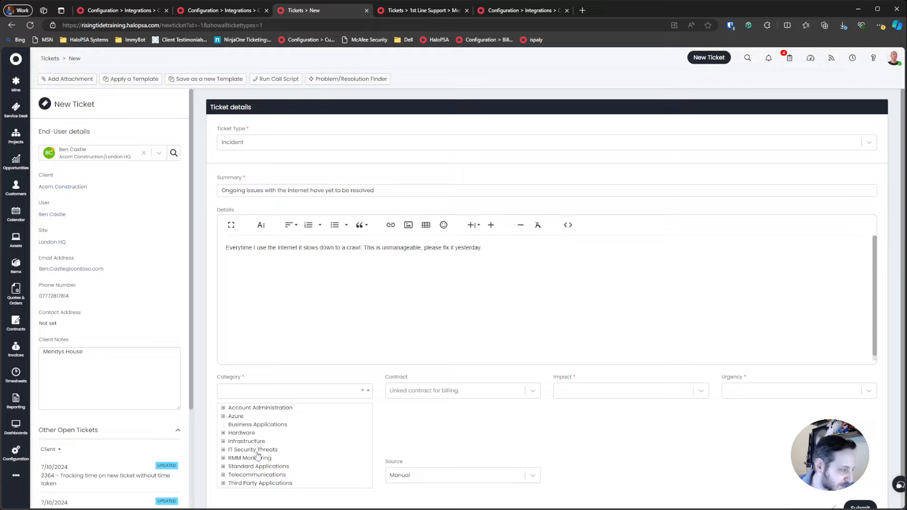
click(246, 433)
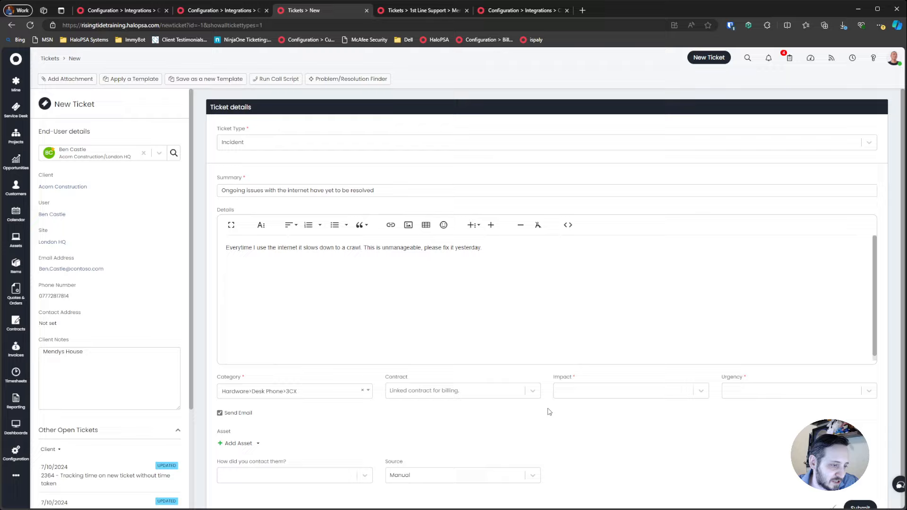
click(590, 393)
click(579, 431)
click(755, 391)
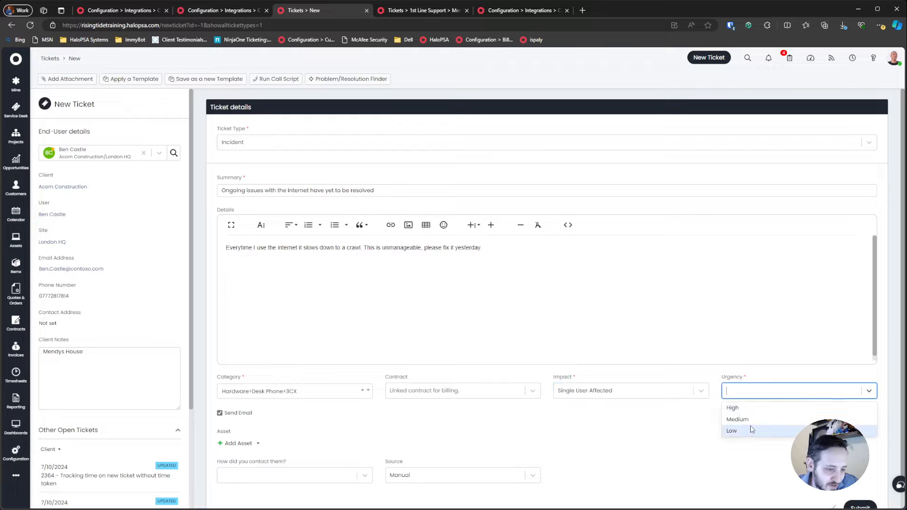
click(753, 430)
scroll(657, 450, down, 1)
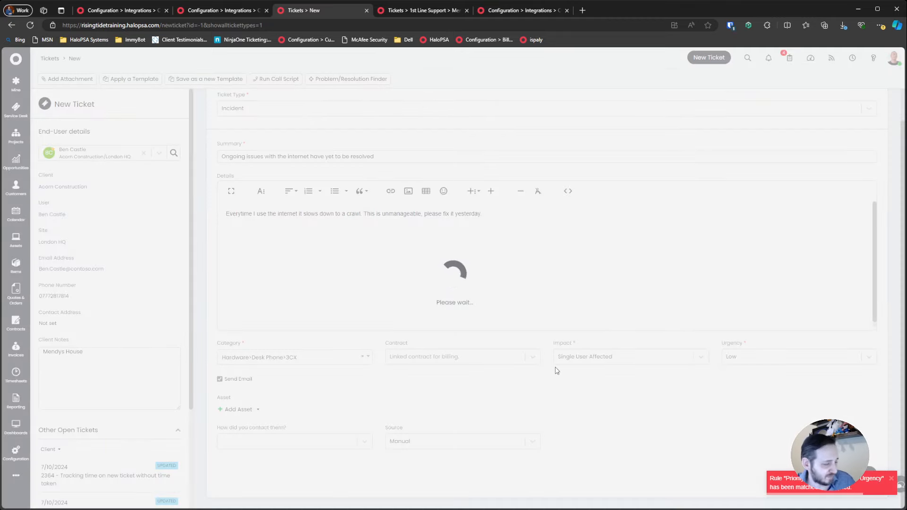
- Return to the Azure OpenAI Insights runbook and refresh its log to check the run for the new ticket
click(218, 12)
click(233, 134)
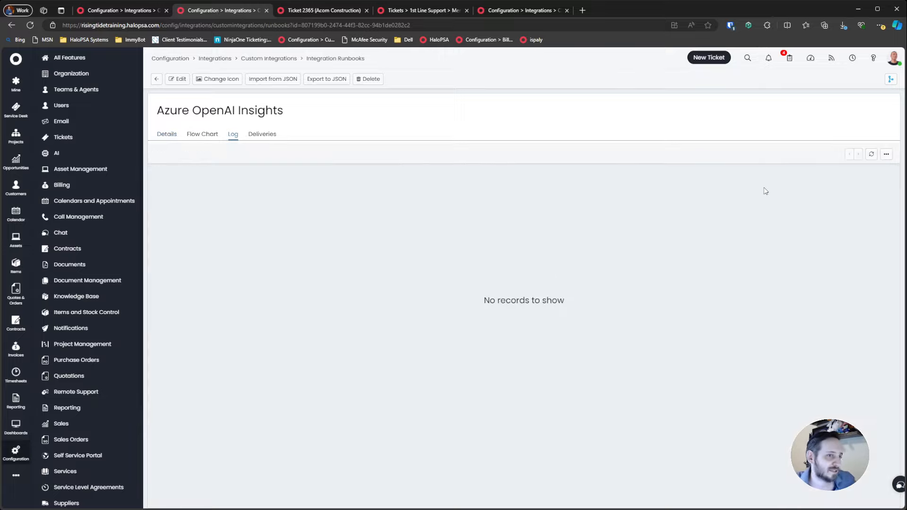
click(871, 156)
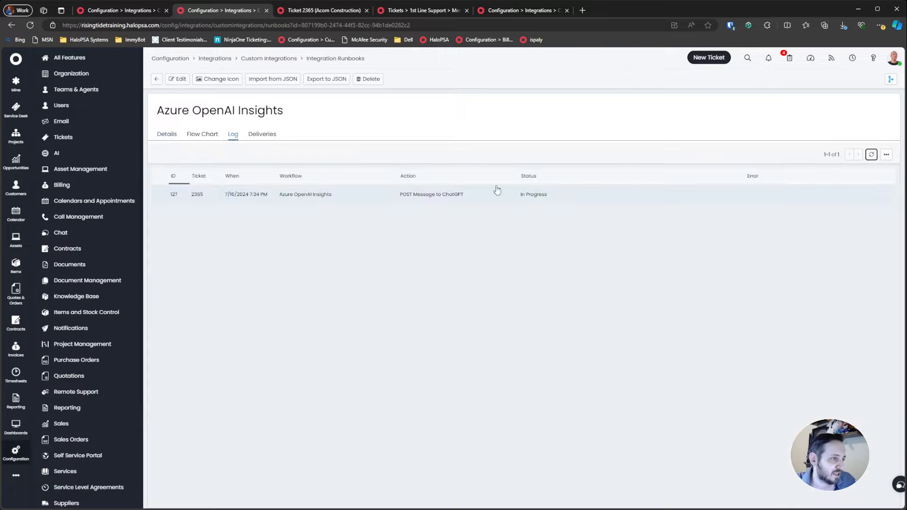
click(871, 155)
click(871, 155)
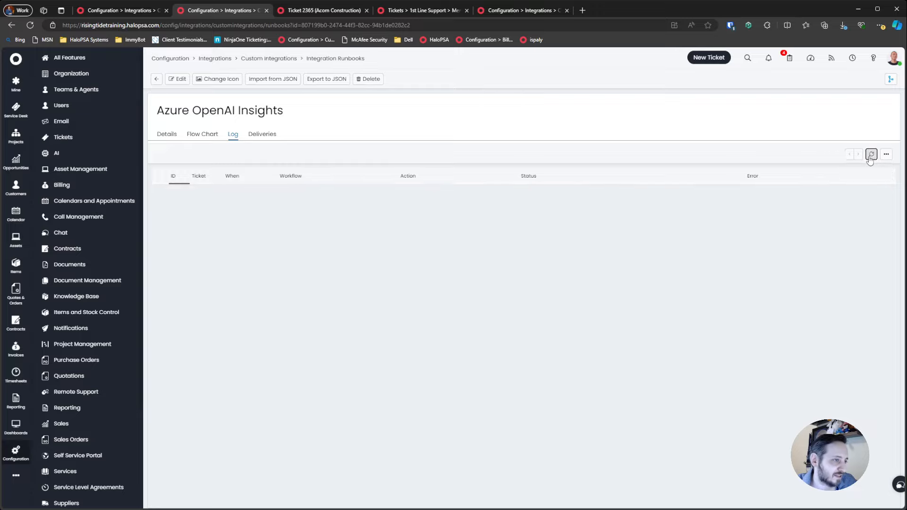
- Inspect the runbook run's request data, examining the failed request's payload and response body, and close the run details
click(486, 195)
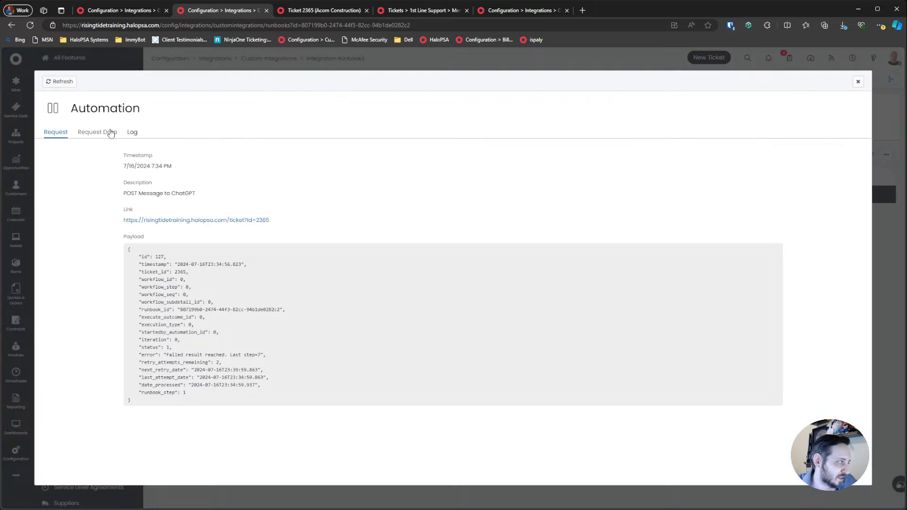
click(109, 132)
click(128, 180)
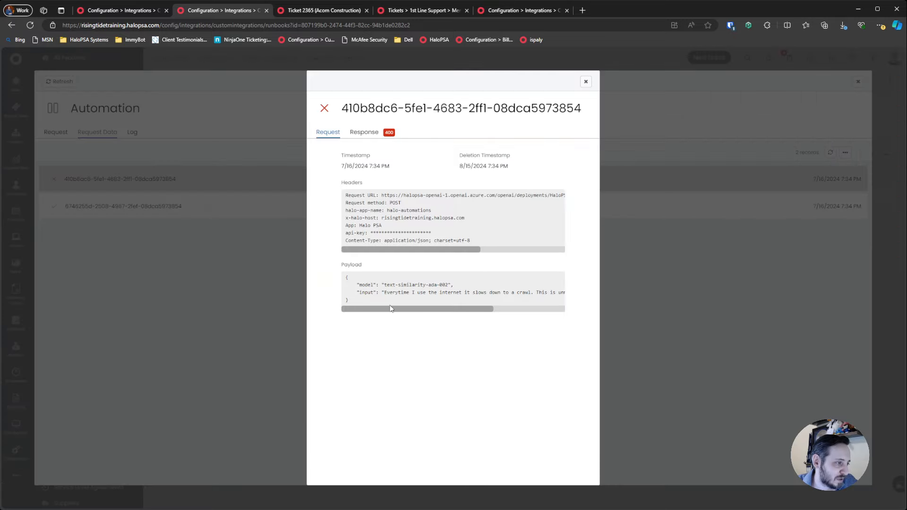
drag(390, 308, 366, 136)
click(365, 132)
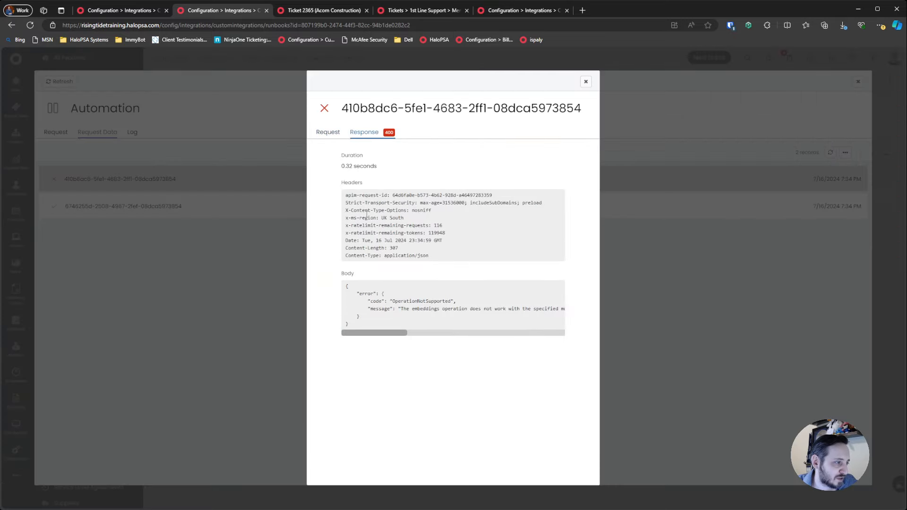
drag(379, 333, 381, 282)
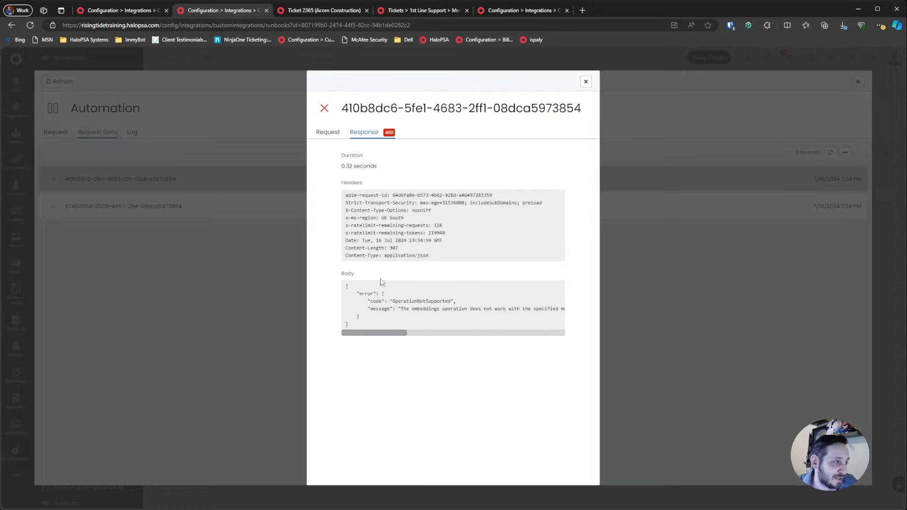
click(585, 82)
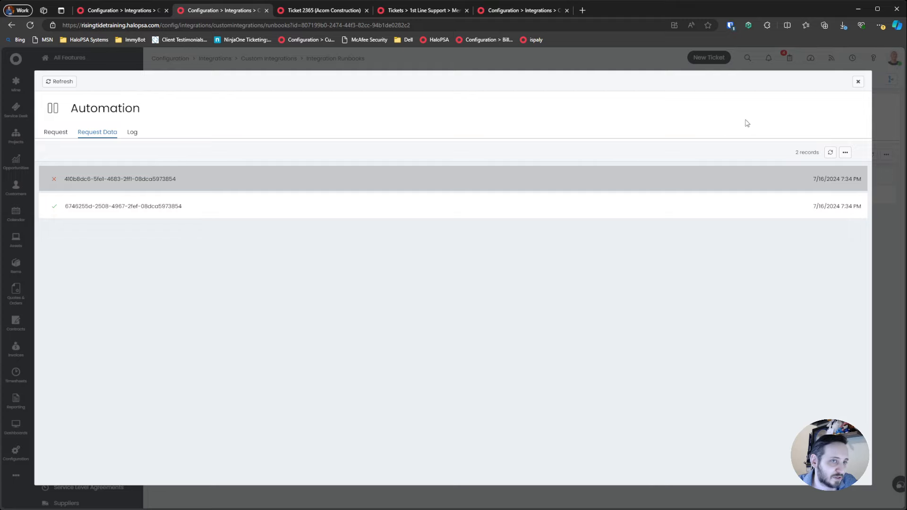
click(858, 81)
- Review the Create Embedding step's method and outcomes in the runbook flow chart, then close it without changes and save the runbook
click(203, 135)
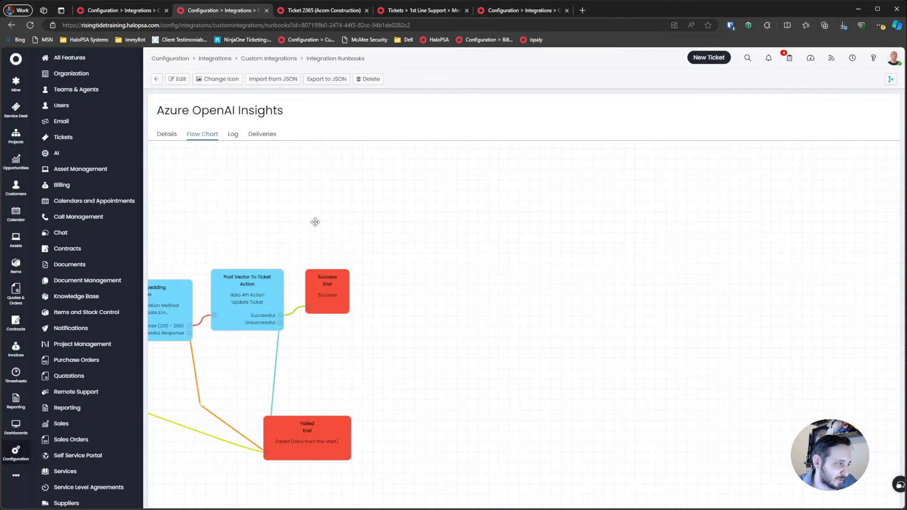
drag(412, 241, 634, 248)
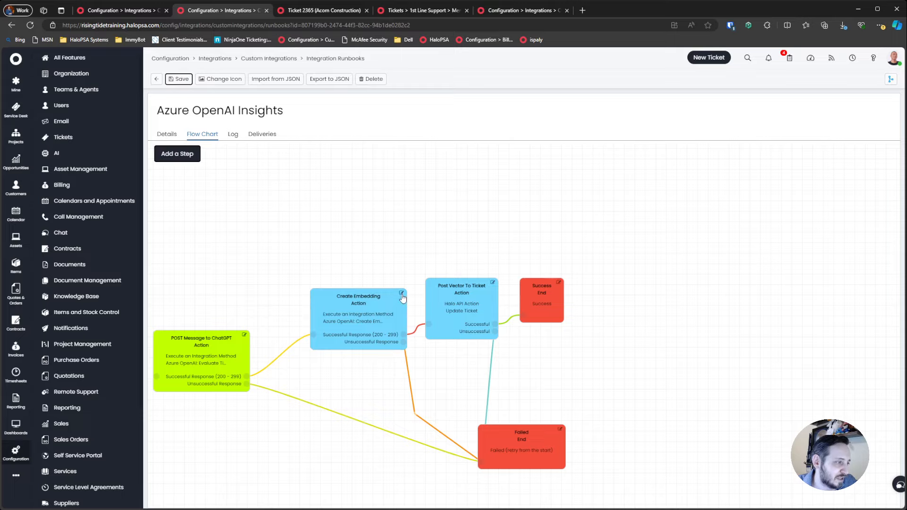
click(366, 298)
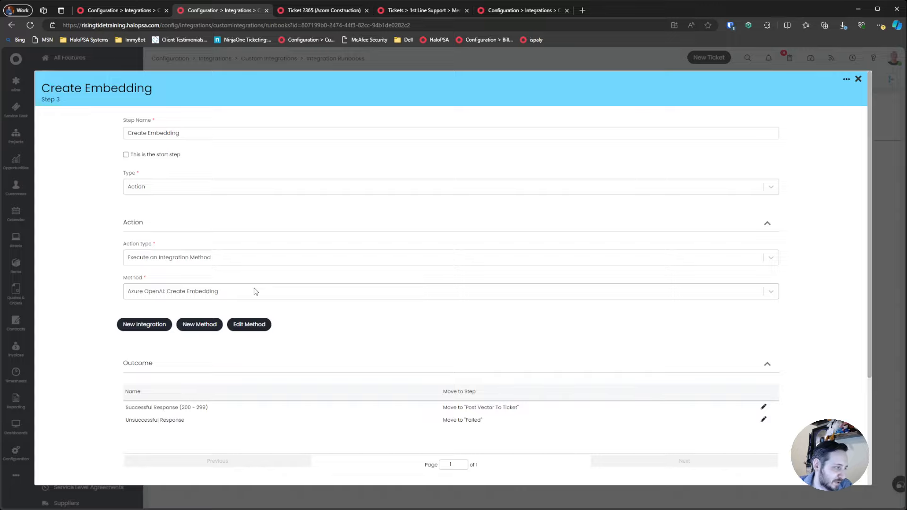
scroll(255, 292, down, 3)
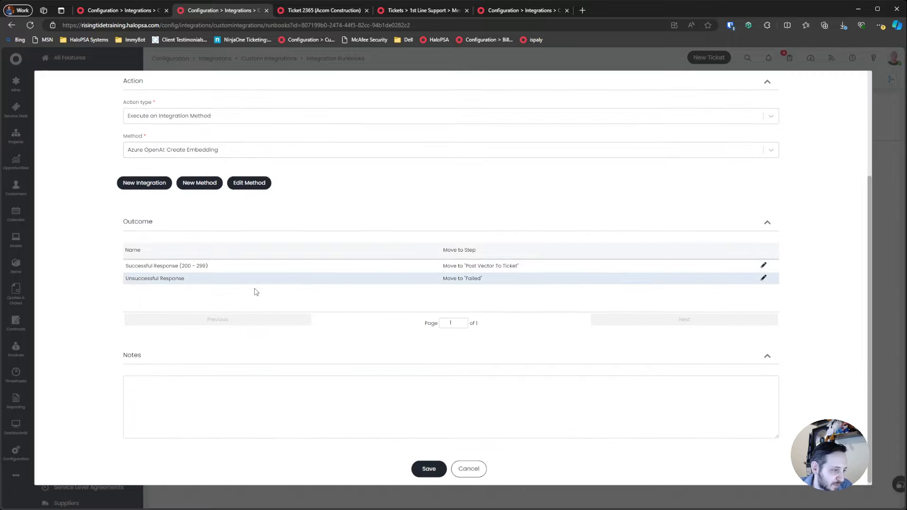
scroll(255, 292, up, 3)
scroll(255, 291, down, 3)
click(474, 466)
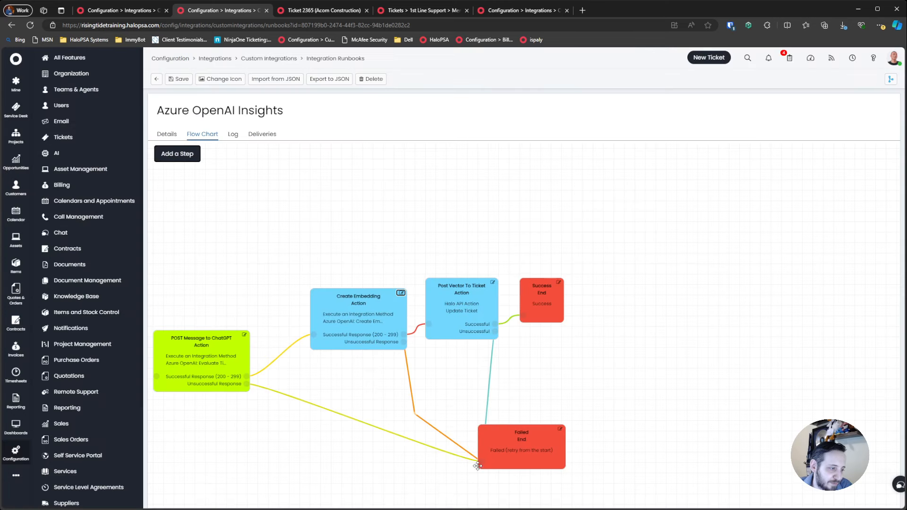
click(184, 82)
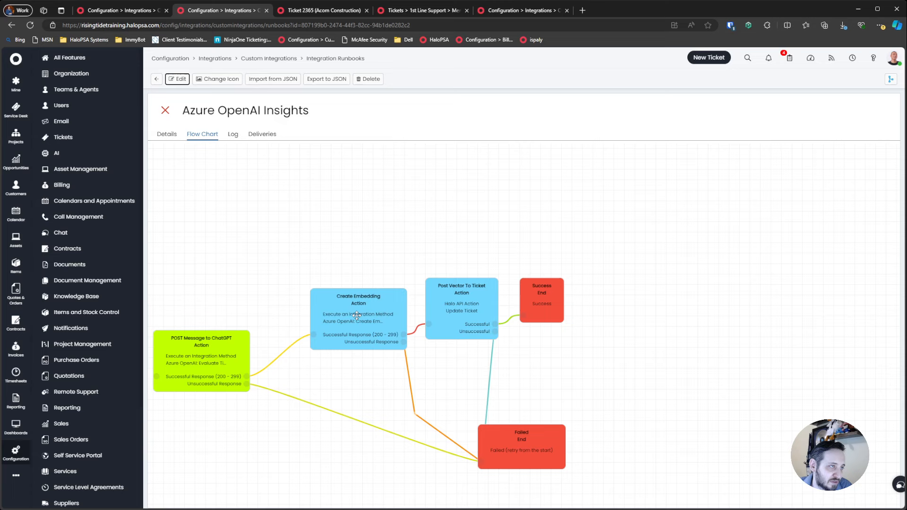
- Open HaloPSA's AI configuration page in a separate browser tab
click(581, 10)
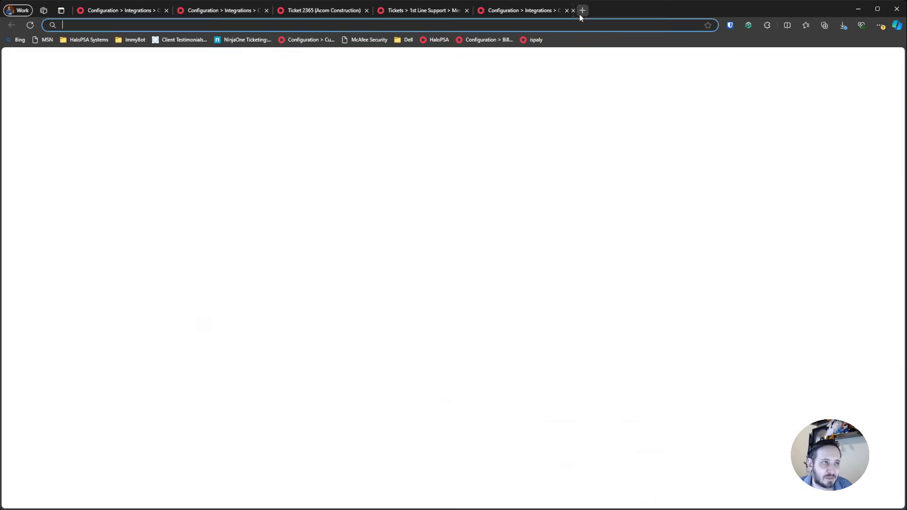
key(ctrl+w)
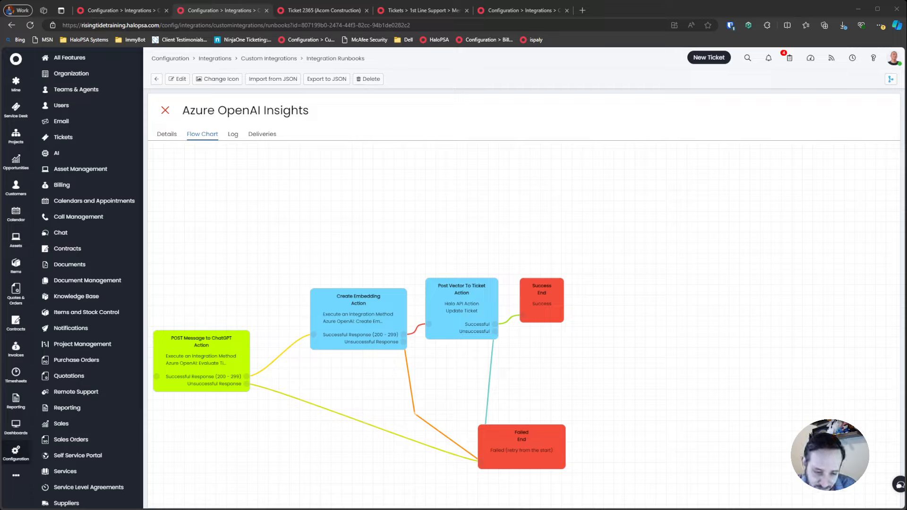
middle_click(170, 58)
click(338, 9)
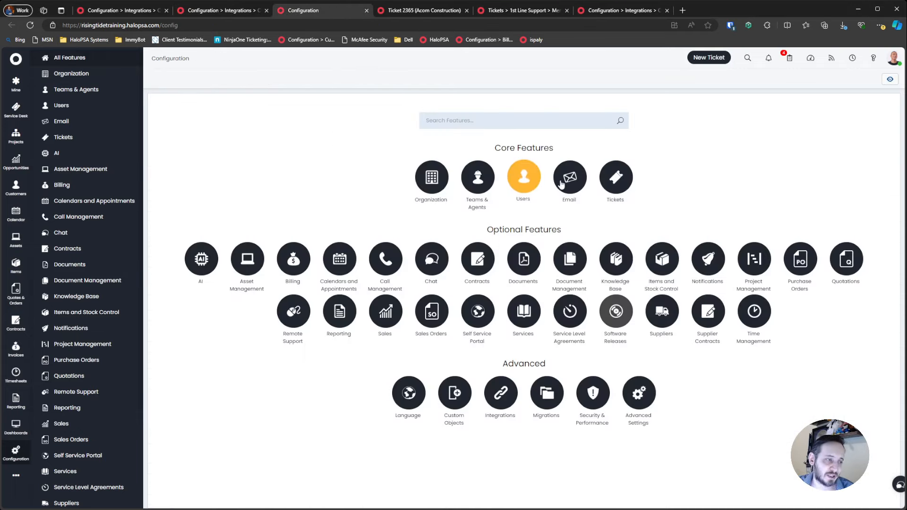
click(201, 258)
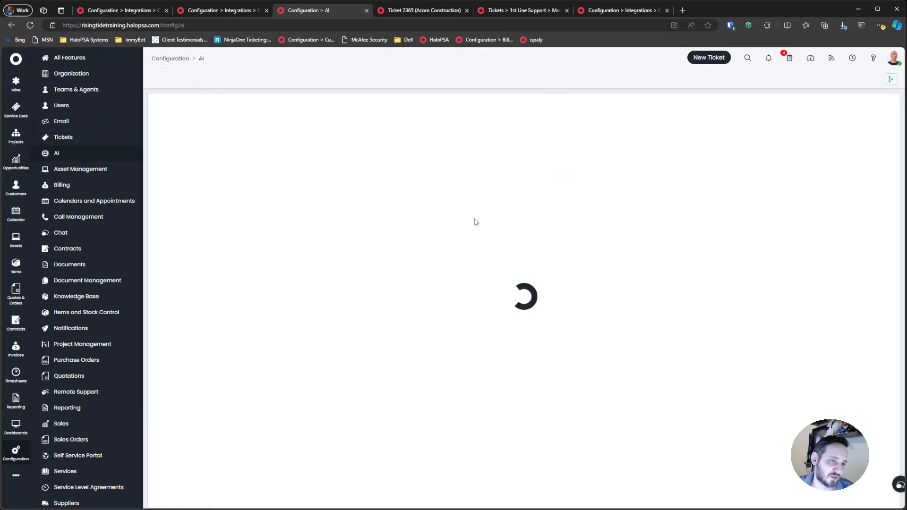
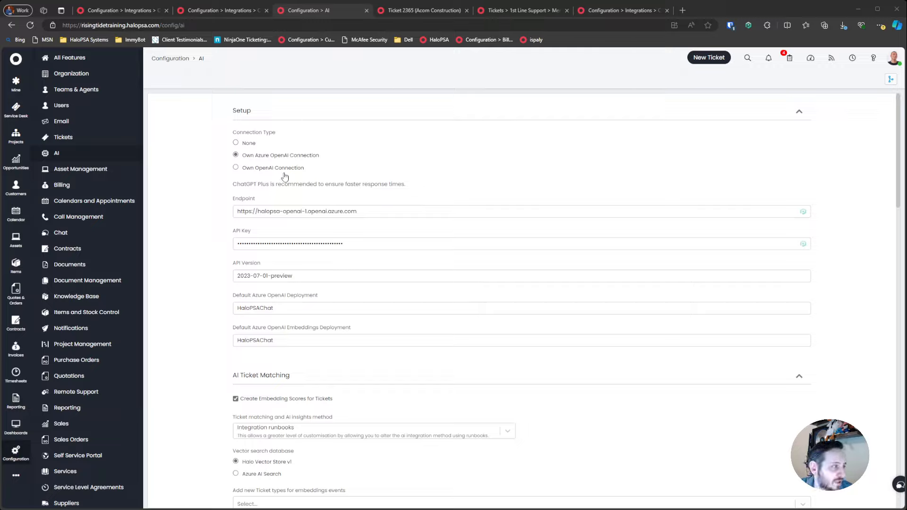
click(373, 211)
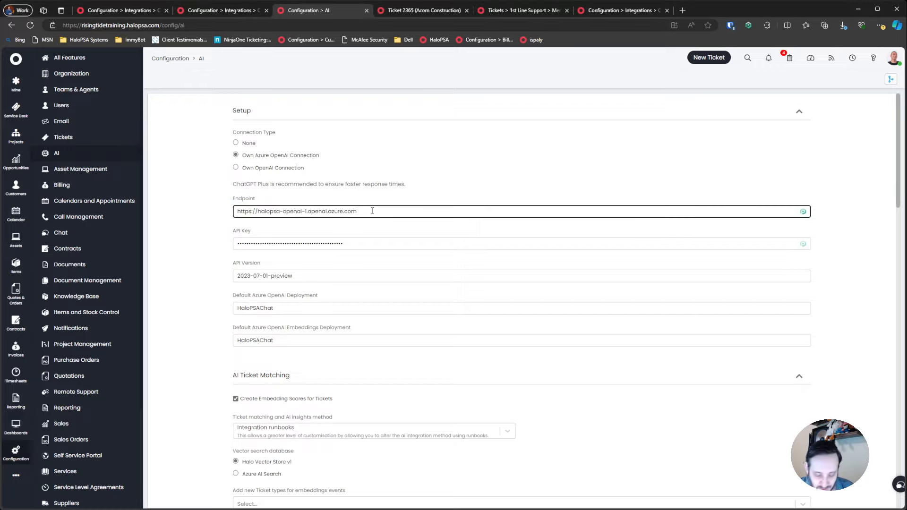
key(ctrl+a)
text(https://mspadvisors.openai.azure.com/)
click(211, 211)
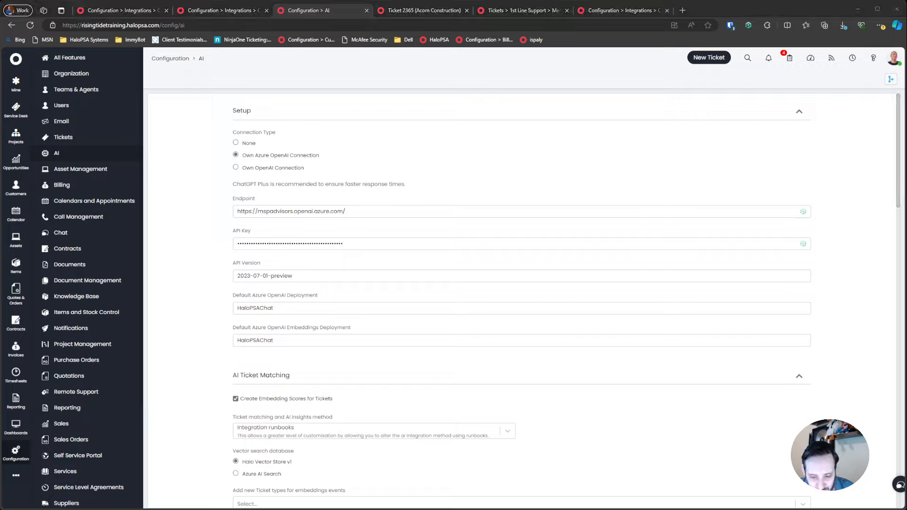
click(348, 243)
key(ctrl+a)
key(ctrl+v)
click(203, 231)
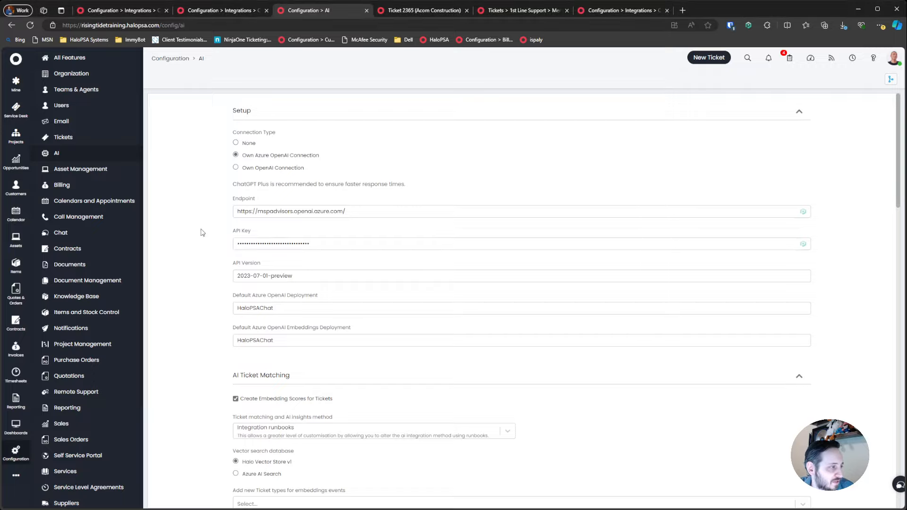
click(358, 278)
drag(293, 276, 223, 272)
click(210, 288)
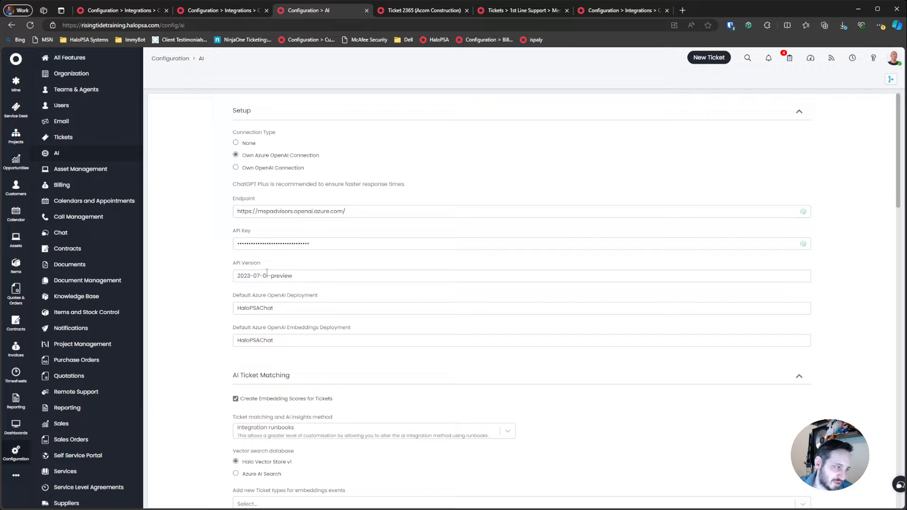
drag(221, 263, 201, 276)
click(315, 285)
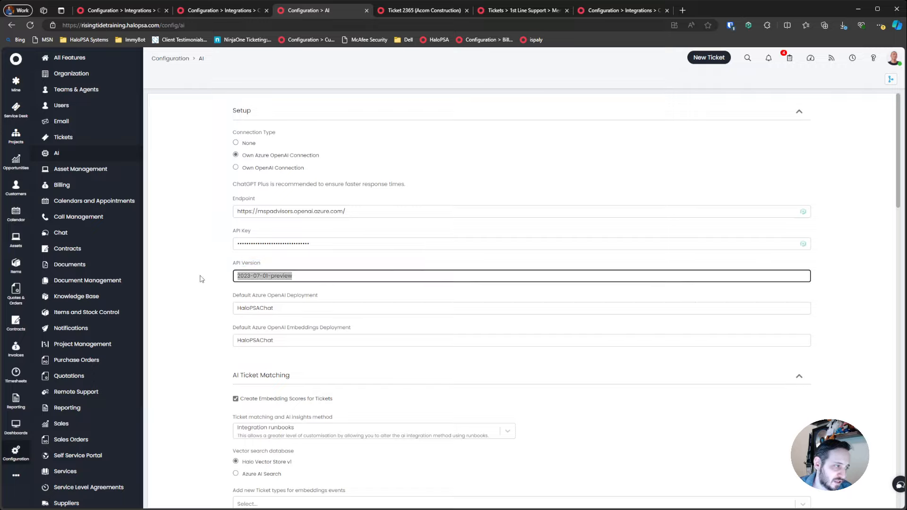
click(207, 278)
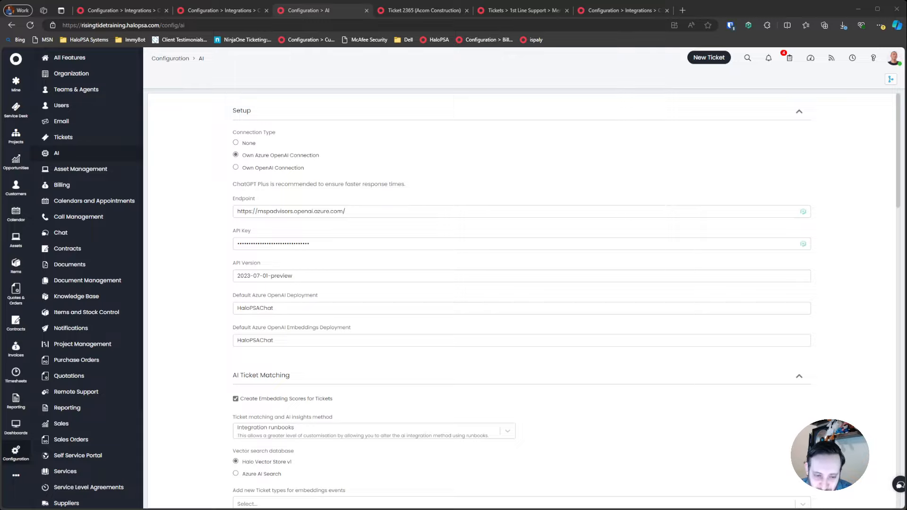
- Place the Azure OpenAI Studio and AI configuration tabs side by side in the browser window and review the studio's model deployments
drag(721, 69, 751, 19)
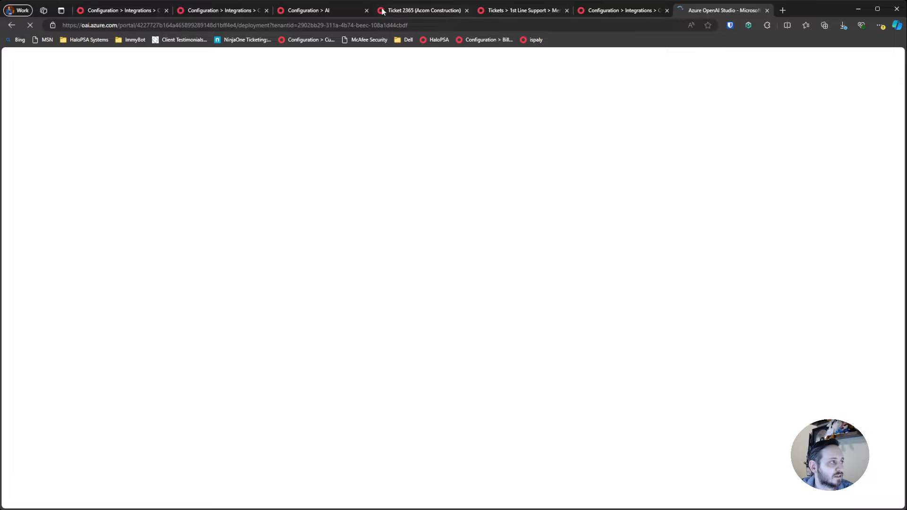
drag(293, 10, 638, 10)
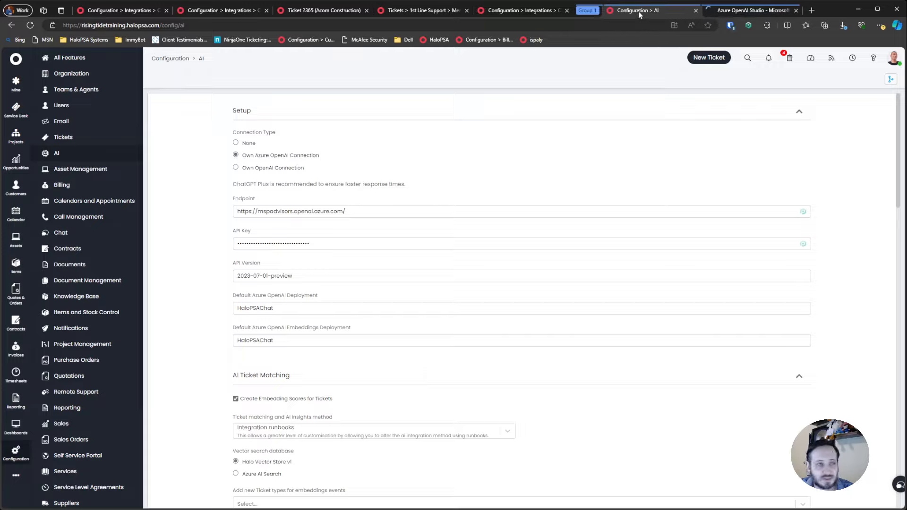
click(755, 11)
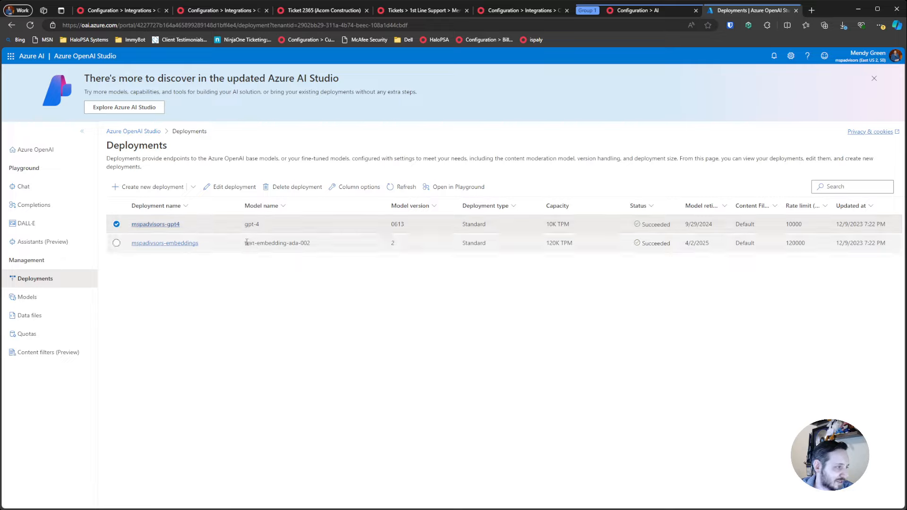
drag(245, 242, 321, 247)
click(288, 279)
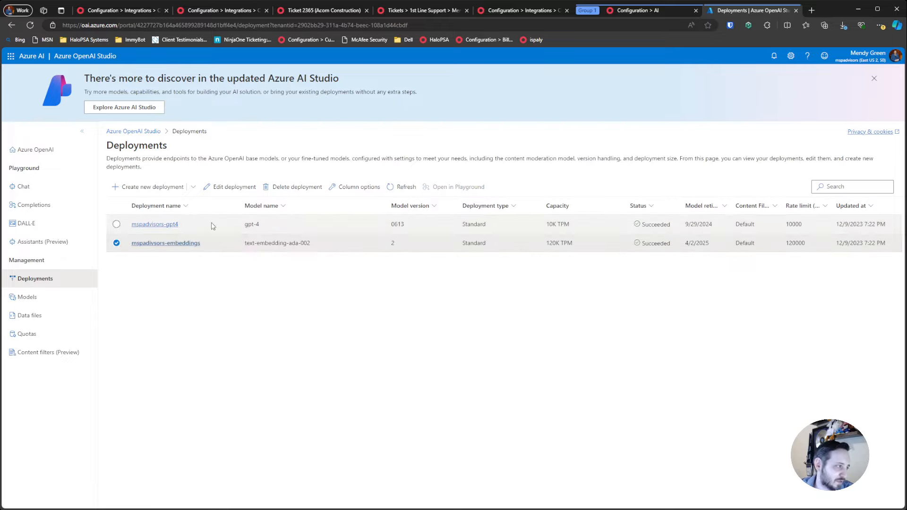
- Start a new Azure OpenAI deployment using the gpt-4o model and name it mspadvisors-4o
click(156, 187)
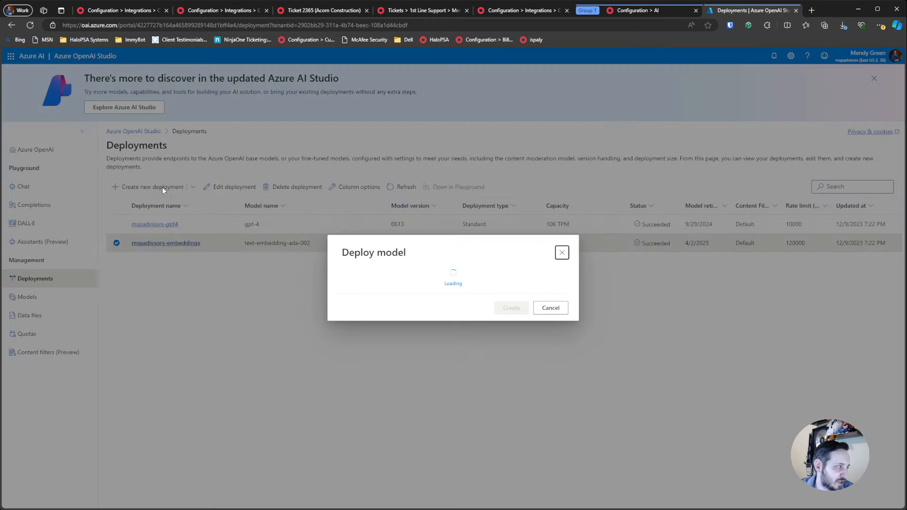
click(412, 273)
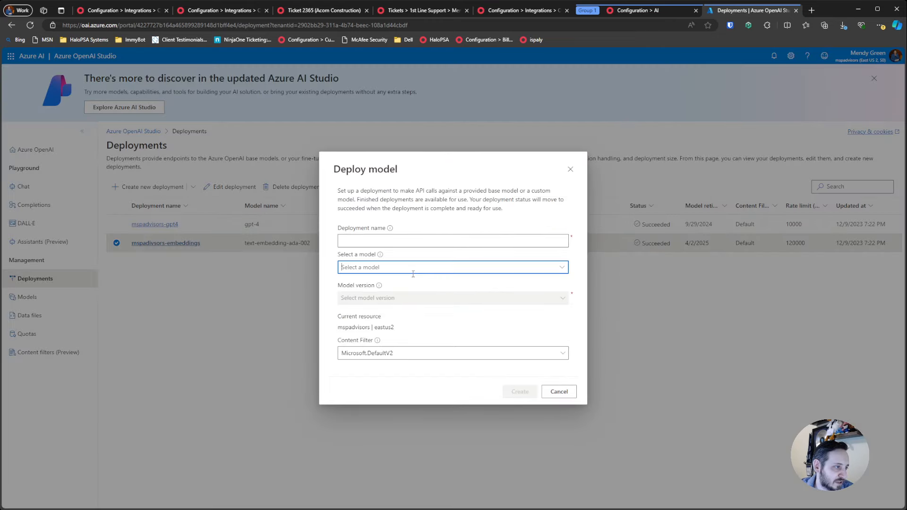
click(562, 268)
click(377, 357)
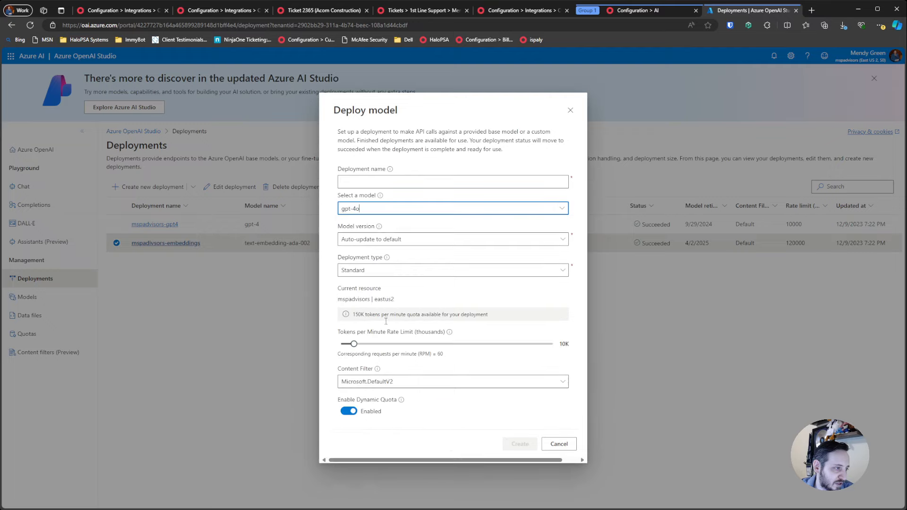
click(407, 179)
text(ms)
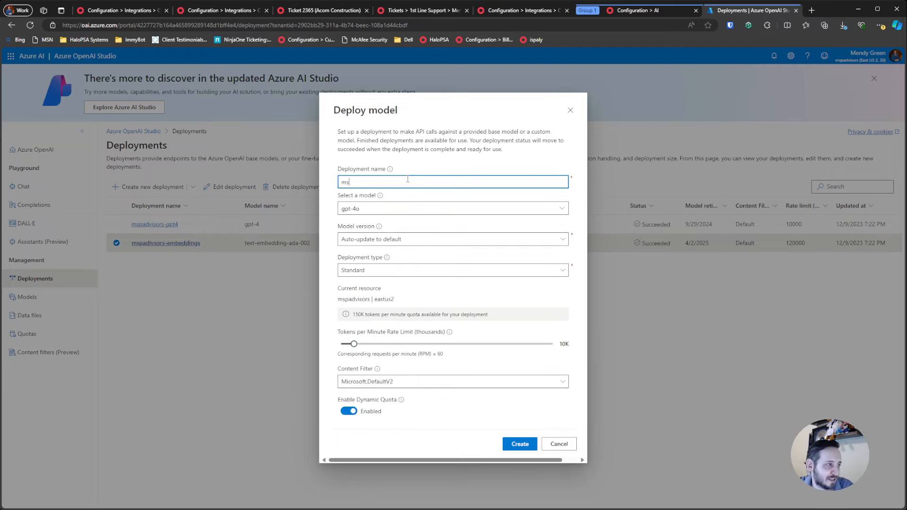
text(padvisors-5)
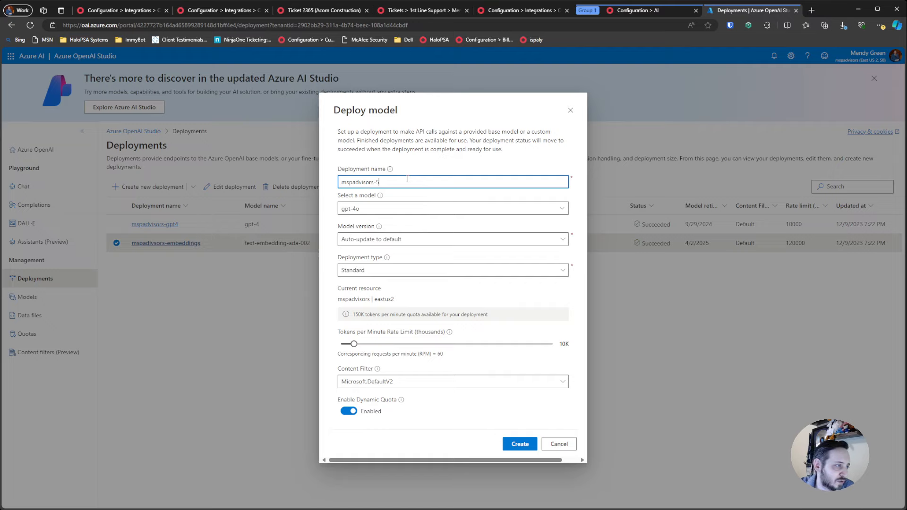
text(40)
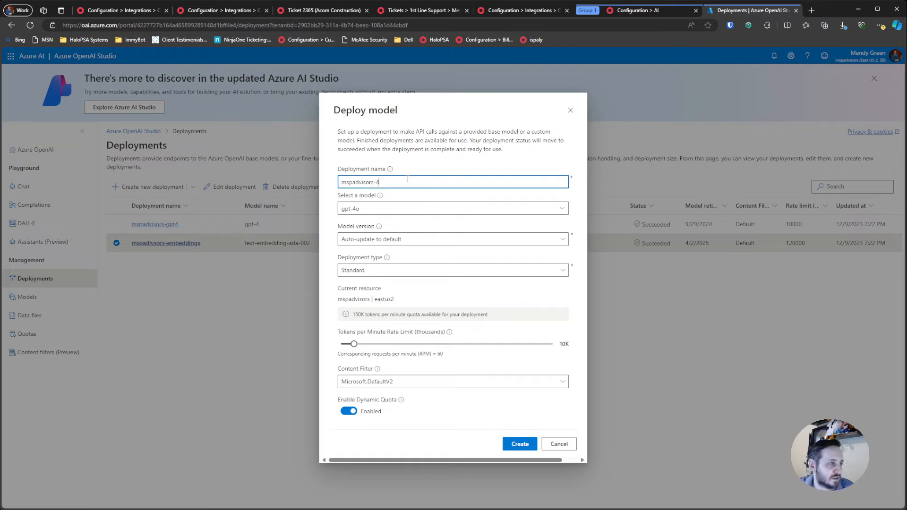
key(ctrl+a)
- Create the deployment with model version Auto-update to default, deployment type Standard and content filter Microsoft.DefaultV2
click(399, 240)
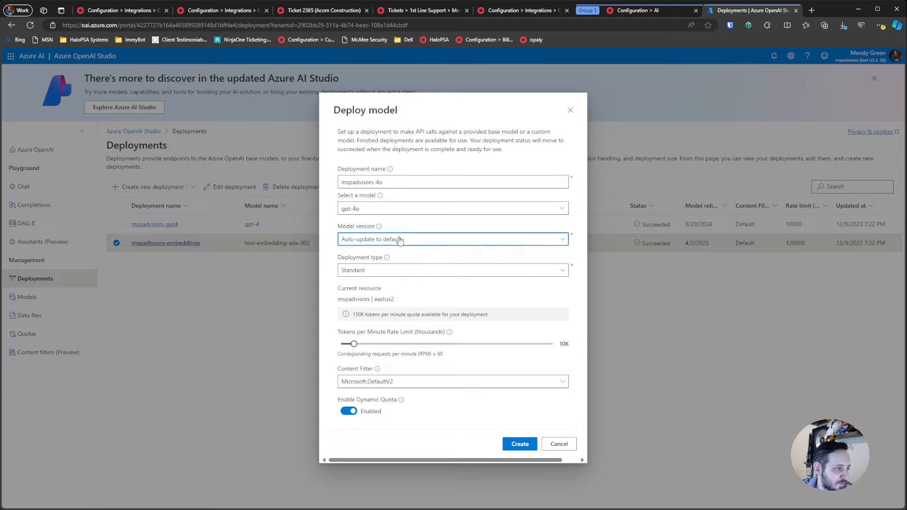
click(400, 240)
click(402, 241)
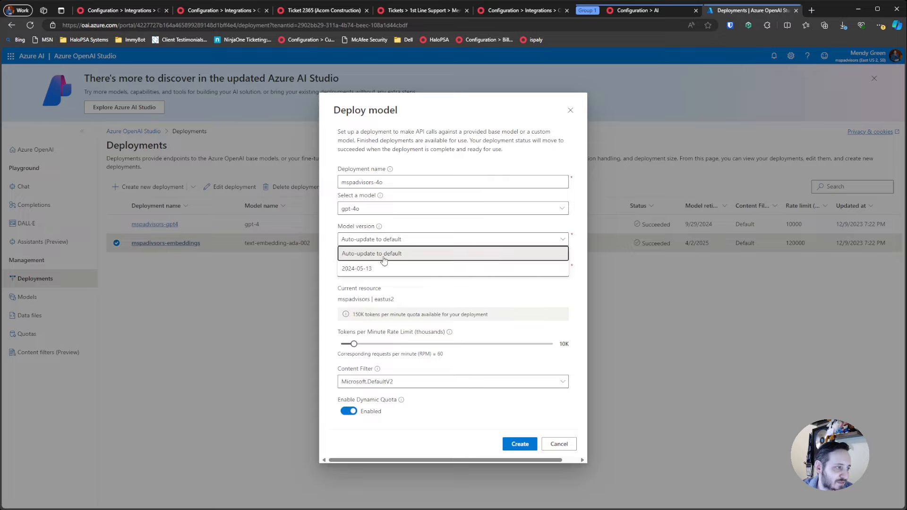
click(421, 243)
click(399, 270)
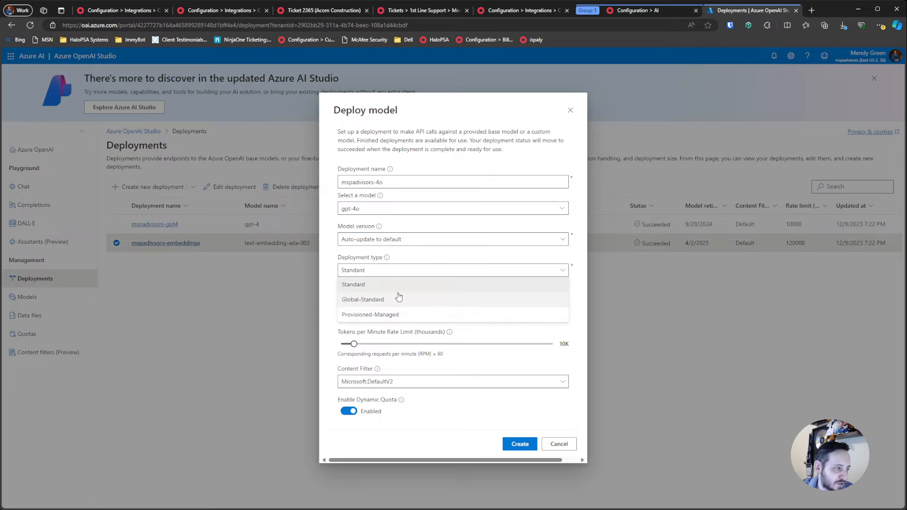
click(399, 284)
click(387, 258)
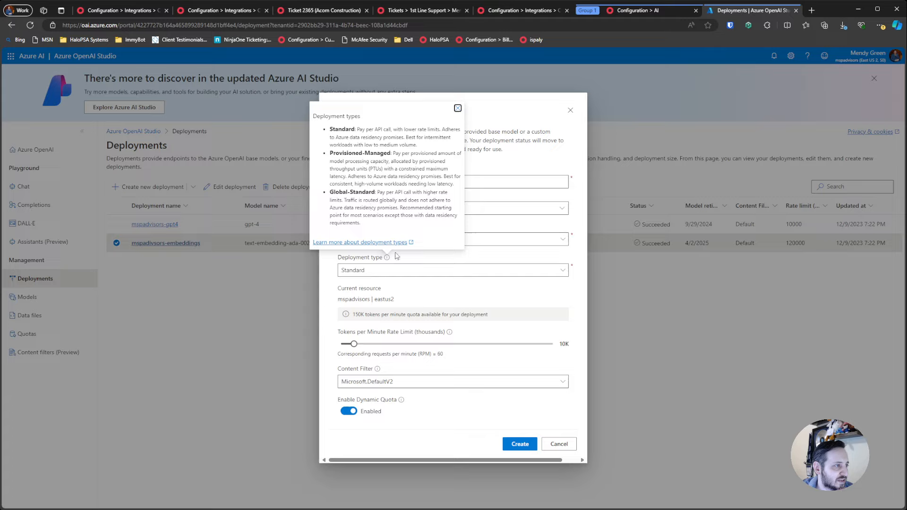
click(409, 299)
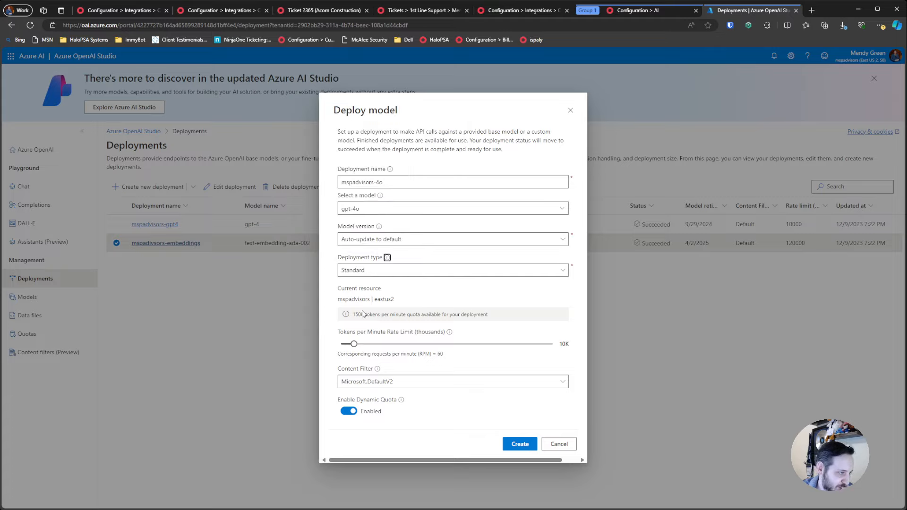
click(435, 386)
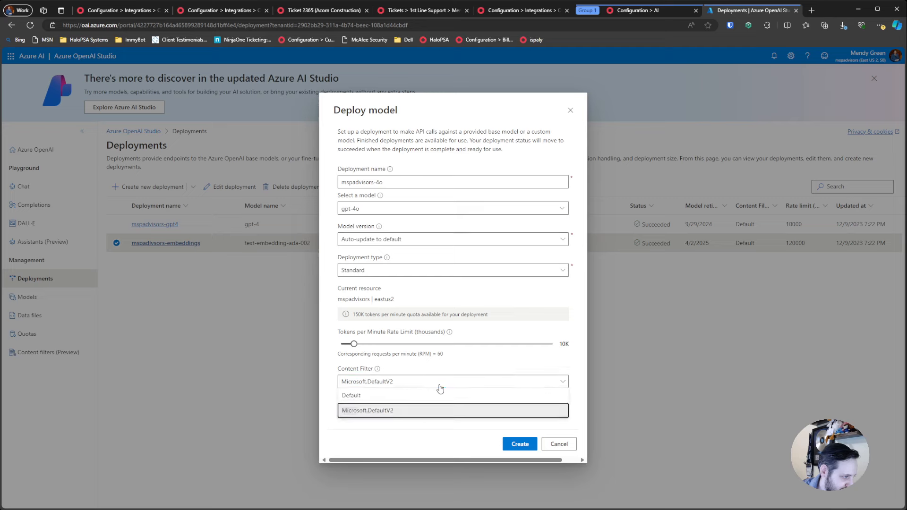
click(435, 387)
click(515, 443)
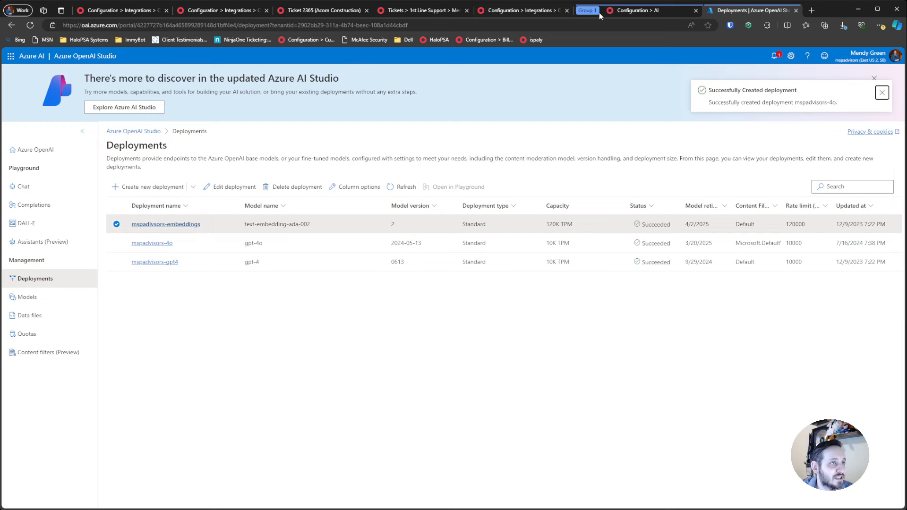
- Open the mspadvisors-4o deployment's details in Azure OpenAI Studio and check its model version
click(617, 13)
click(311, 275)
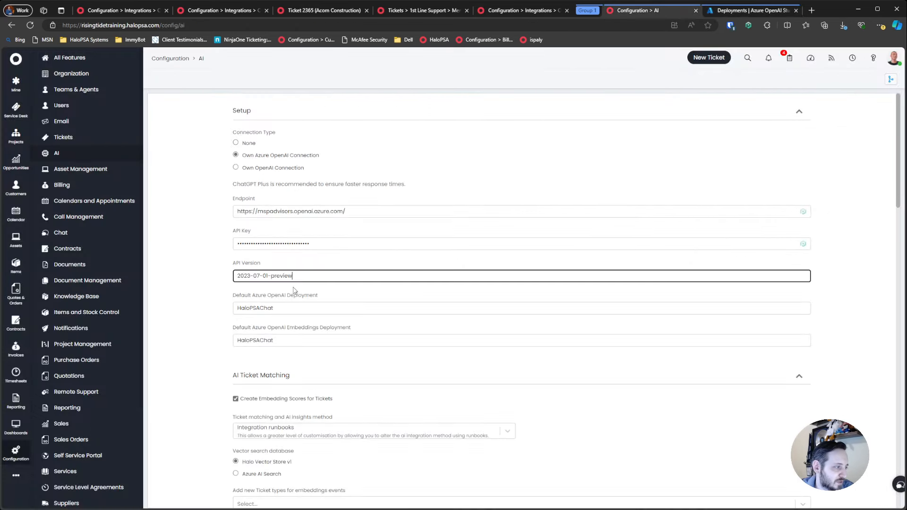
key(ctrl+Tab)
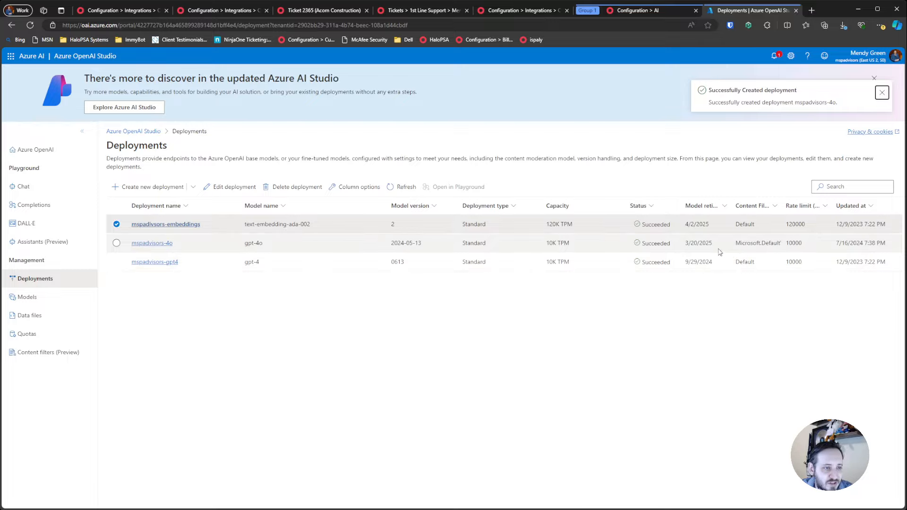
double_click(730, 205)
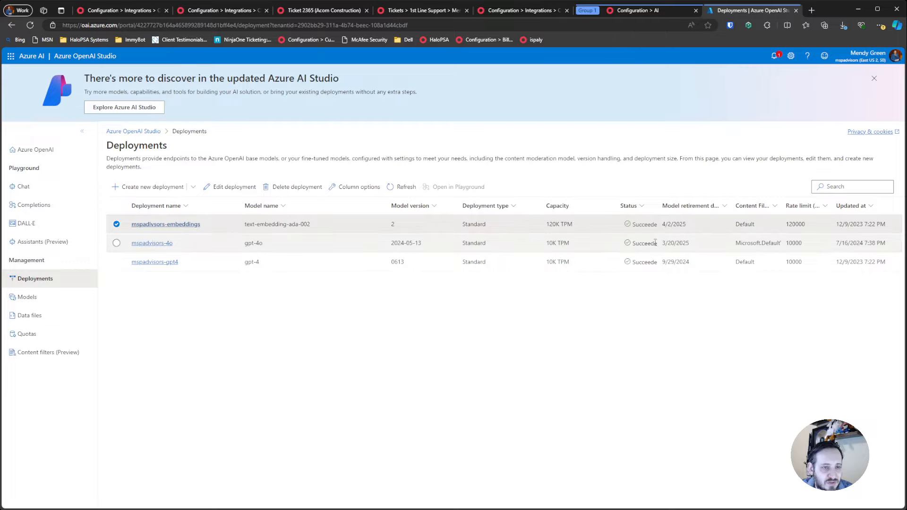
click(152, 242)
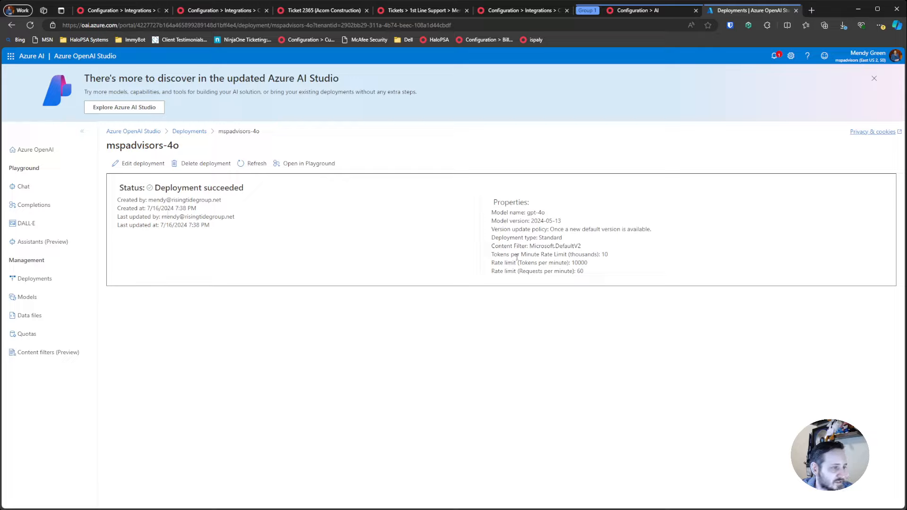
drag(531, 221, 561, 221)
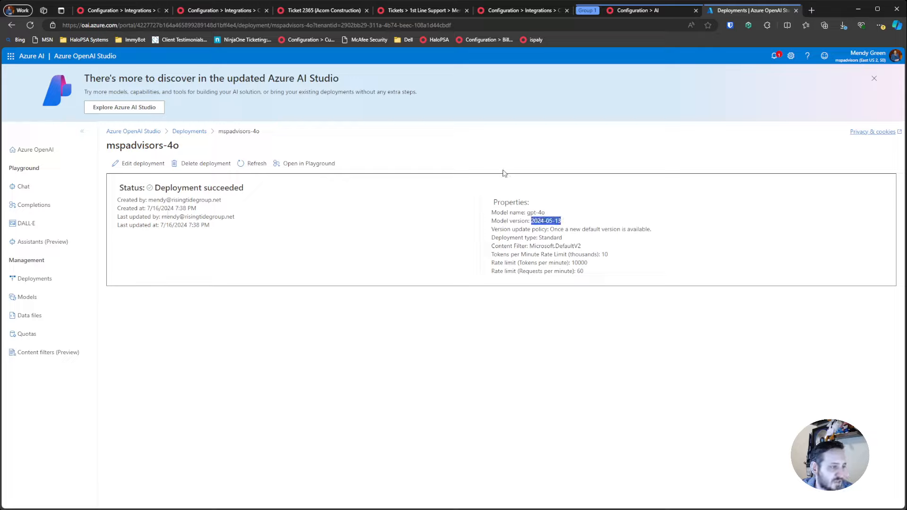
- Set the API version in HaloPSA's AI configuration to 2024-05-13
click(620, 11)
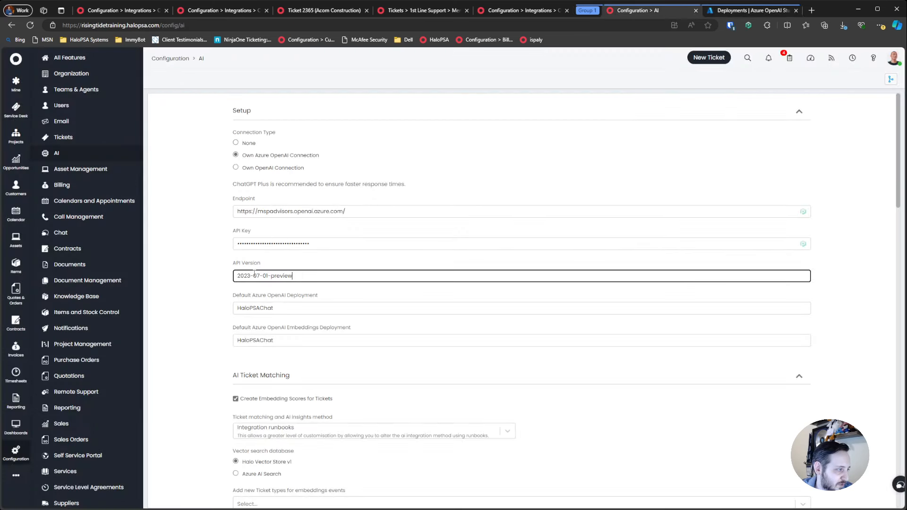
drag(246, 276, 341, 278)
text(4)
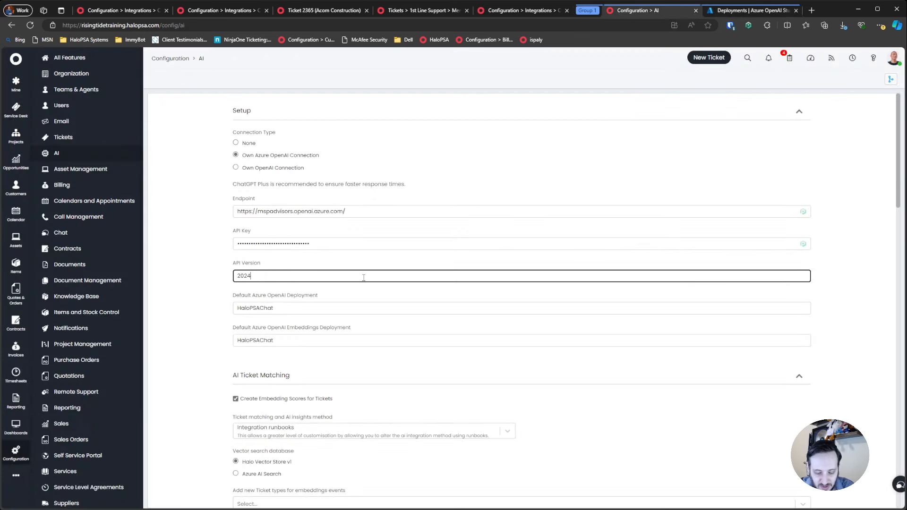
text(-05-13)
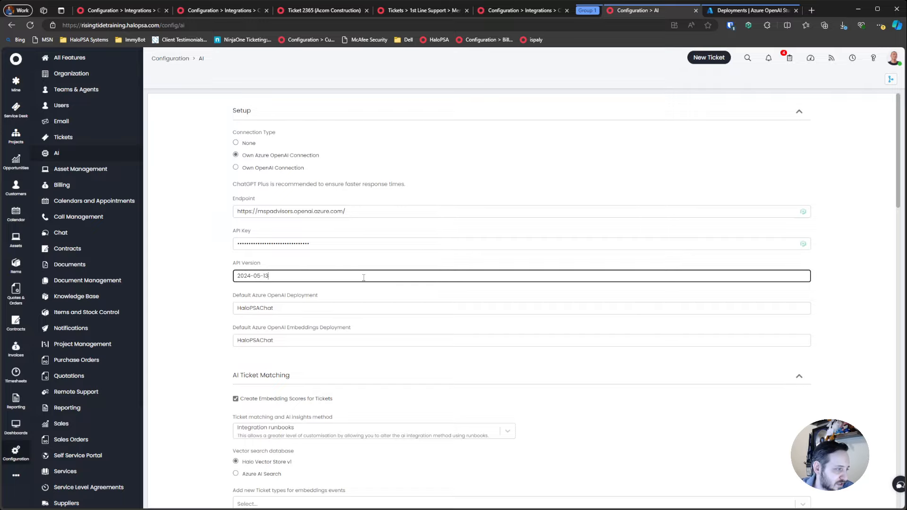
- Set the default Azure OpenAI deployment to mspadvisors-4o
click(353, 305)
text(mspadvisors-4o)
drag(317, 309, 346, 297)
click(228, 292)
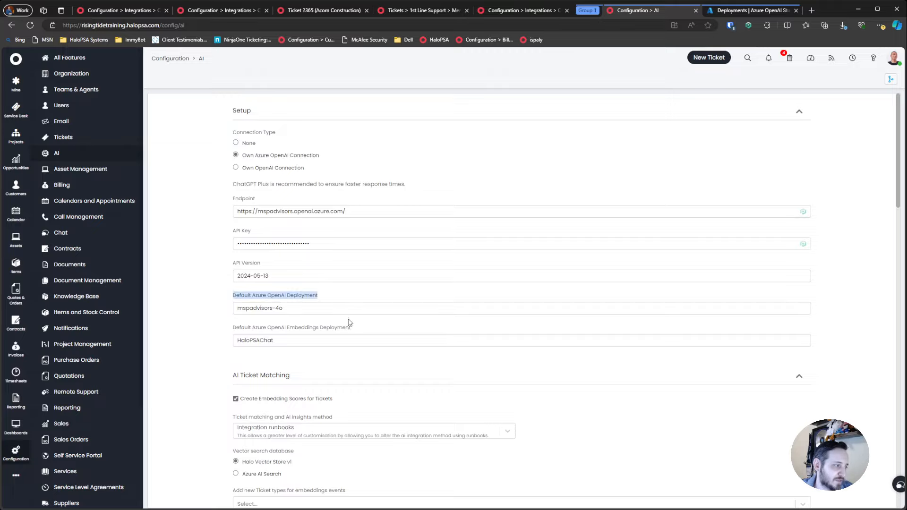
click(295, 321)
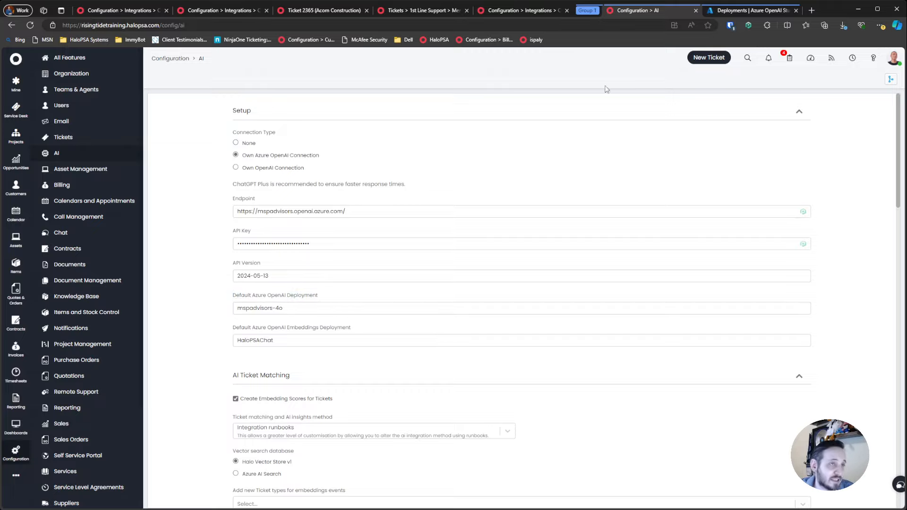
- Copy the embeddings deployment's name from Azure OpenAI Studio and set HaloPSA's default Azure OpenAI embeddings deployment to mspadivsors-embeddings
click(730, 11)
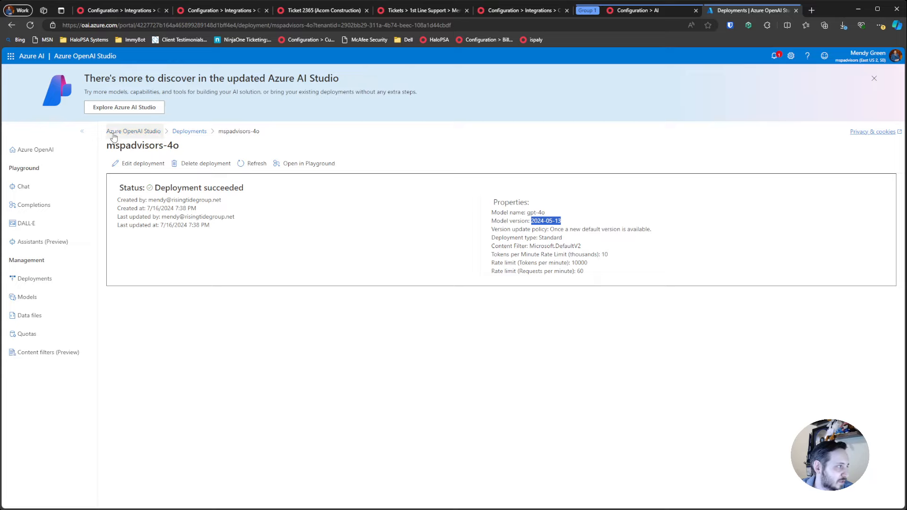
click(206, 133)
click(160, 243)
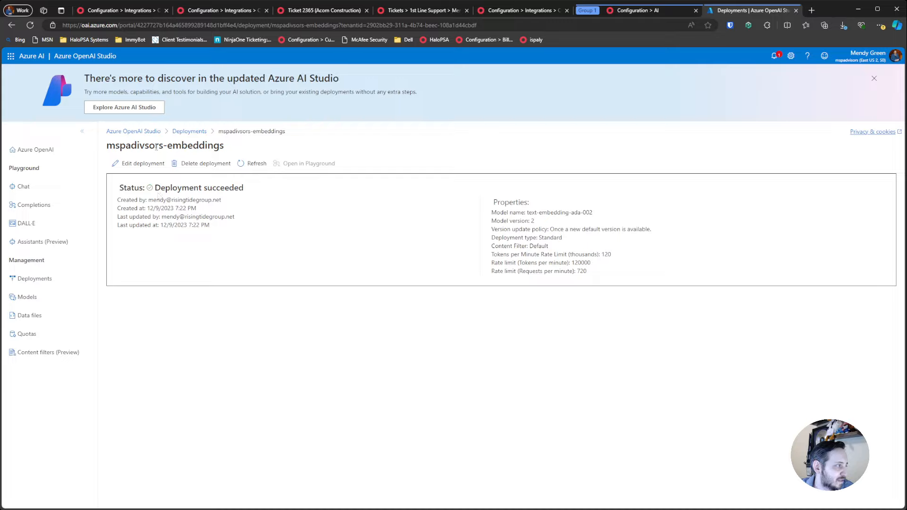
drag(107, 145, 227, 146)
key(ctrl+c)
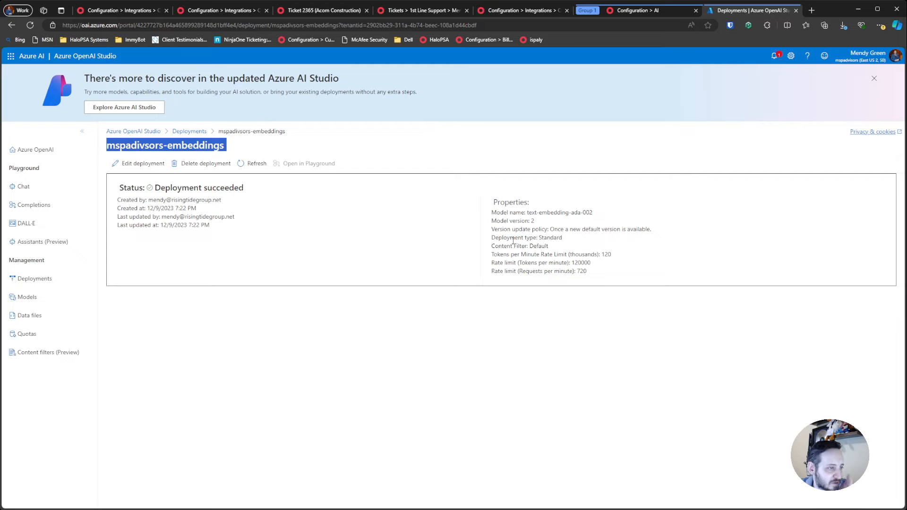
click(637, 10)
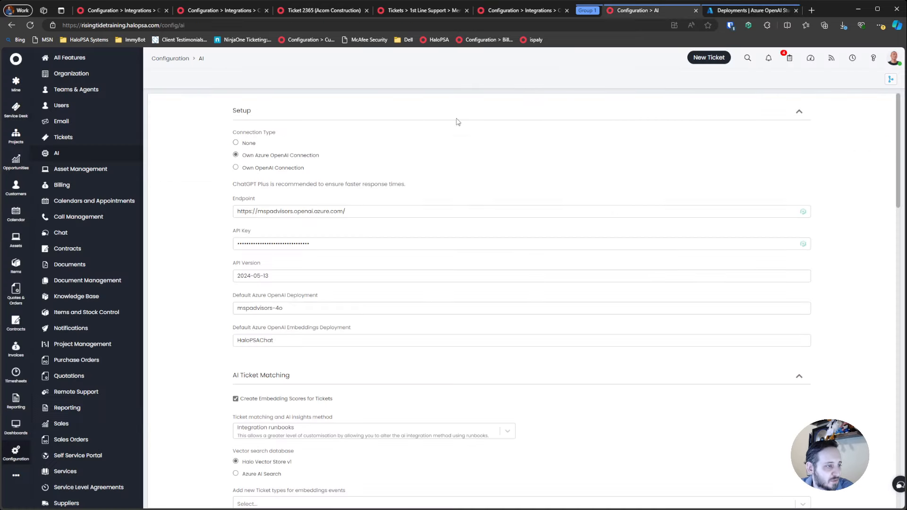
click(315, 340)
key(ctrl+a)
key(ctrl+v)
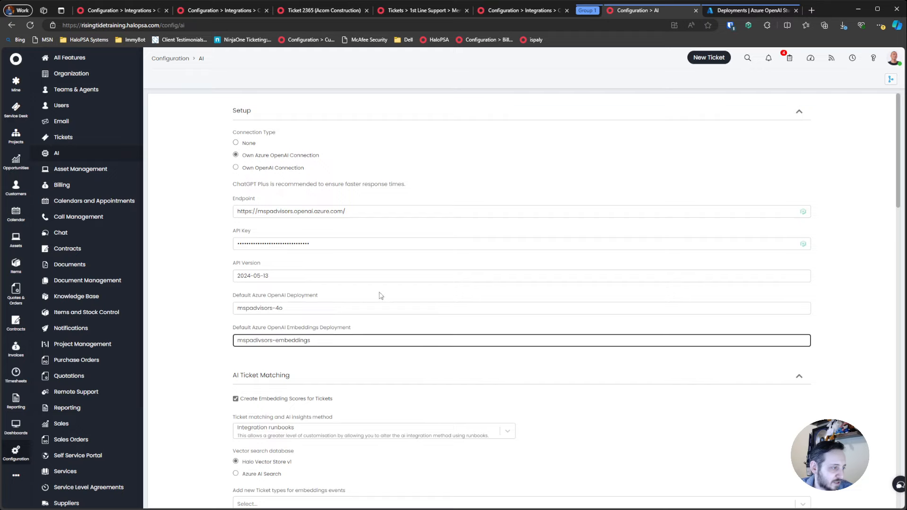
click(265, 290)
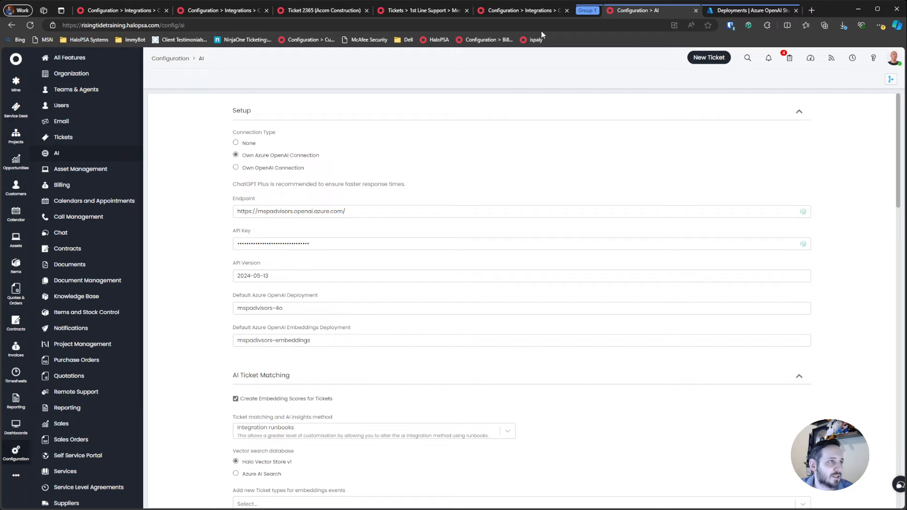
- Test the Azure OpenAI integration's Ask Question method with ticket ID 2188 and action ID 7
click(537, 10)
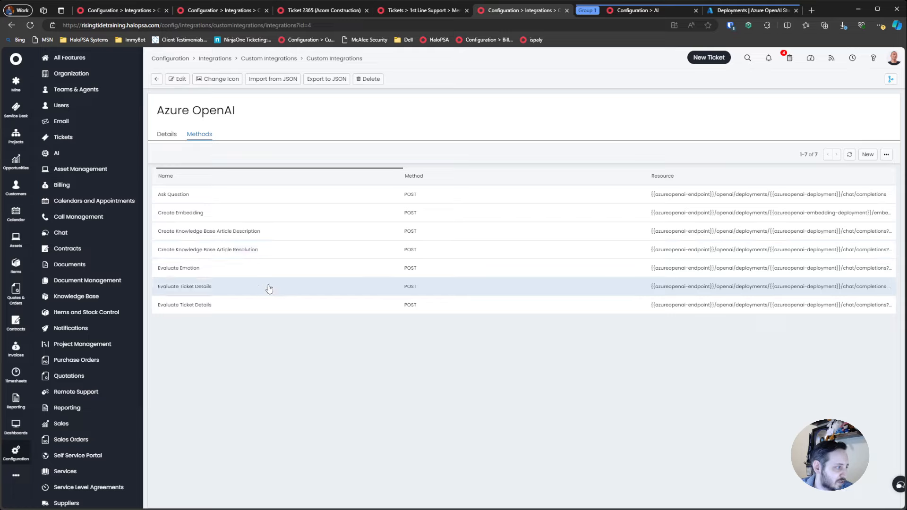
click(270, 200)
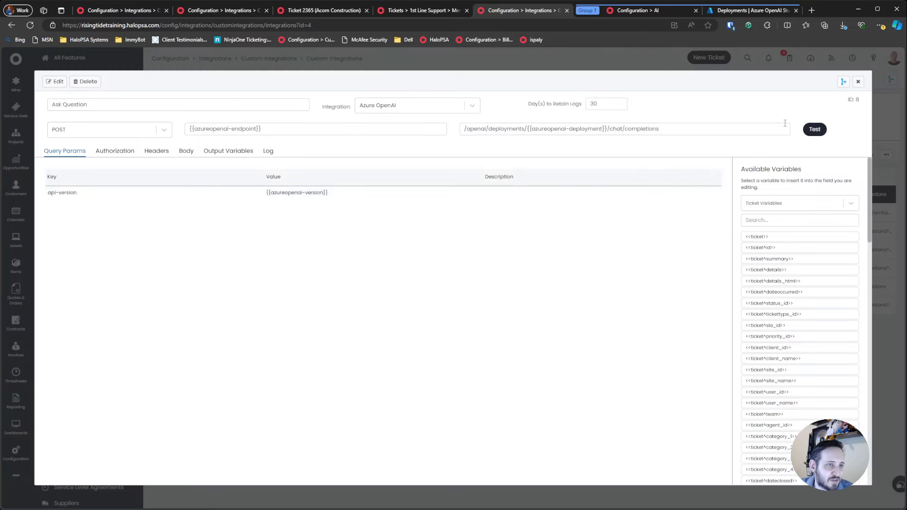
click(813, 129)
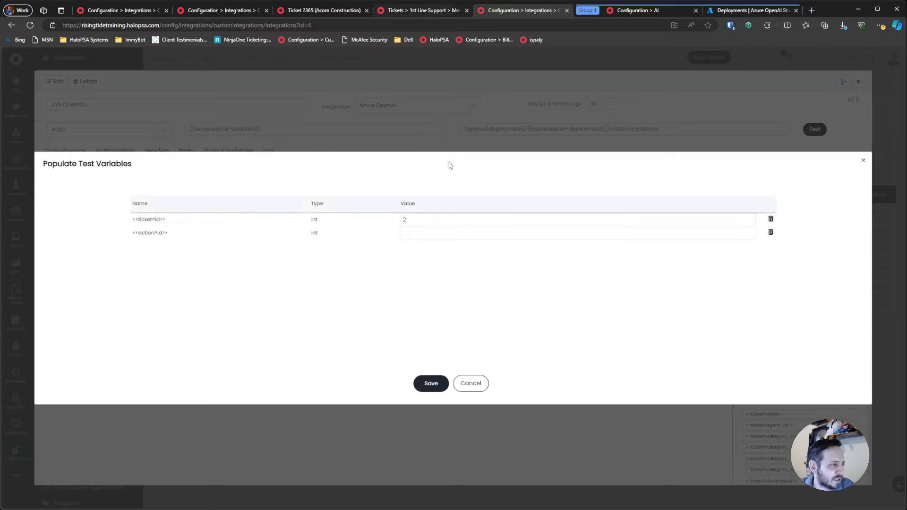
text(188)
click(464, 231)
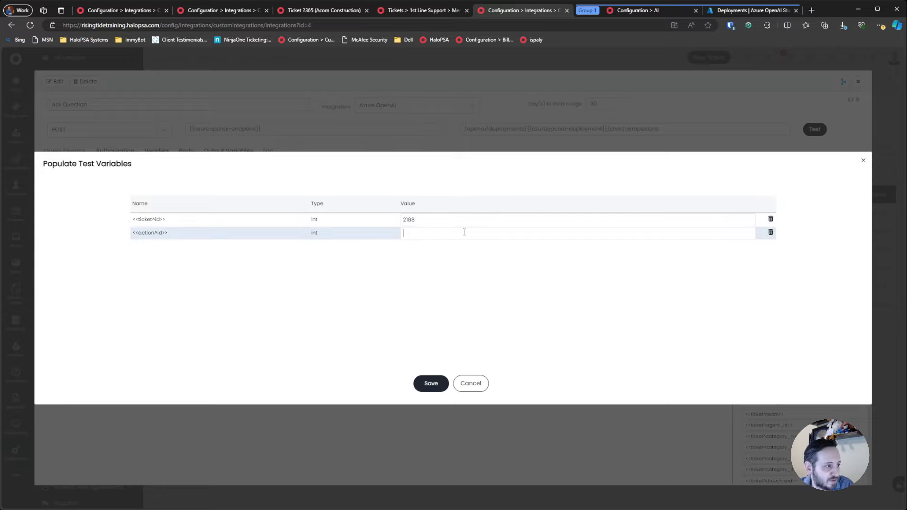
text(7)
click(431, 384)
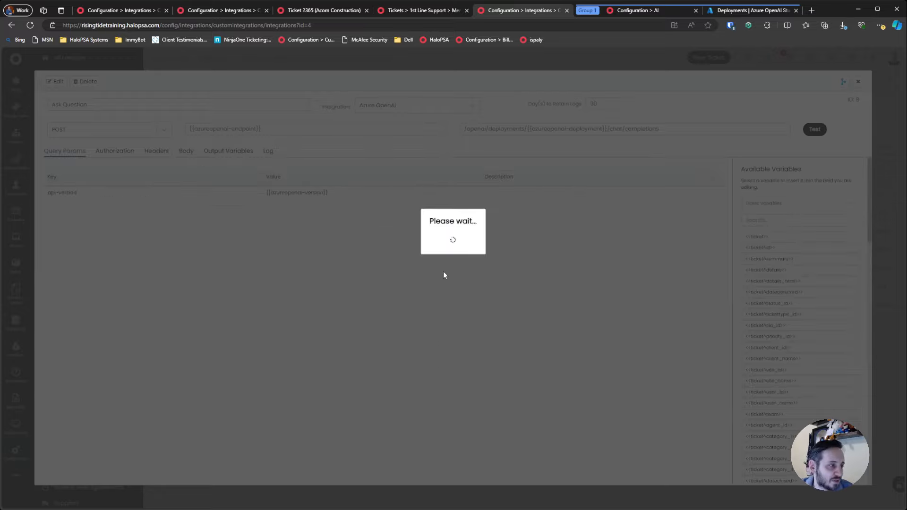
drag(360, 203, 509, 239)
click(465, 254)
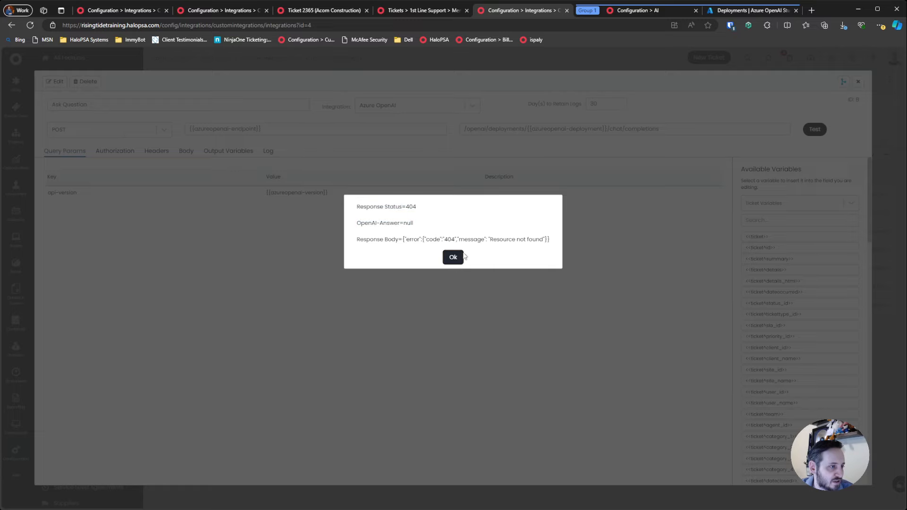
click(453, 257)
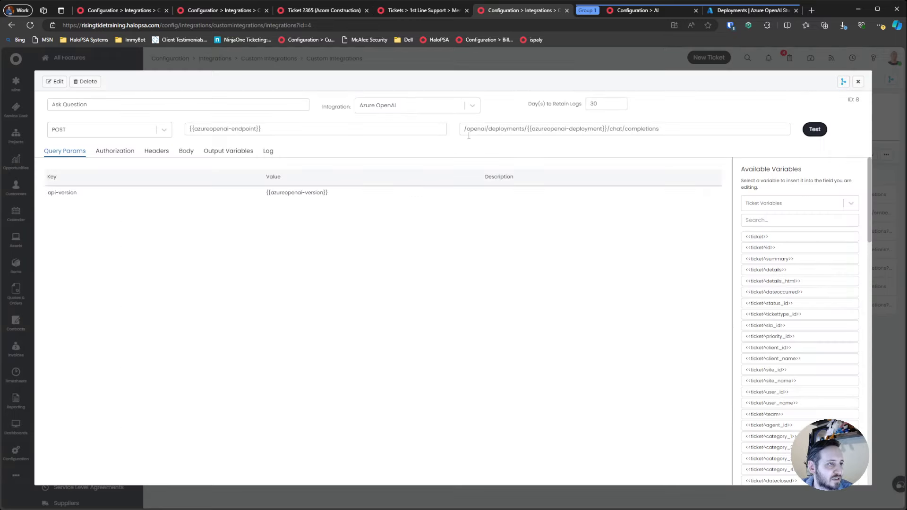
- Review the connection settings in the AI configuration and close the Ask Question method
click(740, 12)
click(670, 13)
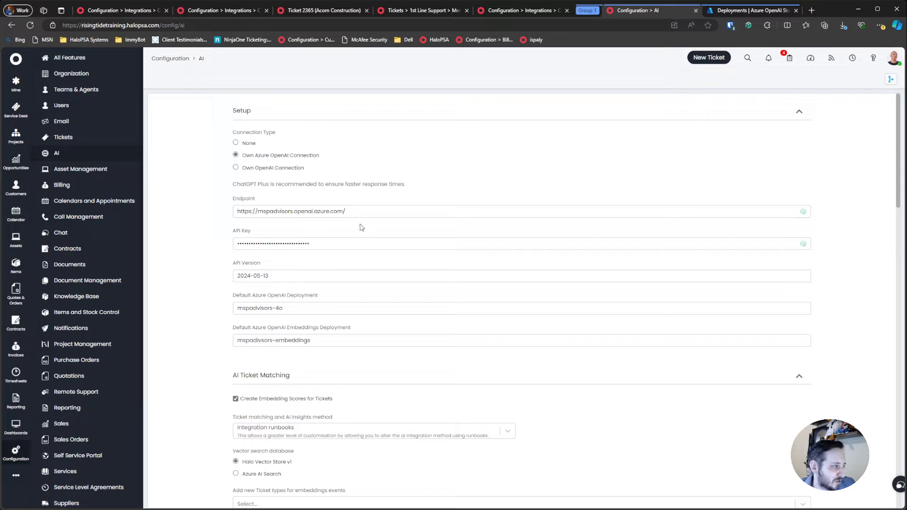
click(521, 12)
click(858, 81)
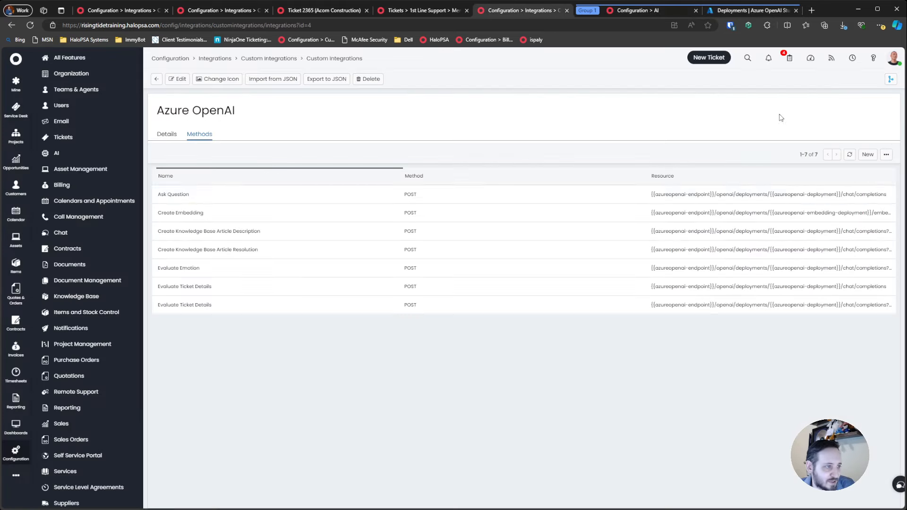
- Test the Azure OpenAI integration's Create Embedding method with ticket ID 2164
click(283, 227)
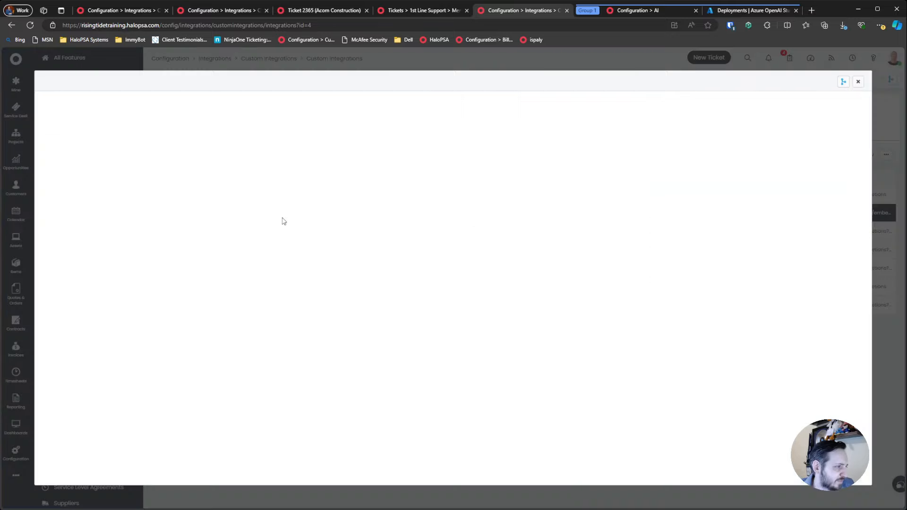
click(814, 126)
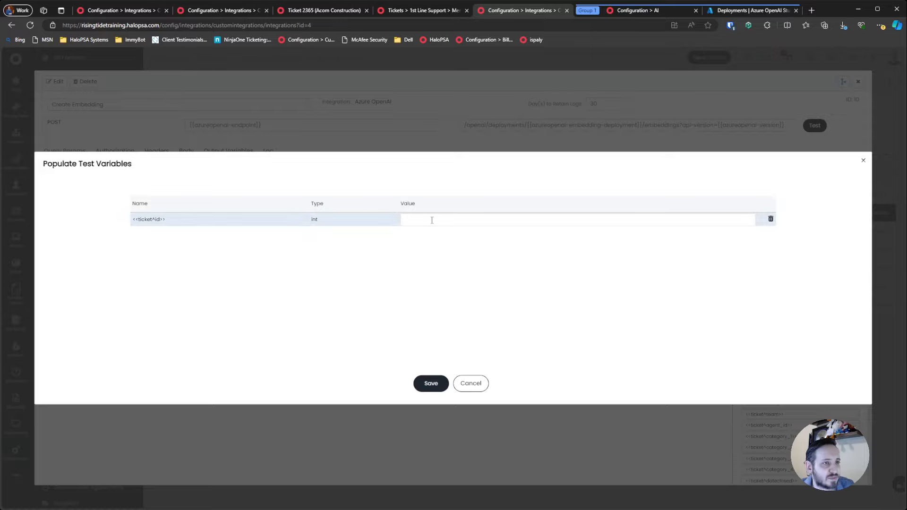
click(423, 219)
text(21)
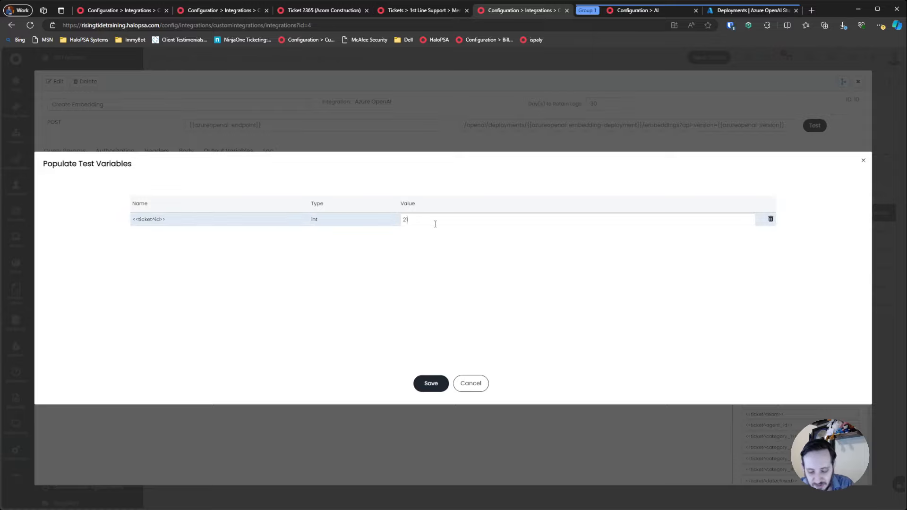
text(64)
click(429, 378)
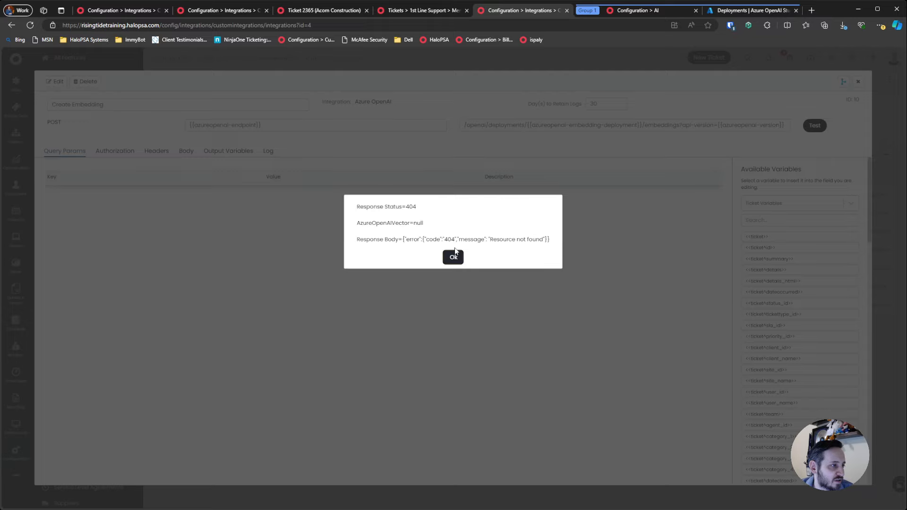
click(453, 257)
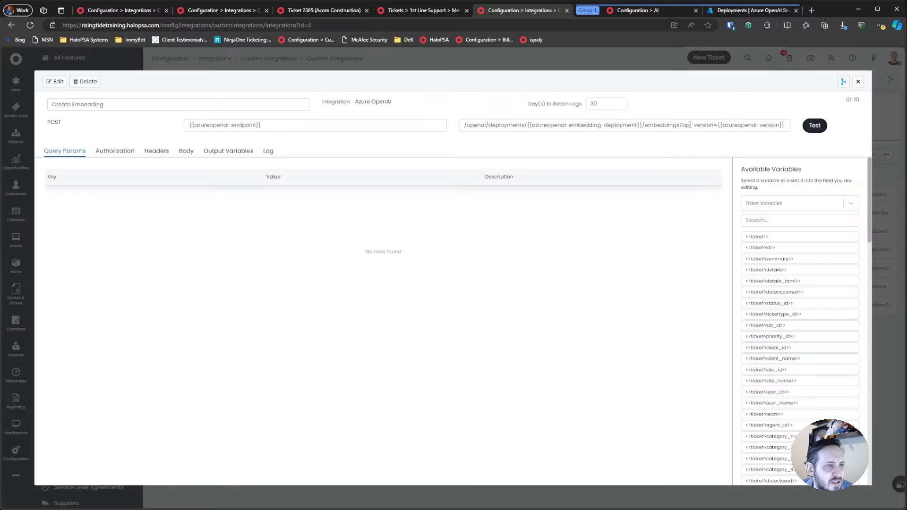
- Examine the api-version part of the Create Embedding resource path and compare it with the deployments list in Azure OpenAI Studio
drag(690, 124, 785, 132)
click(623, 140)
click(734, 11)
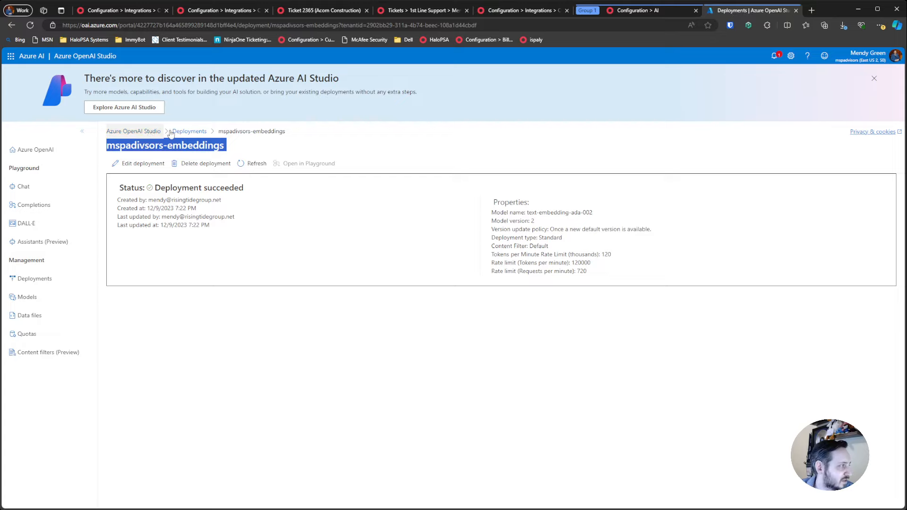
click(189, 131)
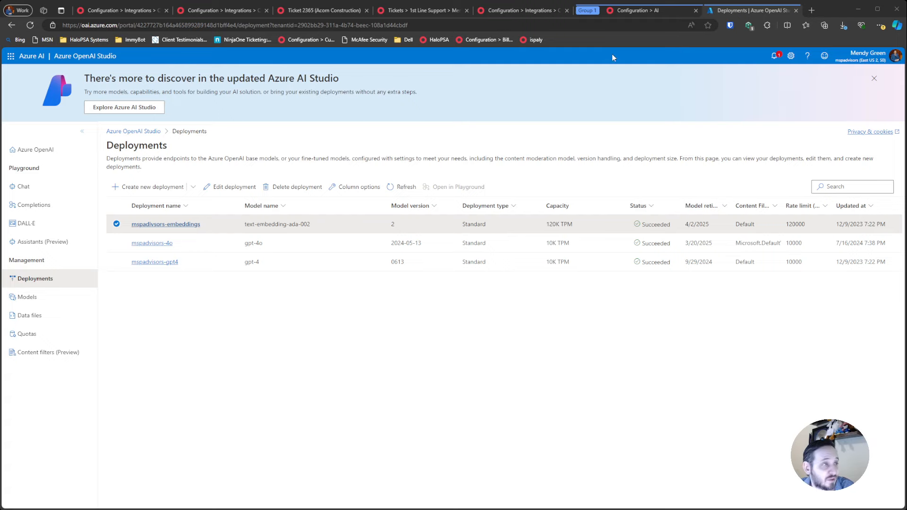
- Set the AI configuration's API version to 2024-03-01-preview and switch back to the Azure OpenAI Studio deployments
click(651, 16)
click(331, 273)
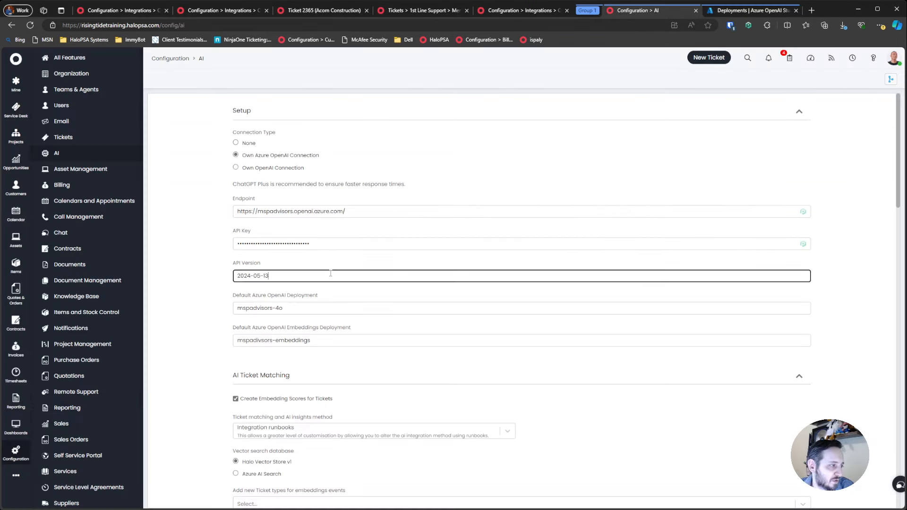
text(-preview)
click(218, 261)
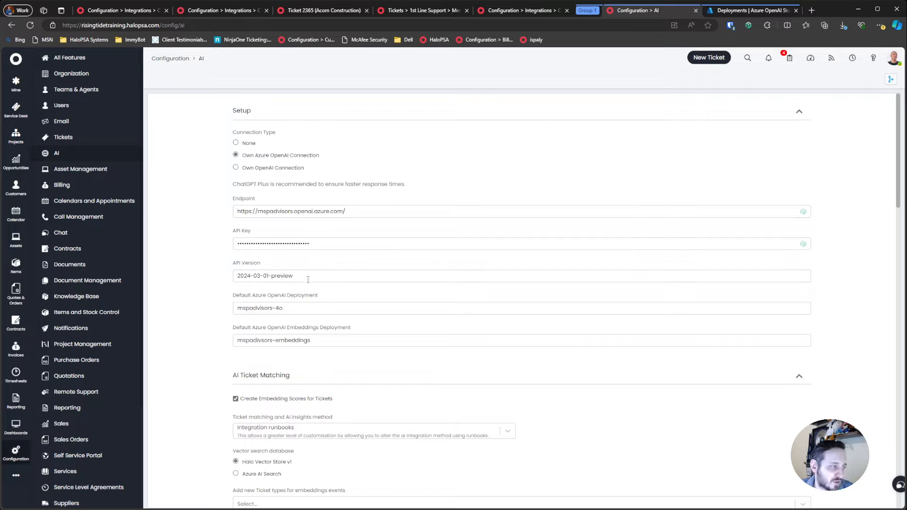
click(743, 10)
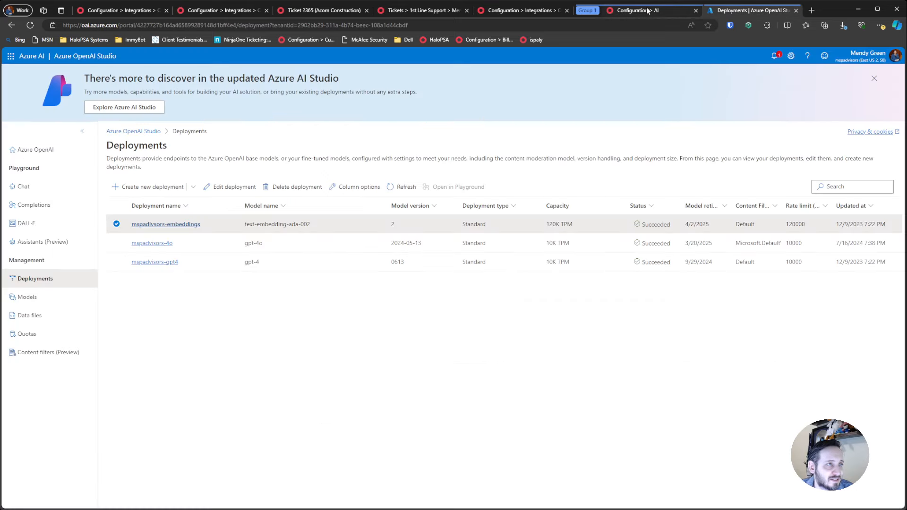
- Return to the Azure OpenAI integration's Create Embedding method and reload the page to pick up the updated configuration
click(642, 10)
click(508, 10)
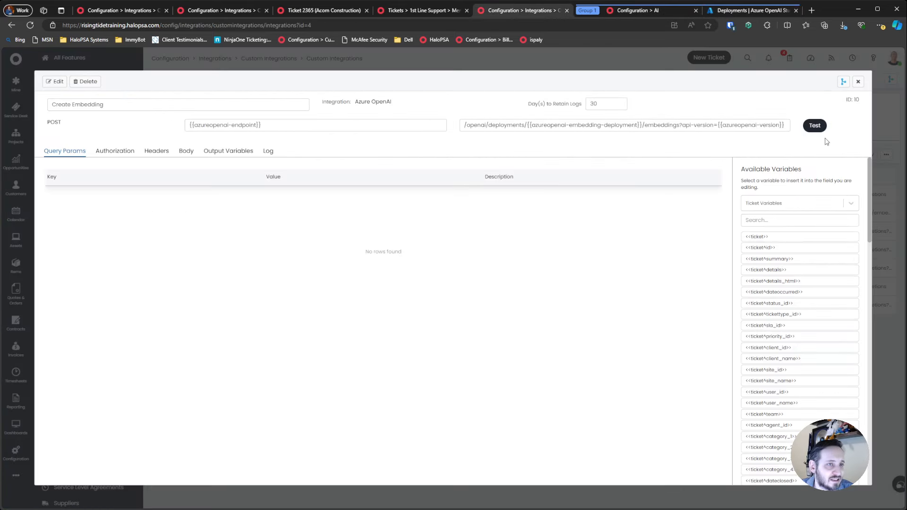
click(814, 125)
click(466, 380)
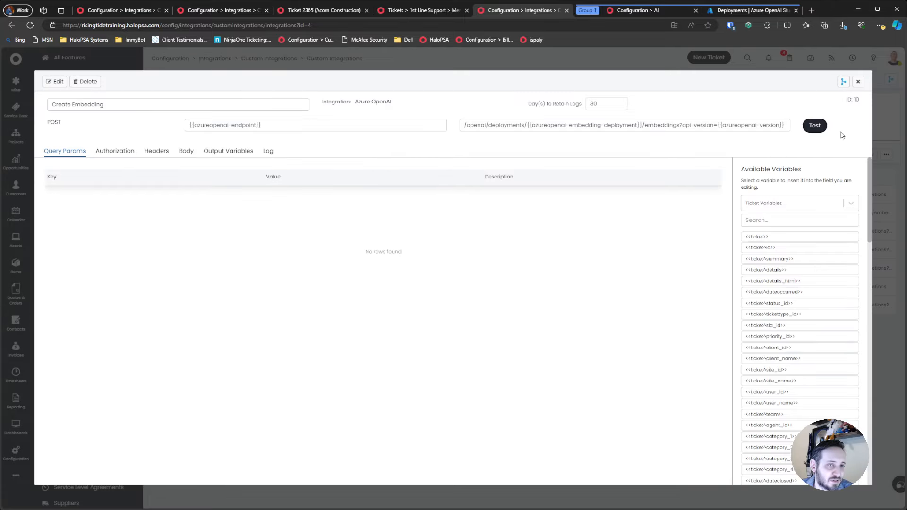
click(29, 26)
click(29, 26)
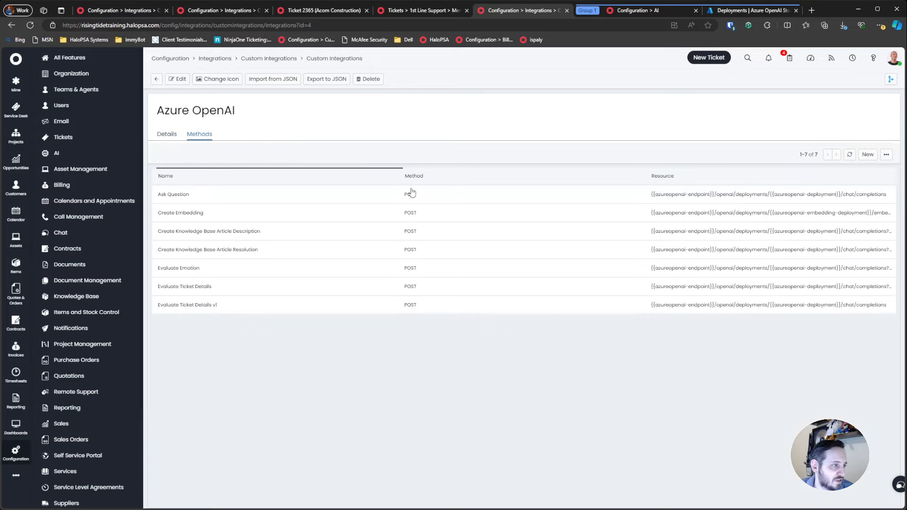
- Test the Create Embedding method with ticket ID 2162, check the returned AzureOpenAIVector values and close the method
click(208, 213)
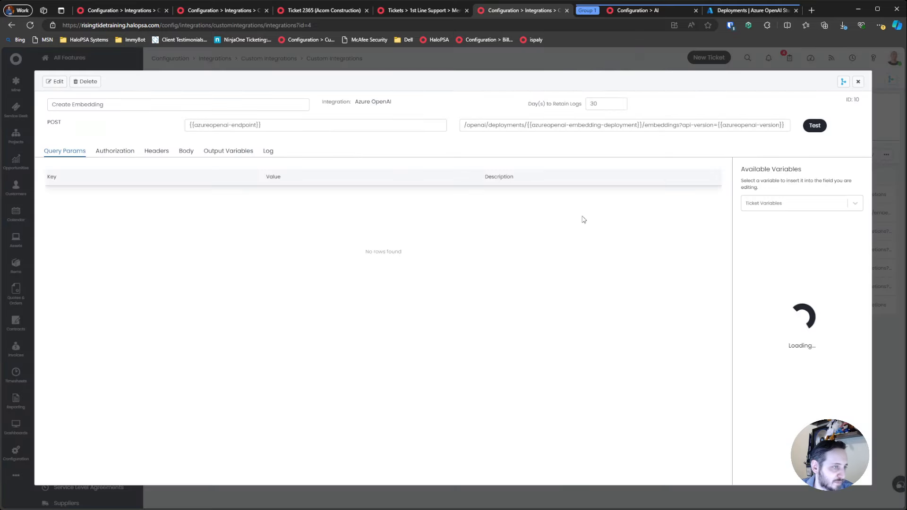
click(815, 125)
click(517, 221)
text(21)
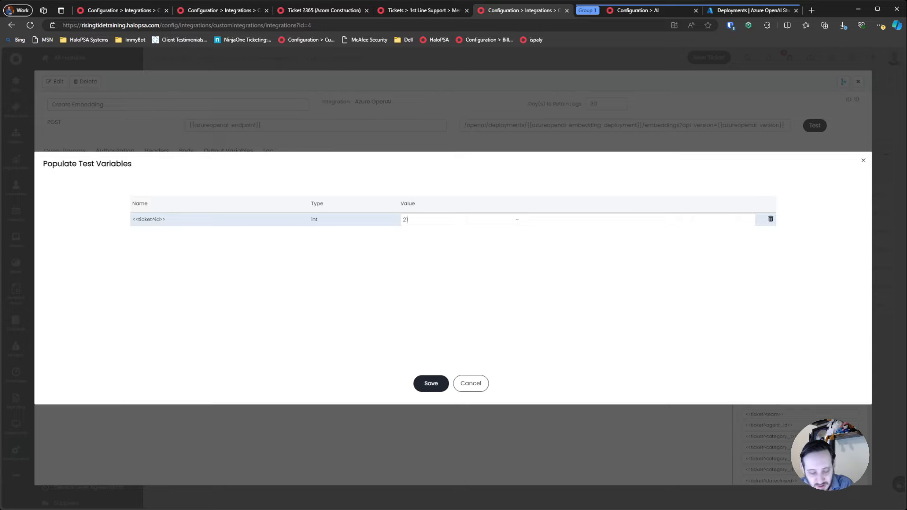
text(62)
click(435, 388)
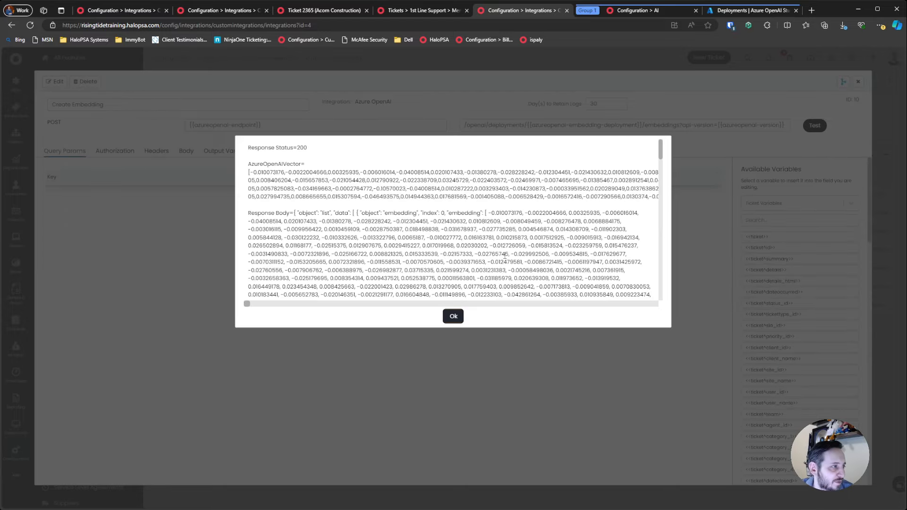
drag(248, 172, 640, 195)
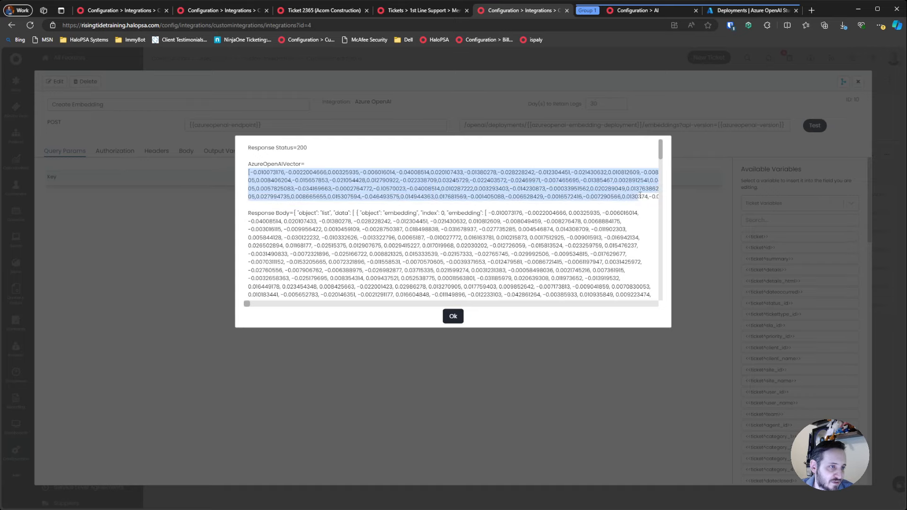
click(451, 316)
click(809, 130)
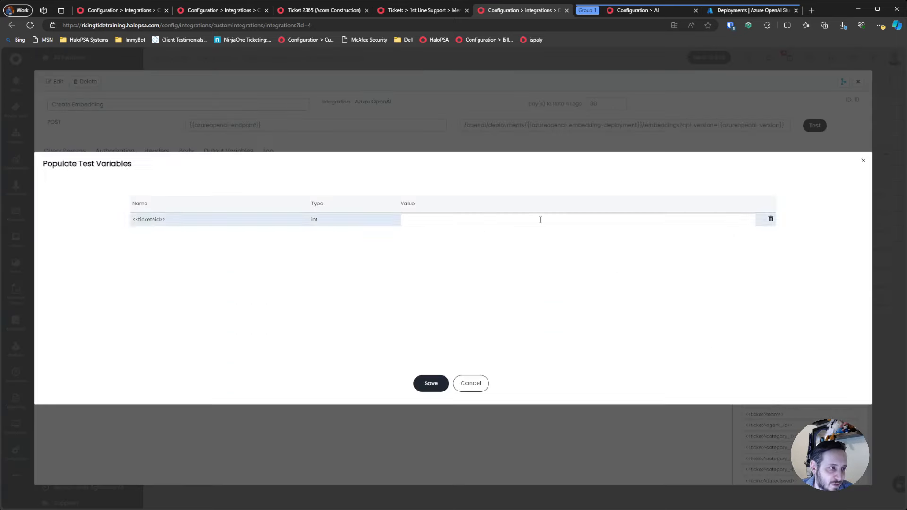
click(481, 381)
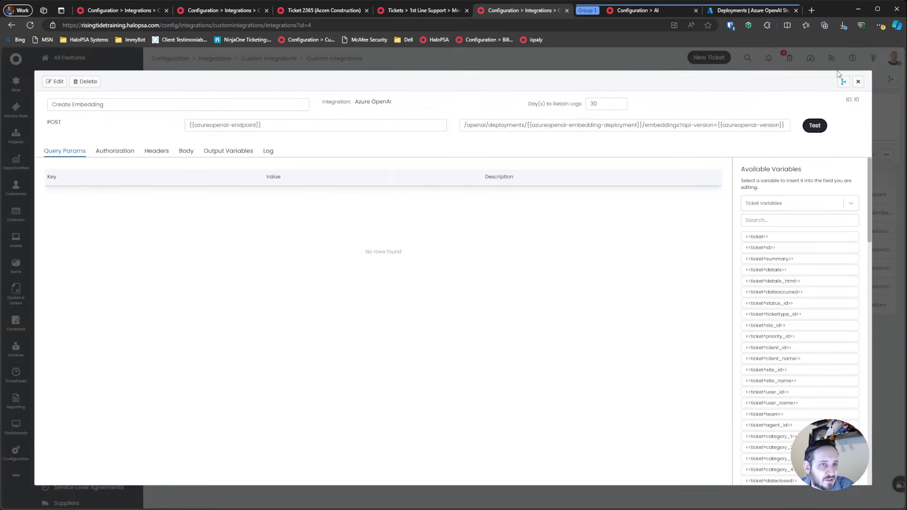
click(857, 81)
- Test the Ask Question method with ticket ID 2188 and action ID 7, and close the method
click(210, 192)
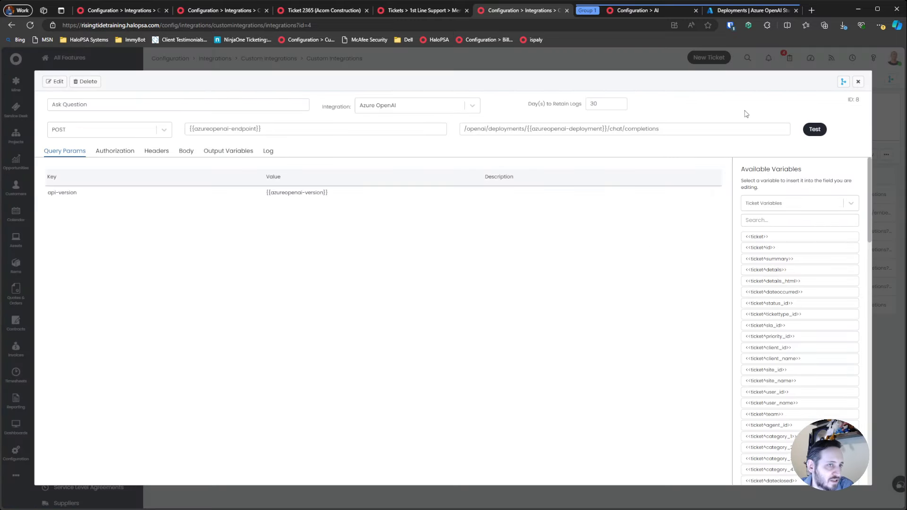
click(814, 129)
text(2)
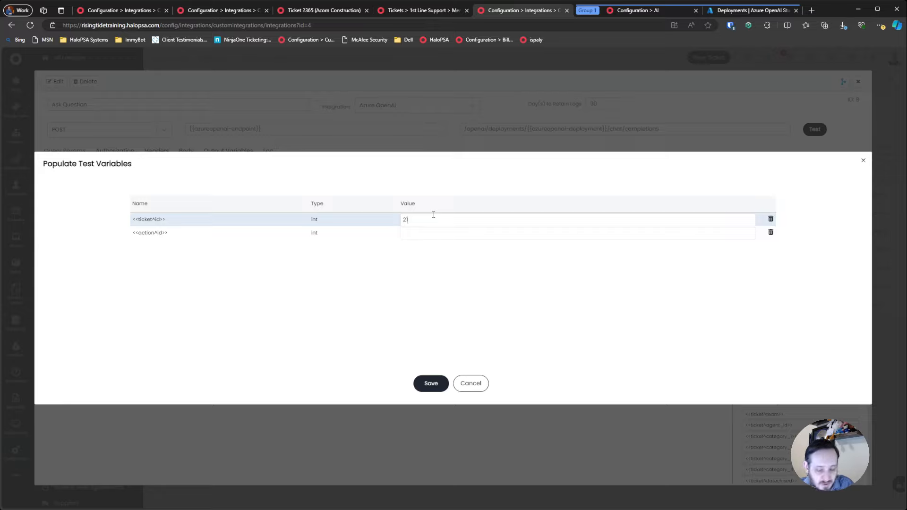
text(188)
click(443, 237)
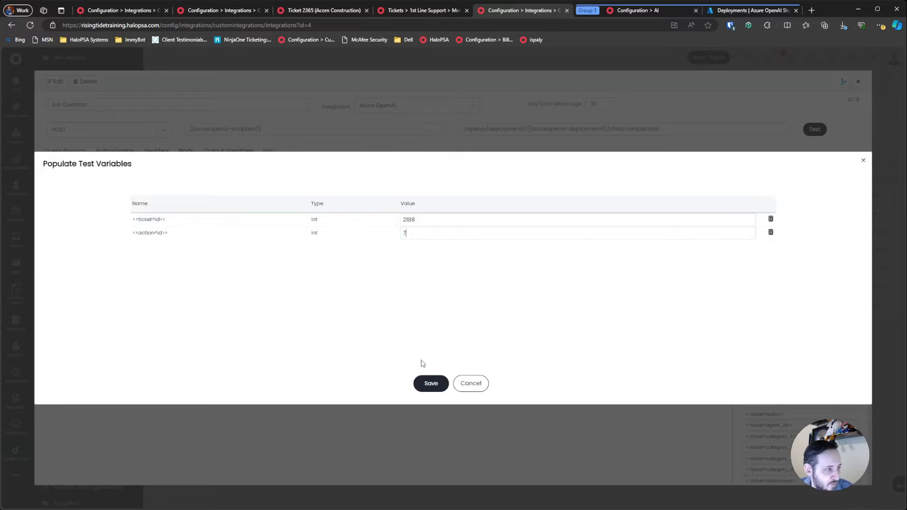
click(431, 383)
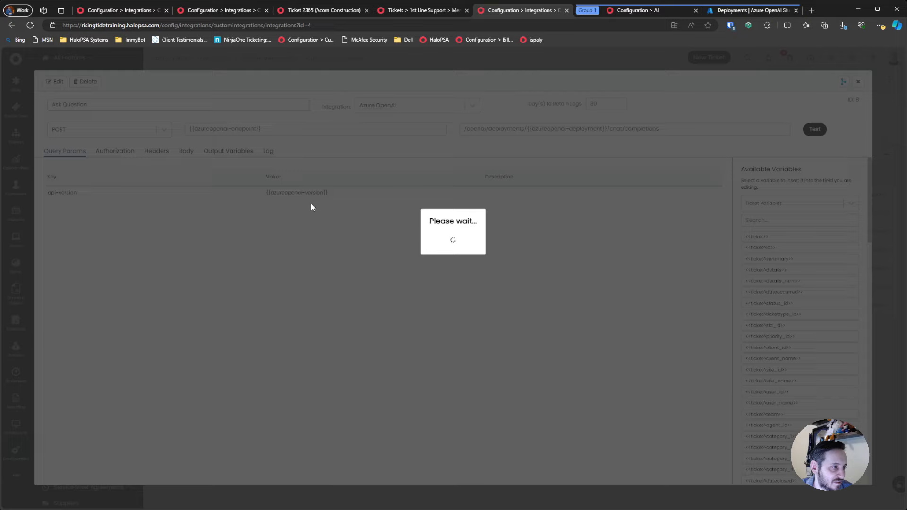
mouse_move(278, 186)
mouse_down()
mouse_move(576, 186)
mouse_move(279, 202)
mouse_up()
click(453, 294)
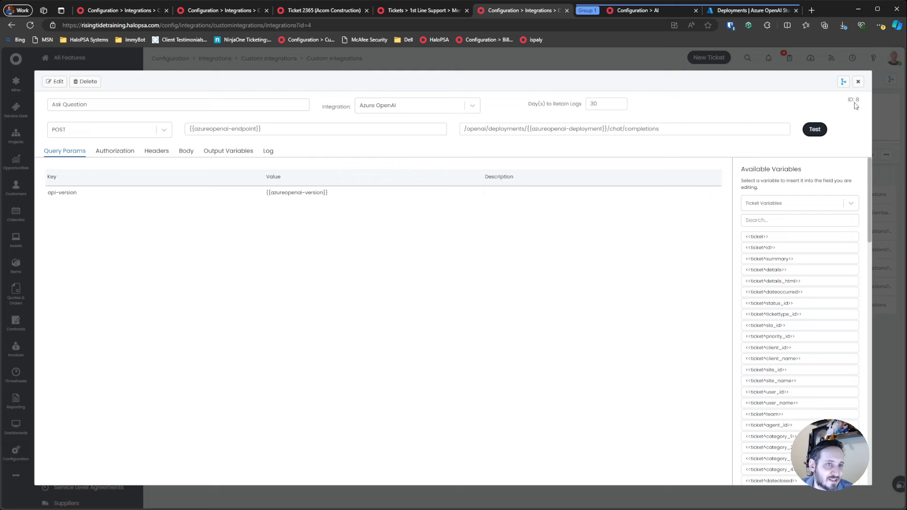
click(858, 82)
- Review the endpoint, API key, API version and default deployment names in the AI configuration
click(642, 16)
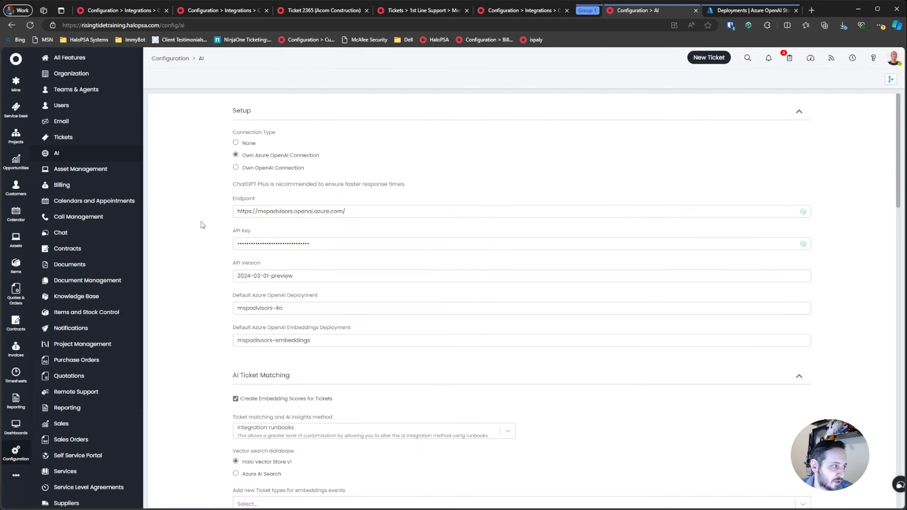
drag(225, 303, 335, 314)
drag(203, 329, 331, 349)
click(223, 336)
drag(214, 191, 331, 270)
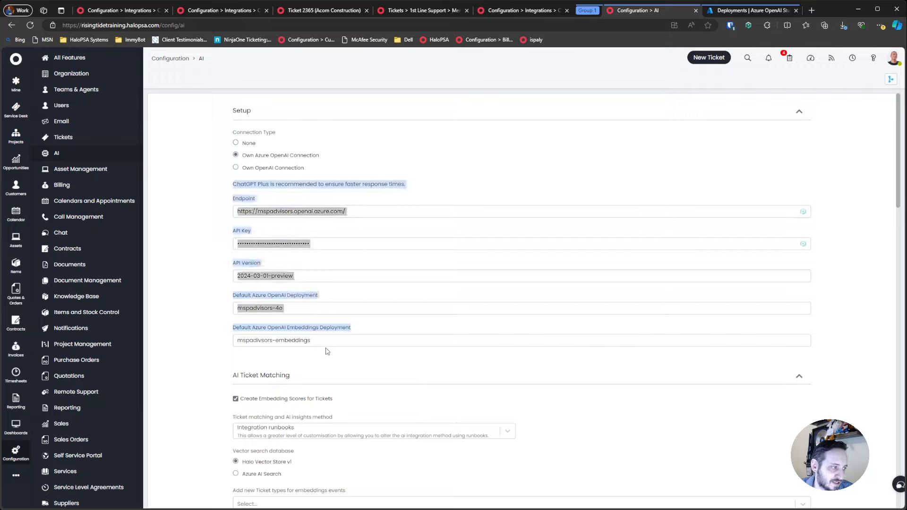
click(221, 289)
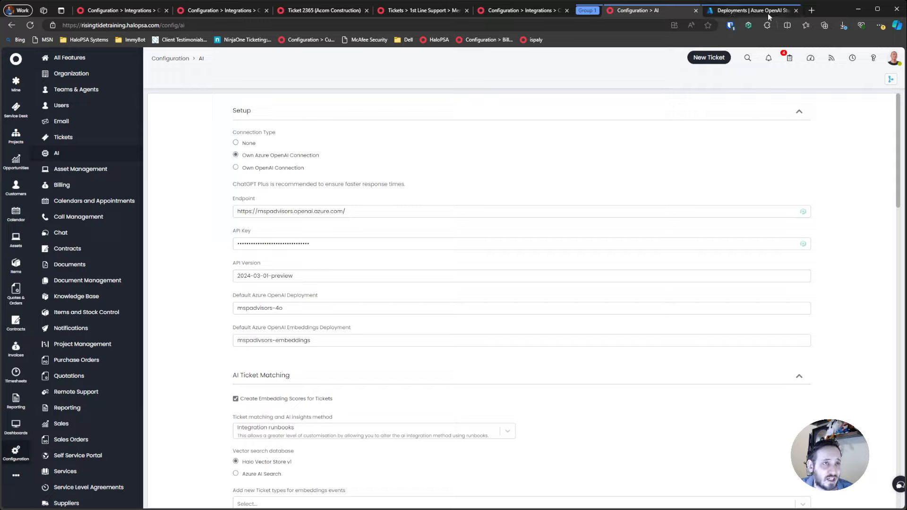
- Examine the request, request data and processing log of ticket 2365's entry in the Azure OpenAI Insights runbook
click(515, 11)
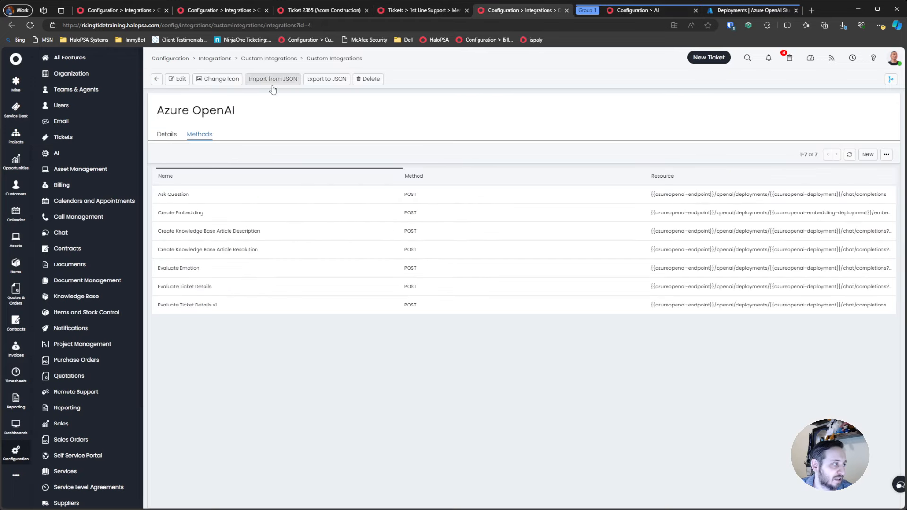
click(636, 11)
click(480, 13)
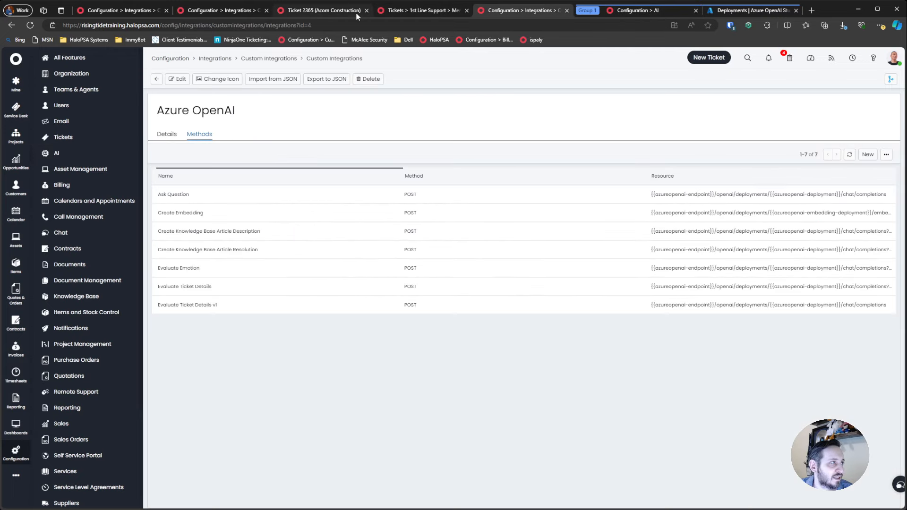
click(307, 11)
click(208, 9)
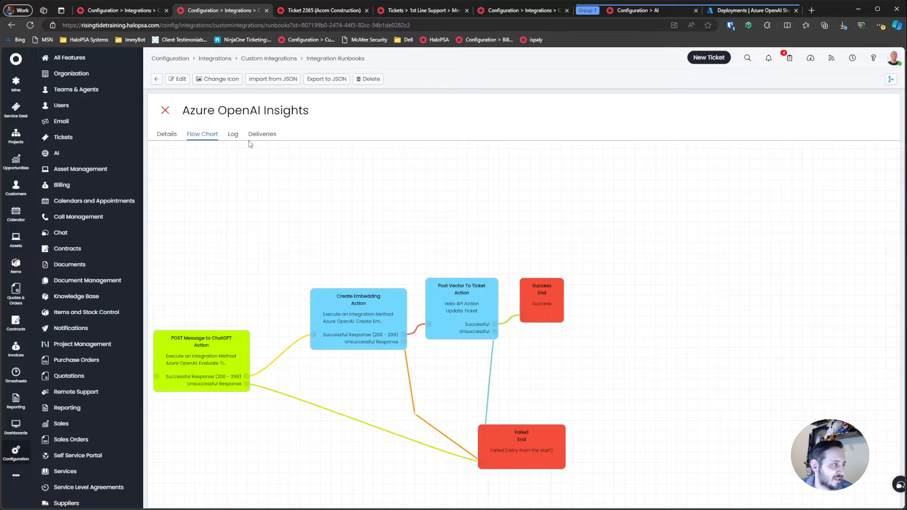
click(230, 137)
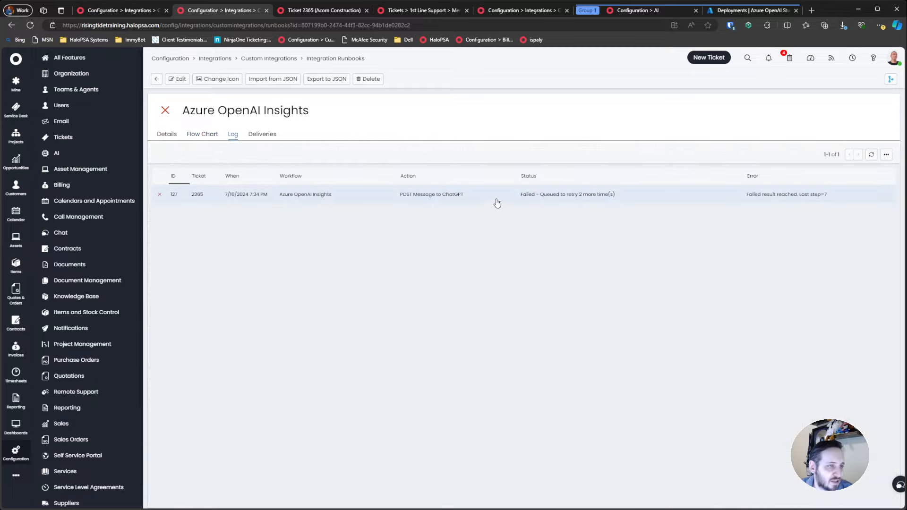
click(481, 198)
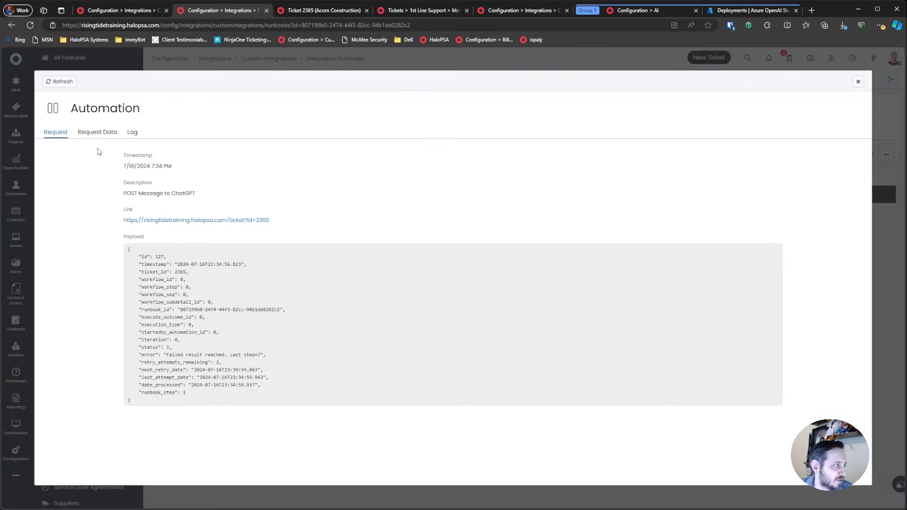
click(96, 134)
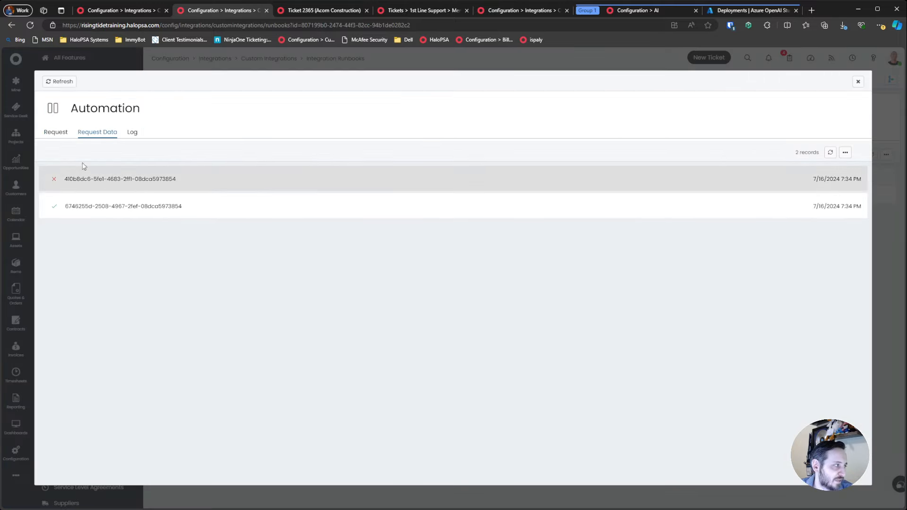
click(64, 133)
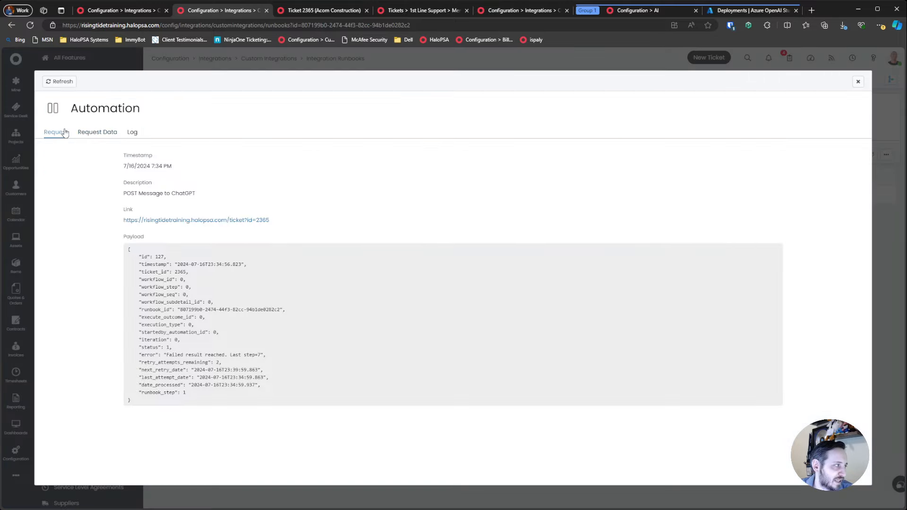
click(92, 132)
click(132, 133)
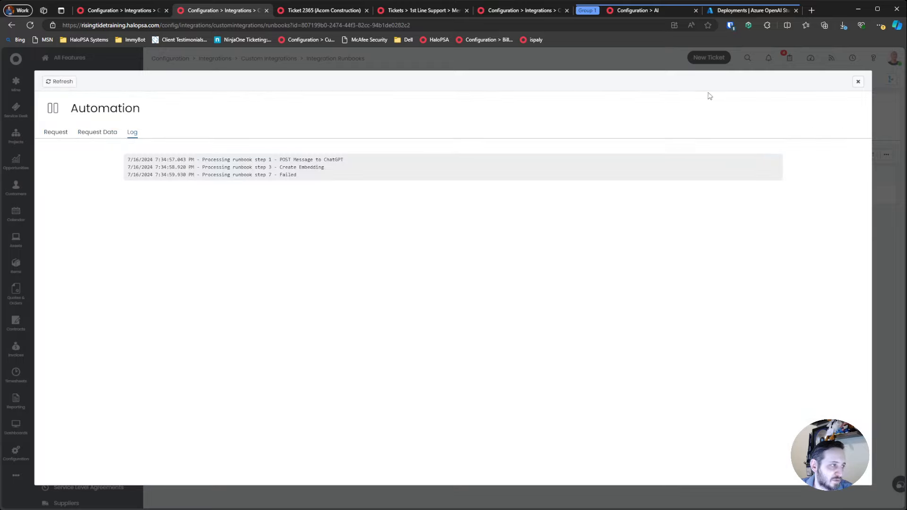
click(858, 82)
- Go to ticket 2365 and open the configuration of its Incident ticket type
click(202, 135)
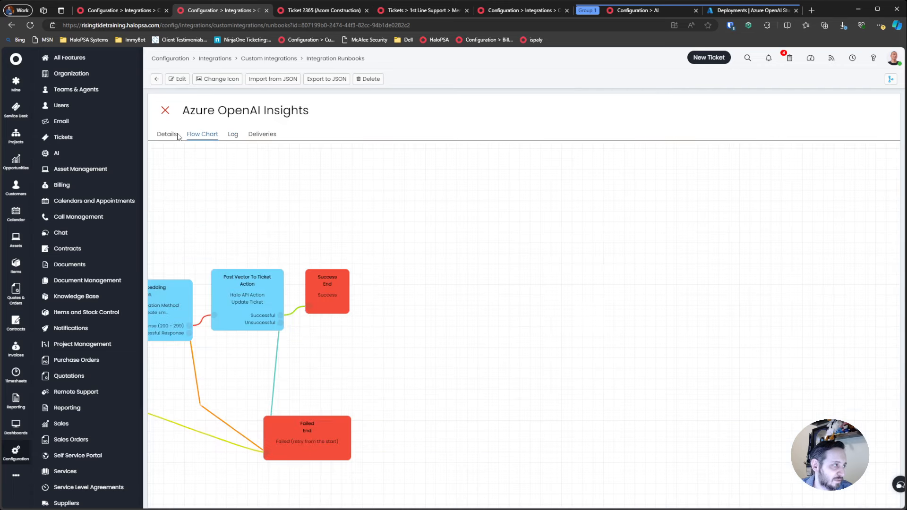
click(512, 13)
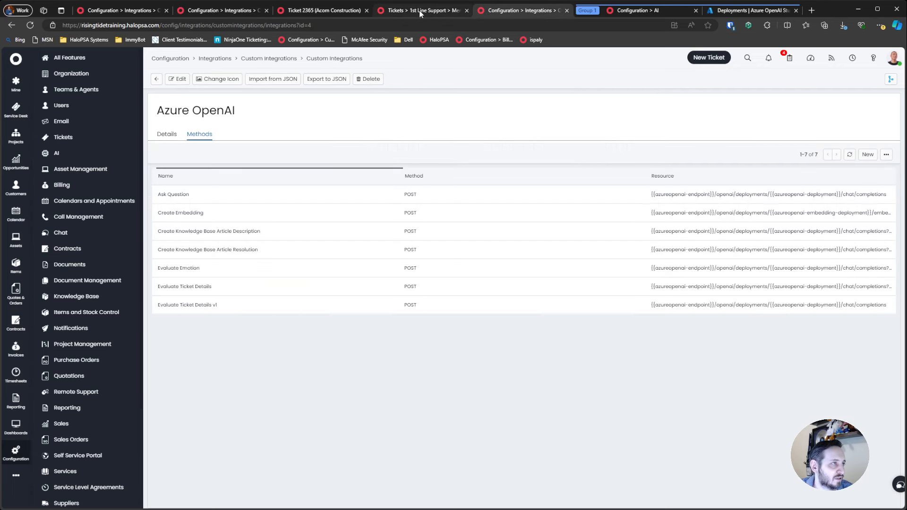
click(419, 10)
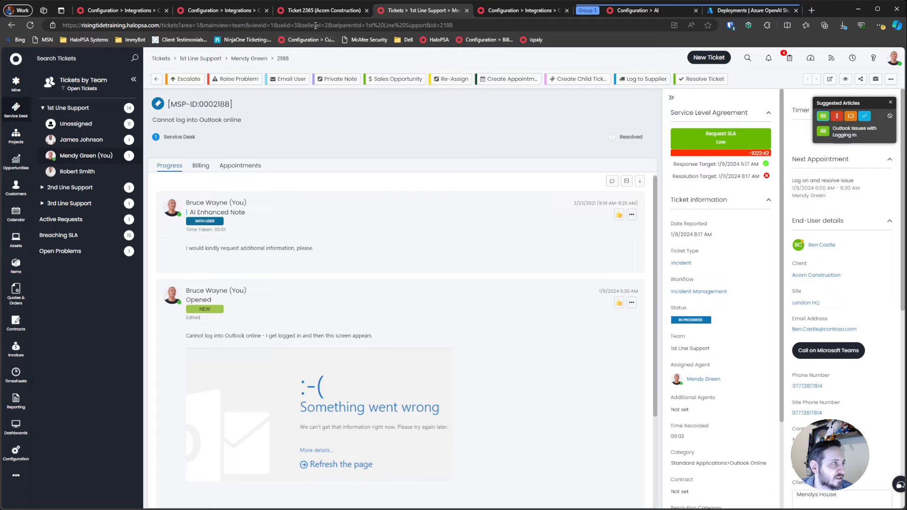
click(317, 10)
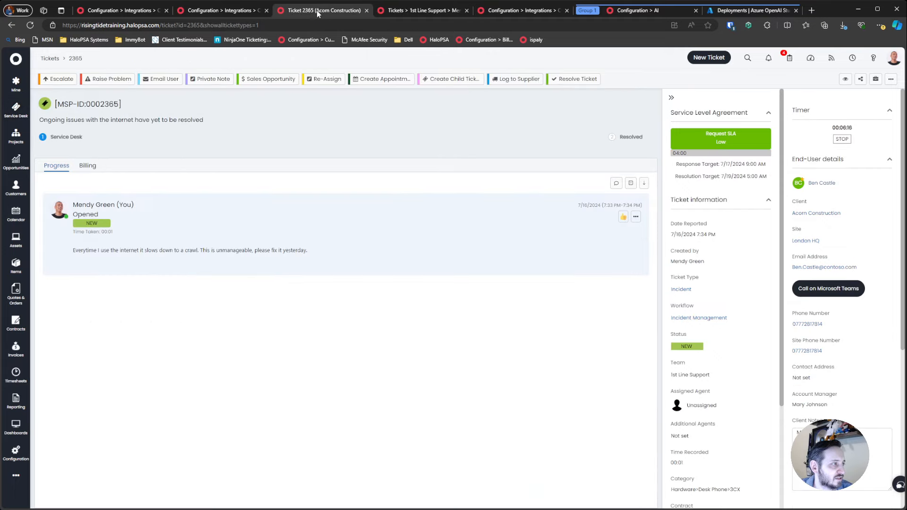
click(681, 290)
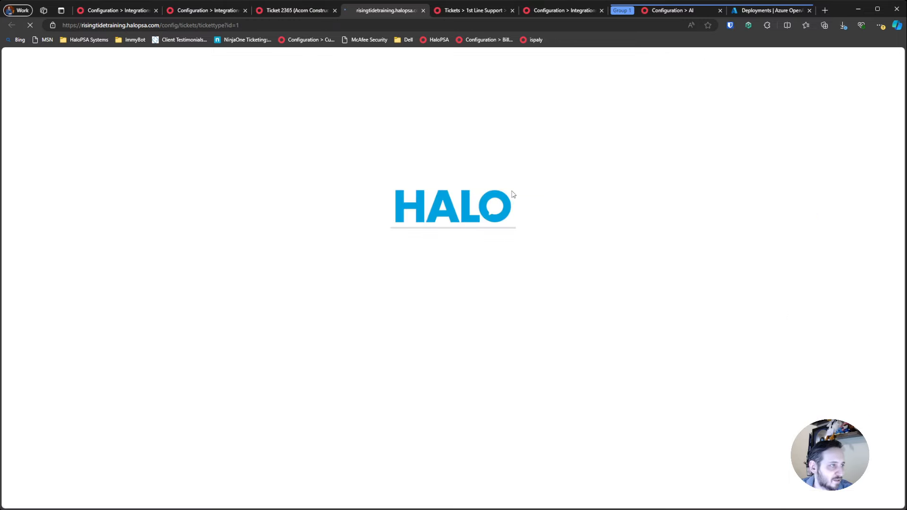
- Enable the Automations tab and the AI suggestions tab on the Incident ticket type's agent ticket details form and save
click(201, 142)
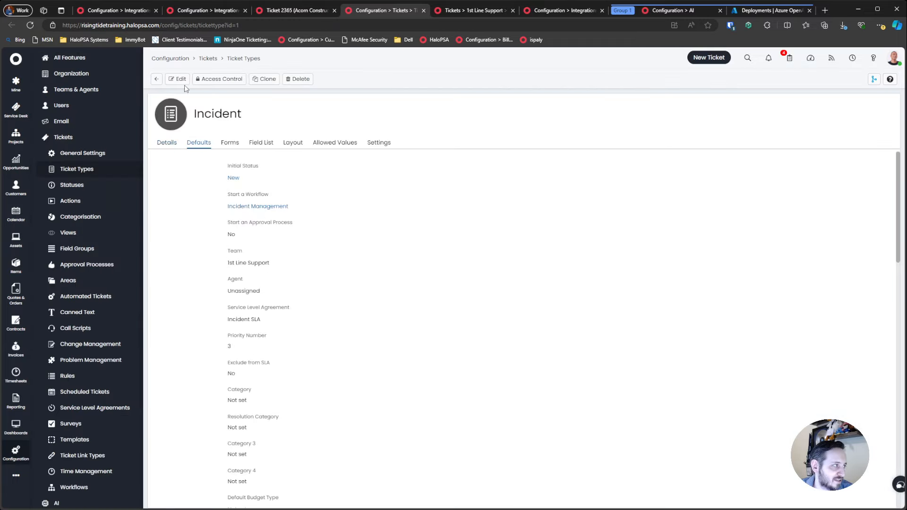
click(178, 80)
click(228, 142)
scroll(218, 223, down, 6)
scroll(217, 224, down, 10)
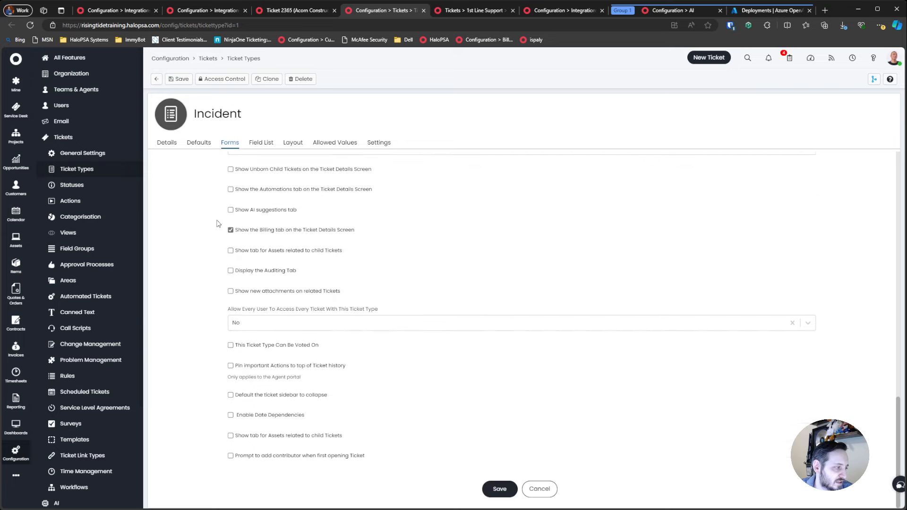
scroll(201, 226, up, 3)
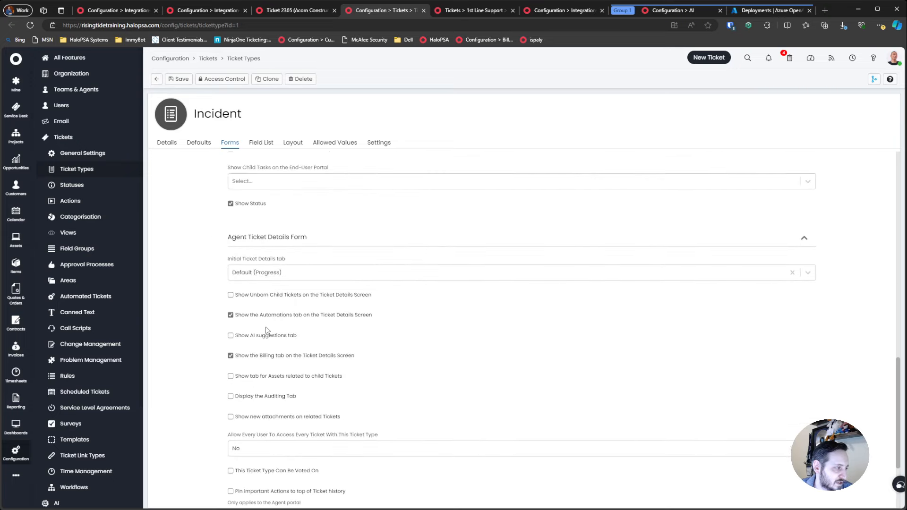
click(259, 336)
click(243, 315)
drag(325, 337, 207, 323)
click(176, 79)
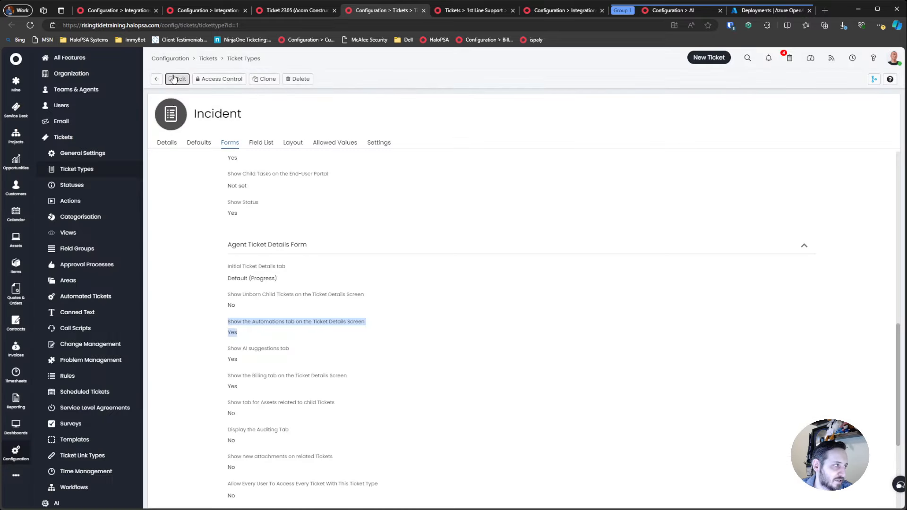
- Enable displaying the Auditing tab on the Incident ticket type's agent ticket details form and save
click(174, 79)
scroll(189, 313, down, 3)
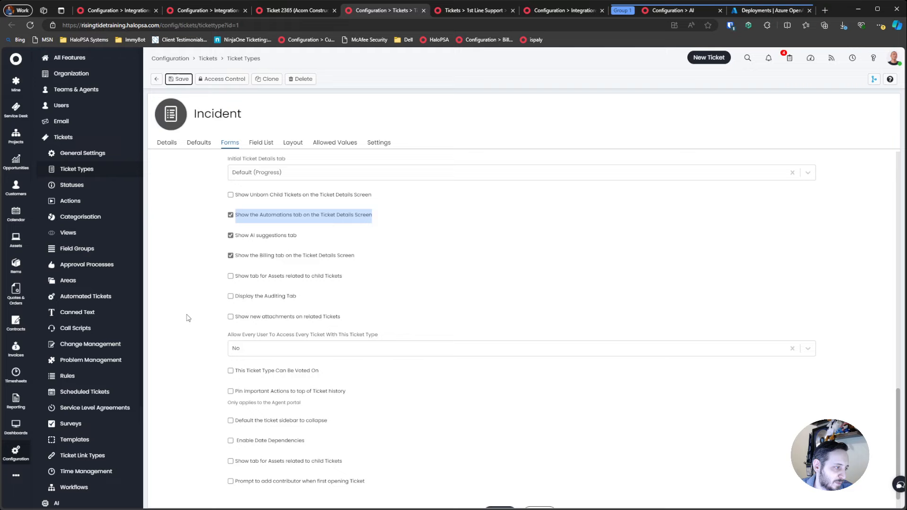
click(179, 79)
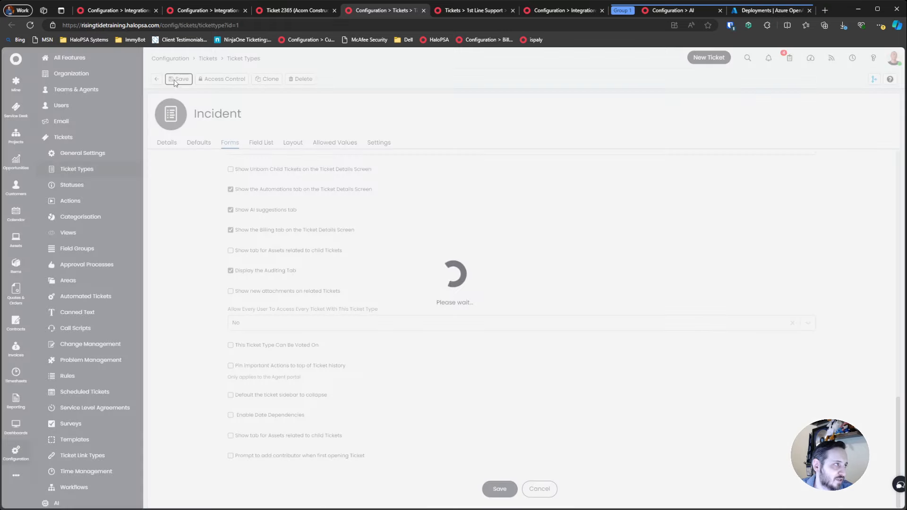
- Reload ticket 2365 and inspect its automation entries for the AI Insights and Azure OpenAI Insights runbooks
click(286, 10)
click(30, 25)
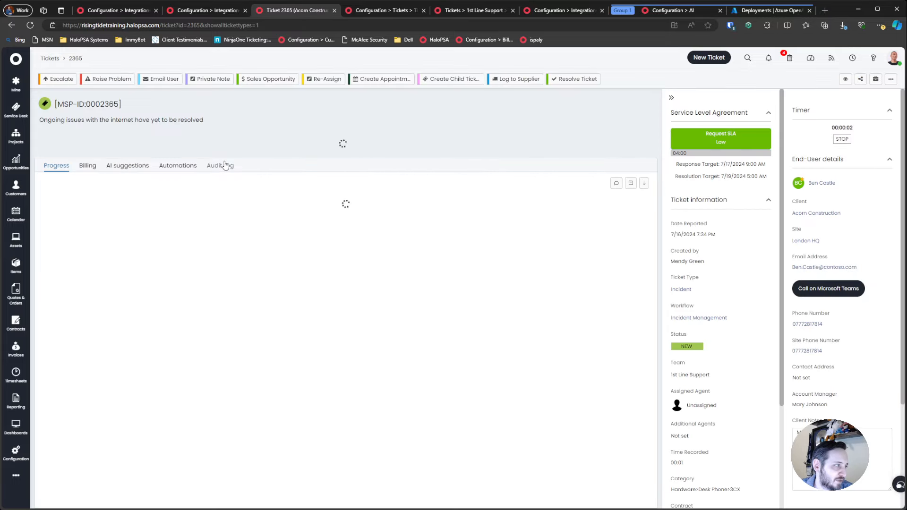
click(178, 165)
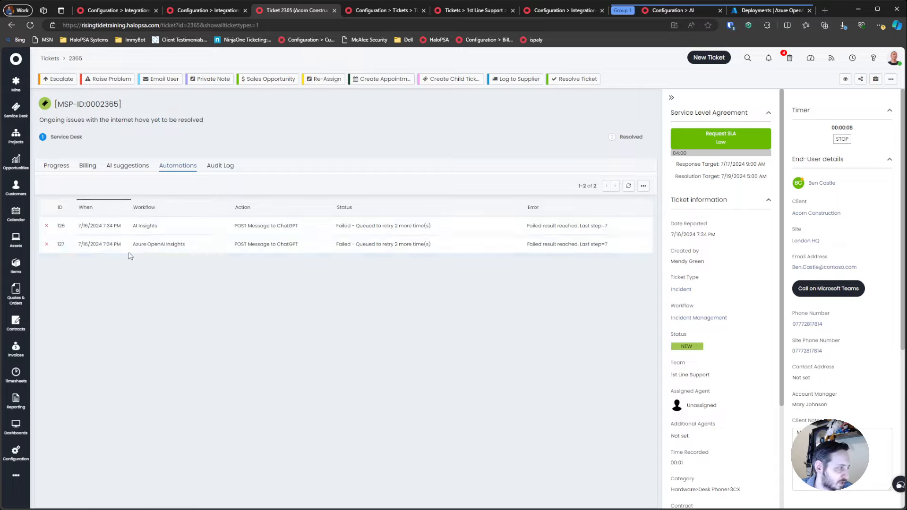
click(336, 246)
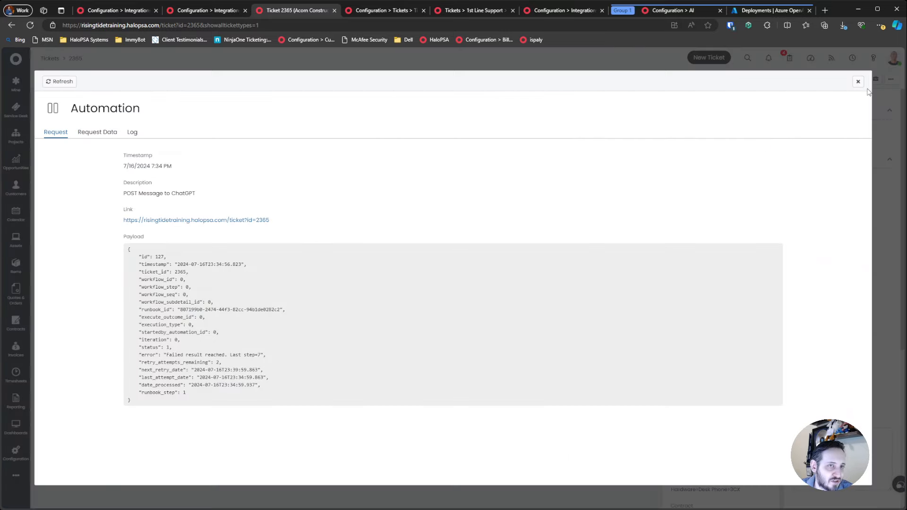
click(858, 81)
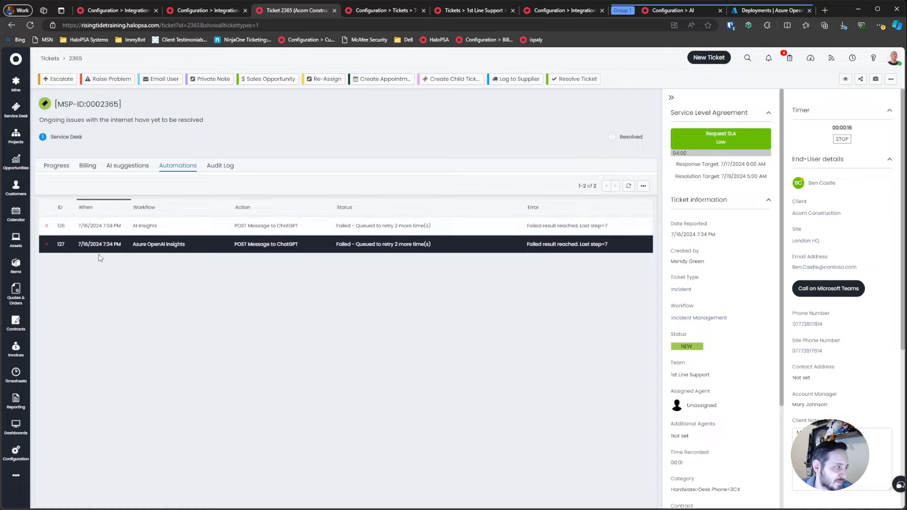
click(155, 228)
click(858, 82)
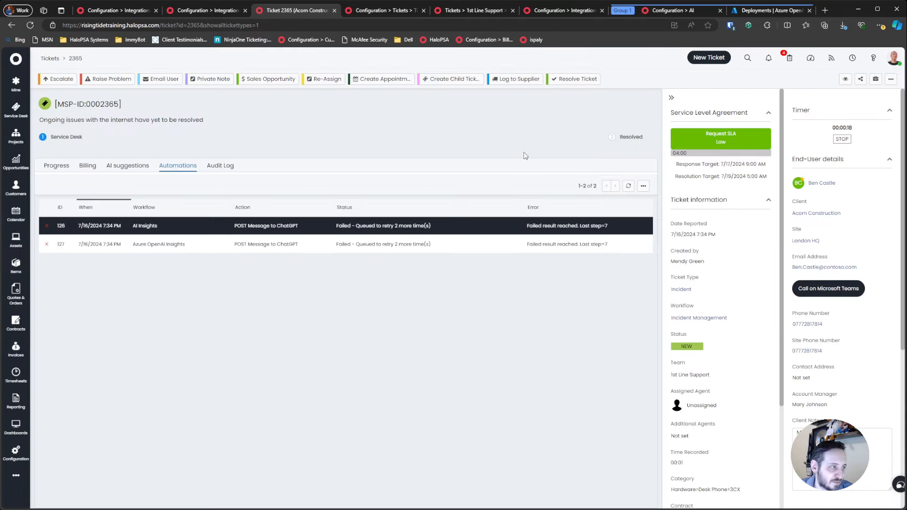
click(374, 239)
click(859, 81)
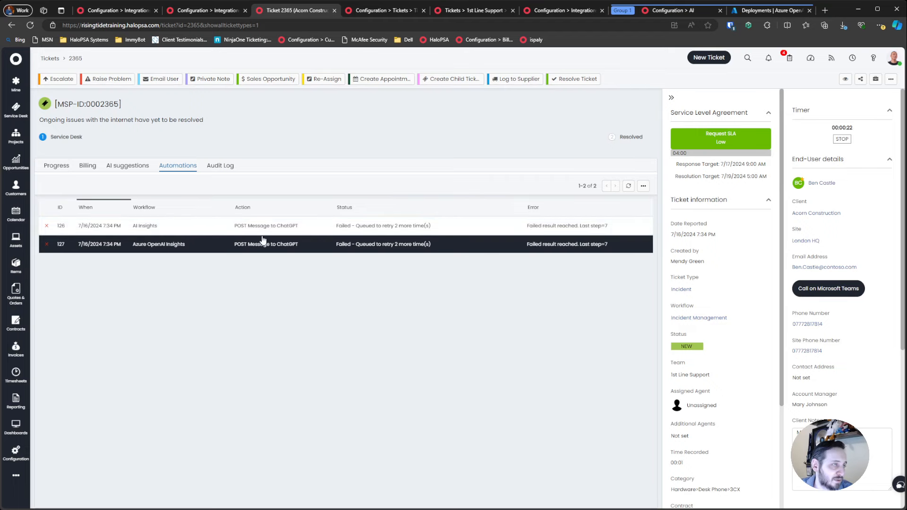
- Return to the integration runbooks list and open the AI Insights runbook
click(564, 10)
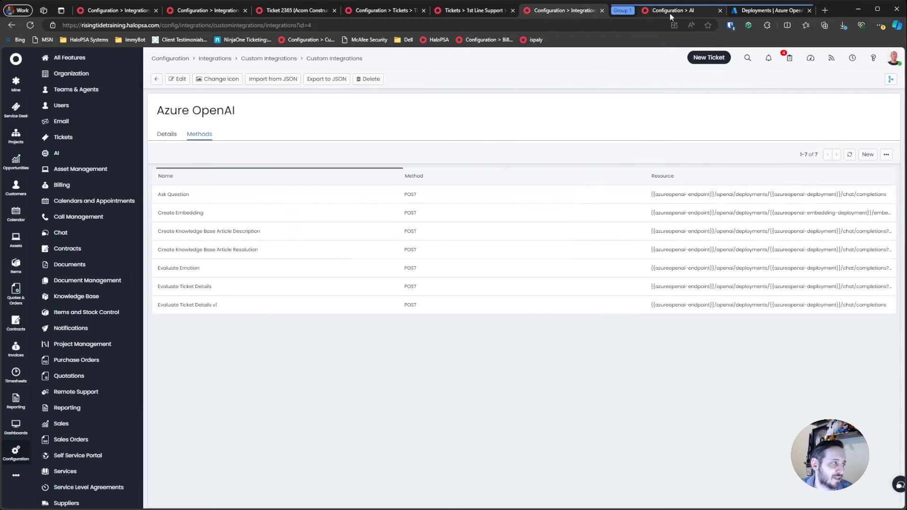
click(157, 79)
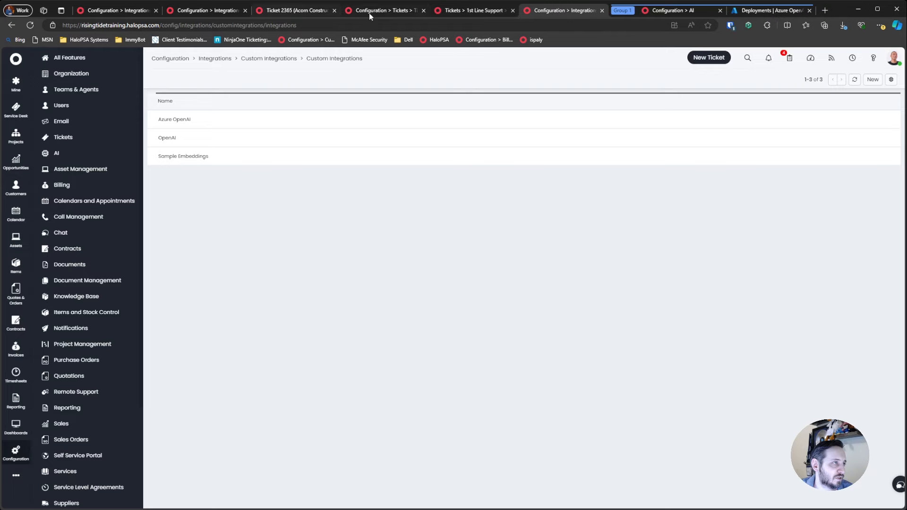
click(286, 11)
click(228, 9)
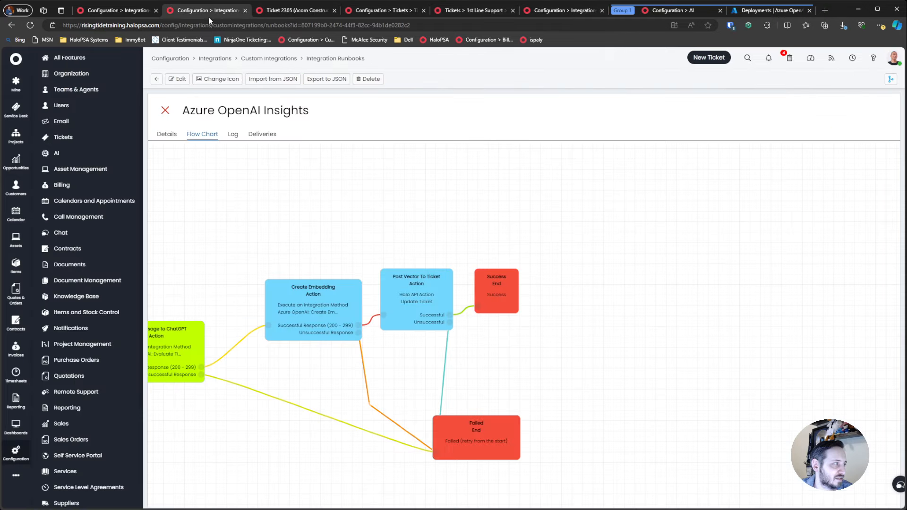
click(156, 80)
click(200, 119)
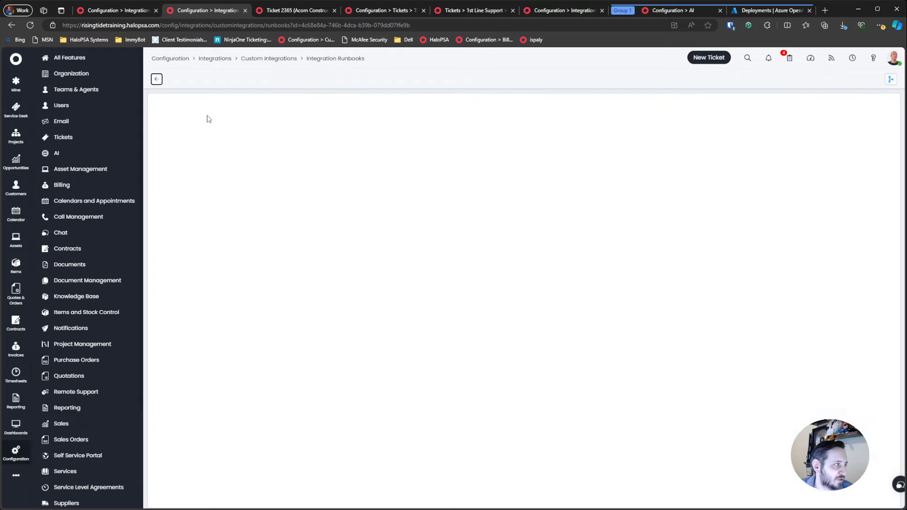
- Delete the New Ticket Logged event from the AI Insights runbook, disable the runbook and save it
click(178, 80)
scroll(246, 262, down, 3)
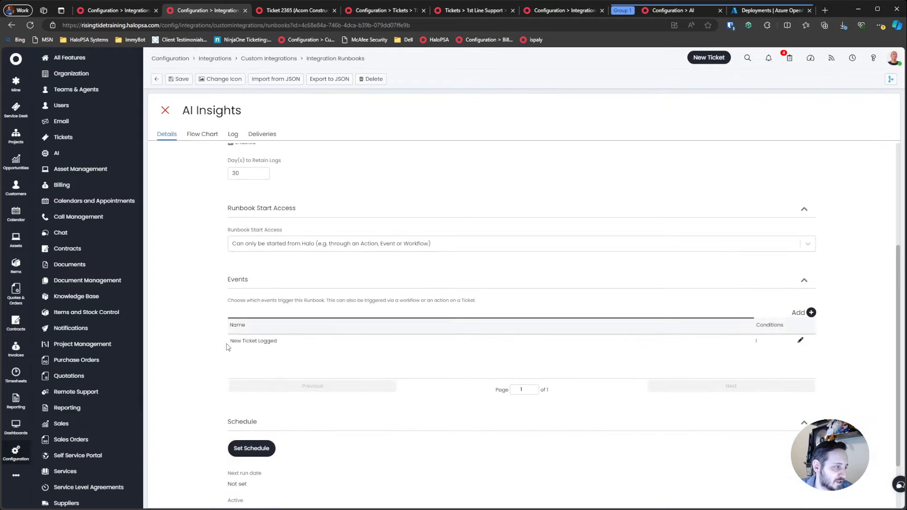
drag(227, 344, 401, 345)
click(799, 340)
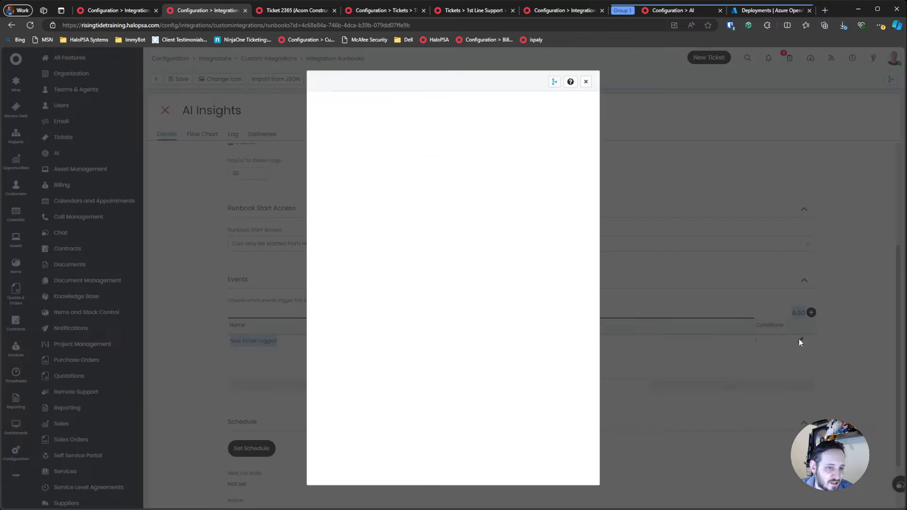
drag(362, 216, 480, 227)
click(358, 83)
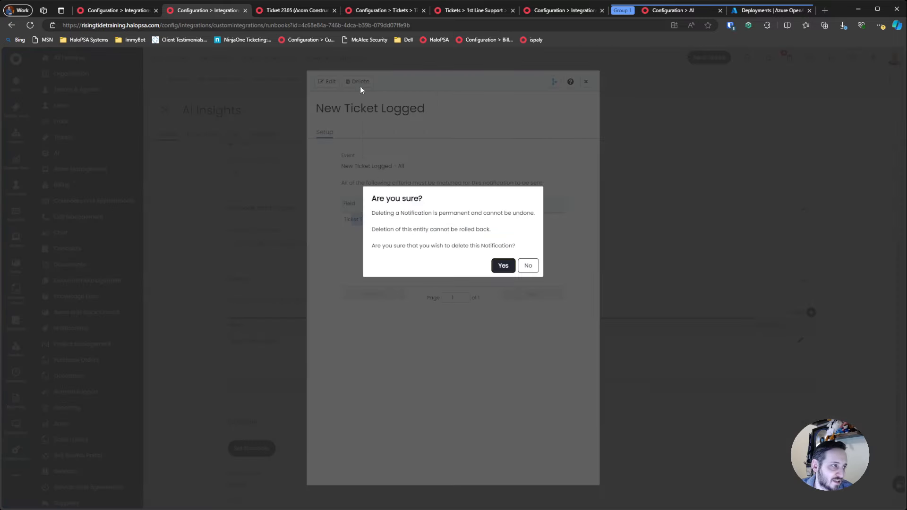
click(508, 265)
scroll(301, 217, up, 3)
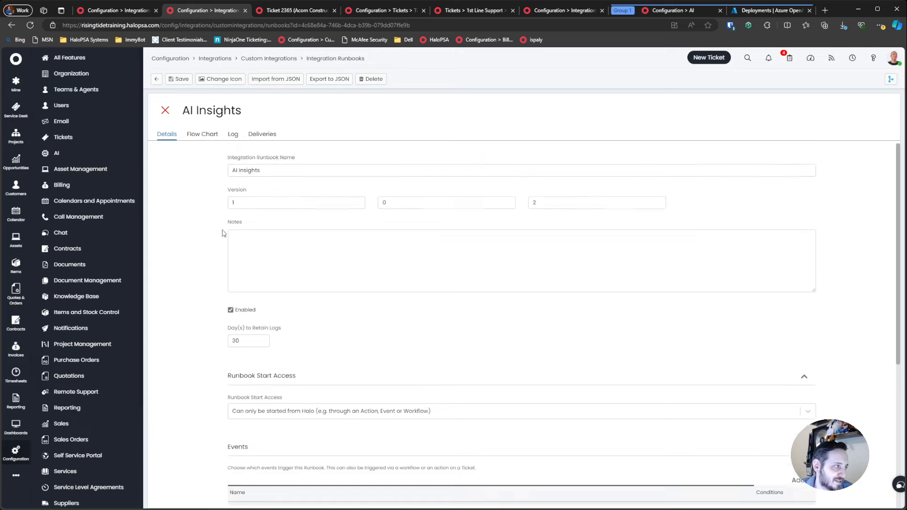
click(179, 79)
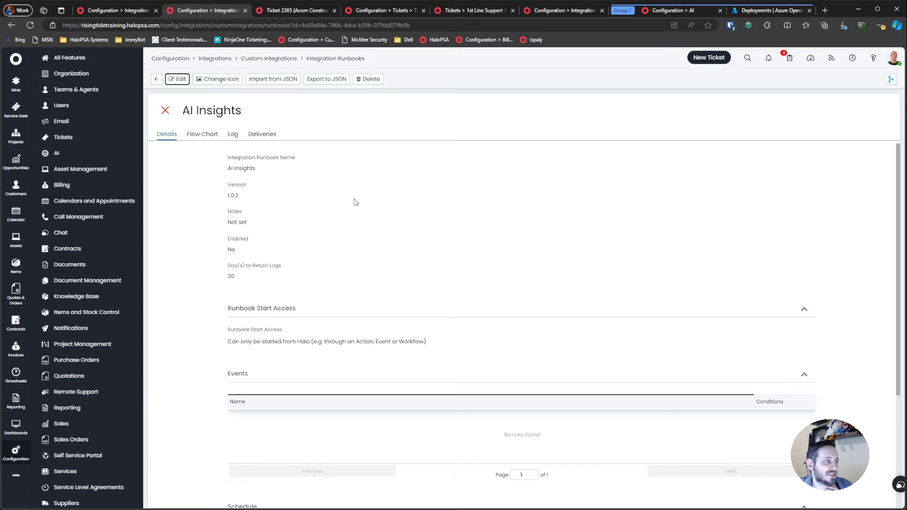
- Review the opening description of ticket 2365 and clone the ticket
click(294, 10)
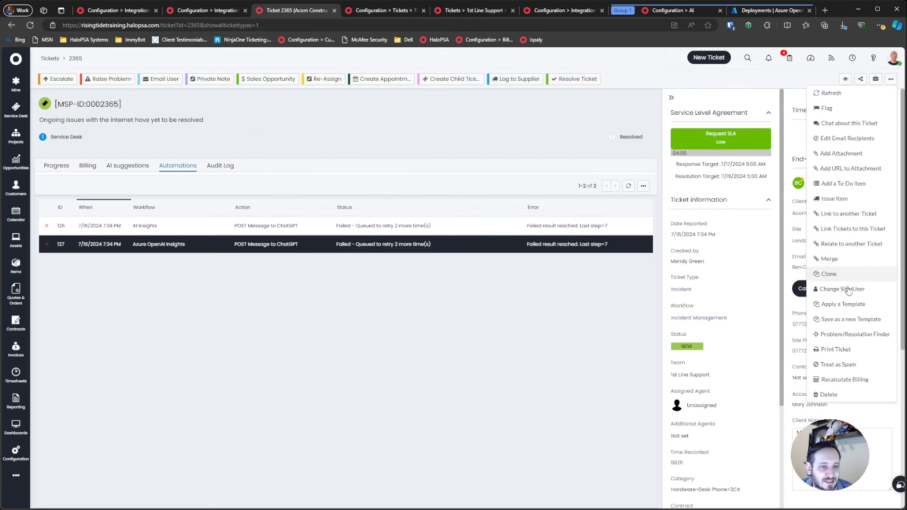
click(55, 165)
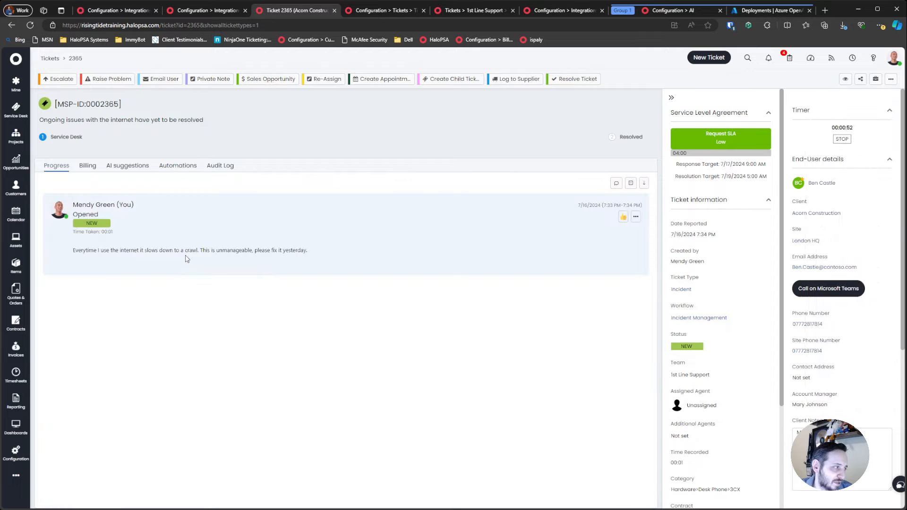
triple_click(189, 256)
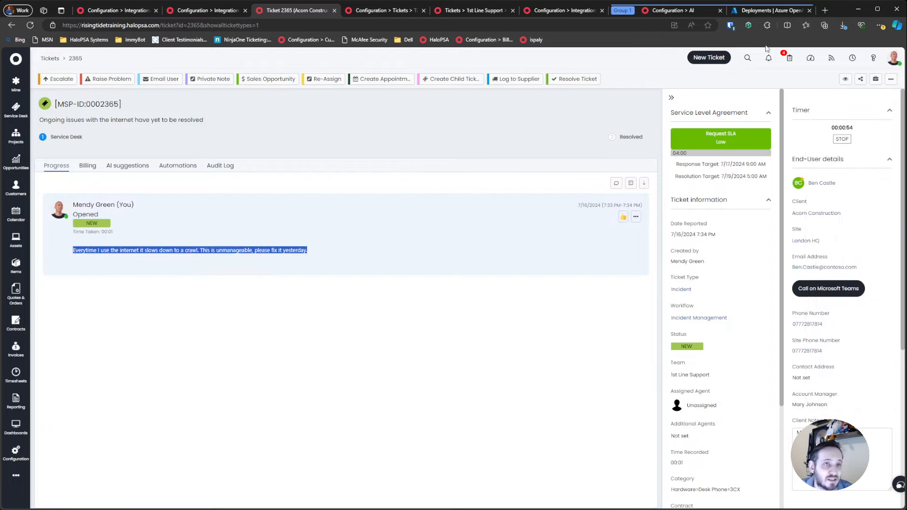
click(890, 78)
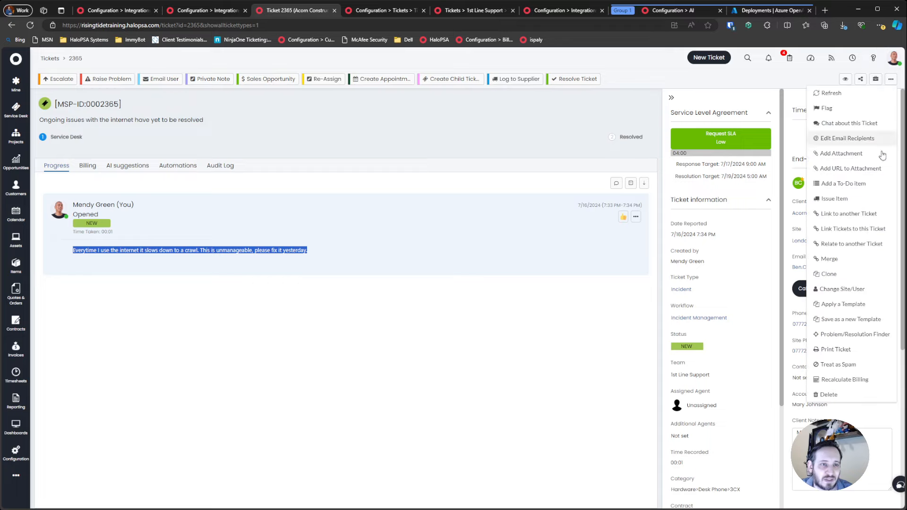
click(853, 274)
click(382, 287)
click(379, 264)
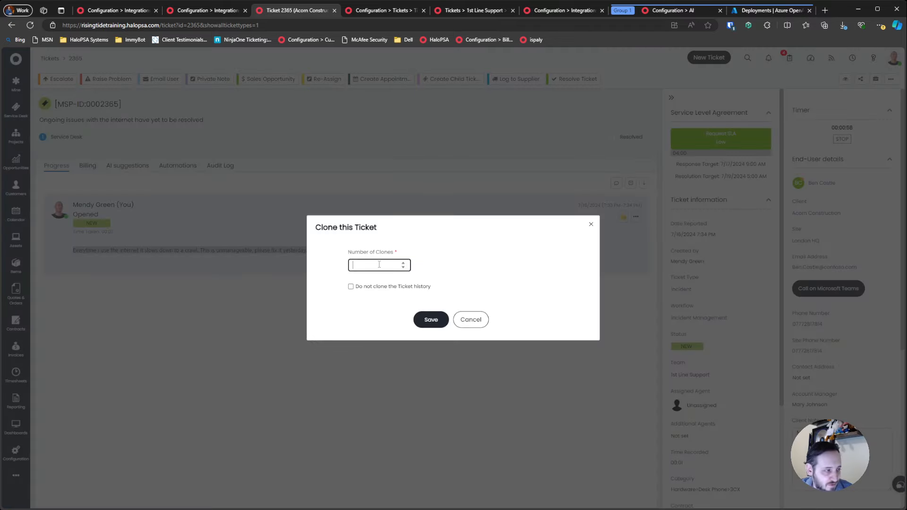
click(431, 319)
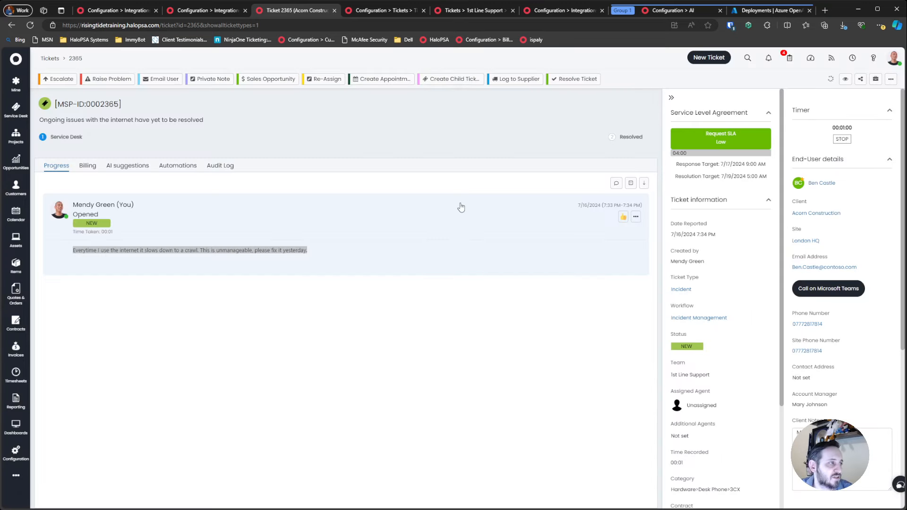
- Delete the original ticket 2365, confirming the deletion and submitting a reason for deleting
click(890, 79)
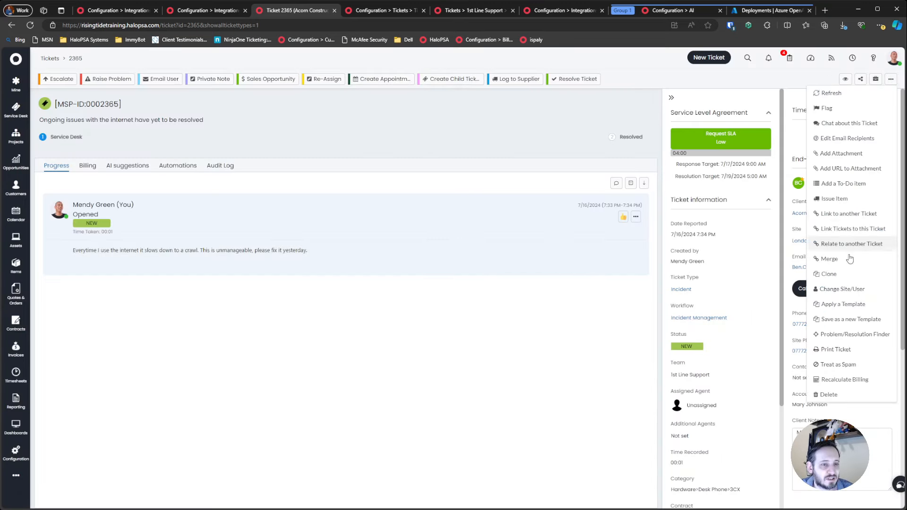
click(826, 396)
click(485, 249)
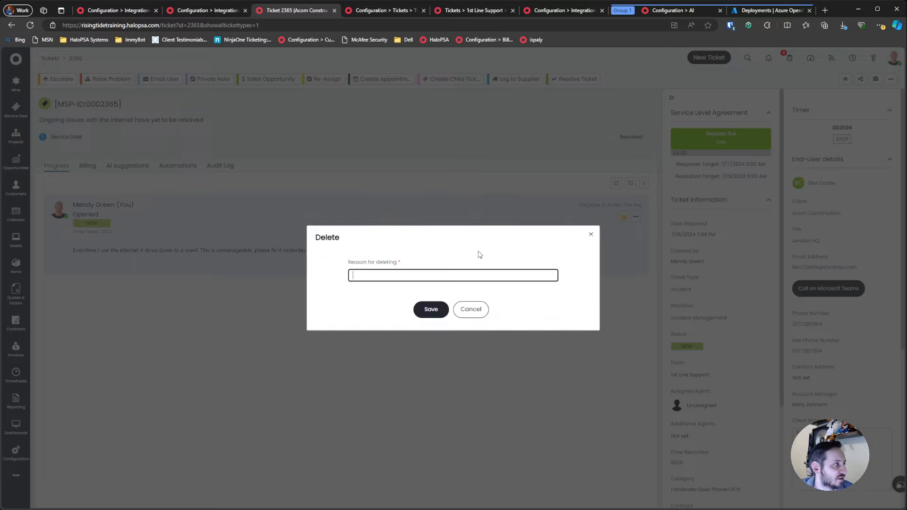
key(Return)
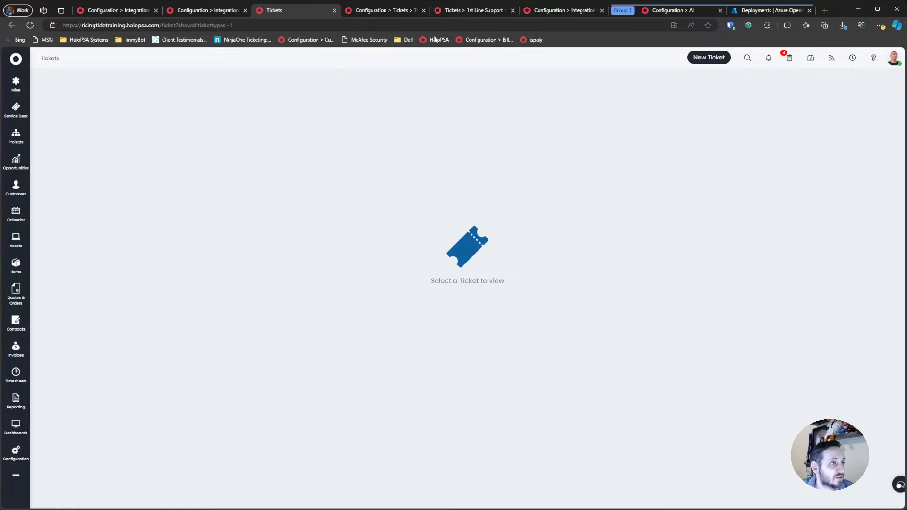
- Check the activity feed and list the open tickets of the 1st Line Support team in the service desk
click(831, 59)
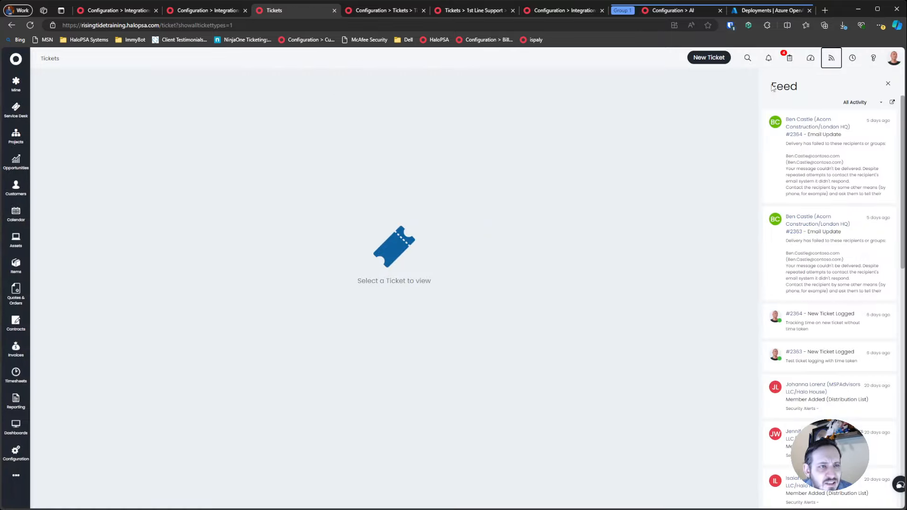
click(831, 59)
click(256, 25)
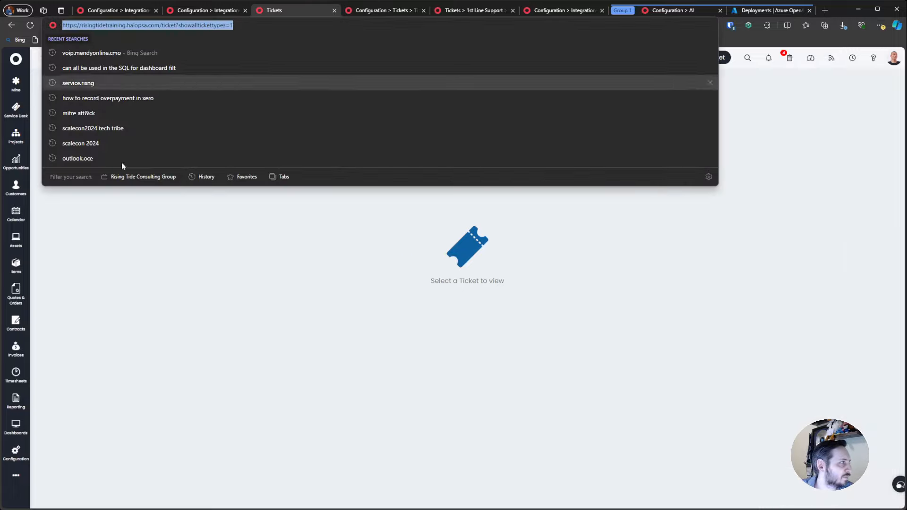
click(51, 148)
click(27, 112)
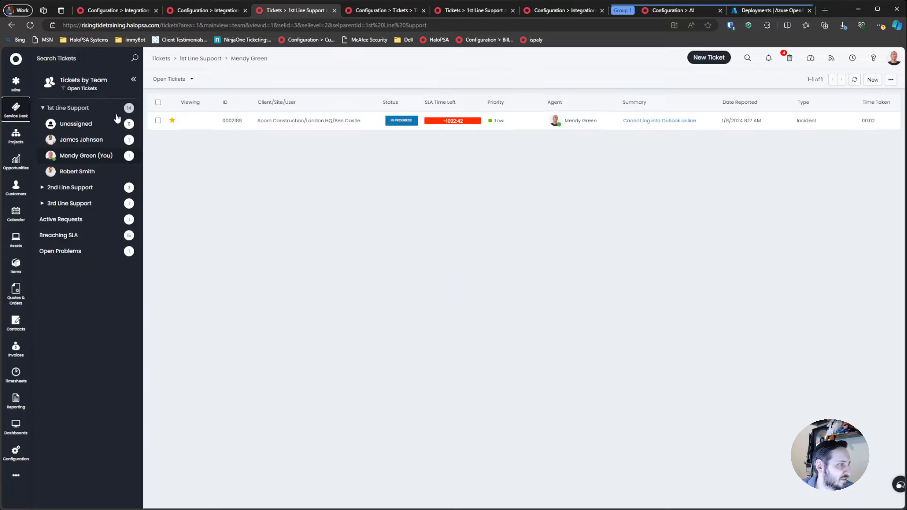
click(79, 110)
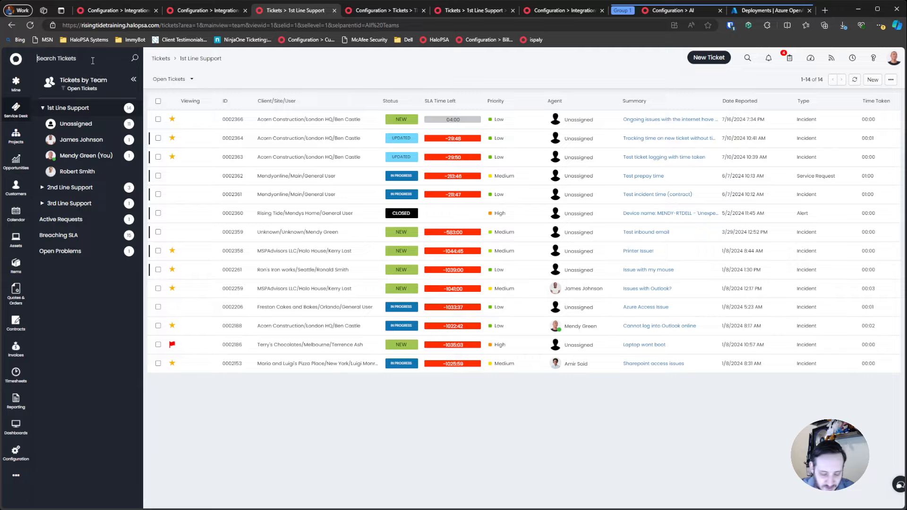
- Search the tickets for IDs 2365 and 2364, and view ticket 2364's progress history
text(2365)
key(Return)
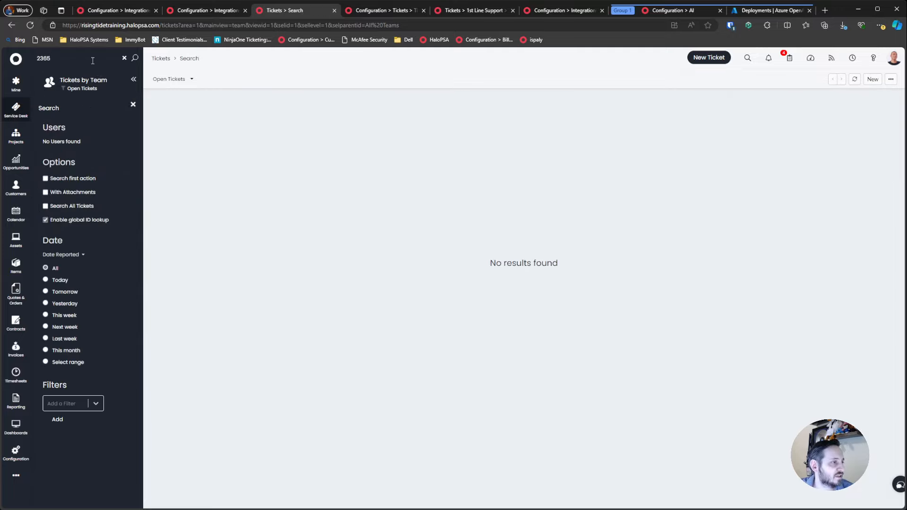
text(4)
key(Return)
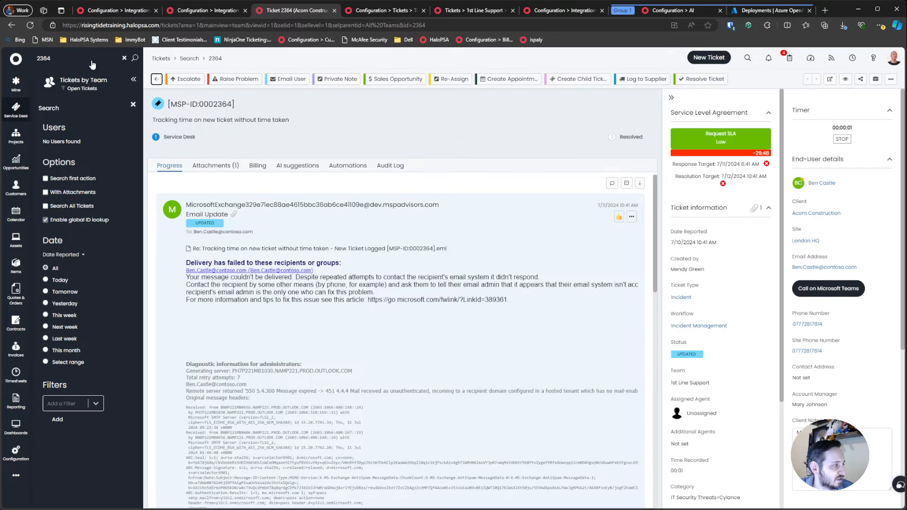
click(450, 209)
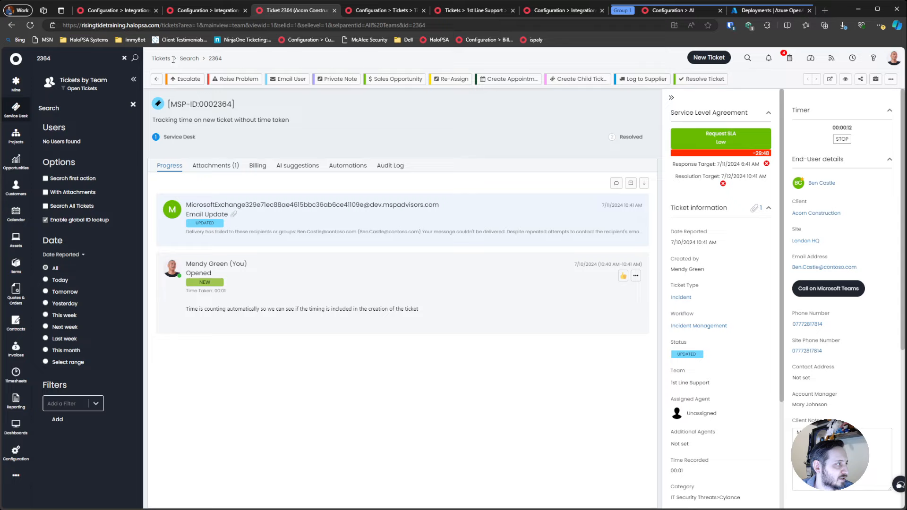
- Switch the service desk list to the All Tickets view with the All Tickets filter profile
click(99, 80)
click(66, 85)
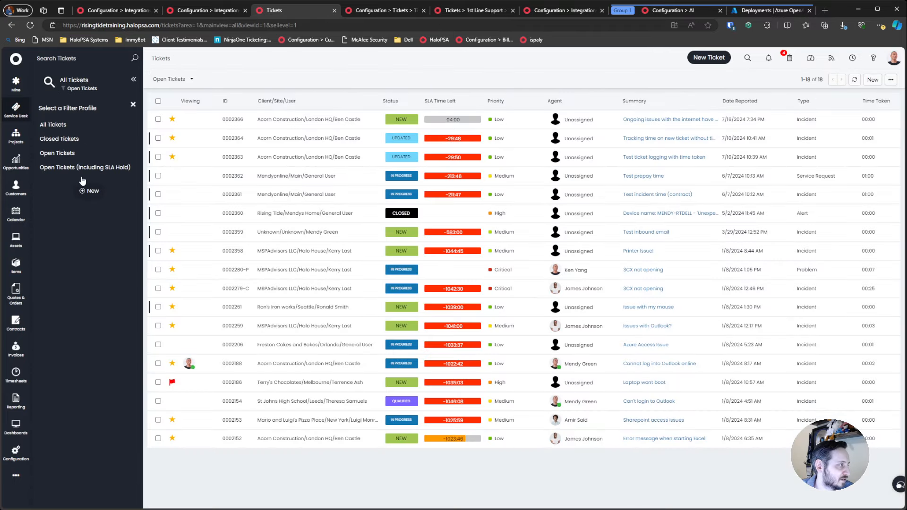
click(53, 125)
click(76, 229)
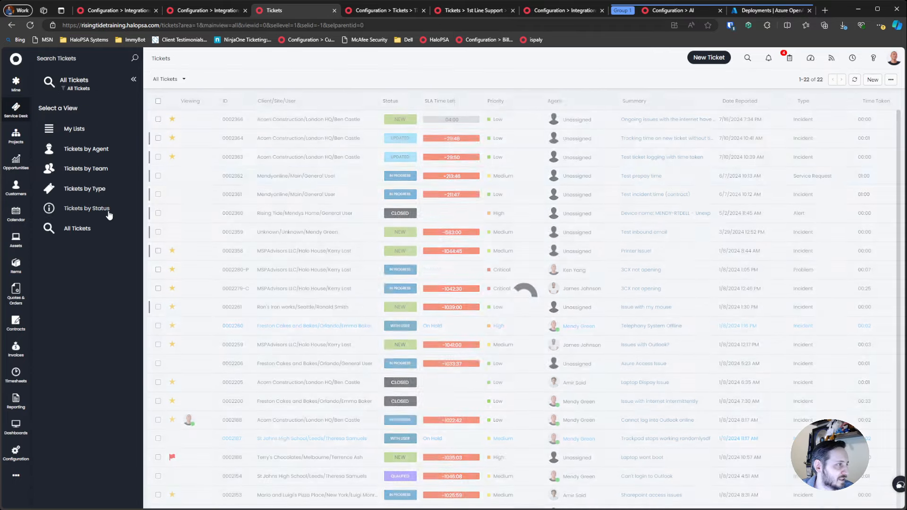
- Open ticket 2366 from the All Tickets list and view its automations history
click(293, 120)
click(292, 167)
click(673, 10)
click(386, 10)
click(310, 10)
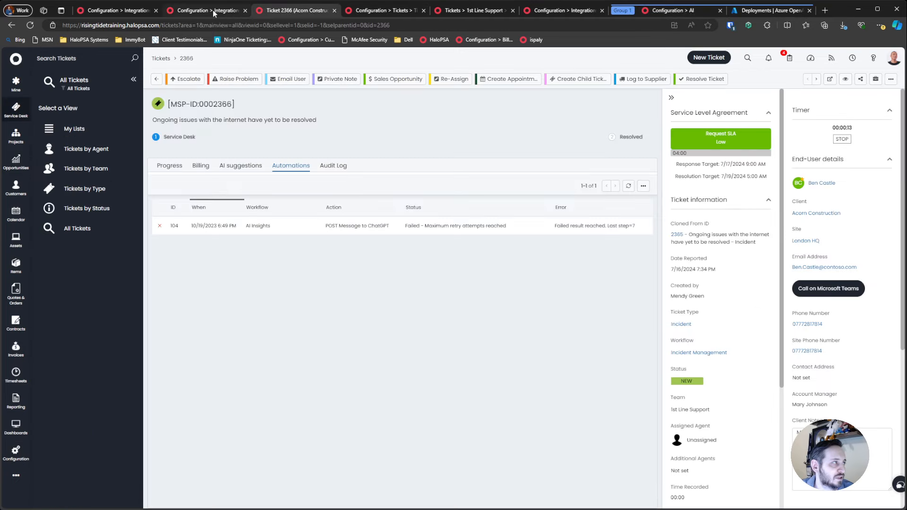
- Open the Azure OpenAI Insights runbook in the integration runbooks, refresh its log and review its details
click(213, 10)
click(156, 79)
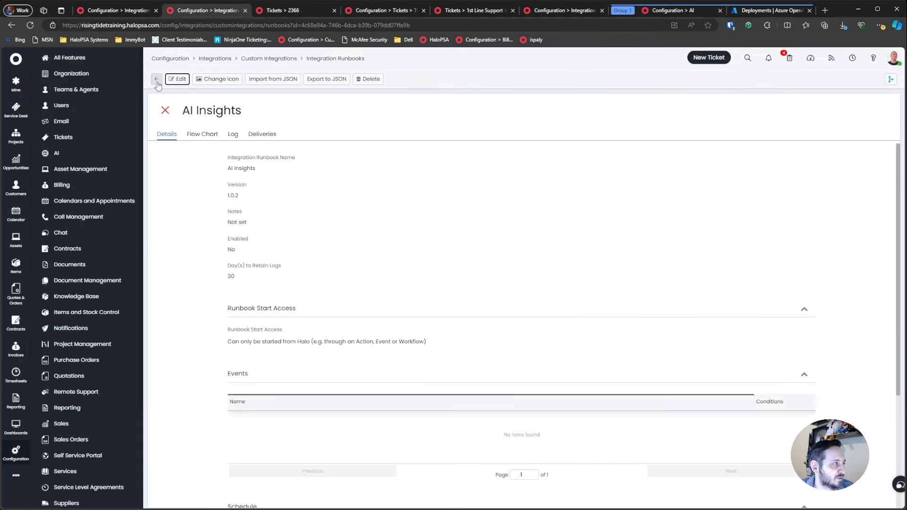
click(188, 128)
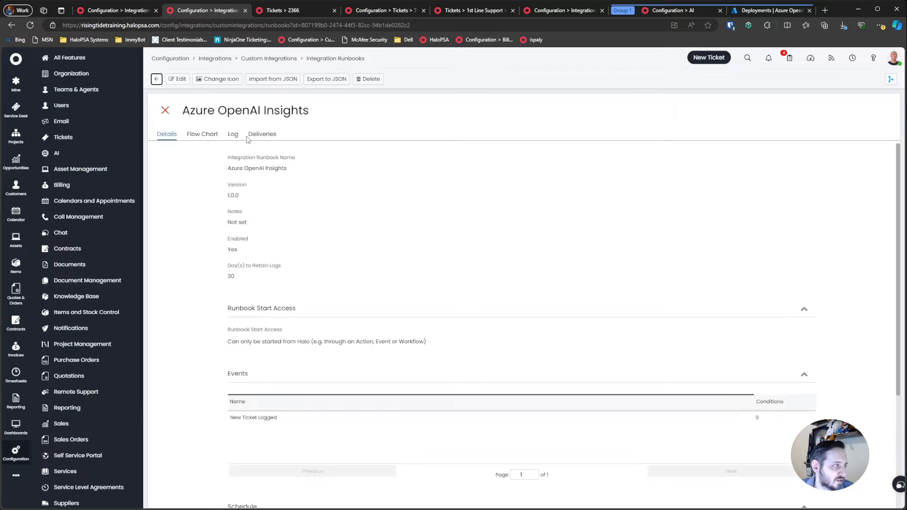
click(233, 134)
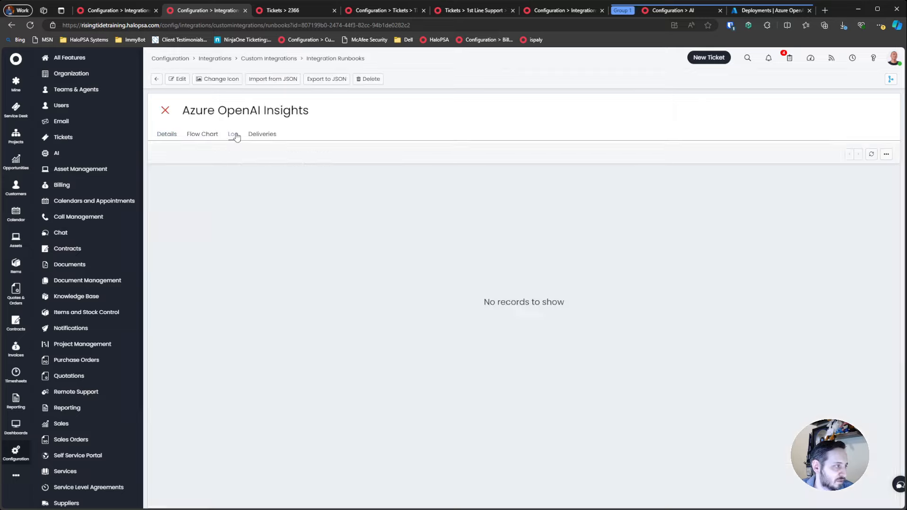
click(872, 154)
click(179, 136)
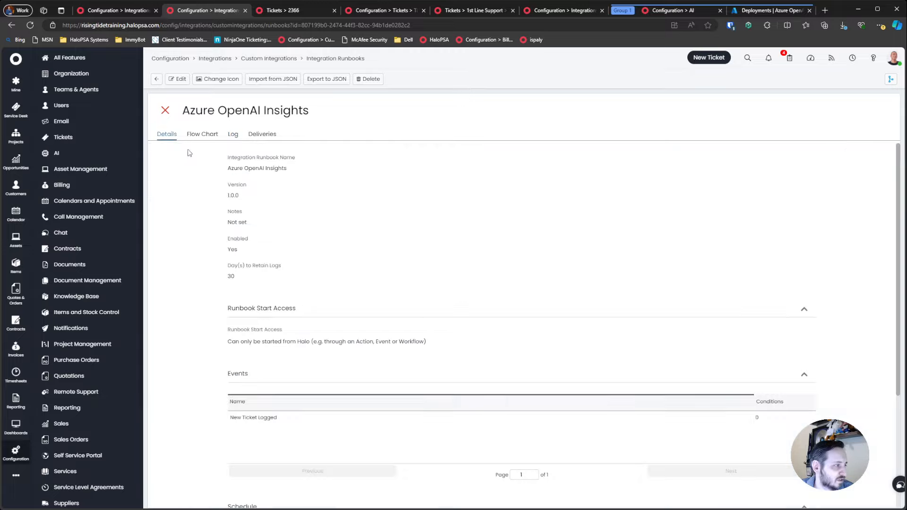
scroll(279, 228, down, 3)
scroll(280, 231, up, 2)
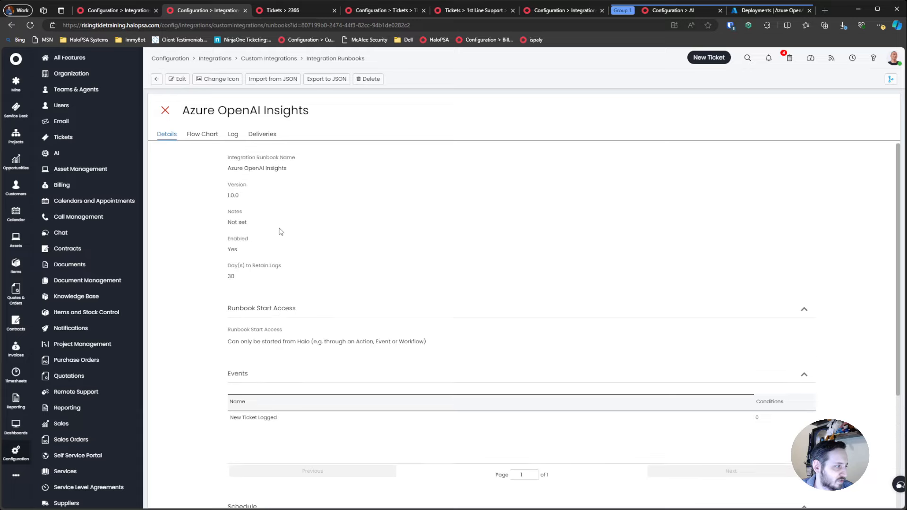
- Open the AI Insights runbook and view its log
click(156, 79)
click(186, 120)
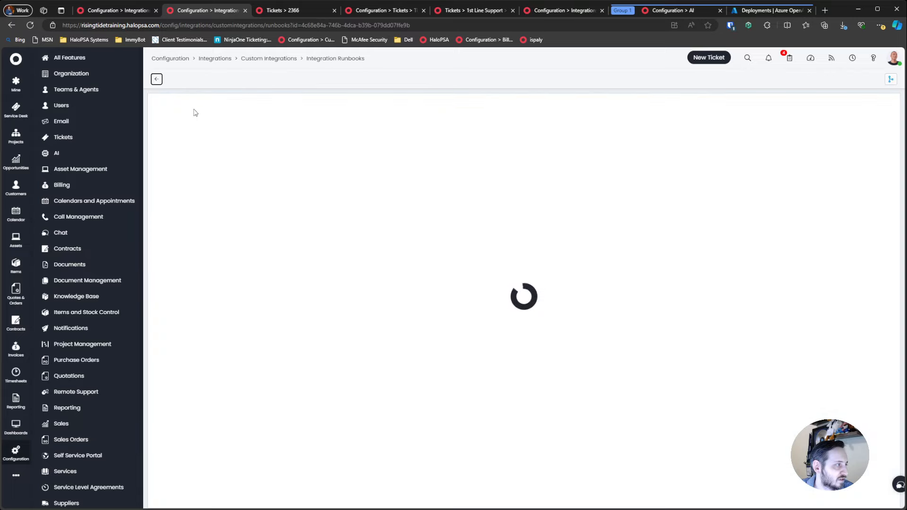
click(234, 135)
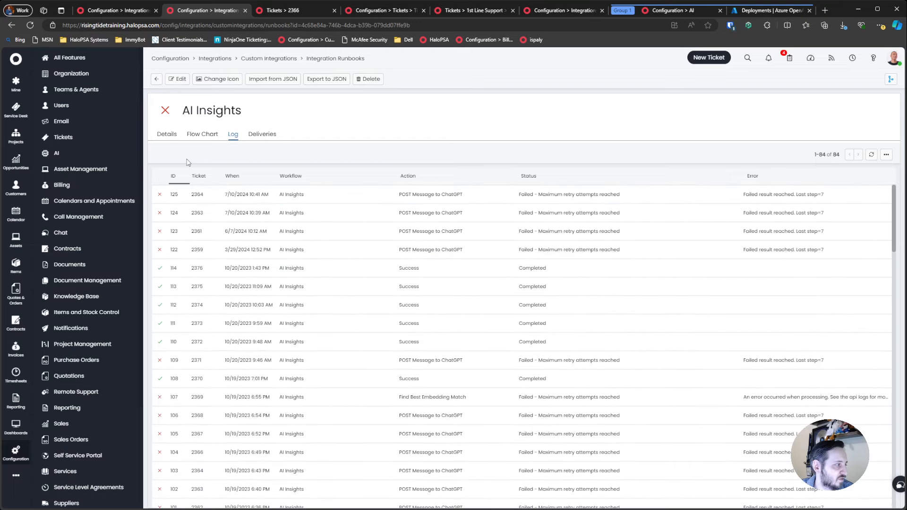
- Return to the Azure OpenAI Insights runbook and compare its log, details and deliveries
click(156, 79)
click(186, 135)
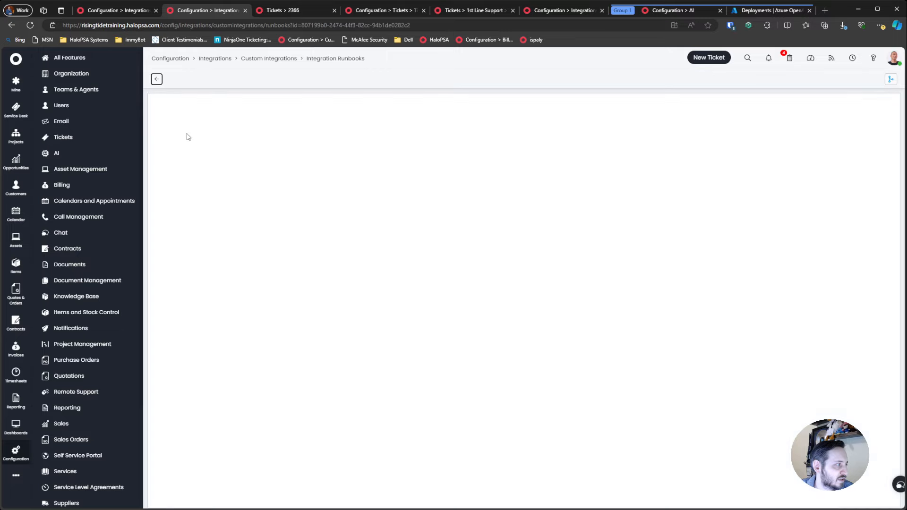
click(232, 134)
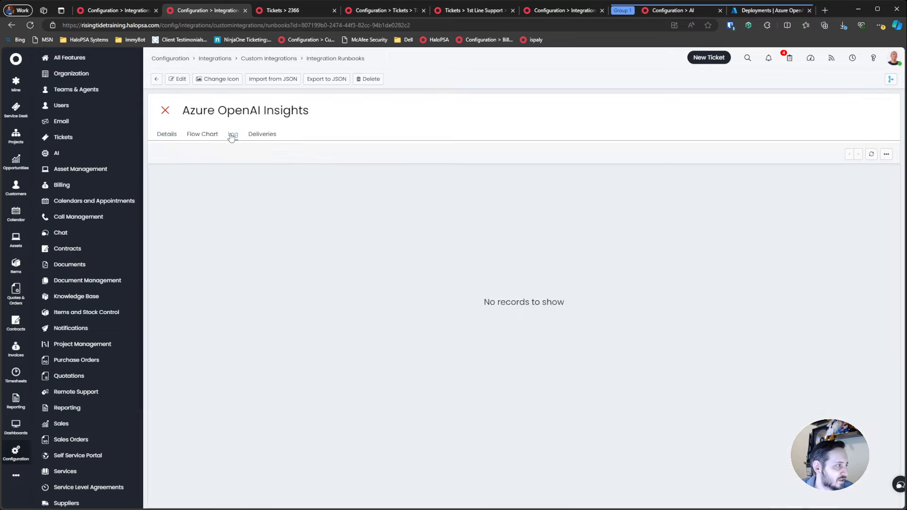
click(264, 134)
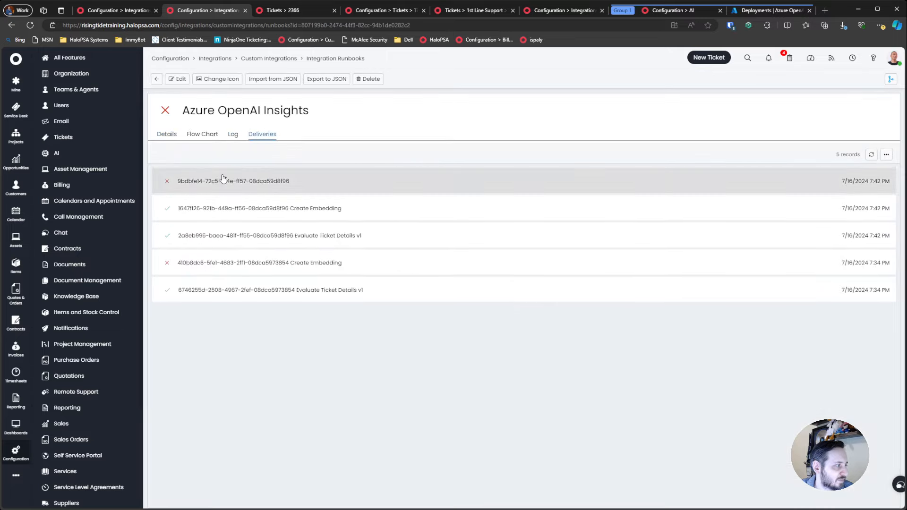
click(233, 134)
click(208, 138)
click(171, 136)
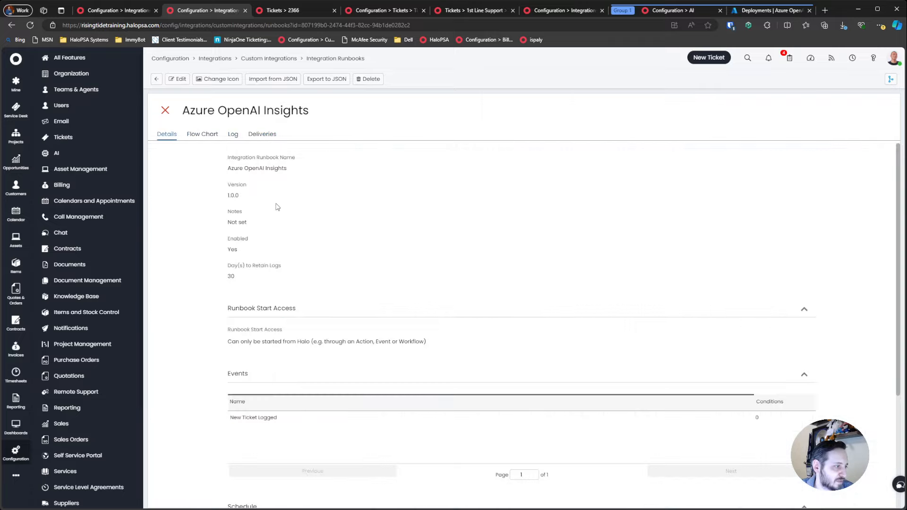
click(263, 133)
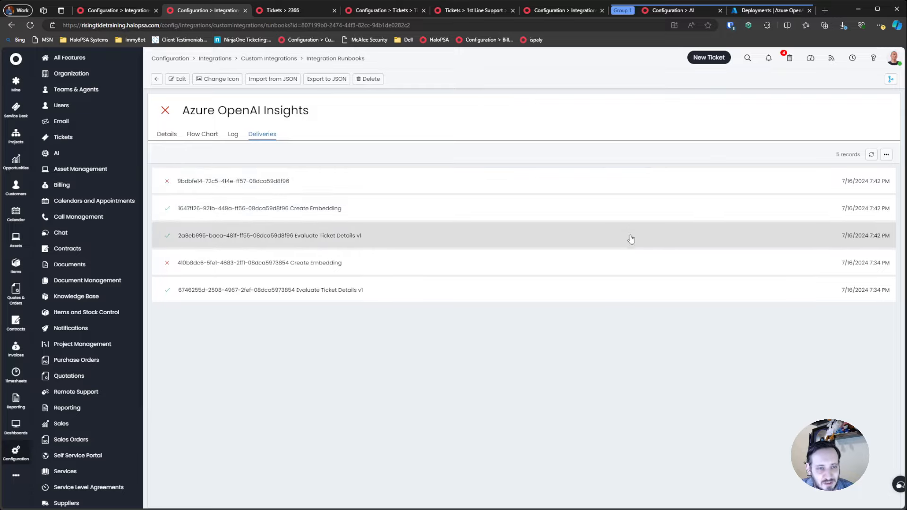
- Inspect the request payload of the 7:42 PM Evaluate Ticket Details v1 delivery
click(416, 236)
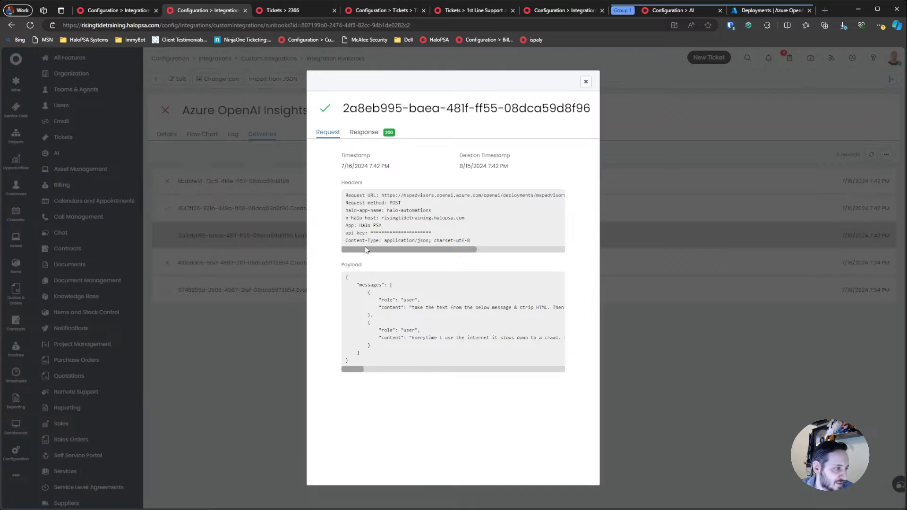
drag(352, 369, 483, 370)
click(586, 81)
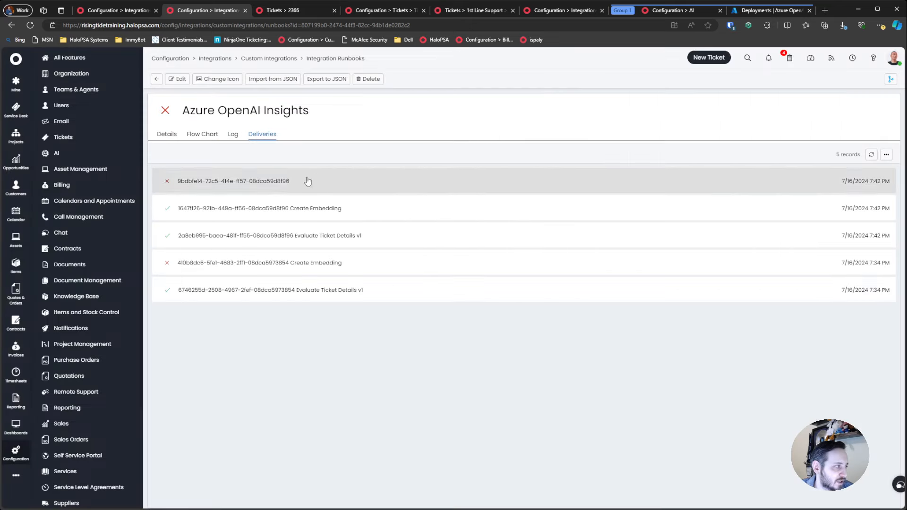
- Inspect the request and response of the 7:42 PM Create Embedding delivery
click(291, 208)
mouse_move(403, 308)
mouse_down()
mouse_move(475, 308)
mouse_move(402, 309)
mouse_up()
click(364, 132)
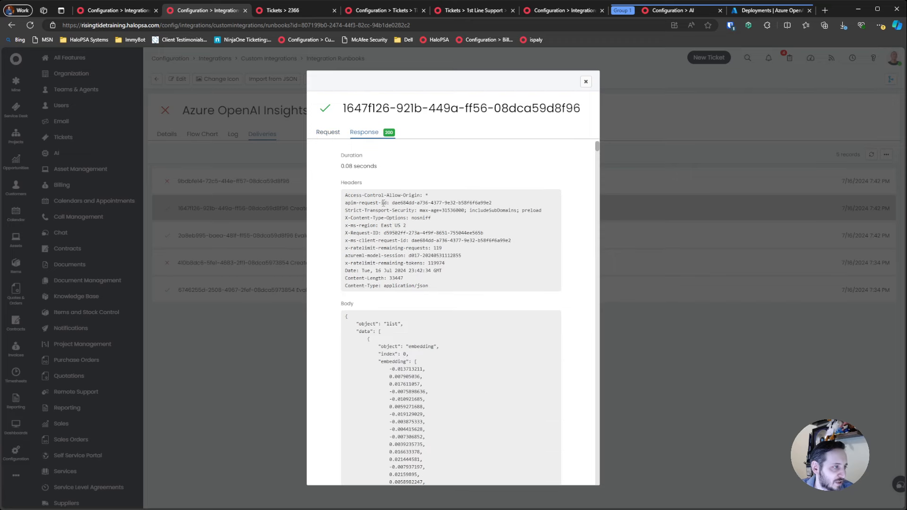
click(585, 81)
- Open the failed 7:42 PM Update Ticket delivery and read the error in its response
click(238, 174)
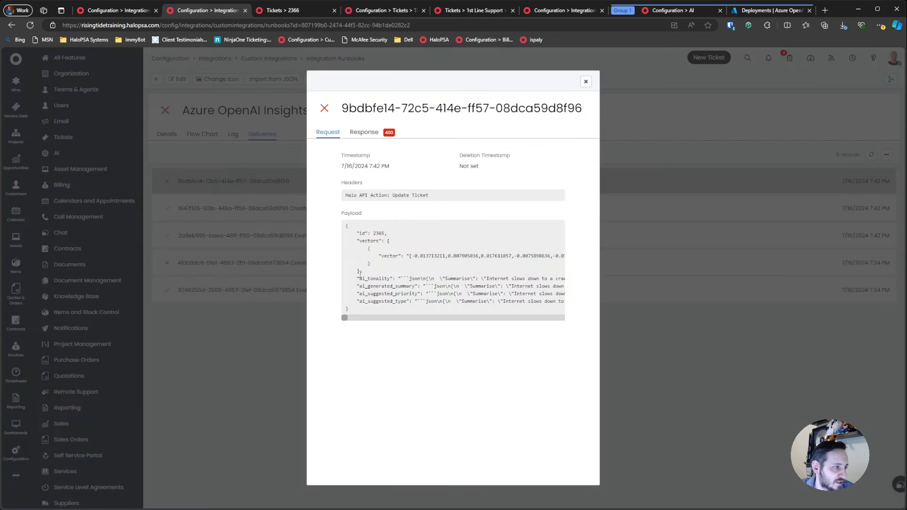
click(362, 133)
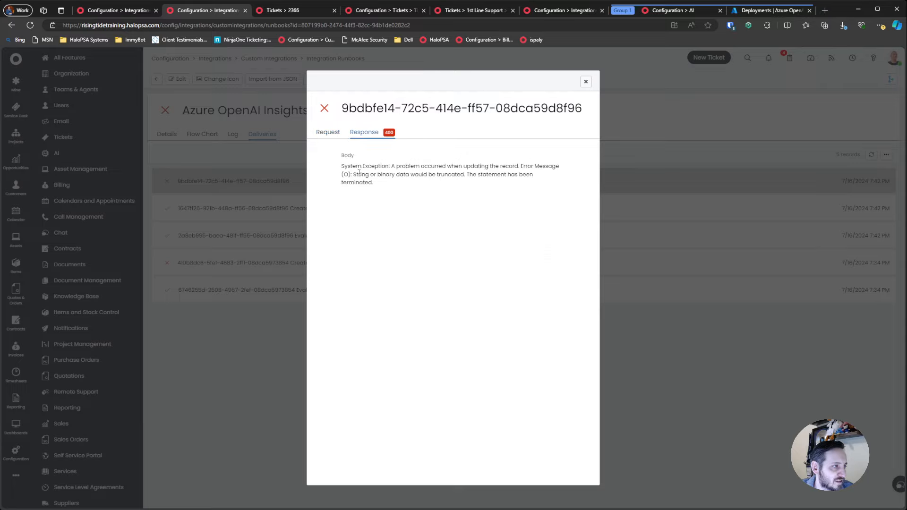
drag(351, 174, 498, 188)
click(399, 186)
- Examine the AI tonality, summary, priority and type values in the failed Update Ticket delivery's request payload
click(336, 136)
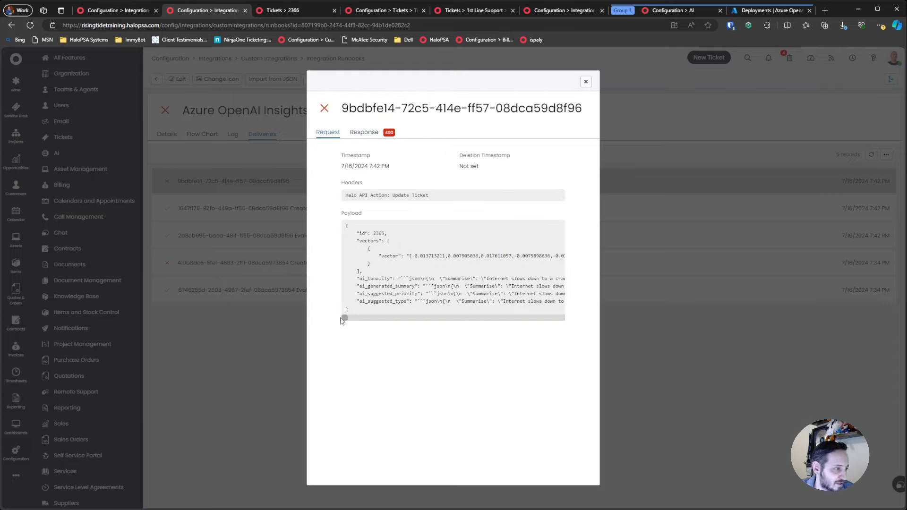
drag(343, 318, 320, 316)
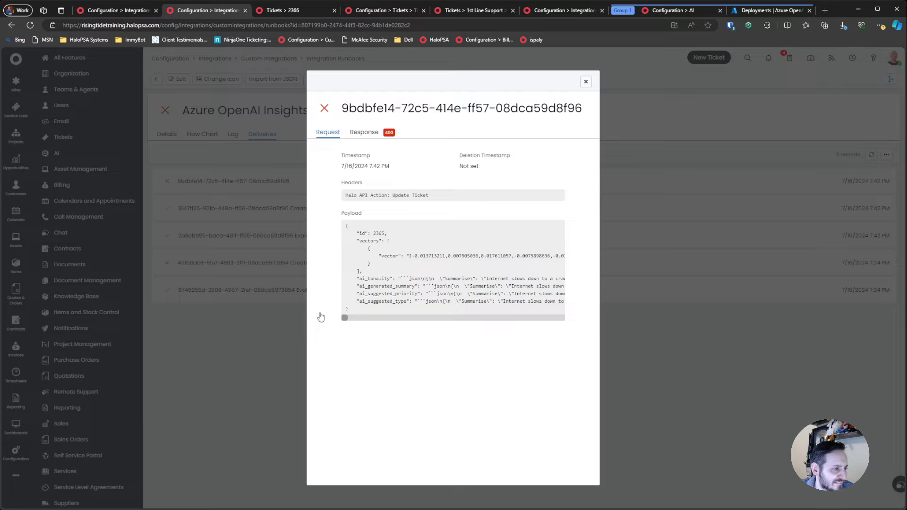
mouse_move(344, 318)
mouse_down()
mouse_move(358, 316)
mouse_move(343, 319)
mouse_up()
drag(407, 279, 497, 281)
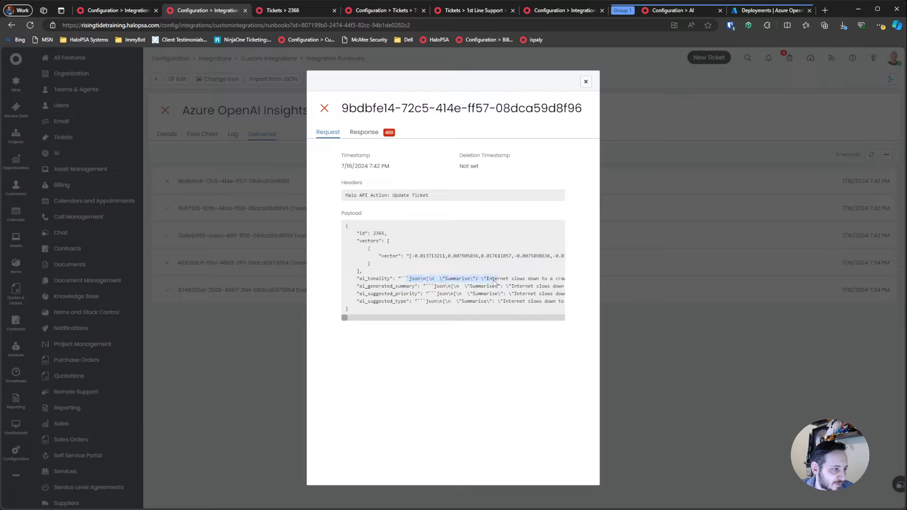
drag(436, 286, 473, 292)
drag(415, 302, 474, 303)
click(444, 301)
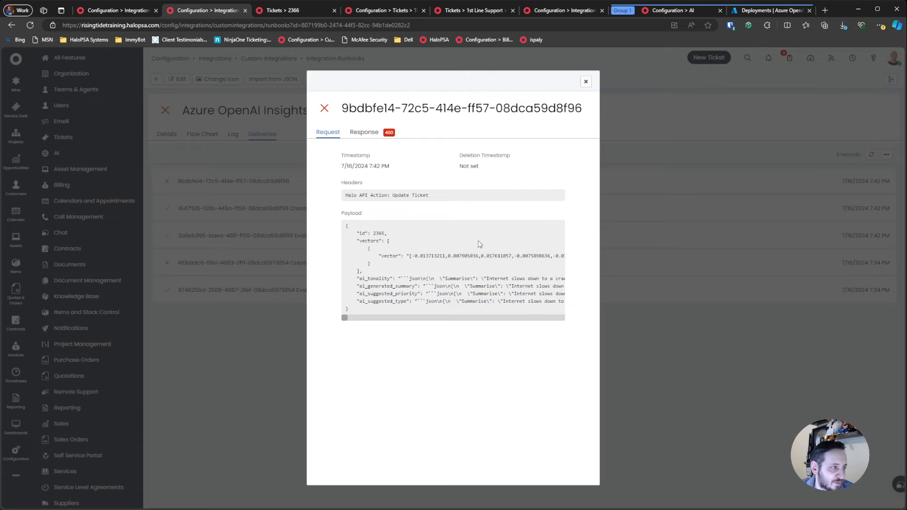
click(364, 132)
click(327, 133)
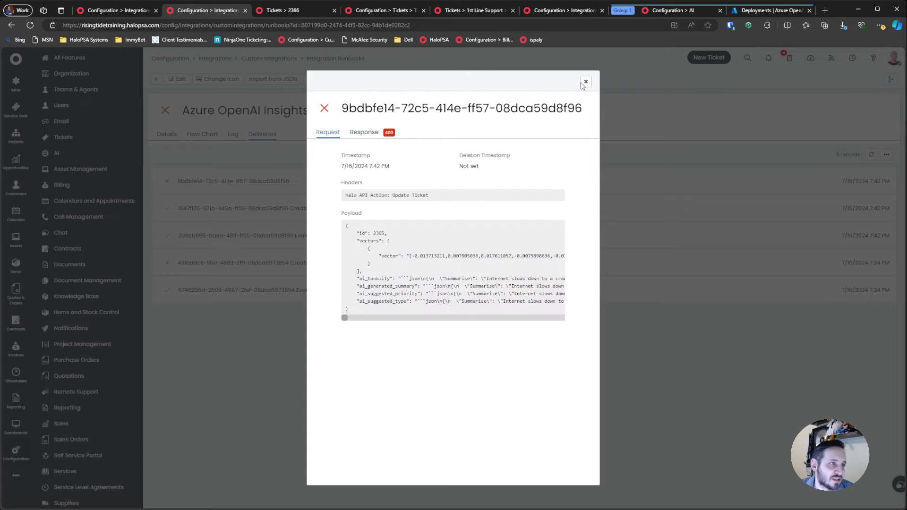
click(584, 82)
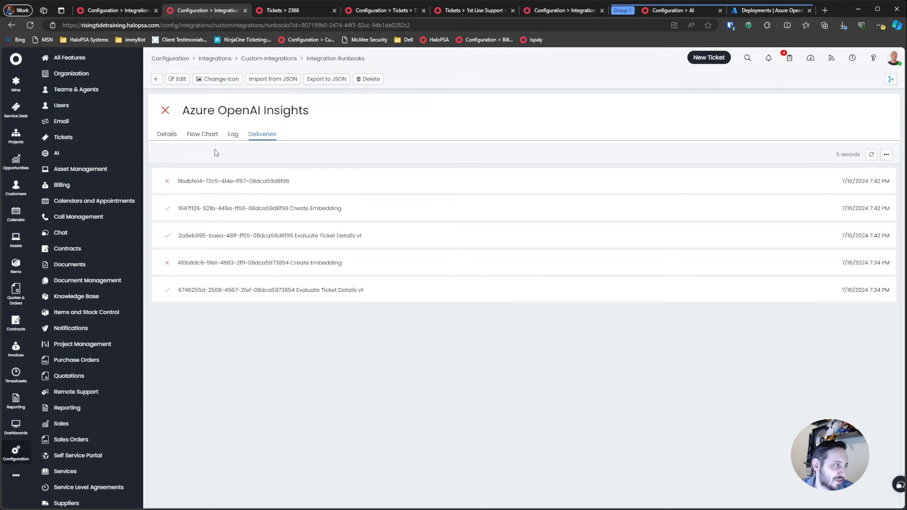
- Open the Azure OpenAI Insights runbook's flow chart and bring its action blocks into view
click(202, 134)
drag(346, 195, 474, 198)
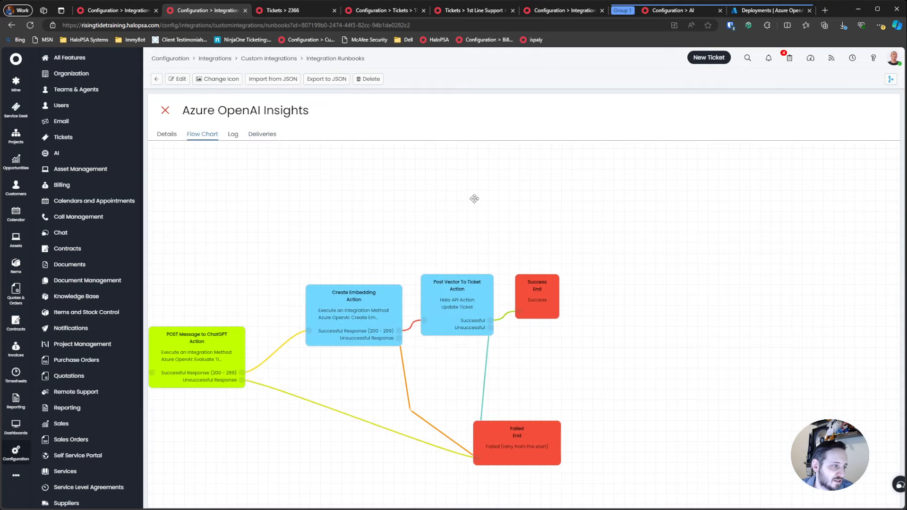
- Open the Evaluate Ticket Details v1 method of the Azure OpenAI custom integration
click(673, 14)
click(536, 15)
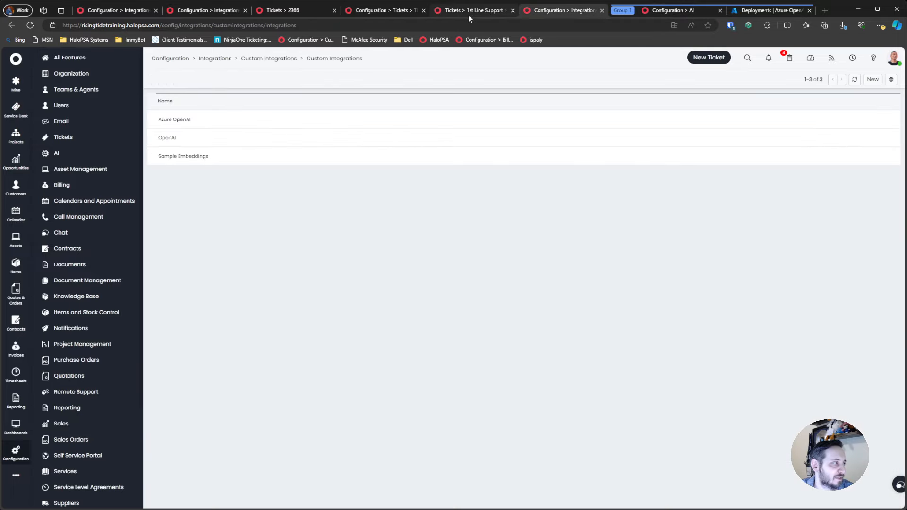
click(182, 120)
click(199, 134)
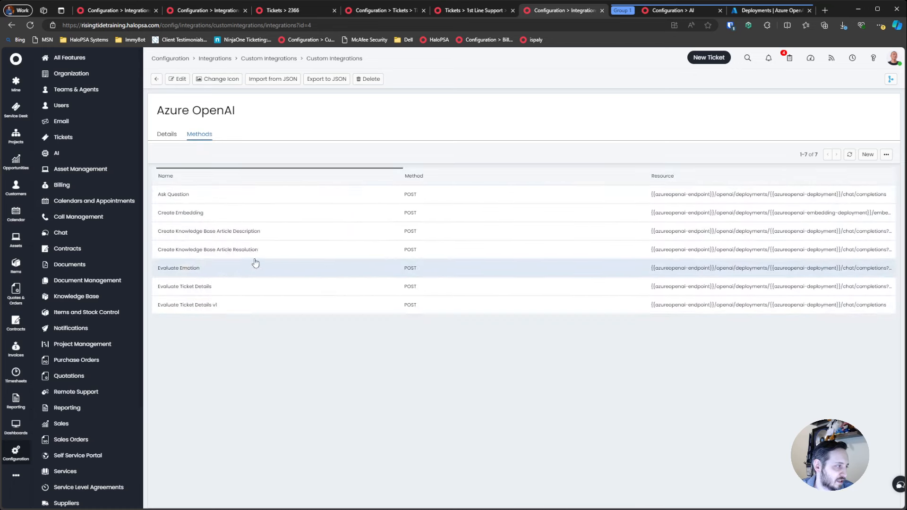
click(233, 306)
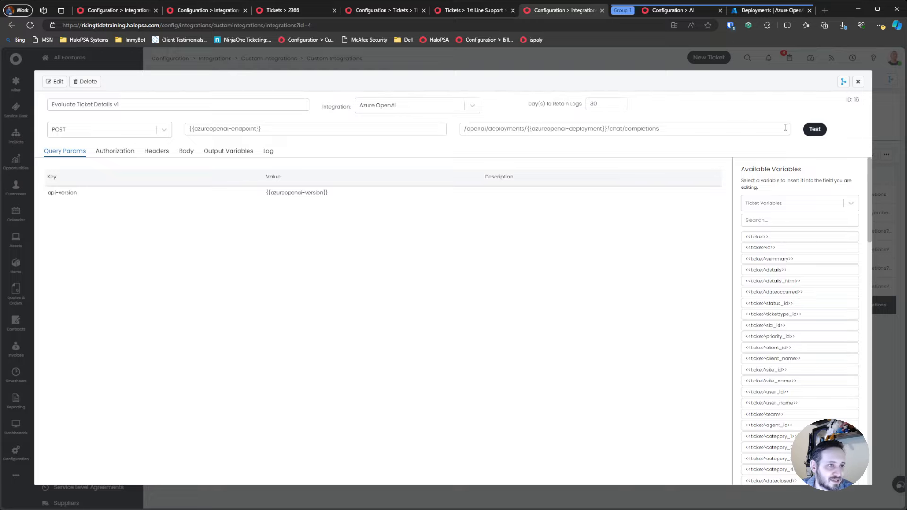
- Run a test of the Evaluate Ticket Details v1 method with the ticket ID variable set to 2366
click(813, 129)
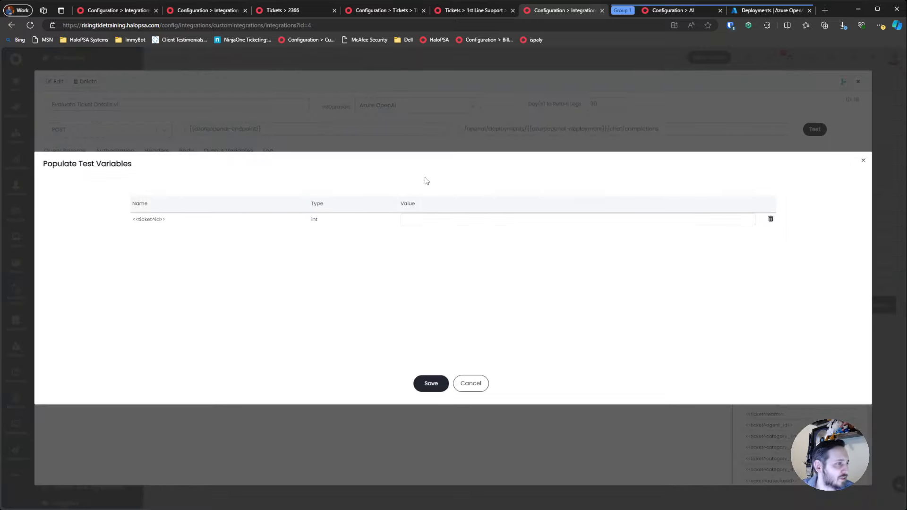
click(438, 223)
text(2366)
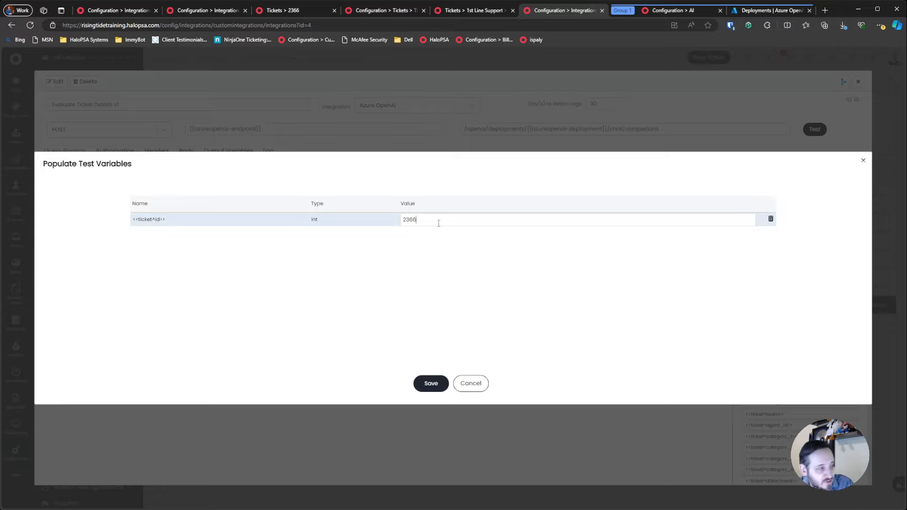
click(431, 383)
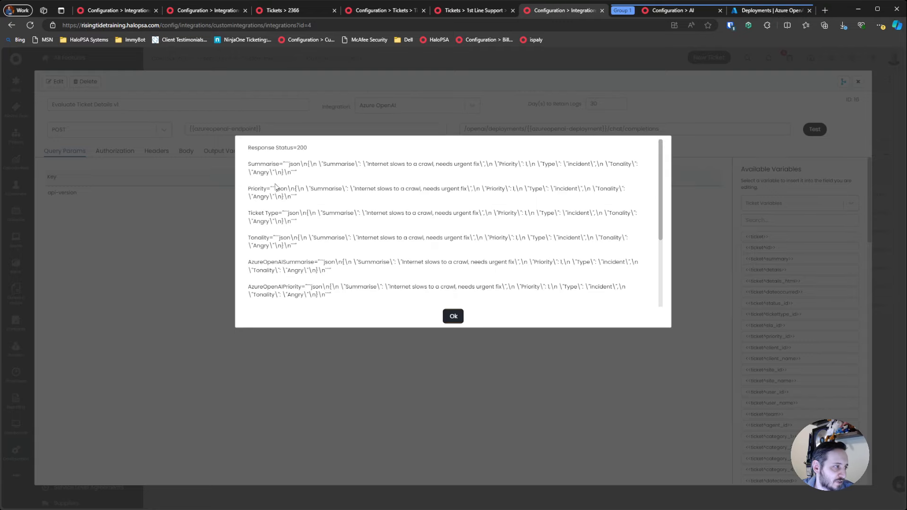
- Review the output values in the v1 test response and the method's JSON request body, and close the method
triple_click(276, 191)
drag(272, 206, 560, 190)
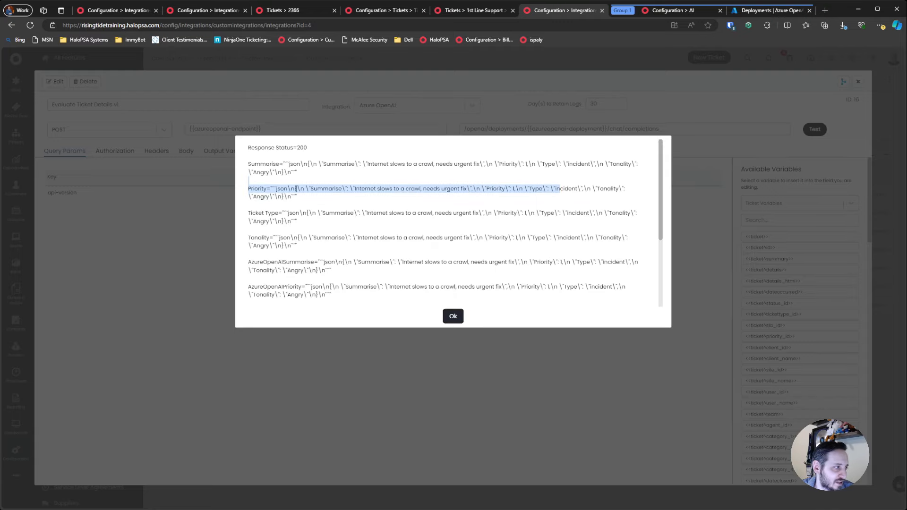
click(268, 197)
drag(269, 197, 283, 214)
click(285, 235)
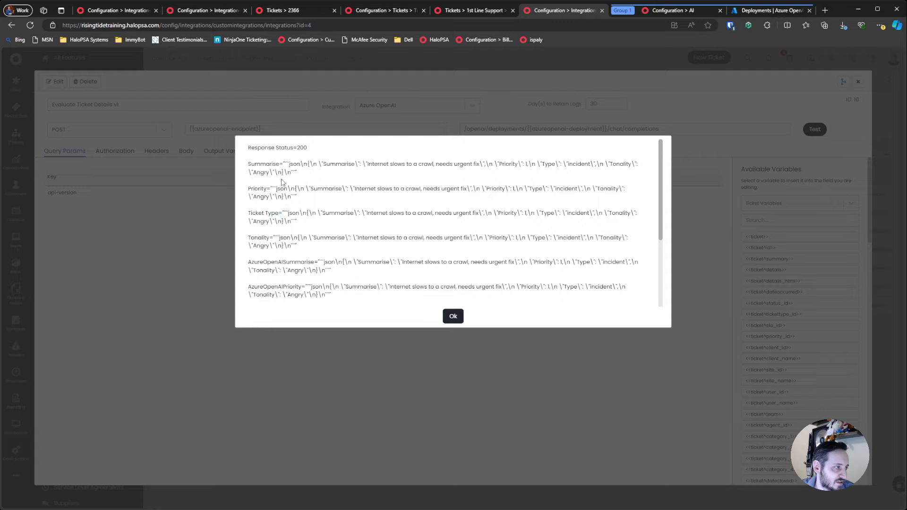
click(453, 316)
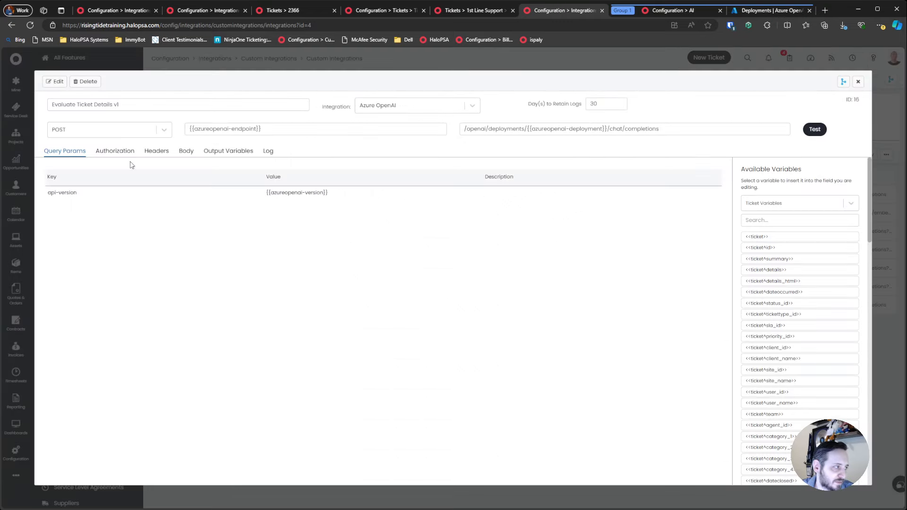
click(184, 151)
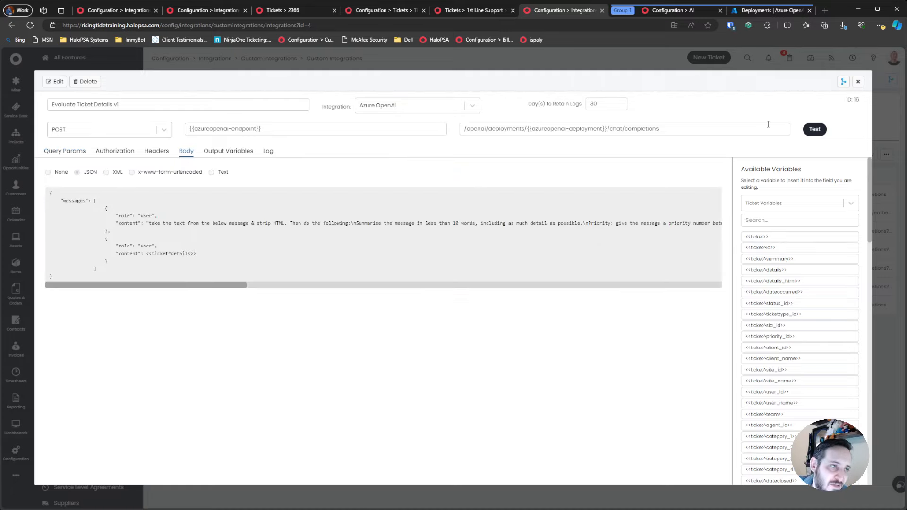
click(857, 82)
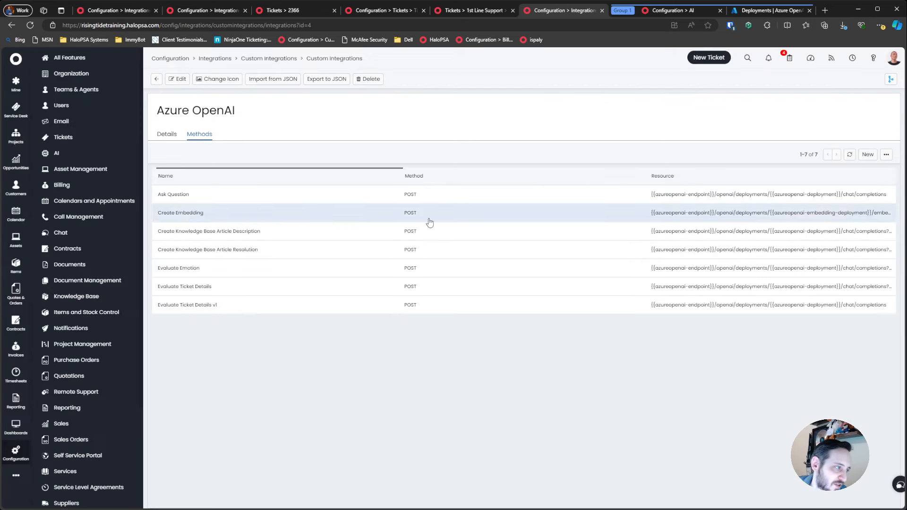
- Open the Evaluate Ticket Details method and examine its authorization, headers, body, output variables and log
click(276, 290)
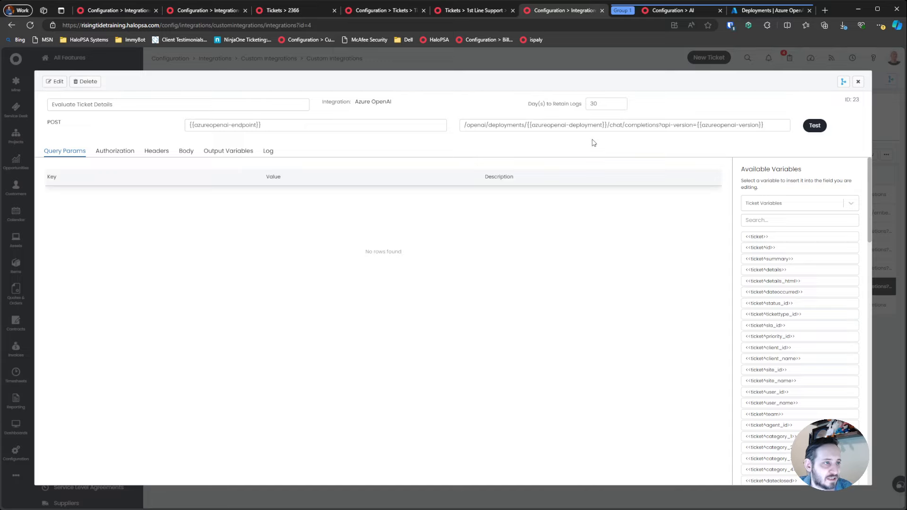
click(114, 150)
click(157, 151)
click(186, 151)
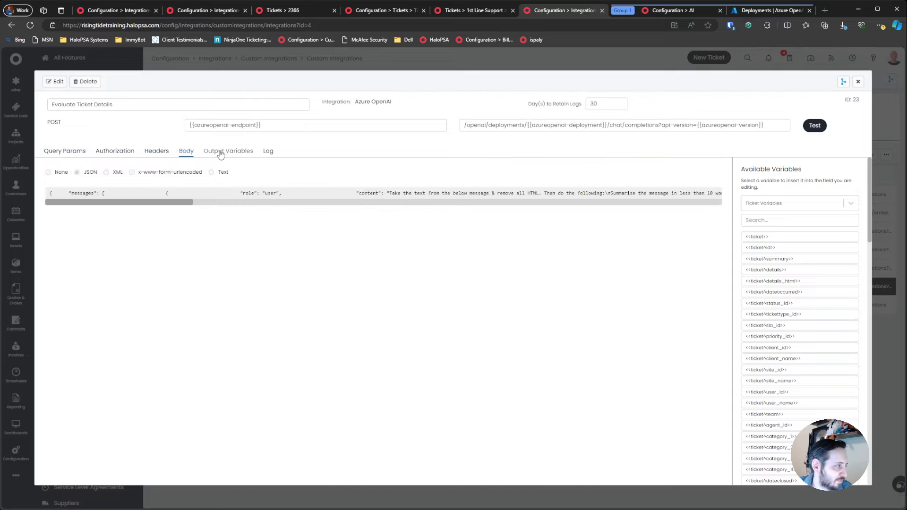
click(228, 151)
click(268, 151)
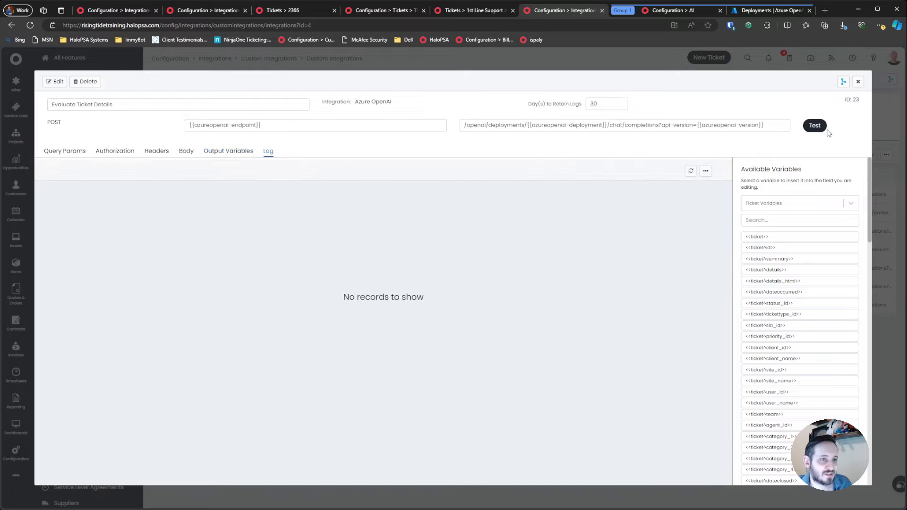
- Test the Evaluate Ticket Details method with ticket ID 2366, examine the message content in the response body, and close the method
click(811, 126)
click(475, 215)
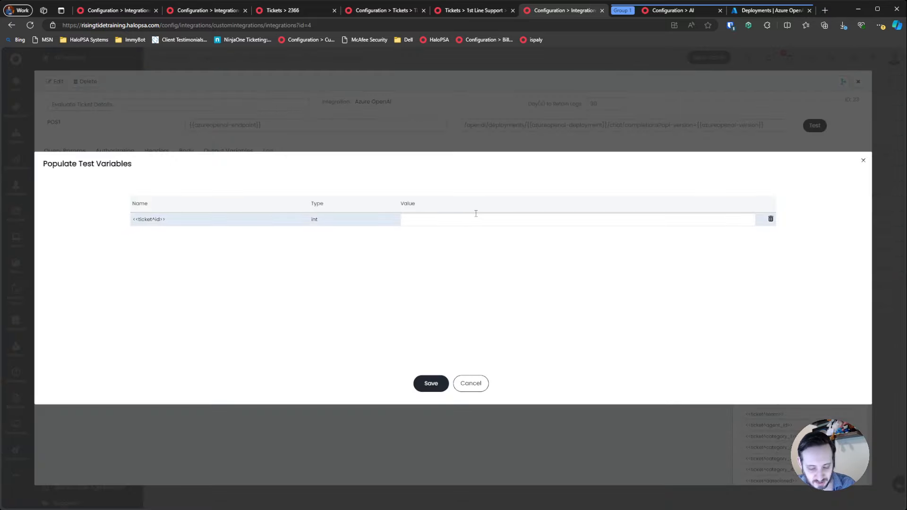
text(2366)
click(430, 383)
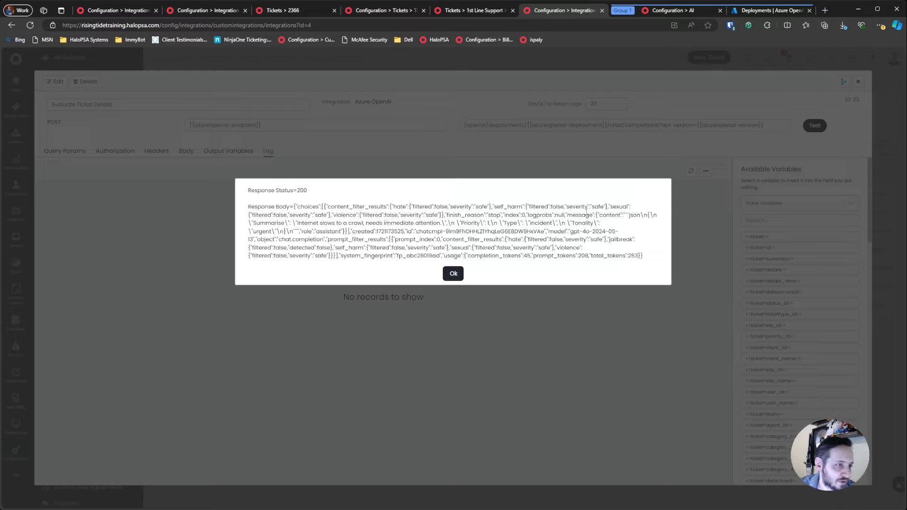
drag(622, 215, 348, 232)
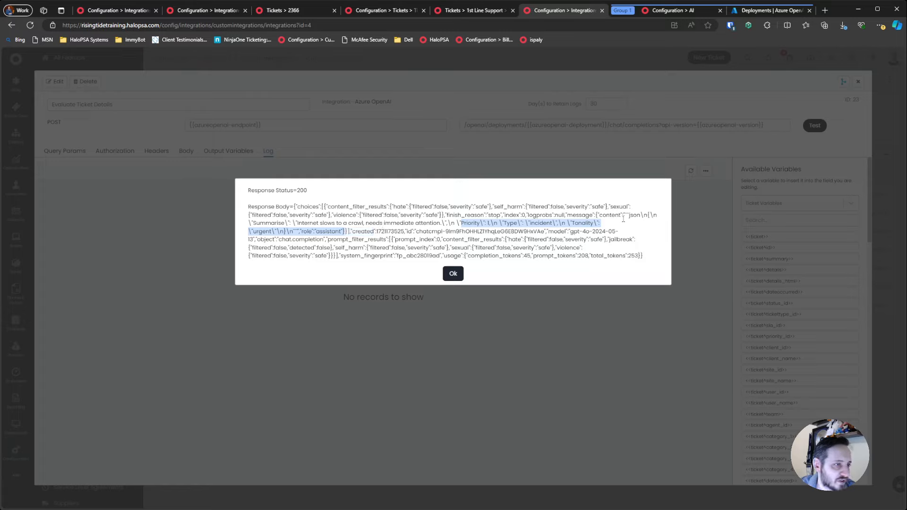
drag(624, 217, 646, 218)
click(529, 239)
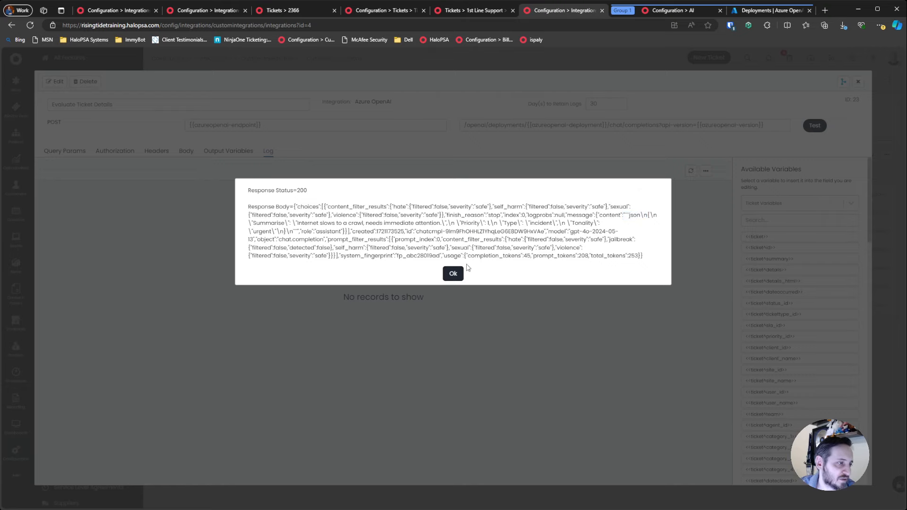
click(456, 273)
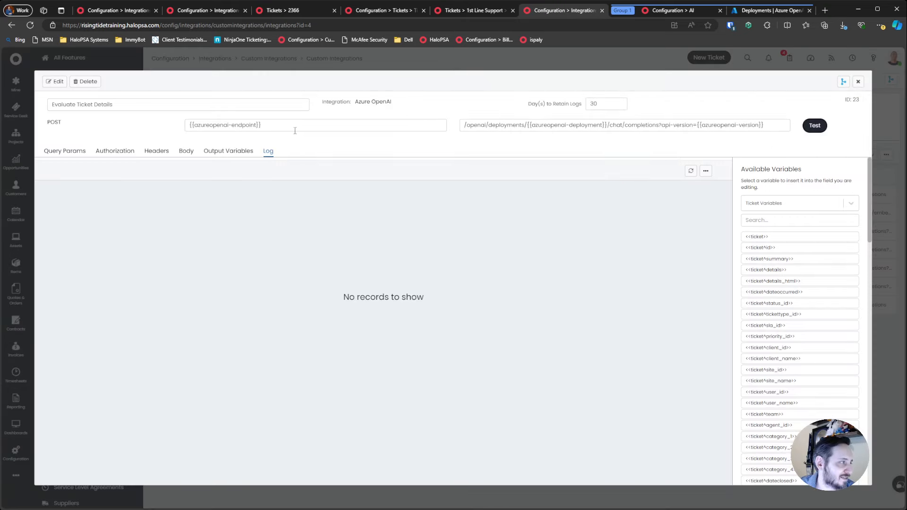
click(858, 82)
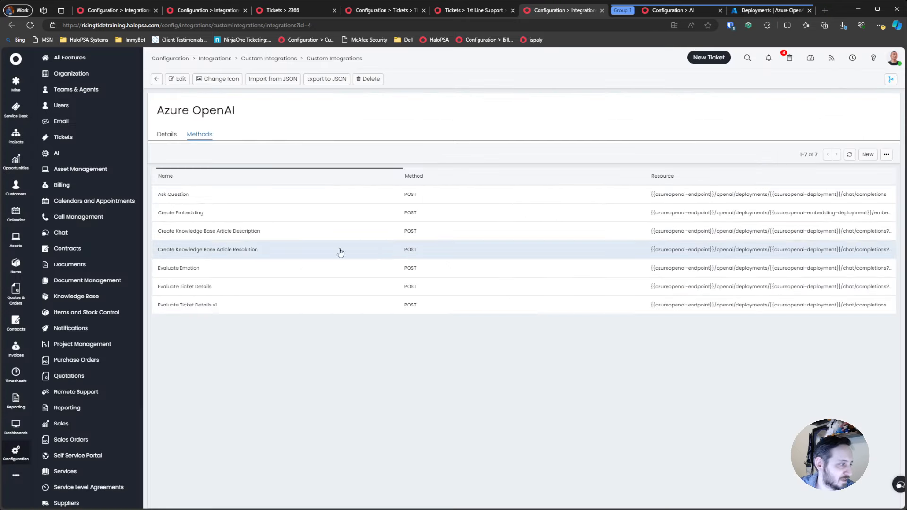
click(262, 286)
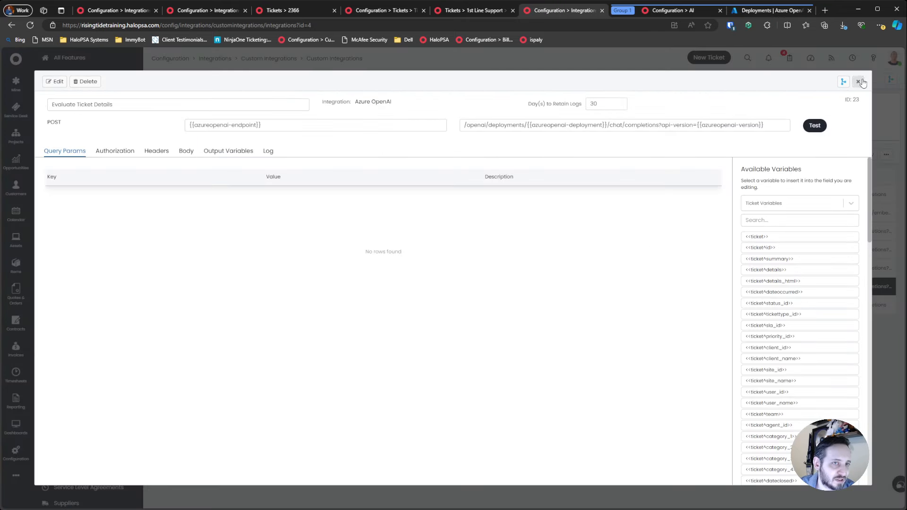
click(858, 82)
click(450, 269)
click(243, 151)
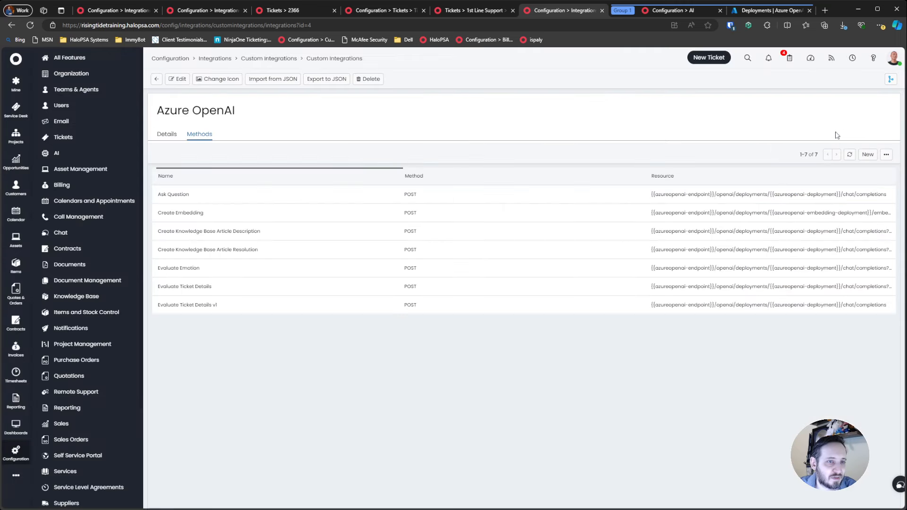
click(857, 81)
- Edit the Evaluate Ticket Details method and start a new output variable named v2_summarize
click(302, 286)
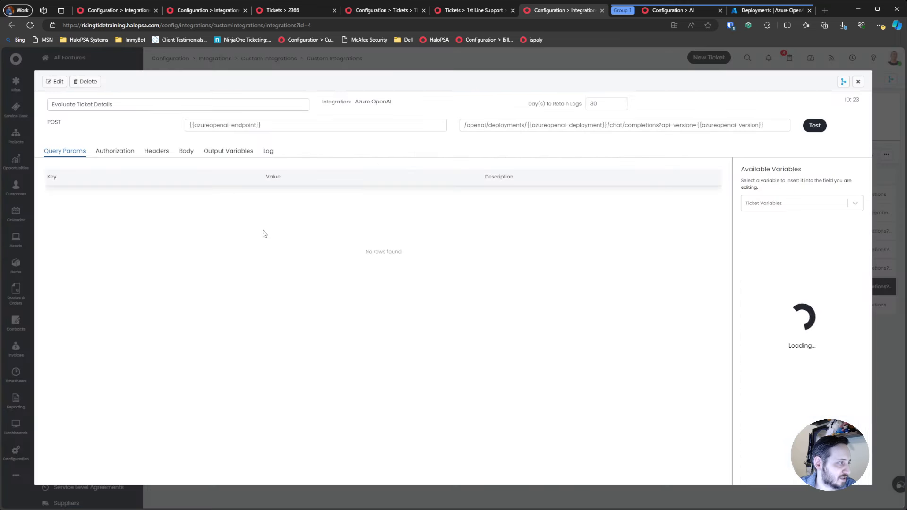
click(251, 152)
click(57, 81)
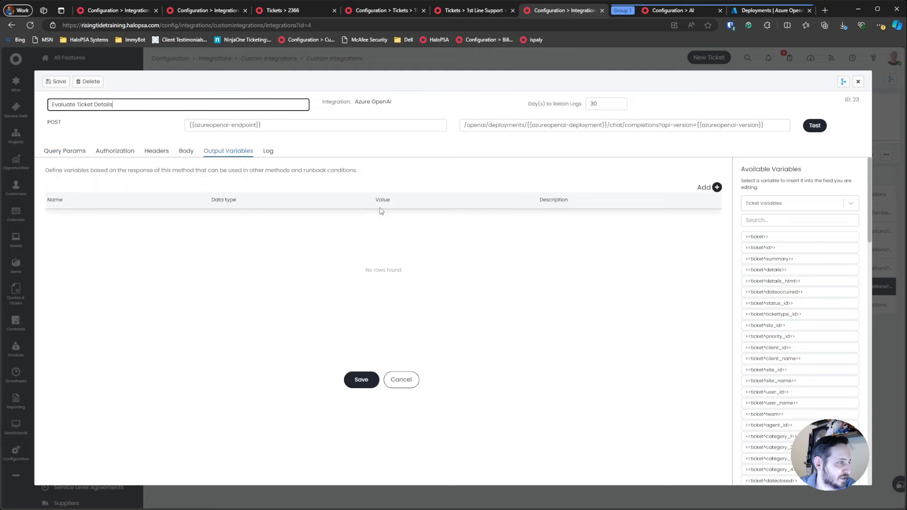
click(708, 189)
text(v2)
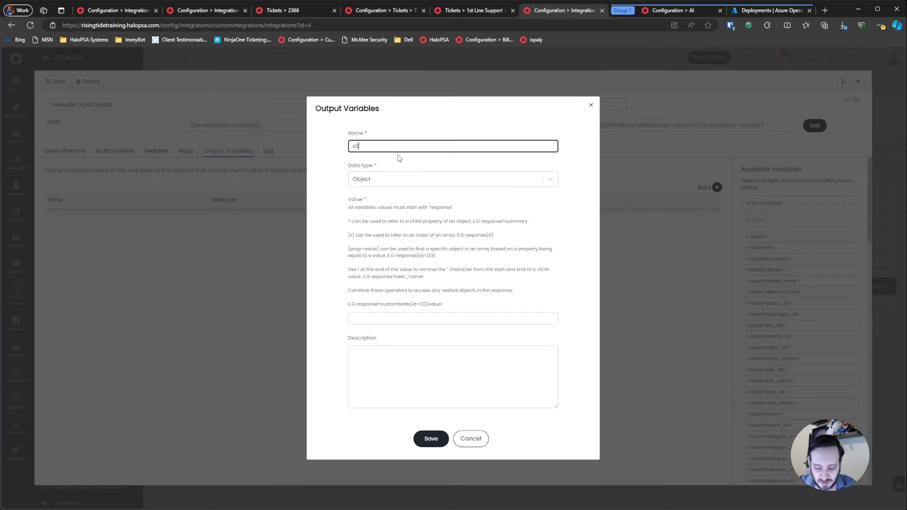
text(_reses)
key(BackSpace)
key(BackSpace)
key(BackSpace)
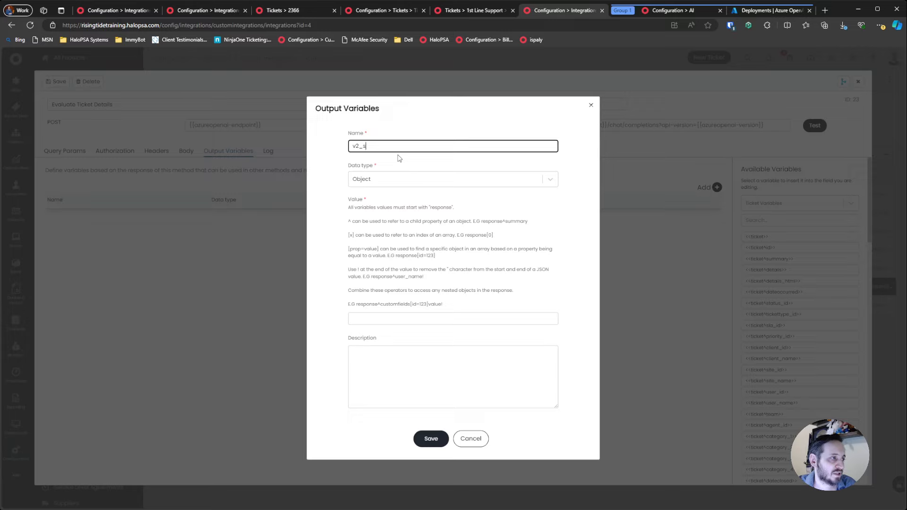
text(summarize)
- Set the variable's data type to string and its value to response^choices[0]^message^content^Summarise!, and save the variable and the method
click(399, 179)
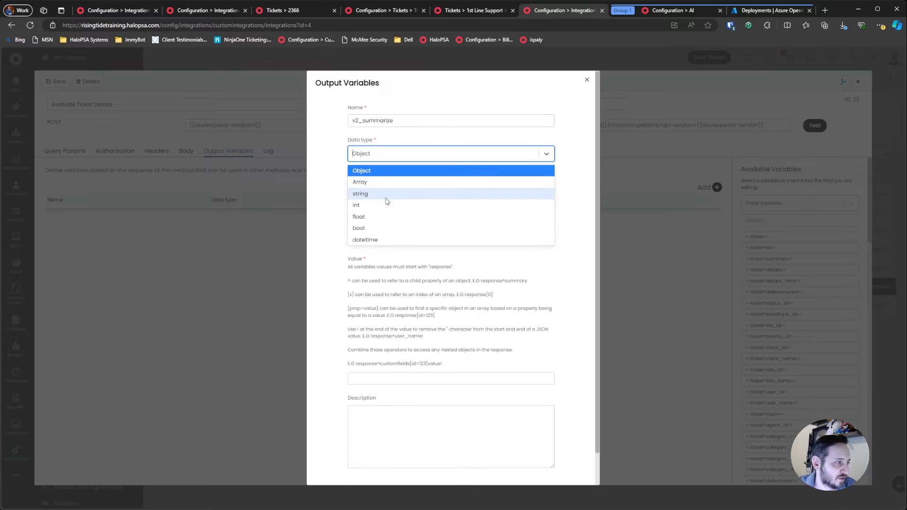
click(385, 195)
click(402, 293)
text(response^choices[0]^message^content^Summarise)
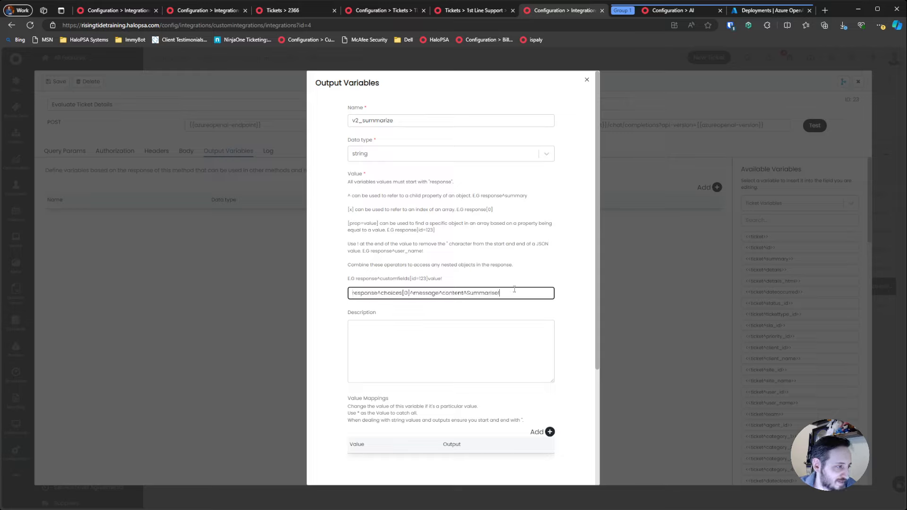
text(!)
scroll(471, 294, down, 3)
click(428, 462)
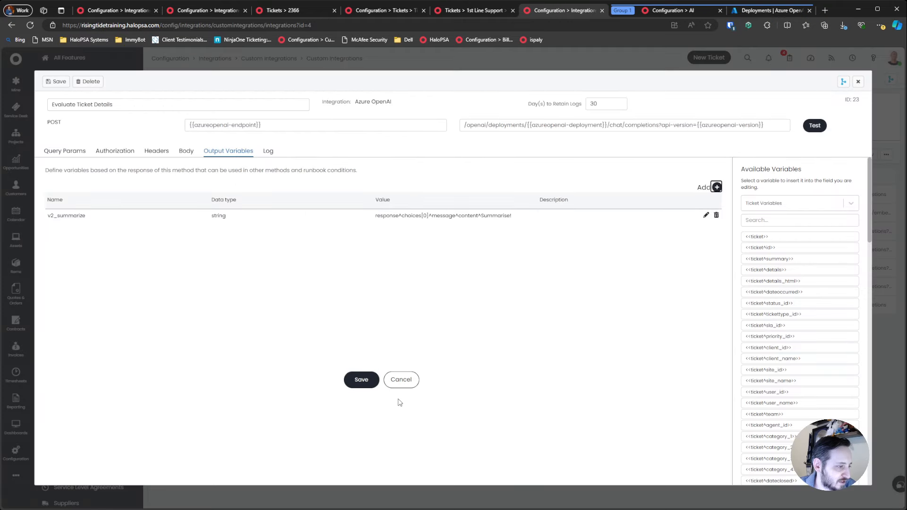
click(364, 380)
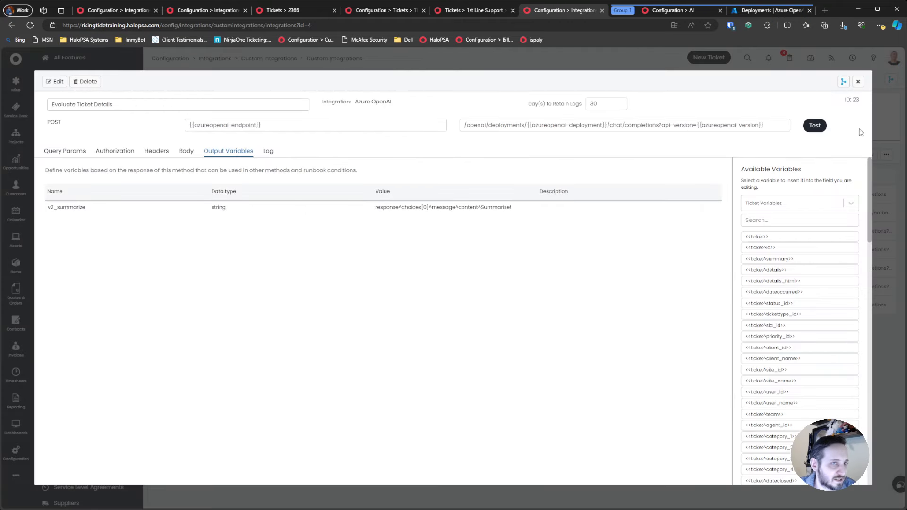
- Retest the Evaluate Ticket Details method with ticket ID 2366 and examine the v2_summarize output in the response
click(813, 125)
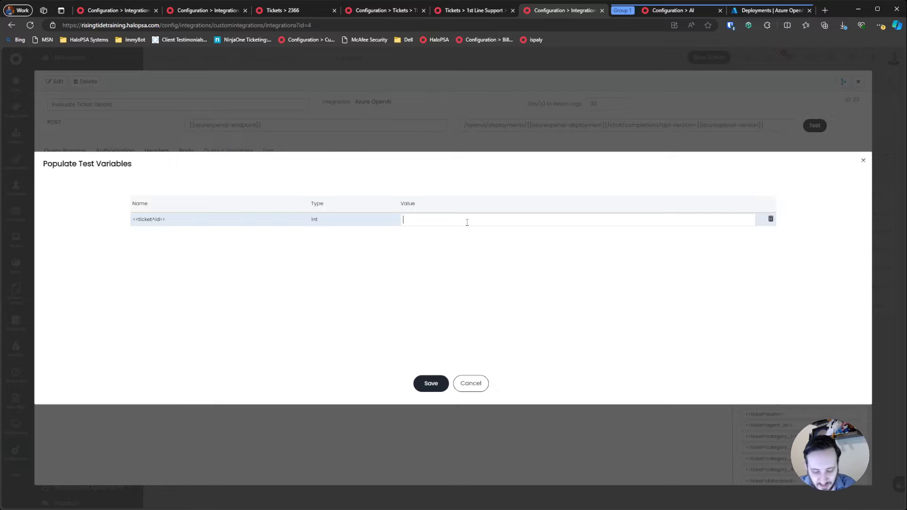
text(2366)
click(435, 383)
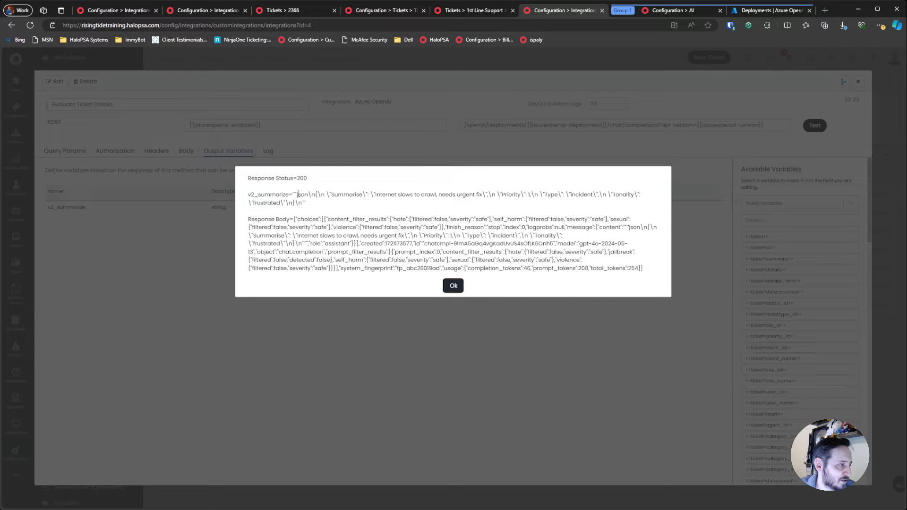
mouse_move(297, 195)
mouse_down()
mouse_move(501, 202)
mouse_move(613, 194)
mouse_move(324, 194)
mouse_move(307, 203)
mouse_move(403, 194)
mouse_move(305, 204)
mouse_up()
click(457, 217)
click(459, 286)
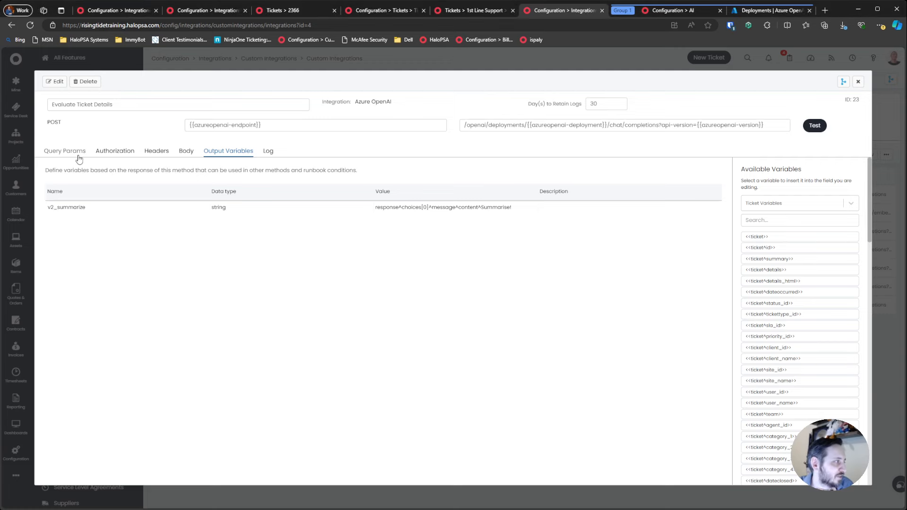
- Replace the prompt content in the method's JSON body with one inferring 5 metrics (Summarise, Priority, Type, Tonality, Urgency) into an unwrapped single JSON object template
click(185, 151)
click(55, 81)
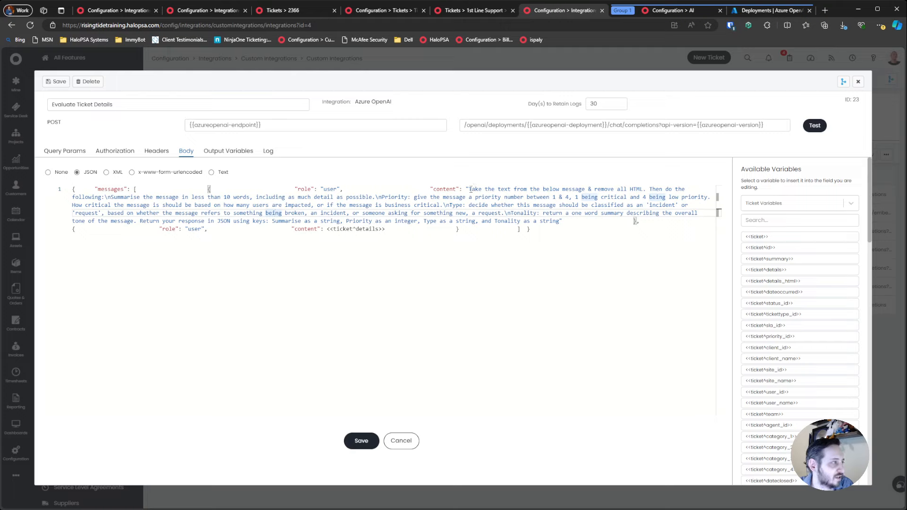
drag(468, 189, 560, 221)
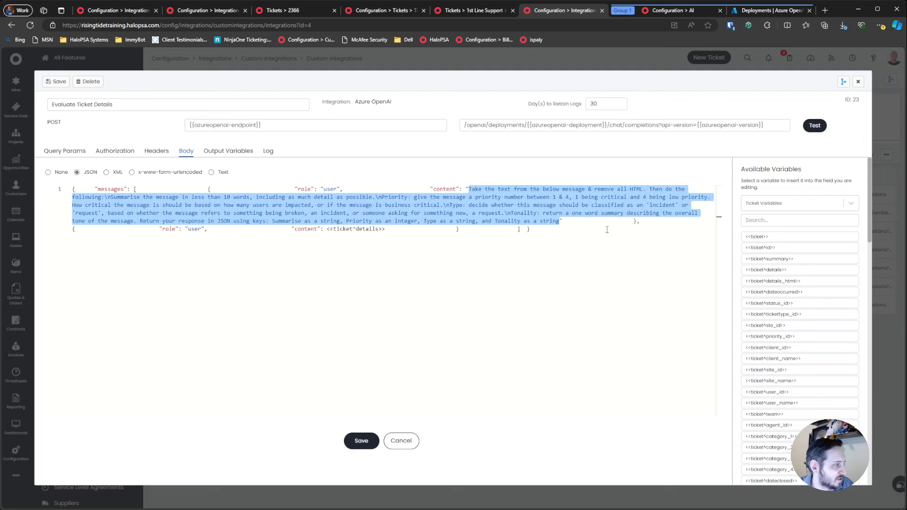
text(Take the text from the below message and strip the HTML. Read the resulting text and infer the following 5 metrics: "Summarise", "Priority", "Type", "Tonality" and "Urgency". These metrics are defined as such: Summarise - The message in less than 10 words, including as much detail as possible. Priority - A number between 1 and 4, 1 being critical and 4 being low priority. How critical the message is should be based on how many users are impacted, or if the message is business critical. Type - Either "incident" or "request". An incident refers to something being broken, a request refers to someone asking for something new. Tonality - Either "Happy", "Unhappy", "Excited" or "Curious" based on the tone of the message. Urgency - Either "High", "Medium" or "Low" based on the urgency of the message. The response must follow the following JSON template: { "Summarise": "INSERT SUMMERISE HERE",    "Priority": "INSERT PRIORITY HERE",    "Type": "INSERT TYPE HERE",    "Tonality": "INSERT TONALITY HERE",    "Urgency": "INSERT URGENCY HERE"} \n Your entire response/output is going to consist of a single JSON object {}, and you will NOT wrap it within JSON md markers)
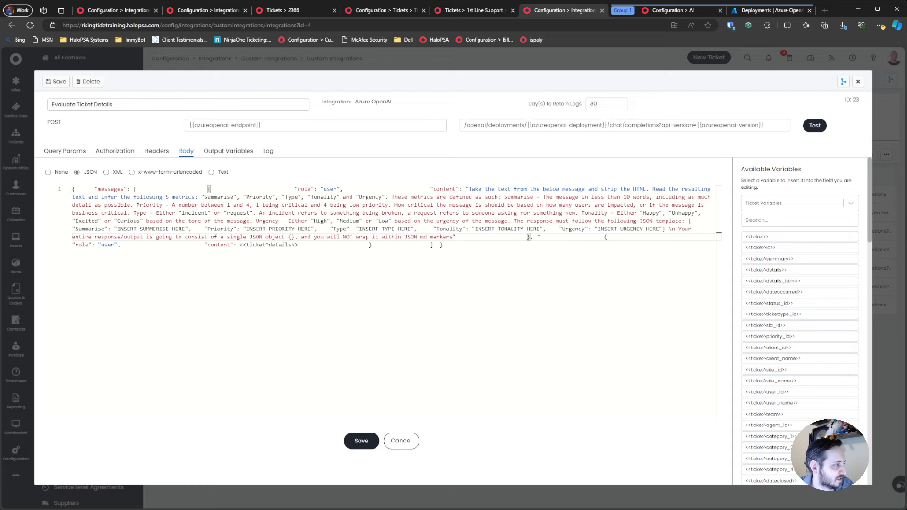
key(ctrl+z)
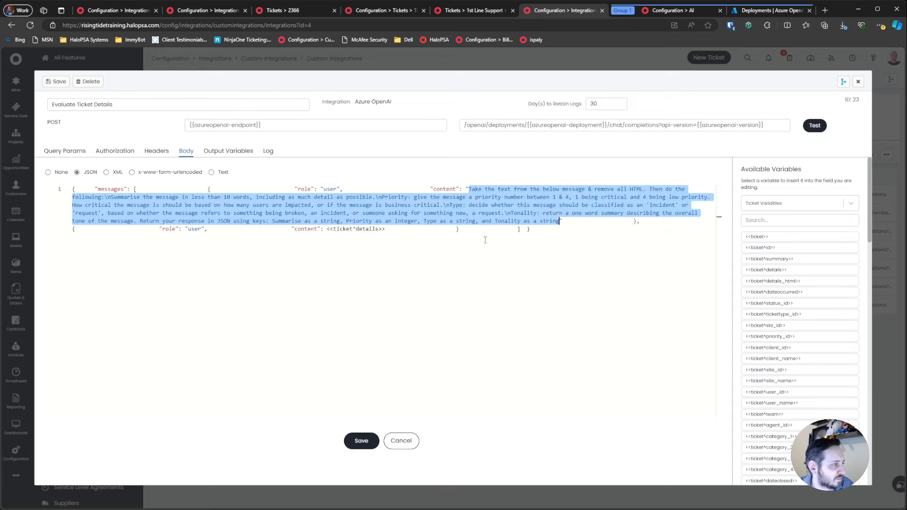
key(ctrl+y)
key(ctrl+z)
key(ctrl+y)
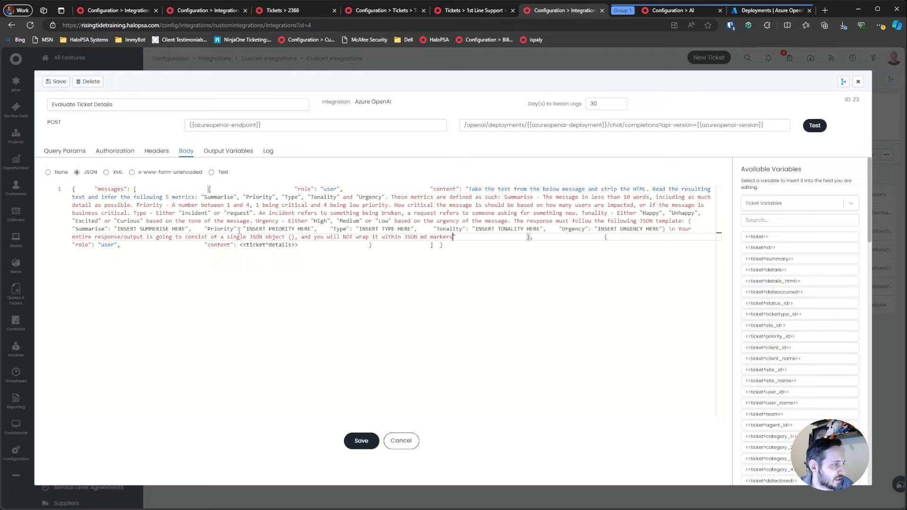
click(345, 261)
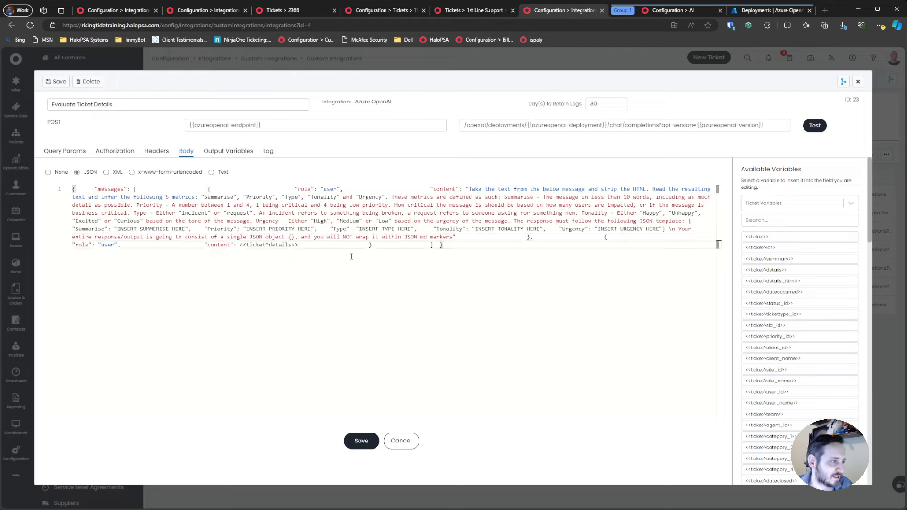
- Escape the quotes around Summarise and Priority in the prompt's list of 5 metrics with backslashes
click(203, 197)
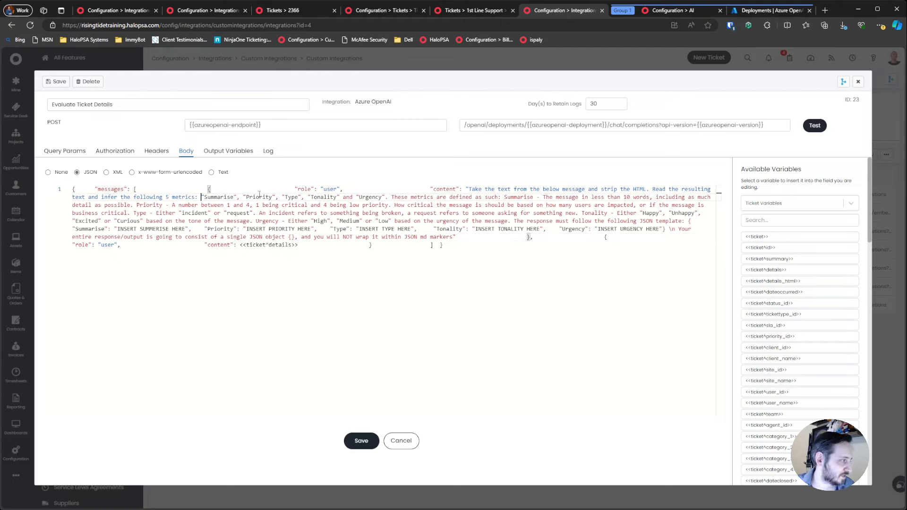
text(\)
key(ctrl+Right)
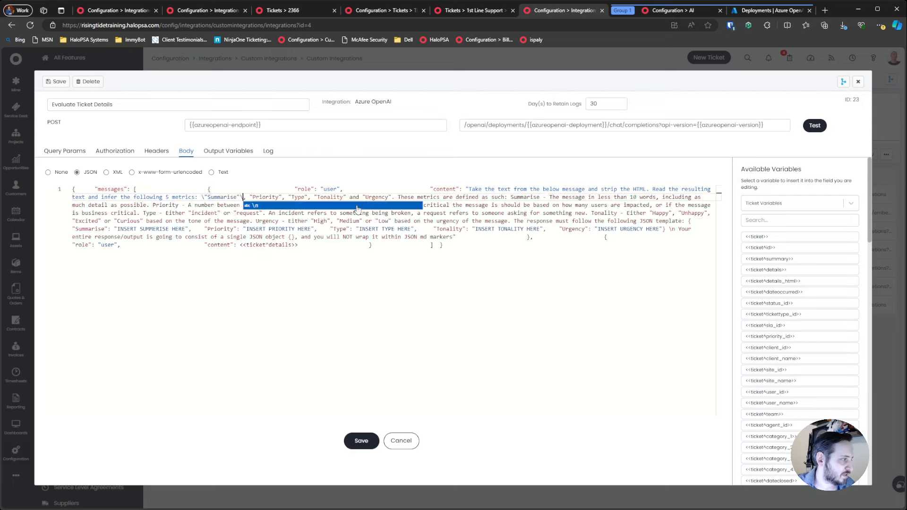
text(\)
key(ctrl+Right)
text(\)
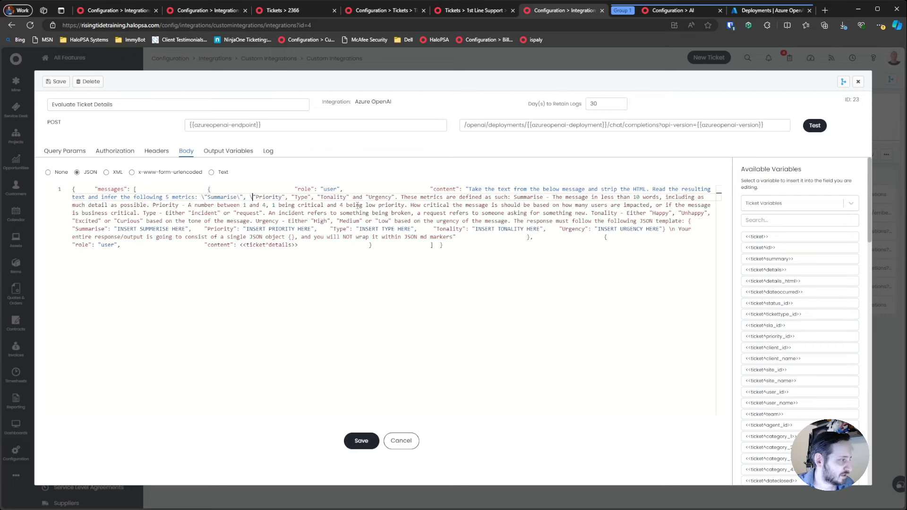
key(ctrl+Right)
text(\)
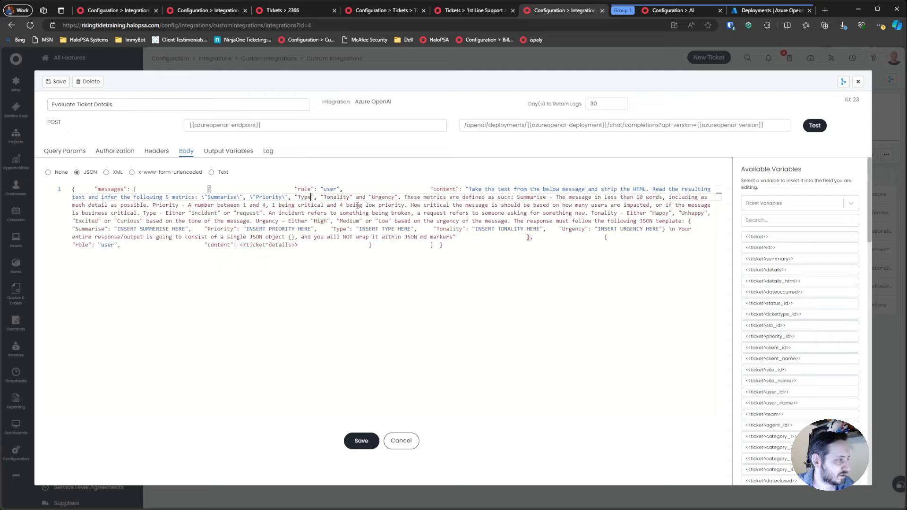
- Escape the quotes around Type, Tonality and Urgency in the prompt's list of 5 metrics with backslashes
key(ctrl+Left)
key(Left)
text(\", )
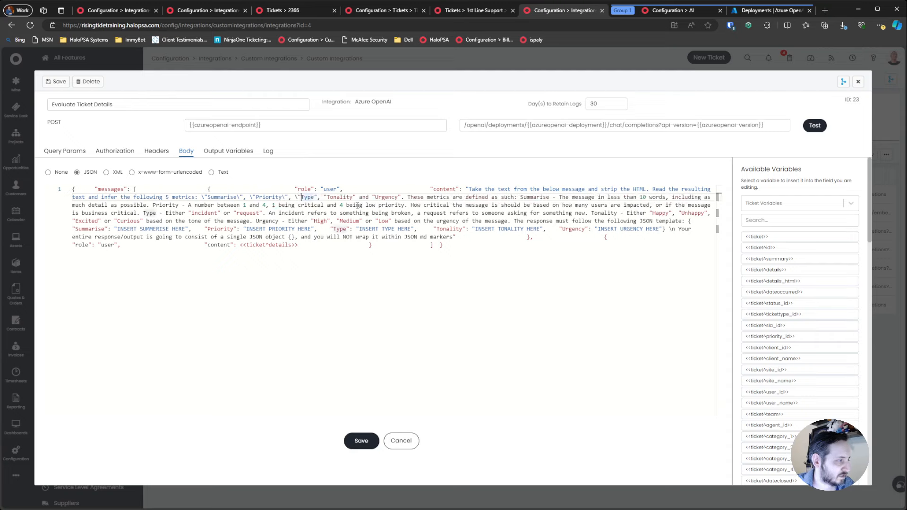
text(\)
key(ctrl+Right)
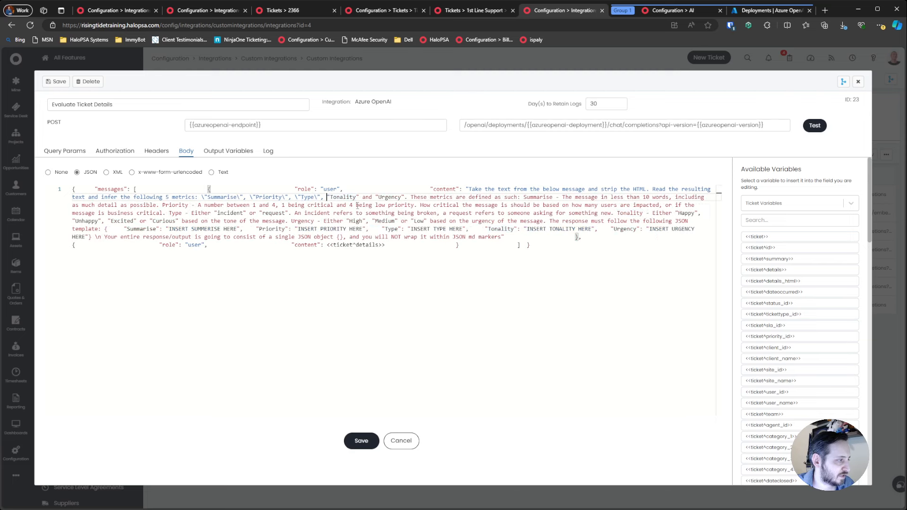
text(\)
key(ctrl+Right)
text(\)
key(ctrl+Right)
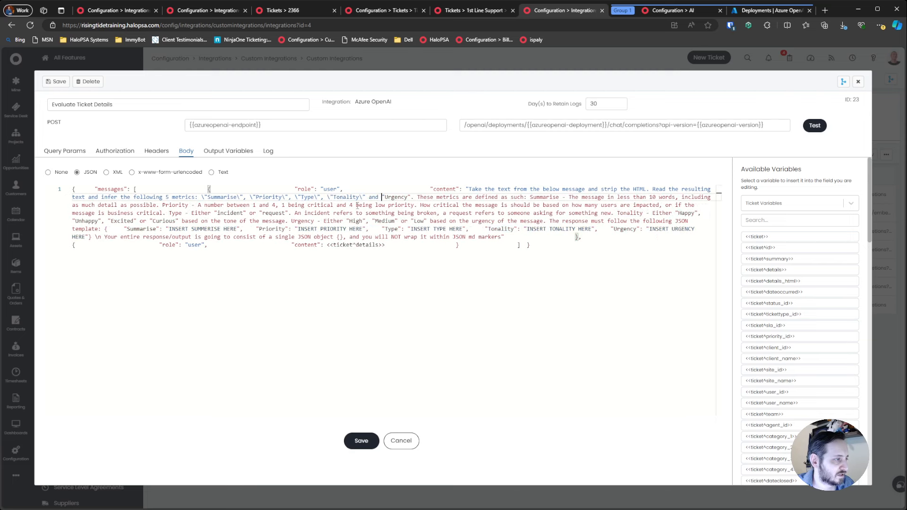
text(\)
key(ctrl+Right)
text(\)
key(ctrl+Right)
key(ctrl+Right)
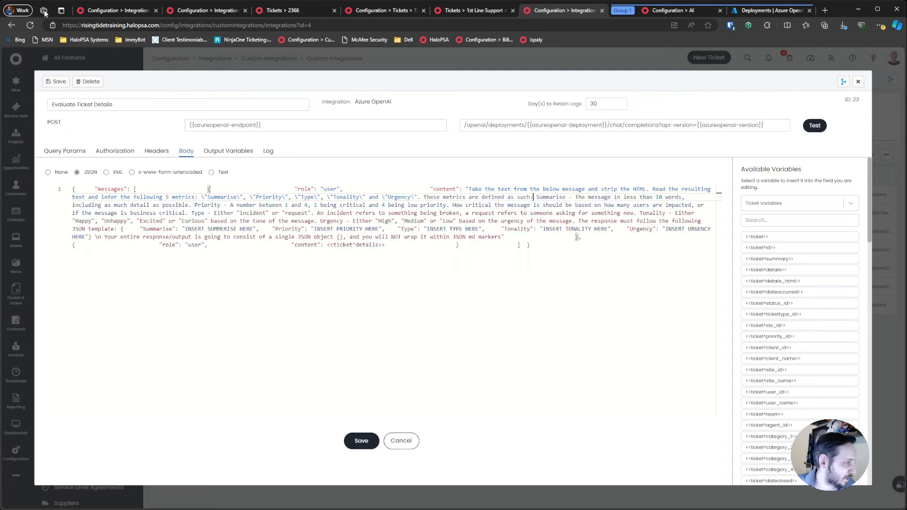
- Escape the quotes around incident and request in the prompt's Type definition with backslashes
click(239, 213)
text(\", )
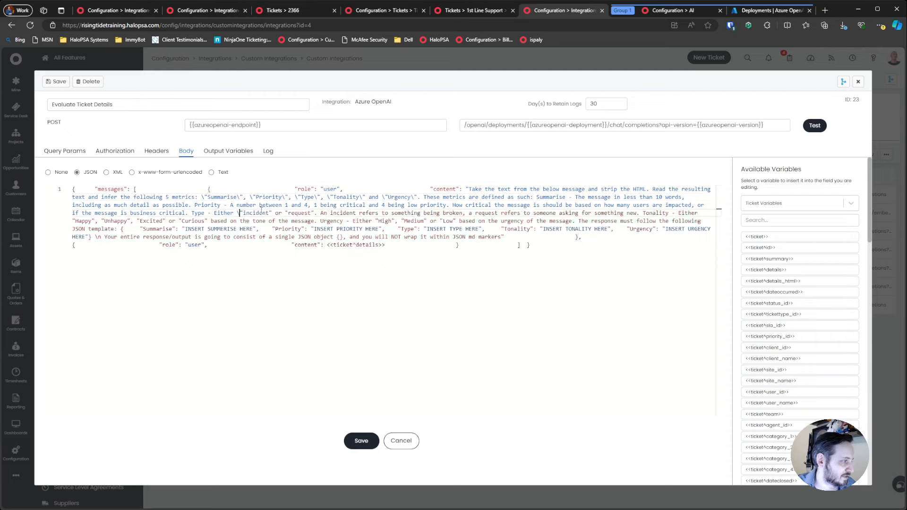
text(\)
key(ctrl+Right)
key(ctrl+Right)
text(\)
key(ctrl+Right)
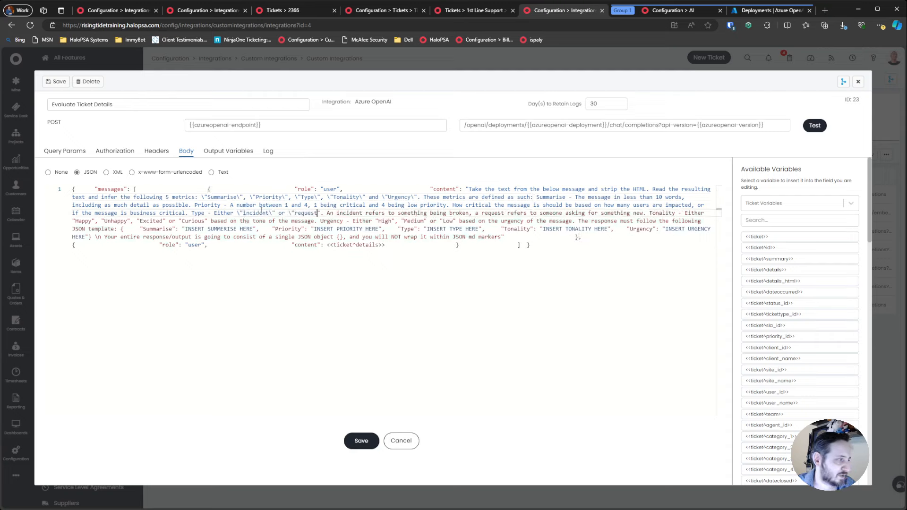
text(\)
key(ctrl+Right)
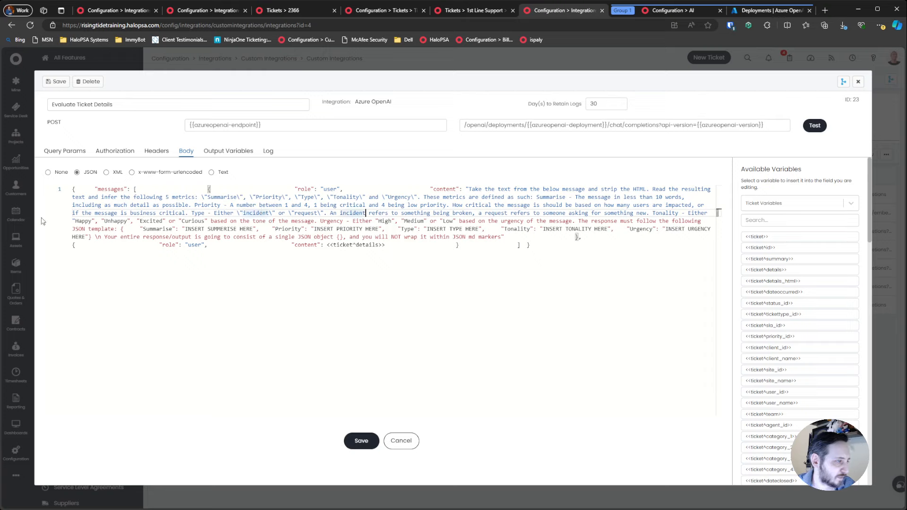
- Escape the quotes around Happy and Unhappy in the prompt's Tonality definition with backslashes
click(73, 221)
text(\)
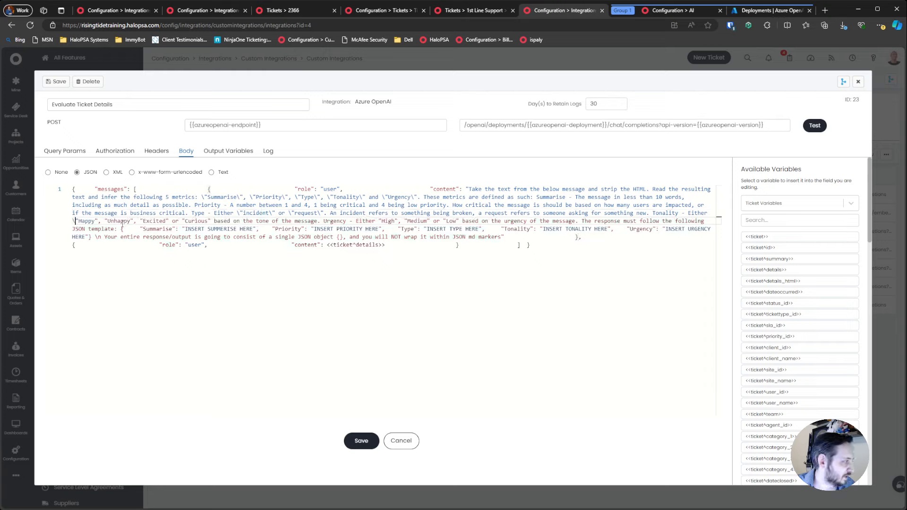
key(ctrl+Right)
text(\)
key(ctrl+Left)
key(ctrl+Left)
text(\)
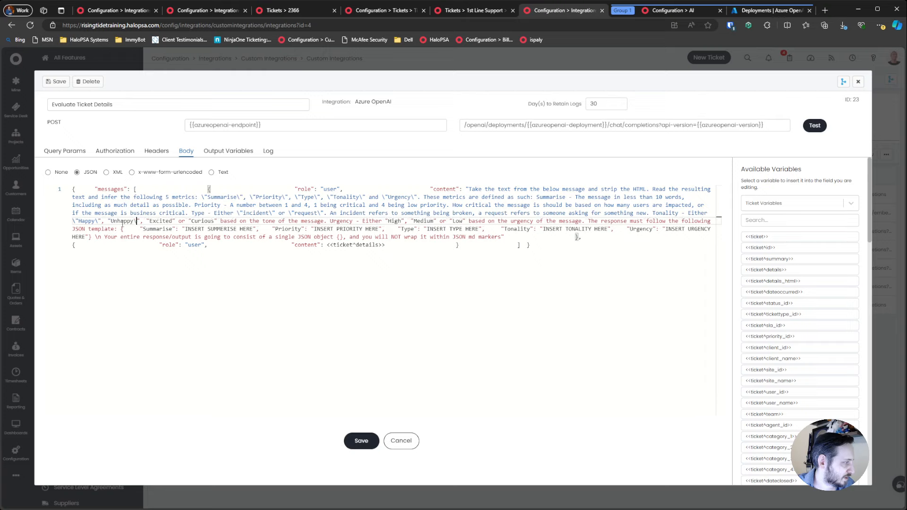
key(ctrl+Right)
text(\)
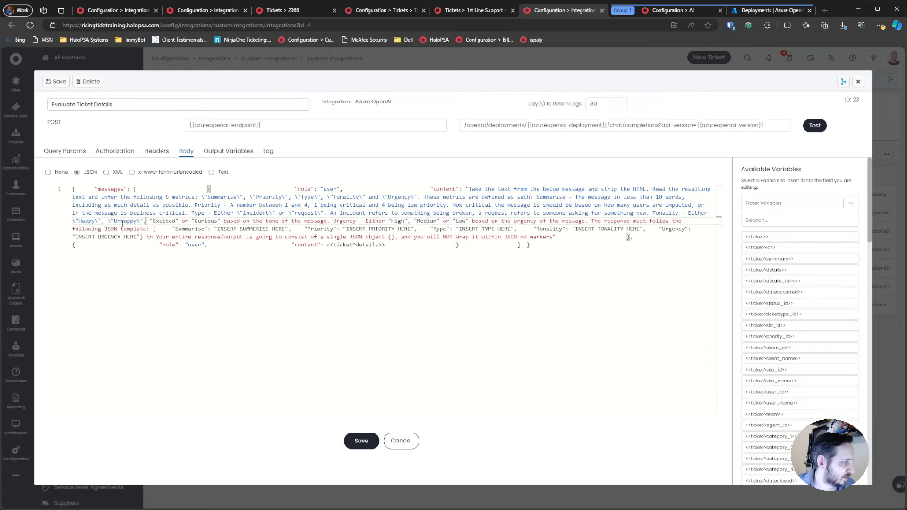
- Escape the quotes around Excited and Curious in the prompt's Tonality definition with backslashes
key(Right)
text(\)
key(ctrl+Right)
text(\)
key(Right)
text(\", )
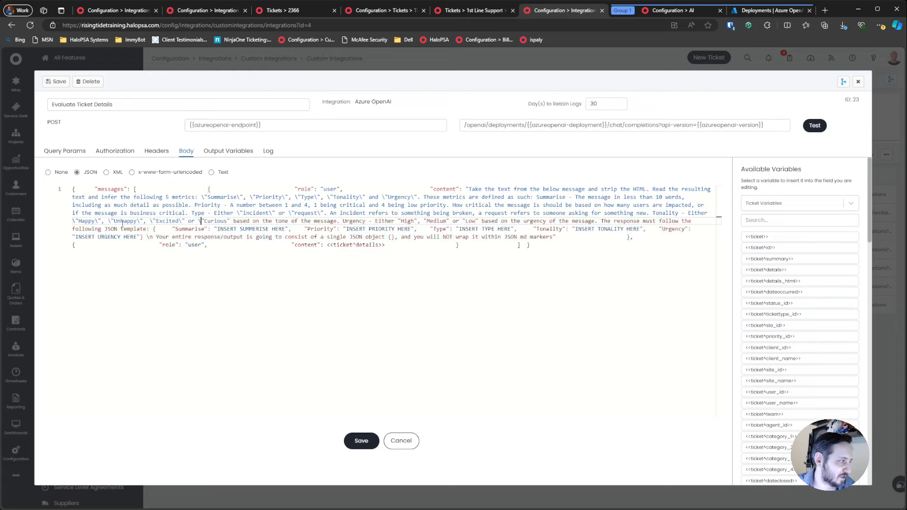
text(\)
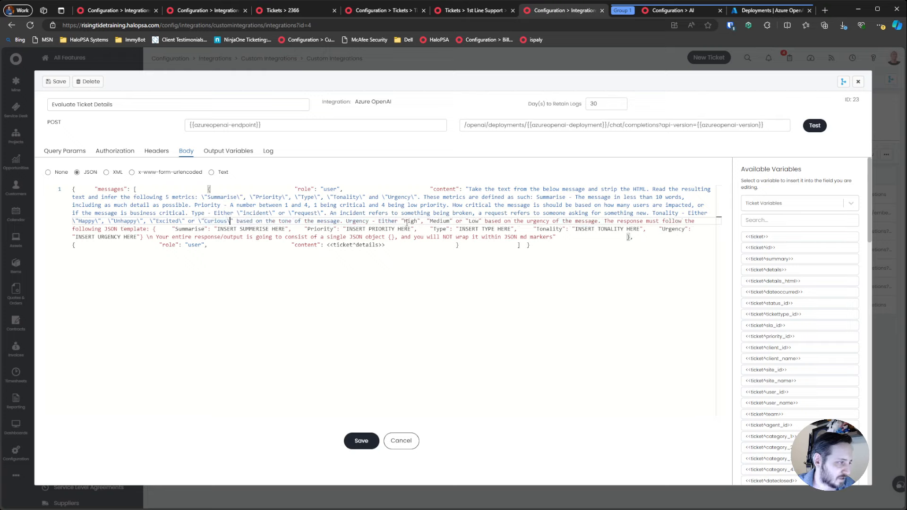
- Escape the quotes around High, Medium and Low in the prompt's Urgency definition with backslashes
text(\)
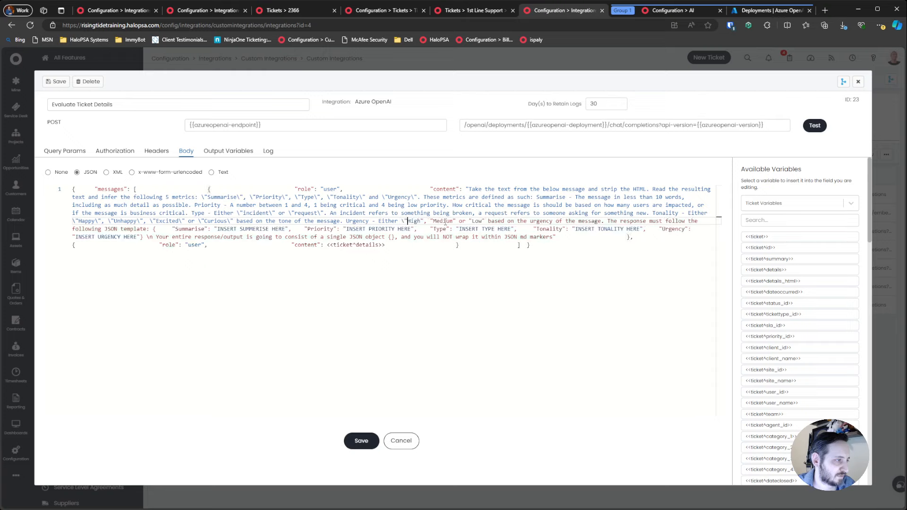
key(Right)
key(Right)
key(Right)
key(Right)
key(Right)
text(\)
key(Right)
key(Right)
key(Right)
key(Right)
key(Right)
key(Right)
key(Right)
key(Right)
key(Right)
key(Right)
text(\", )
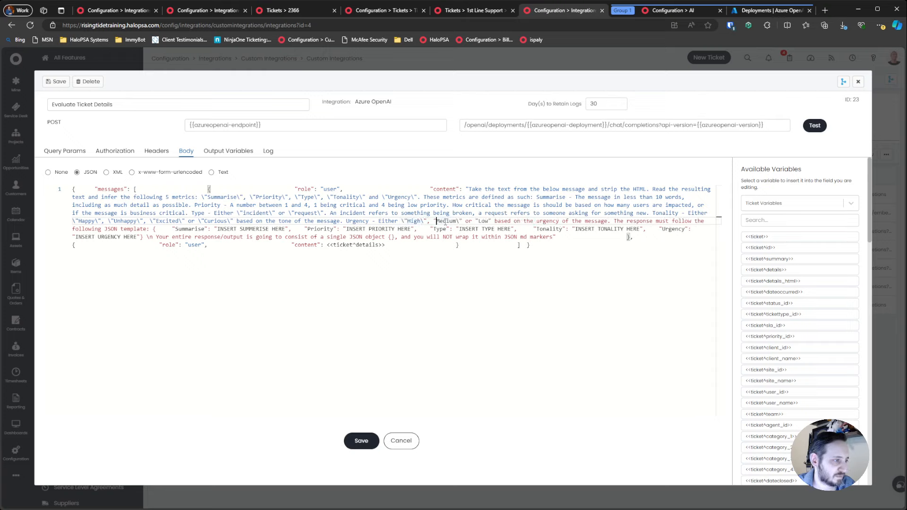
text(\)
key(Right)
key(Right)
key(Right)
key(Right)
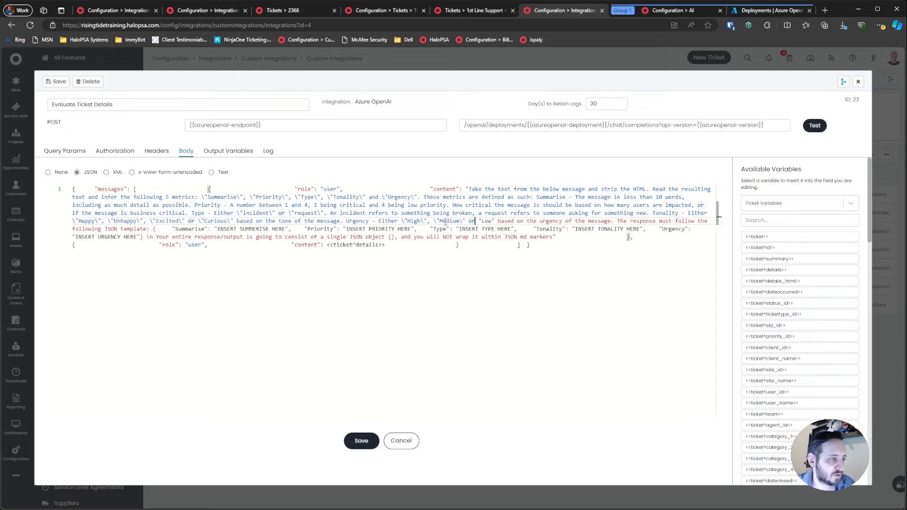
text(\)
key(Right)
key(Right)
key(Right)
key(Right)
text(\)
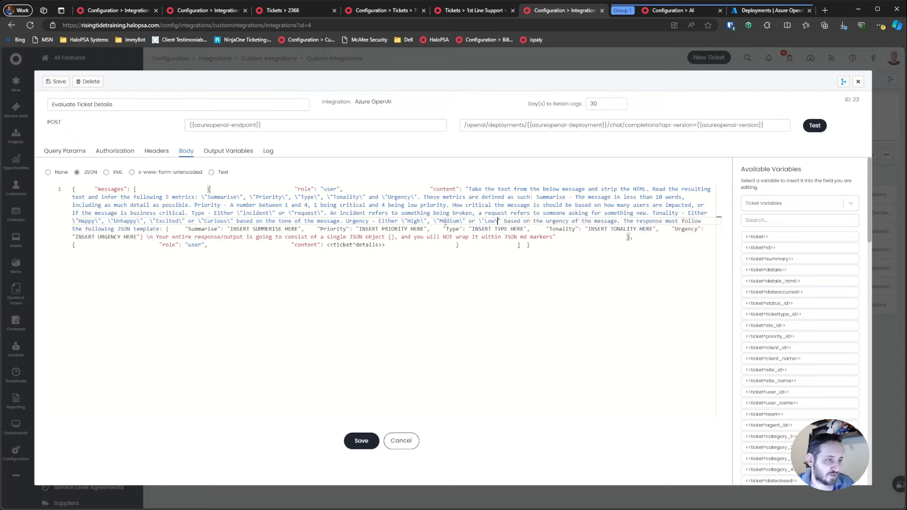
- Escape the quotes around the Summarise key and its INSERT SUMMERISE HERE placeholder in the prompt's JSON template
click(185, 229)
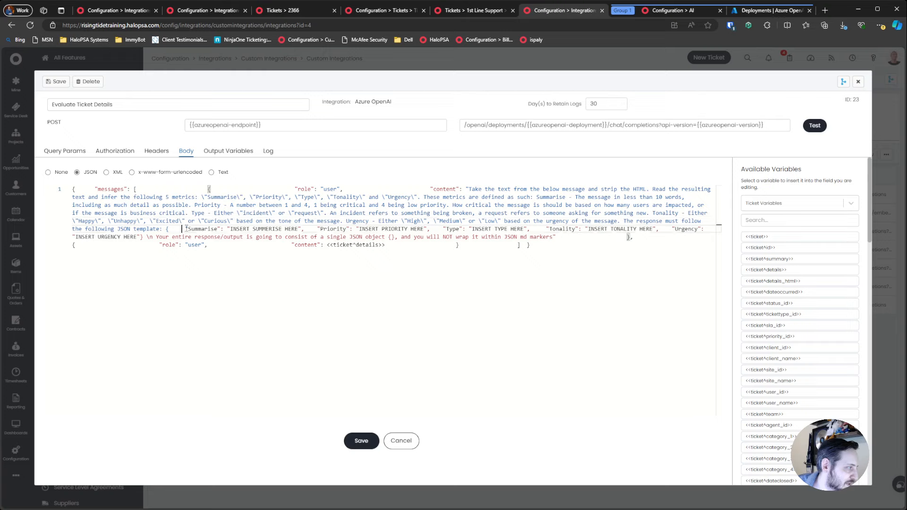
text(\)
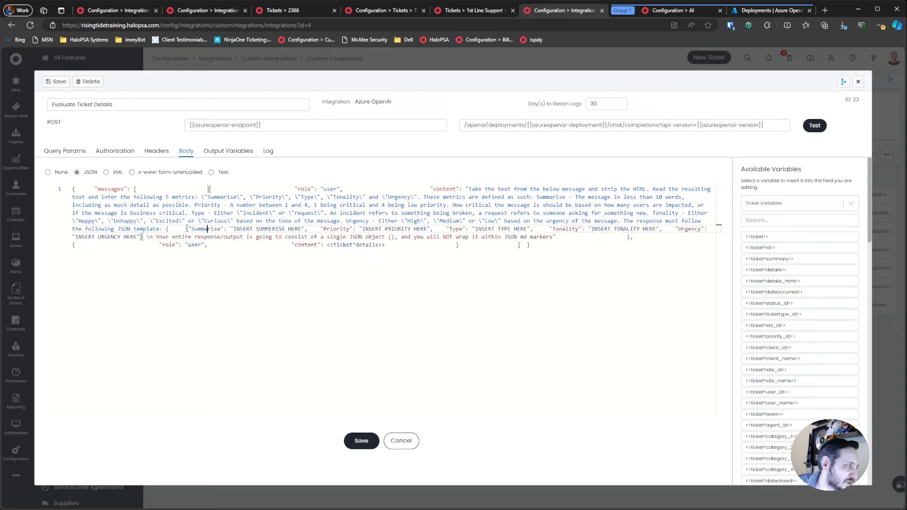
key(Right)
text(\)
key(Right)
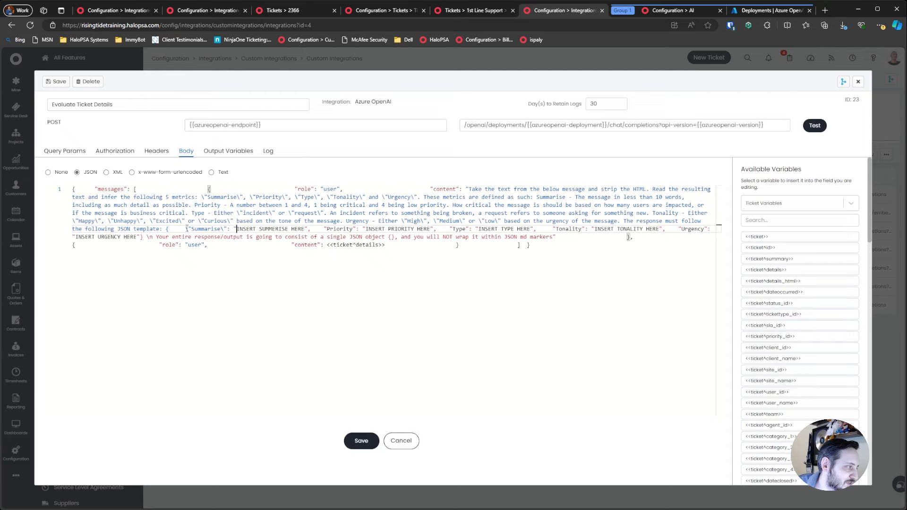
key(Left)
text(\)
key(Right)
key(ctrl+Right)
key(ctrl+Right)
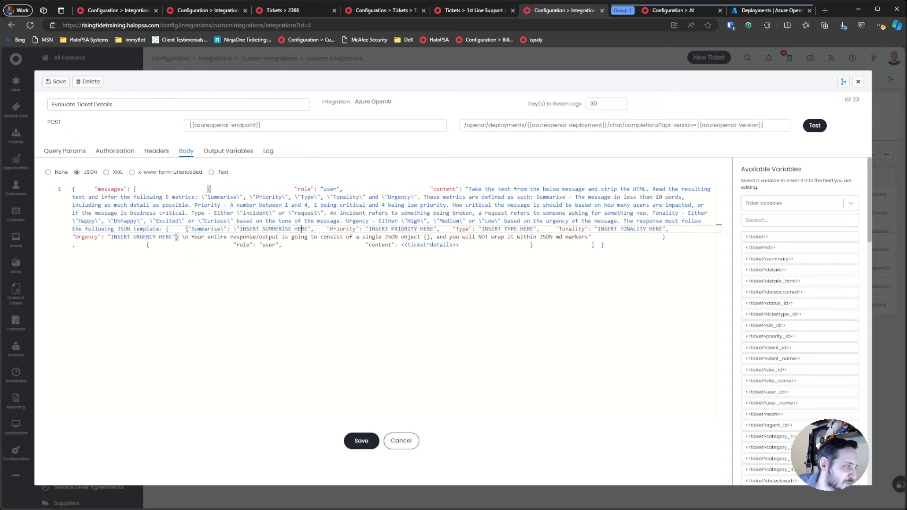
key(Right)
key(Right)
text(\)
- Escape the quotes around the Priority key and its INSERT PRIORITY HERE placeholder in the prompt's JSON template
key(Right)
text(\)
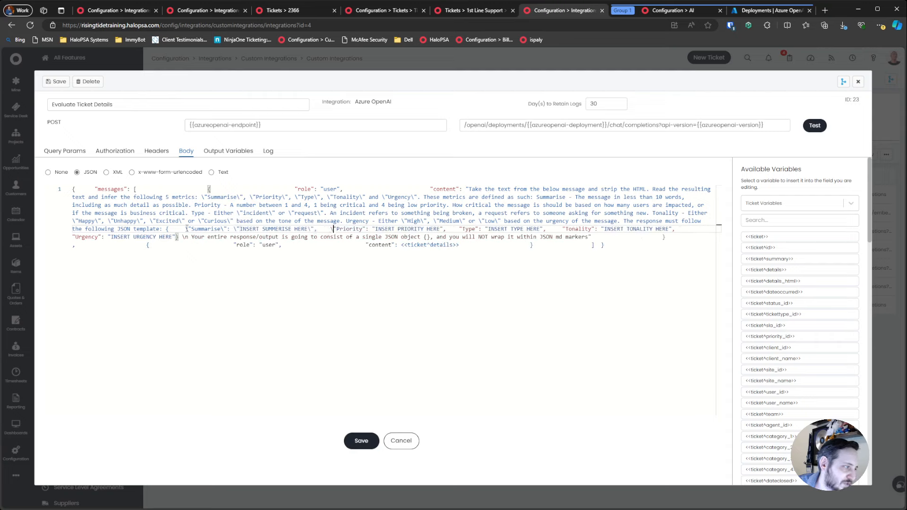
key(ctrl+Right)
text(\)
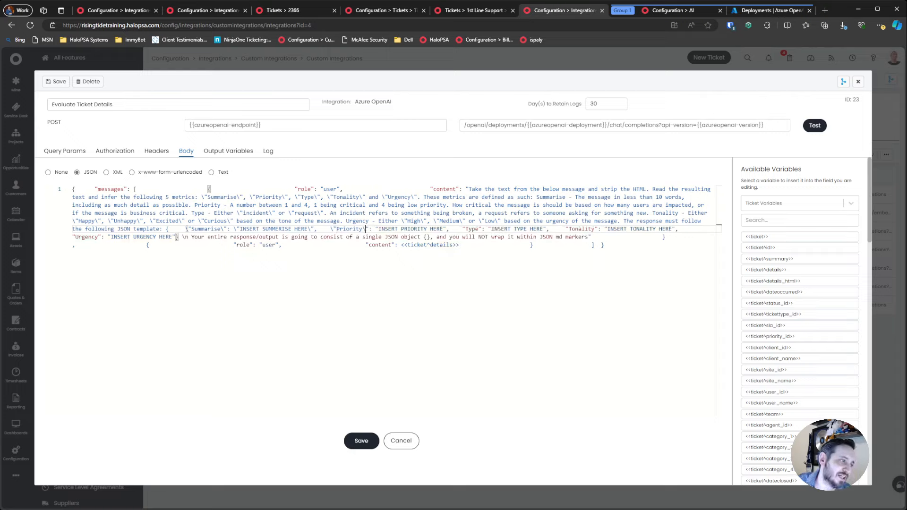
key(Right)
key(Right)
key(Right)
key(Right)
key(Left)
text(\)
key(ctrl+Right)
key(ctrl+Right)
key(ctrl+Right)
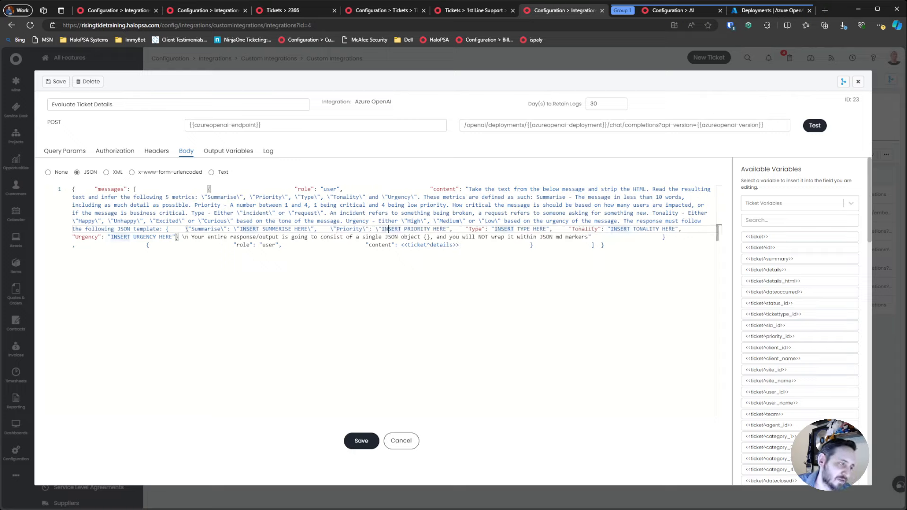
text(\)
- Escape the quotes around the Type key and its INSERT TYPE HERE placeholder in the prompt's JSON template with backslashes
key(Right)
key(Right)
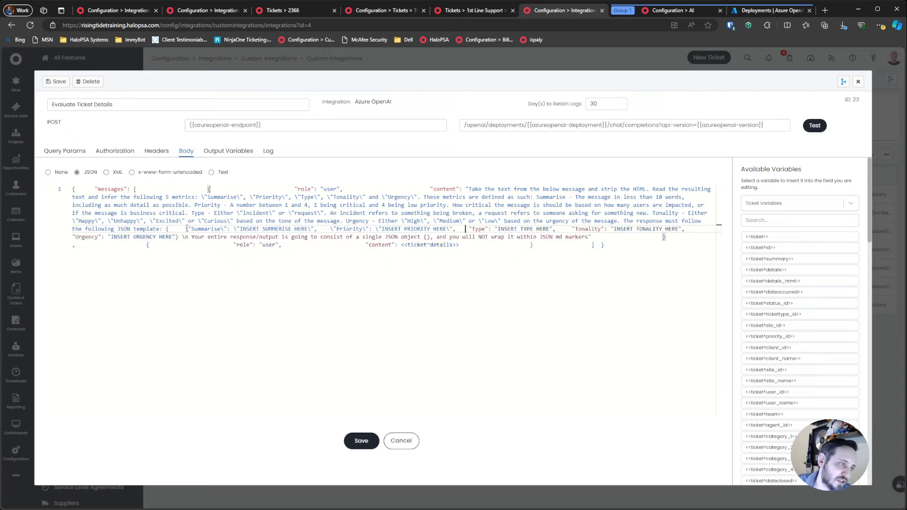
key(Left)
text(\)
key(Right)
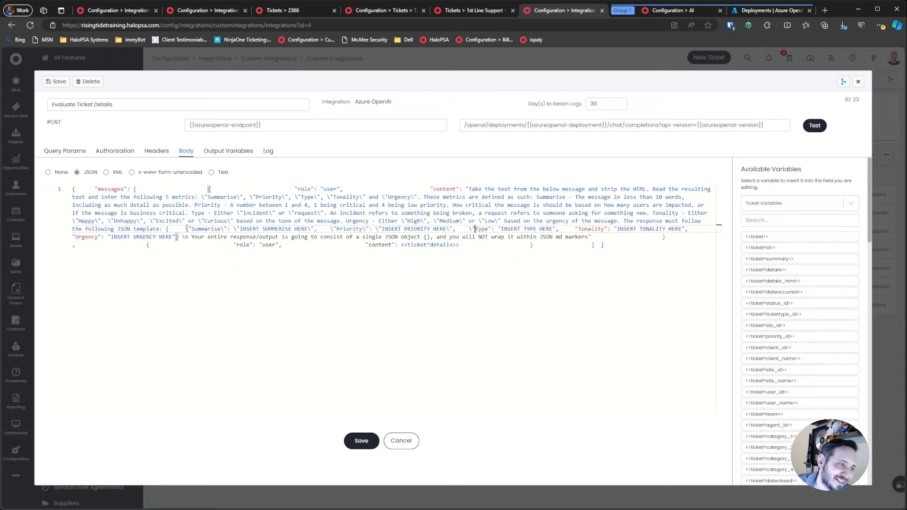
key(Right)
text(\)
key(Right)
key(Right)
key(Right)
text(\)
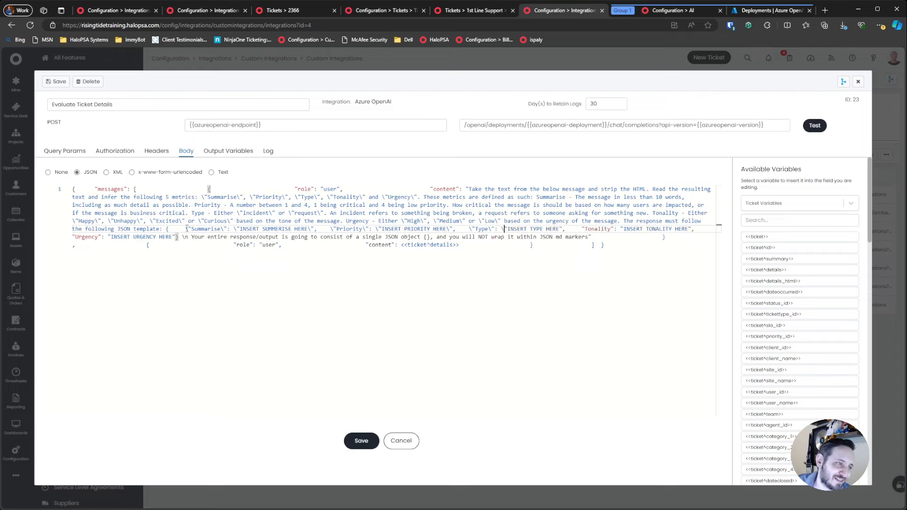
key(Right)
key(Right)
key(Right)
key(Right)
key(Right)
key(Right)
key(Right)
key(Right)
key(Right)
key(Right)
key(Right)
key(Right)
key(Right)
key(Right)
key(Right)
key(Right)
key(Right)
text(\)
key(Right)
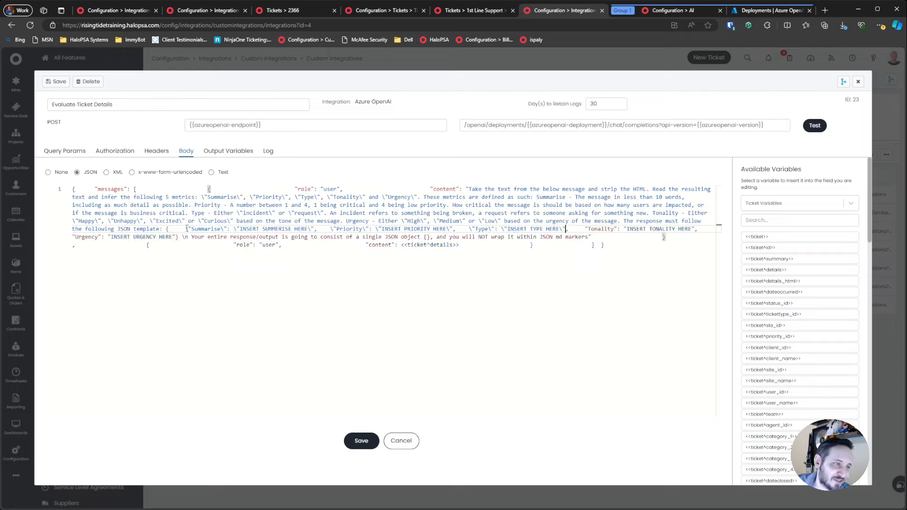
- Escape the quotes around the Tonality key and its INSERT TONALITY HERE placeholder in the prompt's JSON template
text(\)
key(Right)
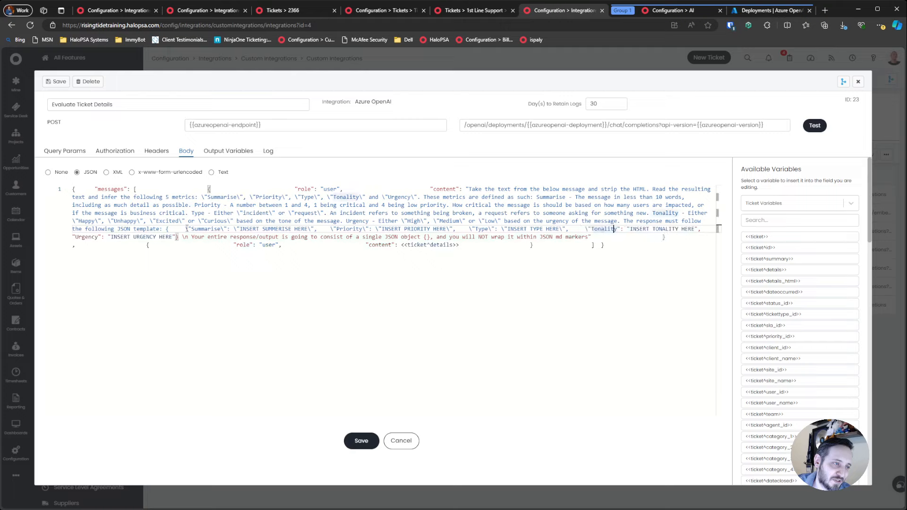
key(Right)
text(\", \)
key(Right)
key(Right)
key(Right)
key(Right)
key(Right)
key(Right)
key(Right)
key(Right)
key(Right)
key(Right)
key(Right)
key(Right)
key(Right)
key(Right)
key(Right)
key(Right)
key(Right)
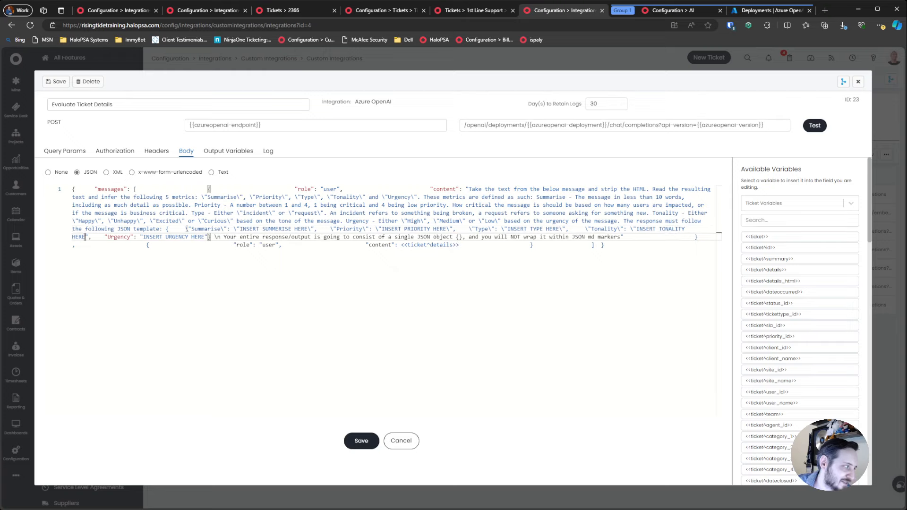
text(\", \)
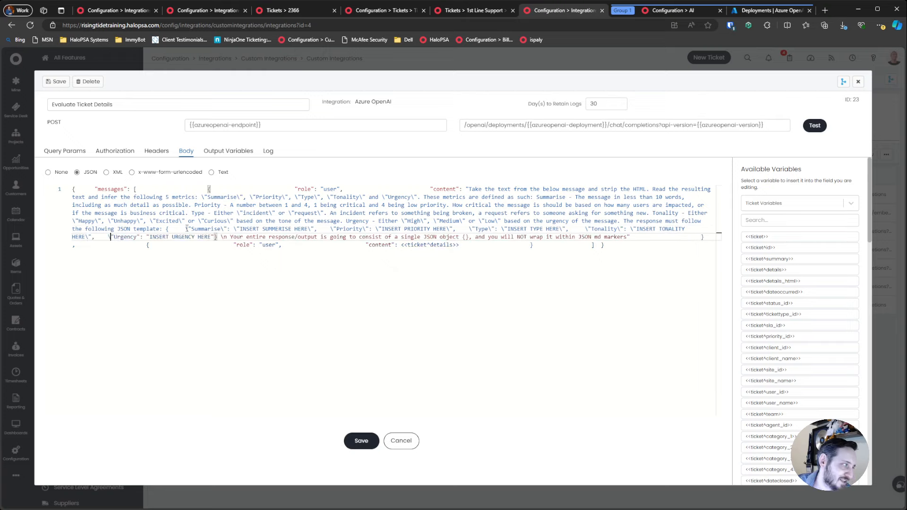
- Escape the quotes around the Urgency key and its INSERT URGENCY HERE placeholder in the JSON template, and save the method
key(Right)
key(Right)
text(\", )
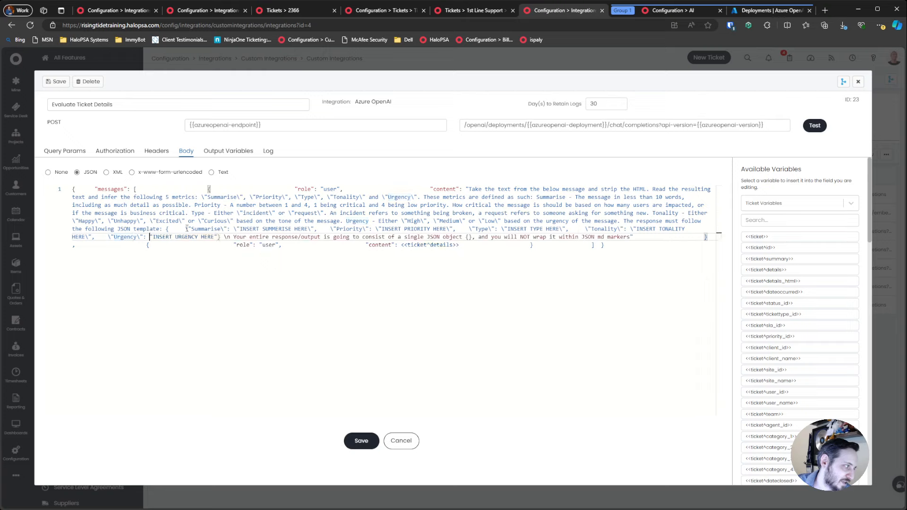
text(\)
key(ctrl+Right)
key(ctrl+Right)
key(ctrl+Right)
text(\", )
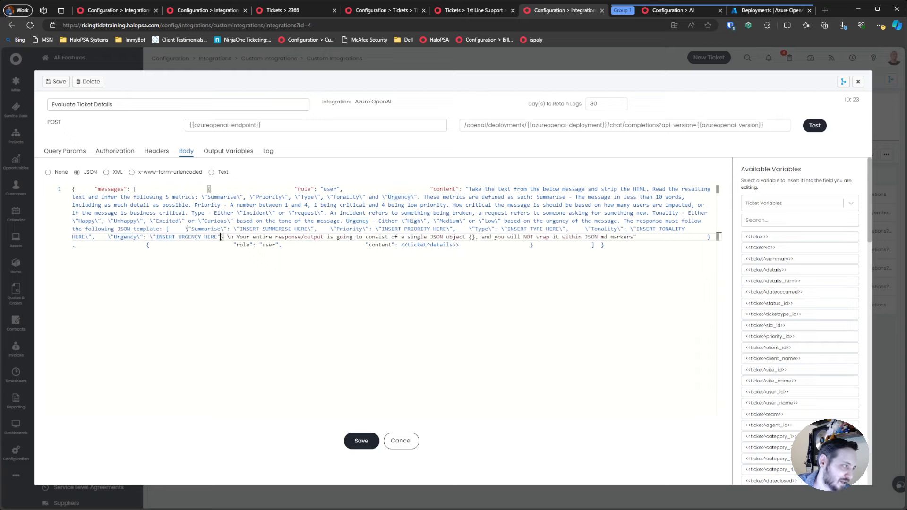
text(\)
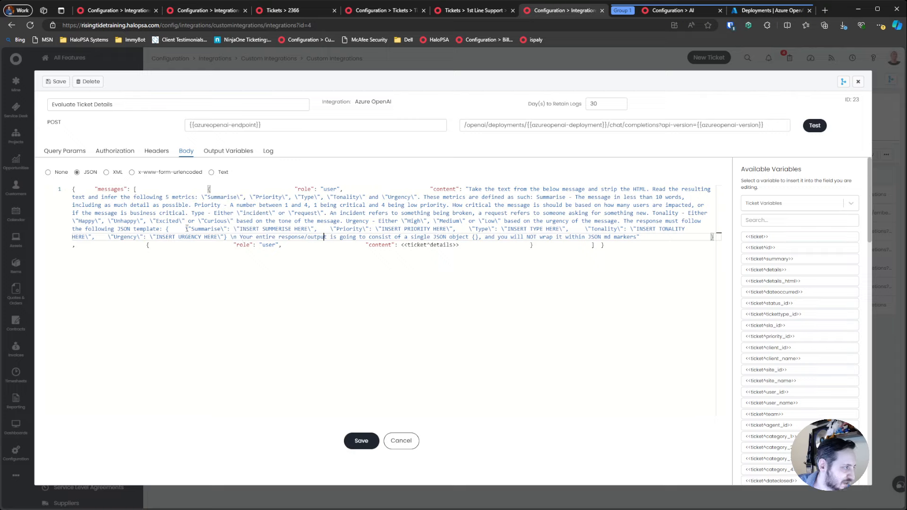
key(ctrl+Right)
key(ctrl+Right)
key(ctrl+Right)
key(ctrl+Right)
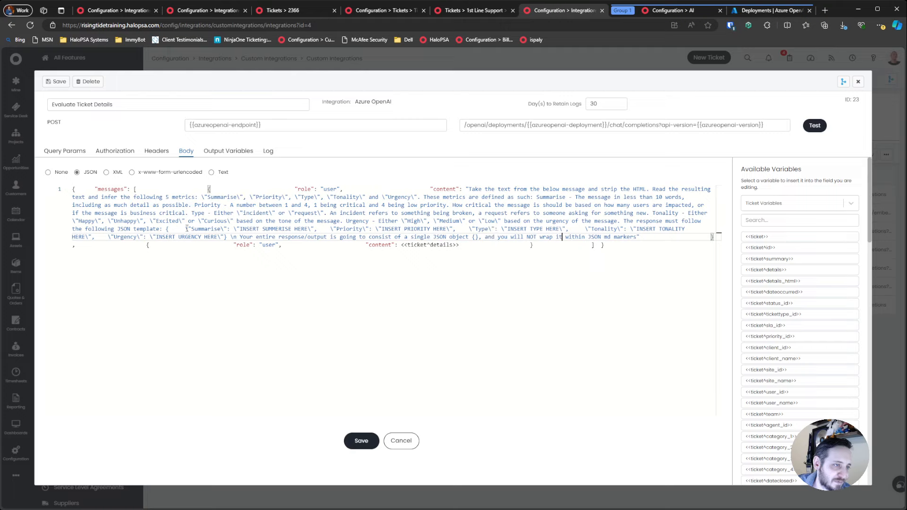
key(Right)
key(Right)
key(Right)
key(Right)
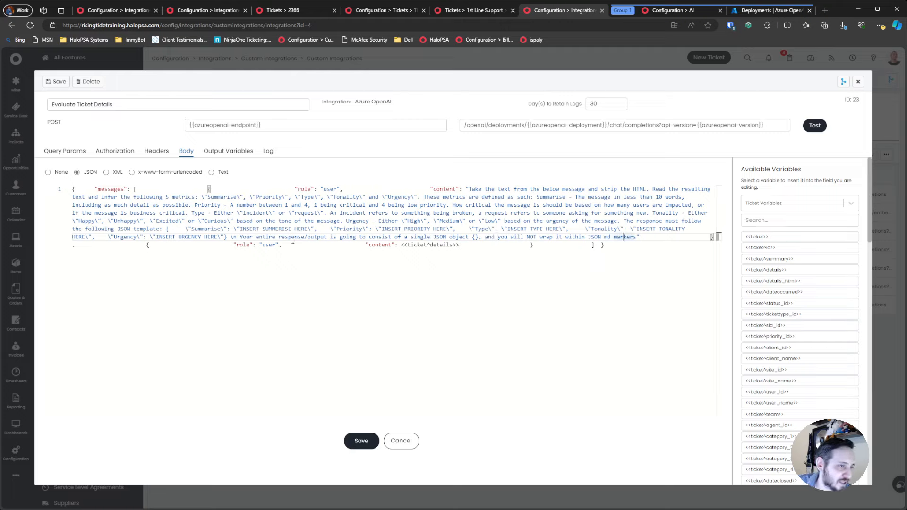
click(362, 441)
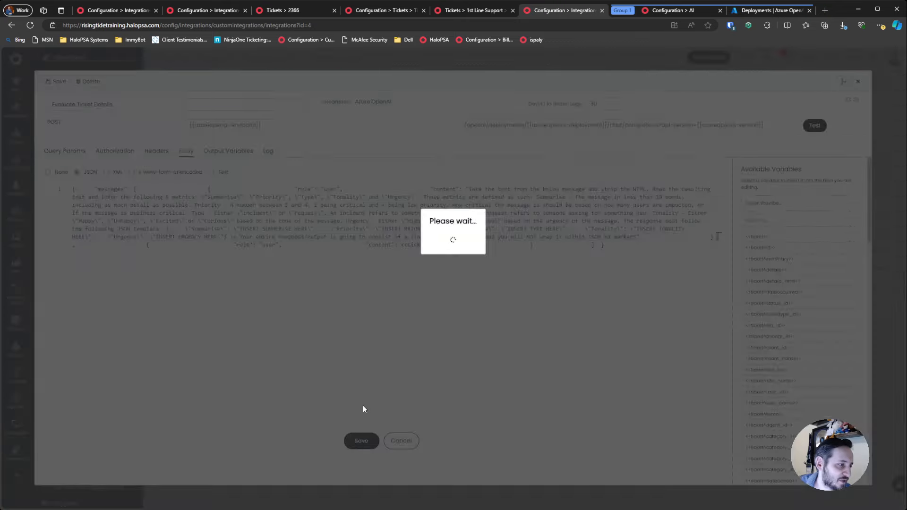
- Test the Evaluate Ticket Details method and check the returned v2_summarize value against the response body
click(813, 125)
click(501, 222)
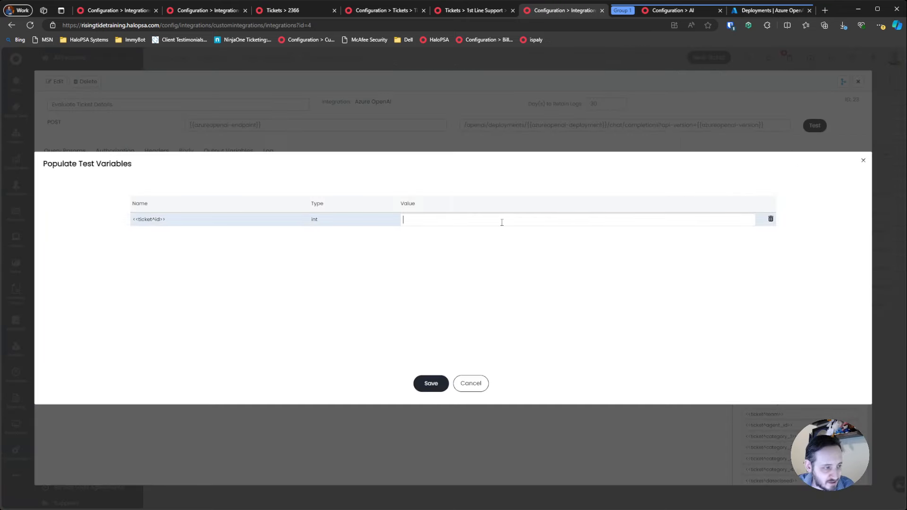
click(428, 382)
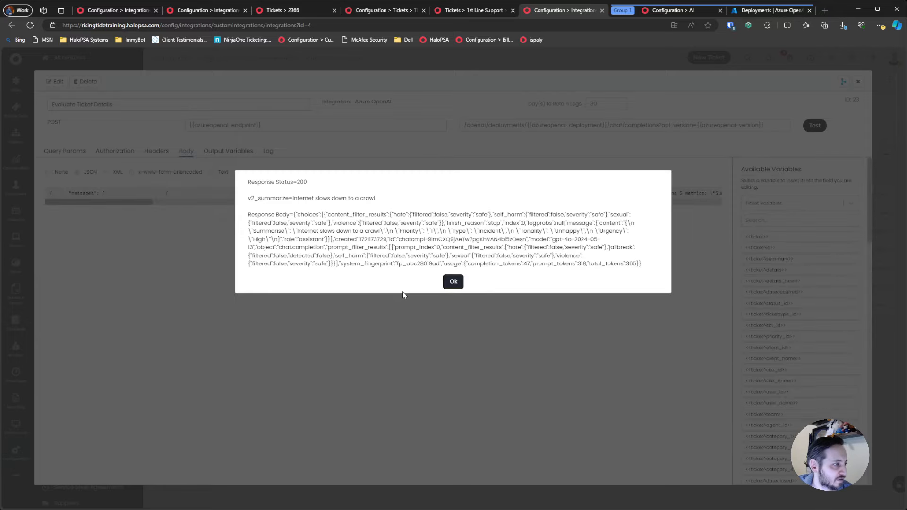
drag(291, 198, 405, 207)
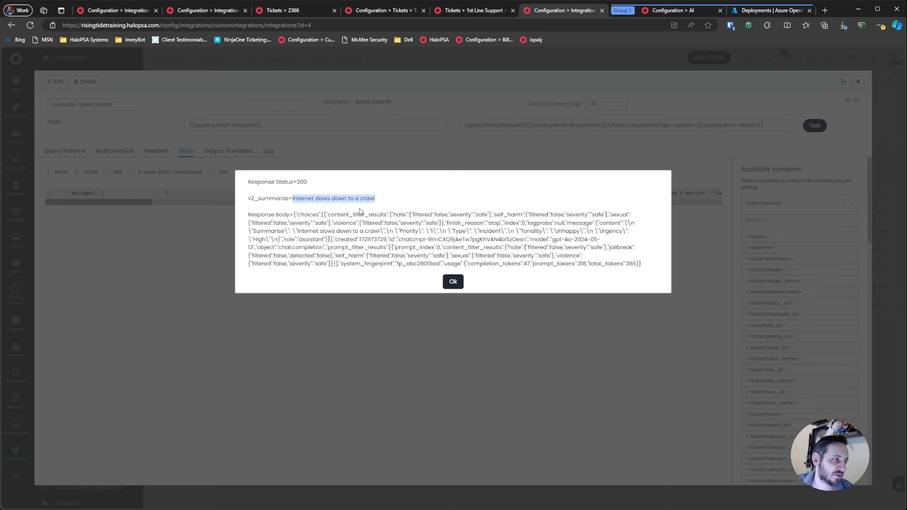
click(287, 210)
click(452, 281)
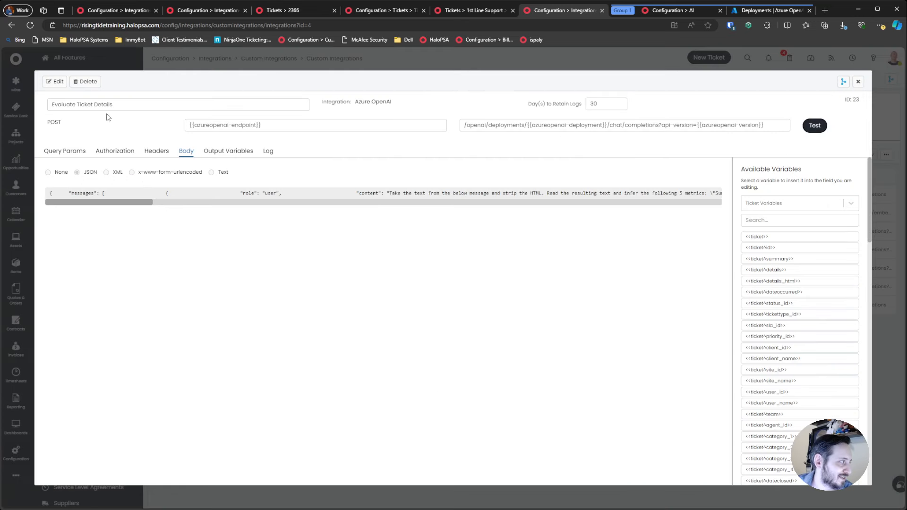
- Copy the full quoted prompt text from the Evaluate Ticket Details body and close the method without changing it
click(55, 81)
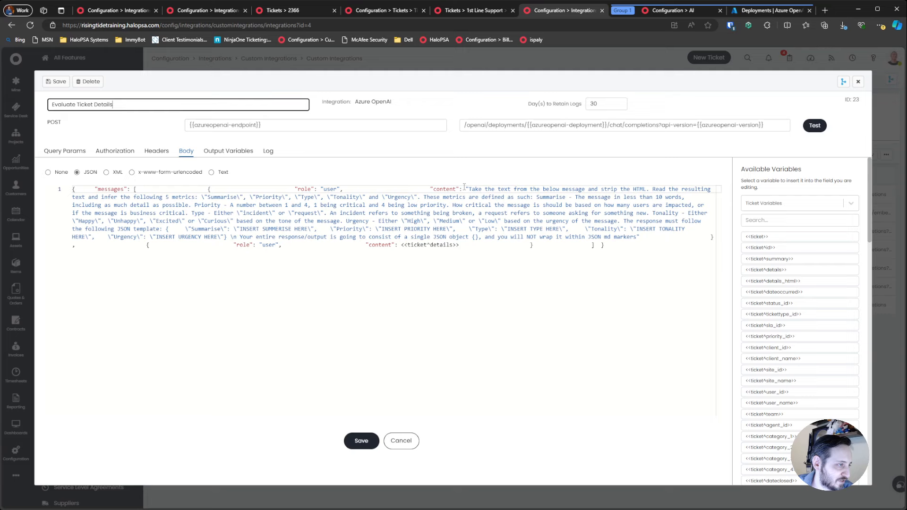
drag(465, 189, 643, 238)
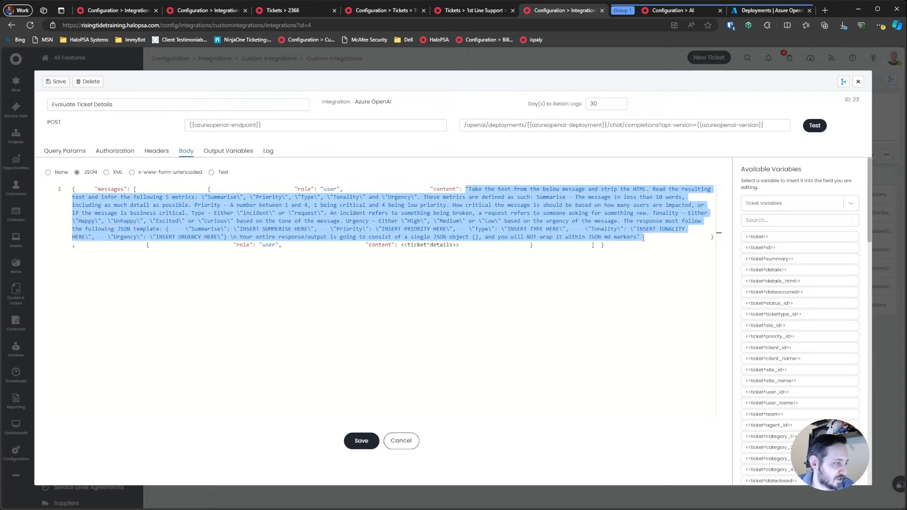
key(shift+Left)
key(ctrl+c)
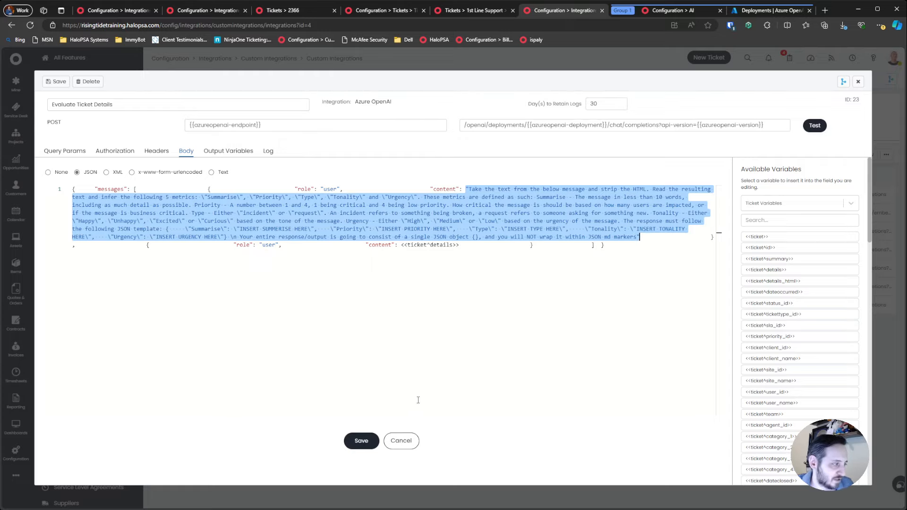
click(414, 439)
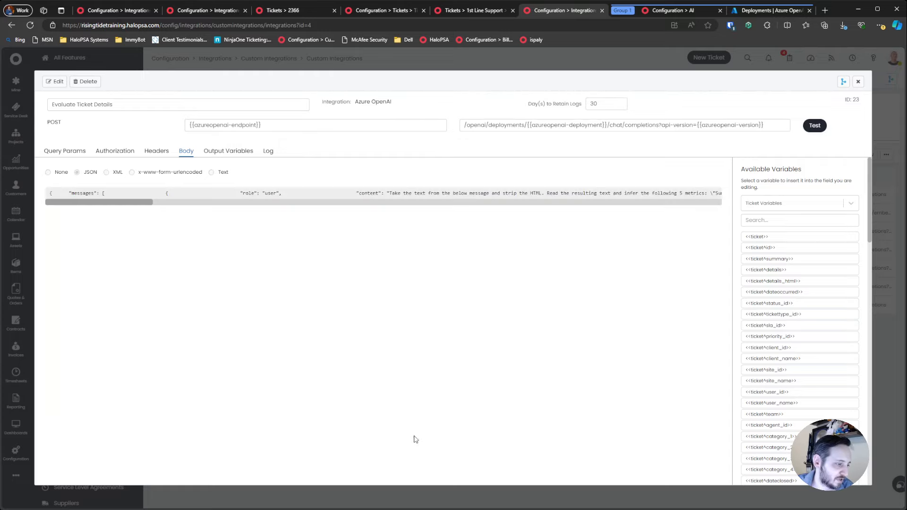
click(857, 81)
click(268, 292)
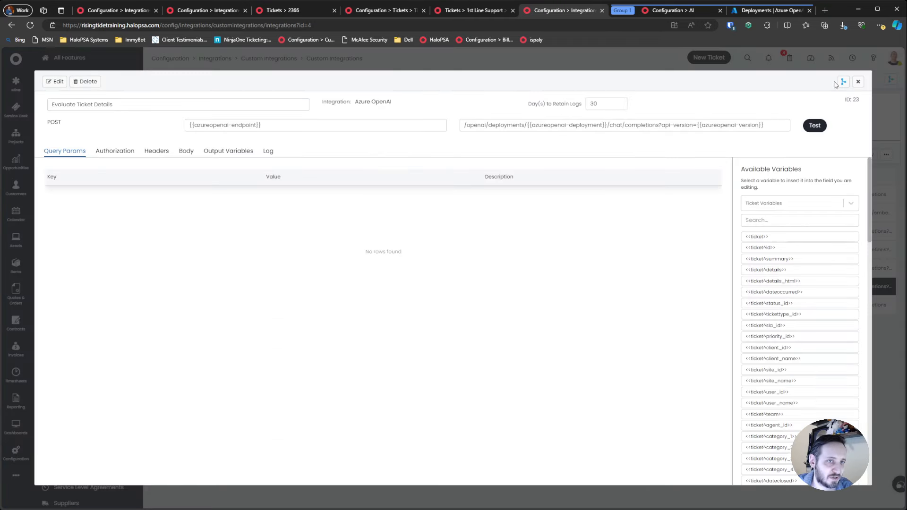
click(858, 82)
click(391, 288)
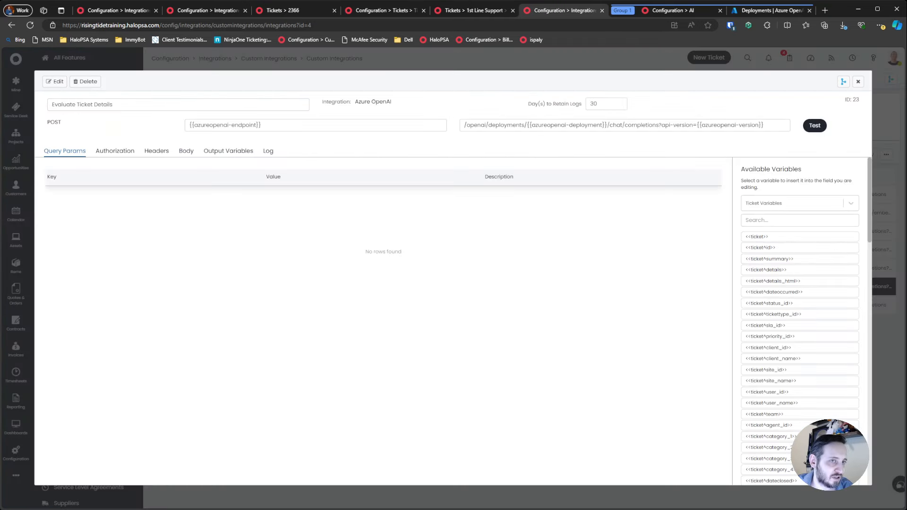
click(857, 81)
- Replace the prompt in the Evaluate Ticket Details v1 body with the copied text, remove the duplicated opening quote, and save
click(476, 304)
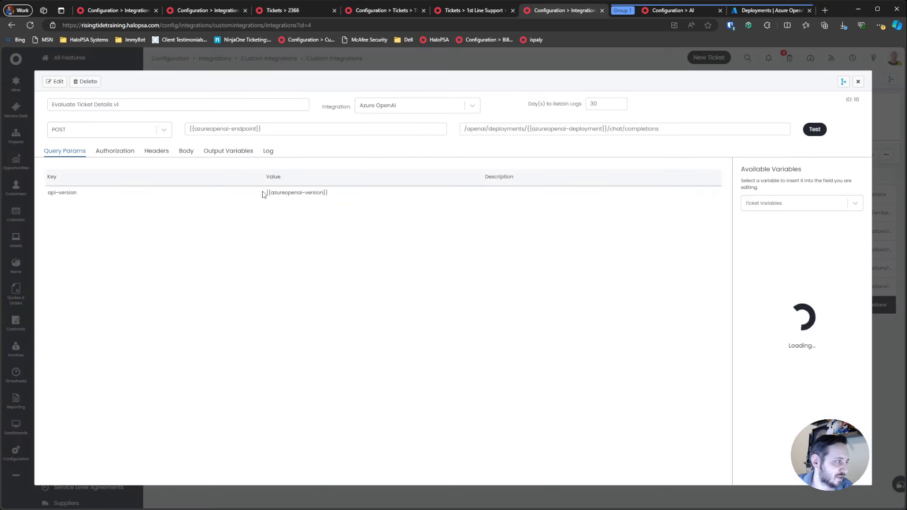
click(55, 81)
click(185, 153)
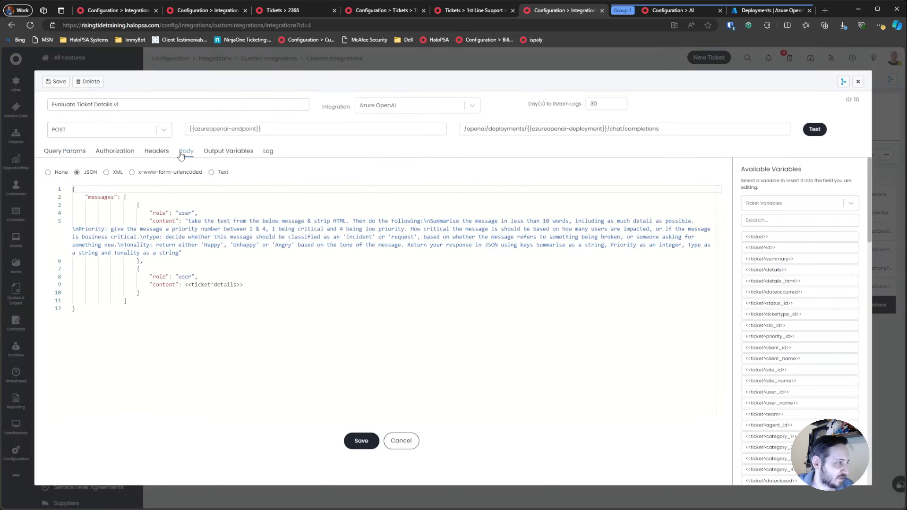
double_click(192, 221)
shift+click(170, 253)
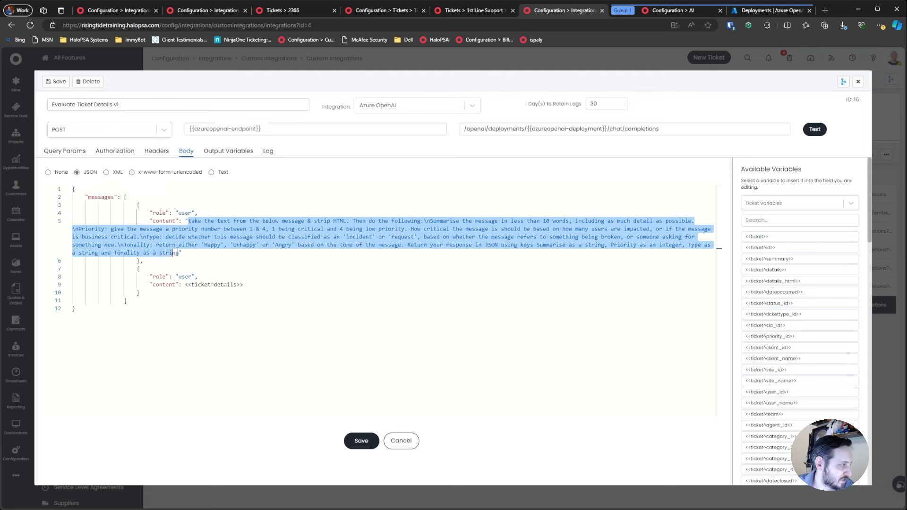
key(ctrl+v)
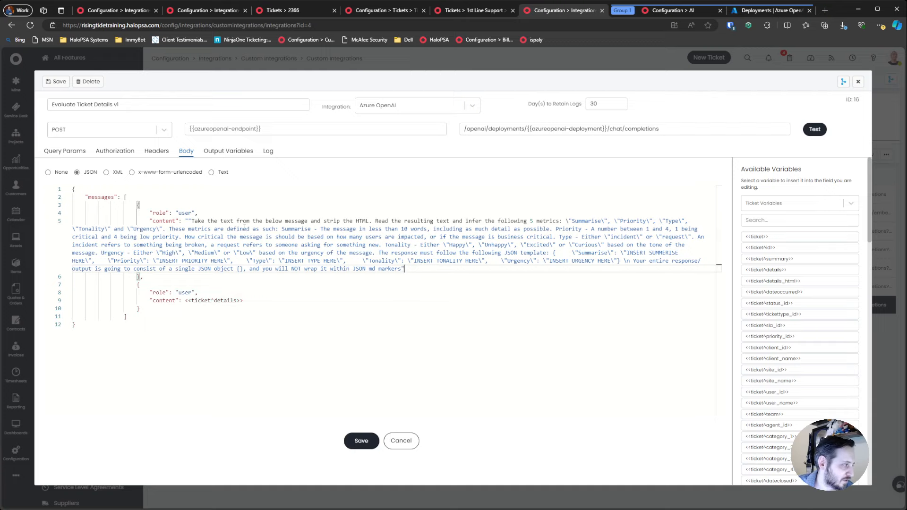
click(190, 221)
key(BackSpace)
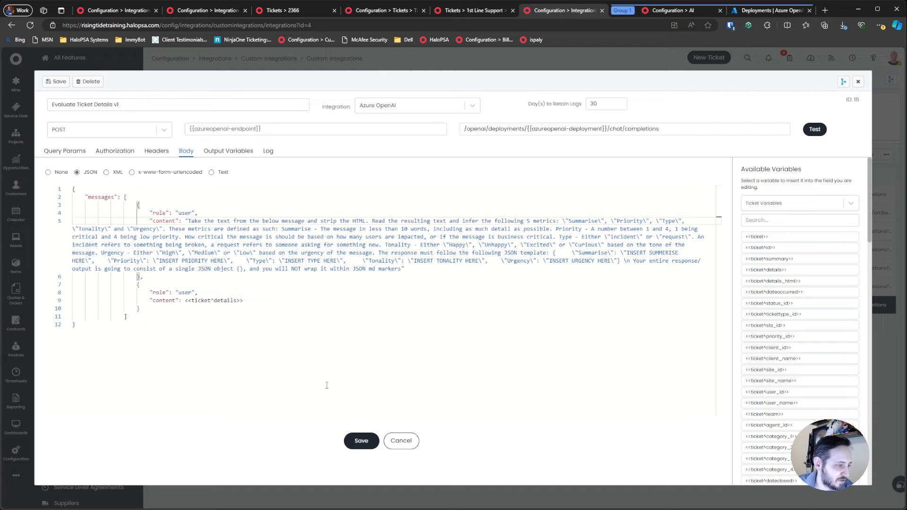
click(362, 441)
- Test Evaluate Ticket Details v1 with ticket ID 2366 and examine the returned summary, priority, ticket type and tonality variables
click(814, 128)
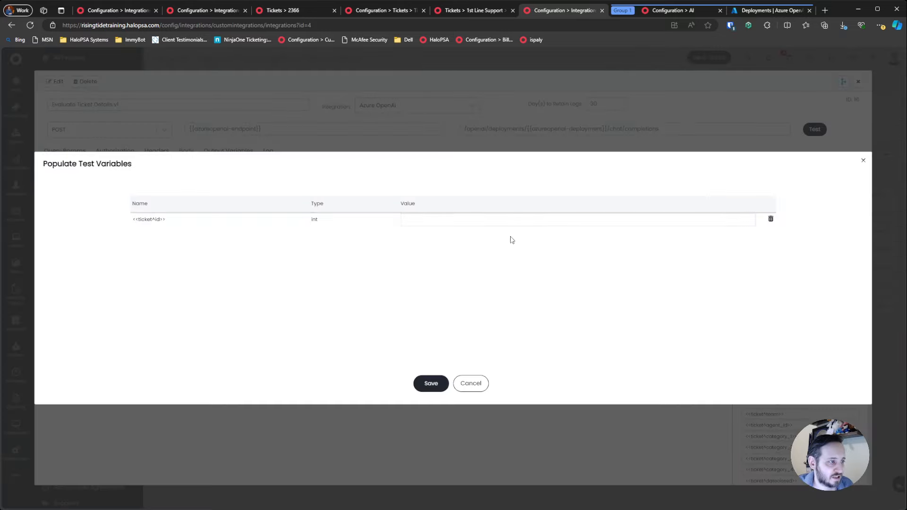
click(510, 217)
text(2366)
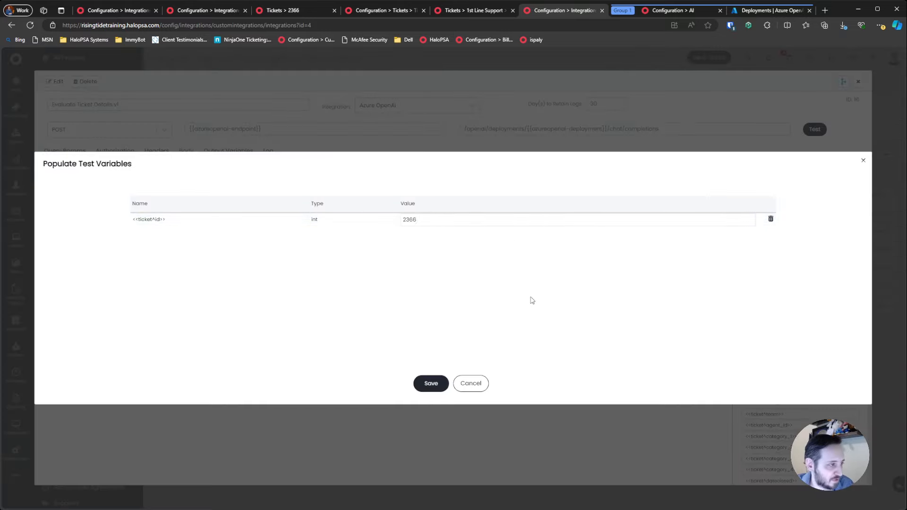
click(431, 383)
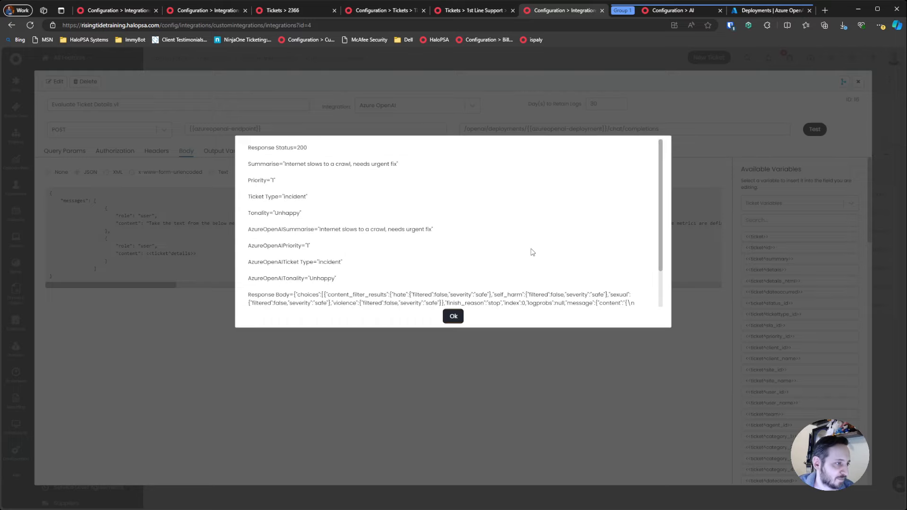
drag(284, 164, 393, 166)
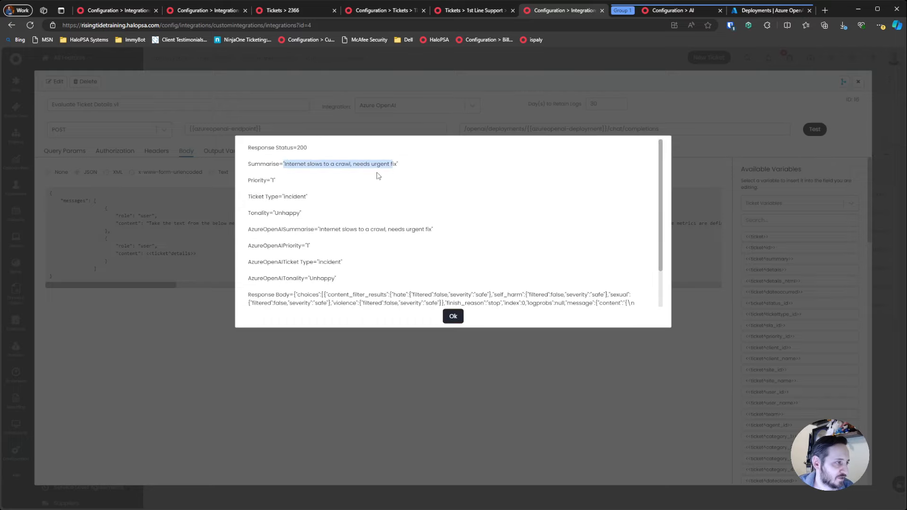
drag(259, 182, 444, 232)
click(286, 203)
drag(297, 245, 311, 247)
drag(304, 279, 335, 280)
click(453, 316)
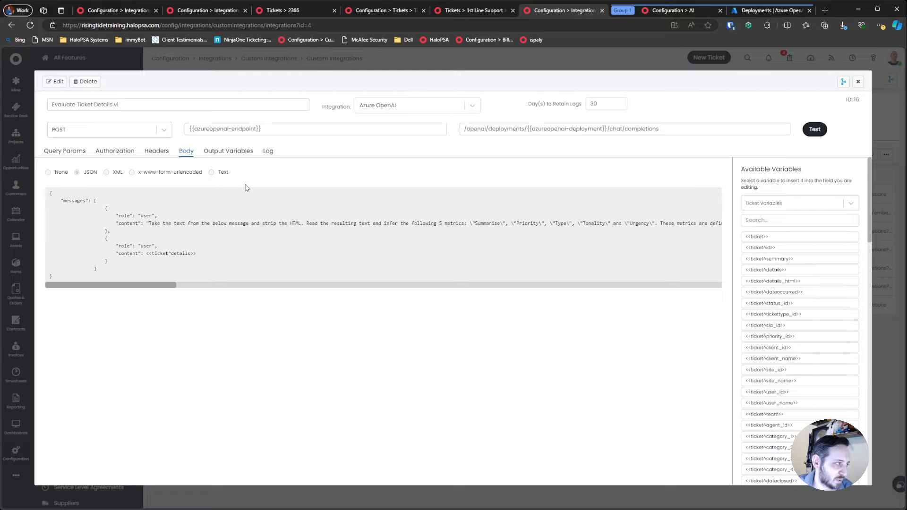
drag(165, 287, 280, 276)
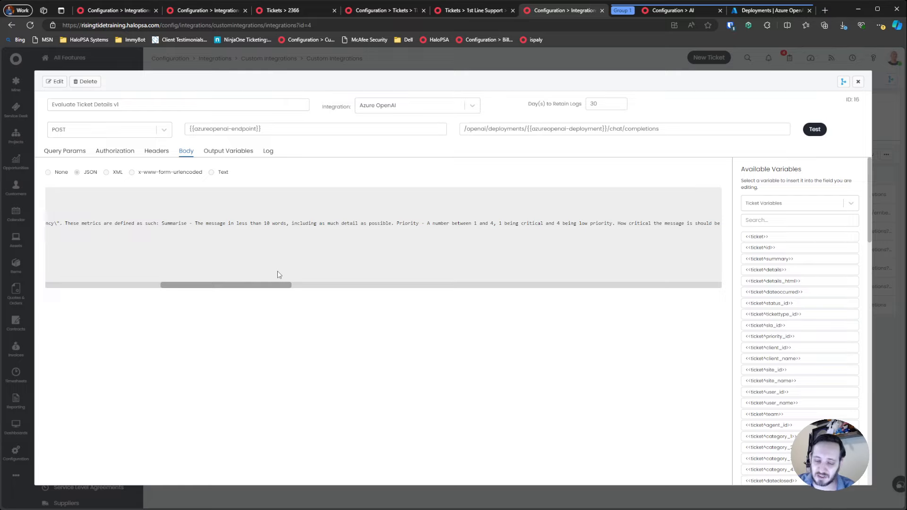
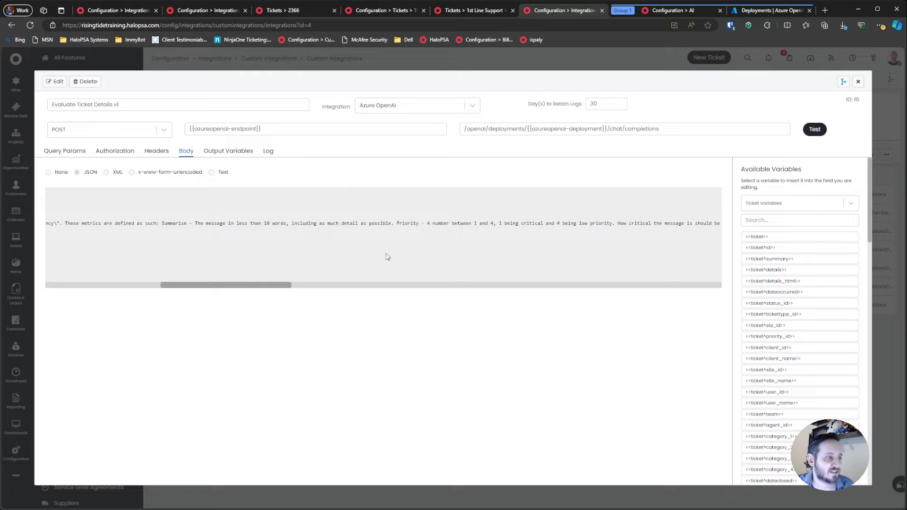
- Review the closing JSON-only instruction of the prompt in the Evaluate Ticket Details v1 body, and close the method without changes
drag(253, 286, 688, 285)
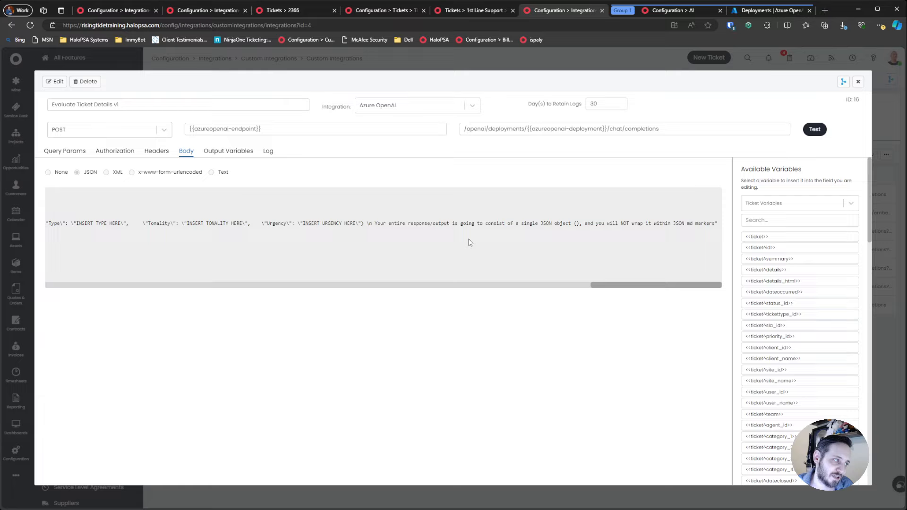
drag(715, 223, 371, 226)
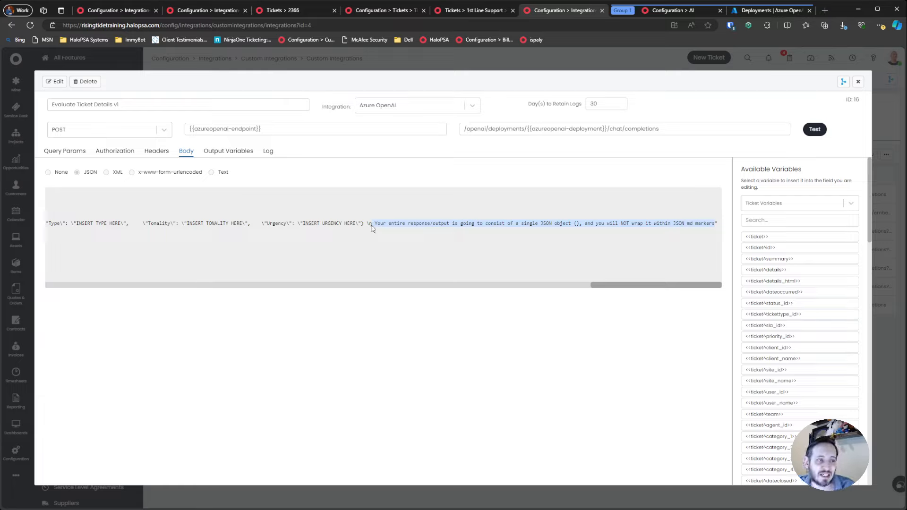
click(379, 232)
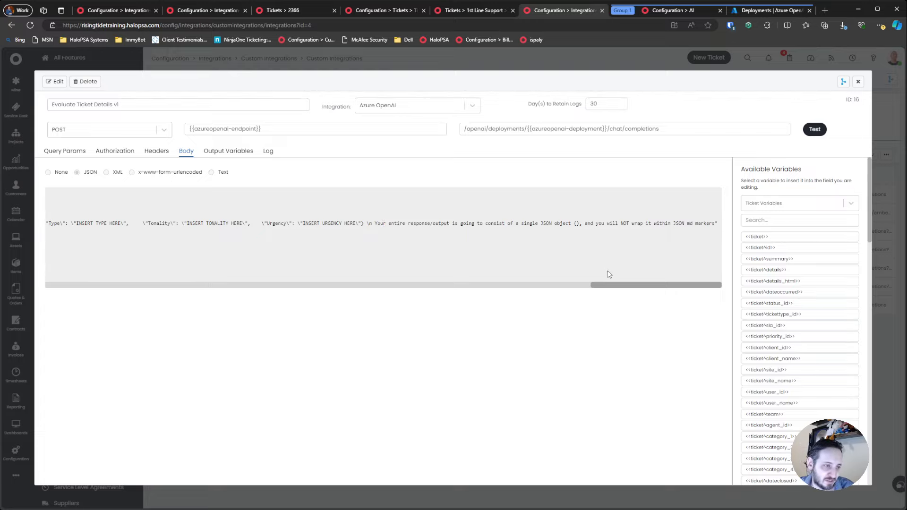
drag(609, 285, 66, 299)
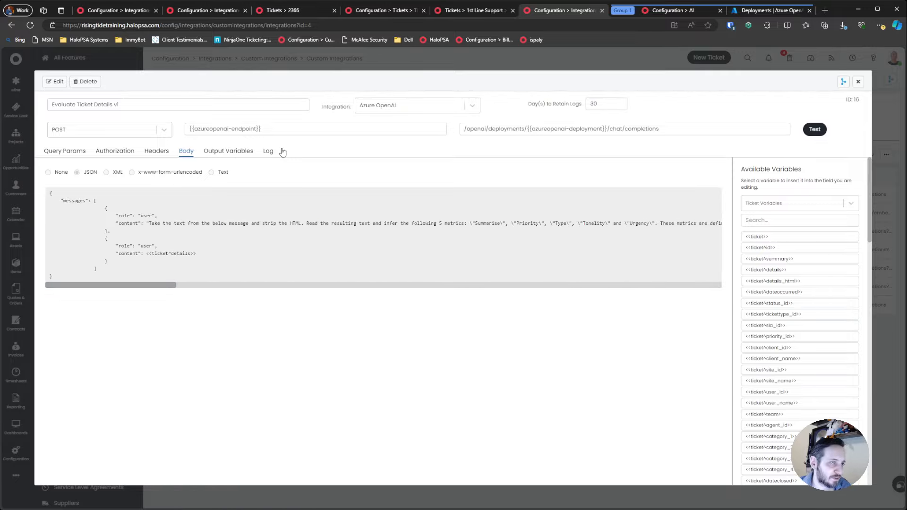
click(858, 82)
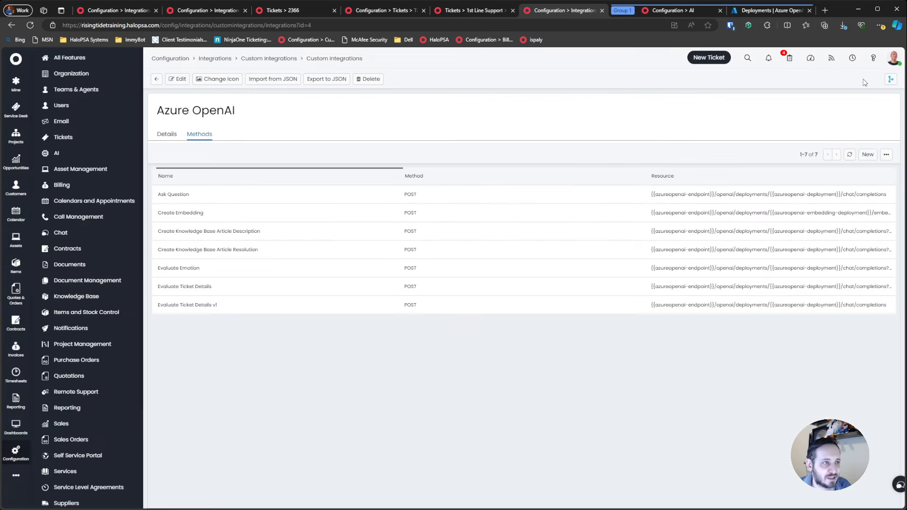
- Clone ticket 2366 once, toggling the option that excludes the ticket history
click(282, 10)
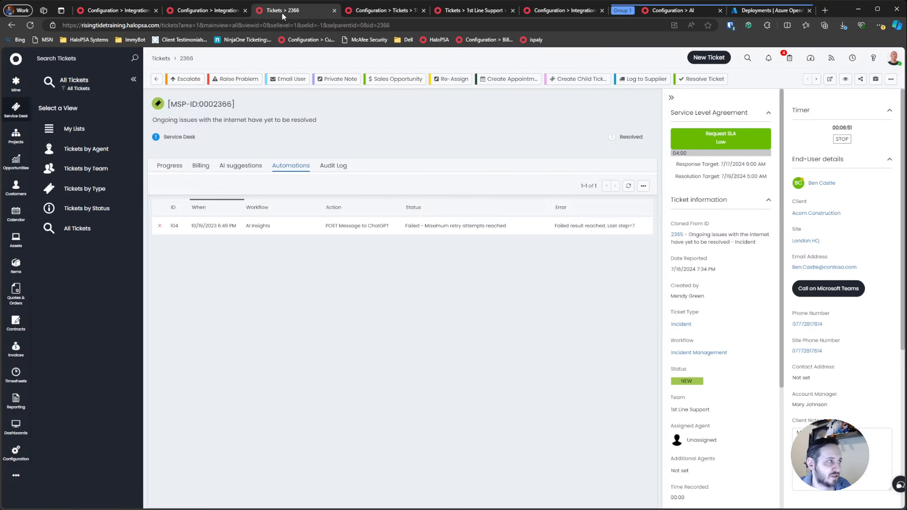
click(628, 186)
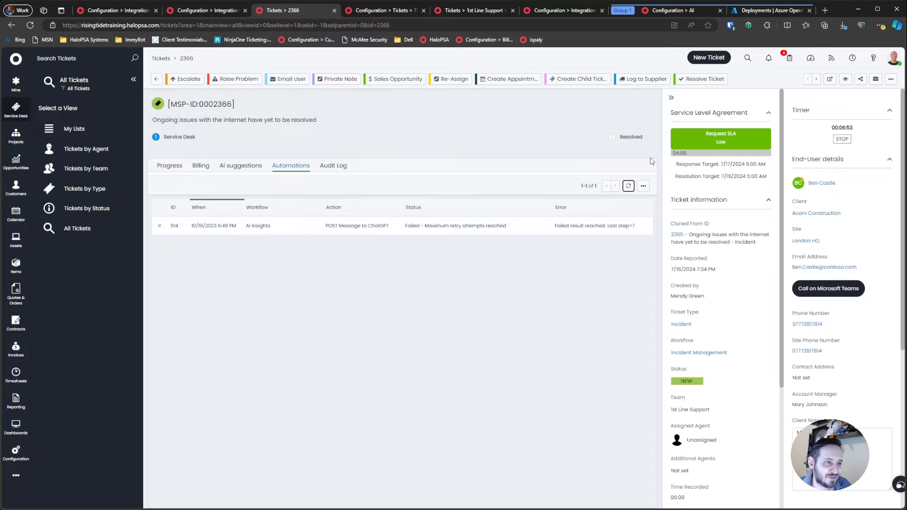
click(890, 79)
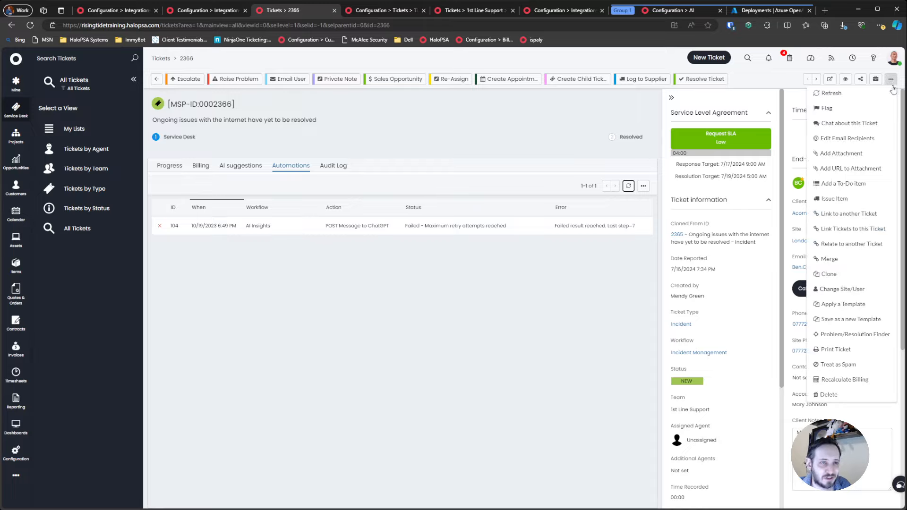
click(853, 274)
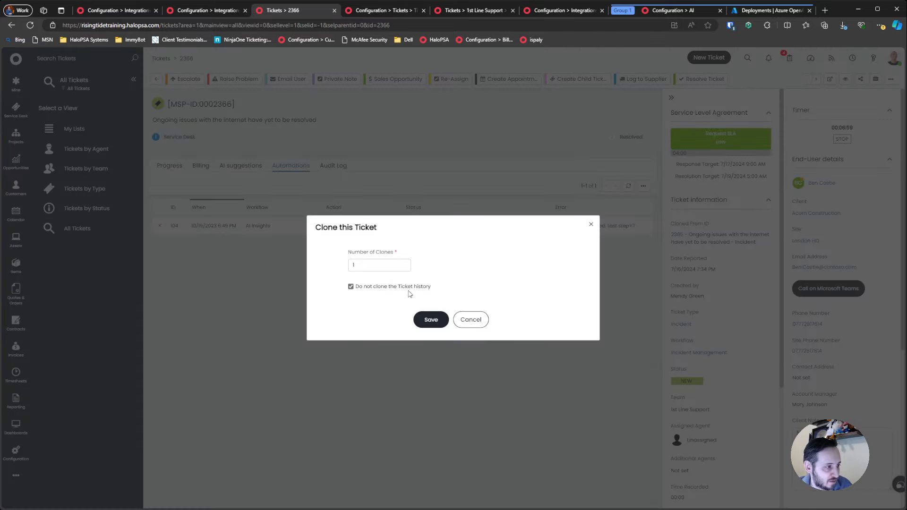
click(413, 288)
click(429, 319)
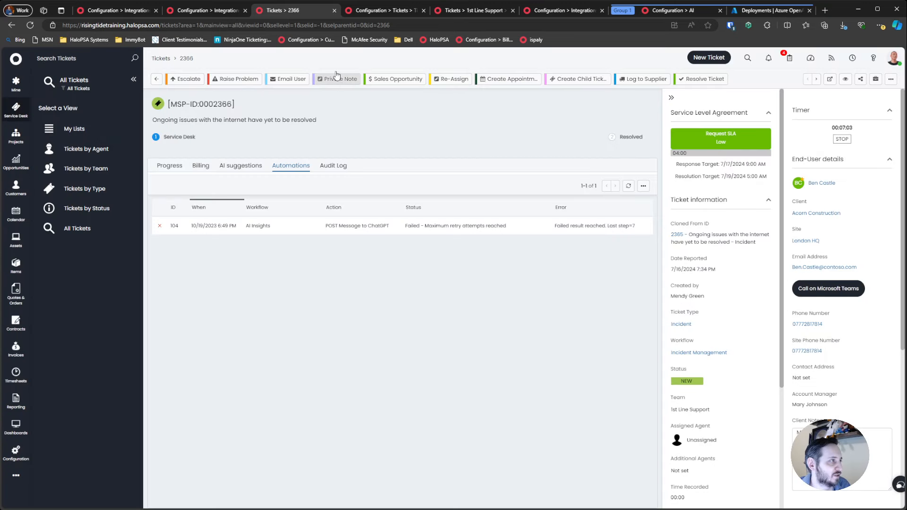
- Open the cloned ticket 2367 by changing the ticket ID in the page address
click(418, 25)
key(BackSpace)
text(7)
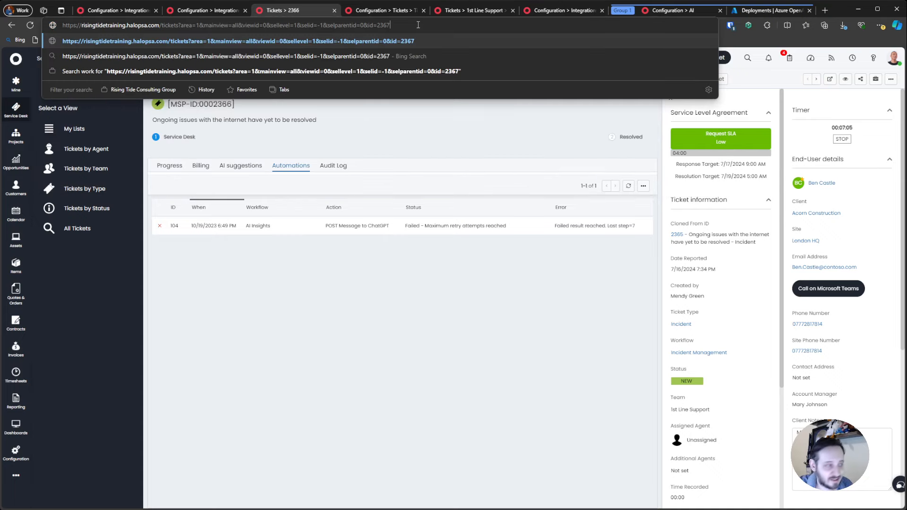
key(Return)
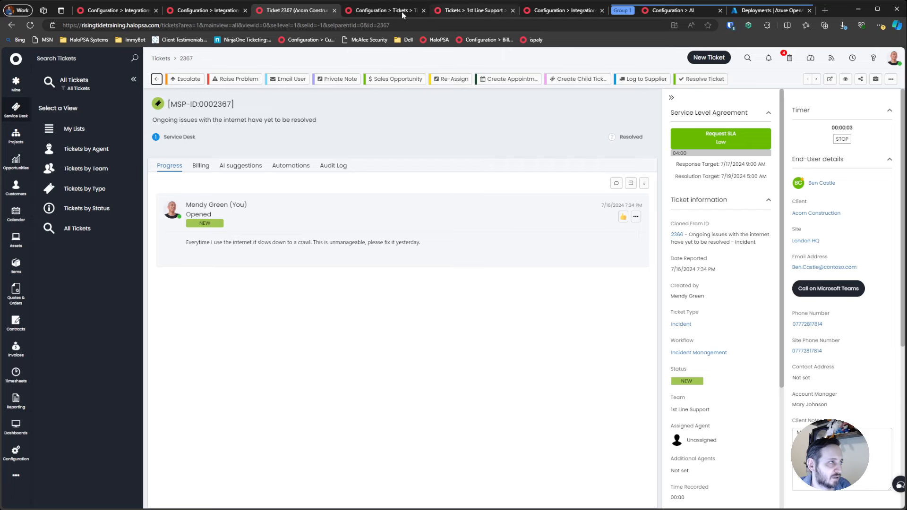
- Check the log and deliveries of the Azure OpenAI Insights runbook for activity from the cloned ticket
click(199, 14)
click(234, 134)
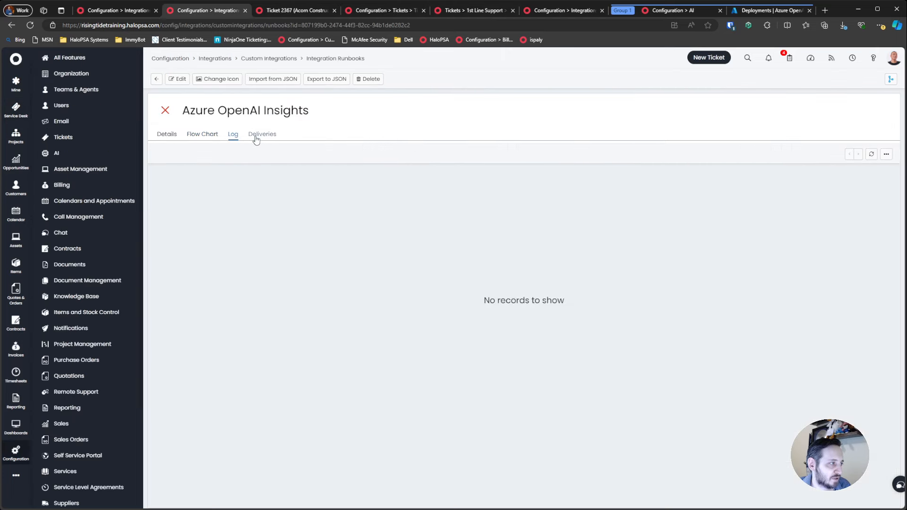
click(258, 134)
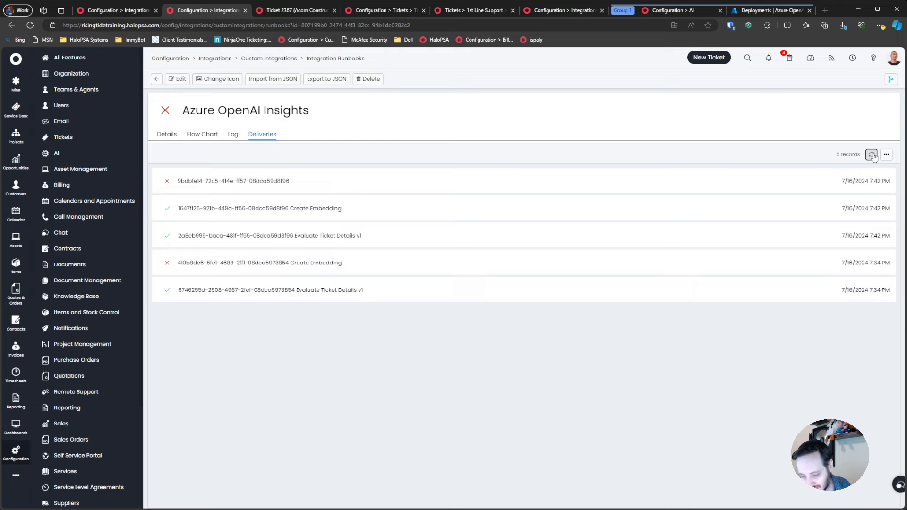
- Reload ticket 2367, examine the request and request data of its AI Insights automation, and recheck the Azure OpenAI Insights deliveries
click(311, 10)
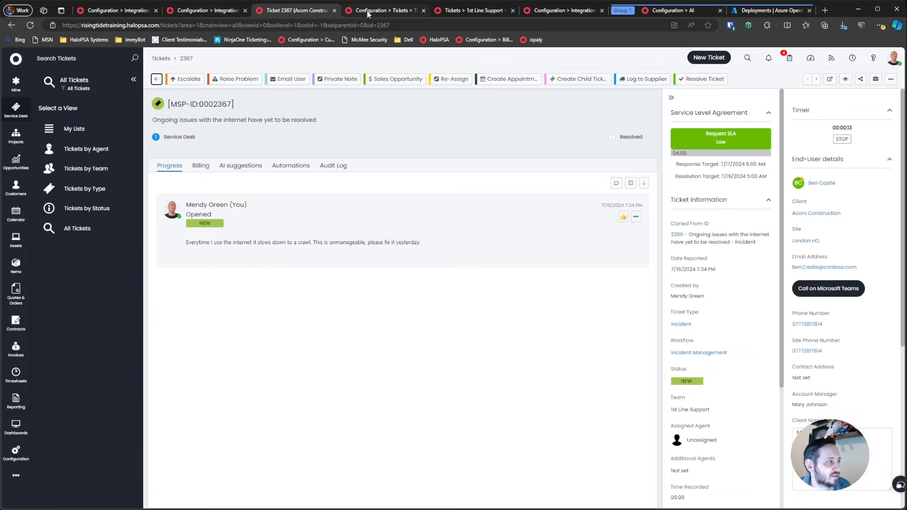
click(367, 10)
click(309, 10)
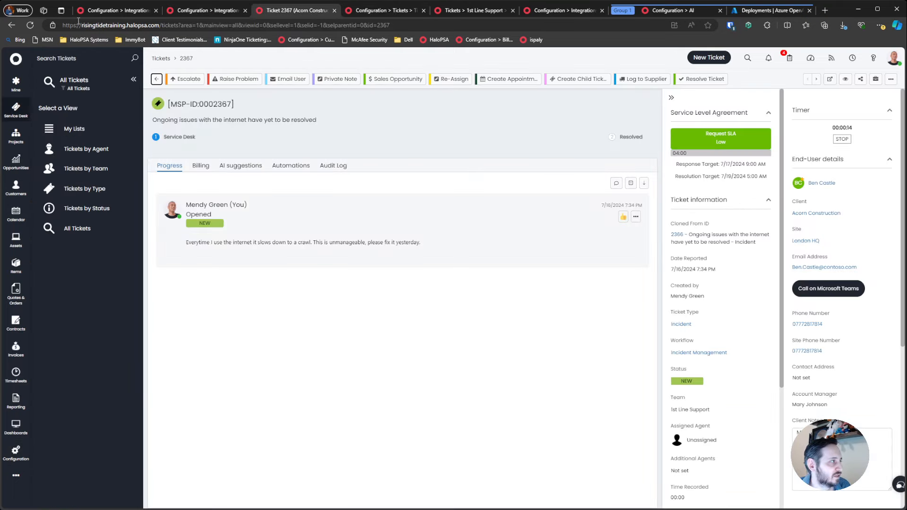
click(28, 27)
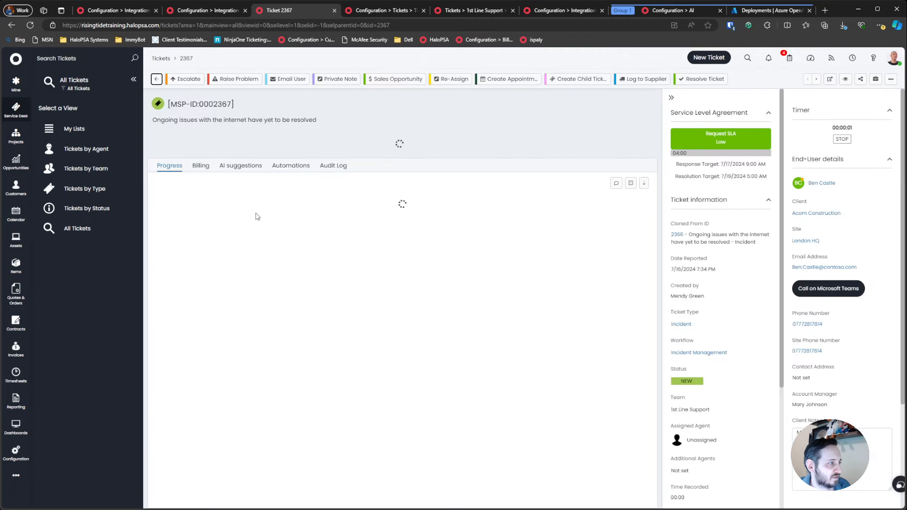
click(293, 167)
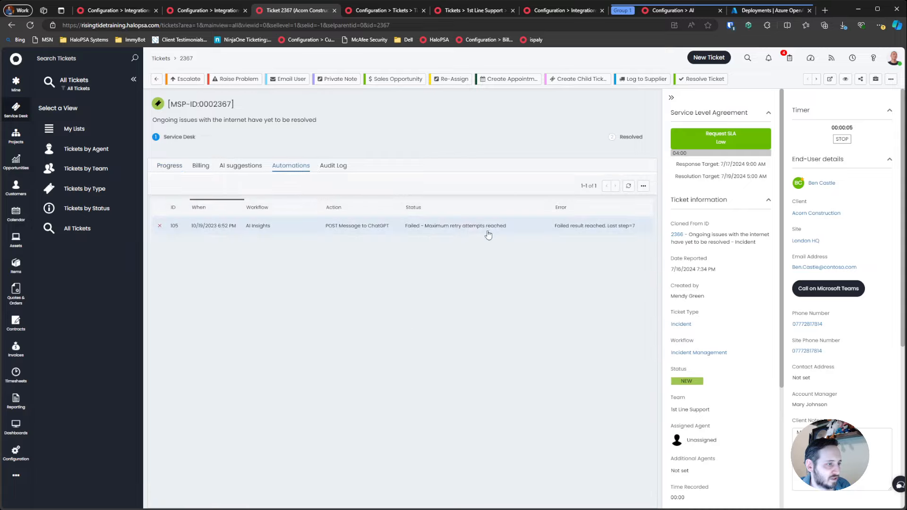
click(451, 232)
click(109, 136)
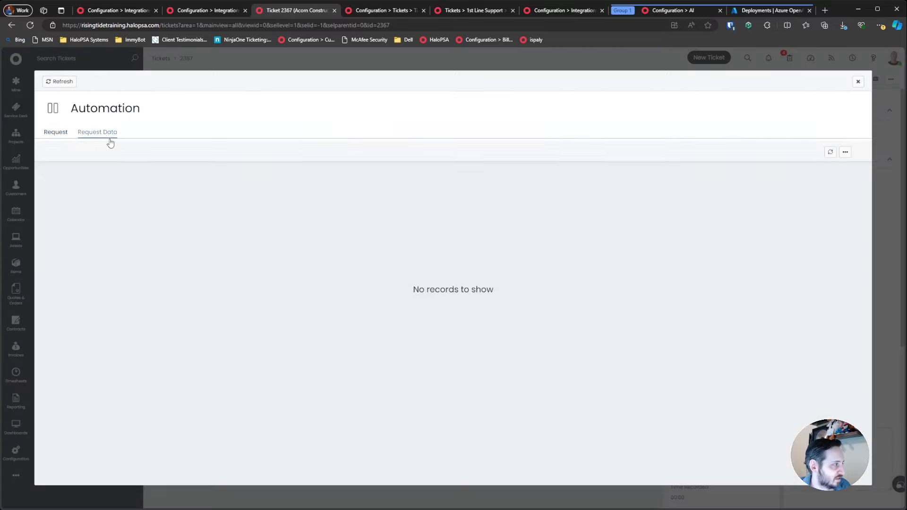
click(60, 133)
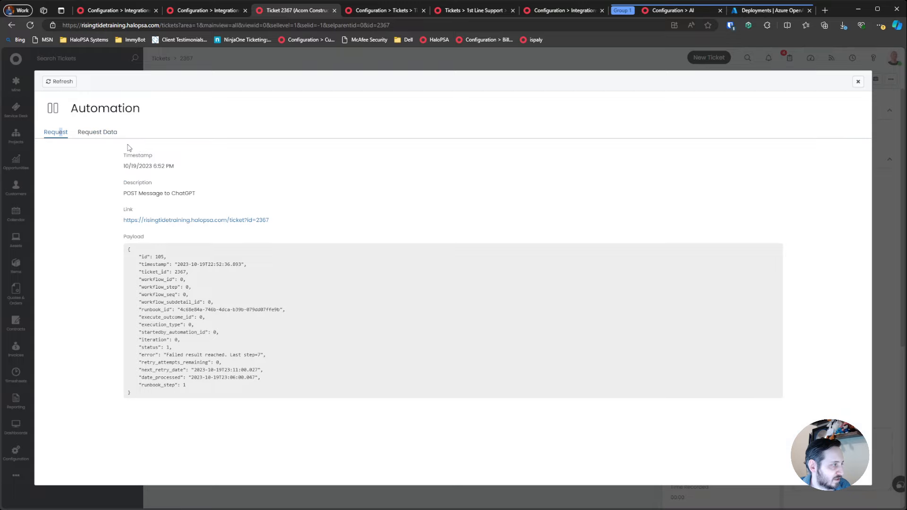
click(857, 82)
click(236, 10)
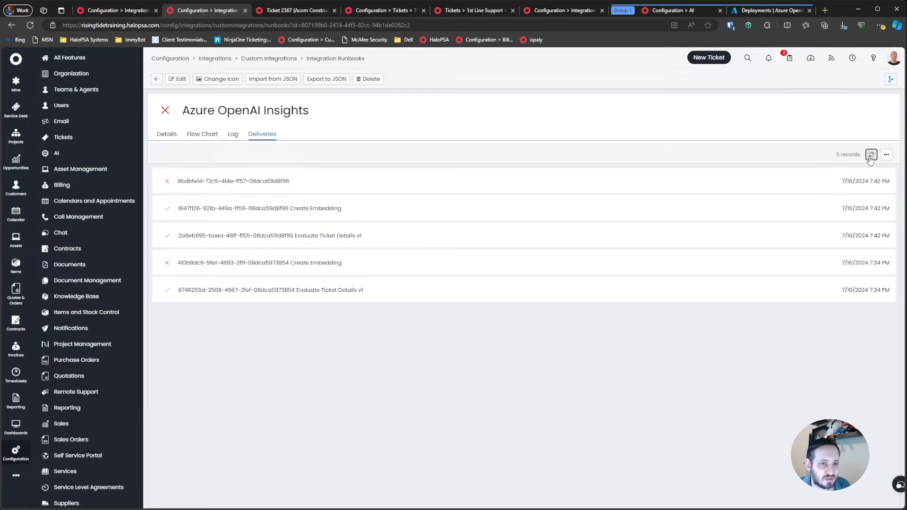
- Start a new Incident ticket and choose the Acorn Construction end user at London HQ
click(709, 57)
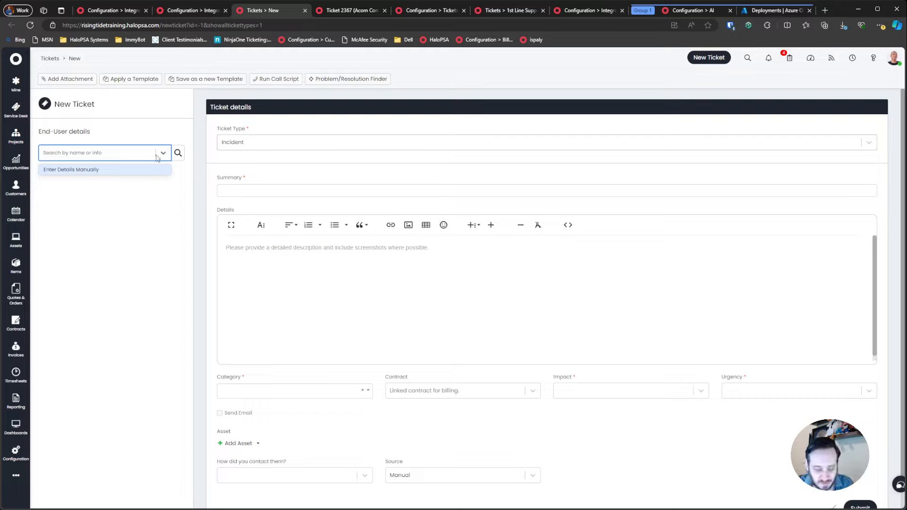
text(acor)
click(133, 178)
- Copy the summary "Ongoing issues with the internet have yet to be resolved" from ticket 2367 into the new ticket's summary
click(278, 191)
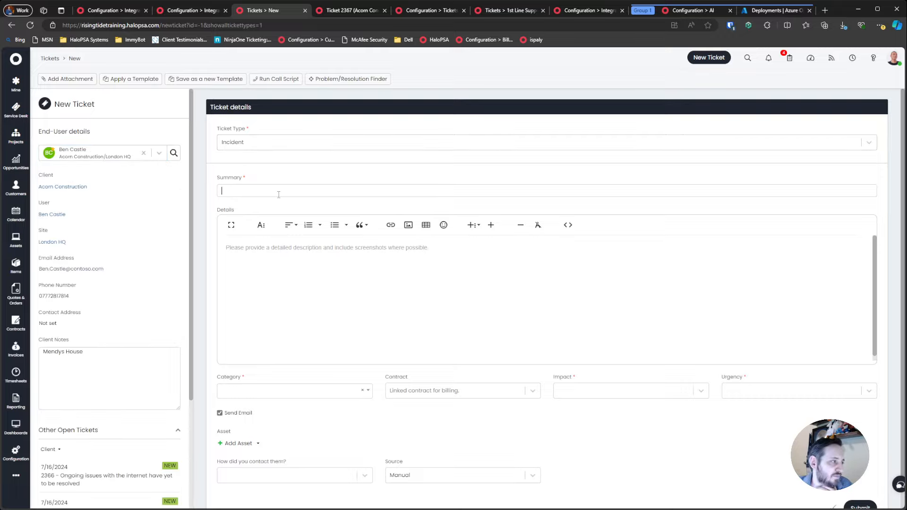
click(350, 11)
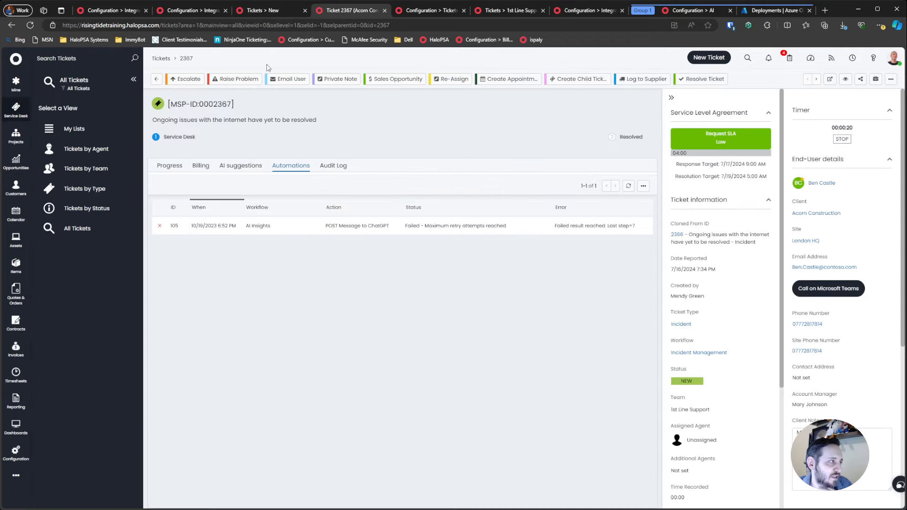
triple_click(258, 121)
key(ctrl+c)
click(270, 10)
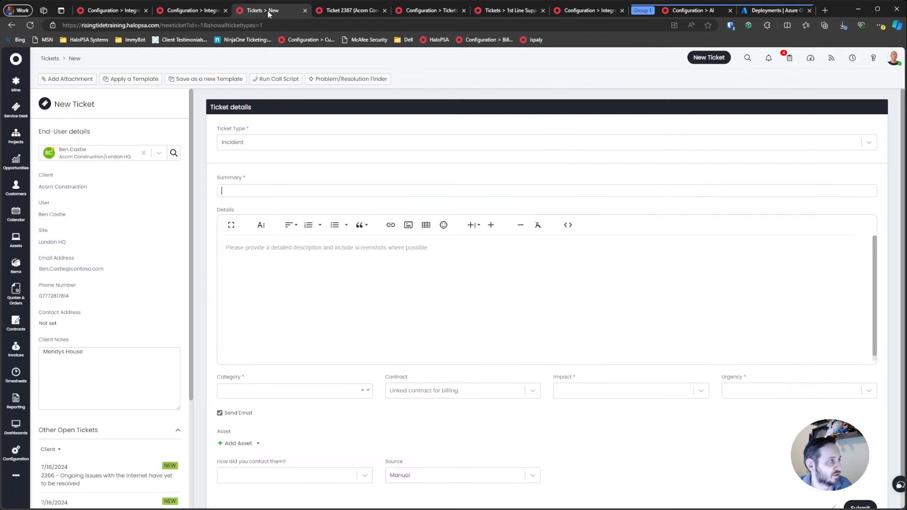
click(307, 191)
key(ctrl+v)
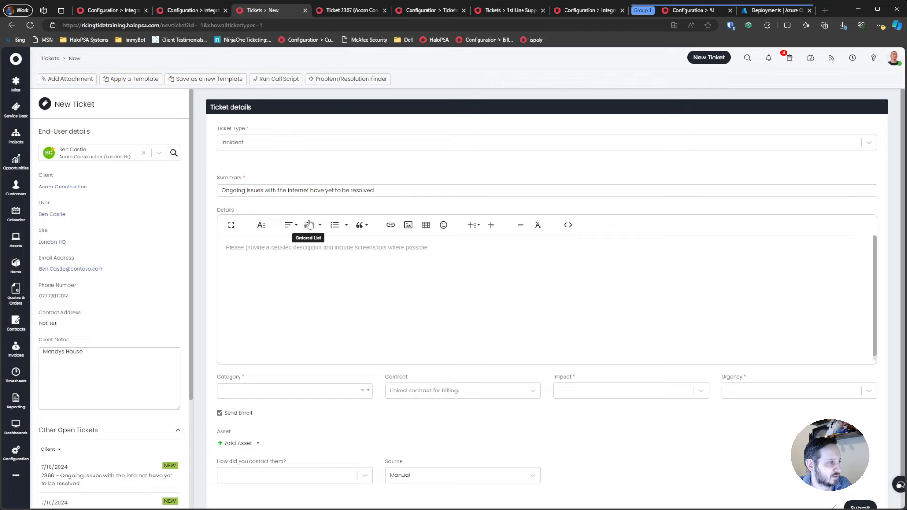
- Copy the opening message about the internet slowing to a crawl from ticket 2367 into the new ticket's details
click(352, 10)
click(169, 165)
triple_click(225, 251)
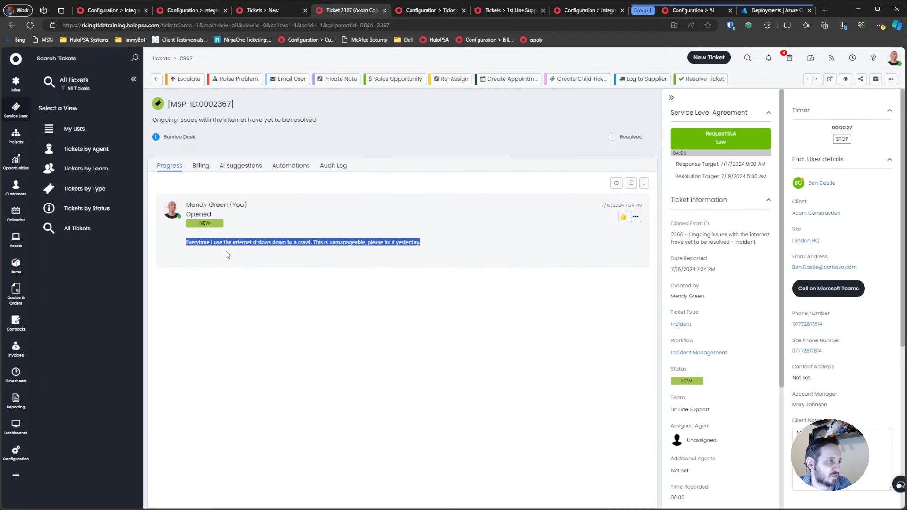
key(ctrl+c)
click(269, 10)
click(310, 296)
key(ctrl+v)
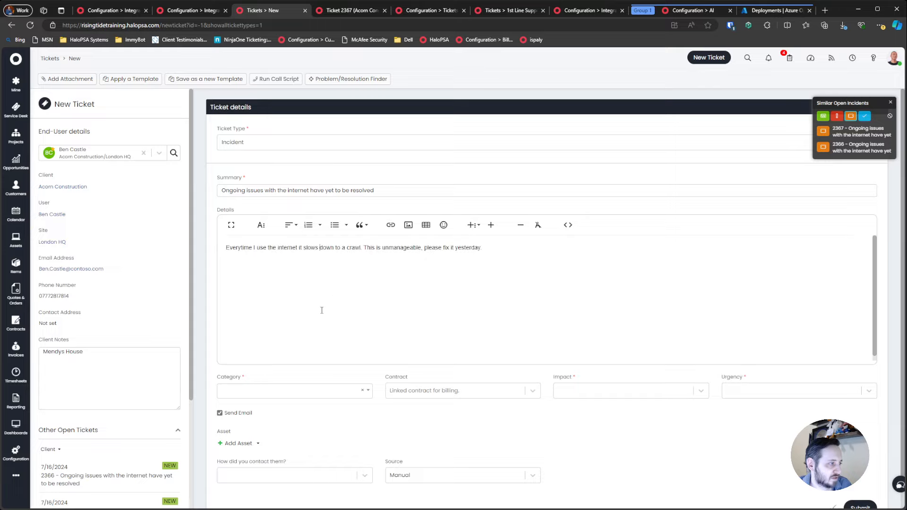
- Set category RMM Monitoring>Alert Handling, impact Single User Affected and urgency Low on the new ticket, and submit it
scroll(276, 378, down, 1)
click(293, 358)
click(328, 407)
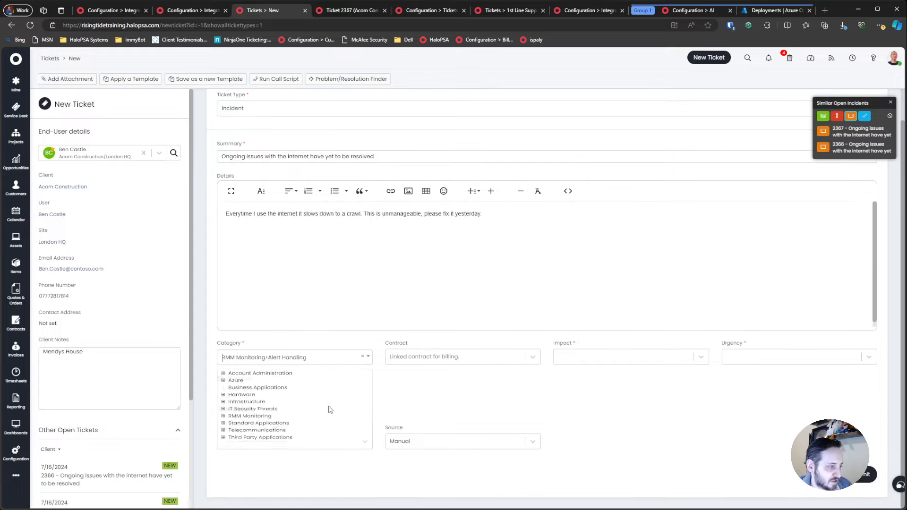
click(624, 357)
click(609, 397)
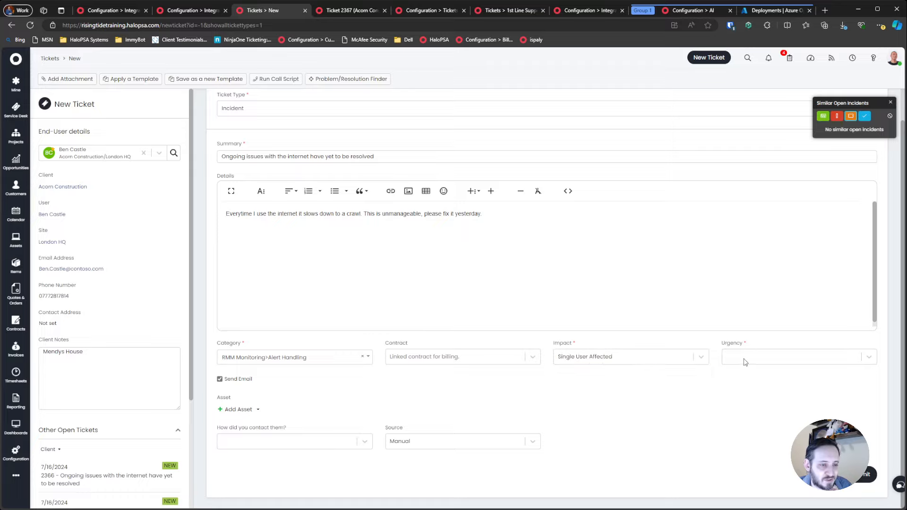
click(743, 360)
click(744, 397)
click(859, 481)
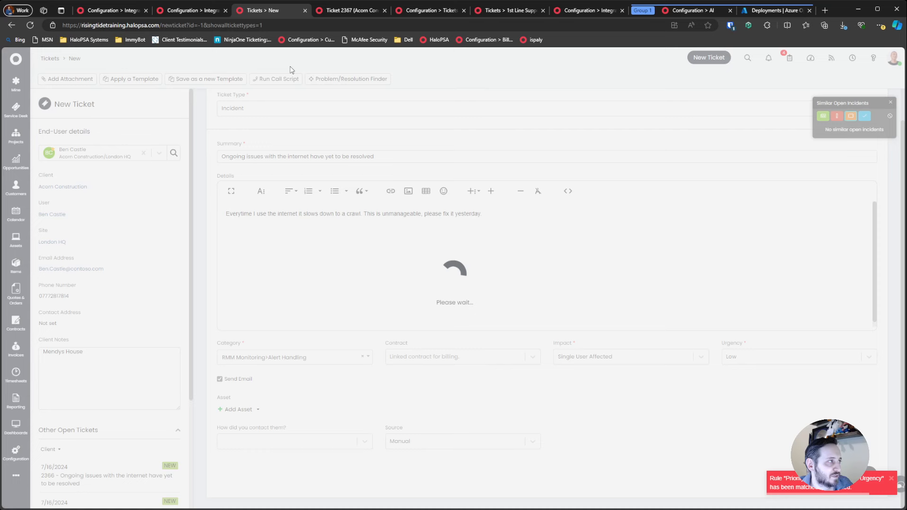
- Refresh the Azure OpenAI Insights deliveries and log to monitor the runbook's run for the new ticket
click(193, 15)
click(871, 156)
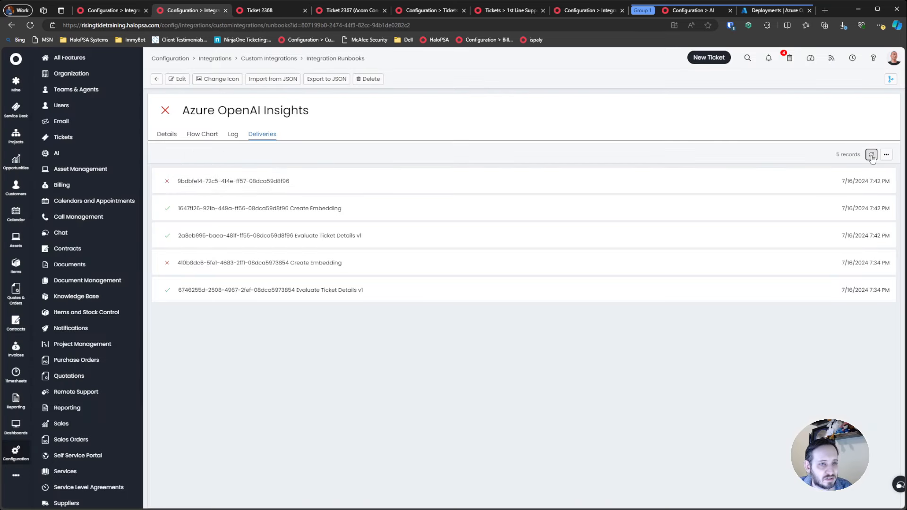
click(233, 135)
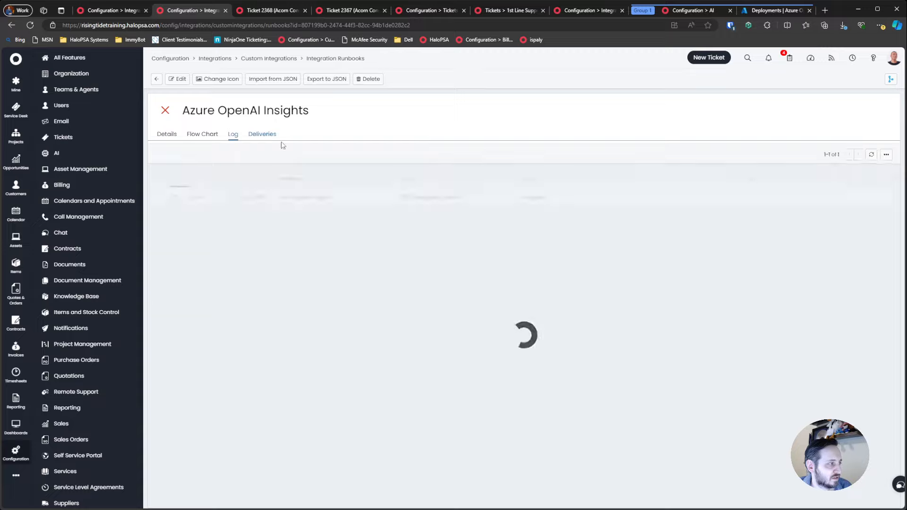
click(870, 155)
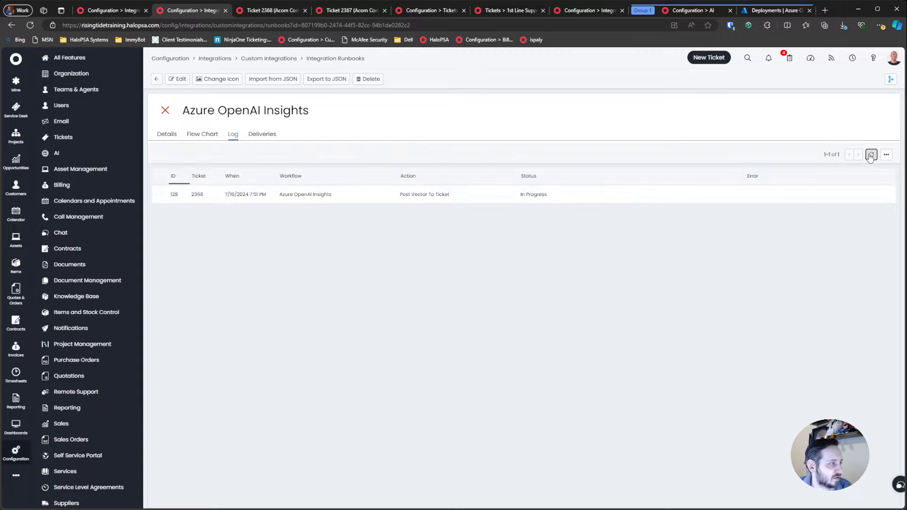
click(871, 156)
click(871, 156)
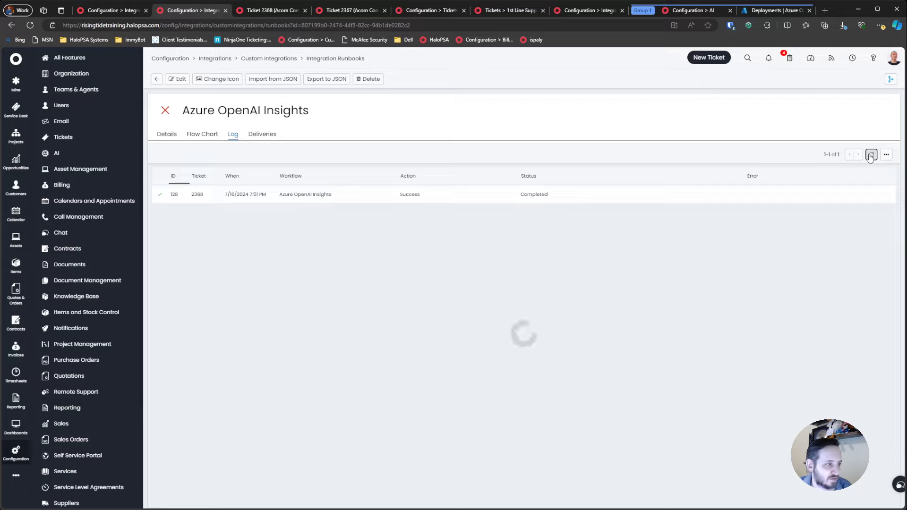
- Check the Azure OpenAI Insights deliveries, then check ticket 2368's AI suggestions before and after reloading the ticket
click(255, 138)
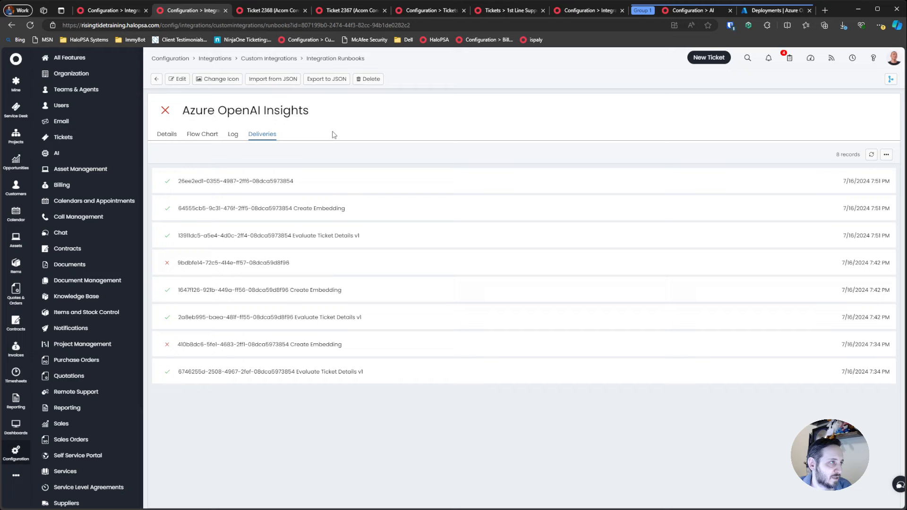
click(280, 15)
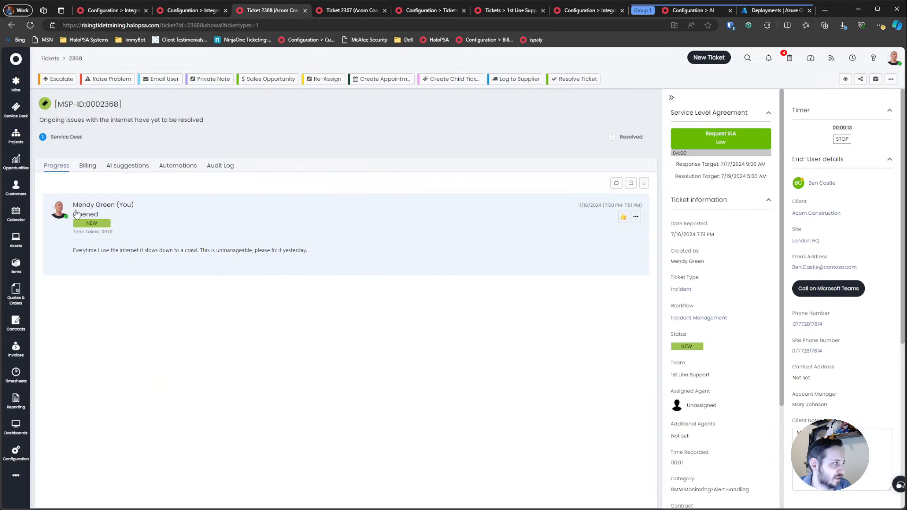
click(117, 169)
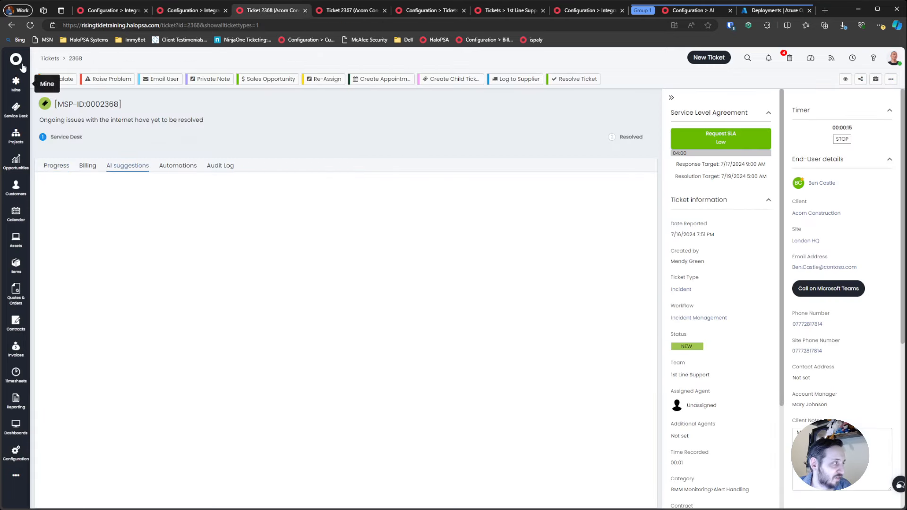
click(30, 26)
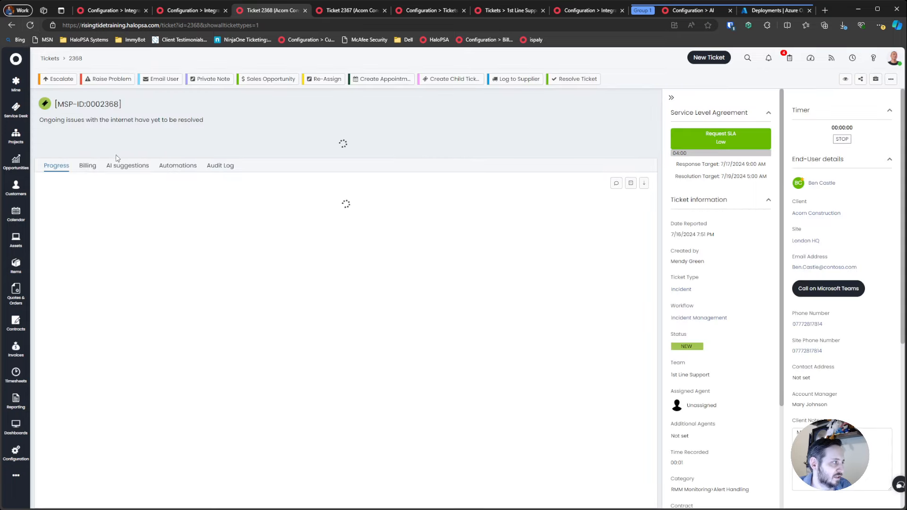
click(118, 169)
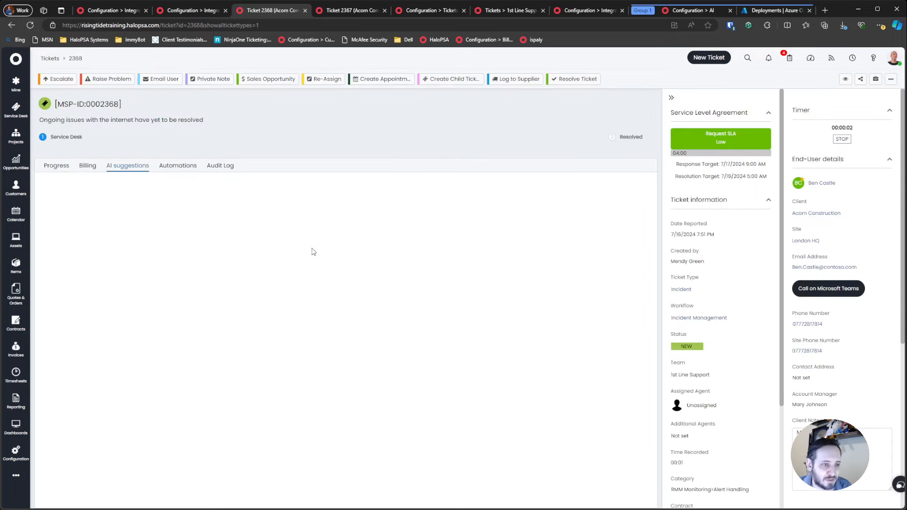
click(87, 166)
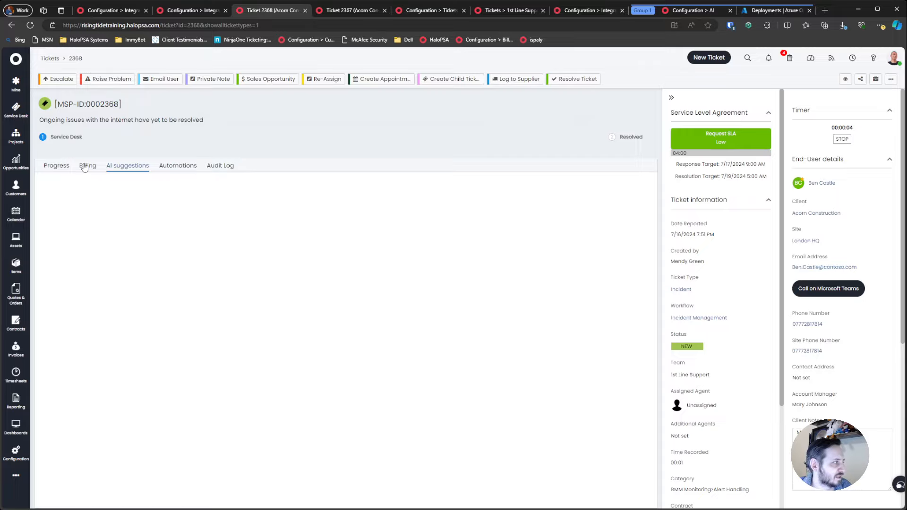
click(56, 166)
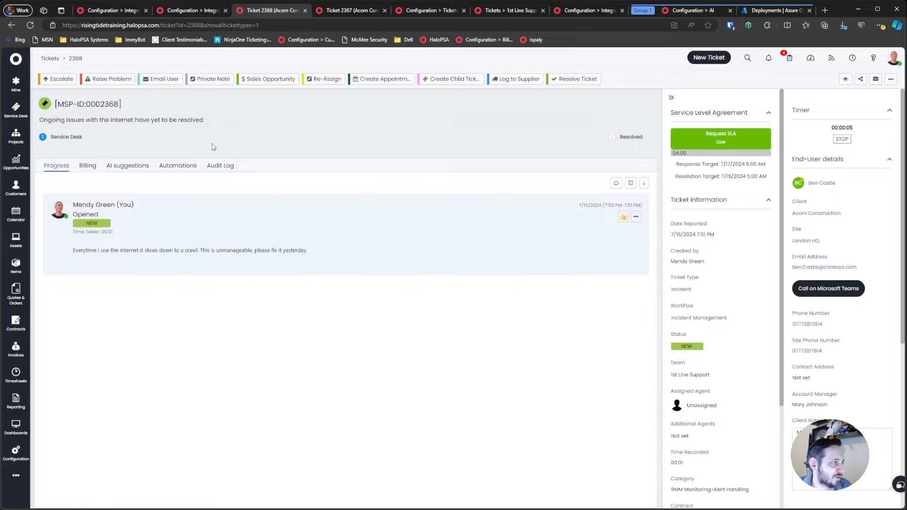
- Inspect the request and request data of the AI Insights "POST Message to ChatGPT" automation on ticket 2368
click(180, 170)
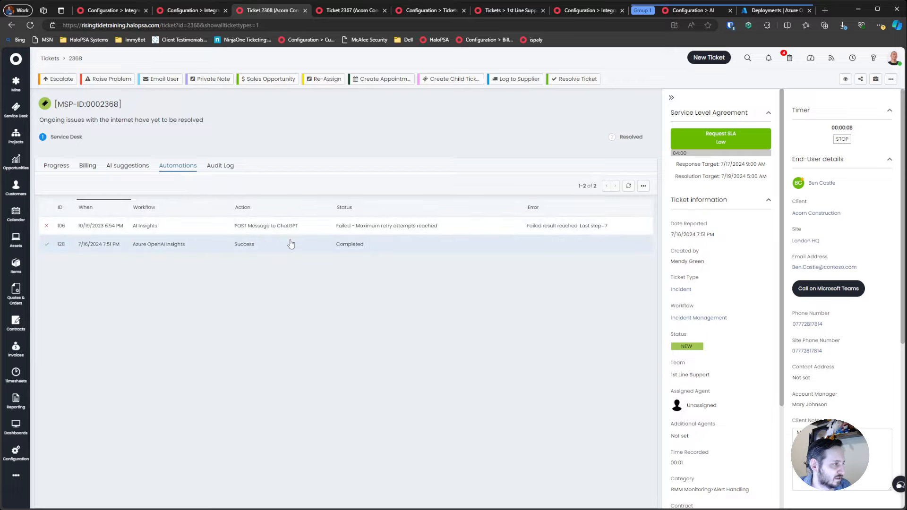
click(241, 227)
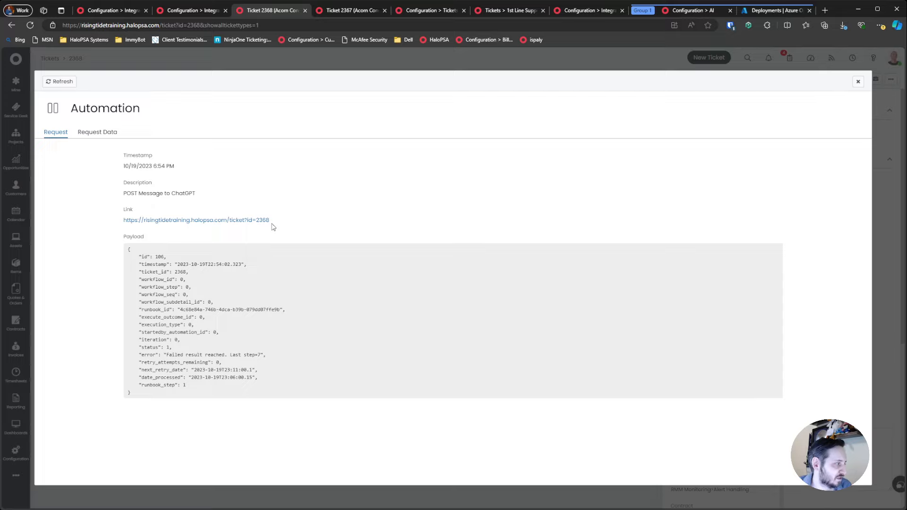
click(99, 132)
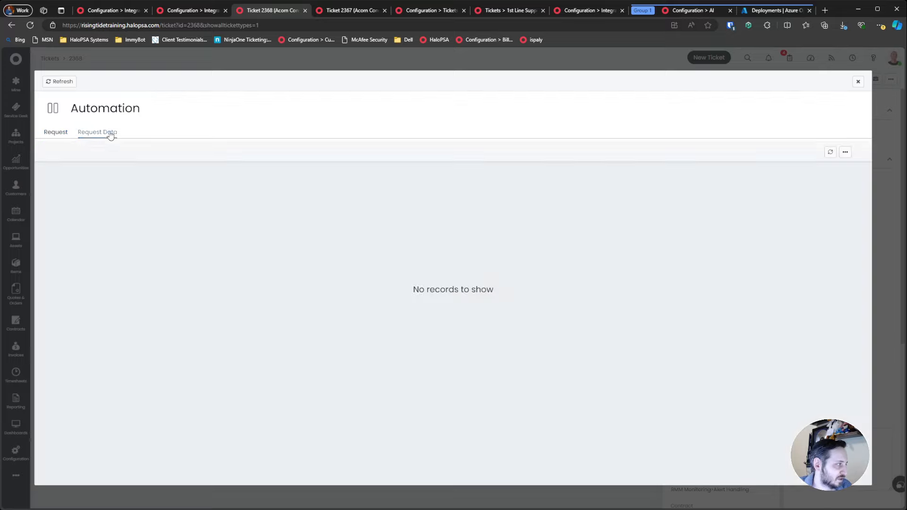
click(55, 133)
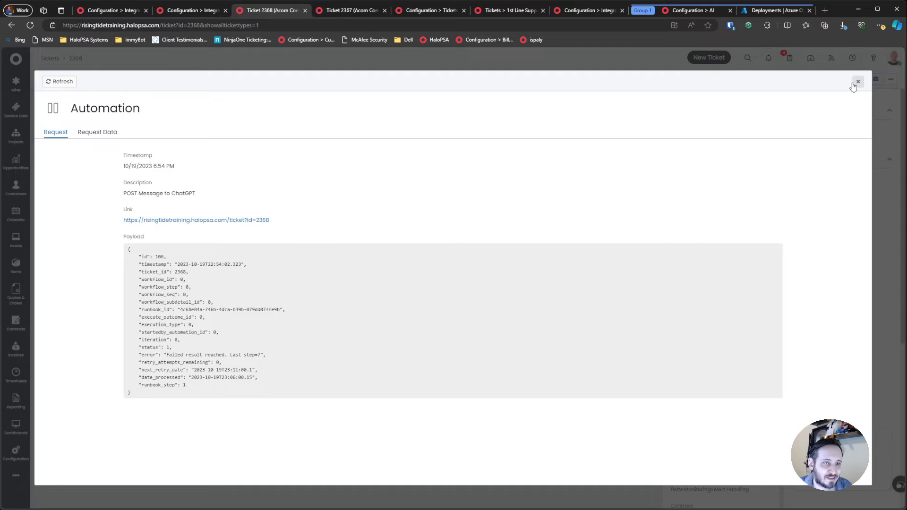
click(858, 81)
- Inspect the request and response of the newest Azure OpenAI Insights delivery
click(197, 14)
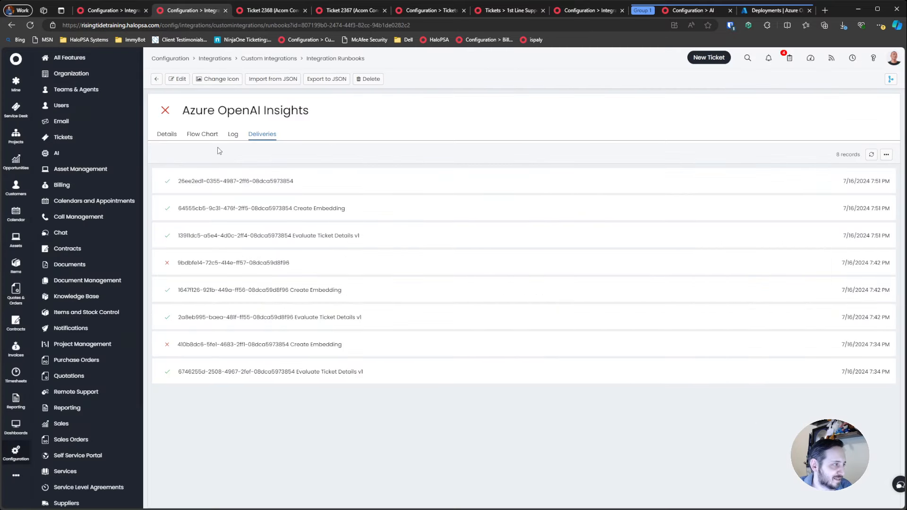
click(231, 184)
drag(373, 287, 453, 303)
click(386, 136)
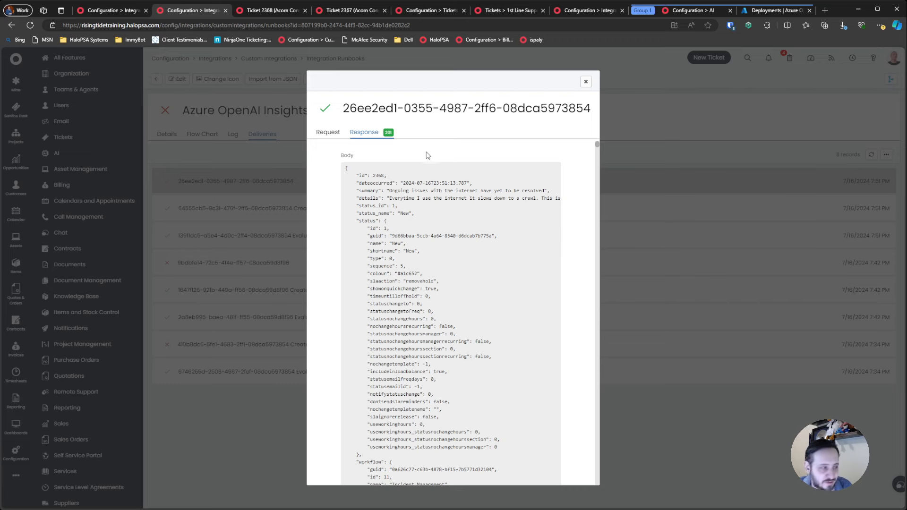
click(586, 81)
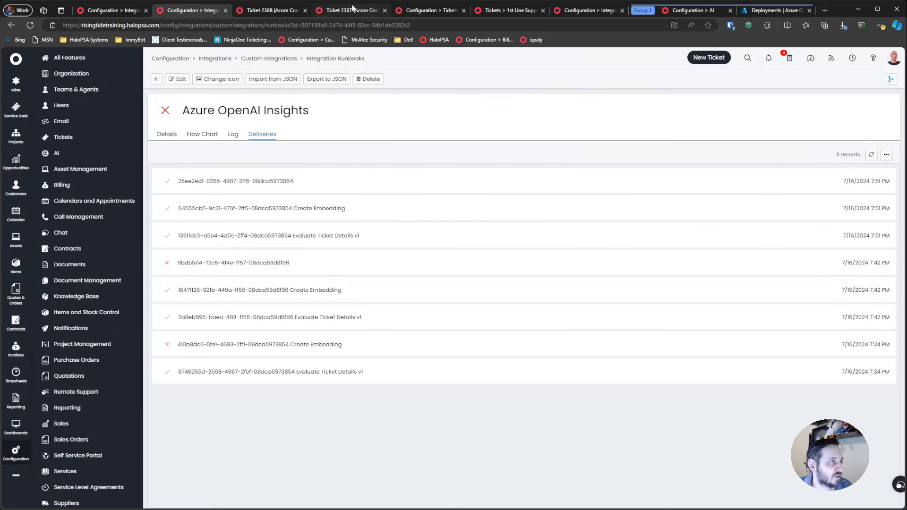
- Recheck the progress and AI suggestions of ticket 2368, and view ticket 2367 for comparison
click(293, 13)
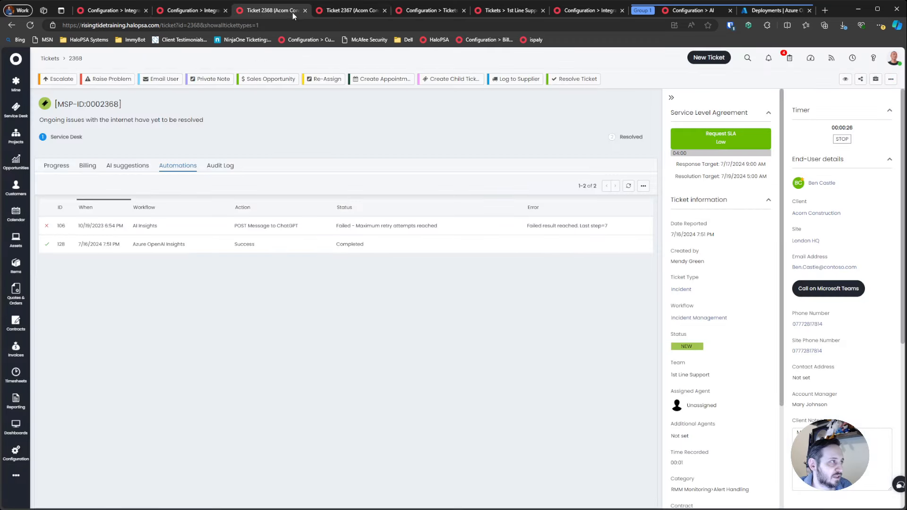
click(64, 168)
click(116, 168)
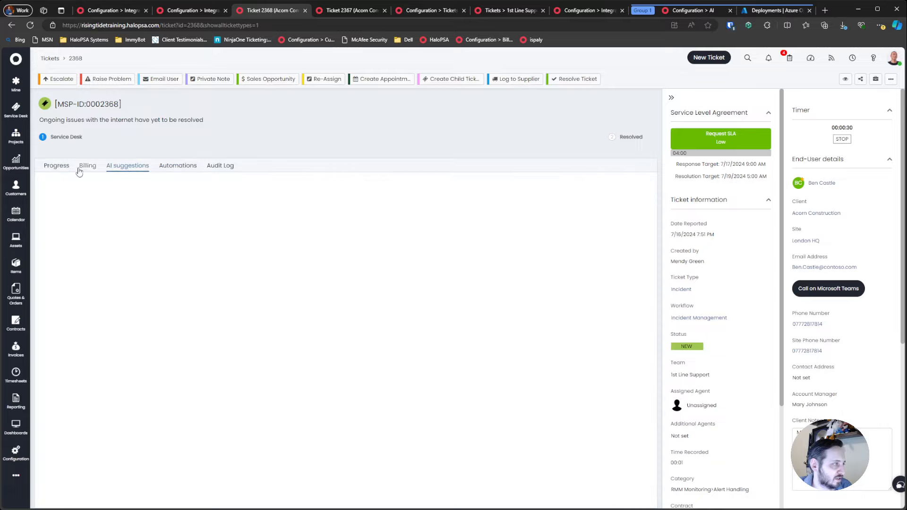
click(56, 167)
click(339, 13)
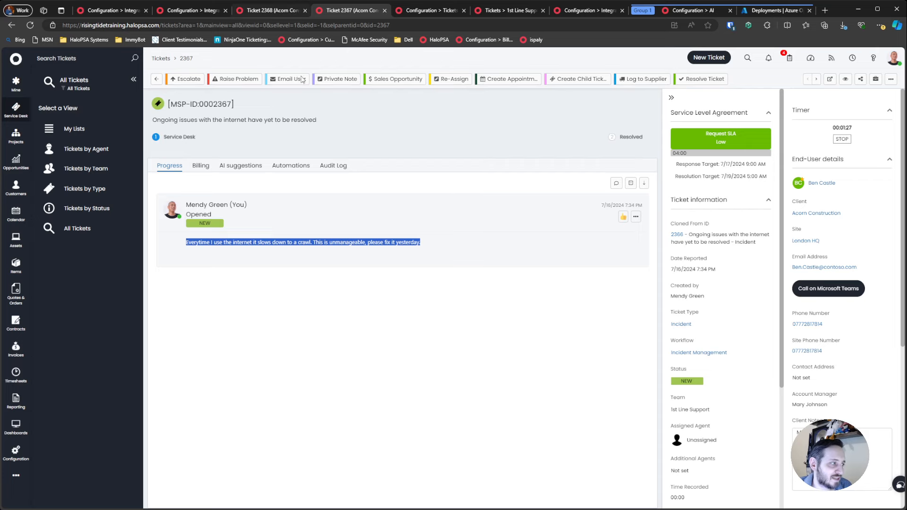
- Review the methods of the OpenAI custom integration and return to the list of custom integrations
click(587, 11)
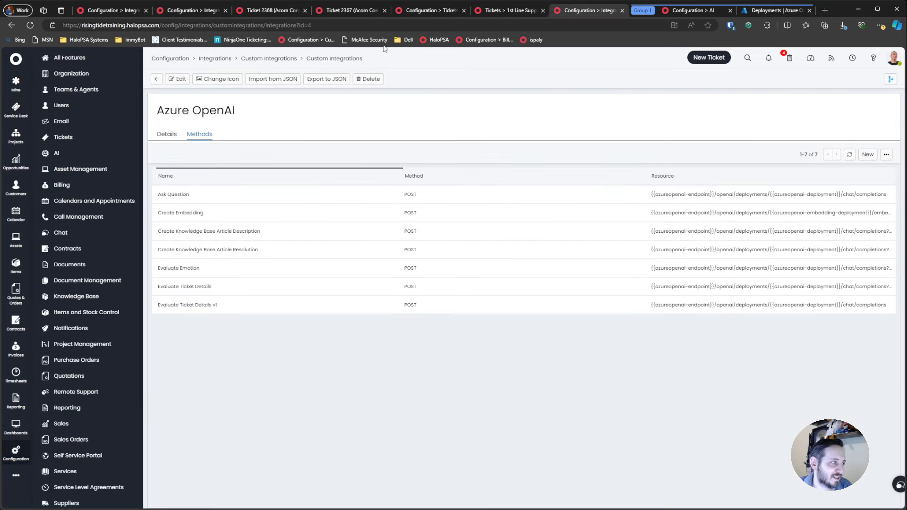
click(156, 79)
click(202, 156)
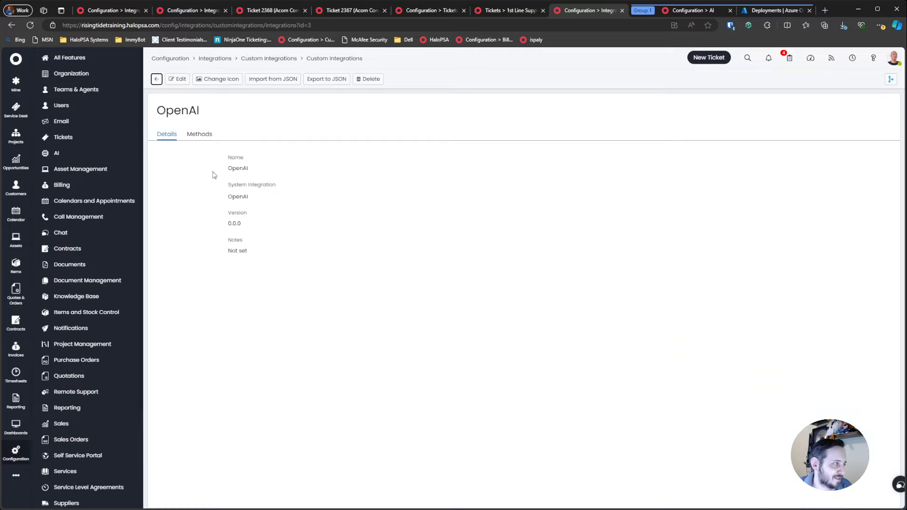
click(200, 134)
click(156, 79)
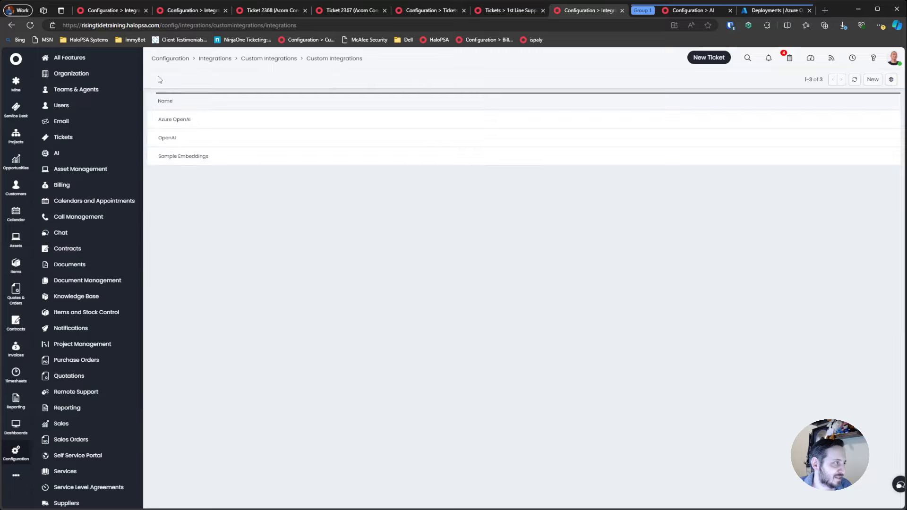
- Open the AI Insights integration runbook, view its flow chart and sort its log by date
click(258, 59)
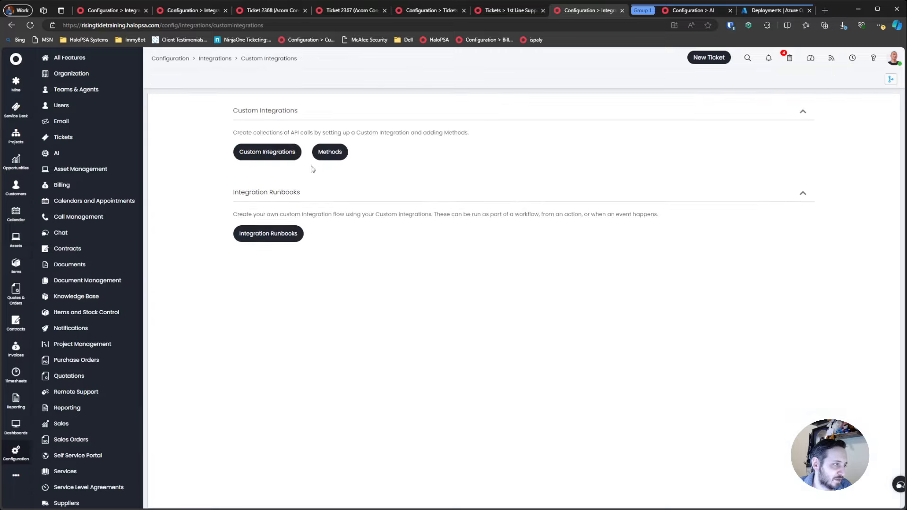
click(295, 233)
click(260, 125)
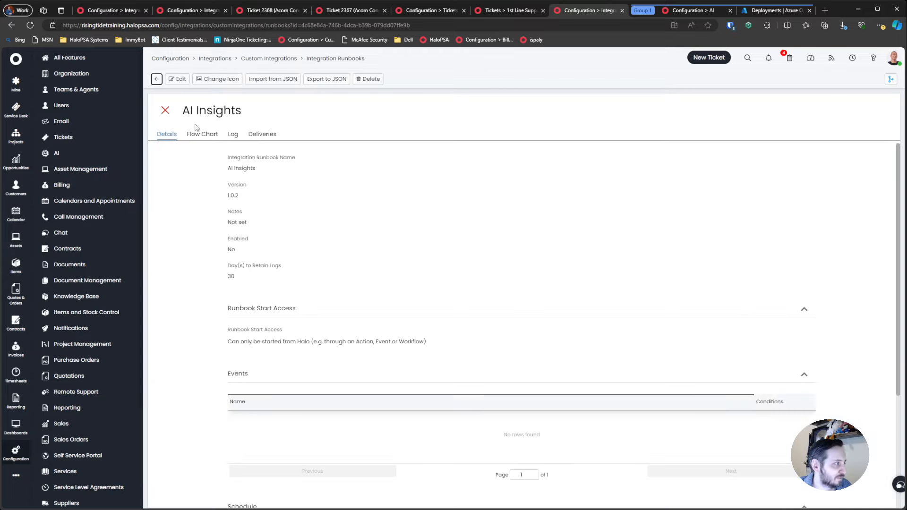
click(202, 134)
click(233, 135)
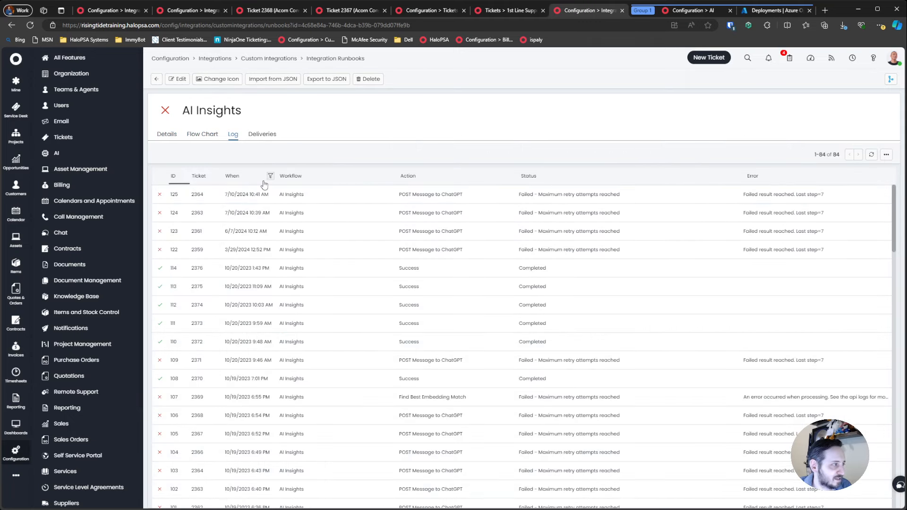
click(245, 184)
click(245, 184)
click(245, 183)
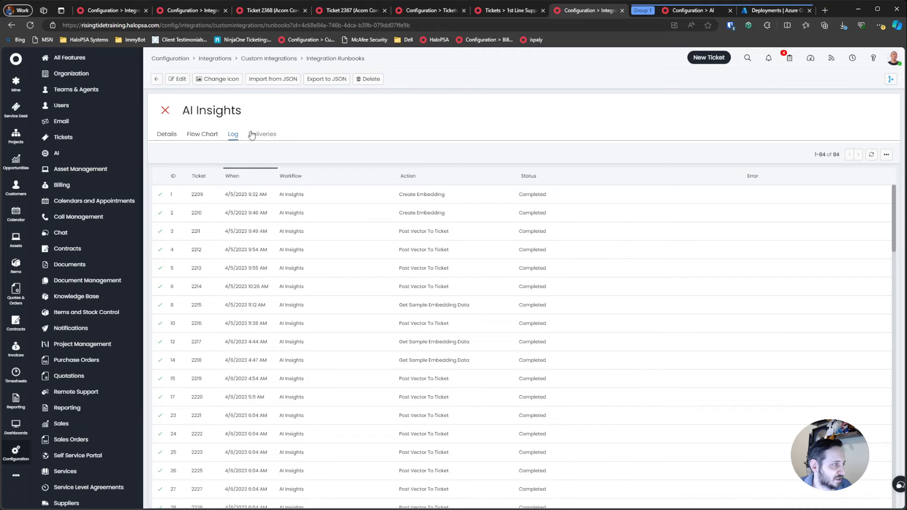
- Review the AI Insights deliveries and its log with the newest runs first, and return to the runbook list
click(258, 134)
click(233, 134)
click(241, 182)
click(240, 182)
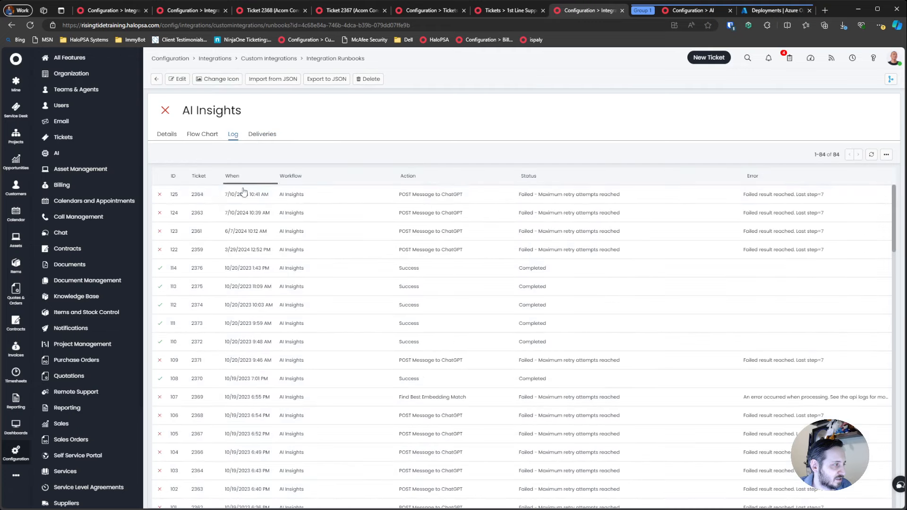
click(261, 134)
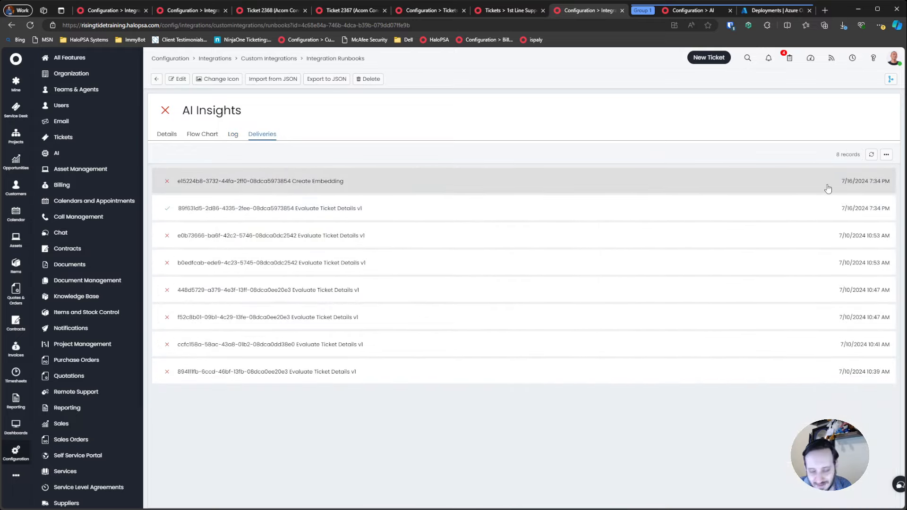
click(156, 79)
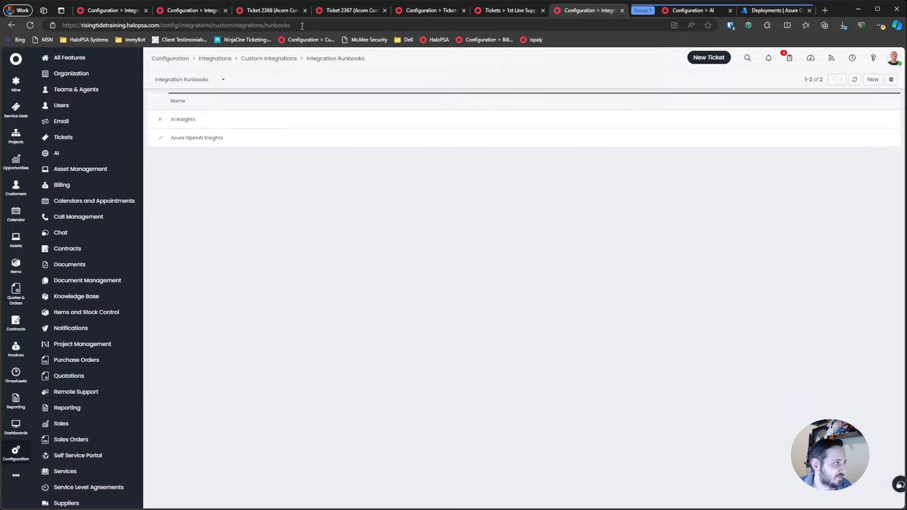
- Open the AI configuration in a separate browser tab and set the connection type to None
click(116, 14)
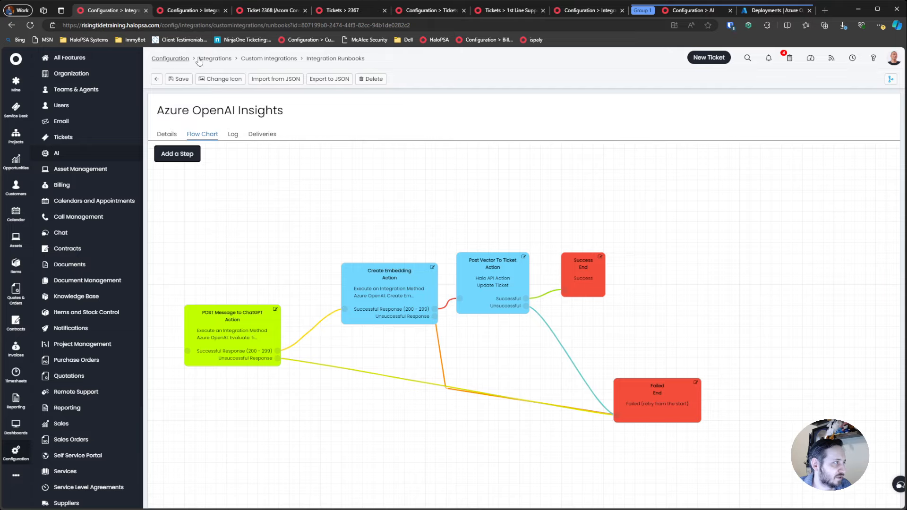
middle_click(224, 59)
click(189, 11)
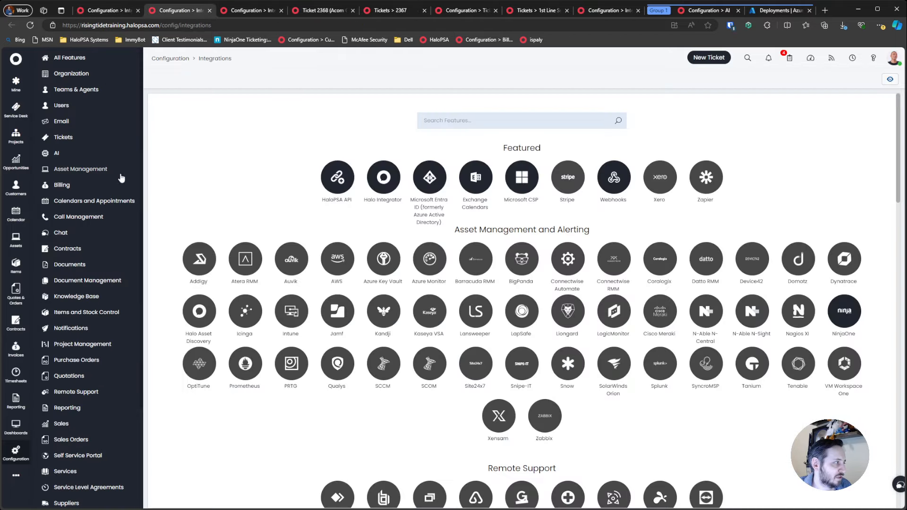
click(90, 169)
click(92, 153)
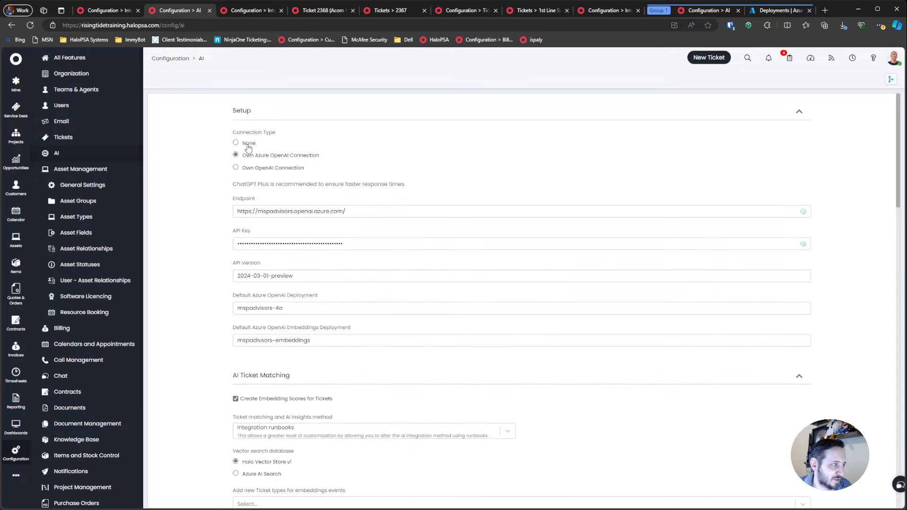
click(248, 144)
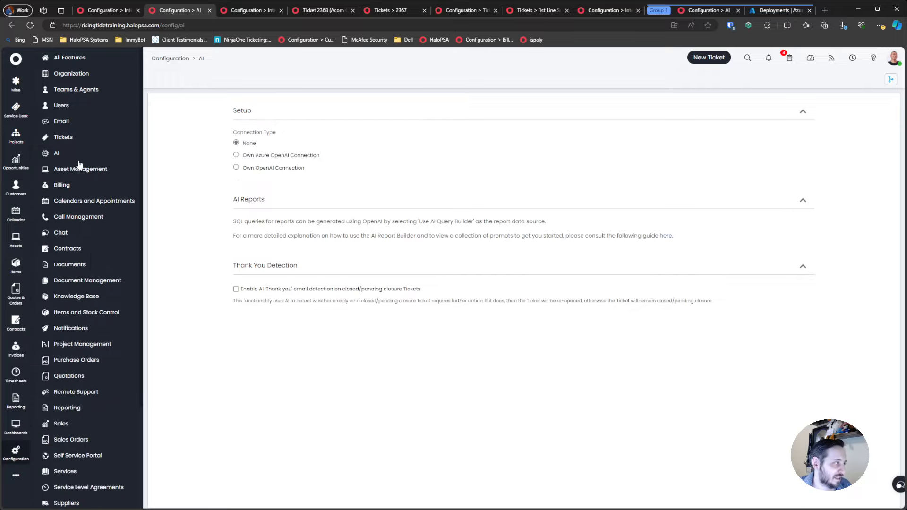
- Open the integrations page in a separate browser tab and review the integrations in its AI section
click(173, 58)
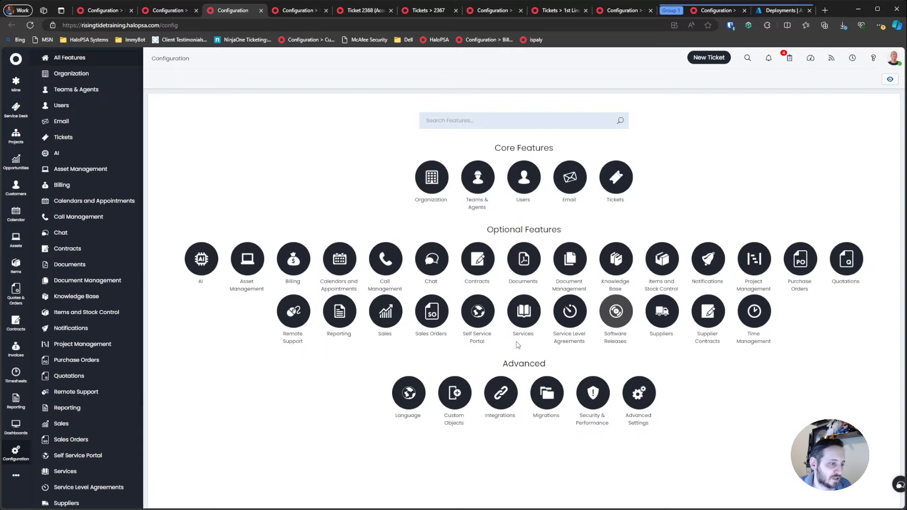
click(486, 399)
scroll(812, 147, down, 15)
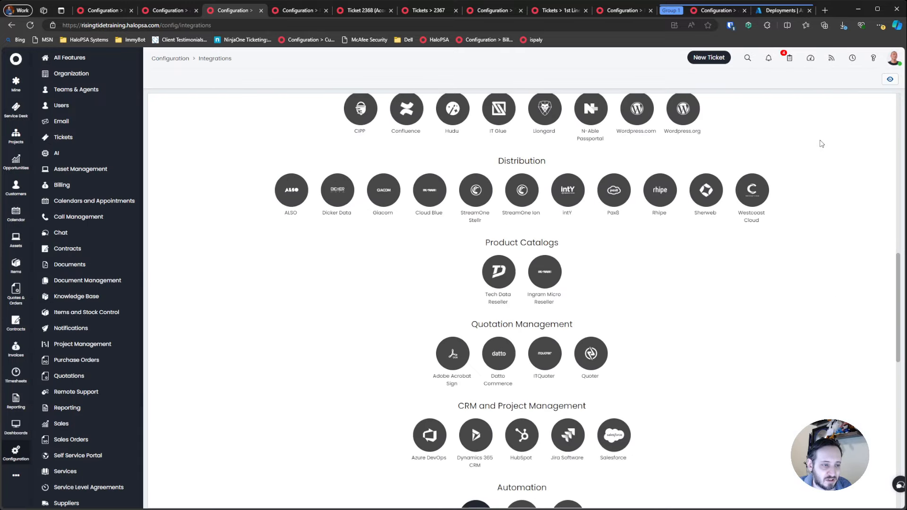
scroll(803, 152, down, 4)
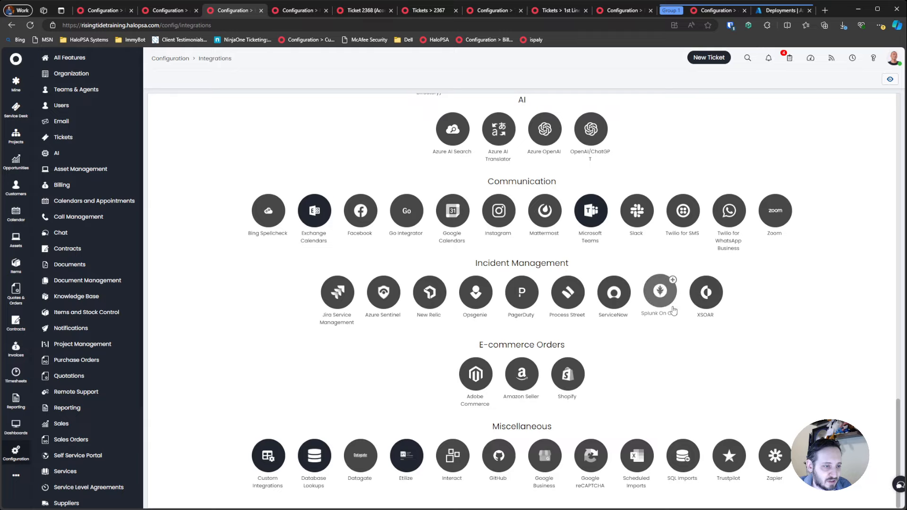
scroll(661, 321, up, 4)
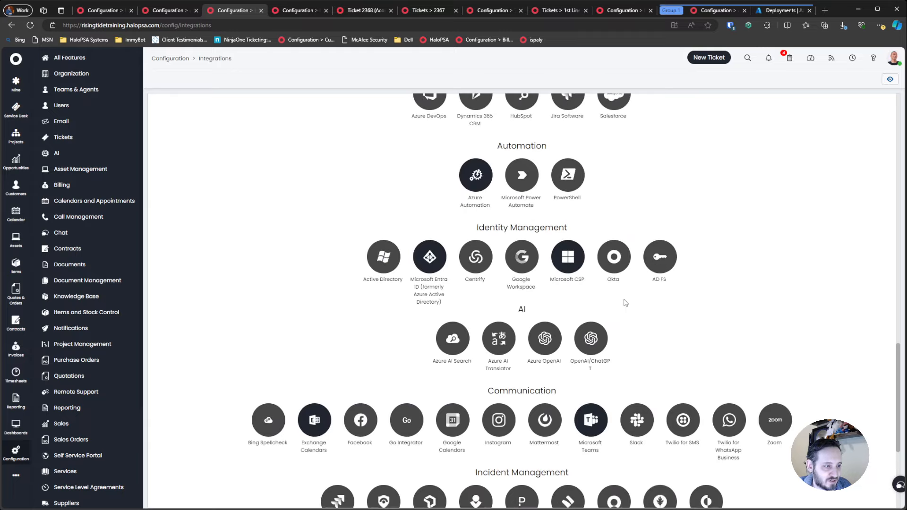
drag(516, 304, 648, 366)
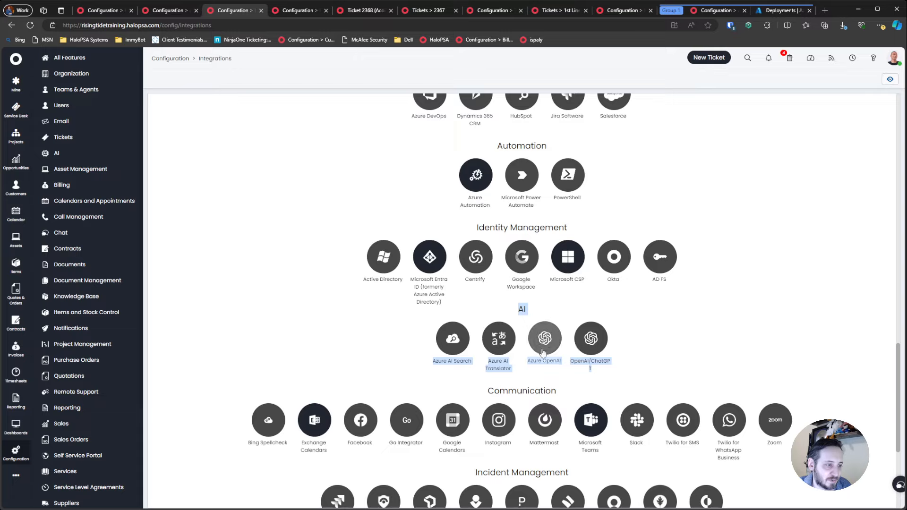
- Reload the AI configuration and try to set the connection type to Own Azure OpenAI Connection
click(174, 10)
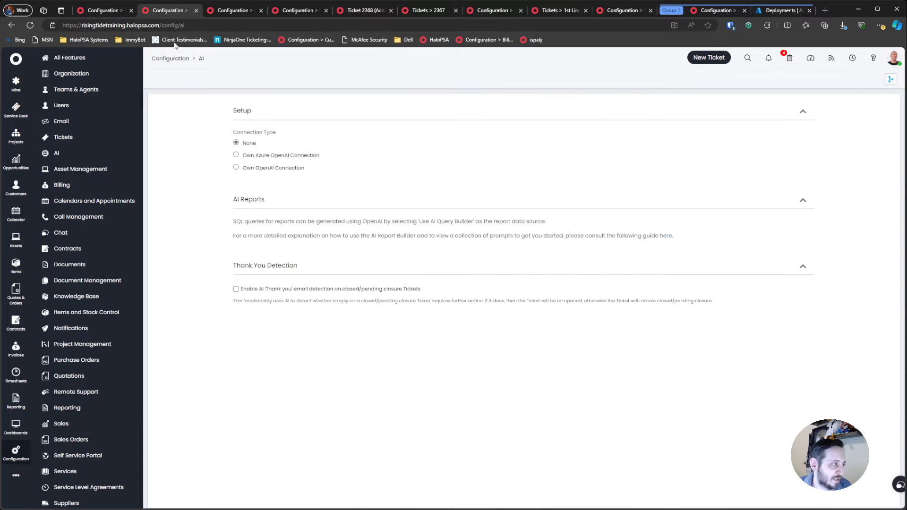
click(29, 25)
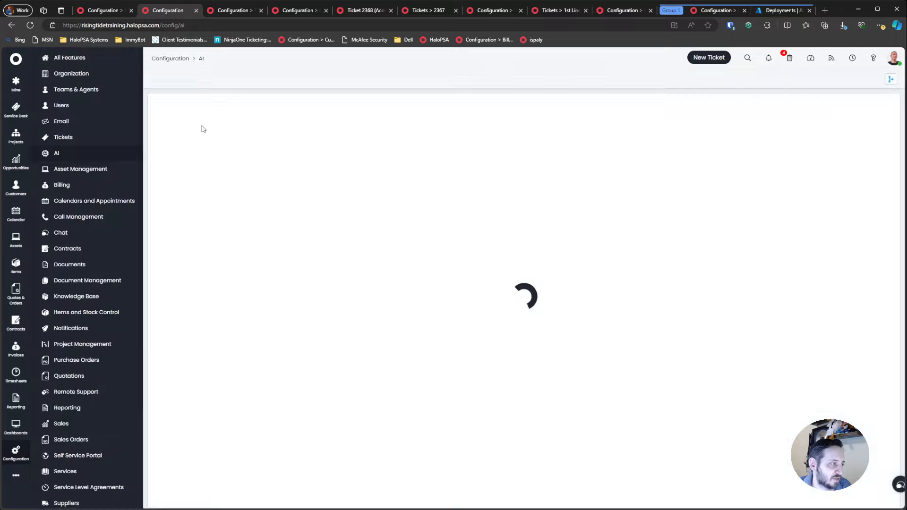
click(269, 158)
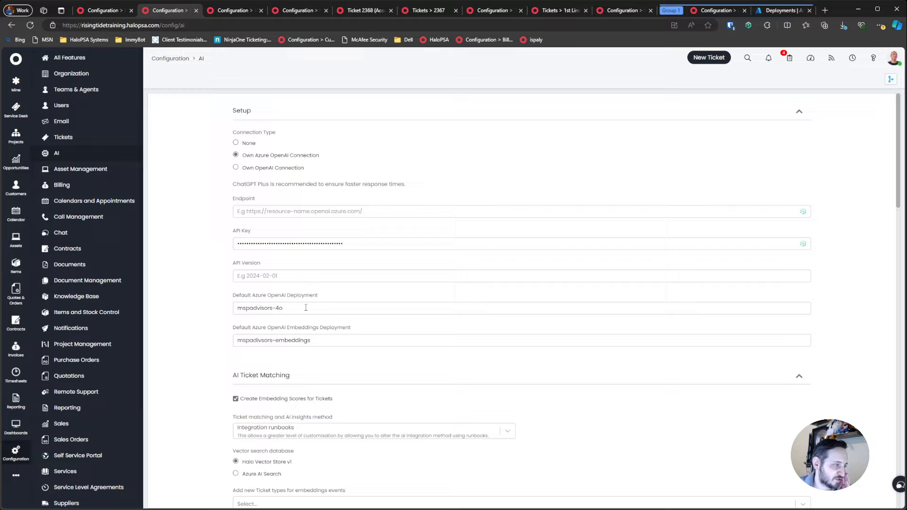
click(330, 213)
click(322, 276)
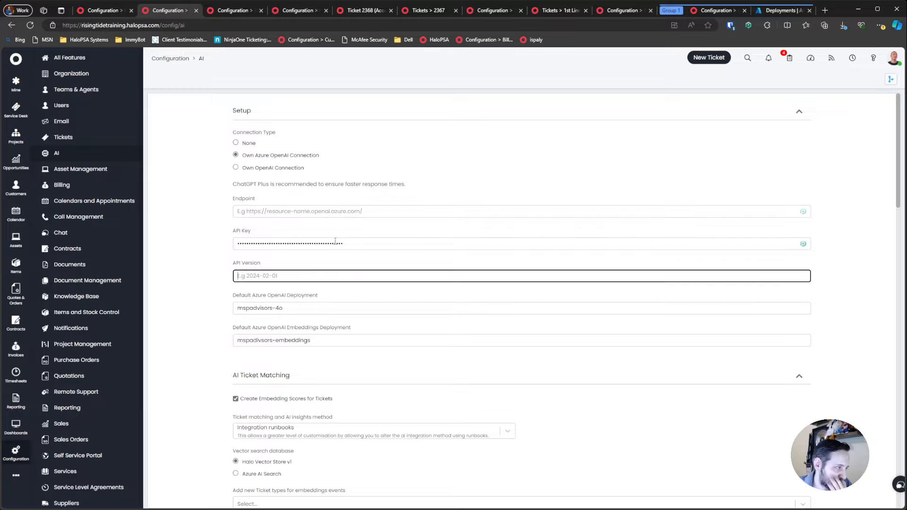
click(350, 213)
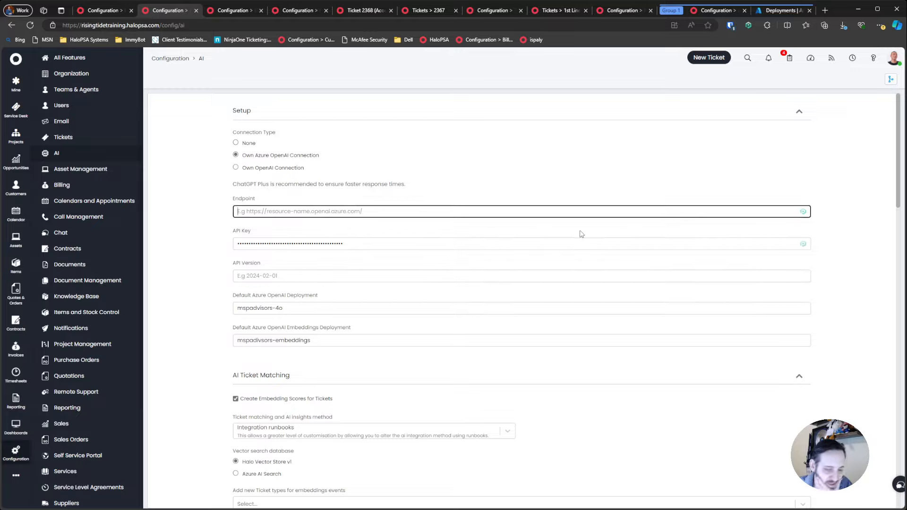
- Check the endpoint in the other AI configuration tab, dismiss the save error and set the connection type to None
click(784, 10)
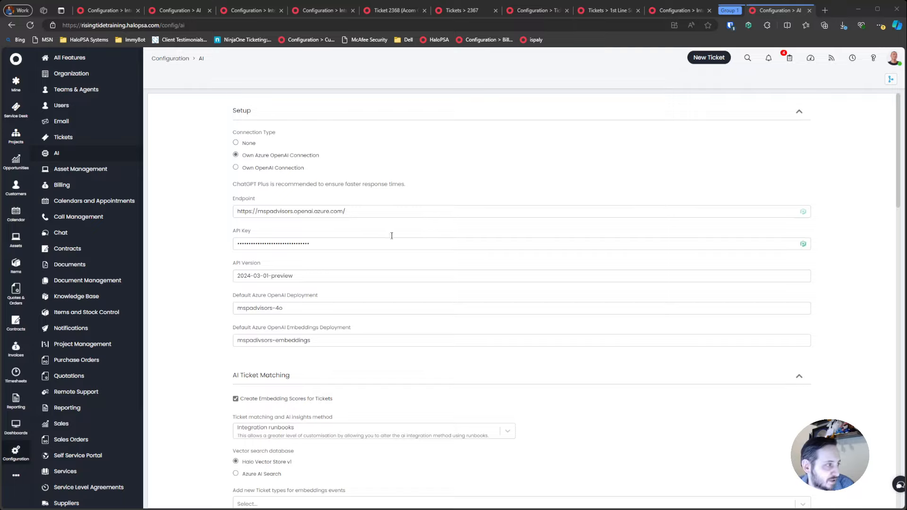
click(378, 211)
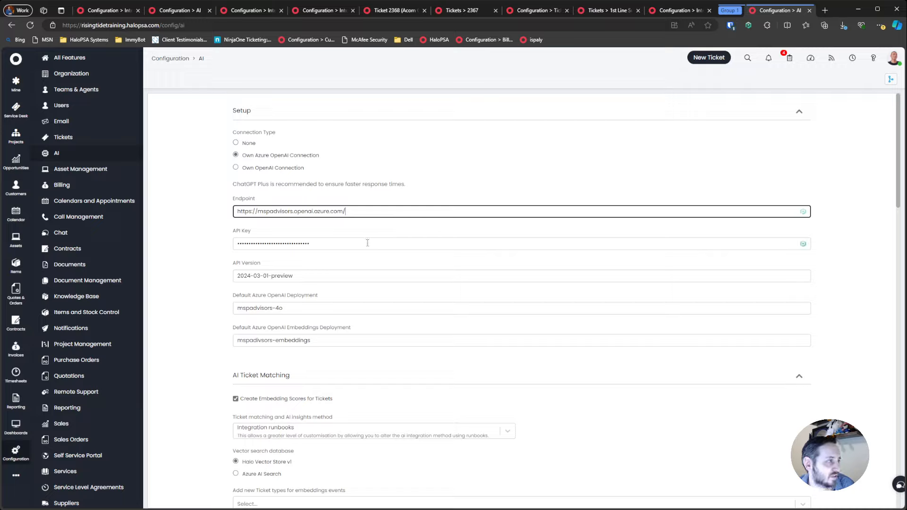
click(243, 15)
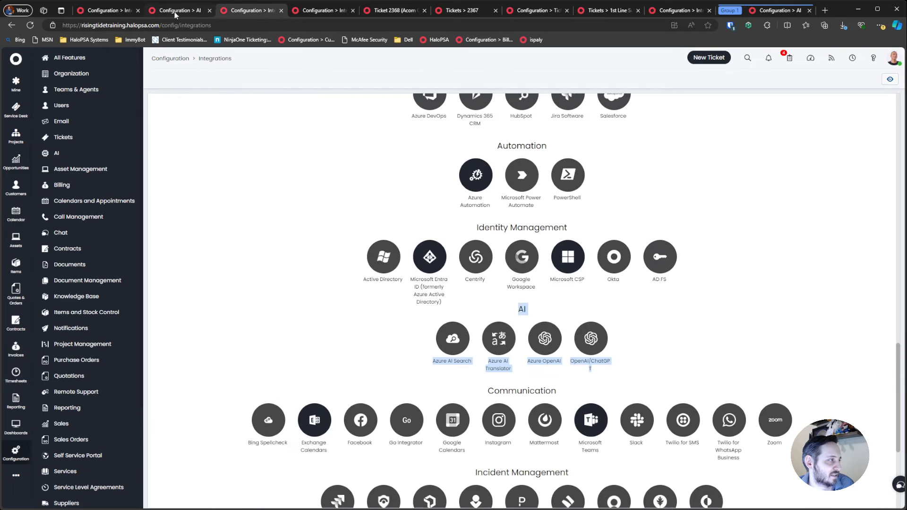
click(175, 14)
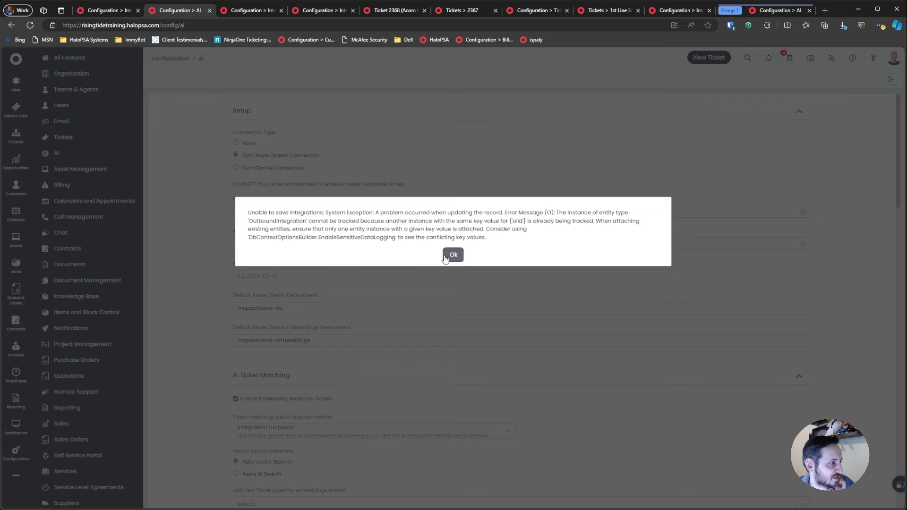
click(452, 255)
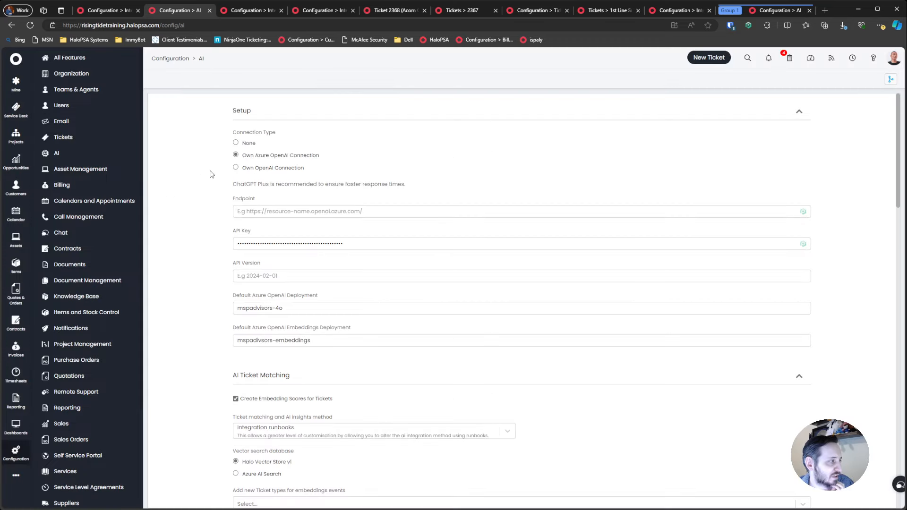
click(249, 143)
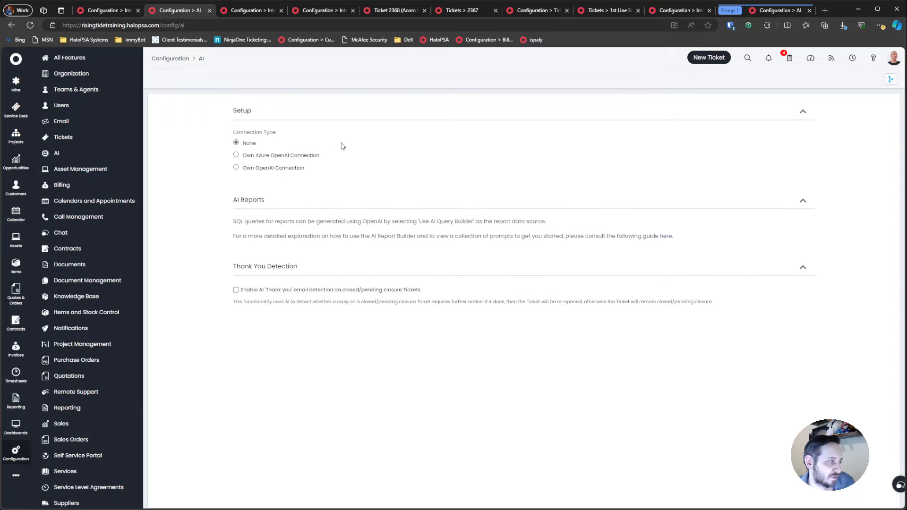
- Review the Azure OpenAI Insights runbook's details, flow chart, log and deliveries, and return to the runbook list
click(244, 13)
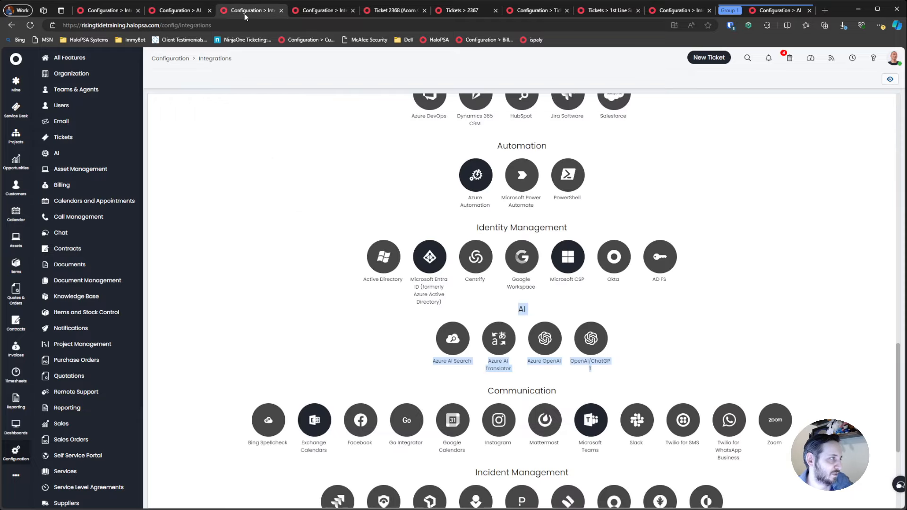
click(296, 11)
click(271, 12)
click(292, 10)
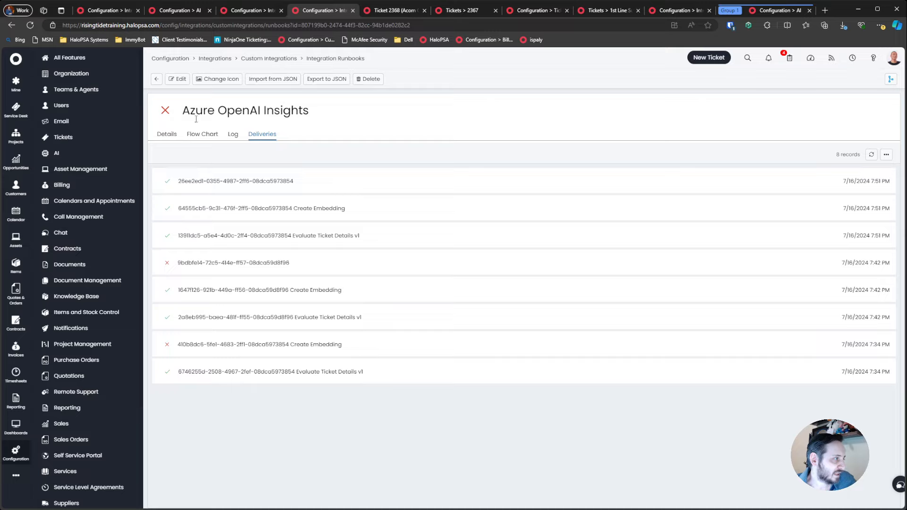
click(169, 134)
click(207, 135)
click(233, 135)
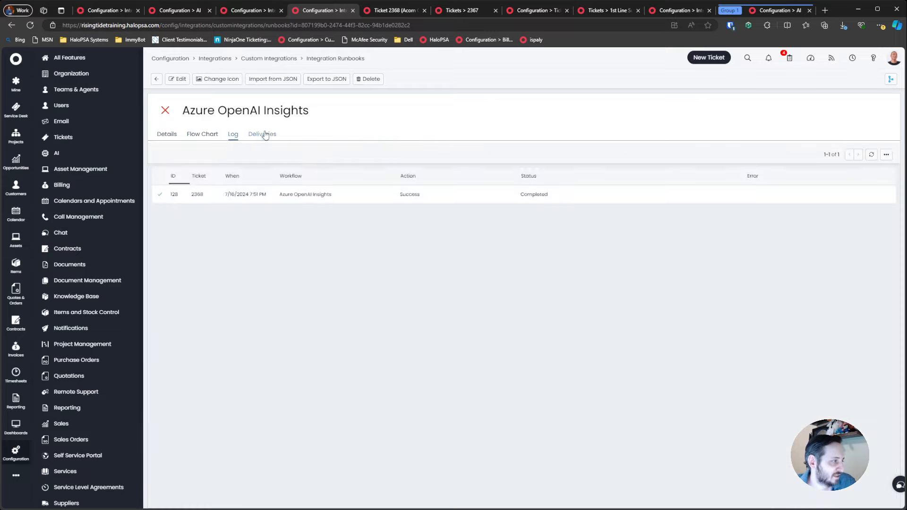
click(262, 134)
click(233, 136)
click(156, 79)
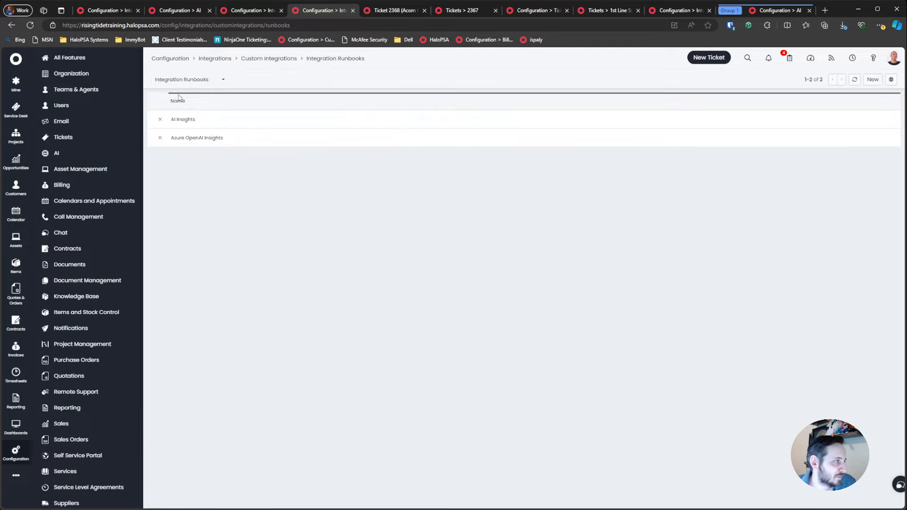
- Delete the AI Insights integration runbook and open the list of custom integrations
click(216, 120)
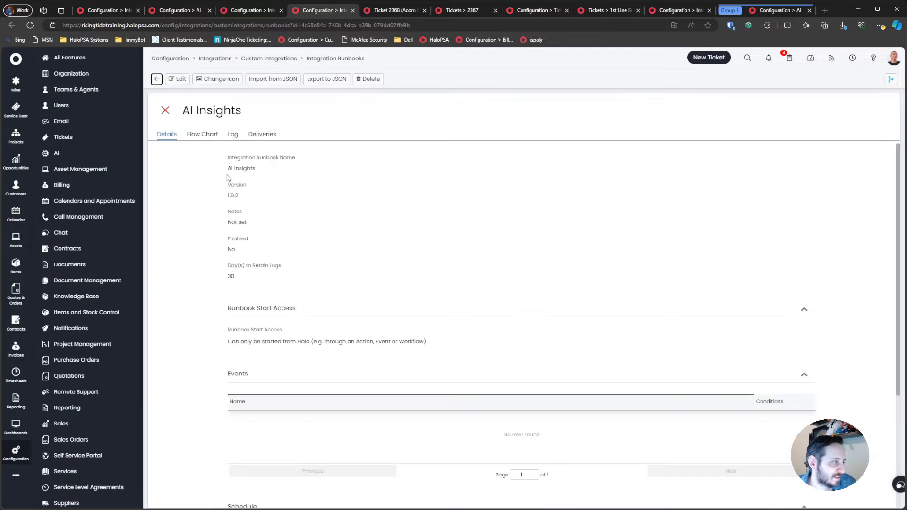
click(157, 79)
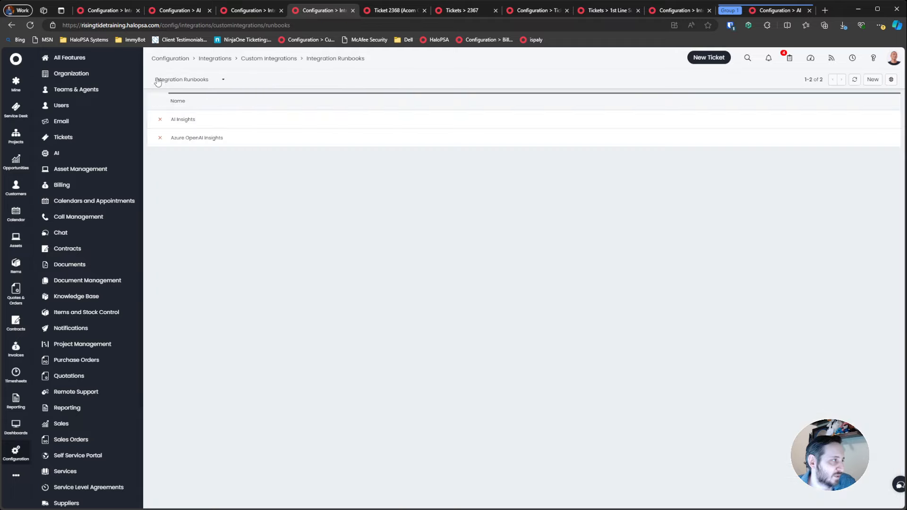
click(216, 122)
click(368, 79)
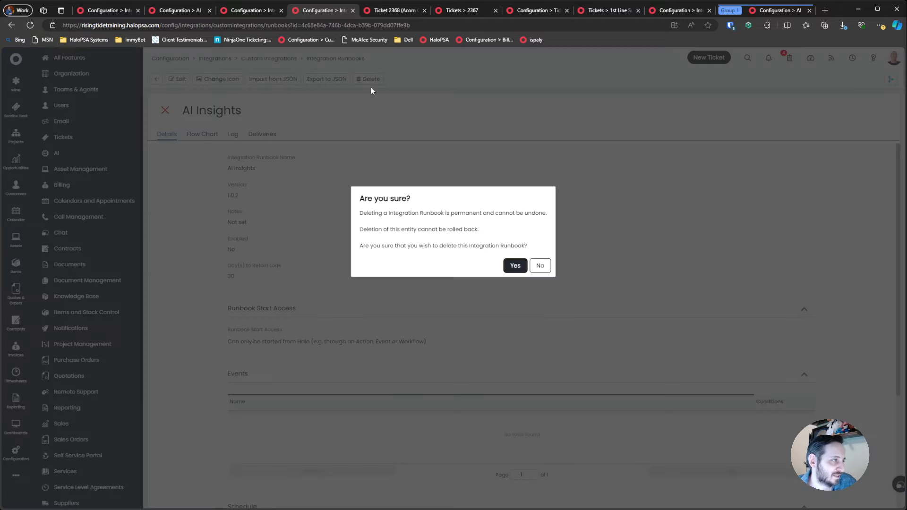
click(510, 265)
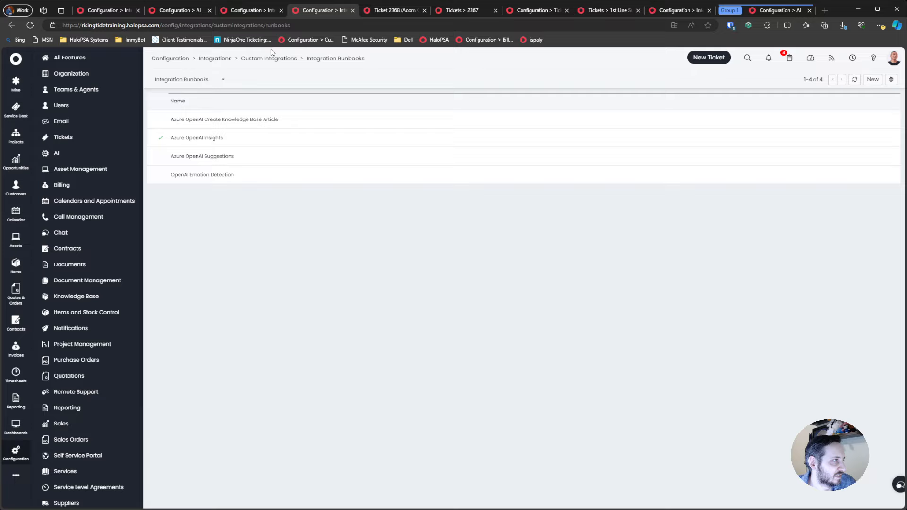
click(270, 58)
click(263, 150)
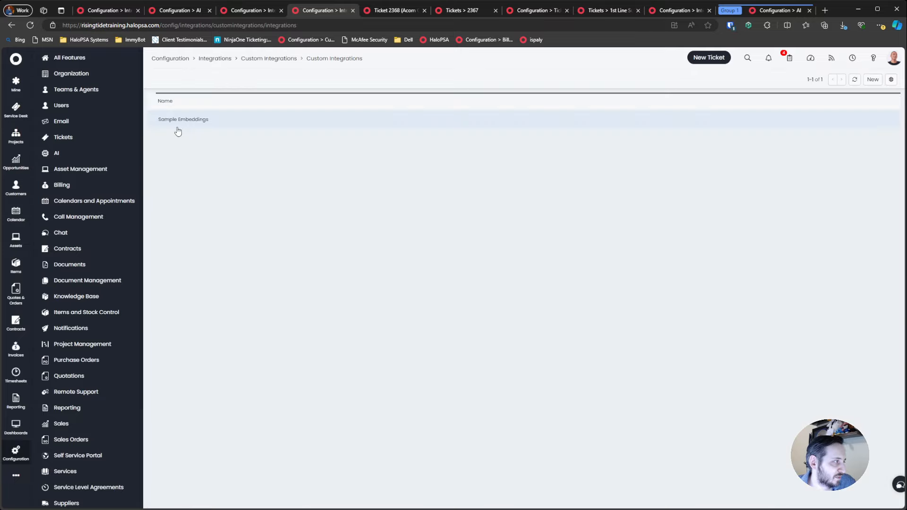
click(175, 11)
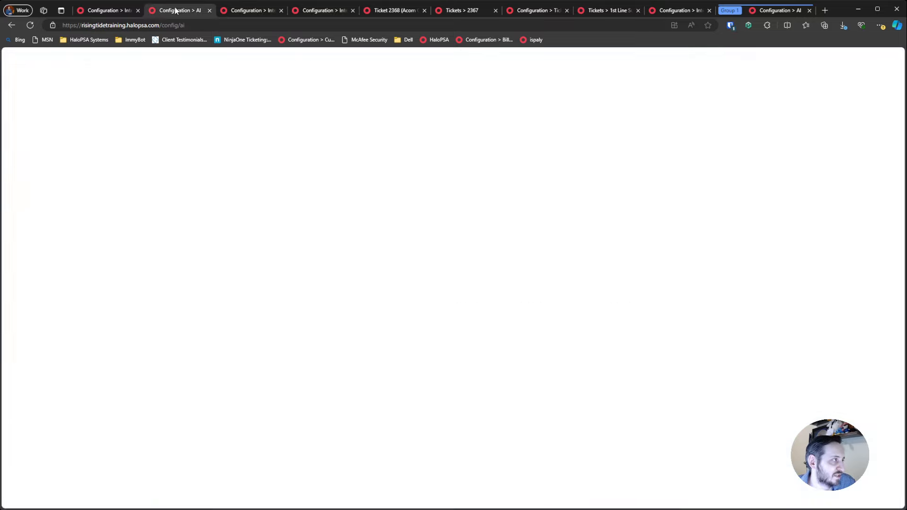
click(263, 156)
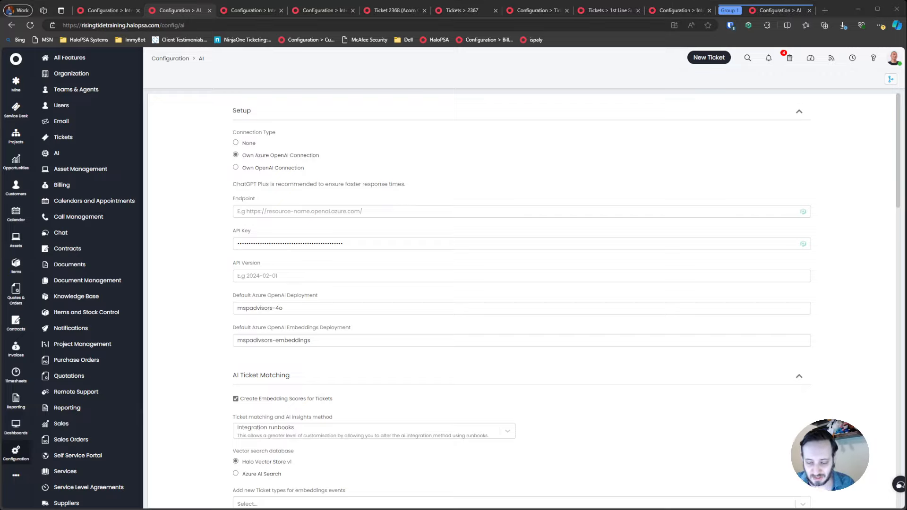
click(317, 212)
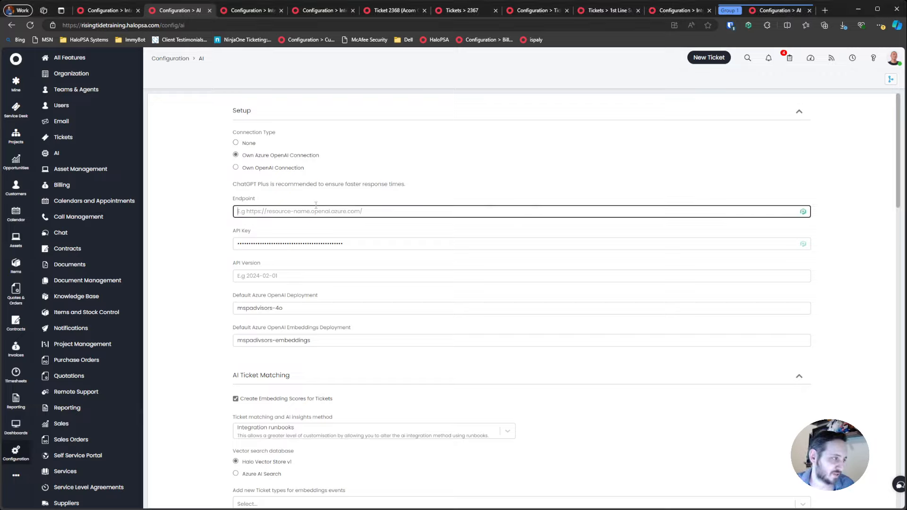
text(https://mspadvisors.openai.azure.com/)
click(214, 218)
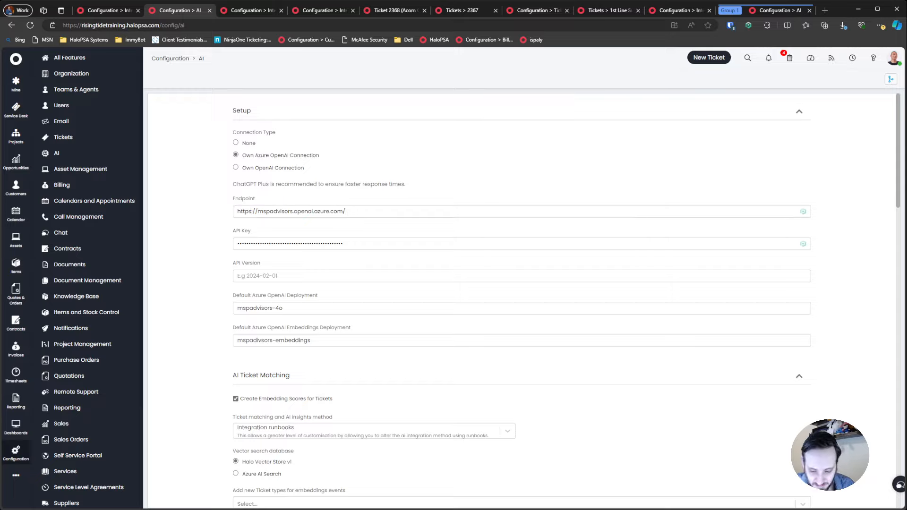
- Paste the Azure OpenAI API key and set the API version to 2024-03-01-preview
click(334, 243)
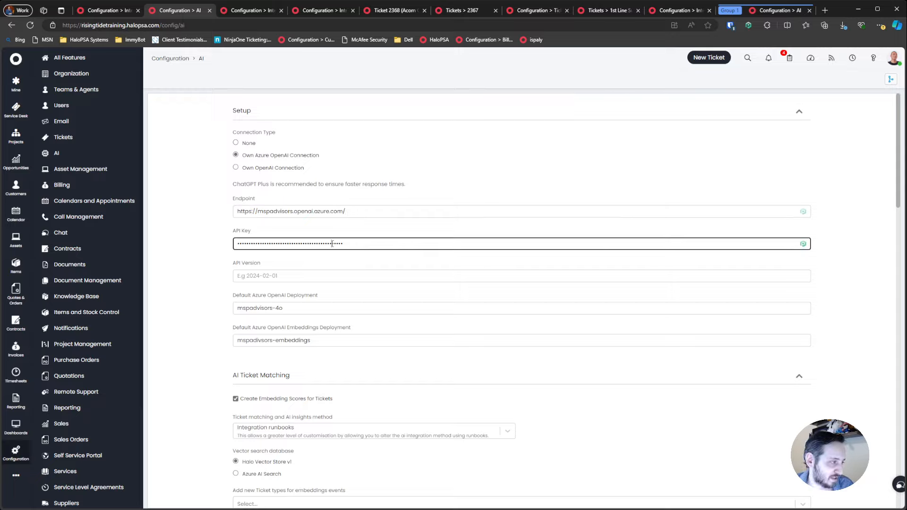
key(ctrl+v)
click(188, 250)
click(263, 277)
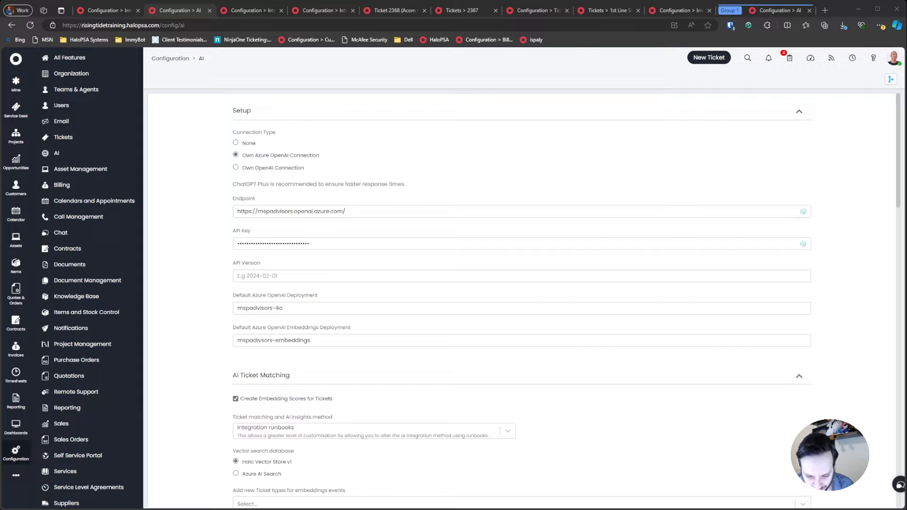
click(298, 272)
text(2024-03-01-preview)
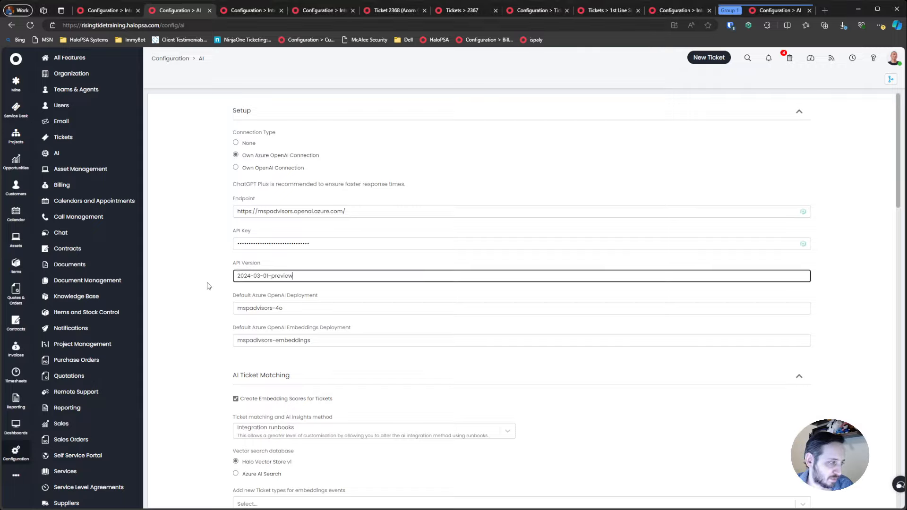
click(209, 286)
- Look through the remaining AI configuration sections, and reload the integrations list to check the AI integrations' status
scroll(182, 303, down, 8)
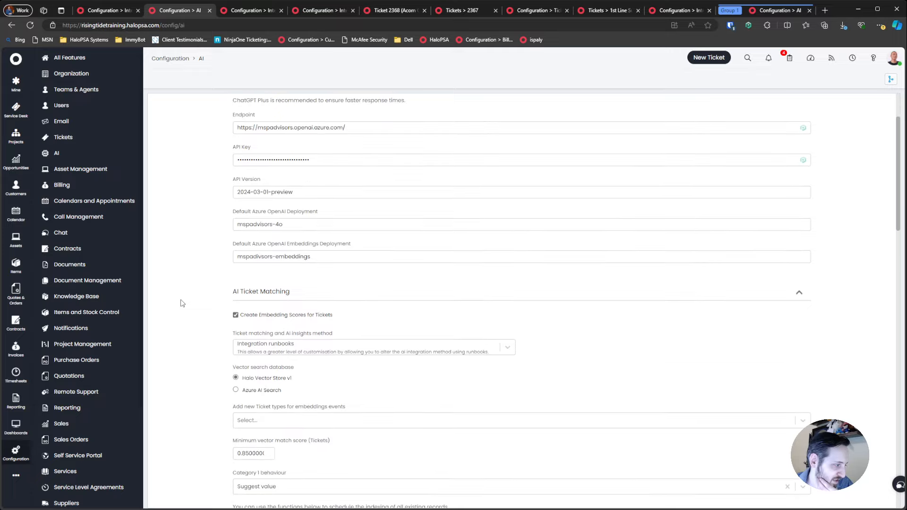
scroll(182, 303, down, 2)
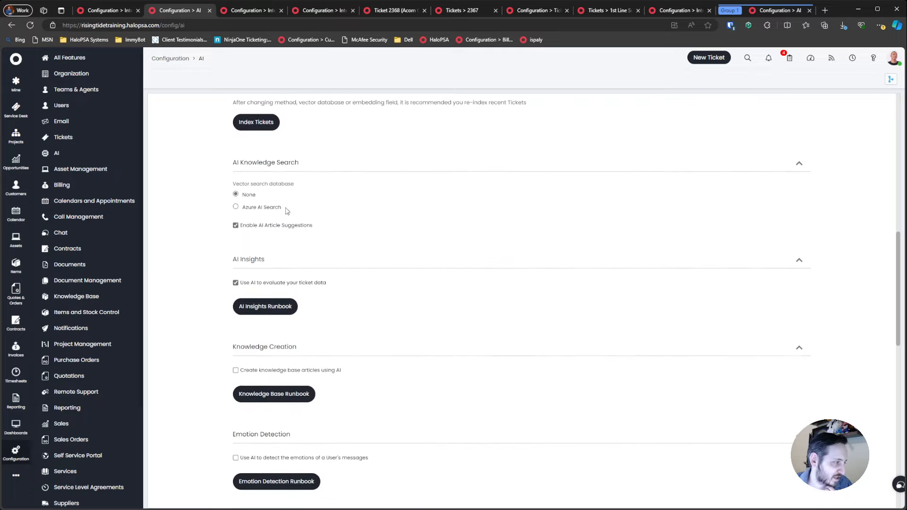
scroll(279, 253, up, 6)
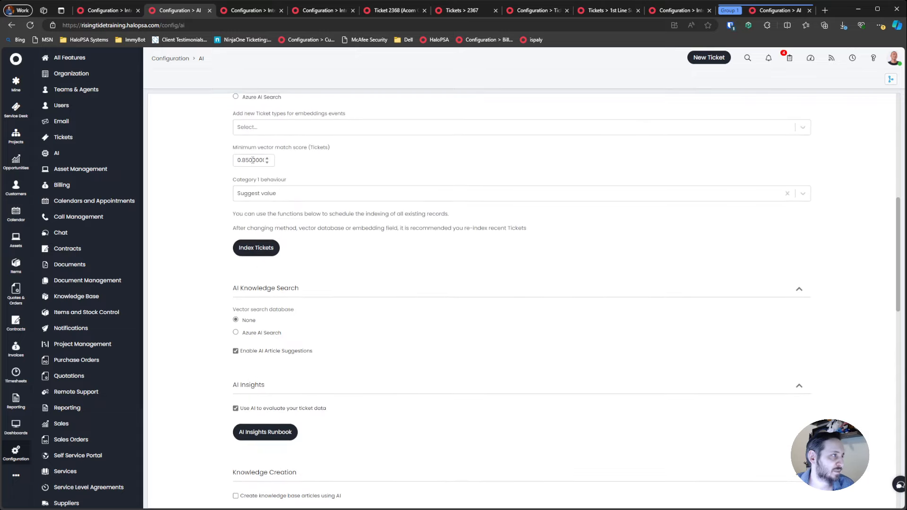
click(250, 10)
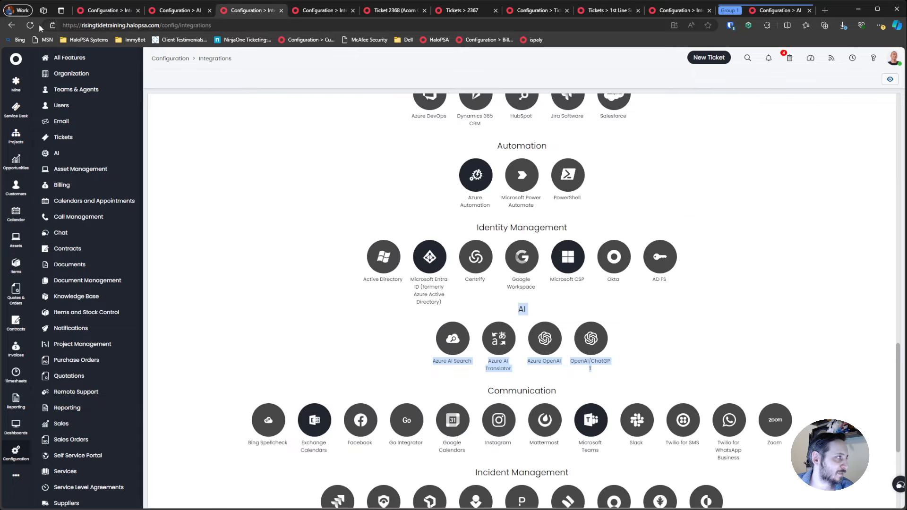
click(31, 25)
scroll(884, 258, down, 15)
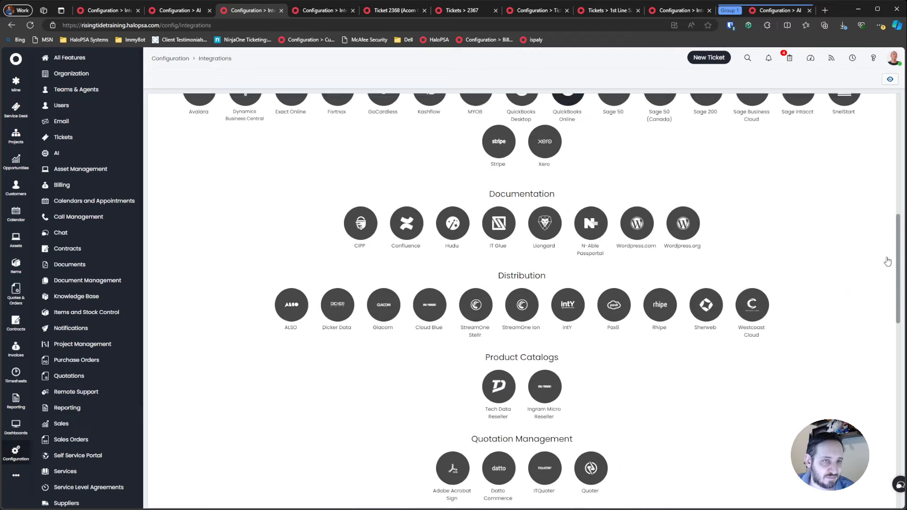
scroll(879, 345, down, 3)
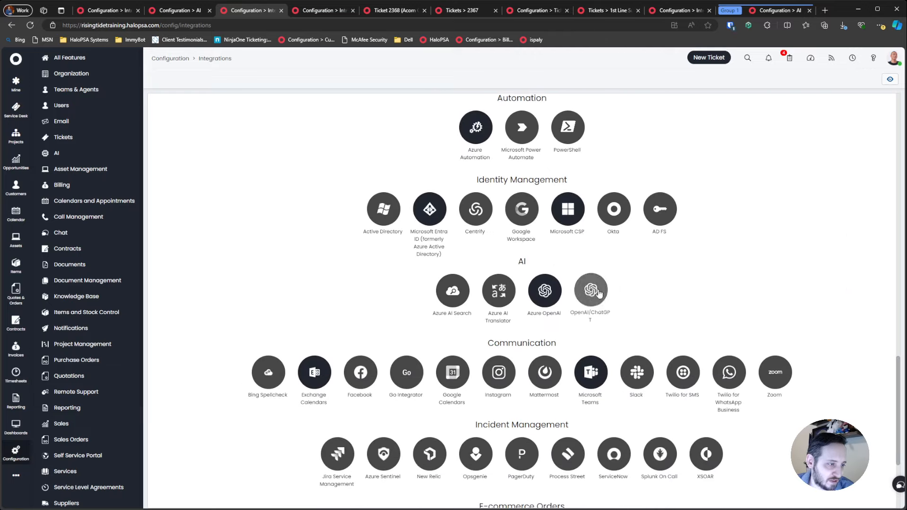
scroll(441, 360, down, 3)
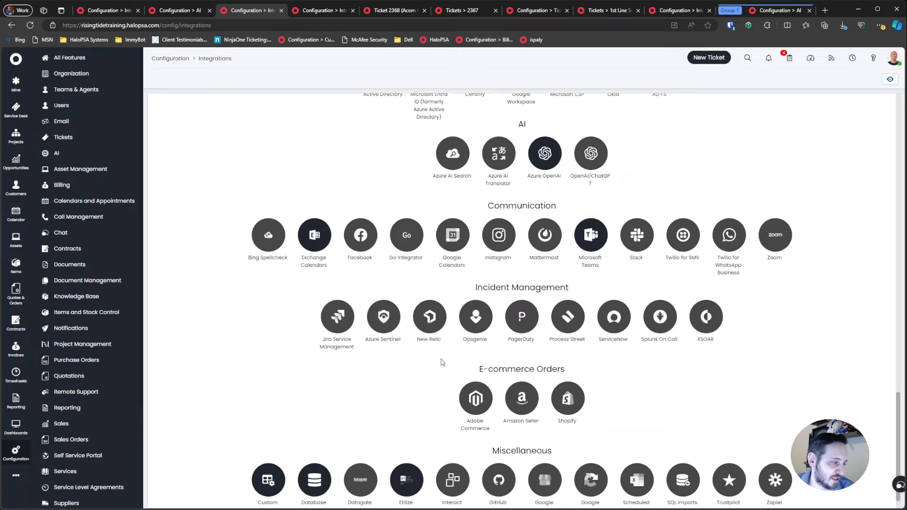
- Open the Evaluate Ticket Details v1 method of the Azure OpenAI custom integration and inspect its JSON body through to the end
click(281, 458)
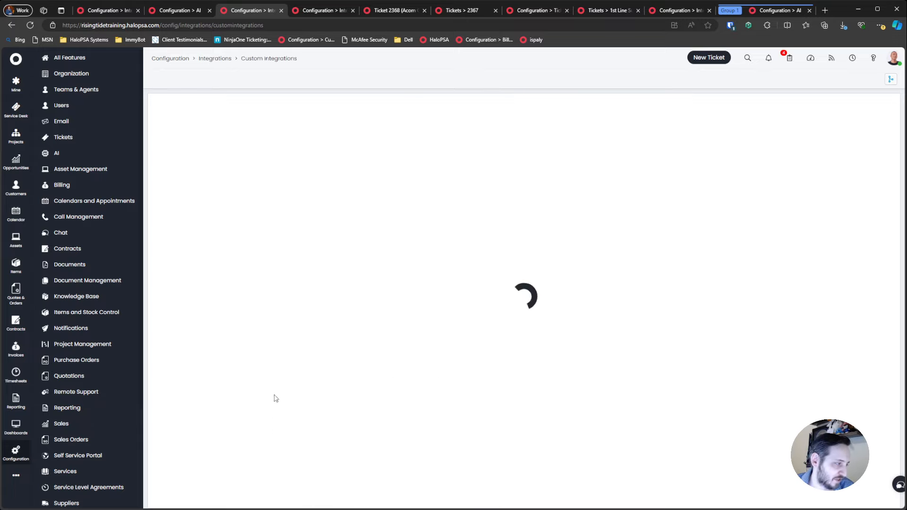
click(265, 151)
click(184, 119)
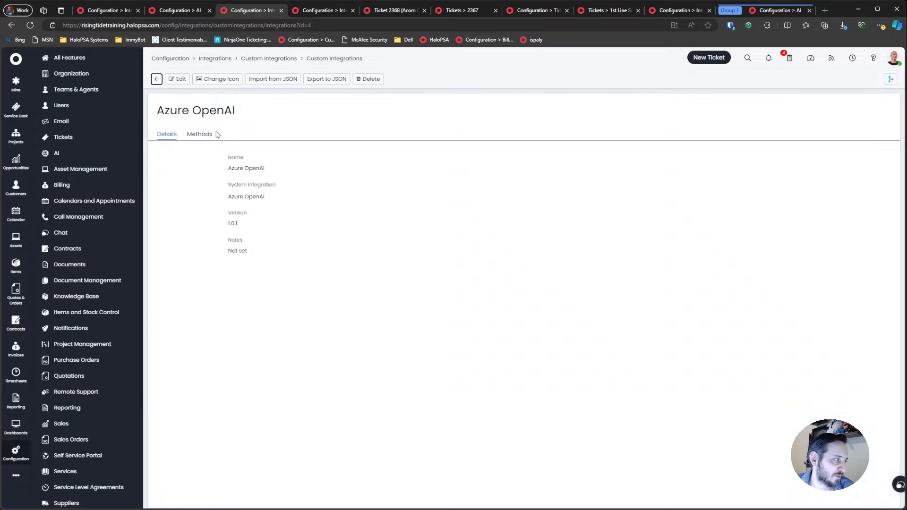
click(199, 134)
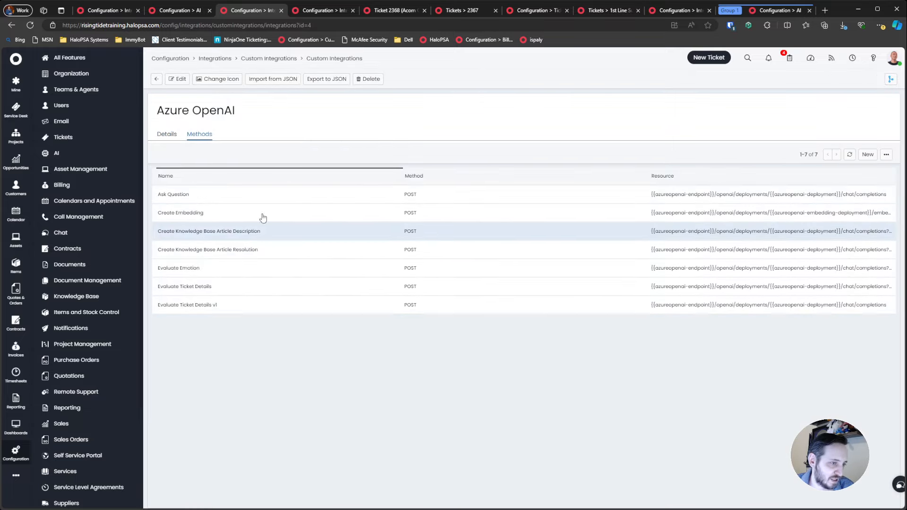
click(229, 307)
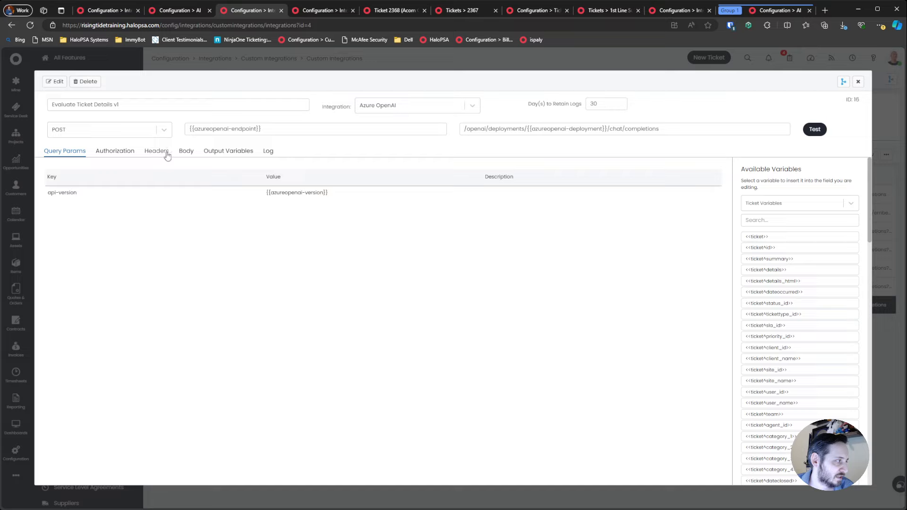
click(186, 151)
drag(158, 289, 711, 291)
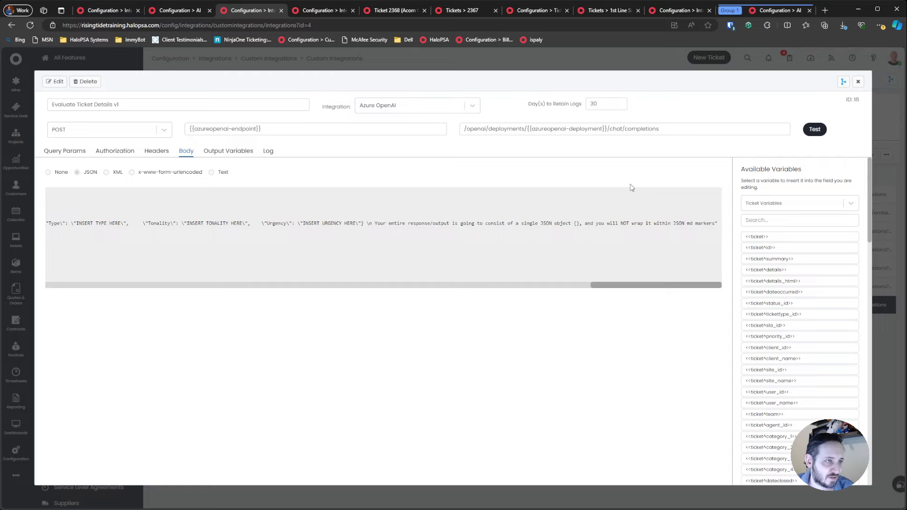
- Test the Evaluate Ticket Details v1 method with ticket ID 2368, review the response, and close the method
click(815, 129)
click(490, 220)
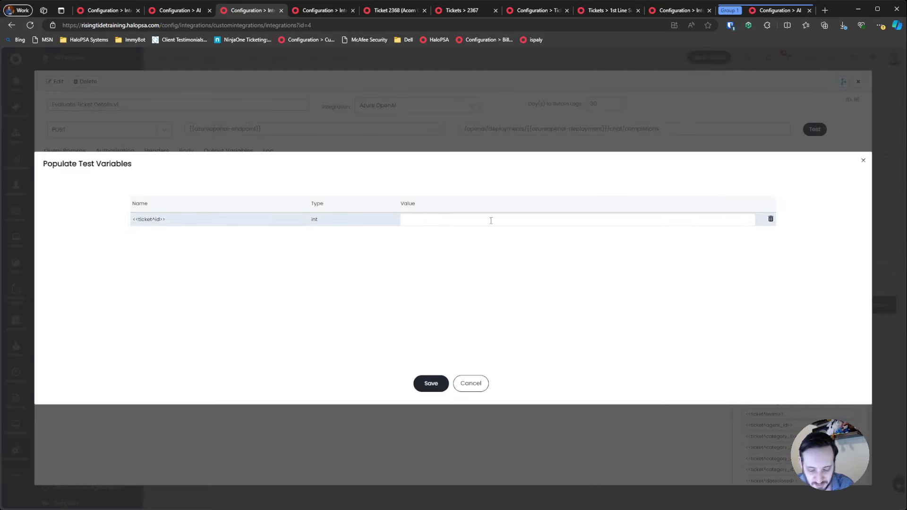
text(2368)
click(431, 383)
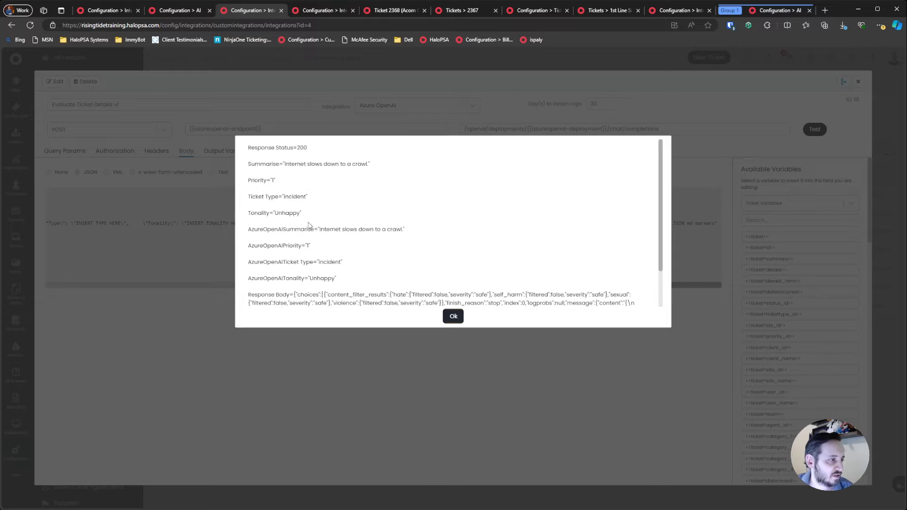
click(454, 316)
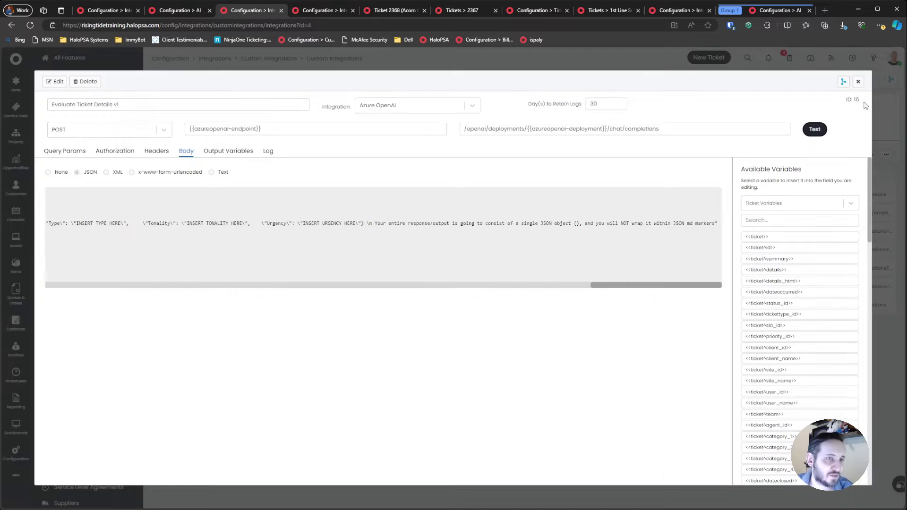
click(858, 82)
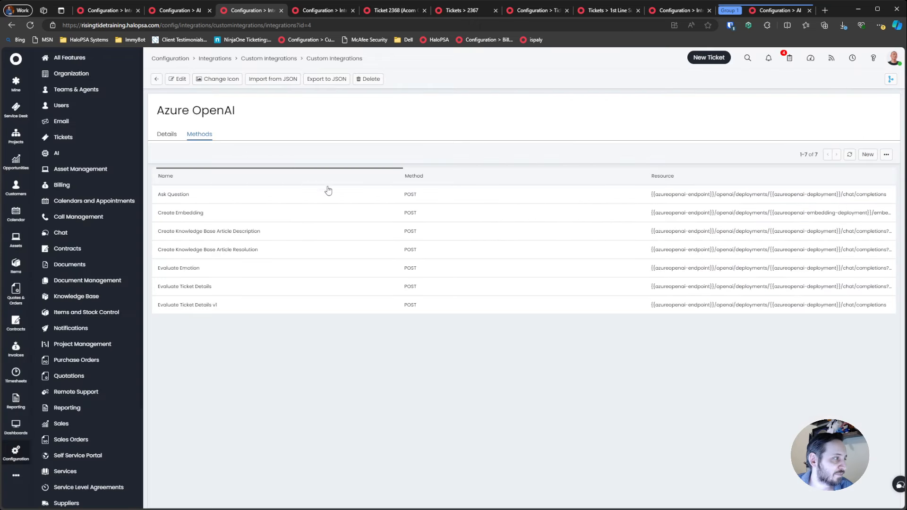
- Open the Azure OpenAI Insights integration runbook and review its flow chart and log
click(156, 80)
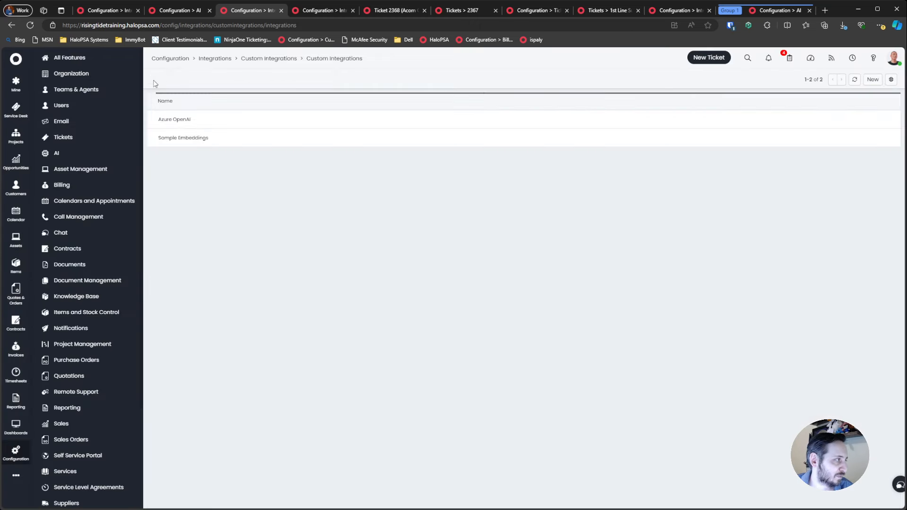
click(261, 59)
click(264, 150)
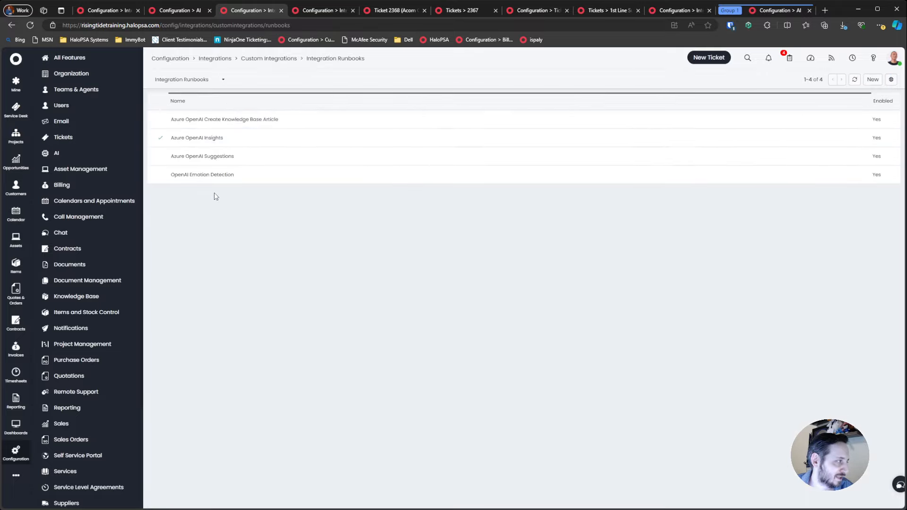
click(221, 139)
click(202, 134)
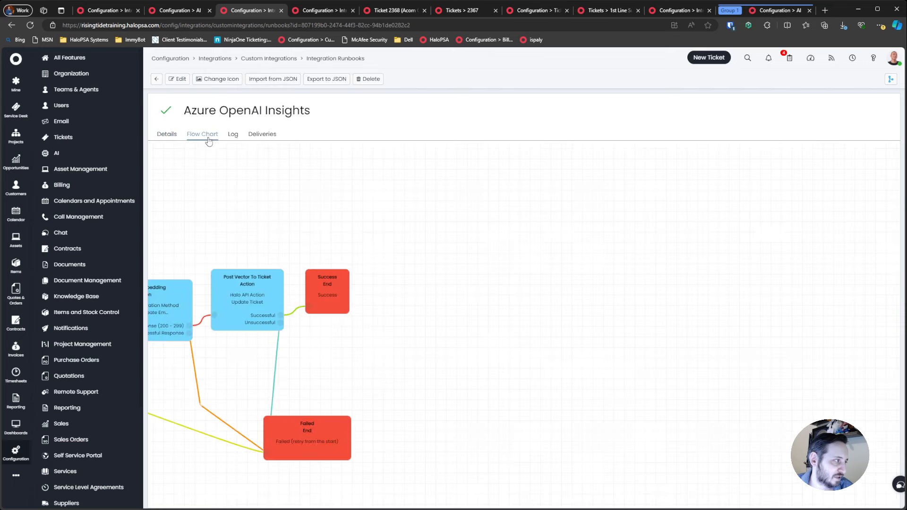
click(233, 134)
click(204, 135)
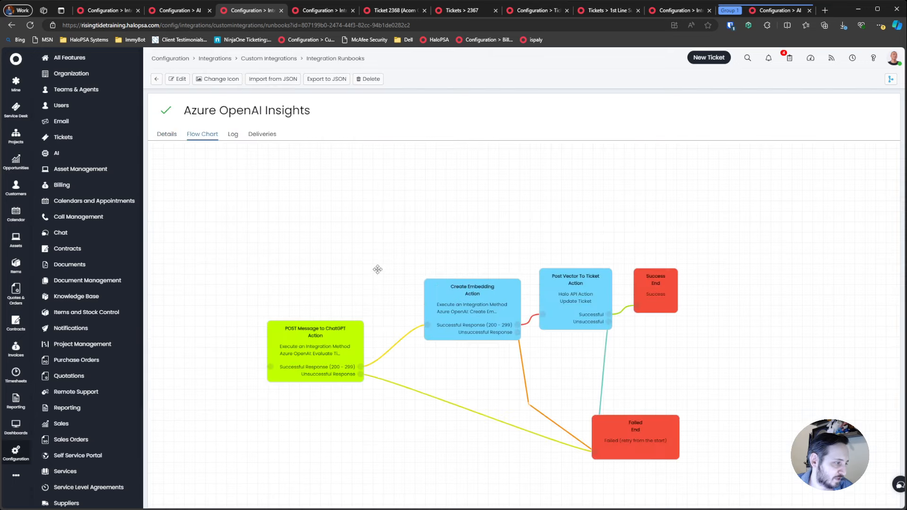
- Put the runbook into edit mode and check the methods used by the POST Message to ChatGPT and Create Embedding steps
click(178, 78)
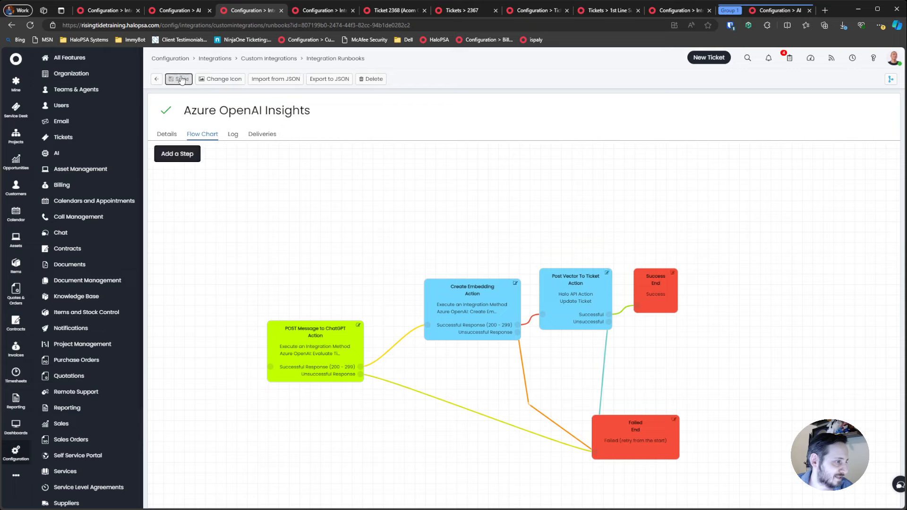
click(359, 326)
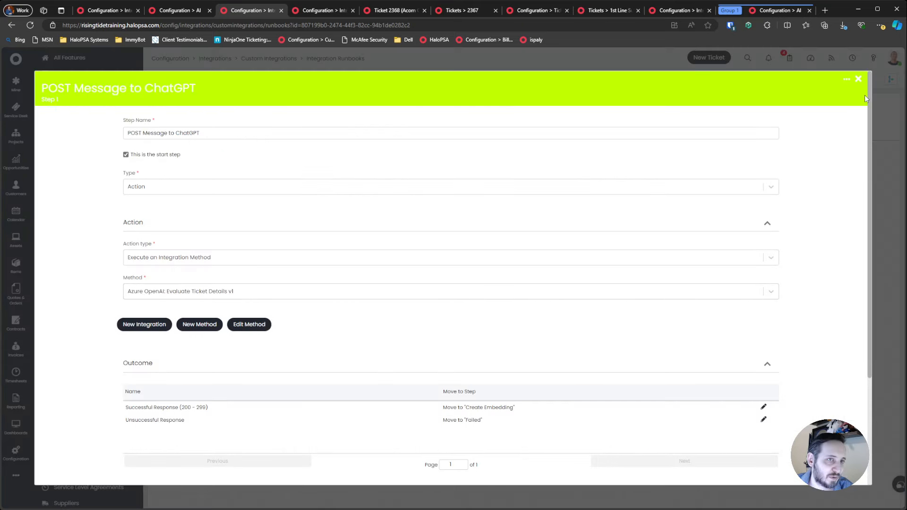
click(858, 79)
click(516, 282)
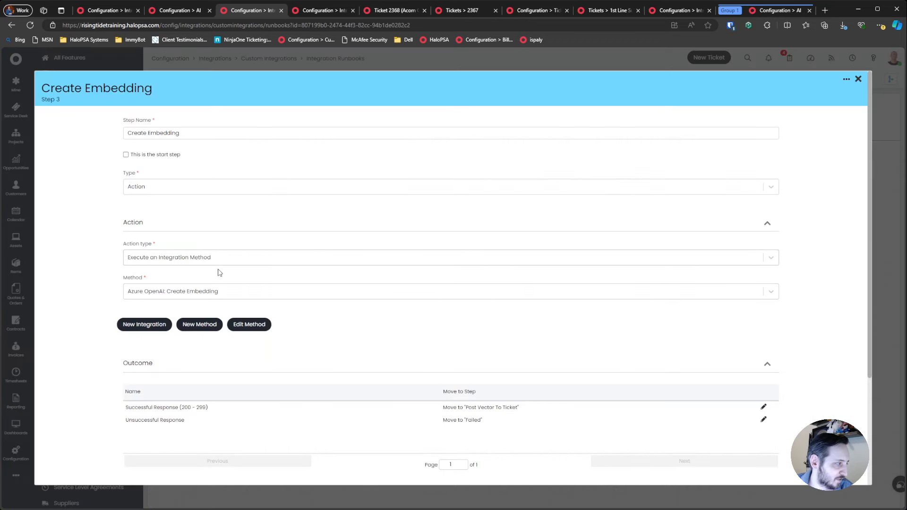
click(858, 79)
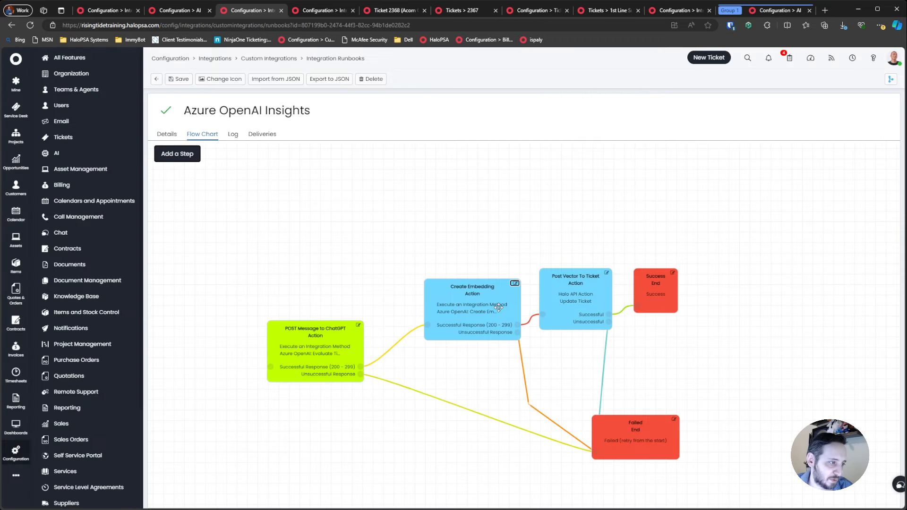
- Move Create Embedding closer to POST Message to ChatGPT and Failed up beneath Post Vector To Ticket, and save the runbook
drag(499, 307, 473, 308)
drag(619, 419, 607, 346)
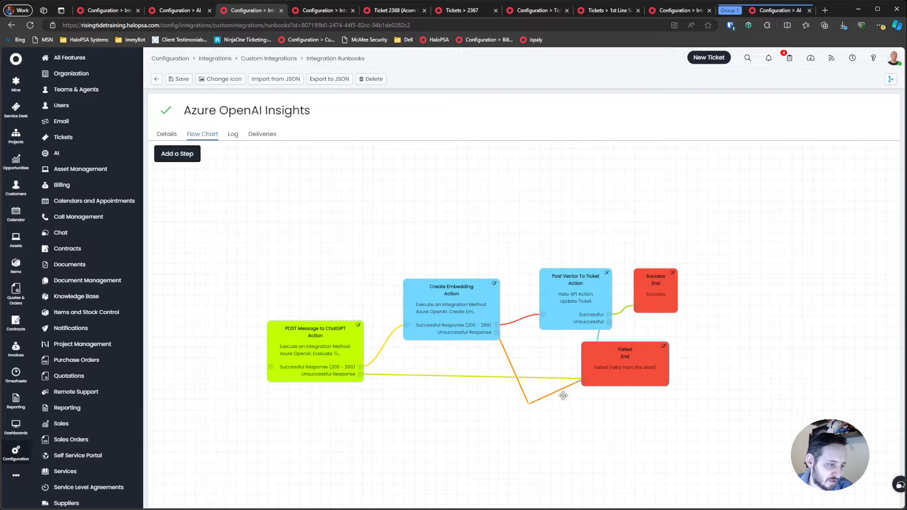
click(178, 79)
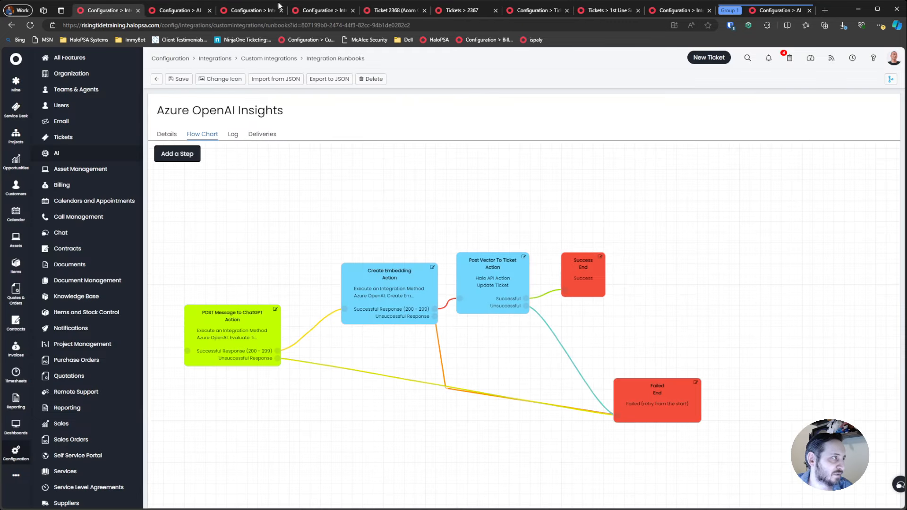
- Reload ticket 2368 and check its AI suggestions
click(324, 10)
click(397, 11)
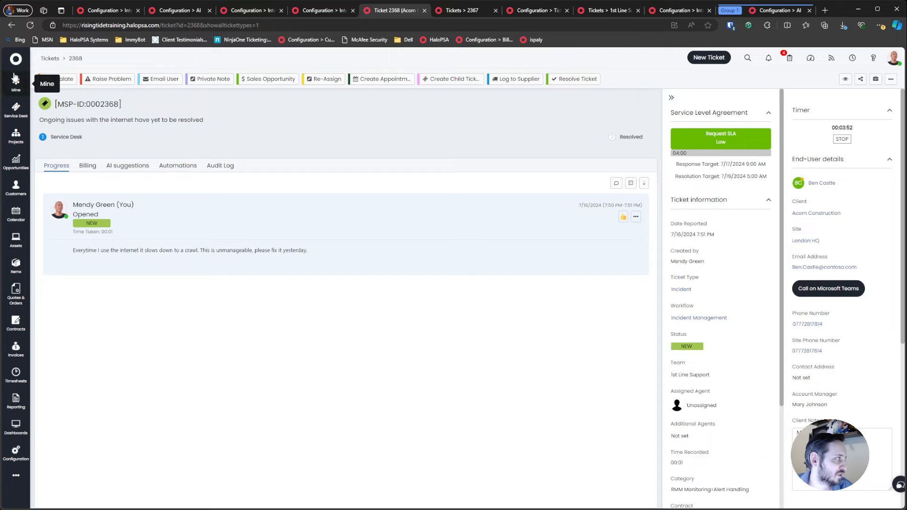
click(30, 25)
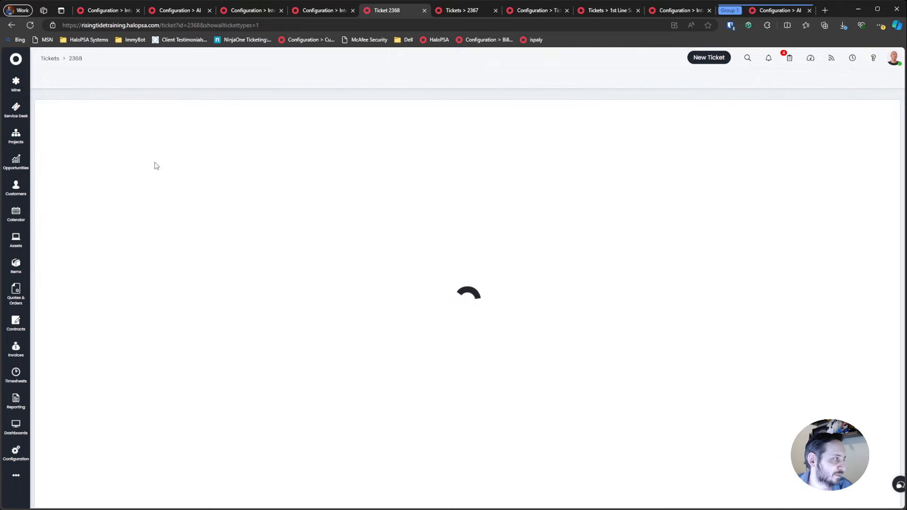
click(118, 168)
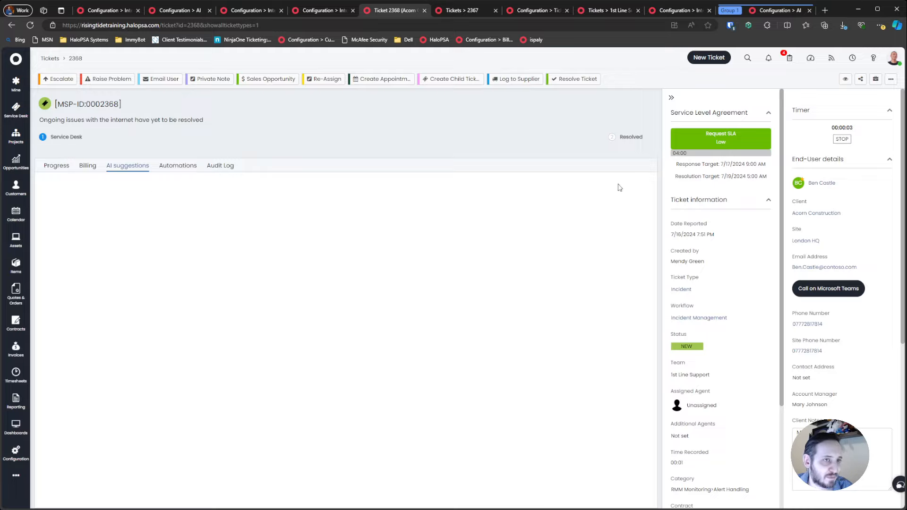
- Delete ticket 2368 with the deletion reason TESTING
click(891, 79)
click(836, 396)
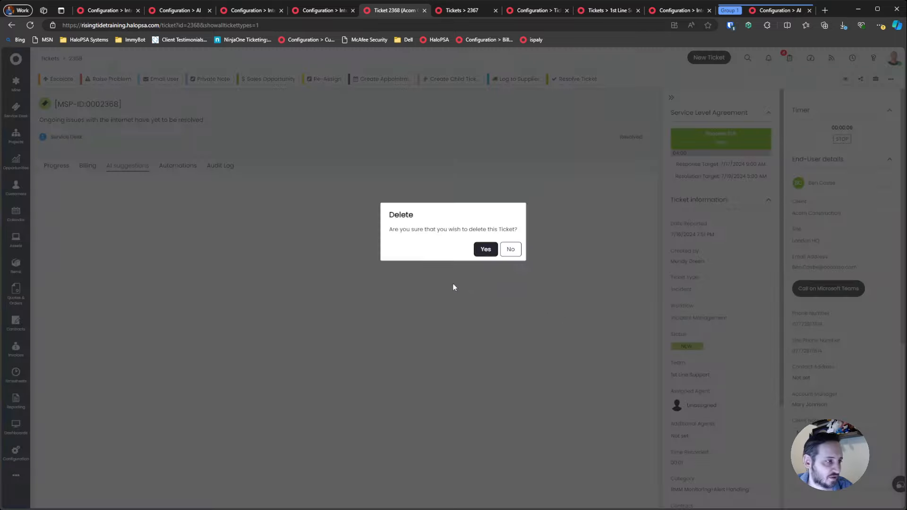
click(486, 249)
text(testing)
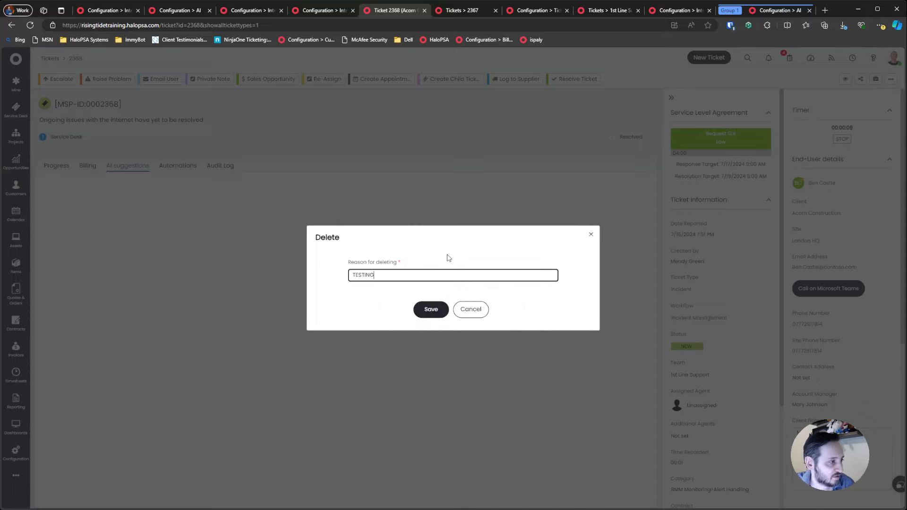
key(Return)
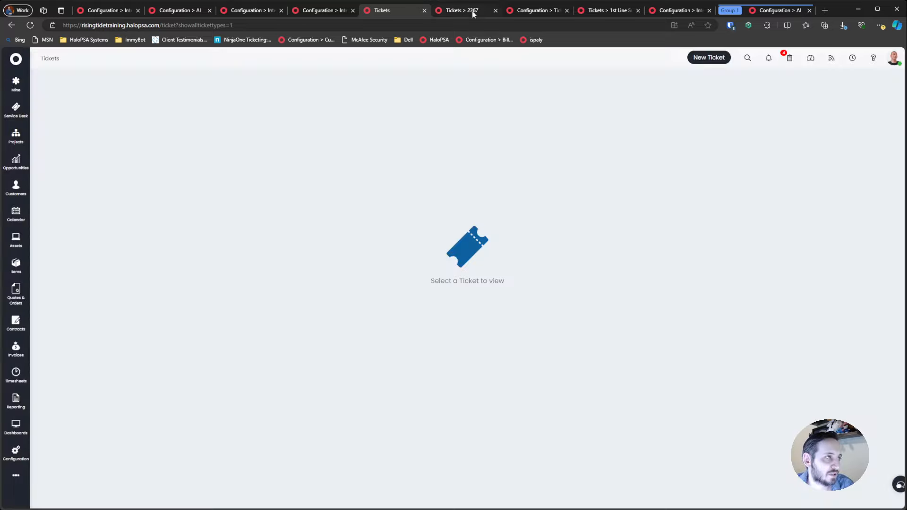
- Switch to ticket 2367 and delete it with the deletion reason "testing"
click(462, 10)
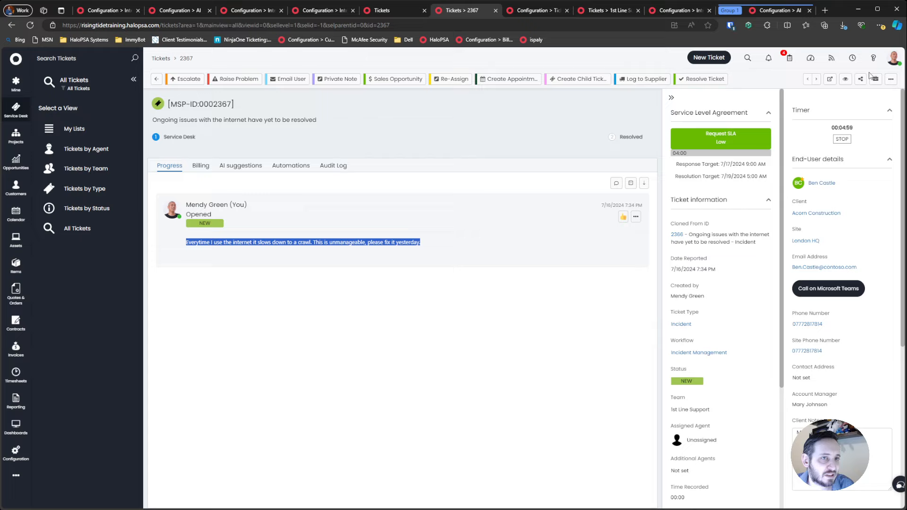
click(890, 79)
click(834, 395)
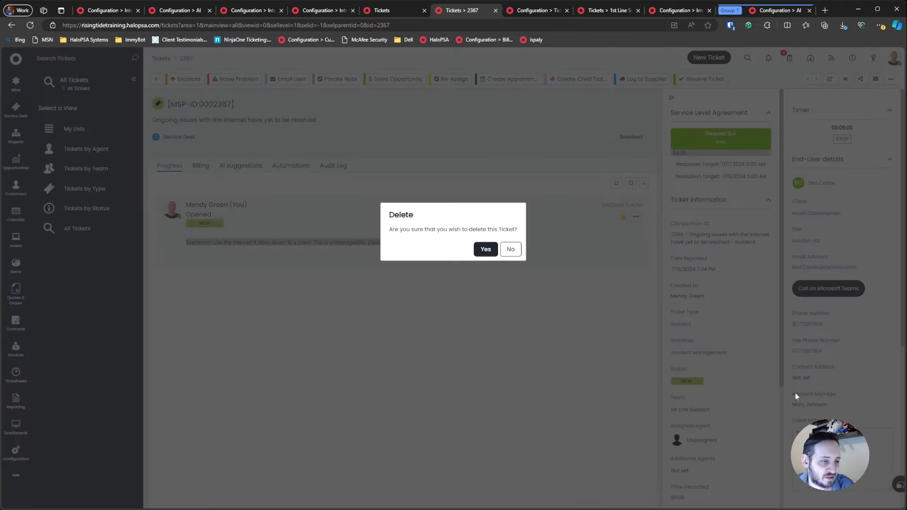
click(487, 249)
text(testing)
key(Return)
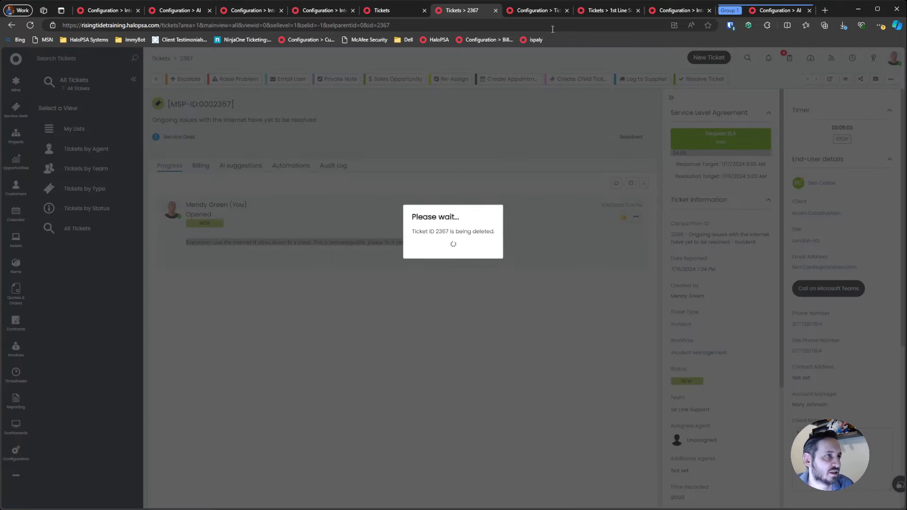
- Close the leftover ticket, ticket type, runbook and duplicate configuration browser tabs, keeping the first Configuration tab and the grouped AI settings tab
click(543, 10)
click(619, 10)
click(660, 11)
click(597, 10)
click(523, 11)
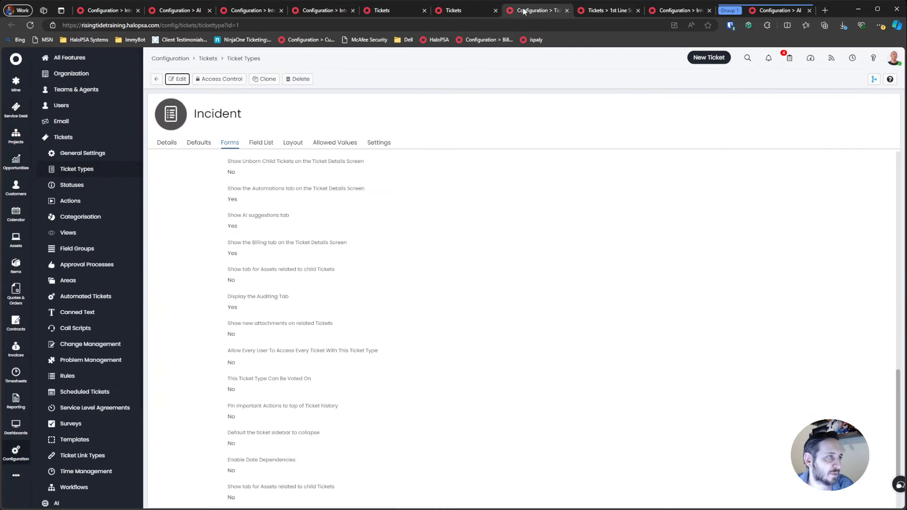
click(454, 11)
middle_click(453, 11)
middle_click(418, 12)
click(255, 10)
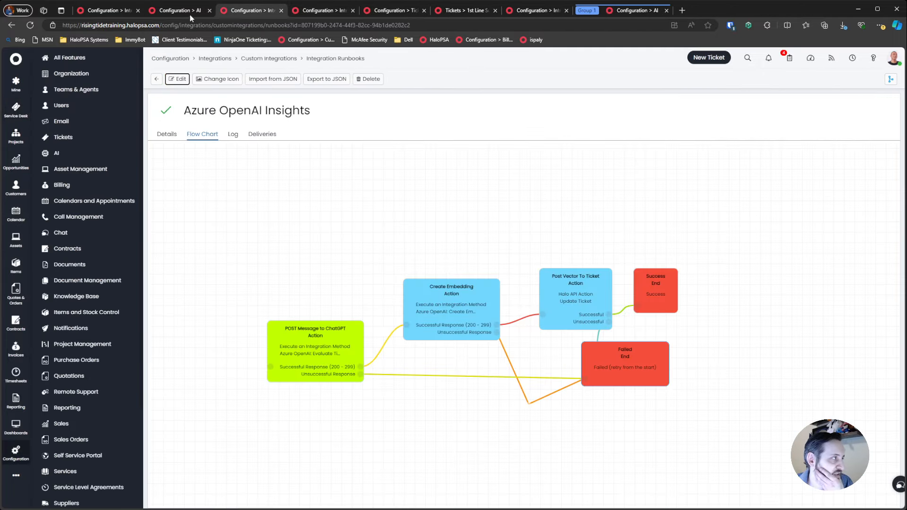
click(188, 14)
middle_click(240, 13)
middle_click(239, 13)
middle_click(240, 13)
middle_click(240, 13)
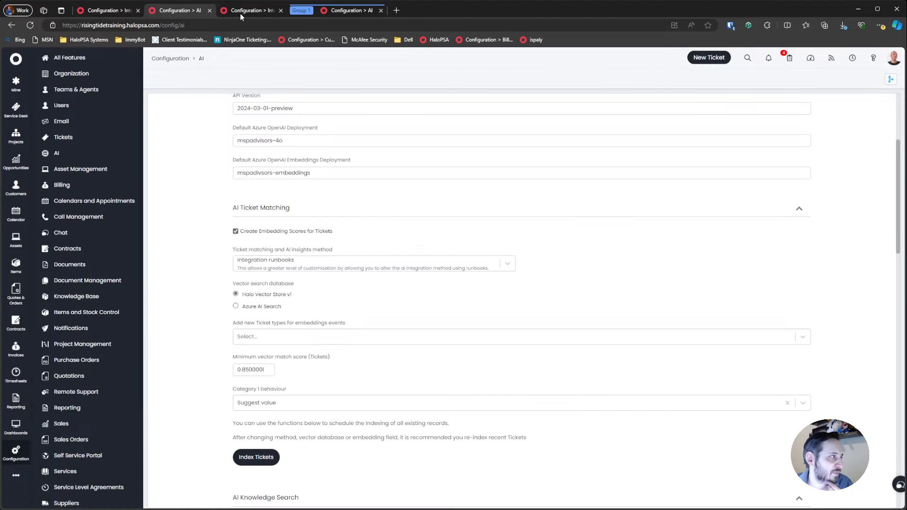
middle_click(240, 13)
middle_click(163, 9)
- Leave the Azure OpenAI Insights runbook for the main Configuration page and reload it
click(96, 11)
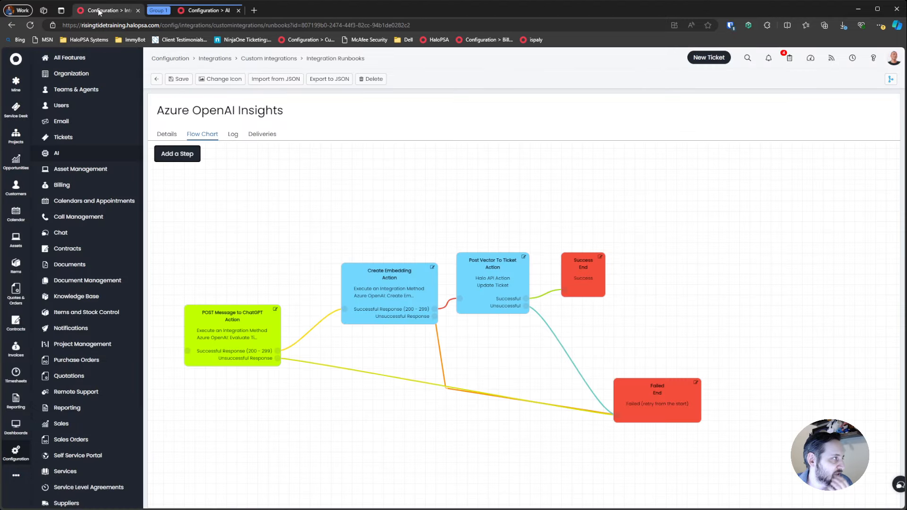
click(170, 58)
click(28, 26)
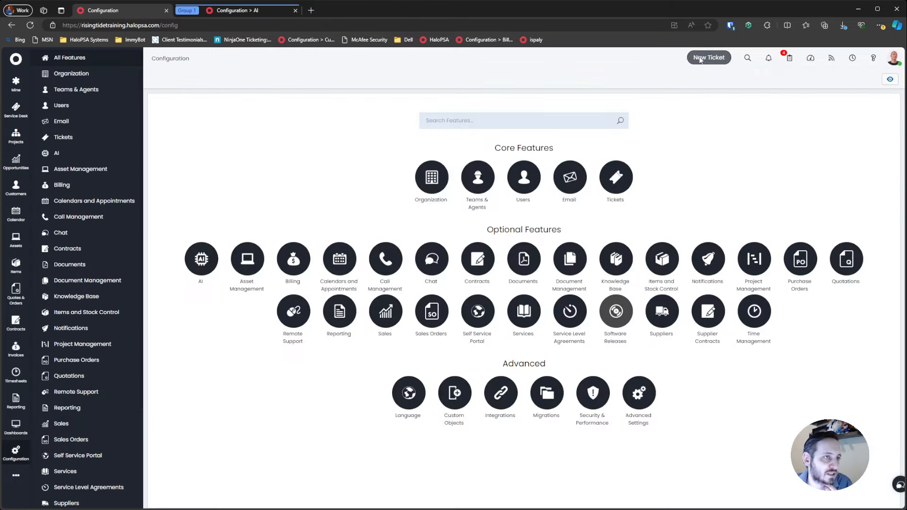
- Start a new Incident for Acorn Construction's London HQ named contact, summary "Internet is going unbearably slow", details "This internet is so dumb i can barely work"
middle_click(700, 57)
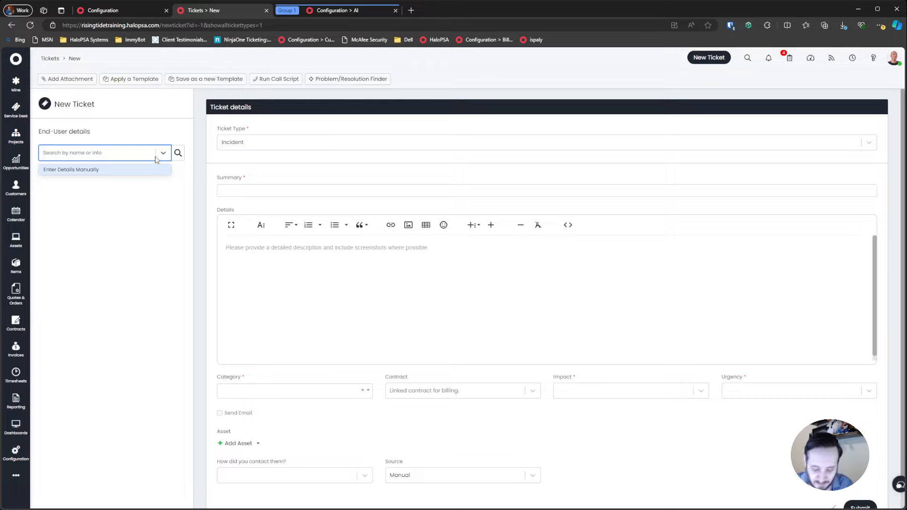
text(acorn)
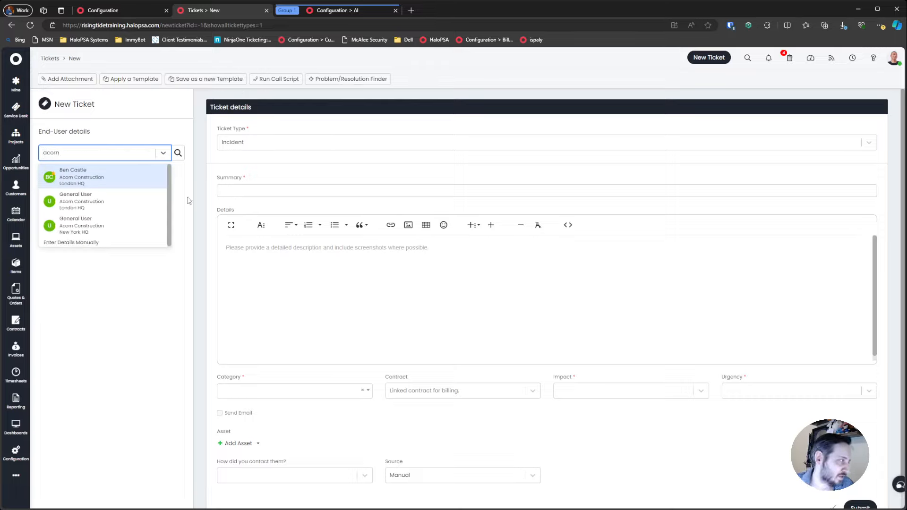
click(116, 178)
click(268, 192)
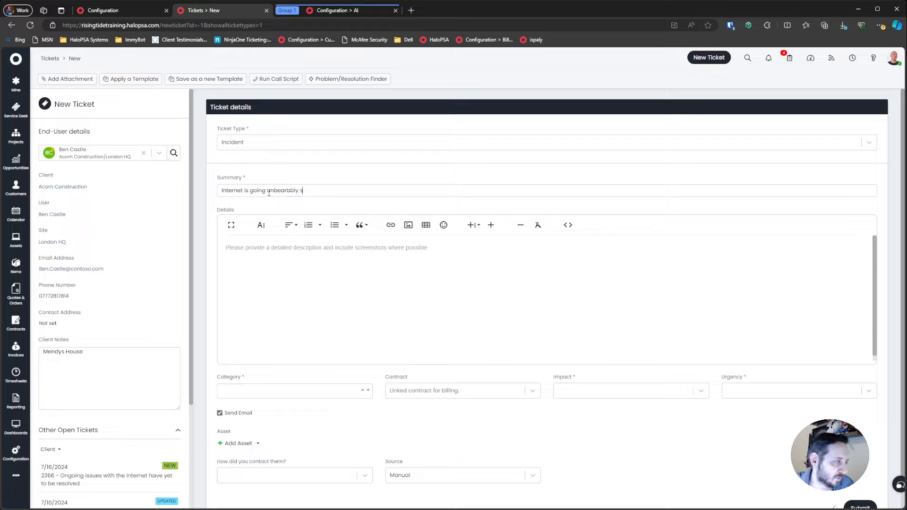
text(Thi)
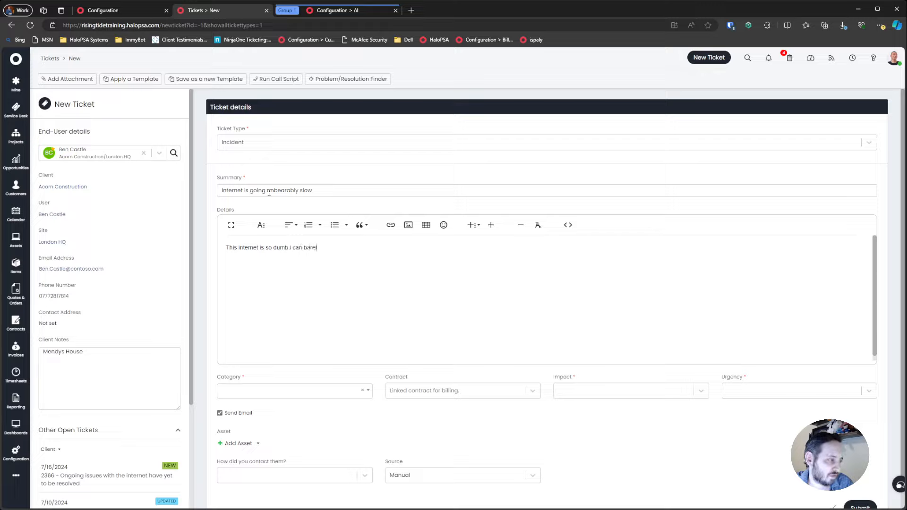
- Set the ticket's category to Business Applications, impact to Single User Affected and urgency to Low, and submit it
click(303, 386)
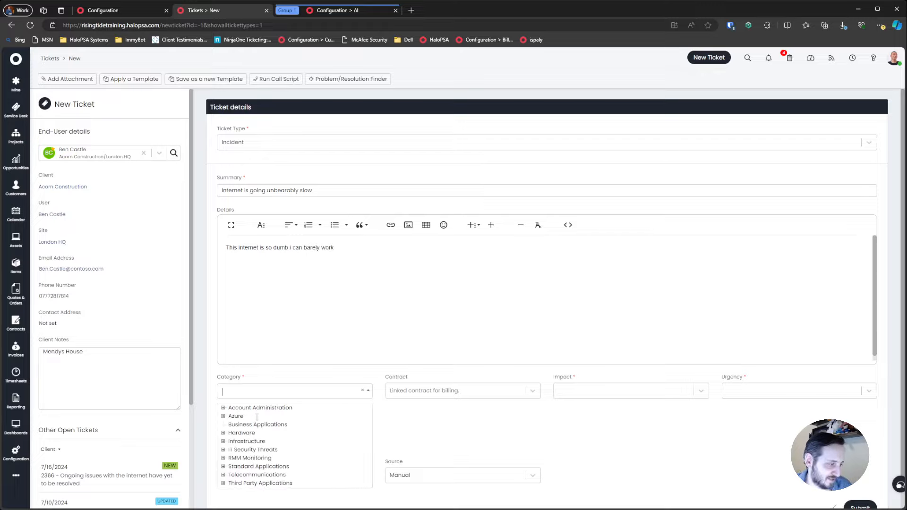
click(251, 425)
click(628, 391)
click(614, 430)
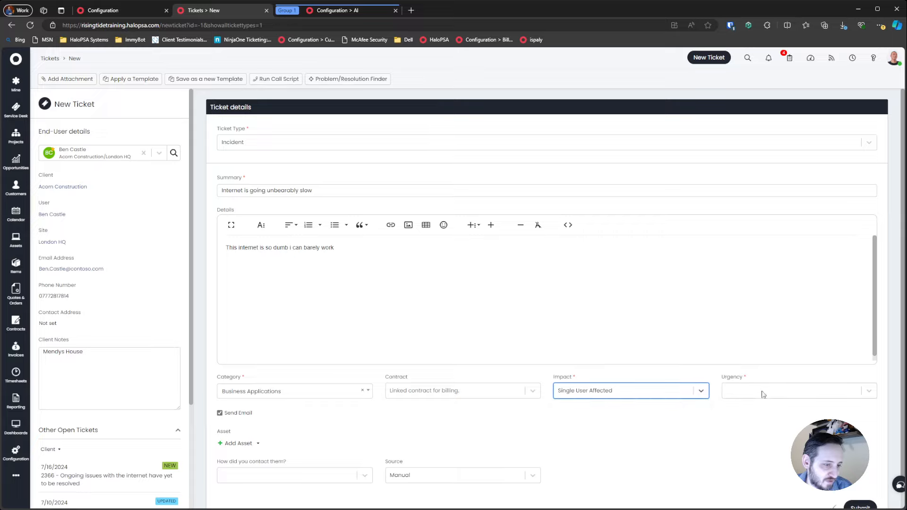
click(761, 391)
click(734, 432)
scroll(695, 439, down, 1)
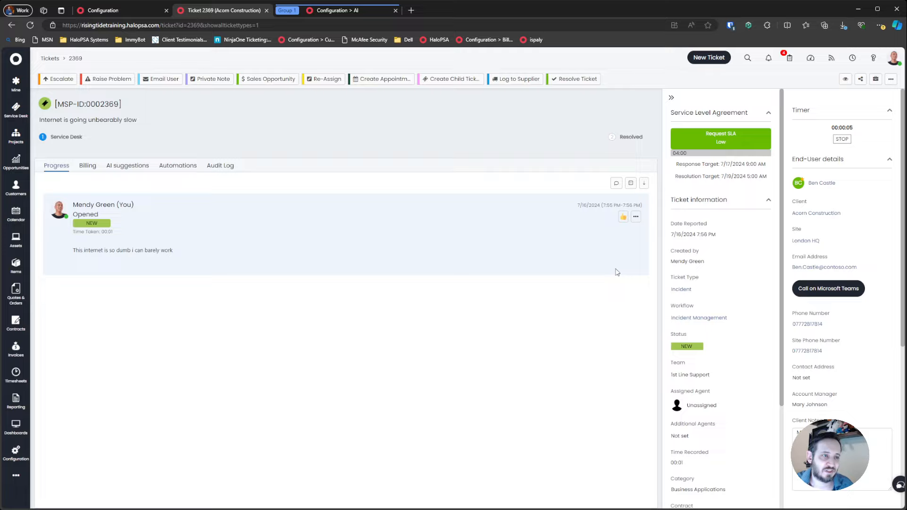
- Check the new slow-internet ticket's information, AI suggestions, billing and automations
scroll(735, 239, down, 3)
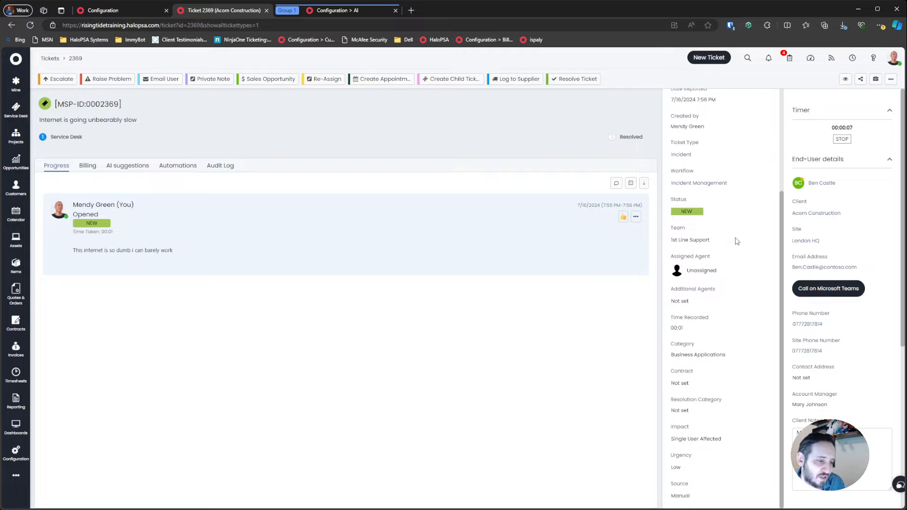
scroll(735, 239, up, 3)
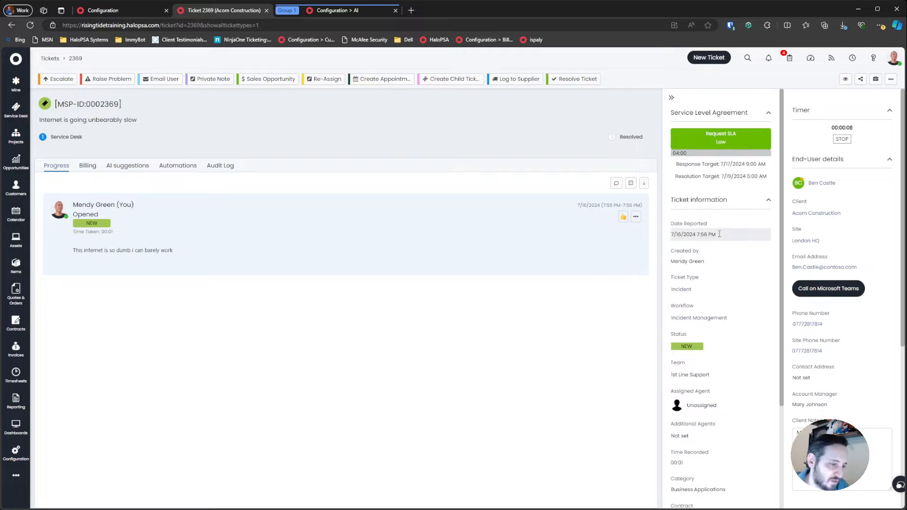
click(127, 166)
click(174, 166)
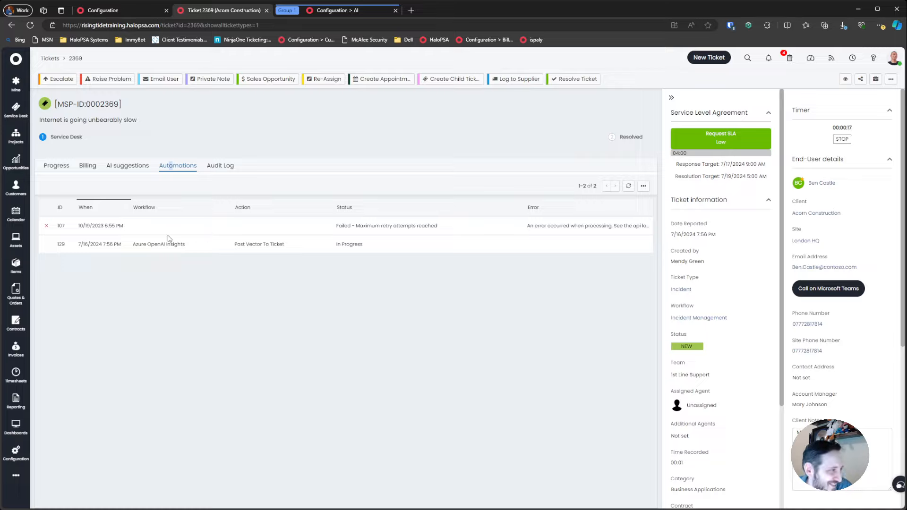
click(135, 170)
click(88, 169)
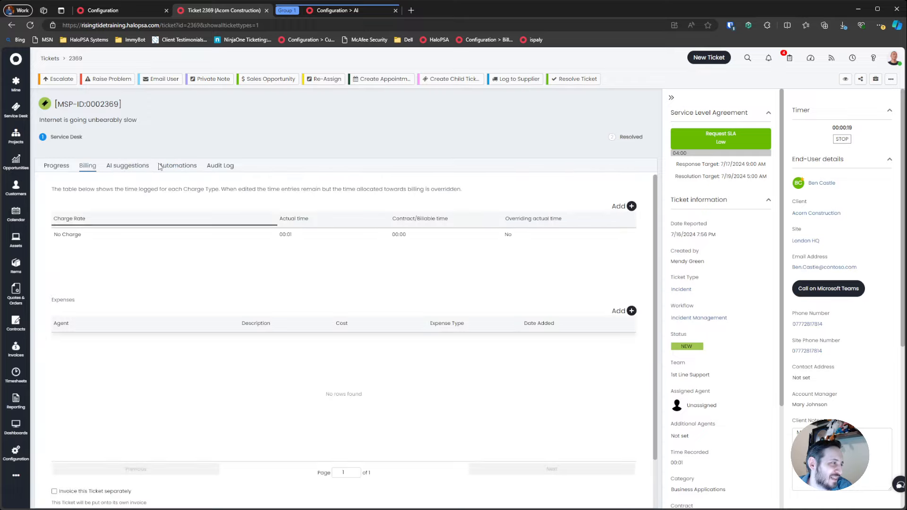
click(127, 167)
click(178, 170)
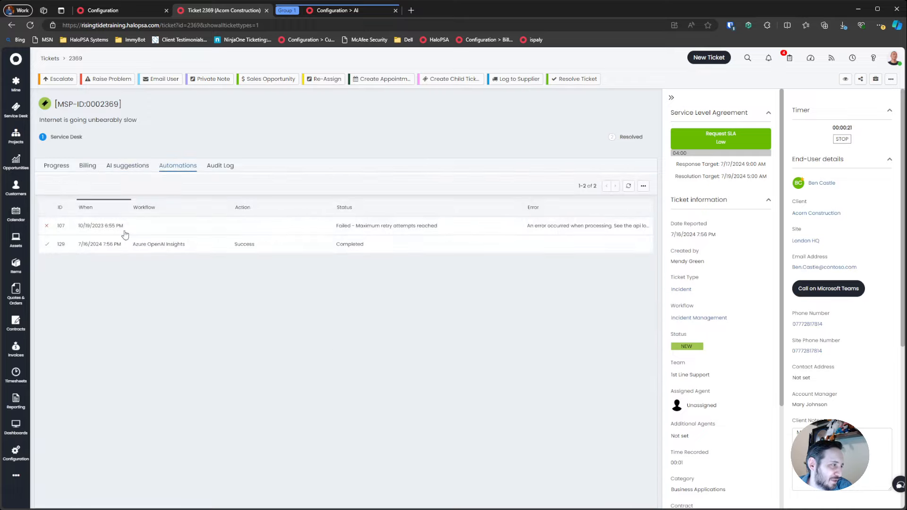
- Inspect the request and request data of the 10/19/2023 automation entry, and close it
click(149, 226)
click(97, 132)
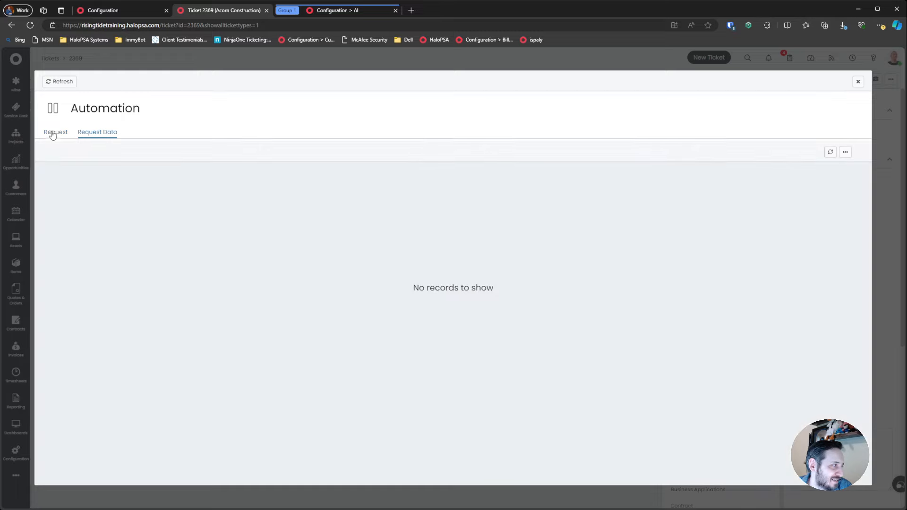
click(55, 132)
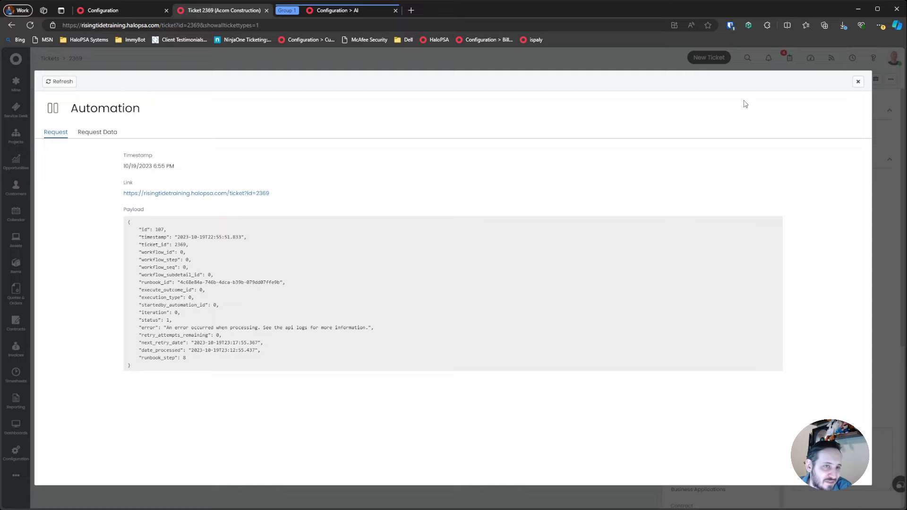
click(858, 81)
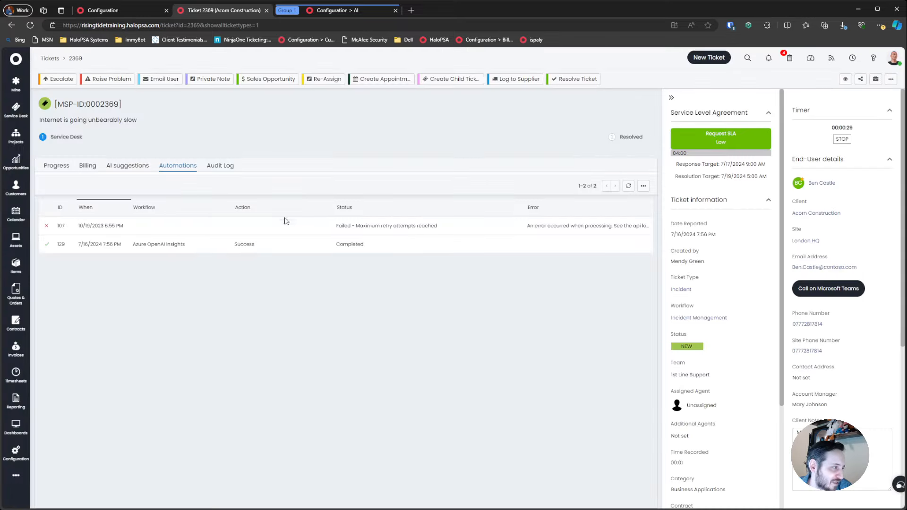
- Examine the log and request data of the ticket's Azure OpenAI Insights automation run, and close it
click(237, 251)
click(131, 133)
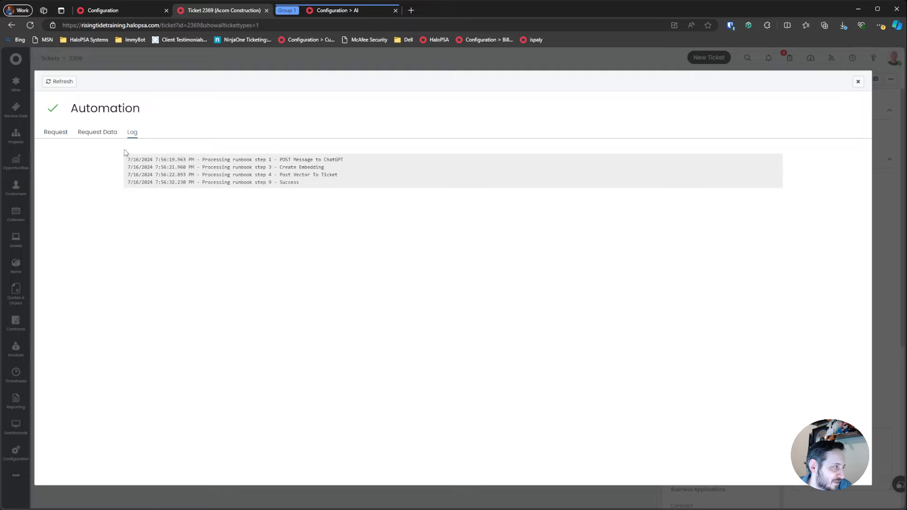
drag(281, 168, 338, 176)
drag(242, 175, 359, 182)
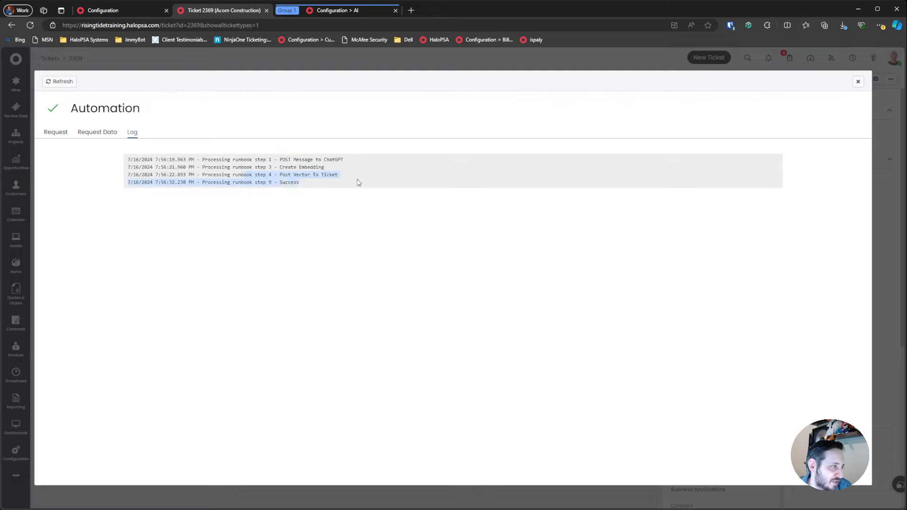
click(191, 177)
click(97, 132)
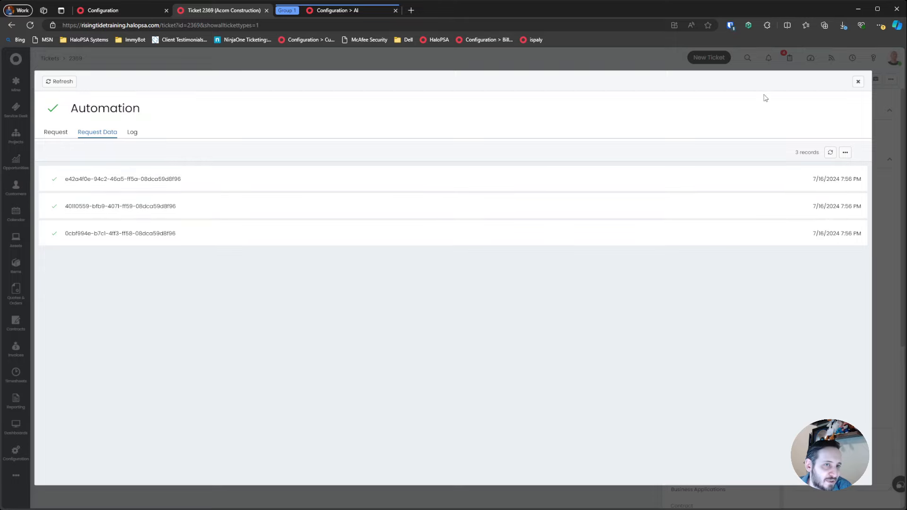
click(858, 81)
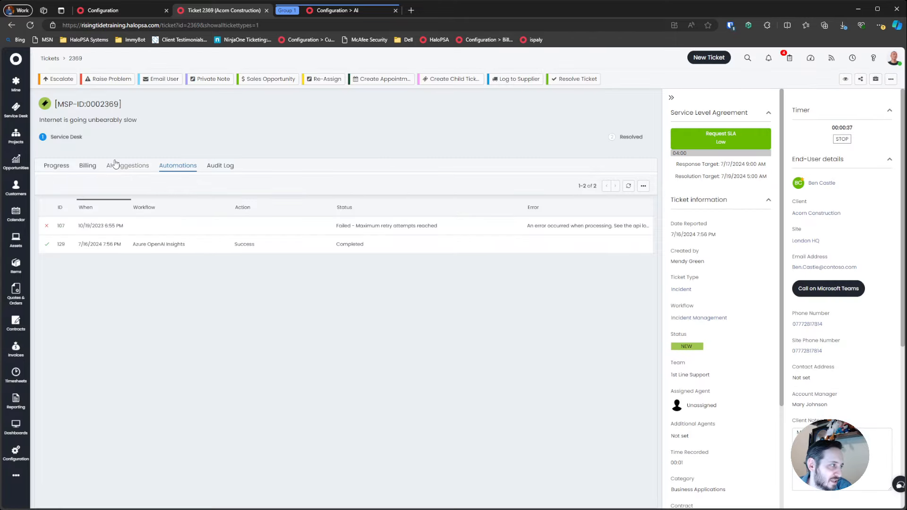
- Reopen the slow-internet ticket and check its AI suggestions again
click(88, 166)
click(51, 169)
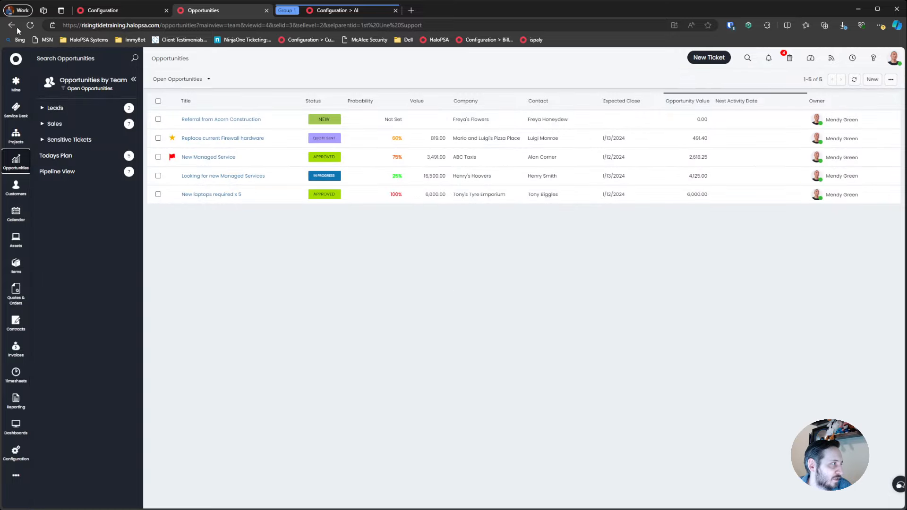
click(12, 25)
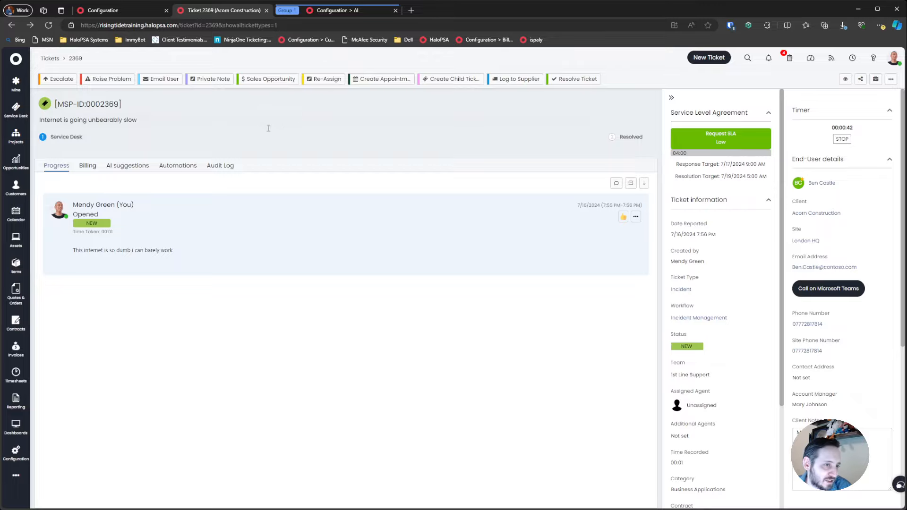
click(132, 169)
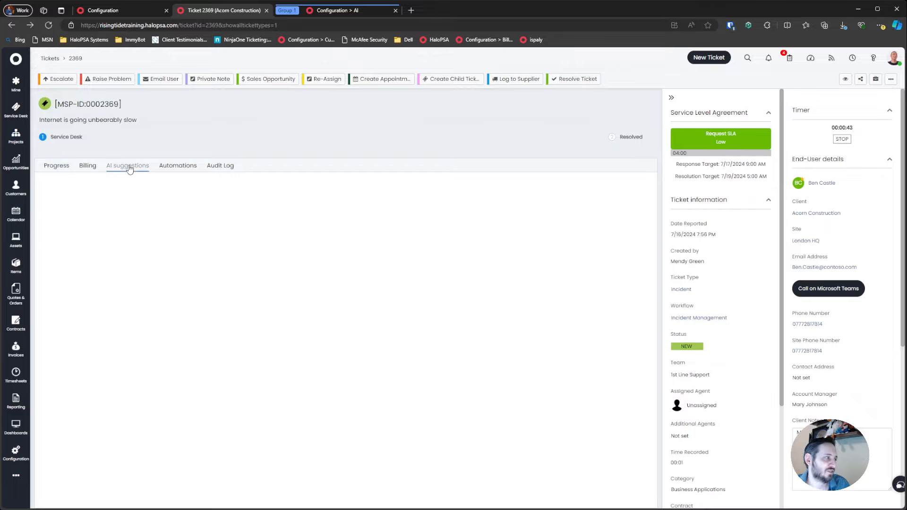
- Return to the AI configuration, reload it, and review its settings from the connection setup through to the logs
click(310, 10)
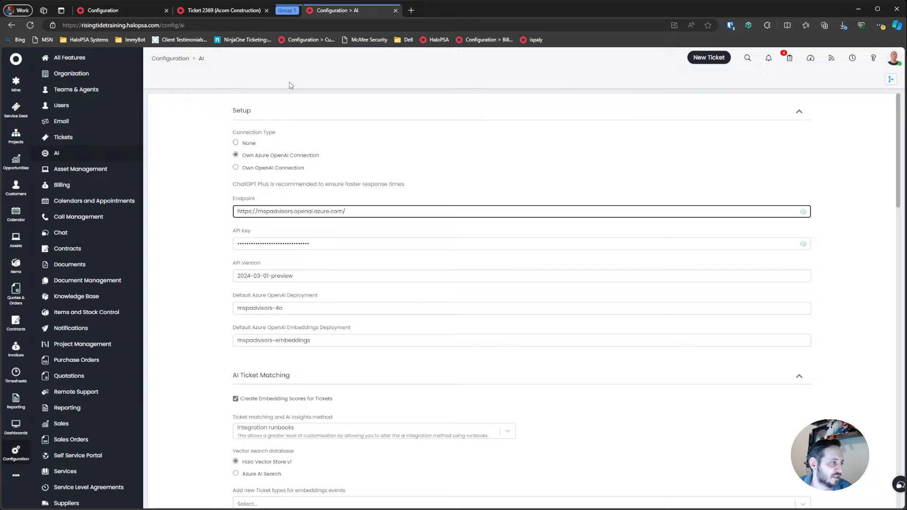
click(218, 179)
click(35, 27)
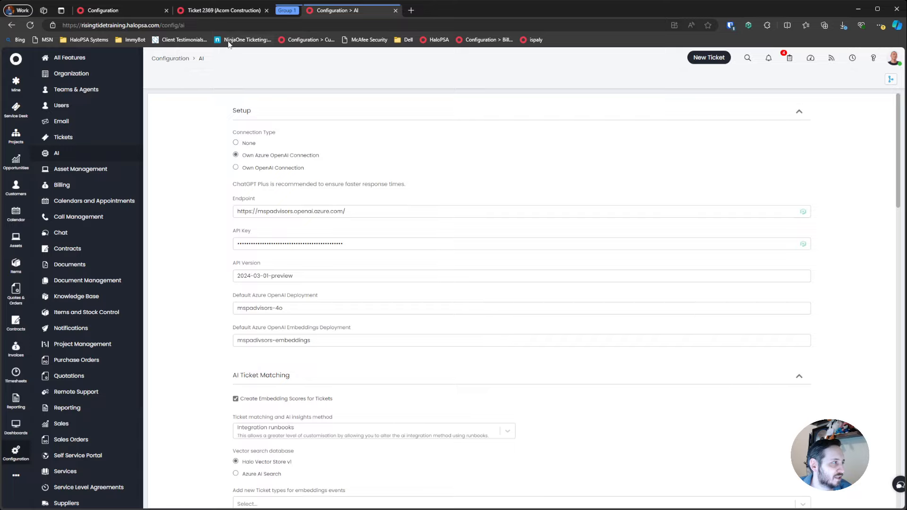
scroll(171, 186, down, 20)
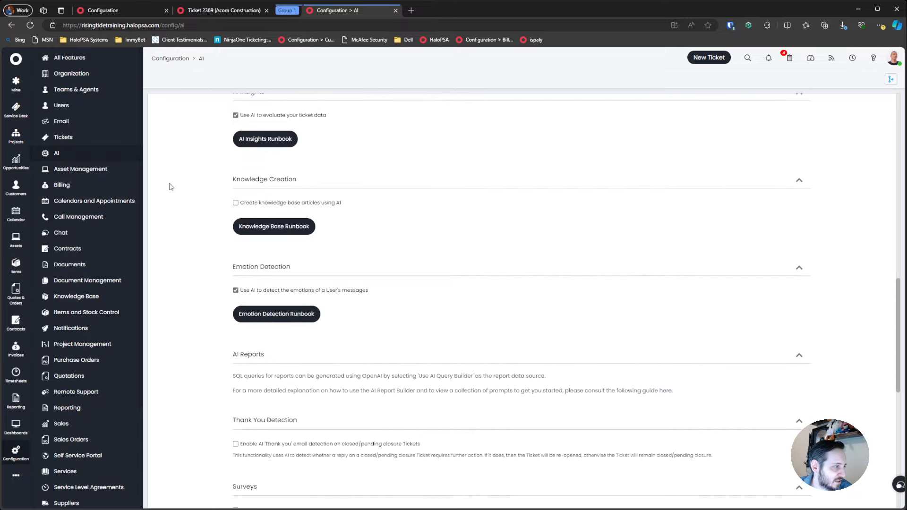
scroll(171, 186, down, 1)
scroll(171, 186, up, 7)
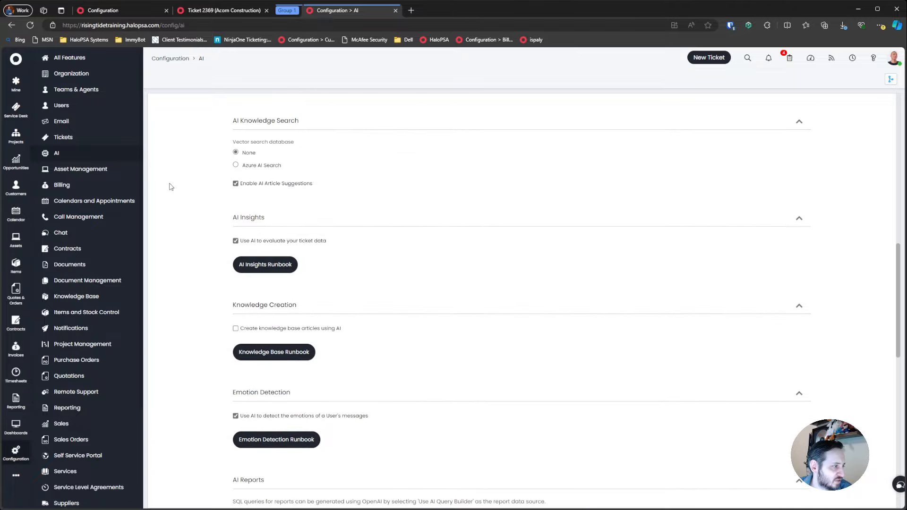
scroll(171, 187, down, 13)
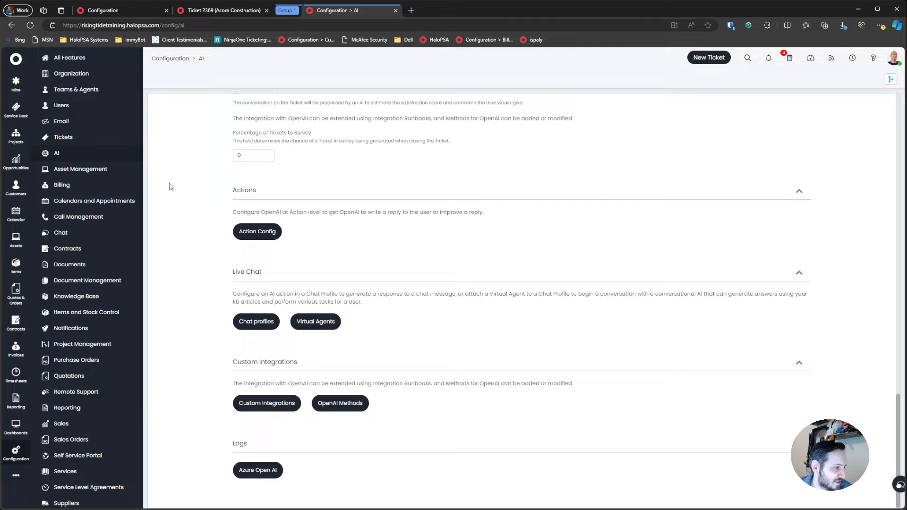
scroll(170, 187, up, 4)
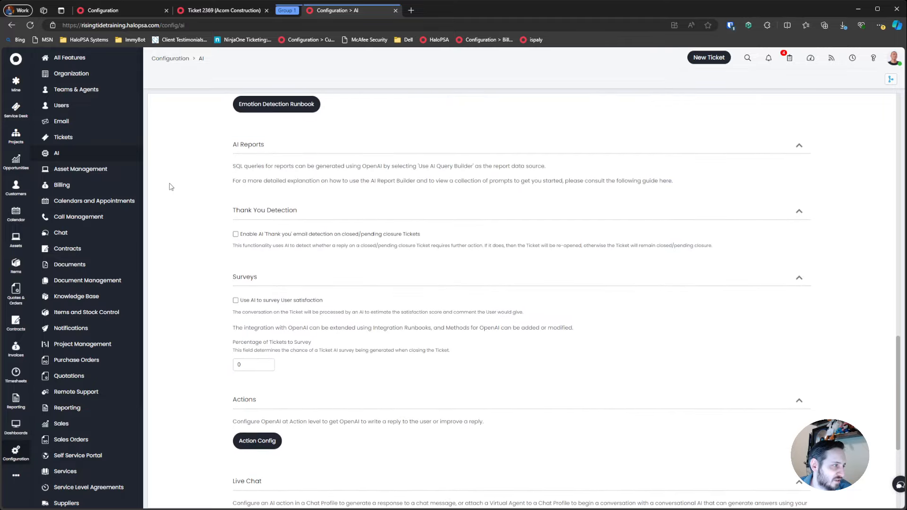
scroll(171, 187, up, 5)
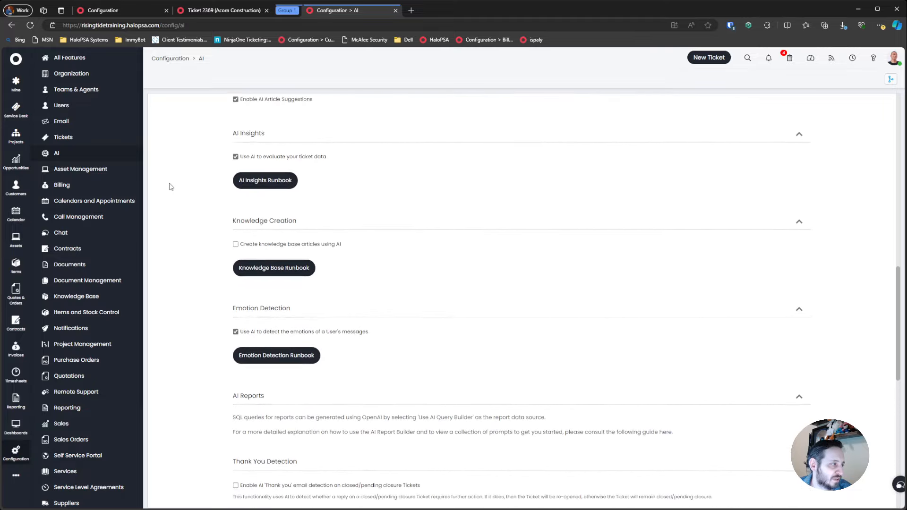
scroll(170, 186, up, 5)
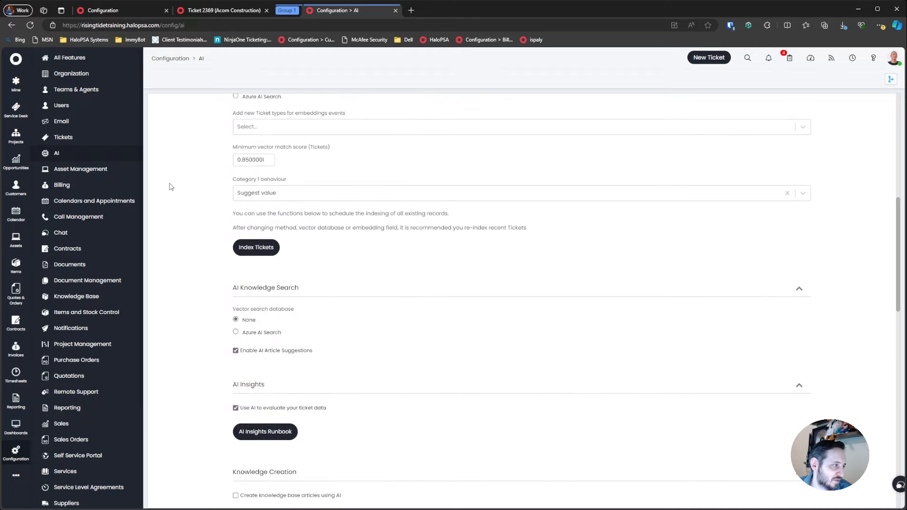
scroll(171, 186, up, 6)
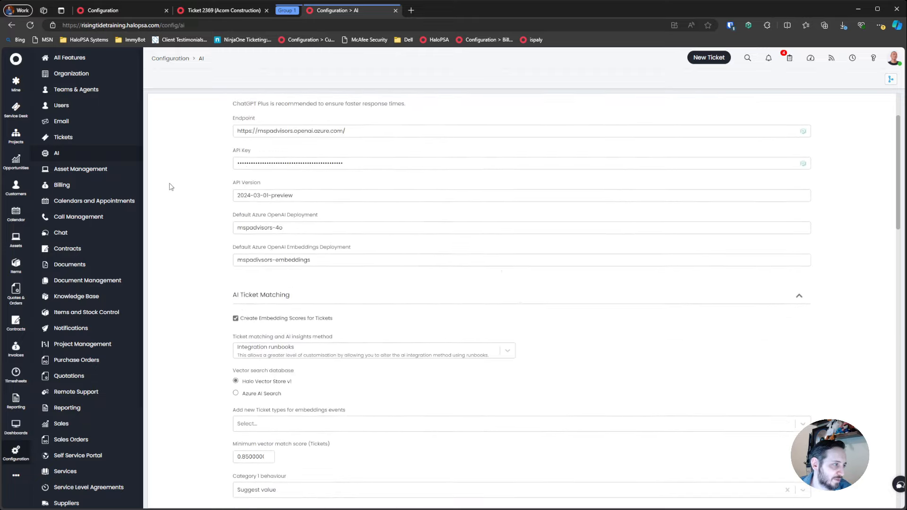
scroll(170, 187, up, 2)
scroll(171, 182, down, 4)
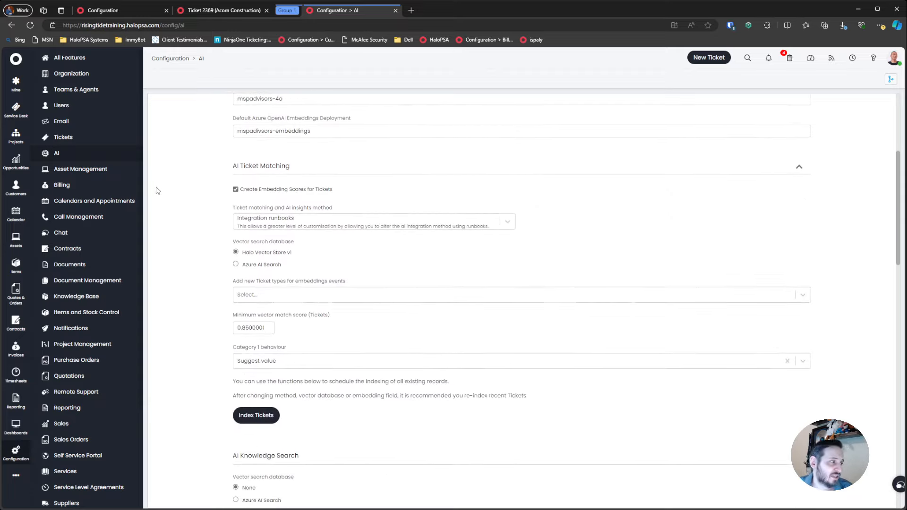
- Set the ticket matching and AI insights method to Built-in functionality (Recommended)
drag(211, 215, 344, 209)
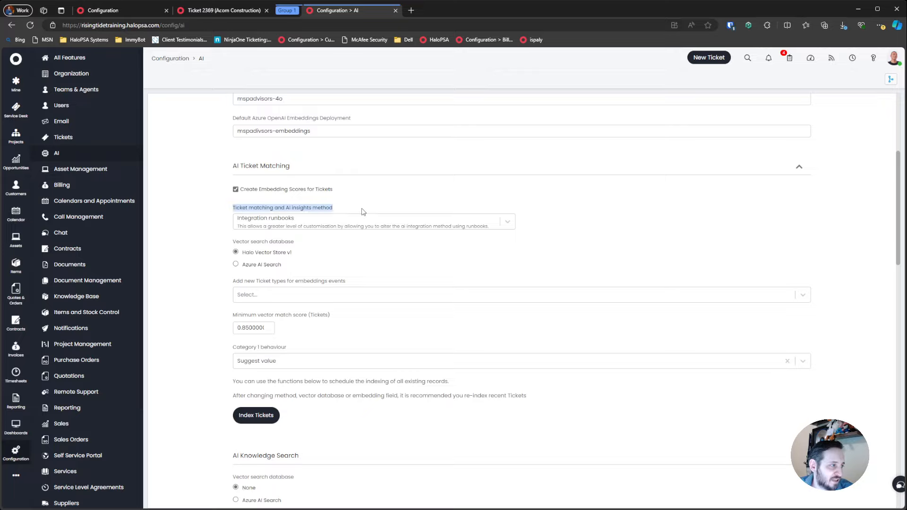
click(253, 226)
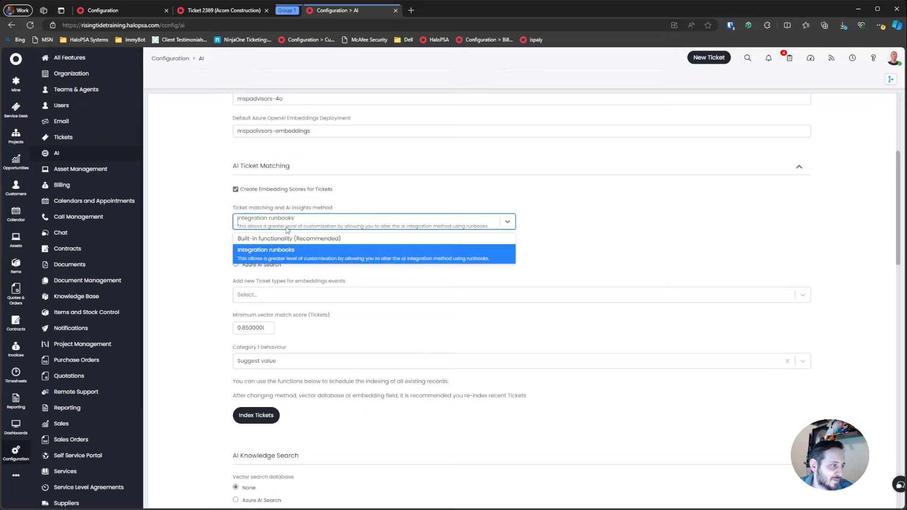
click(338, 239)
scroll(340, 245, down, 2)
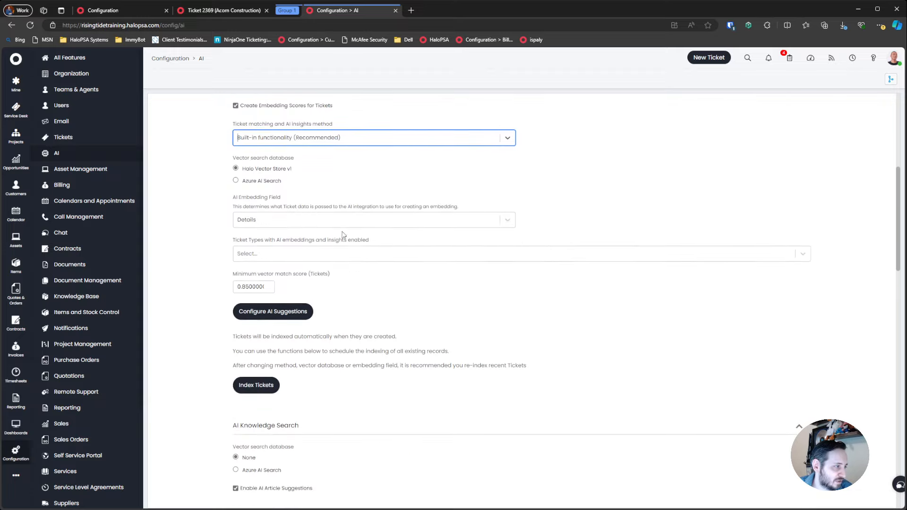
- Read the AI Embedding Field description and examine which ticket data options it offers
click(228, 207)
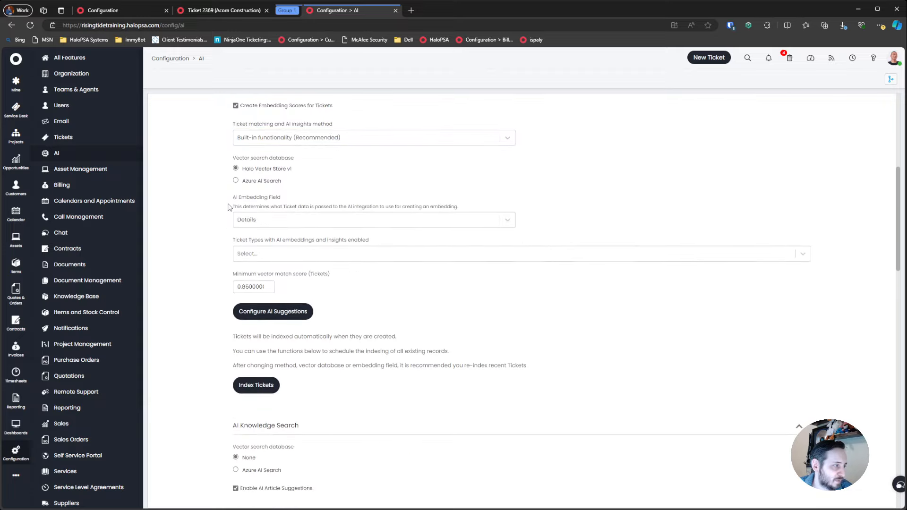
click(264, 222)
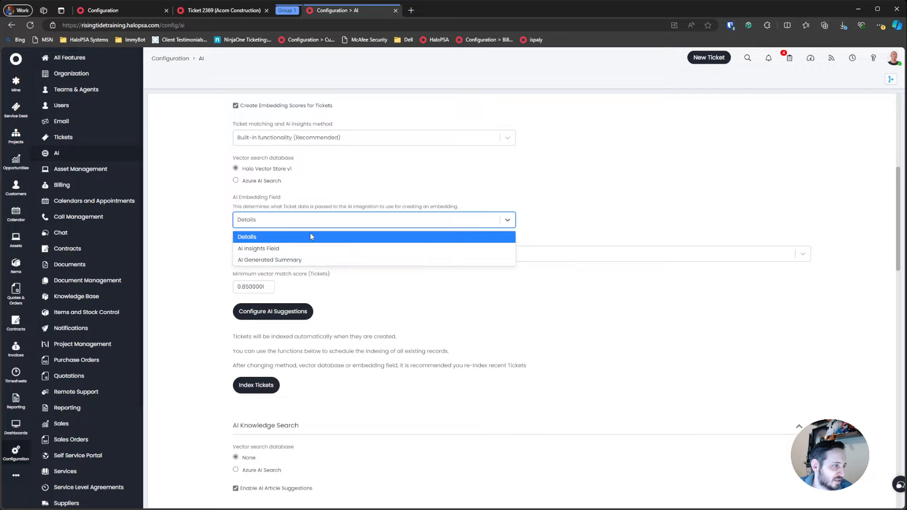
click(277, 209)
drag(381, 208, 413, 209)
click(443, 207)
drag(290, 207, 439, 209)
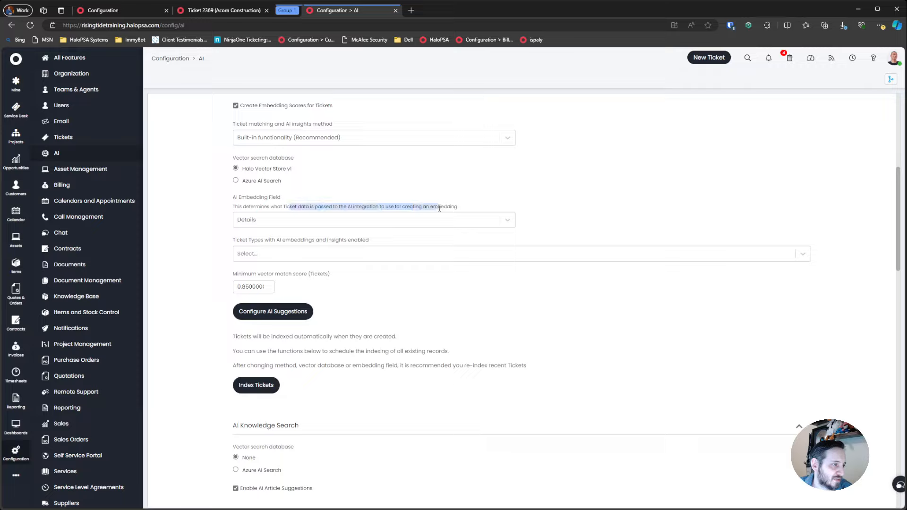
click(338, 211)
drag(230, 210, 299, 207)
click(301, 192)
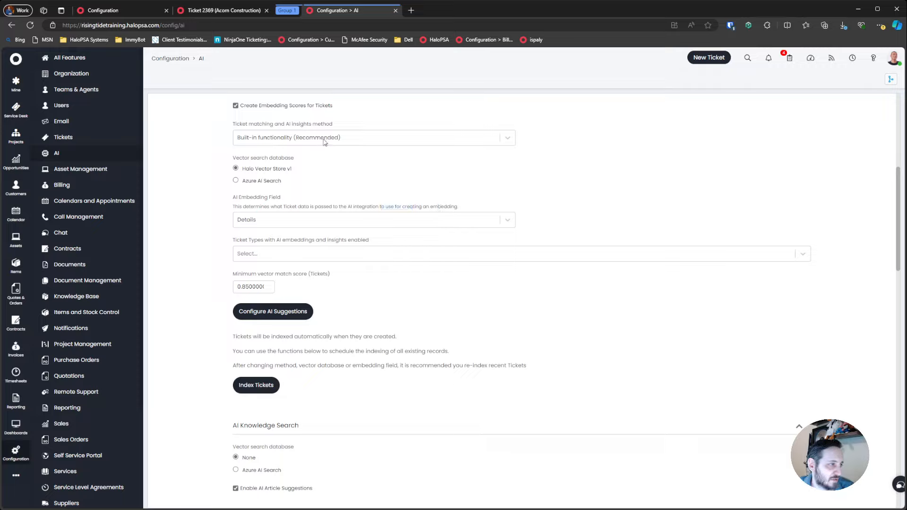
click(324, 139)
click(327, 159)
click(240, 219)
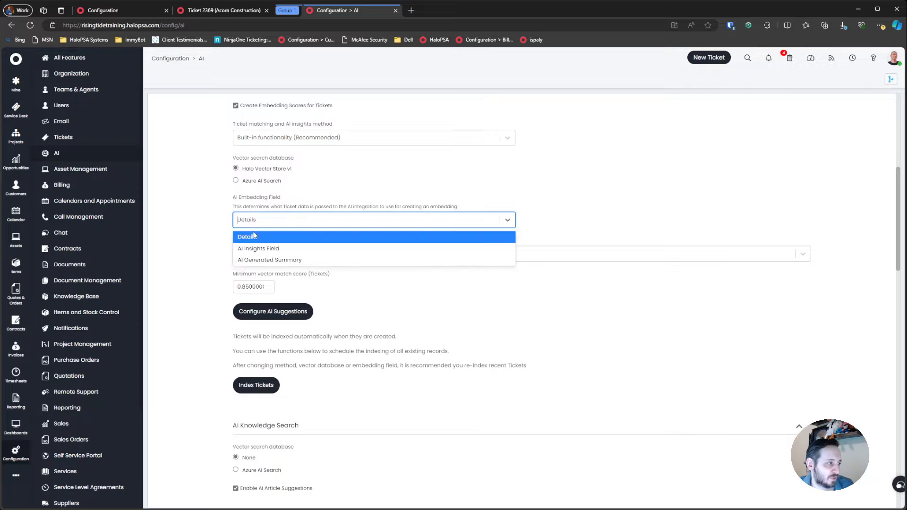
click(283, 206)
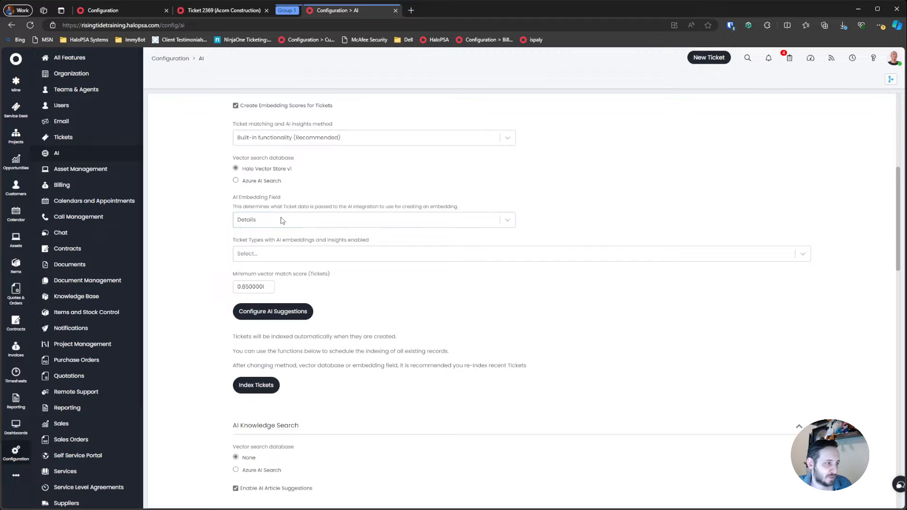
- Switch the ticket matching and AI insights method to Integration runbooks and back to Built-in functionality (Recommended) to compare the available settings
click(299, 139)
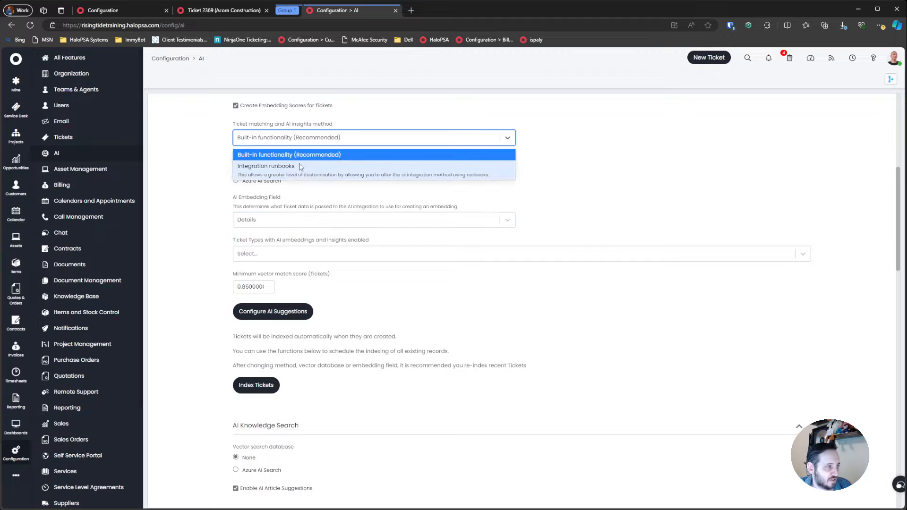
click(299, 166)
click(296, 142)
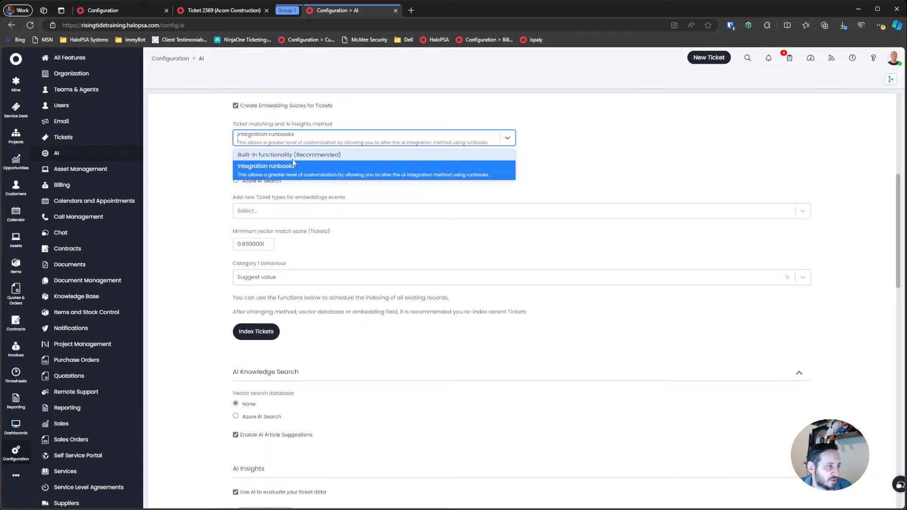
click(292, 155)
click(241, 222)
click(235, 225)
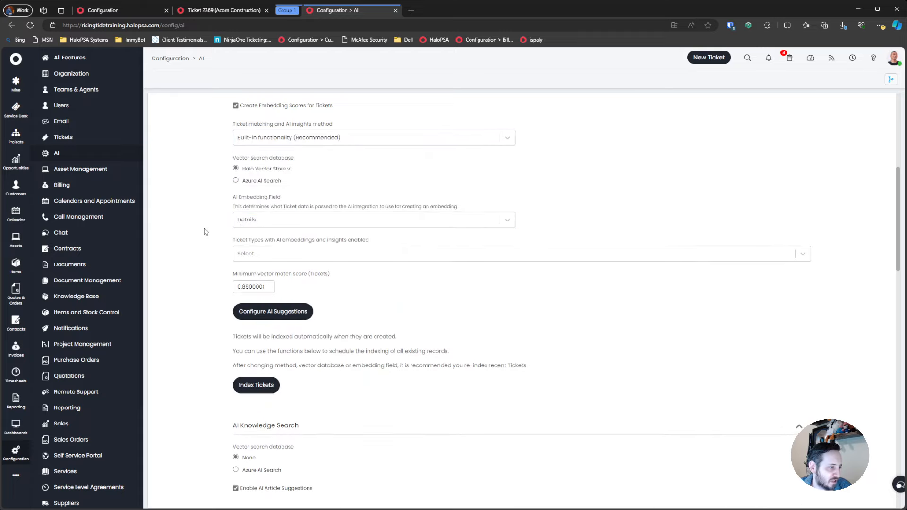
- Check the Azure OpenAI logs from the AI configuration, refresh them, and close them
scroll(204, 229, down, 2)
scroll(212, 298, down, 8)
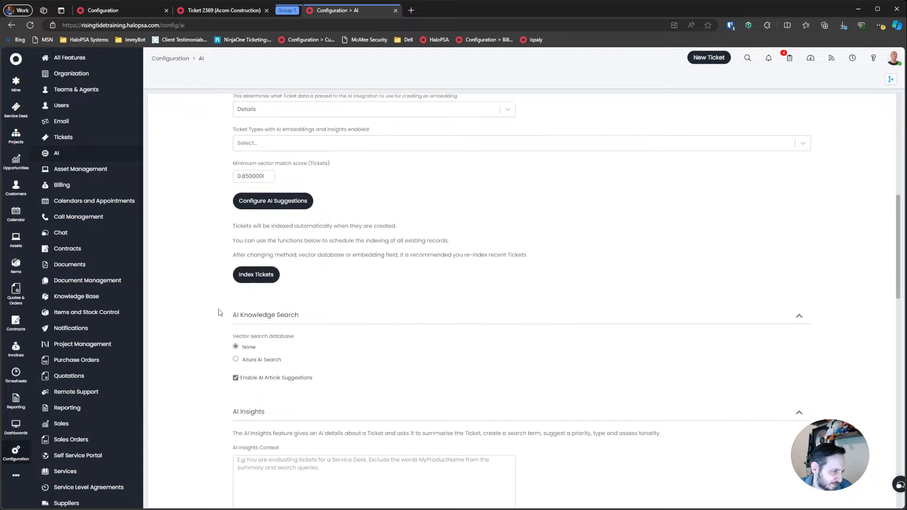
scroll(219, 312, down, 12)
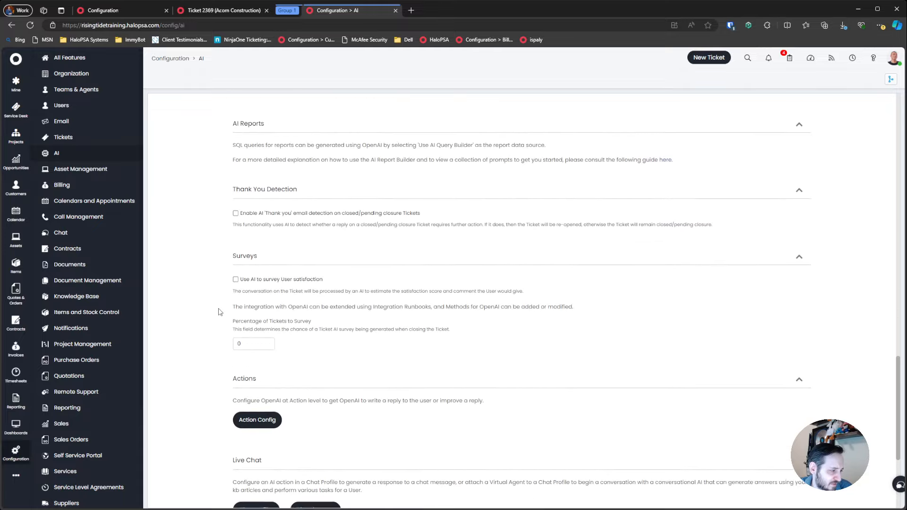
click(255, 471)
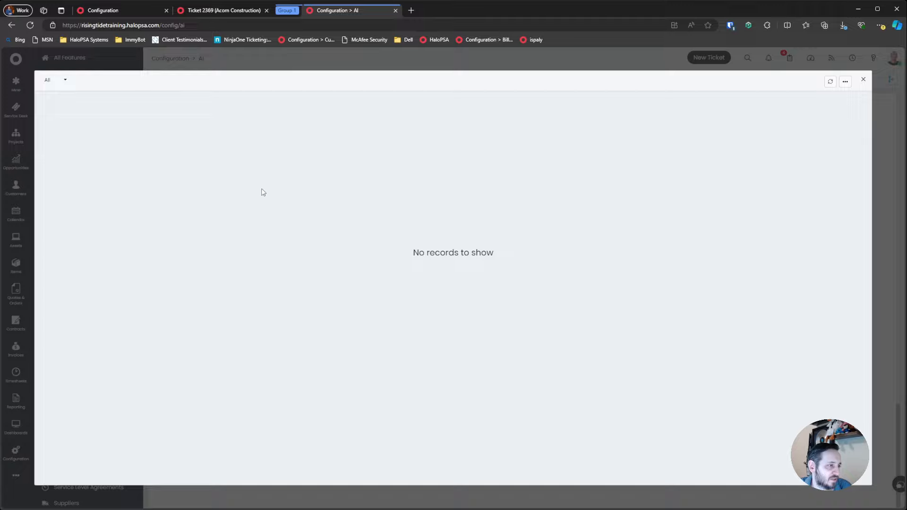
click(830, 82)
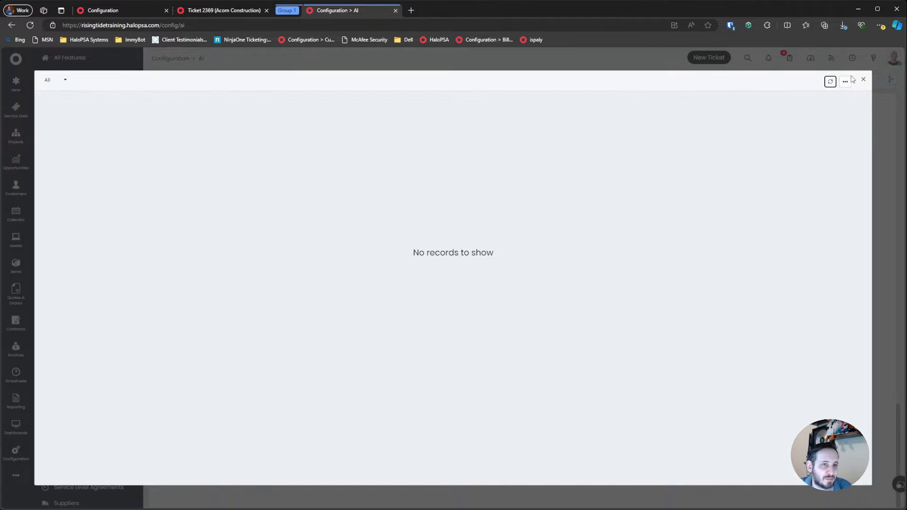
click(863, 79)
- Schedule indexing of existing Incident tickets to create embeddings, with a start date of July 14, 2024
scroll(340, 234, up, 10)
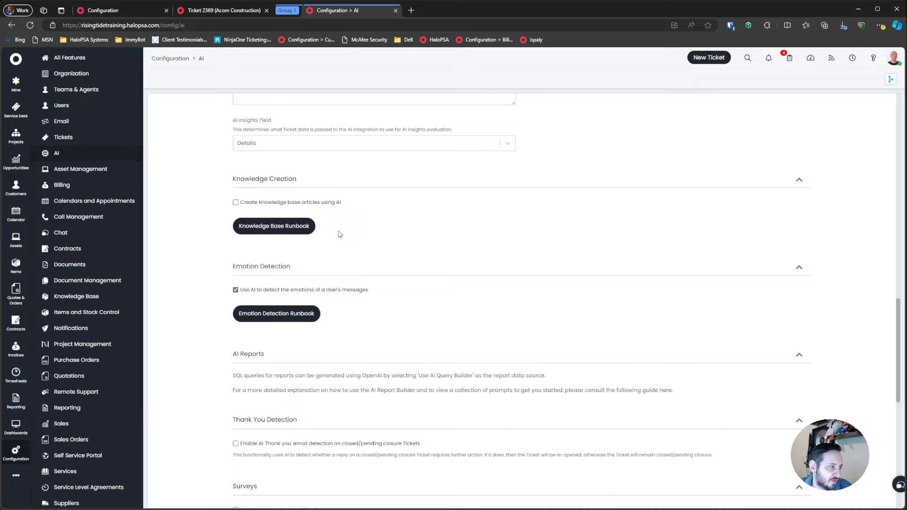
scroll(339, 234, up, 3)
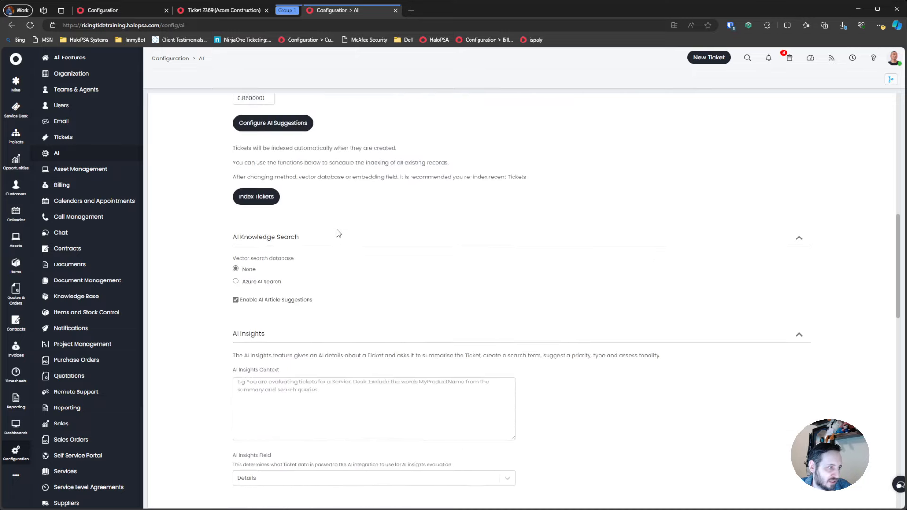
click(267, 204)
click(397, 264)
click(377, 231)
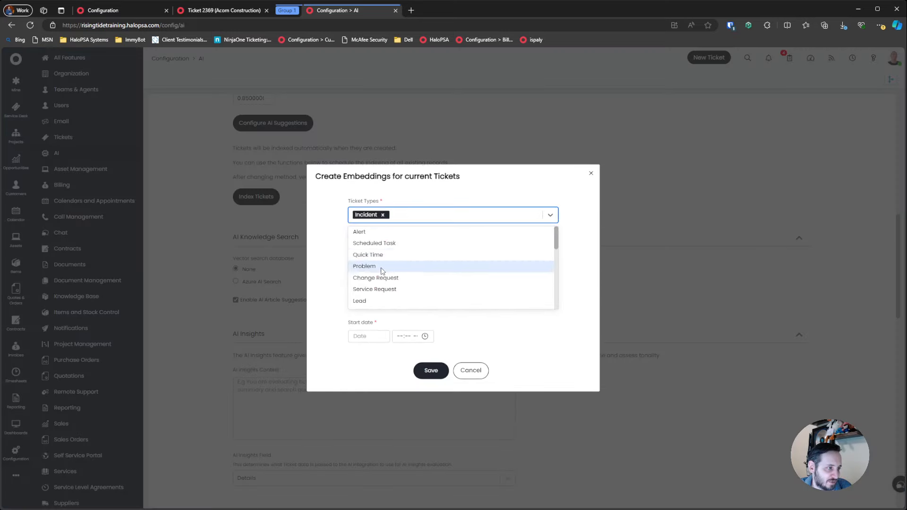
click(360, 304)
click(373, 294)
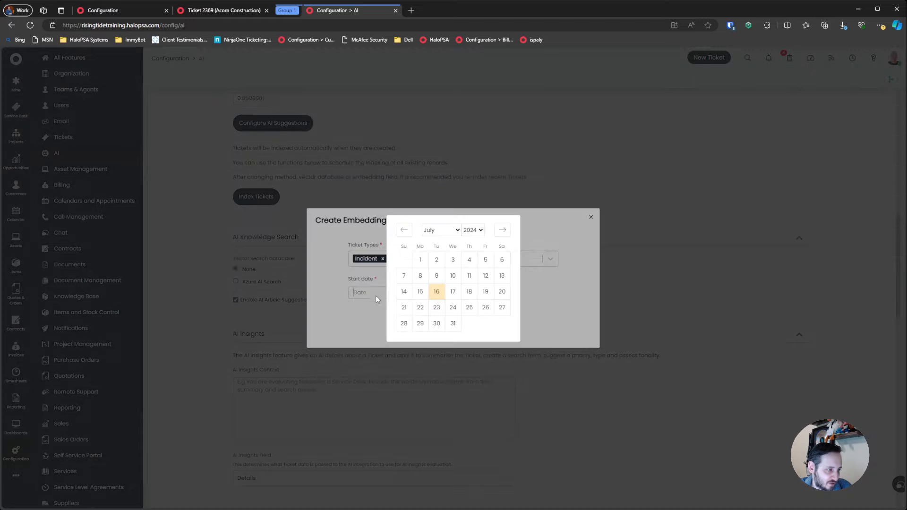
click(404, 292)
click(422, 325)
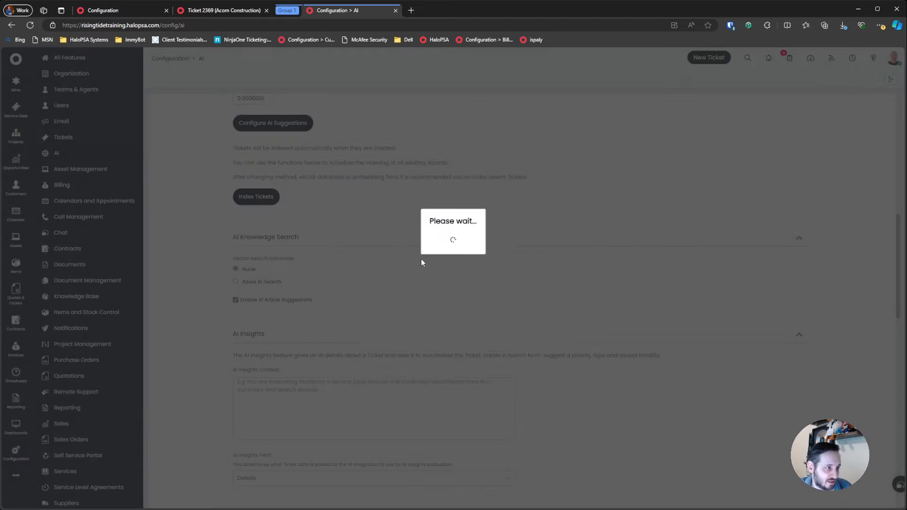
click(453, 240)
- Check the Azure OpenAI logs again after scheduling the ticket indexing, and close them
scroll(287, 247, down, 15)
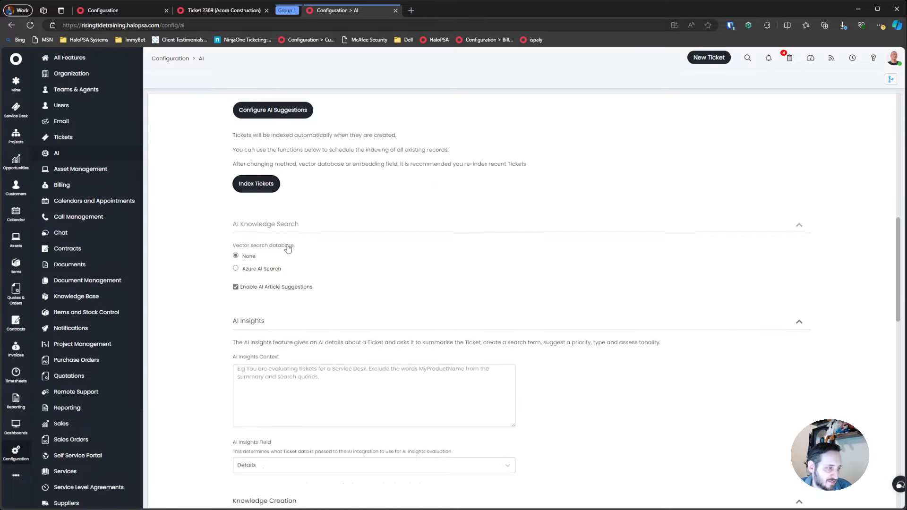
click(258, 469)
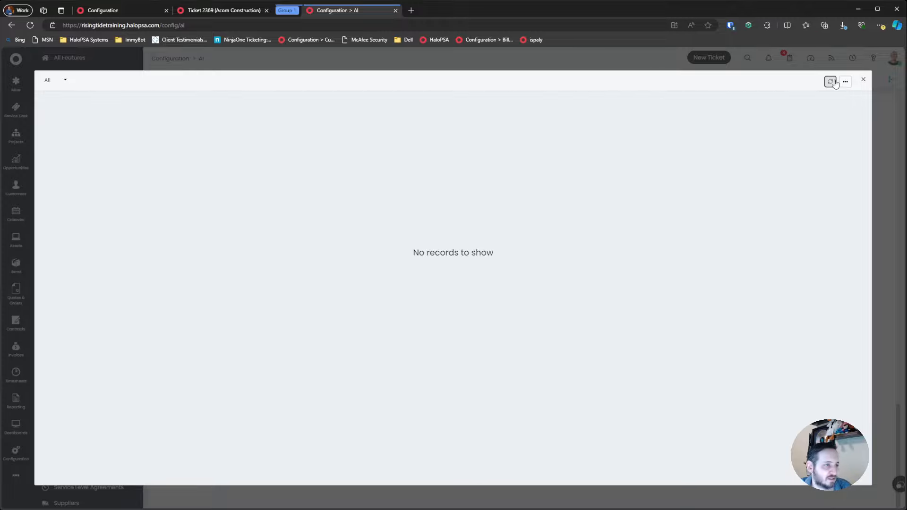
click(863, 79)
- Open the main Configuration page in a new browser tab and switch to it
scroll(255, 261, up, 15)
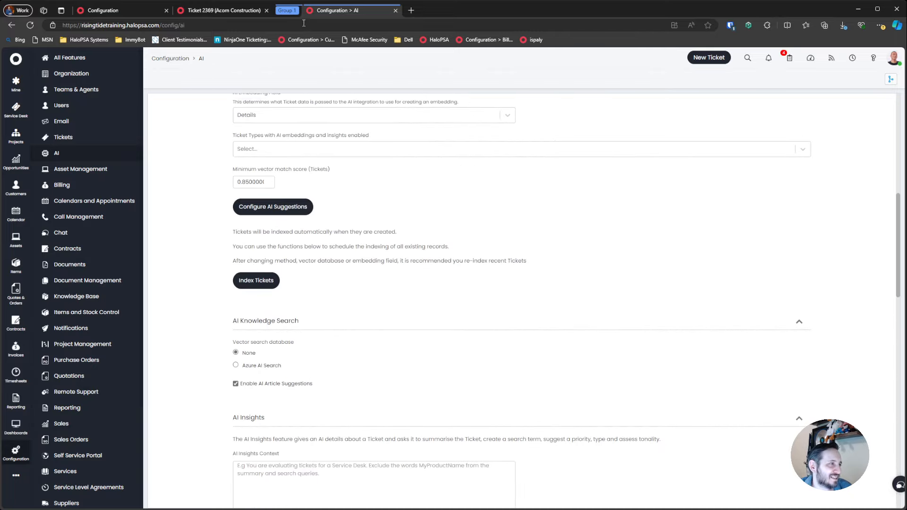
middle_click(172, 59)
click(445, 12)
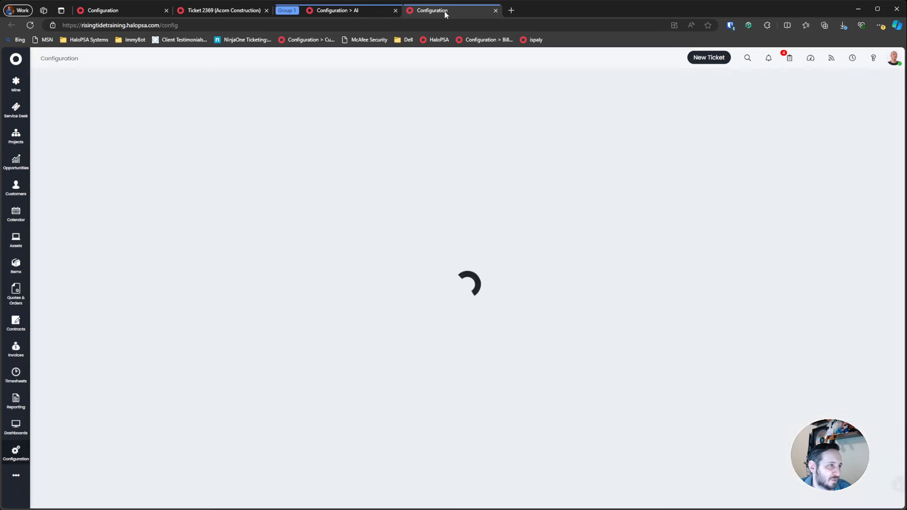
- Find Custom Integrations among the integrations and open its list of methods
click(501, 391)
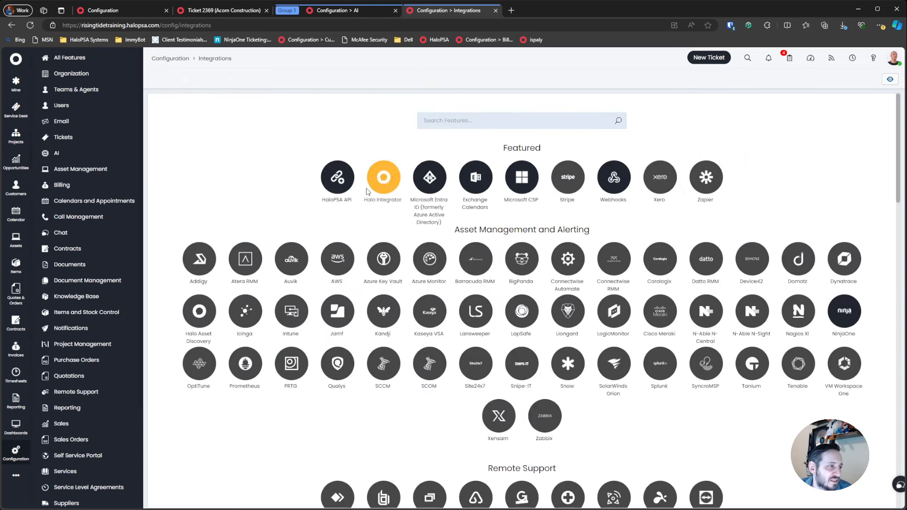
click(463, 114)
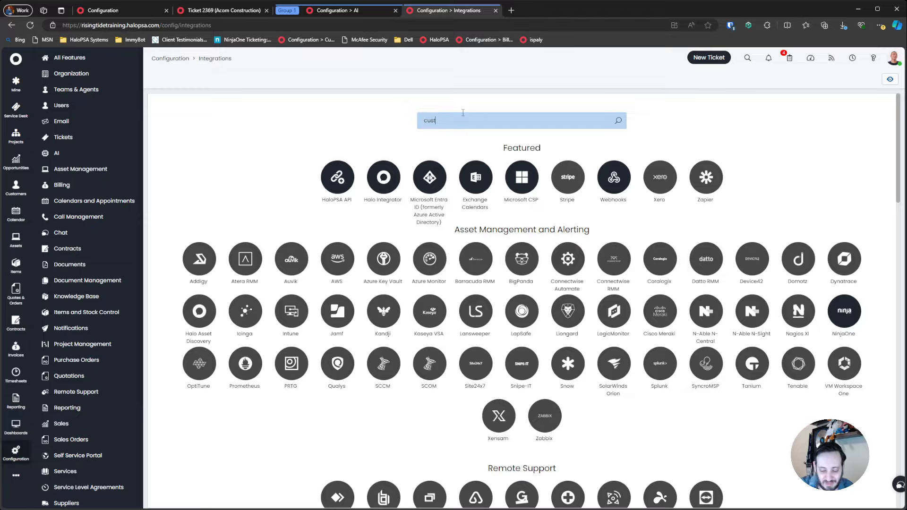
click(522, 178)
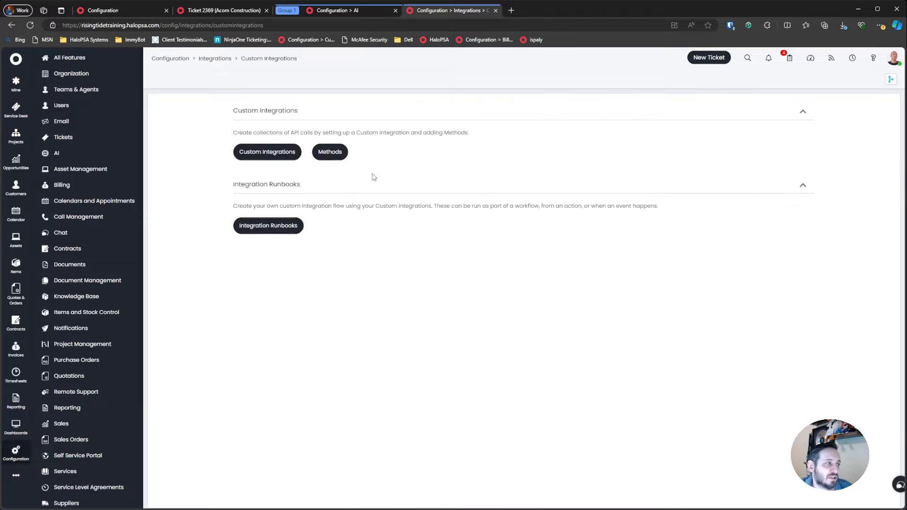
click(274, 235)
click(267, 60)
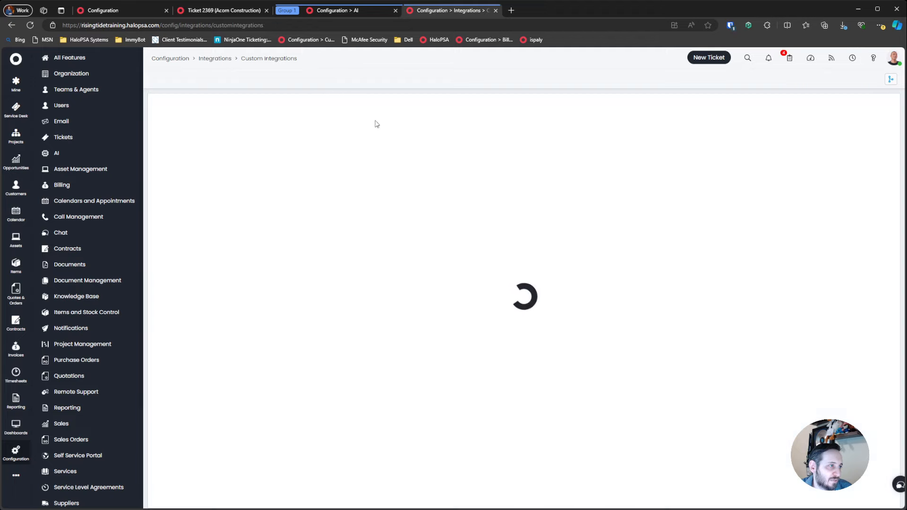
click(343, 154)
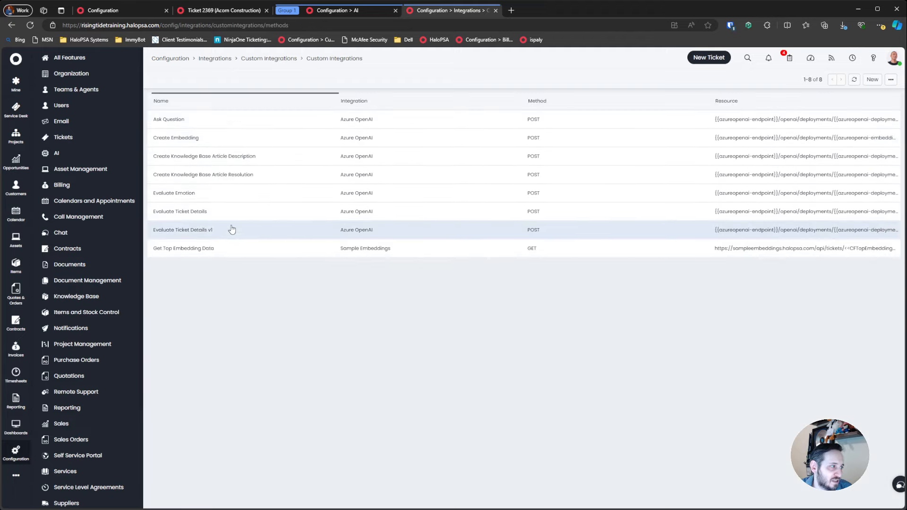
- Examine the request payload and response of the latest log entry for the Create Embedding method, and close the method
click(238, 141)
click(267, 151)
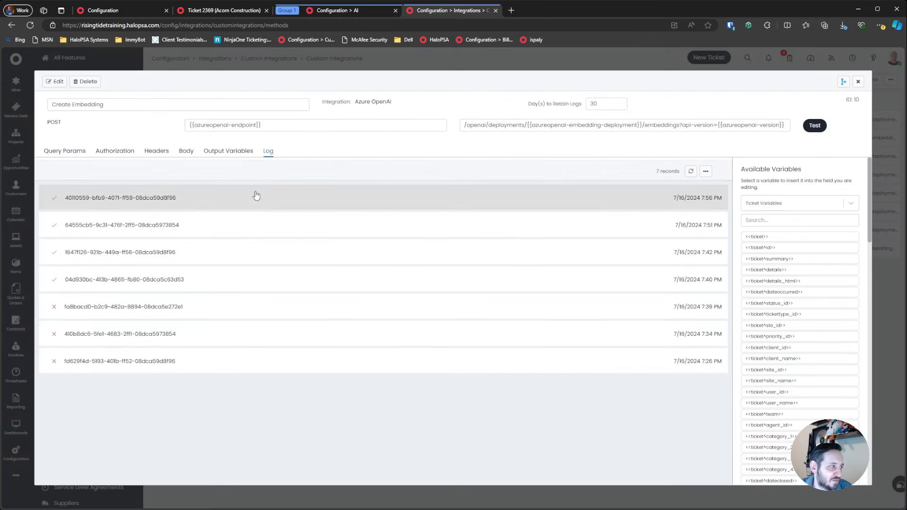
click(325, 204)
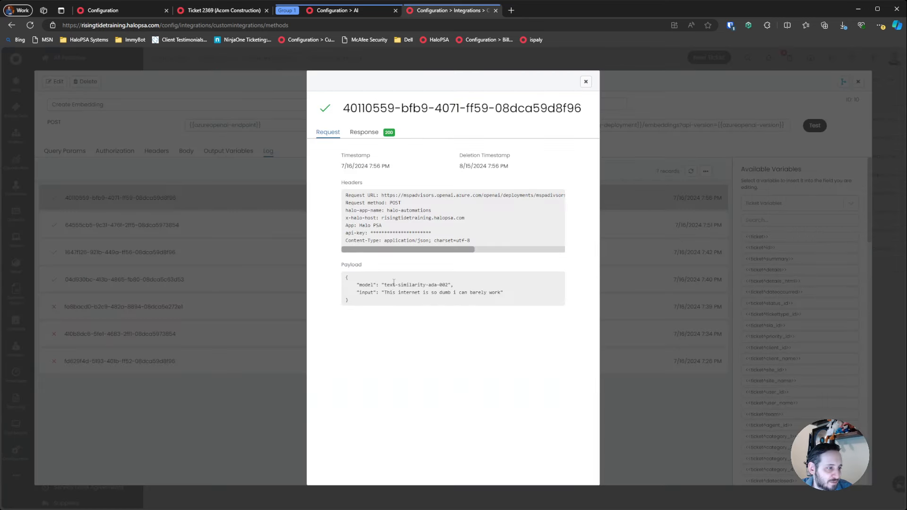
drag(396, 293, 475, 295)
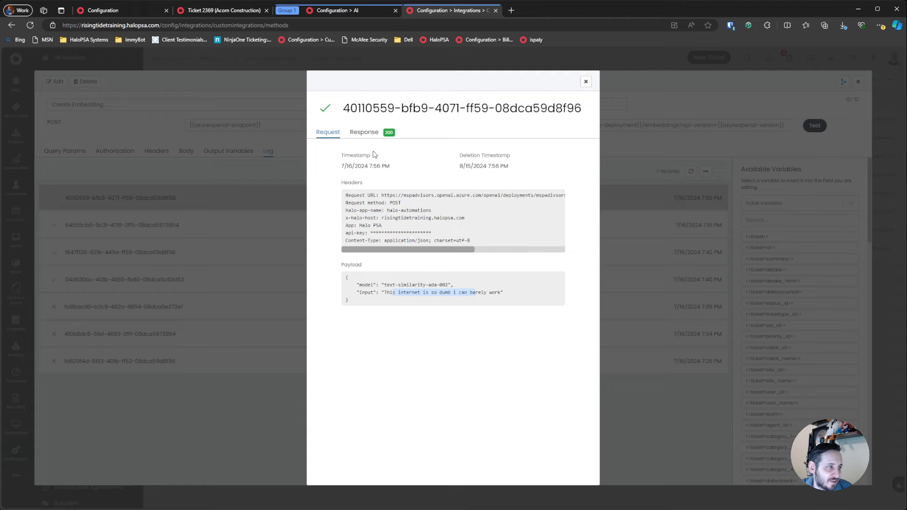
click(364, 132)
drag(401, 399, 418, 461)
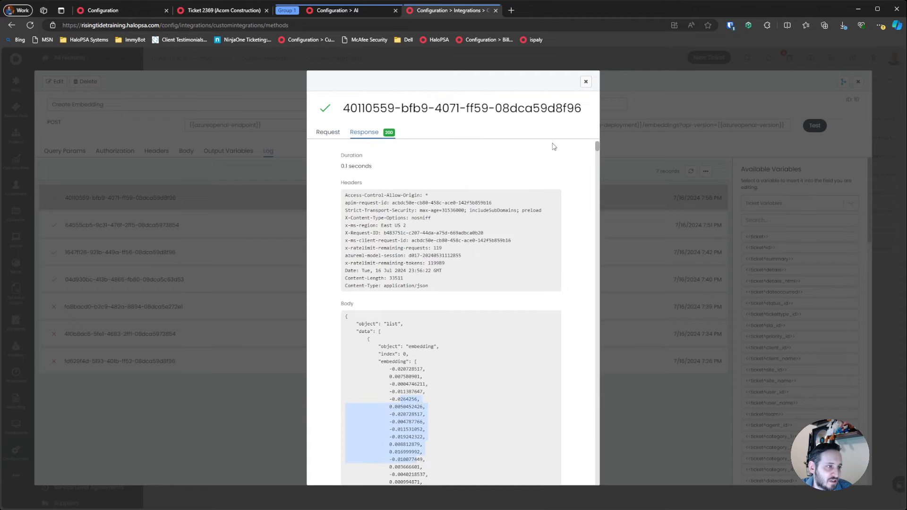
click(586, 81)
click(857, 81)
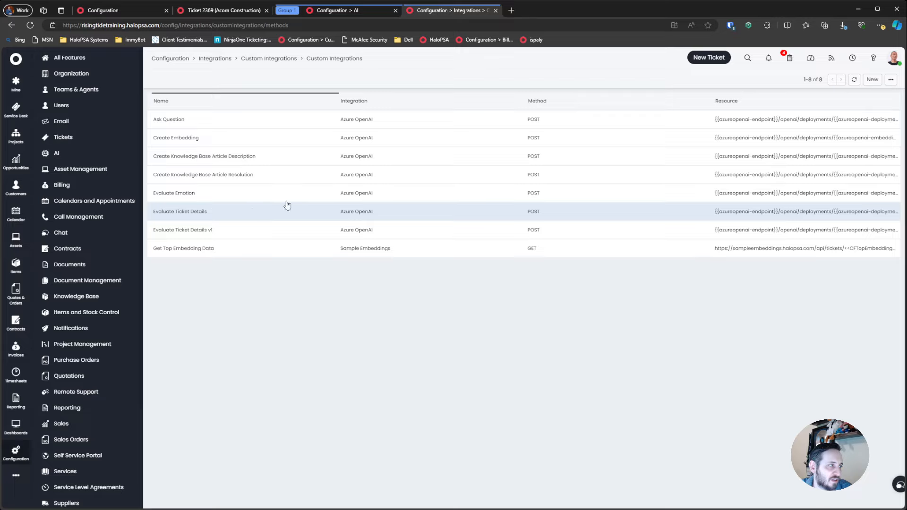
- Return to the AI configuration, check the Azure OpenAI logs, and close them
click(350, 12)
scroll(359, 227, down, 15)
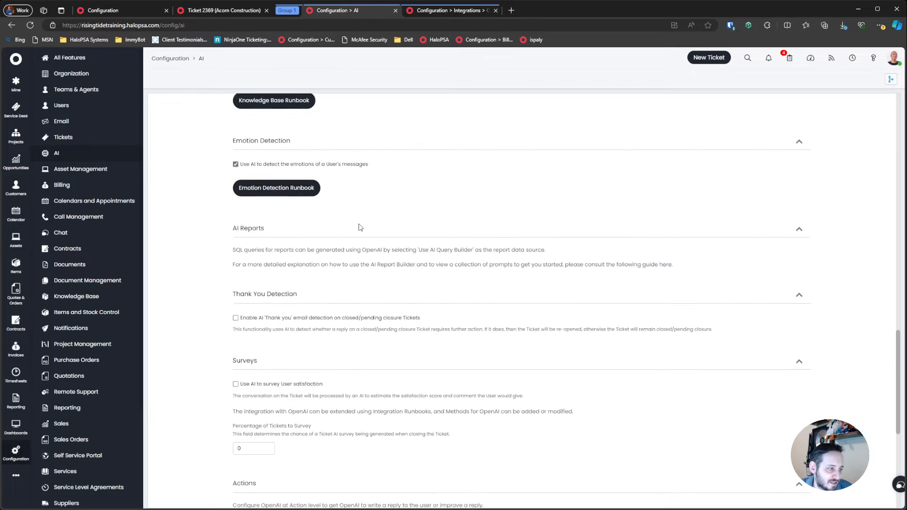
click(264, 470)
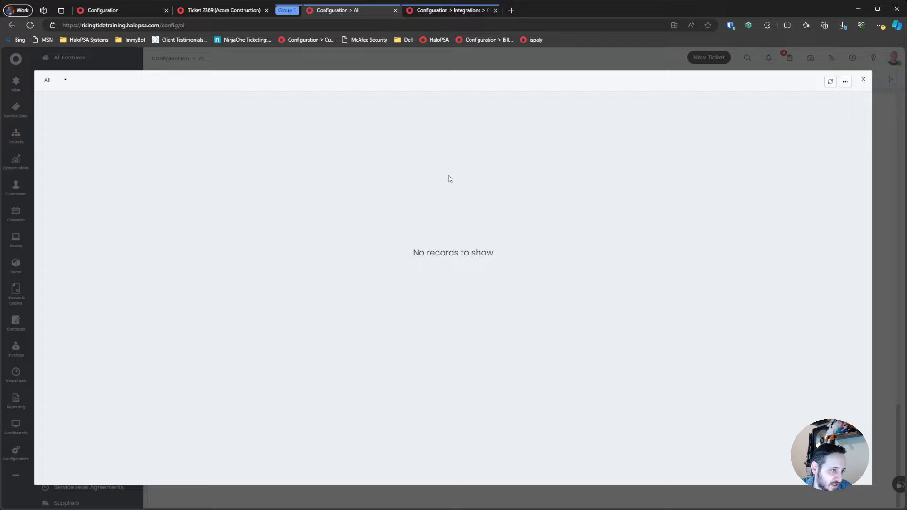
click(862, 80)
- Set the ticket matching and AI Insights method to Integration runbooks
scroll(268, 338, up, 3)
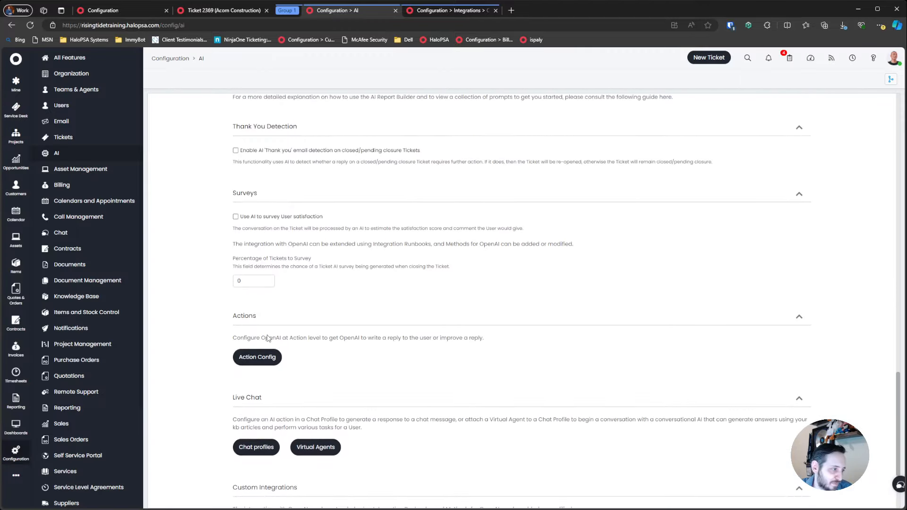
scroll(269, 312, up, 3)
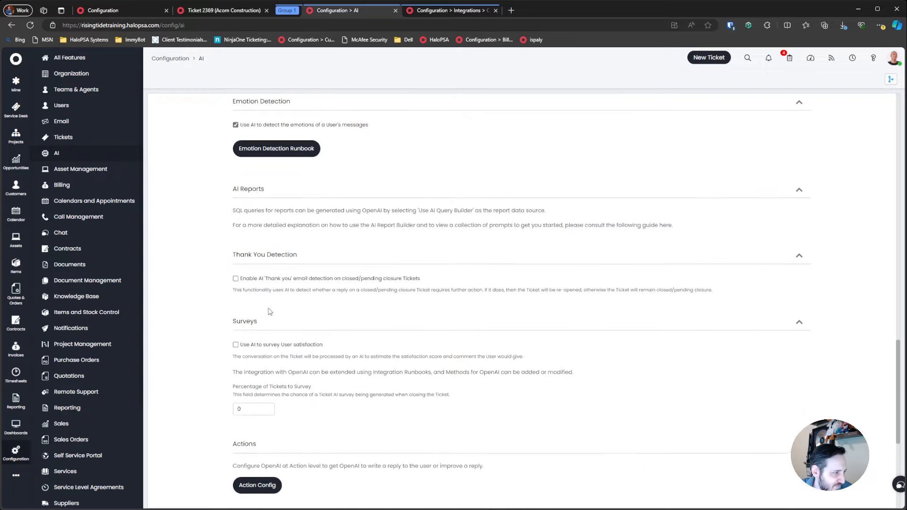
scroll(270, 312, up, 11)
scroll(270, 312, up, 5)
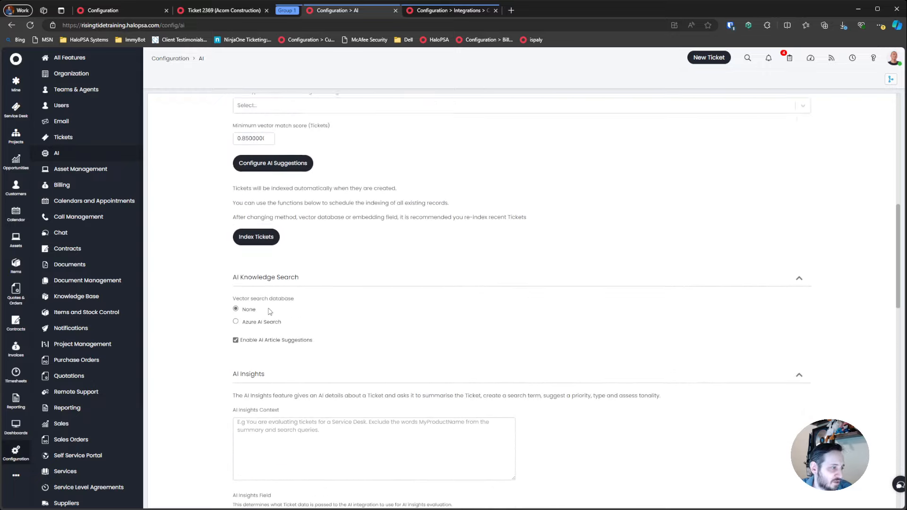
scroll(270, 312, down, 5)
scroll(213, 187, up, 4)
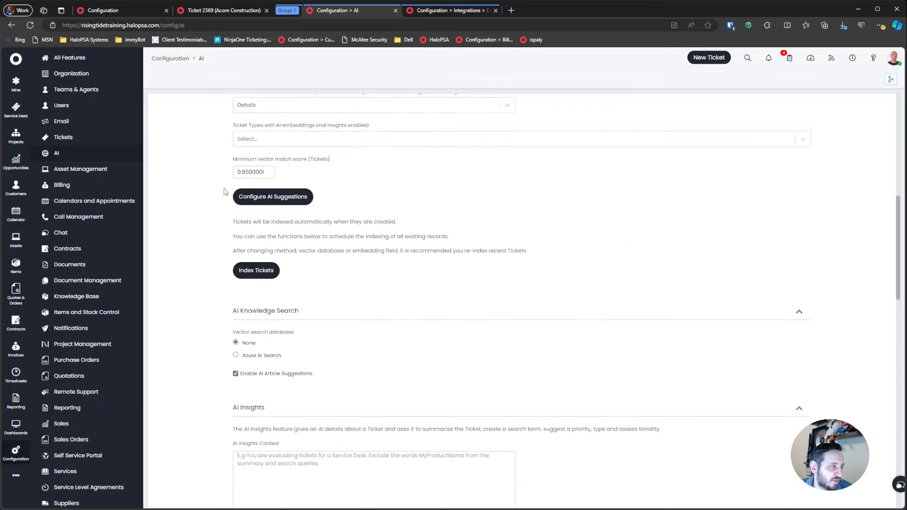
scroll(225, 288, down, 3)
scroll(268, 278, up, 7)
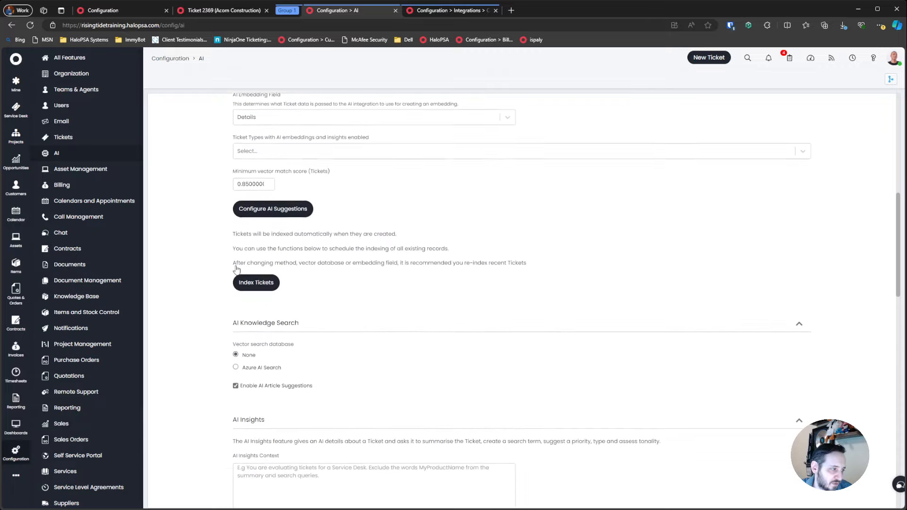
scroll(237, 270, down, 3)
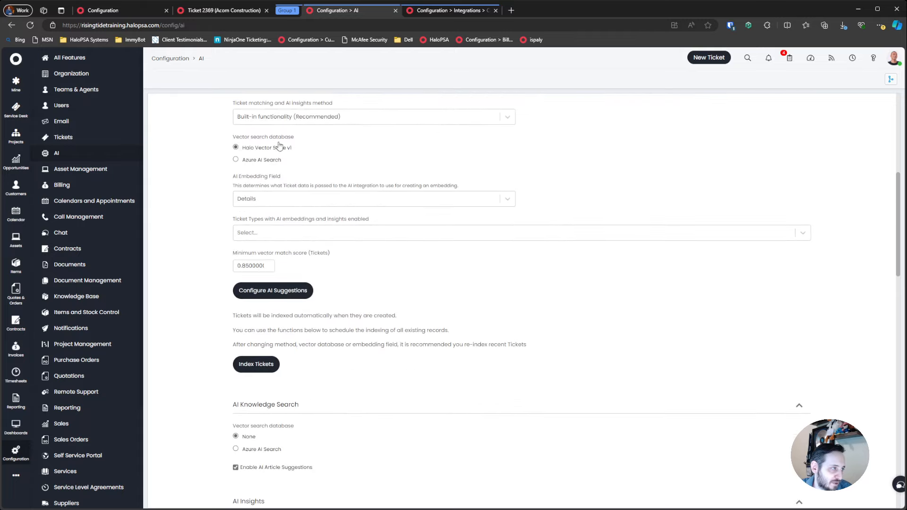
click(299, 117)
click(296, 143)
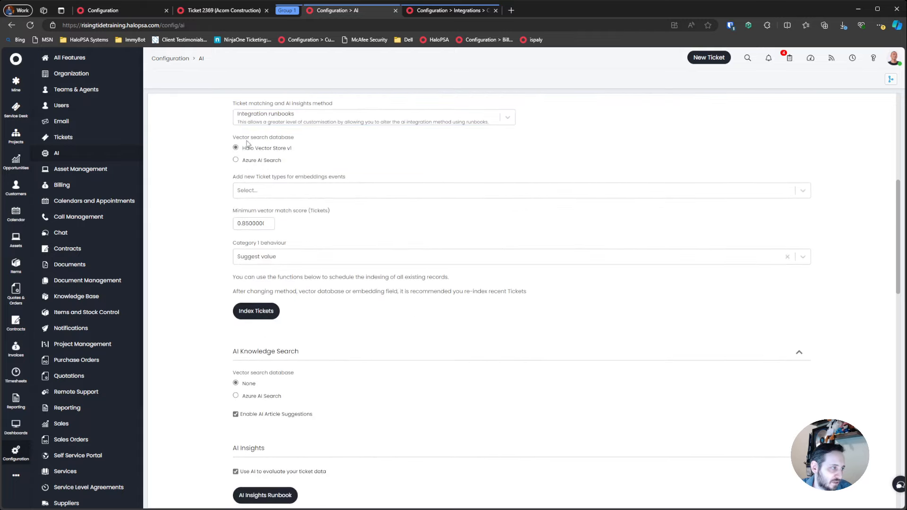
- Choose Suggest value as the Category 1 behaviour and review the note on re-indexing existing tickets
scroll(206, 283, down, 2)
click(286, 176)
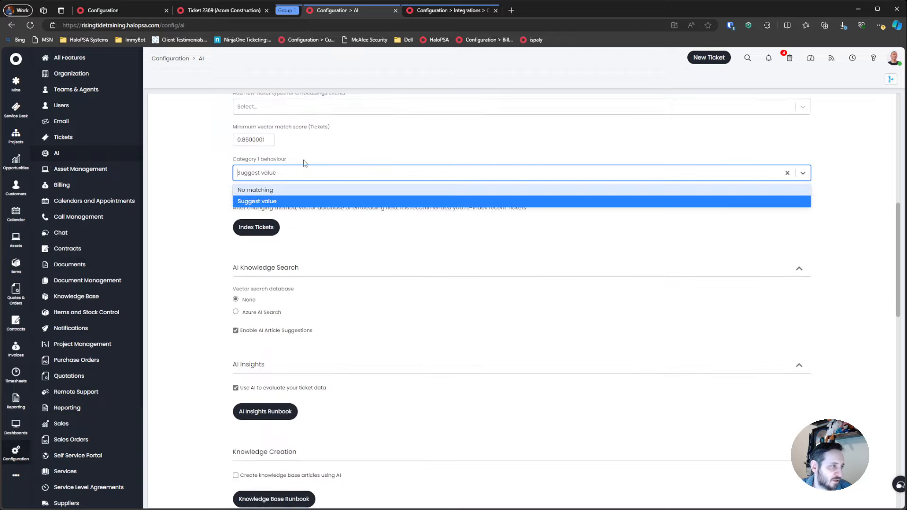
click(227, 166)
click(295, 179)
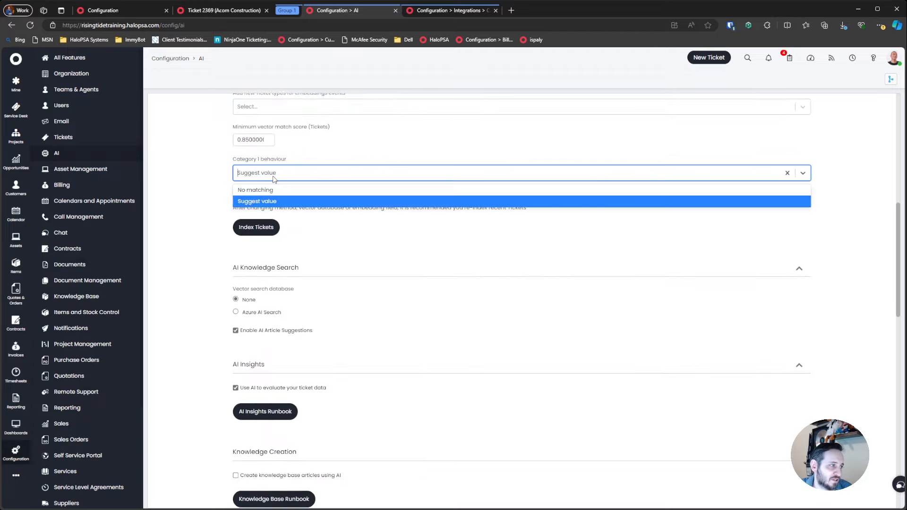
click(281, 201)
drag(233, 193, 463, 216)
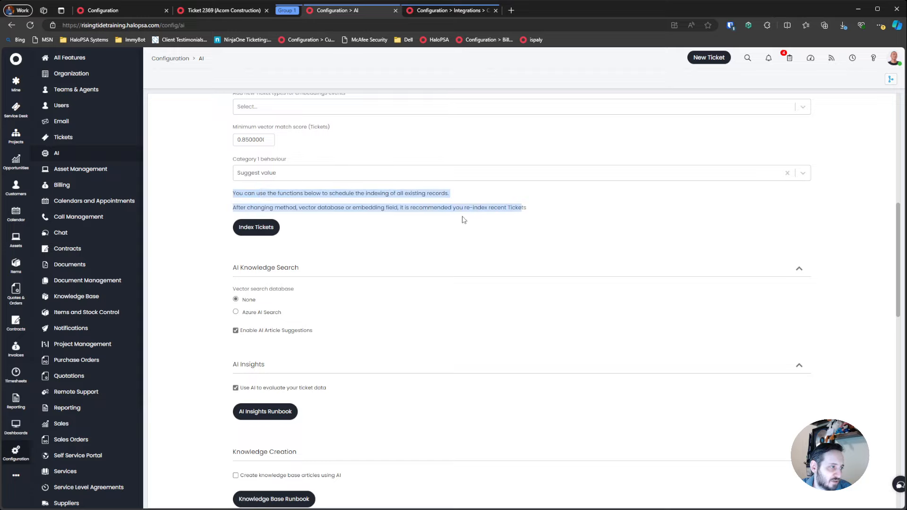
click(289, 233)
scroll(289, 233, up, 3)
- Check the AI suggestions and automations on the ticket about the unbearably slow internet
click(222, 10)
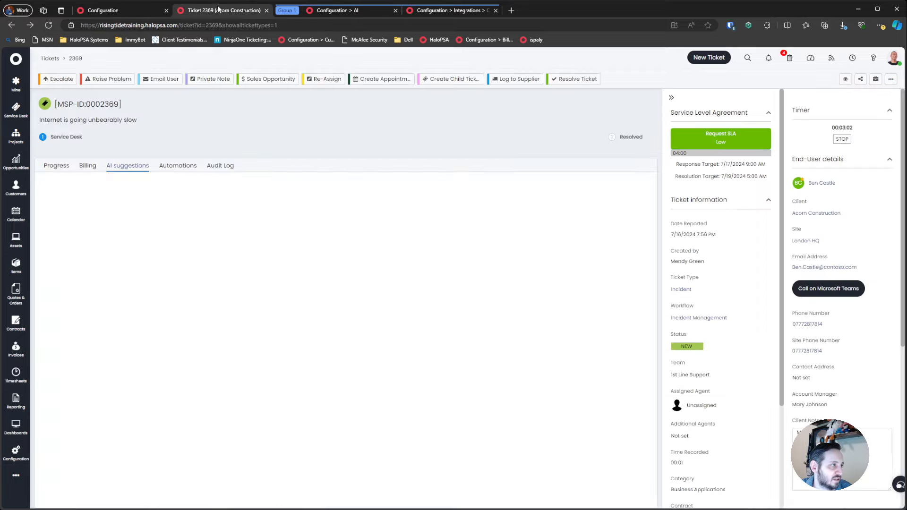
click(169, 166)
click(129, 167)
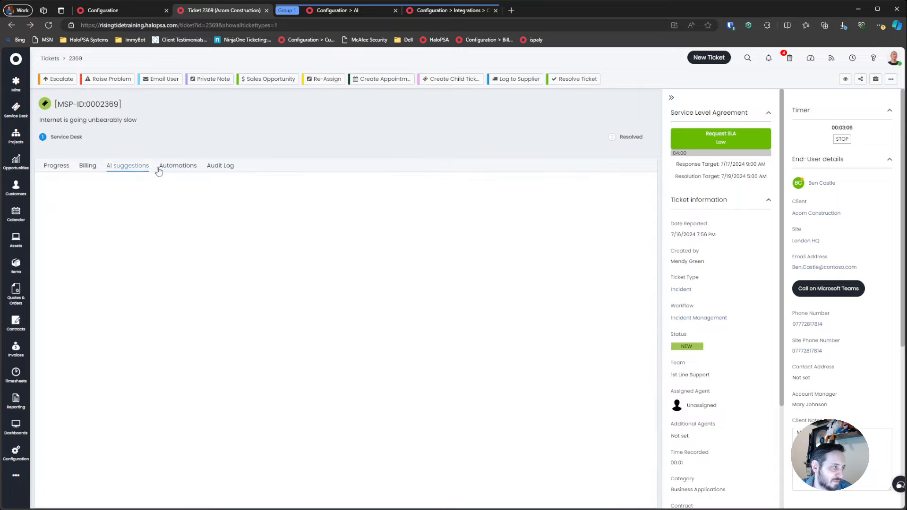
click(174, 173)
click(135, 163)
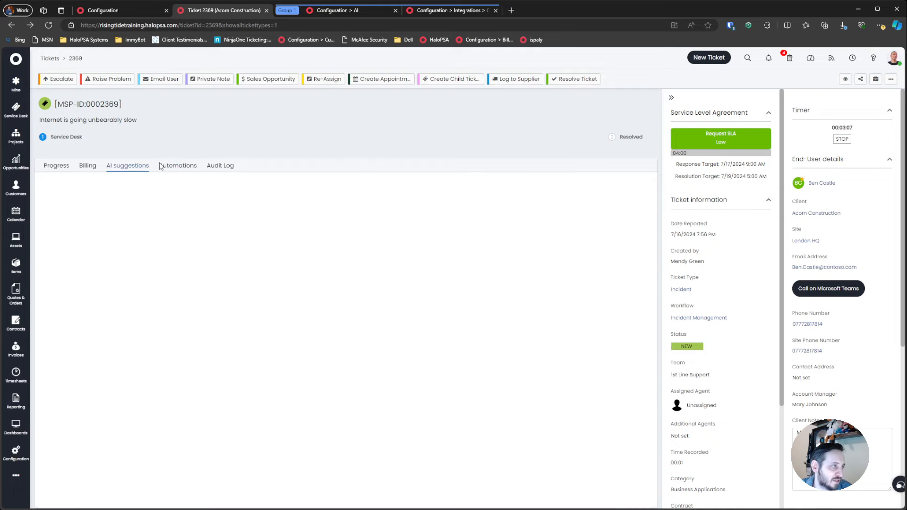
- Review the AI Insights option in the AI configuration and enable creating knowledge base articles using AI
click(425, 10)
click(332, 10)
scroll(252, 181, down, 2)
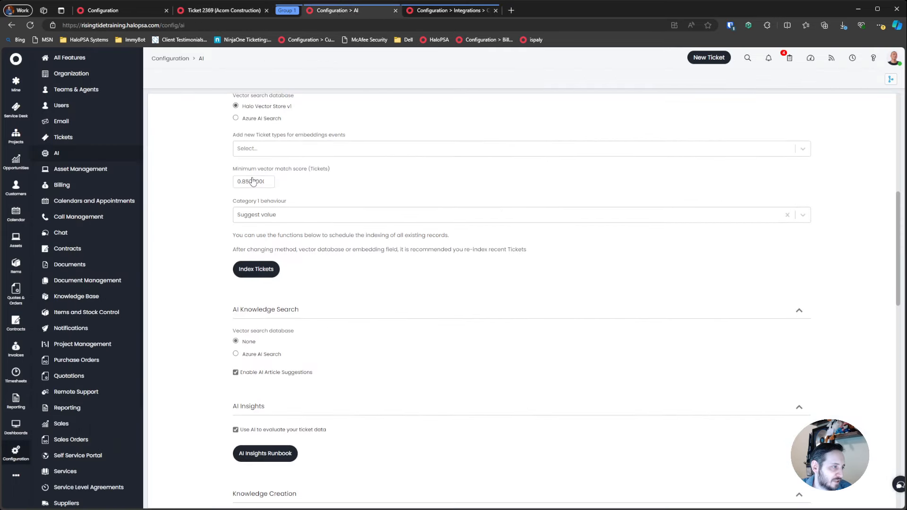
scroll(273, 219, down, 5)
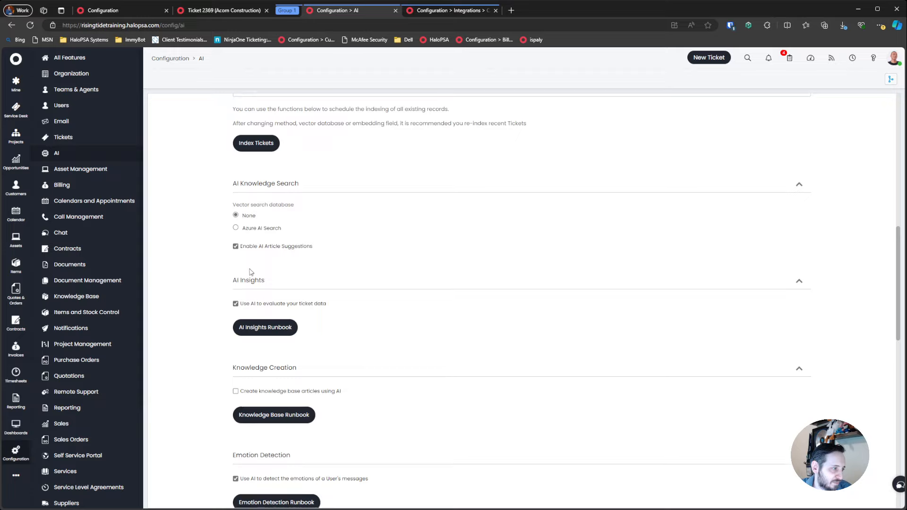
drag(357, 222, 221, 223)
drag(345, 222, 246, 223)
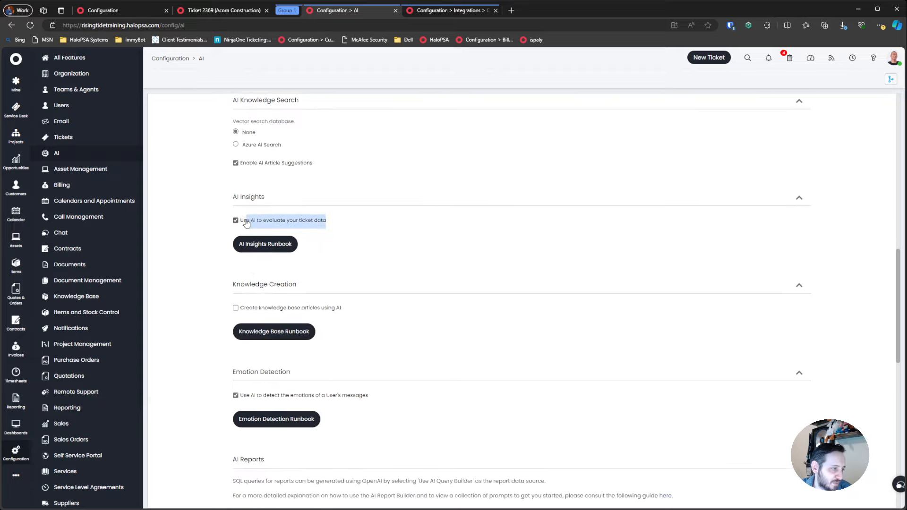
click(206, 266)
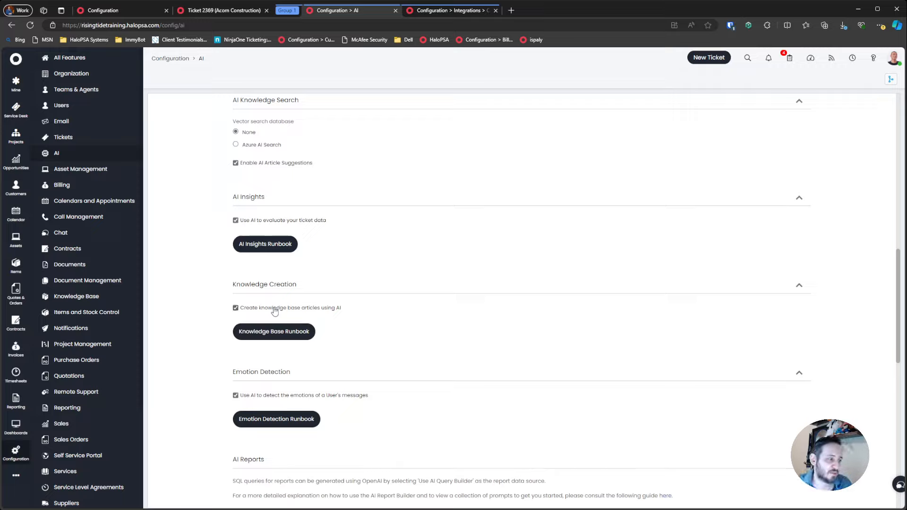
- Open the Knowledge Base Runbook, examine its flow chart, and return to the list of integration runbooks
click(273, 332)
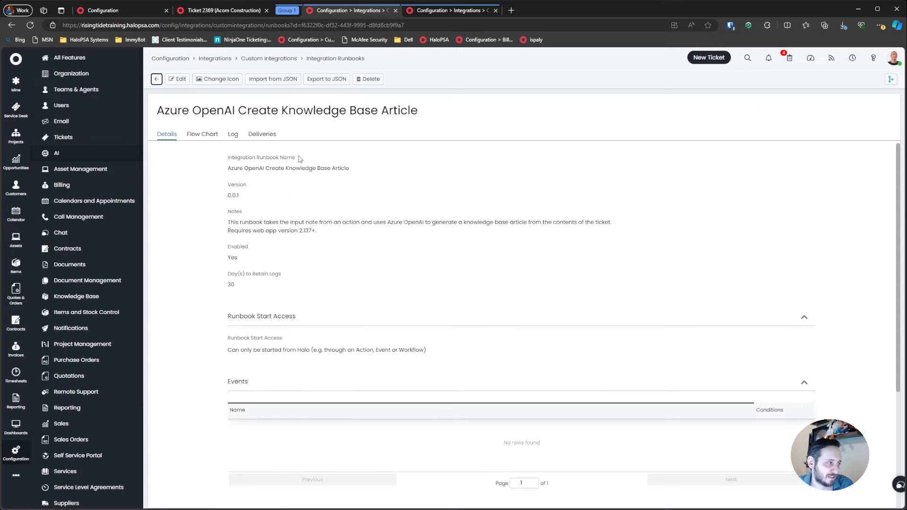
click(217, 136)
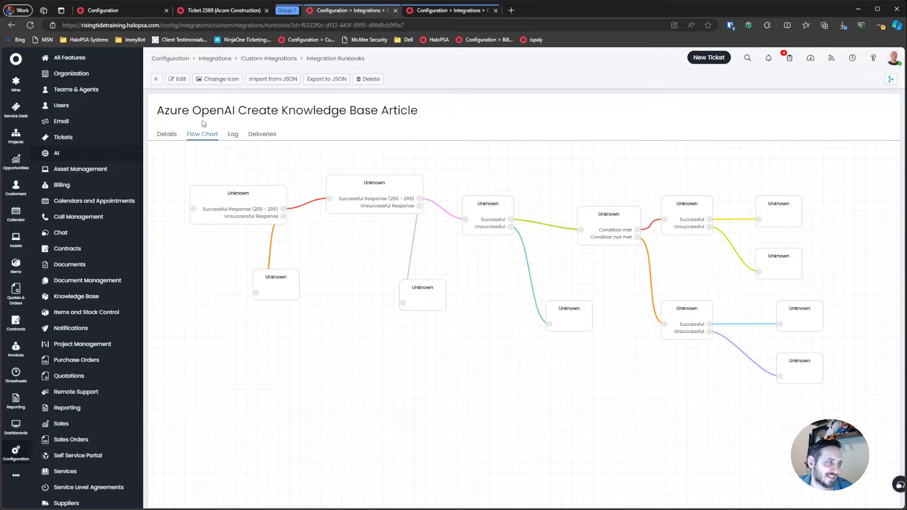
click(156, 80)
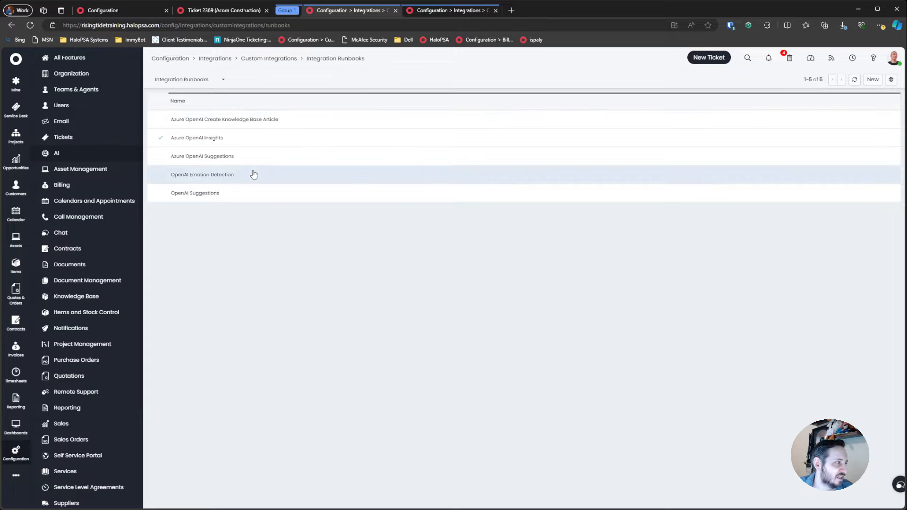
- Look at the OpenAI Suggestions and Azure OpenAI Suggestions runbooks, and reopen Azure OpenAI Create Knowledge Base Article
click(249, 195)
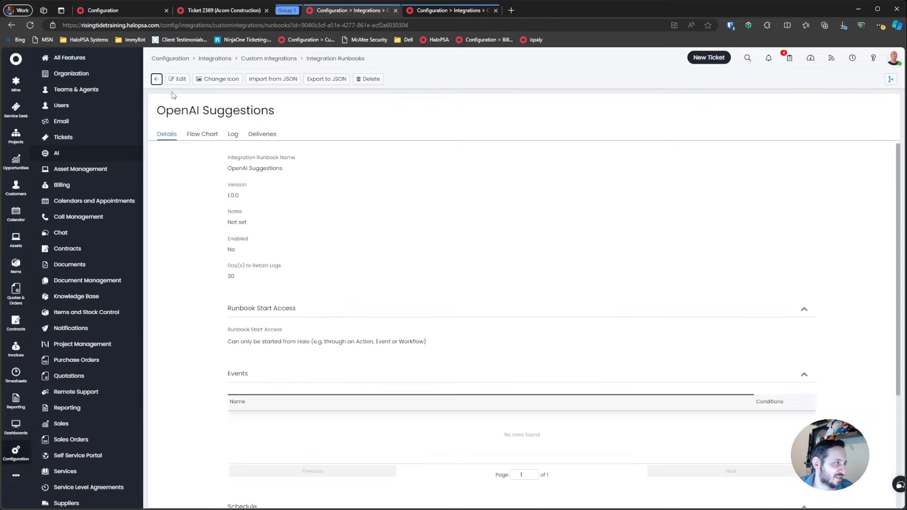
click(156, 79)
click(198, 154)
click(157, 79)
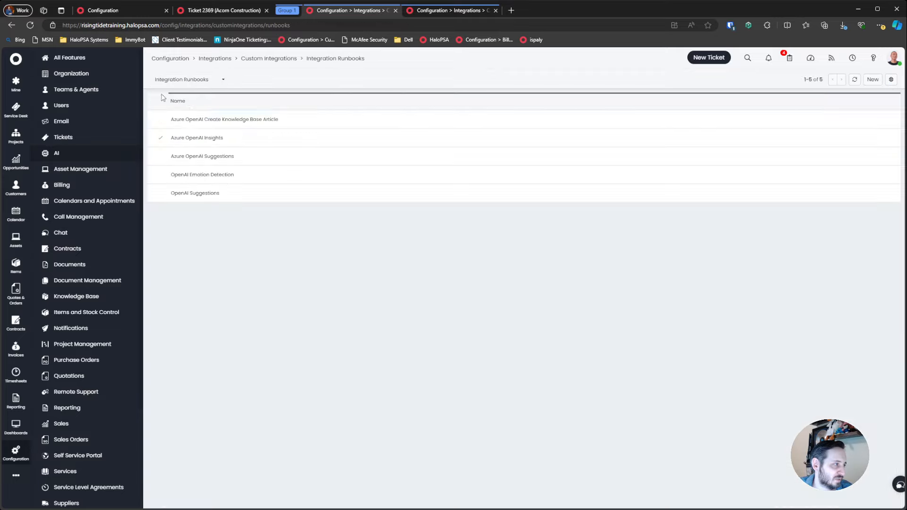
click(239, 119)
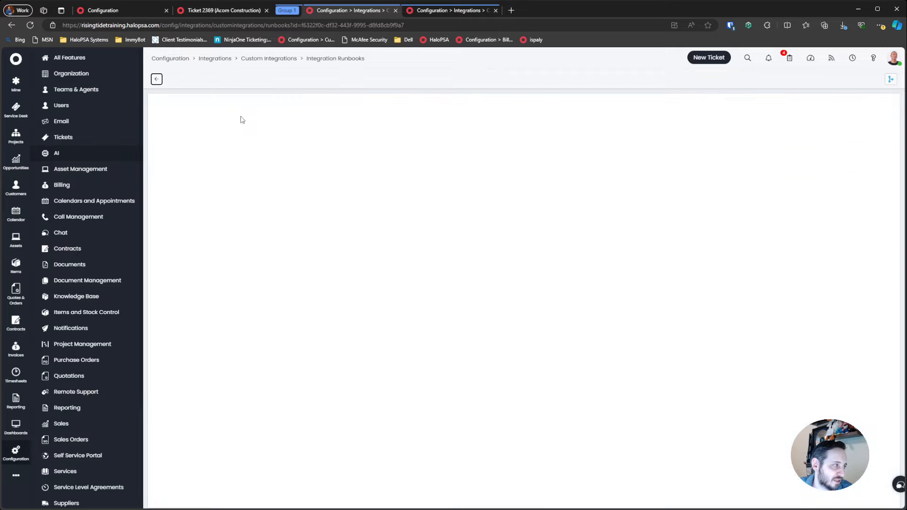
- Open the Azure OpenAI Suggestions runbook for editing and inspect its Vectorise Data step
click(156, 79)
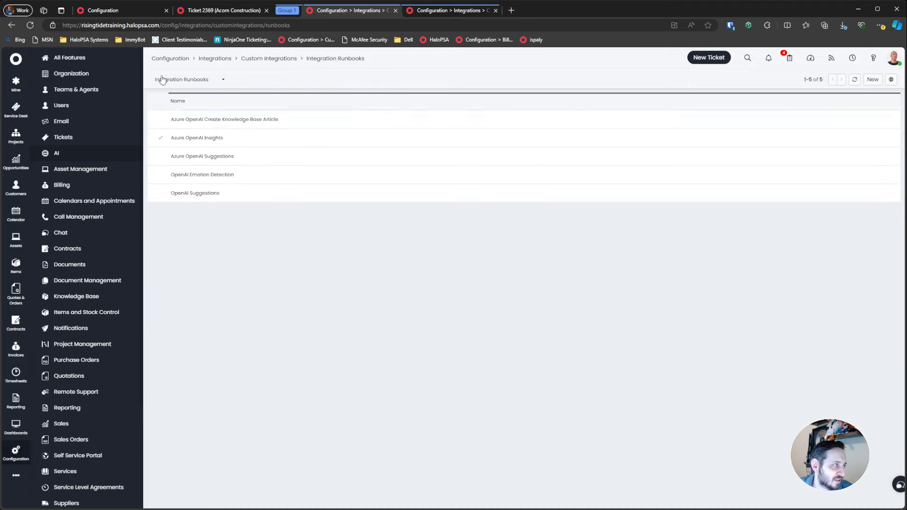
click(217, 154)
click(206, 138)
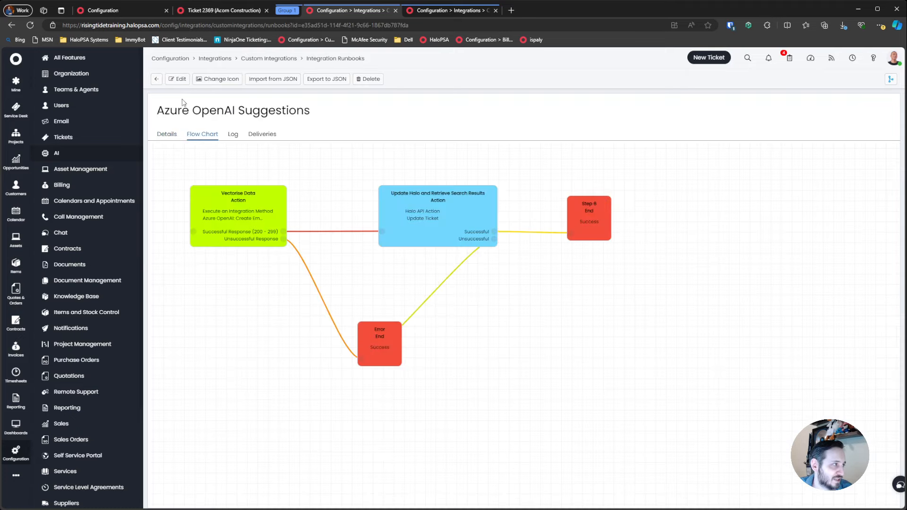
click(178, 78)
click(282, 192)
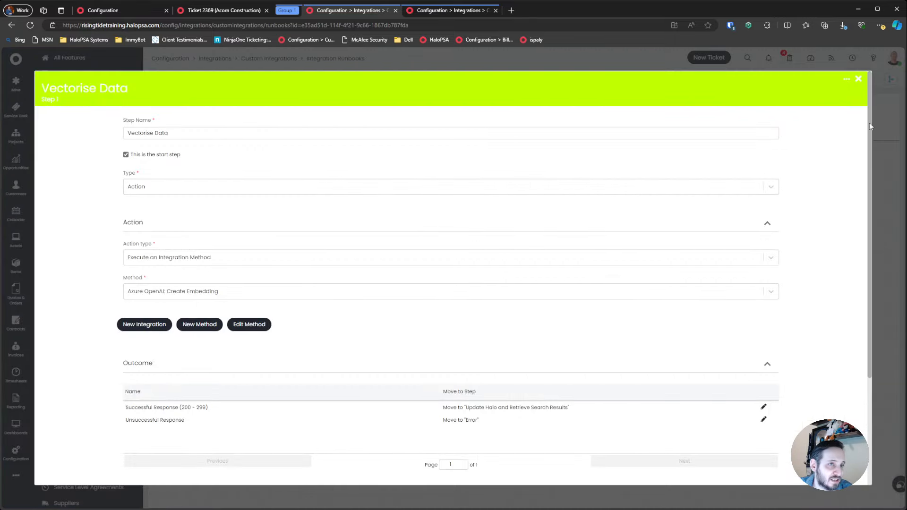
click(863, 79)
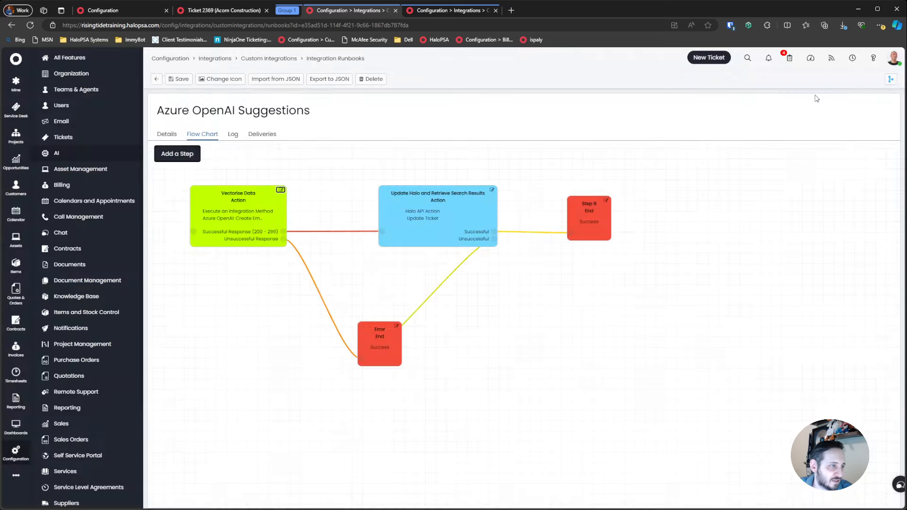
- Inspect the JSON body of the Update Halo and Retrieve Search Results step in the Azure OpenAI Suggestions runbook
click(491, 192)
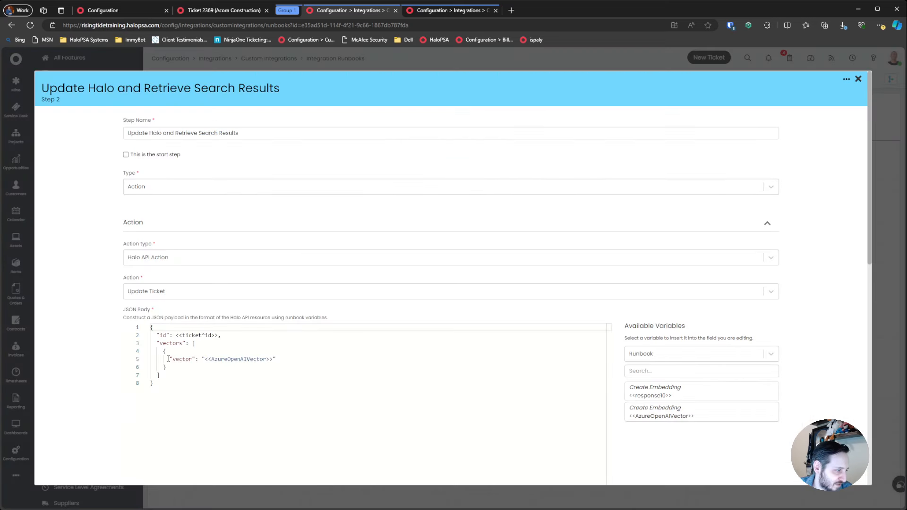
drag(168, 359, 274, 368)
click(272, 399)
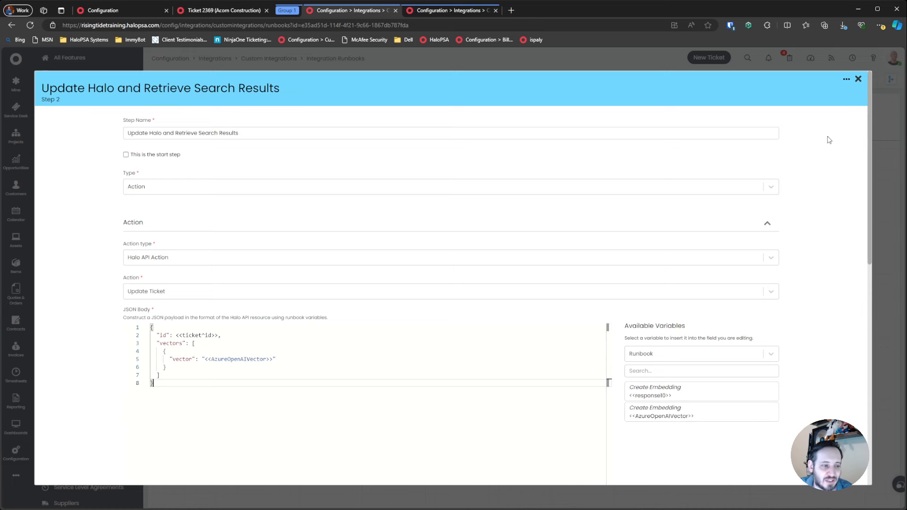
click(858, 79)
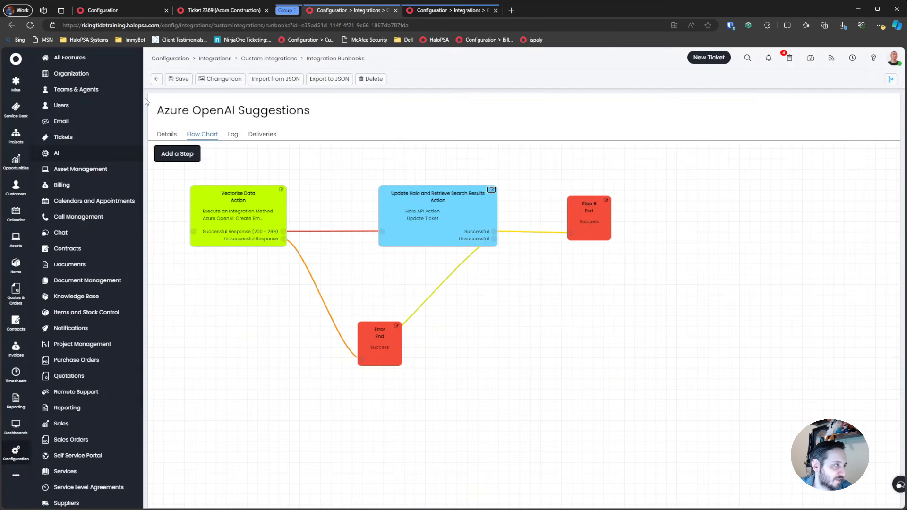
- Leave editing, reopen the Azure OpenAI Suggestions runbook, and check its start access, events, schedule and flow chart
click(156, 79)
click(251, 160)
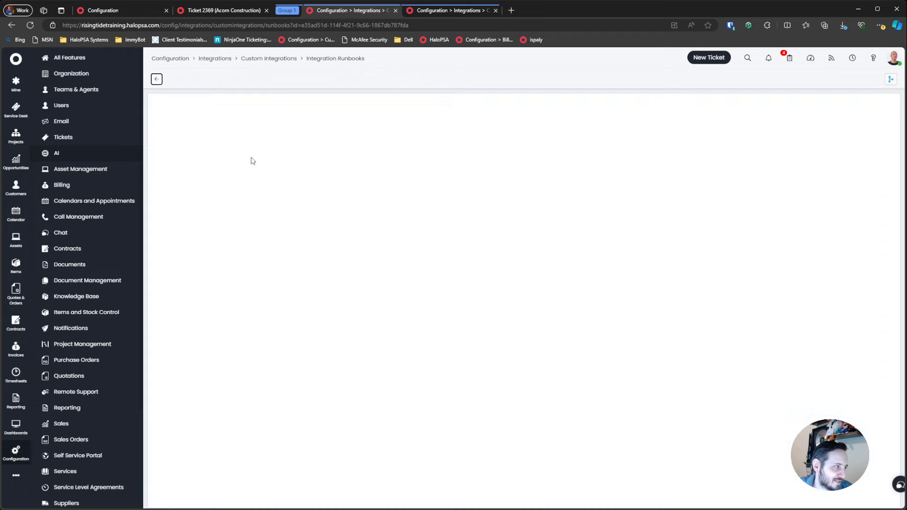
scroll(215, 194, down, 2)
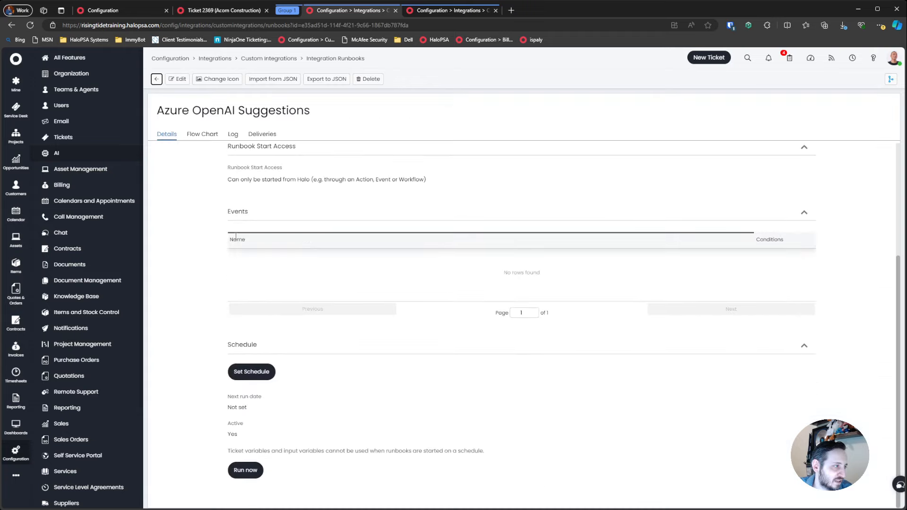
scroll(234, 238, up, 1)
click(202, 134)
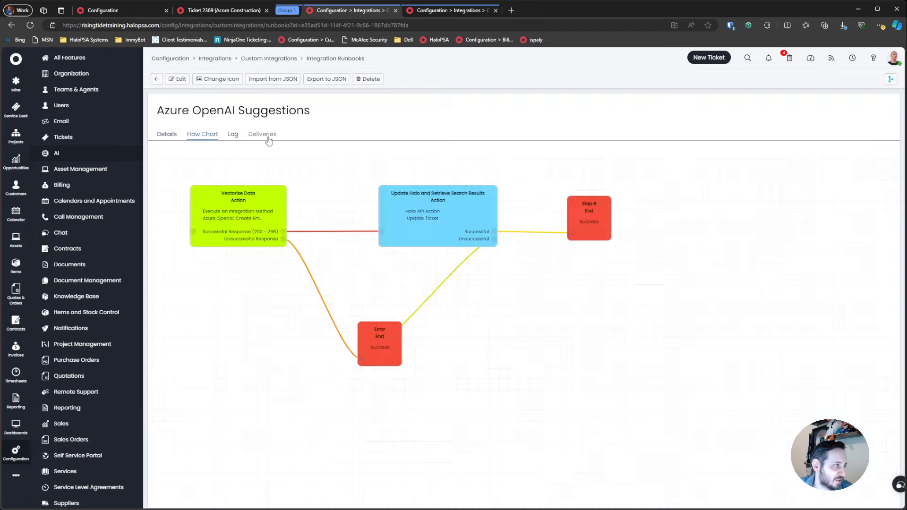
- Check the Azure OpenAI Suggestions log and examine the oldest entry's request and request data
click(234, 135)
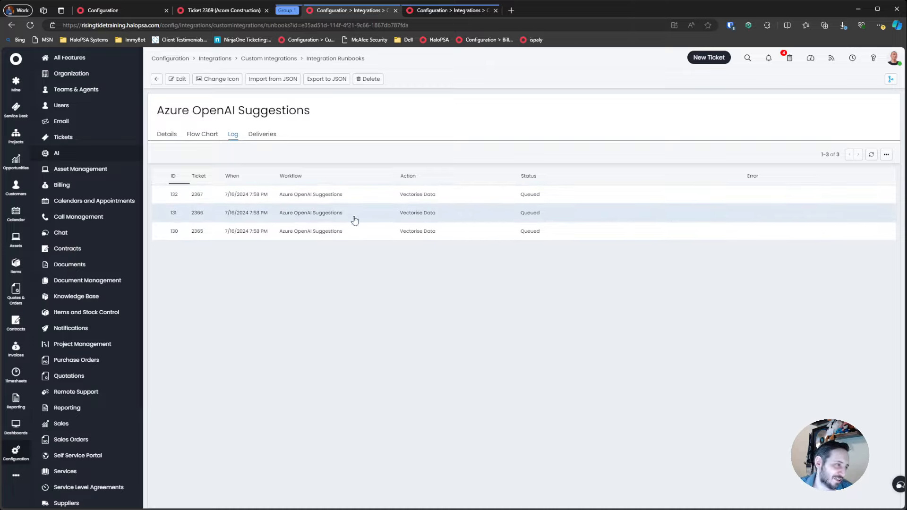
click(298, 231)
click(97, 133)
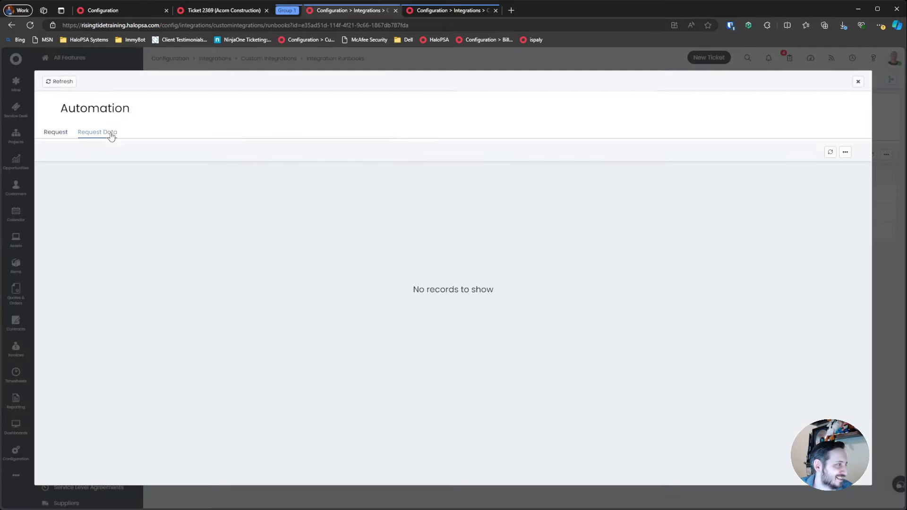
click(55, 133)
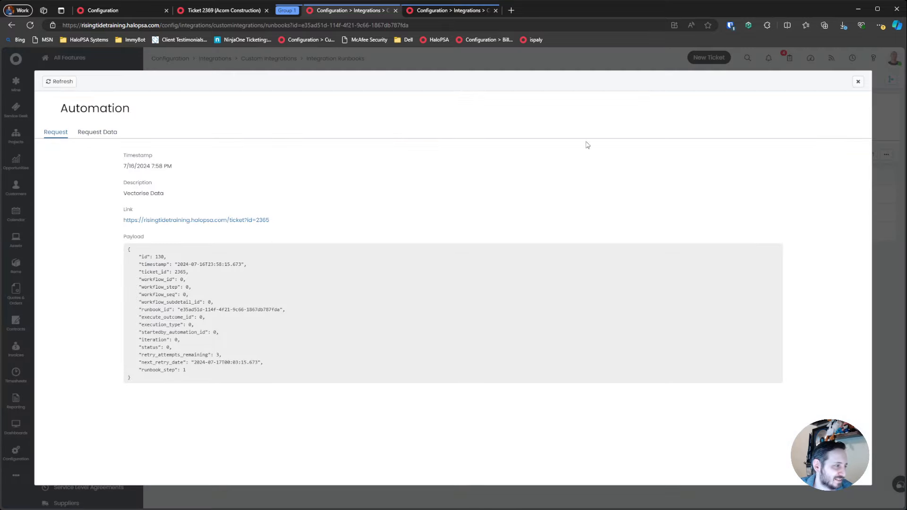
click(858, 81)
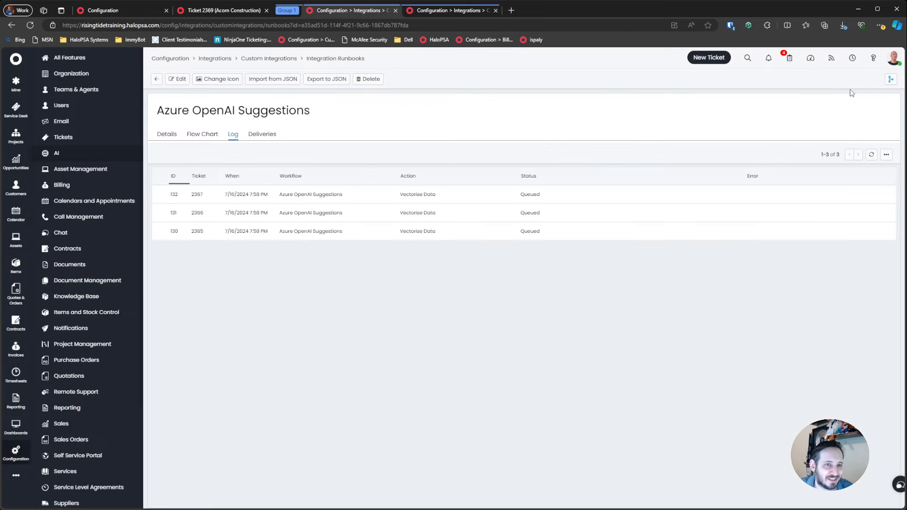
- Look through the Azure OpenAI Suggestions runbook's details, flow chart, log and deliveries
click(177, 135)
click(197, 135)
click(233, 135)
click(258, 136)
click(196, 136)
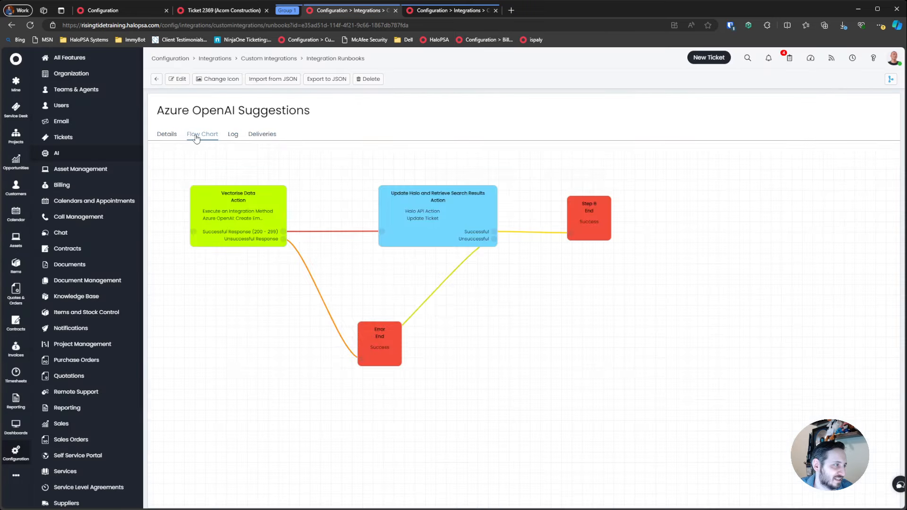
click(170, 135)
- Open the Azure OpenAI Insights runbook and examine its events and flow chart
click(157, 79)
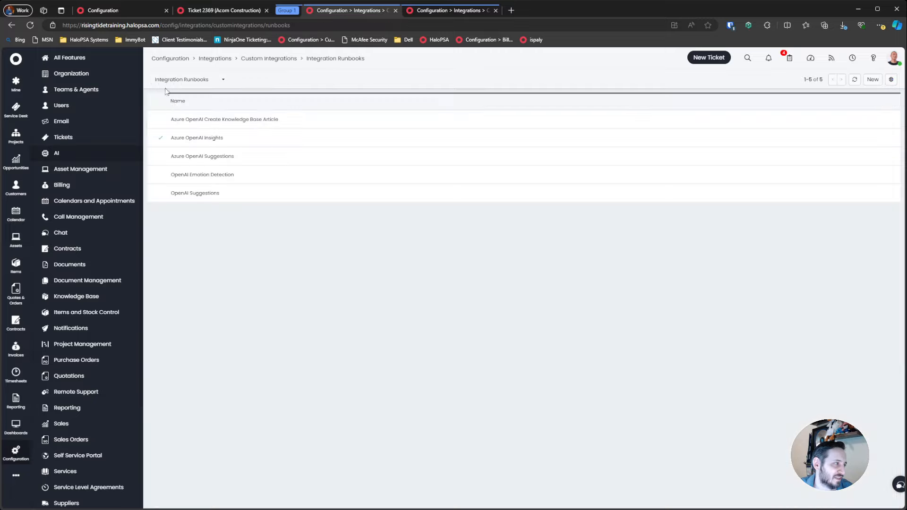
click(201, 140)
scroll(270, 269, down, 4)
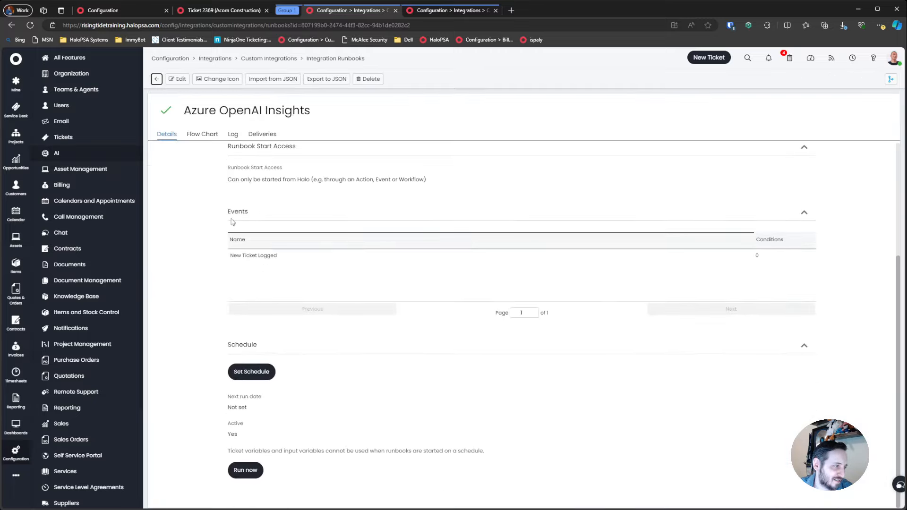
click(198, 136)
drag(267, 250, 485, 249)
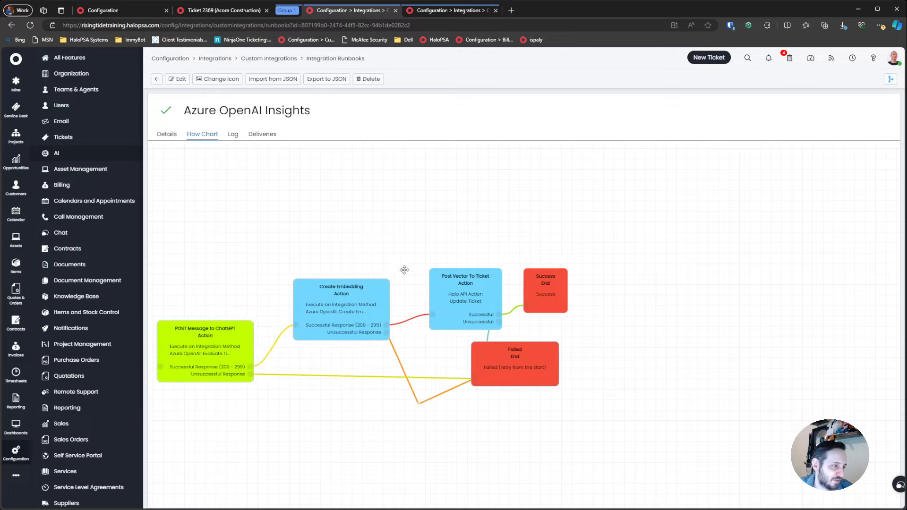
- Open the local Azure OpenAI Create Knowledge Base Article runbook and examine its flow chart
click(157, 80)
click(211, 117)
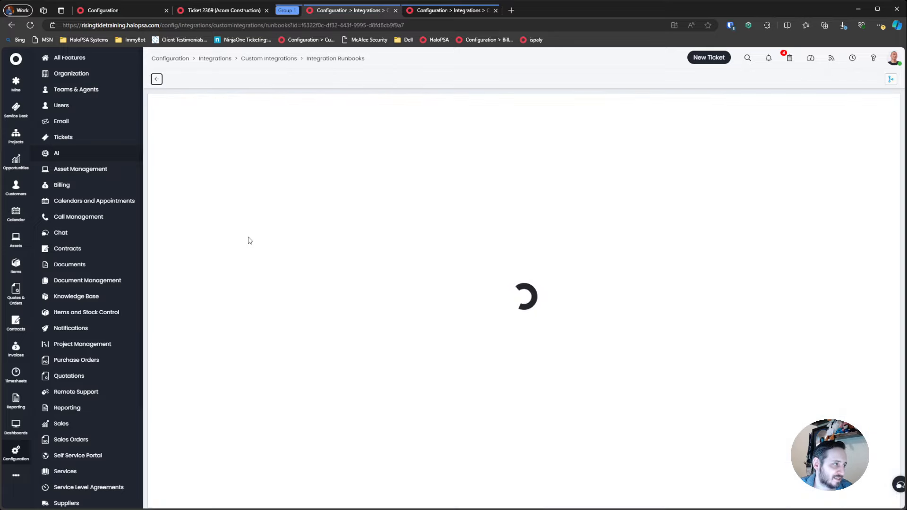
click(210, 133)
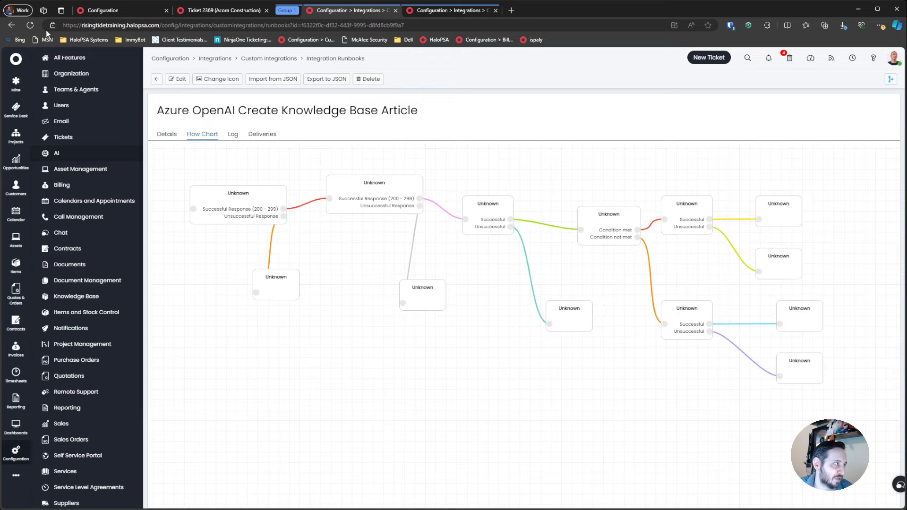
- Update the local version of the Azure OpenAI Create Knowledge Base Article runbook from its online repository copy
click(157, 79)
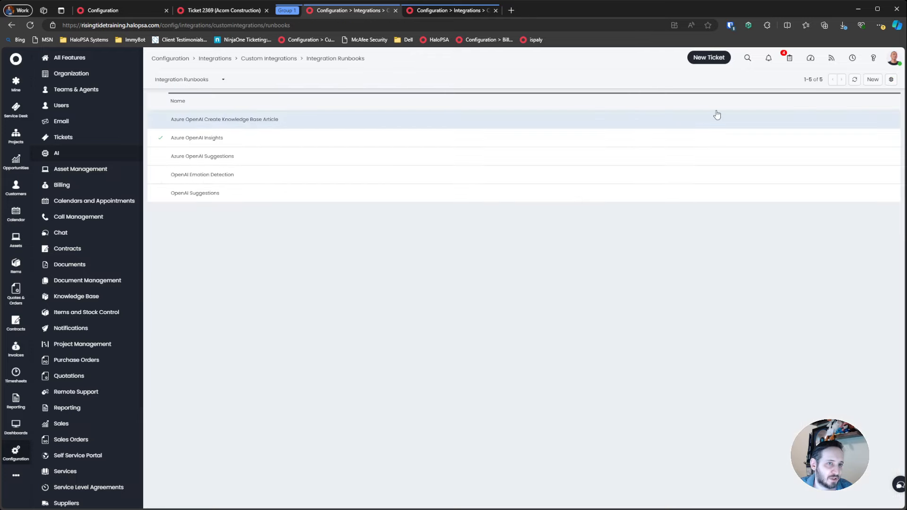
click(890, 80)
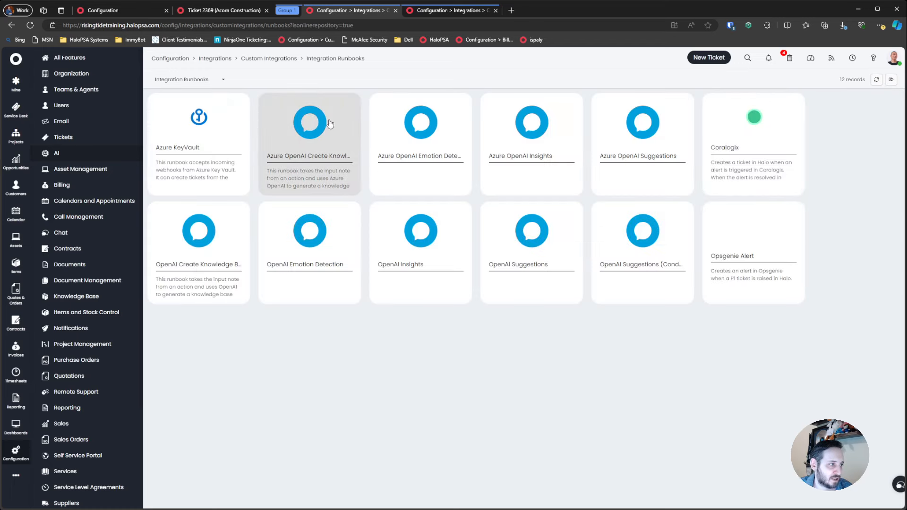
click(328, 149)
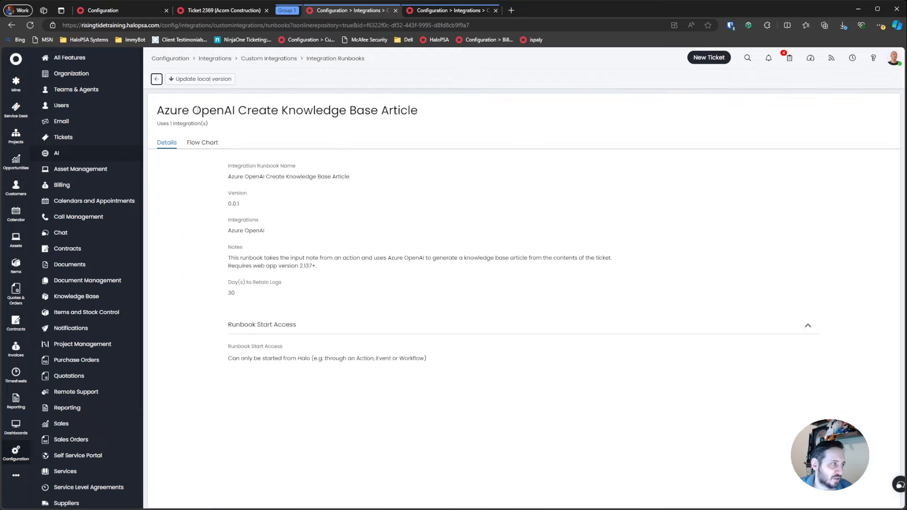
click(202, 142)
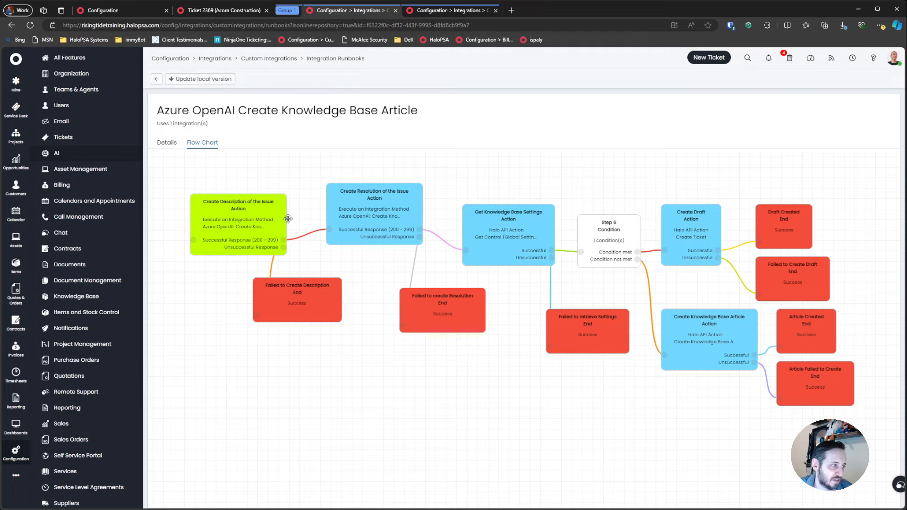
click(230, 80)
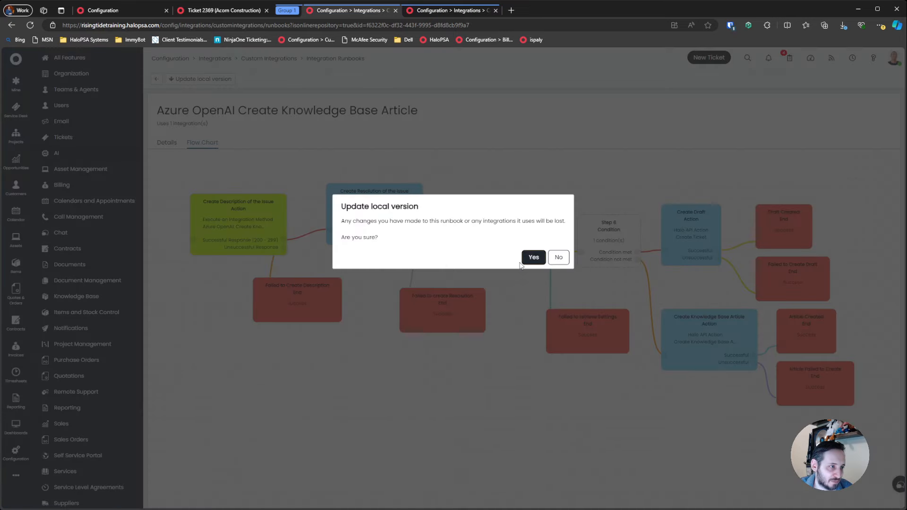
click(532, 257)
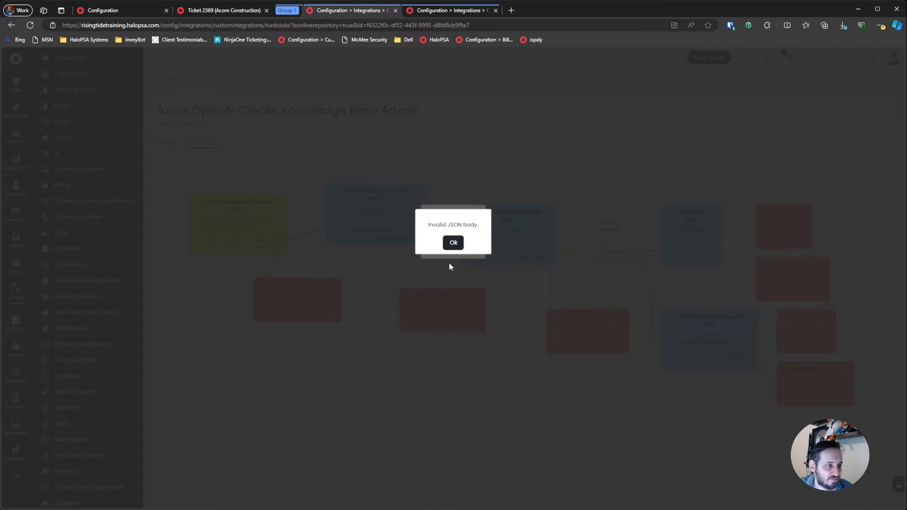
click(455, 242)
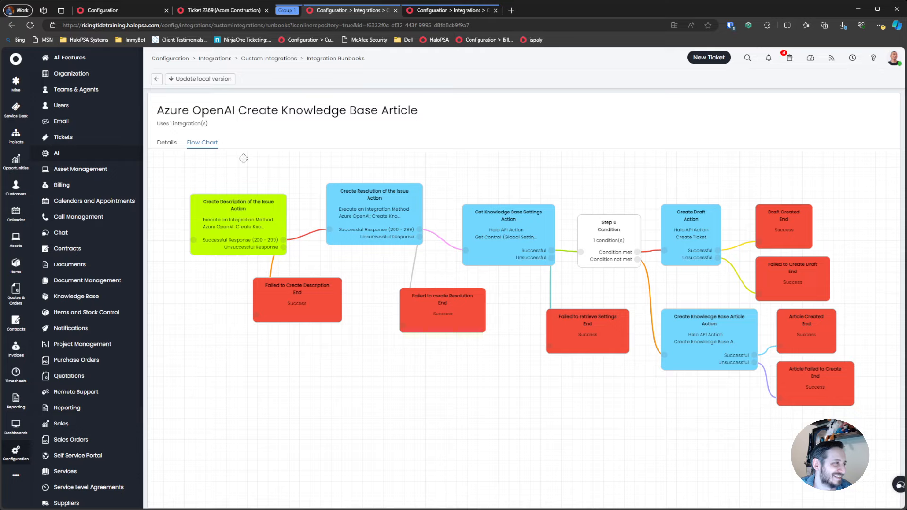
- Return to the local integration runbooks and recheck the flow chart of Azure OpenAI Create Knowledge Base Article
click(156, 79)
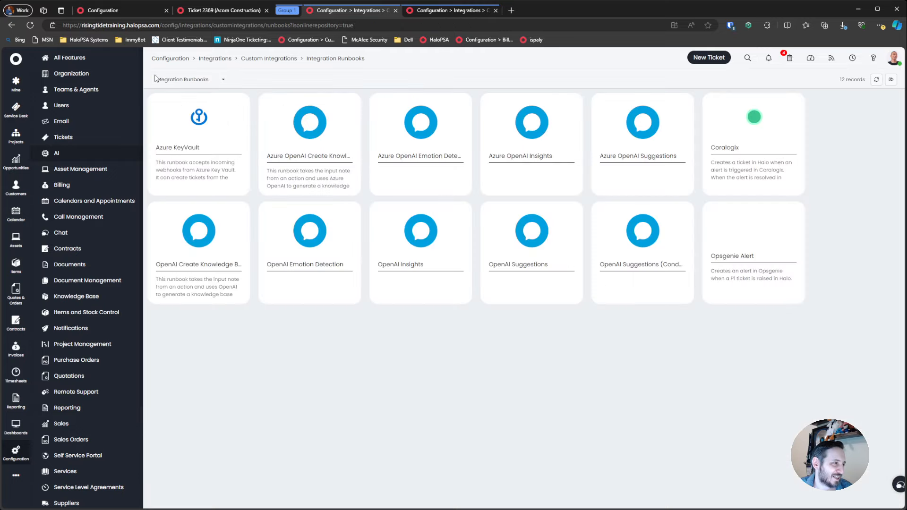
click(268, 58)
click(268, 233)
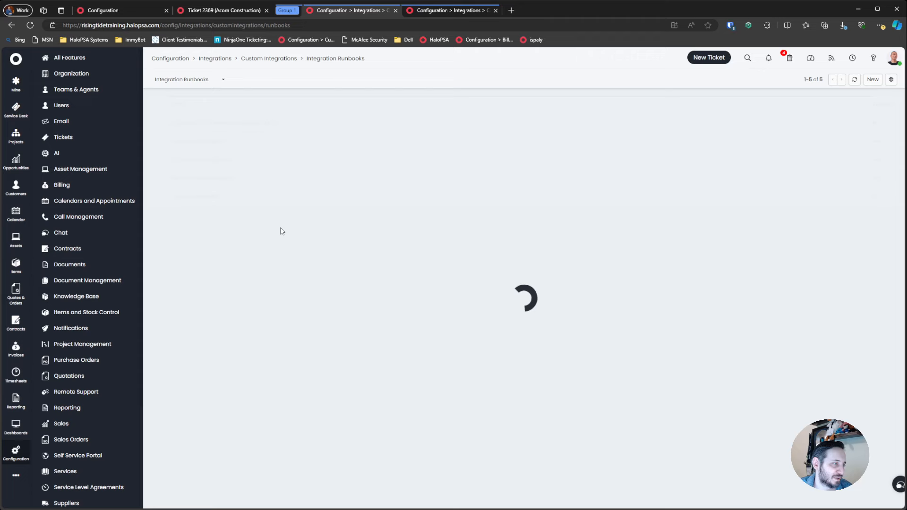
click(279, 119)
click(213, 135)
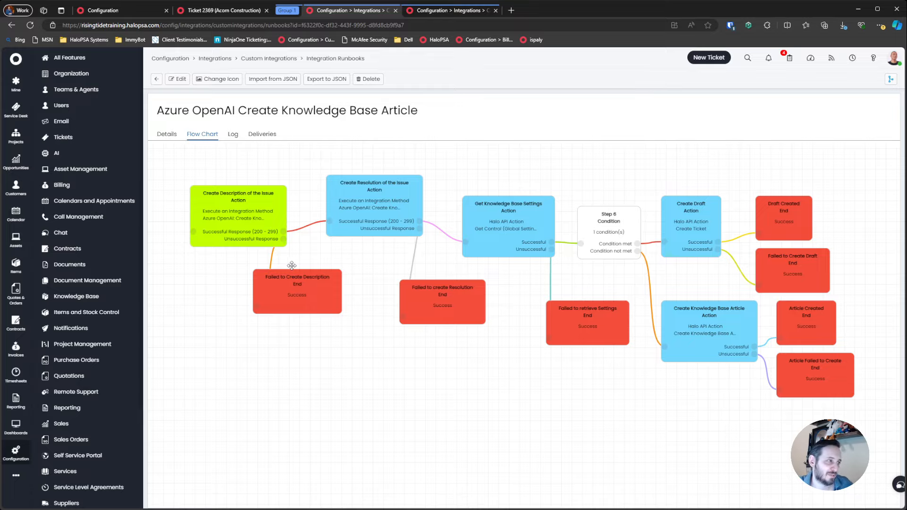
- Edit the knowledge base article runbook and examine the JSON body of the method used by Create Description of the Issue
click(179, 80)
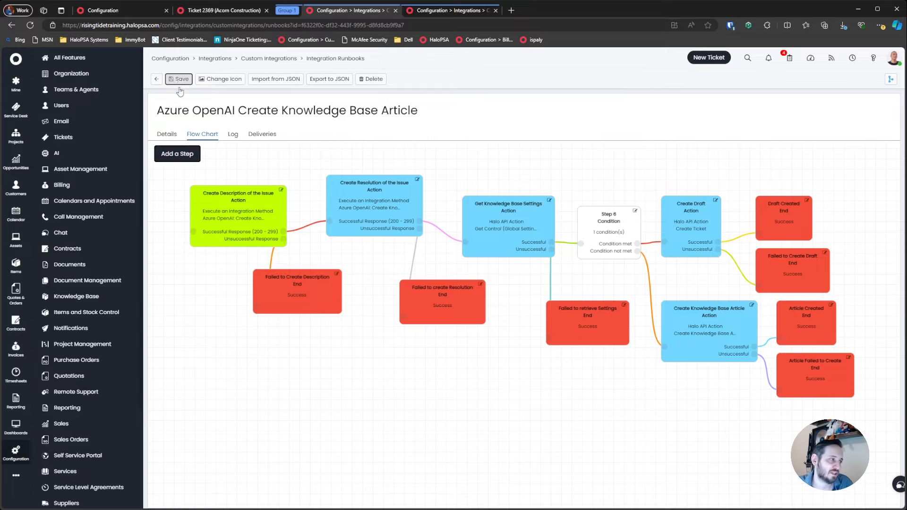
click(282, 194)
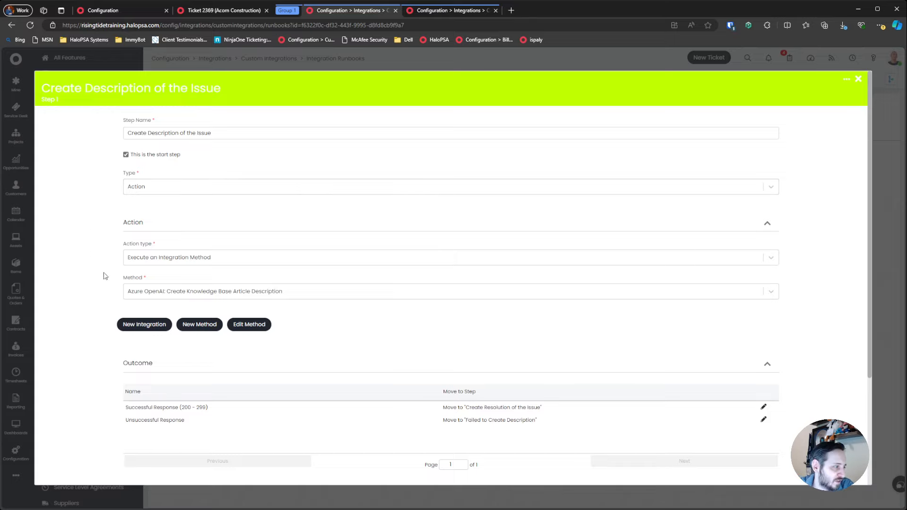
click(226, 291)
click(225, 291)
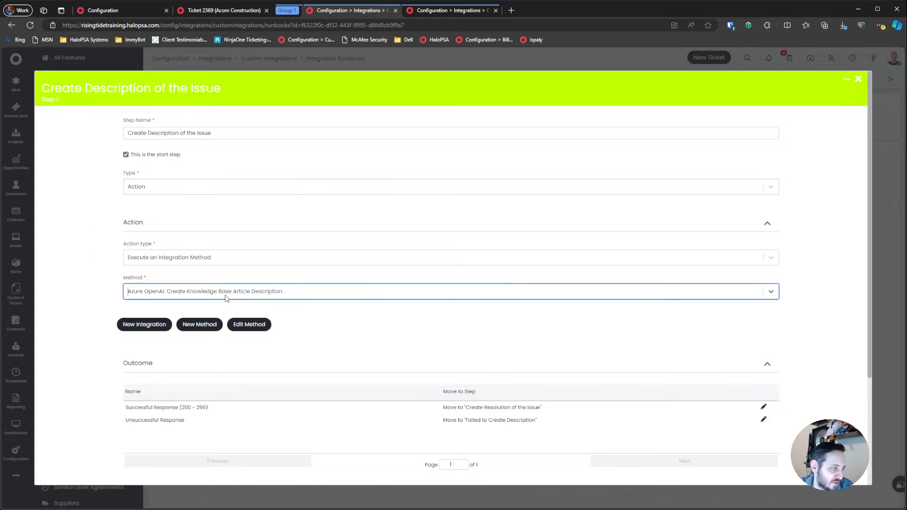
click(243, 324)
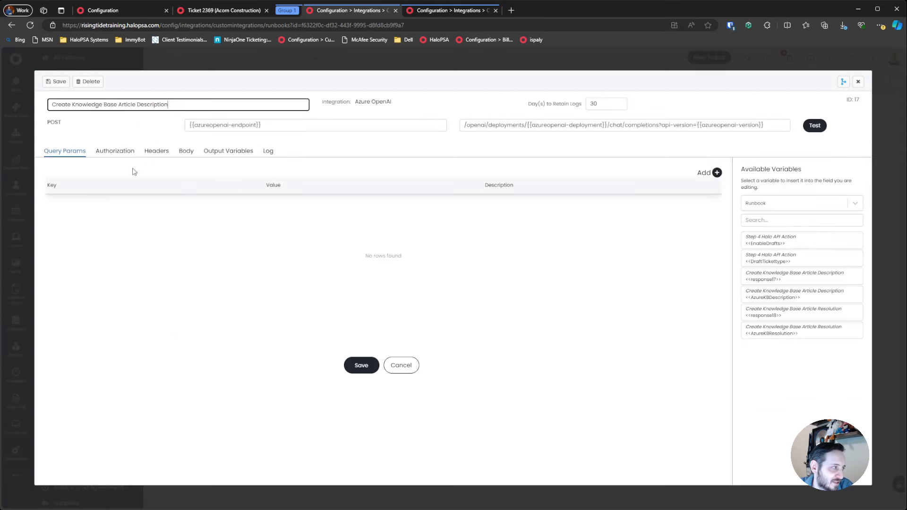
click(191, 151)
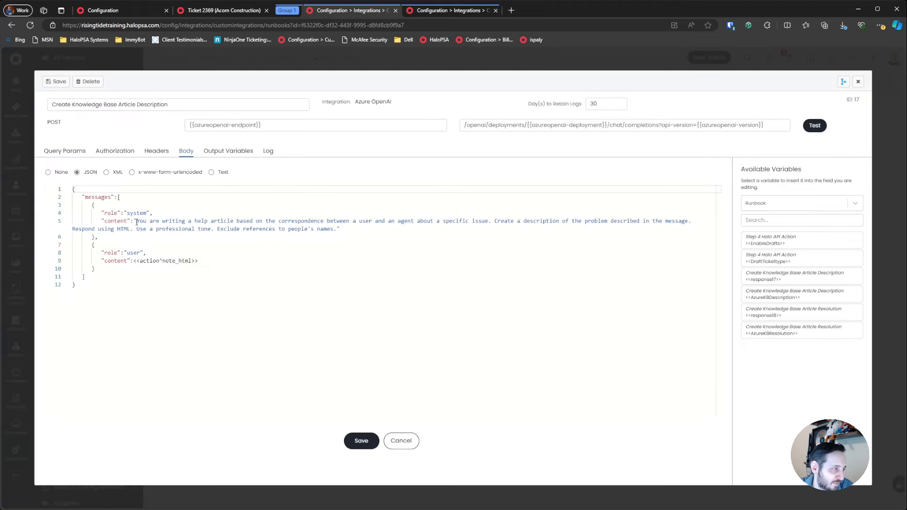
- Examine the system prompt and user content in the JSON body of the Create Knowledge Base Article Description method
mouse_move(137, 222)
mouse_down()
mouse_move(496, 222)
mouse_move(142, 214)
mouse_move(678, 222)
mouse_move(151, 229)
mouse_up()
drag(136, 261, 192, 263)
drag(136, 221, 324, 230)
click(356, 232)
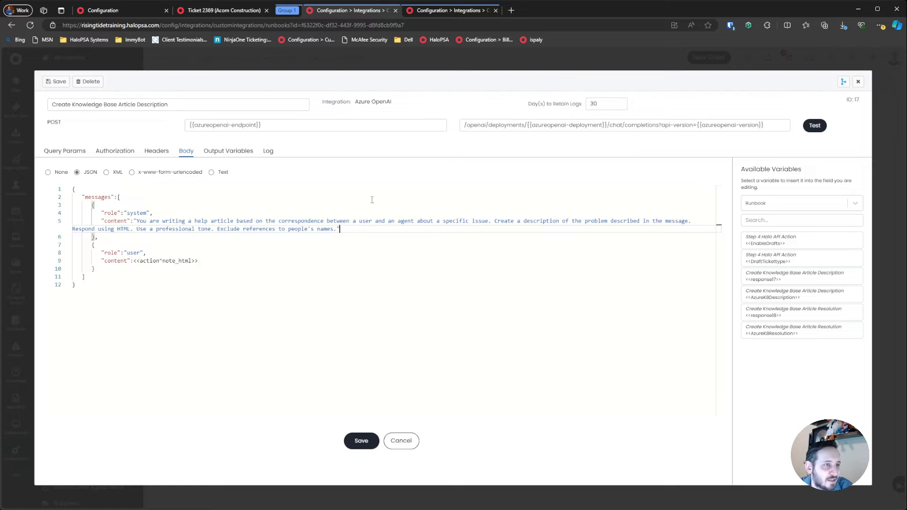
- Review the description method's query parameters, the API version in its URL and its headers, rechecking the JSON body prompt
click(66, 152)
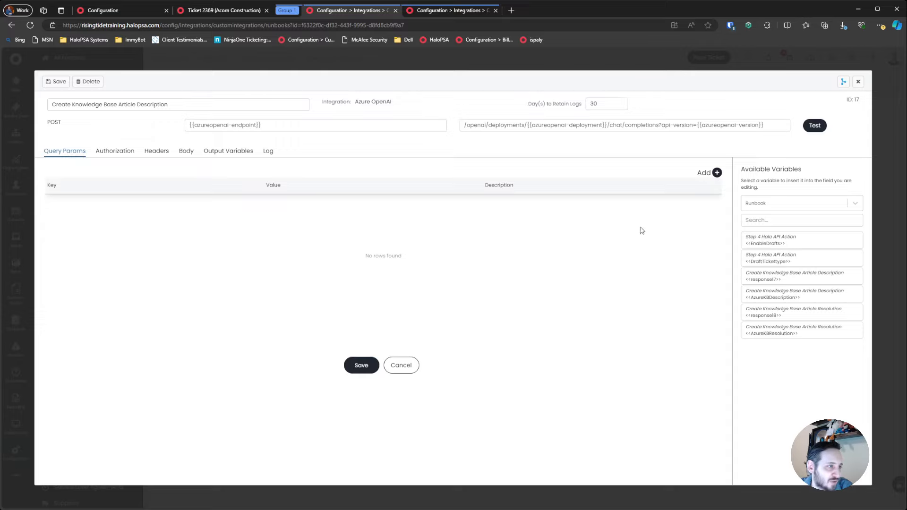
drag(764, 125, 676, 128)
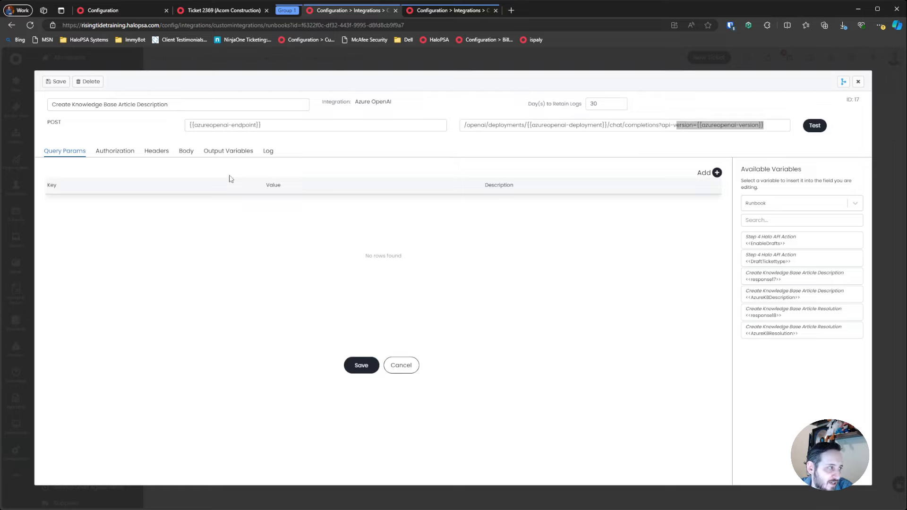
click(122, 151)
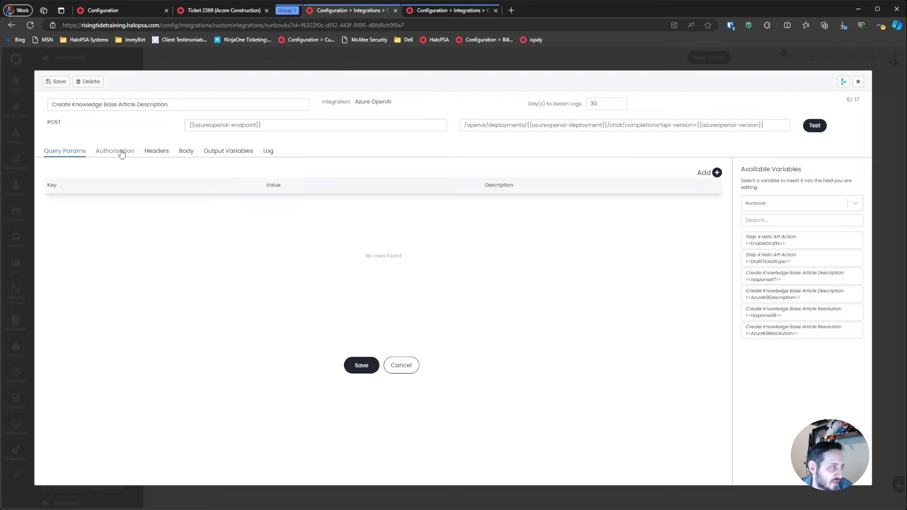
click(156, 152)
click(185, 153)
drag(149, 229, 316, 221)
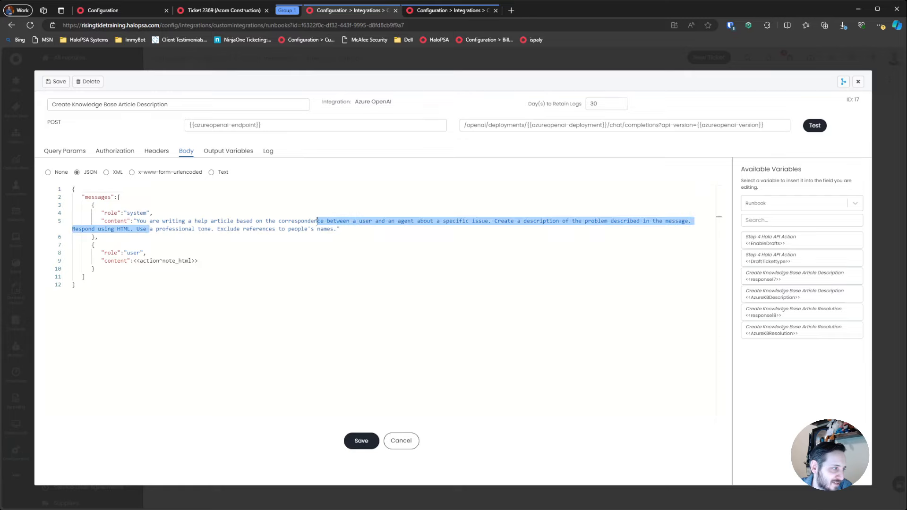
click(213, 246)
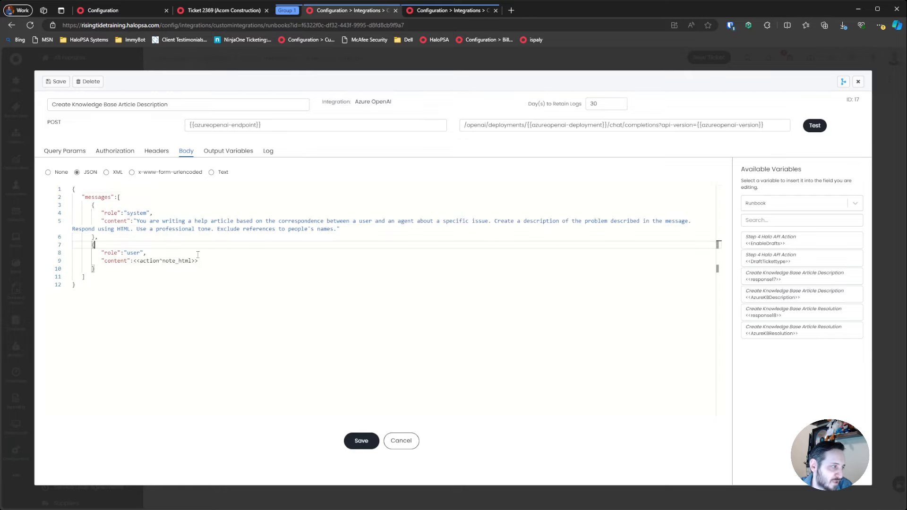
- Leave the description method and its step without saving, and shift the Failed to Create Description block slightly left in the flow chart
click(401, 441)
click(857, 82)
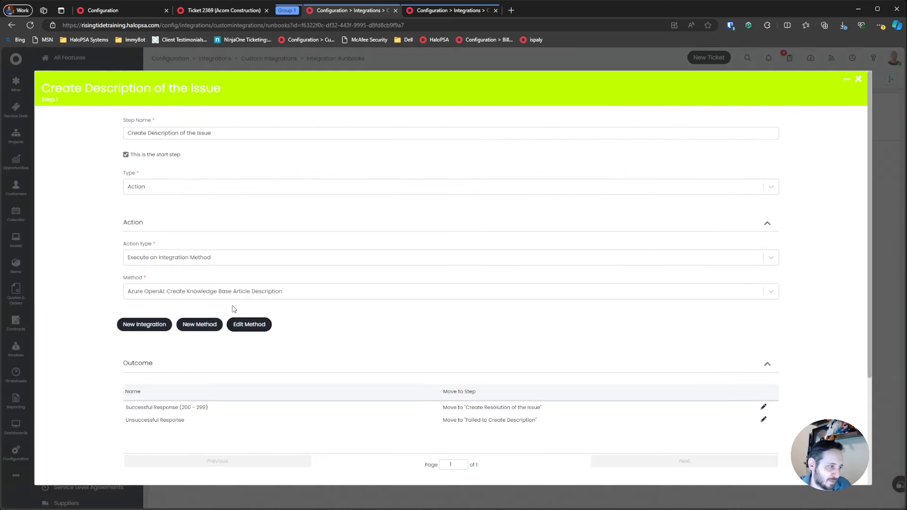
scroll(515, 418, down, 3)
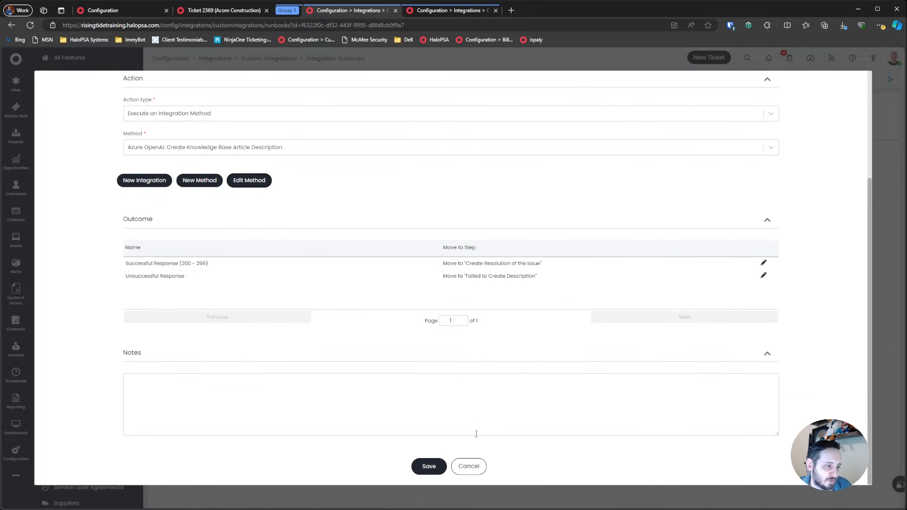
click(469, 466)
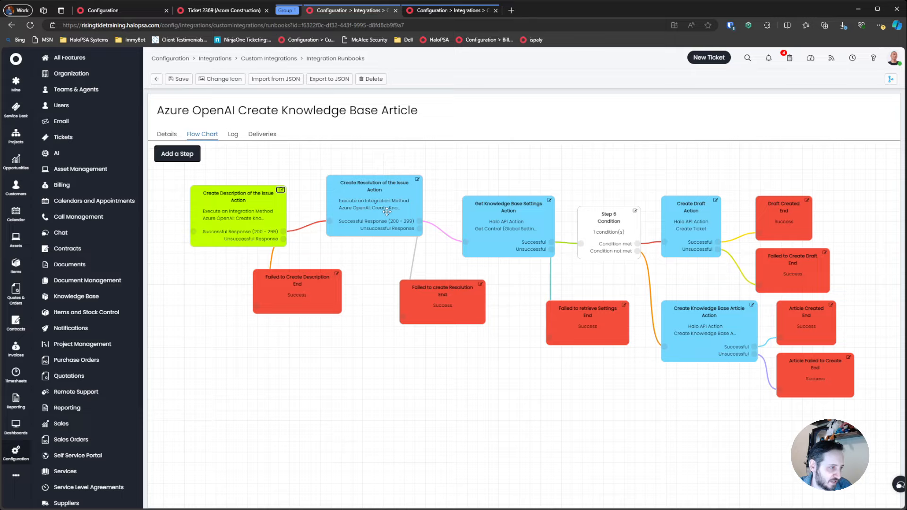
mouse_move(306, 297)
mouse_down()
mouse_move(308, 306)
mouse_move(298, 295)
mouse_up()
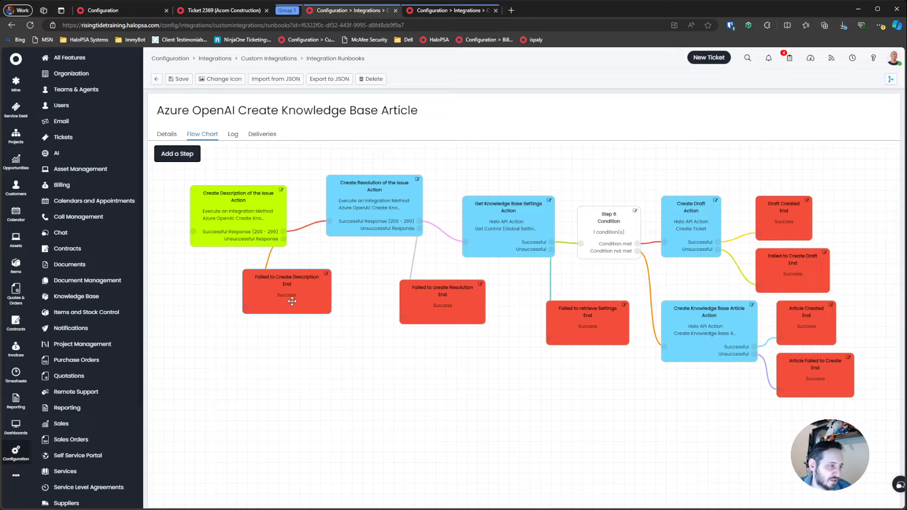
- Open the method used by Create Resolution of the Issue and examine the system prompt and user content in its JSON body
click(417, 181)
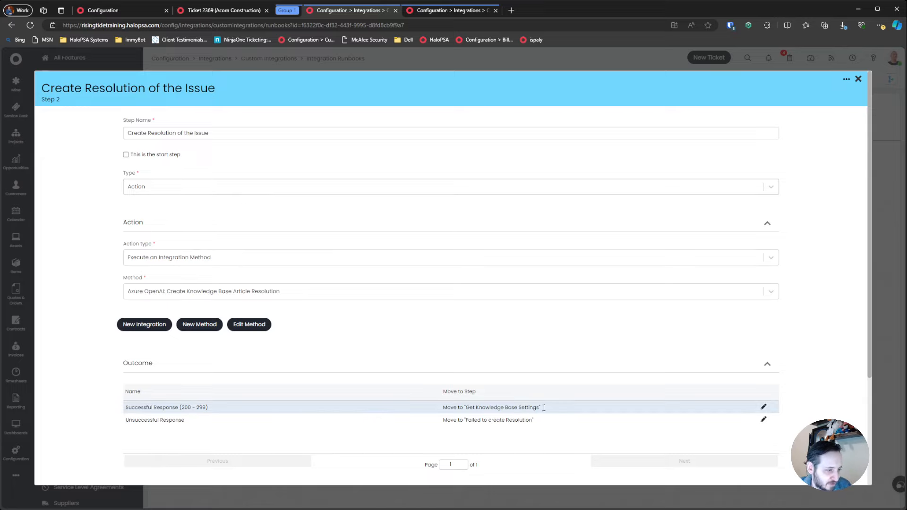
click(249, 324)
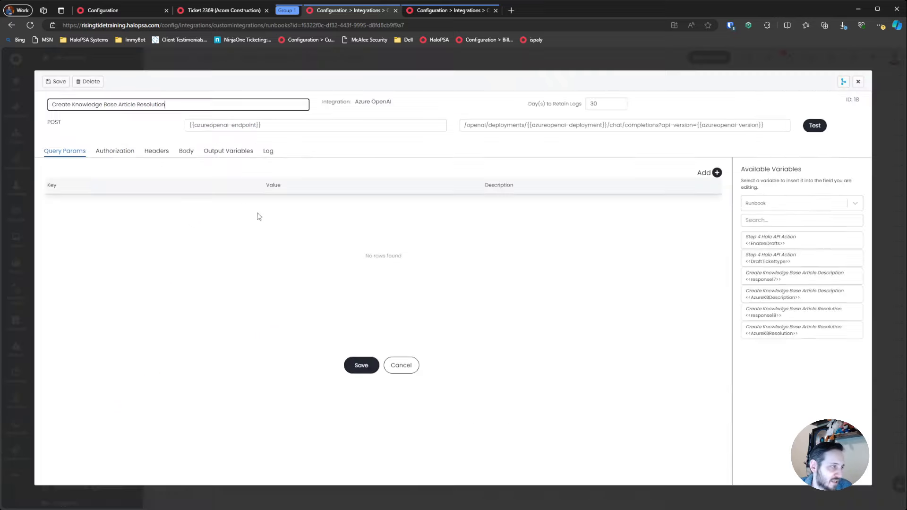
click(187, 152)
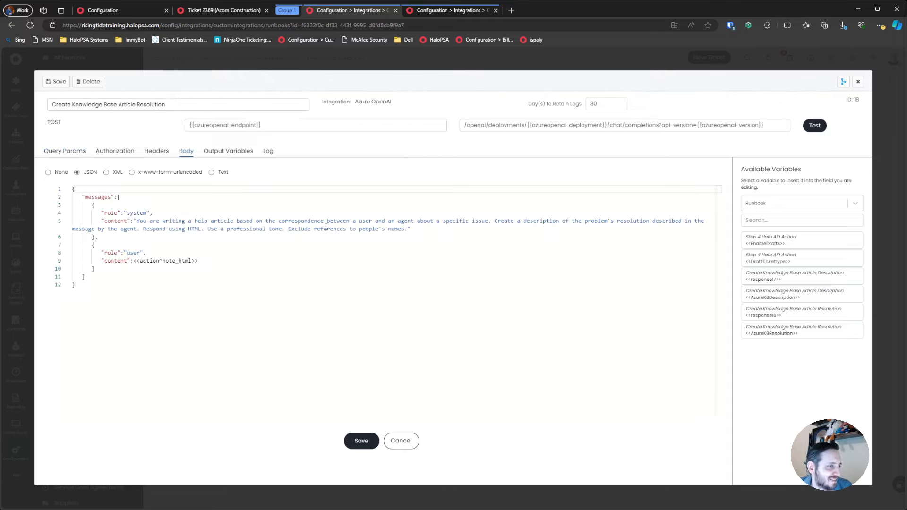
drag(469, 221, 410, 230)
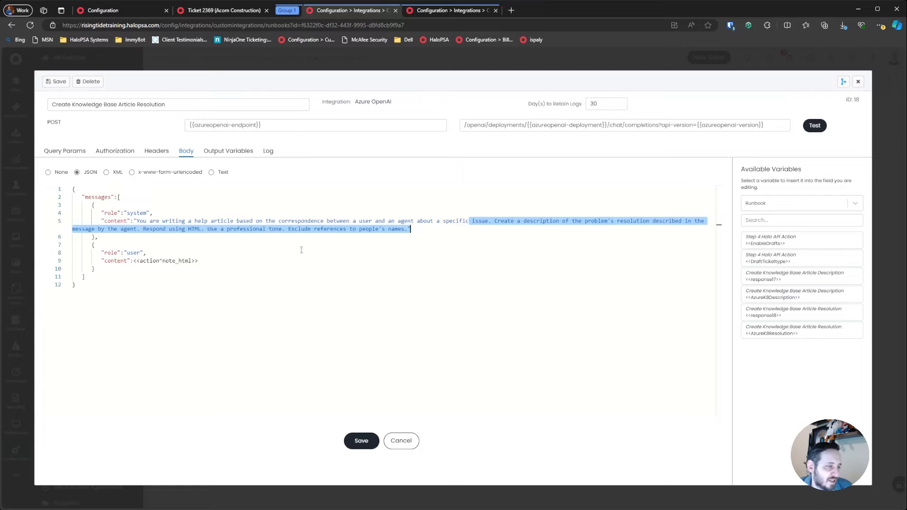
drag(118, 262, 255, 263)
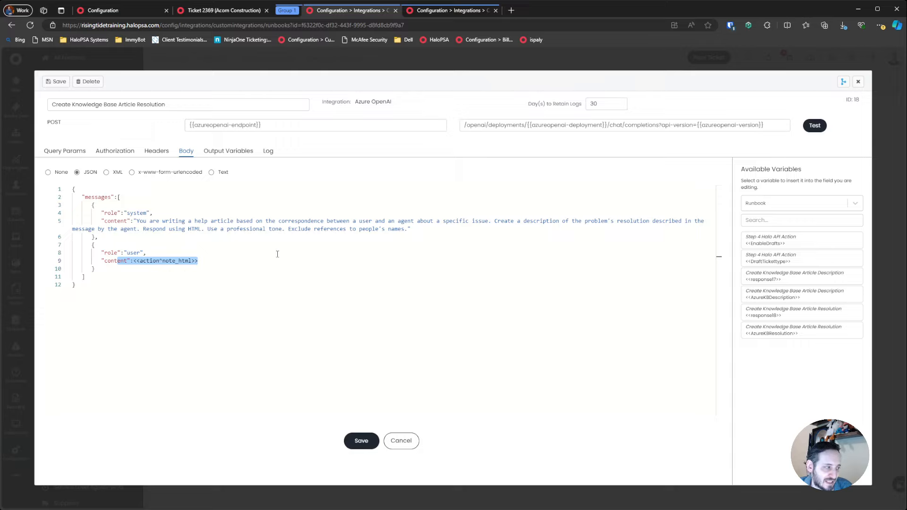
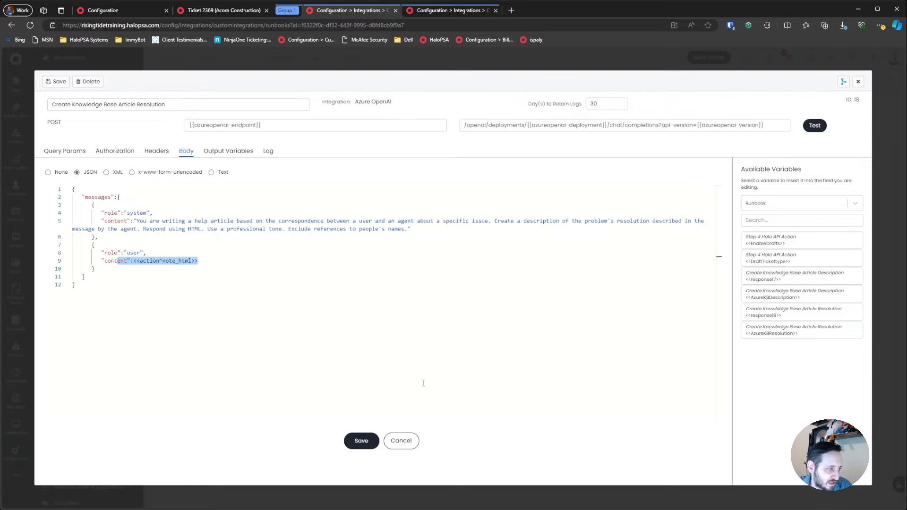
- Leave the resolution method, check the outcomes of Create Resolution of the Issue, and close the step without saving
click(402, 440)
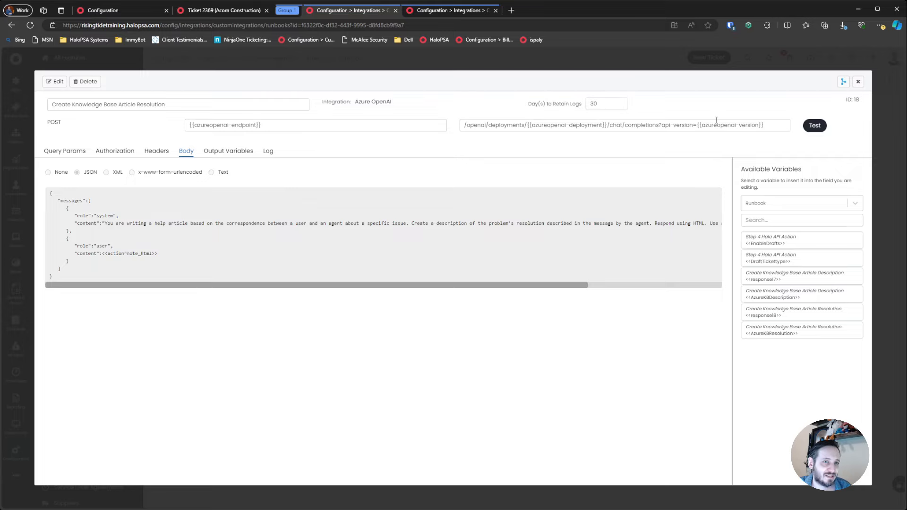
click(858, 81)
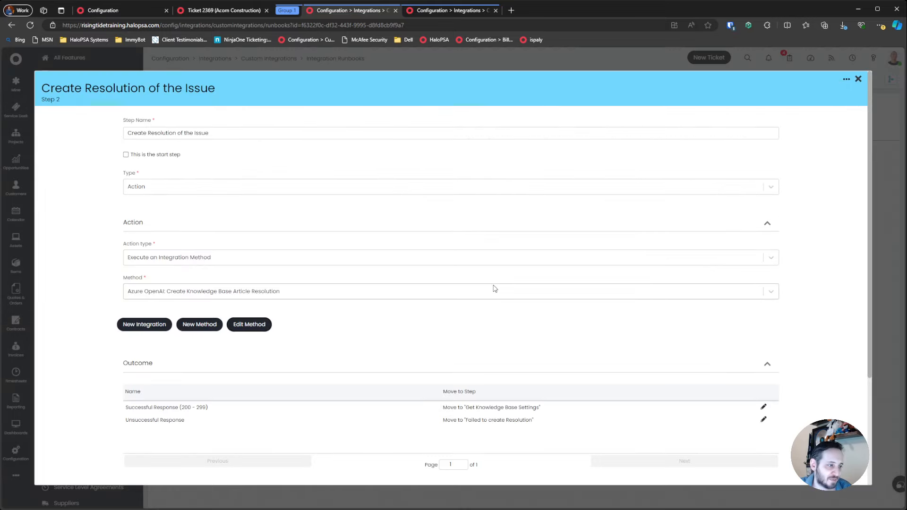
scroll(494, 288, down, 3)
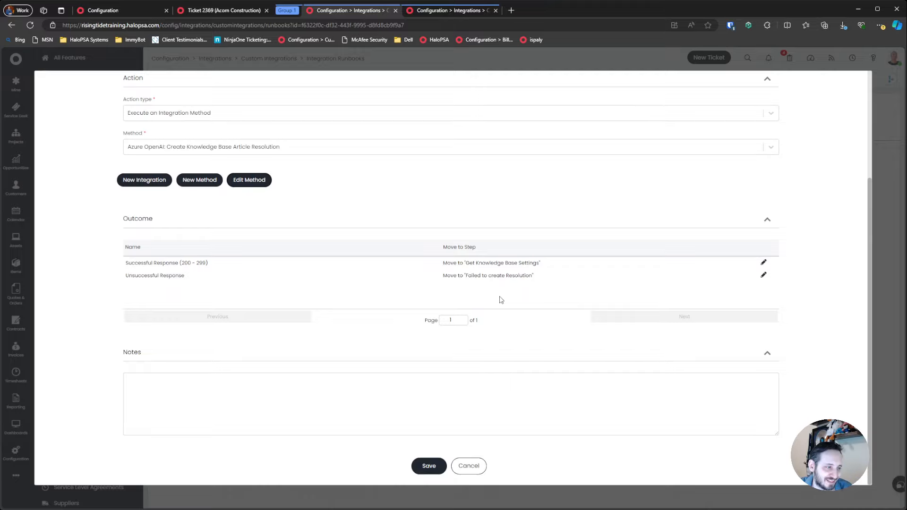
scroll(500, 299, up, 3)
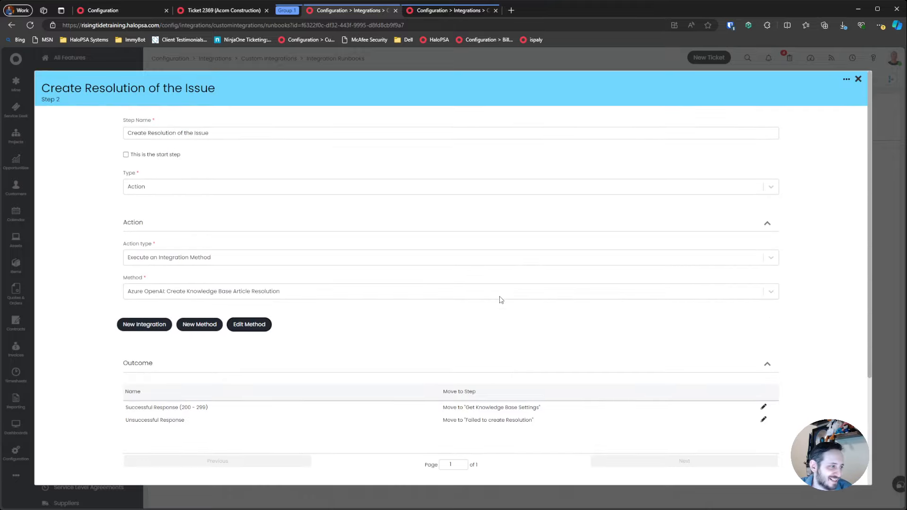
scroll(380, 307, down, 3)
click(469, 466)
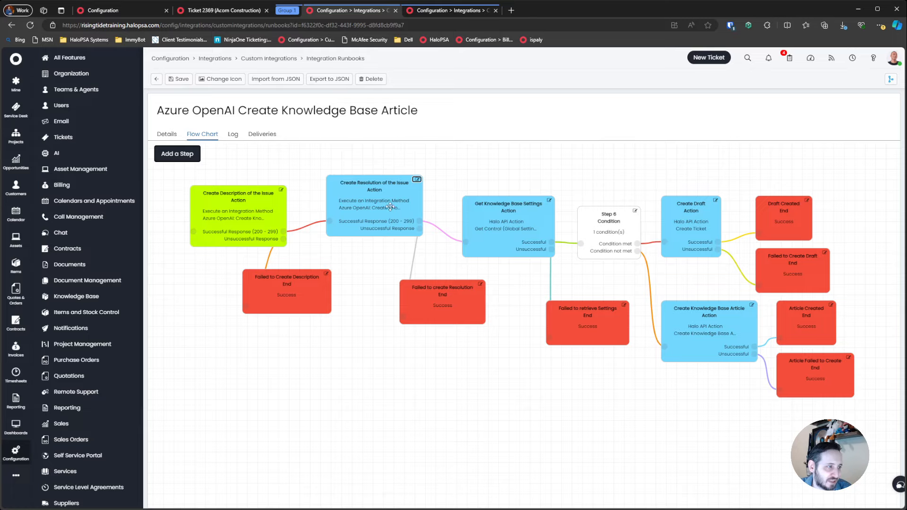
- Examine the output variables and outcomes of the Get Knowledge Base Settings step, and close it without saving
click(550, 206)
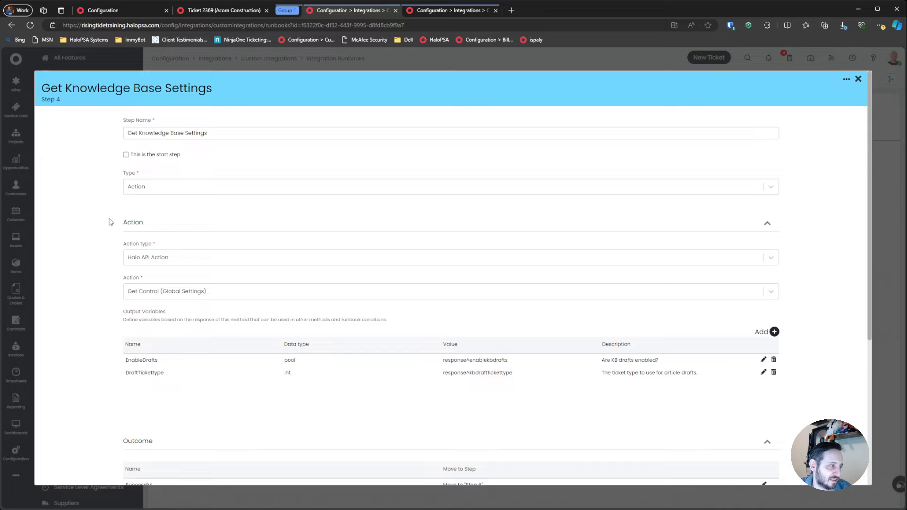
drag(197, 270, 636, 375)
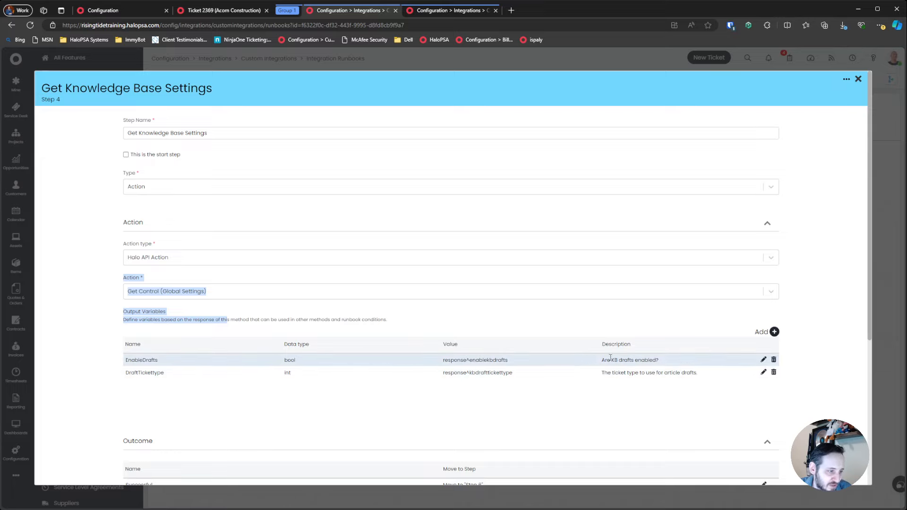
drag(132, 373, 543, 370)
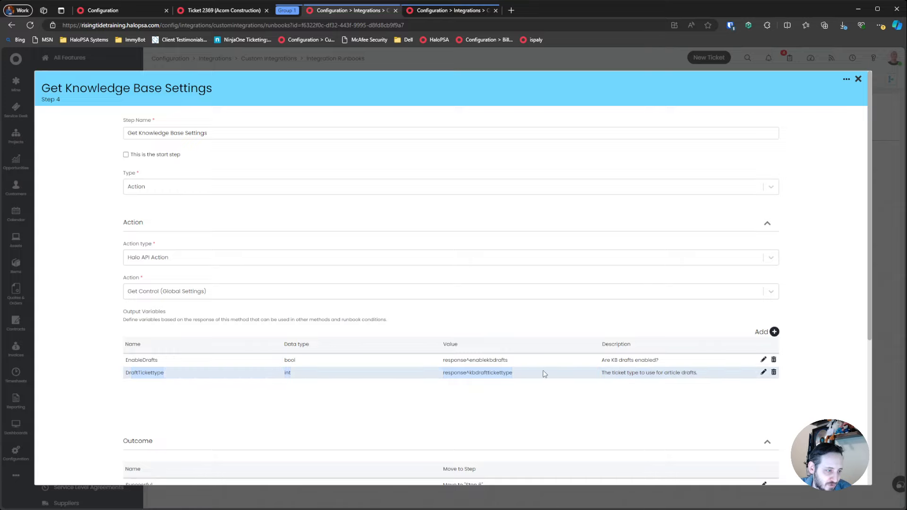
click(543, 370)
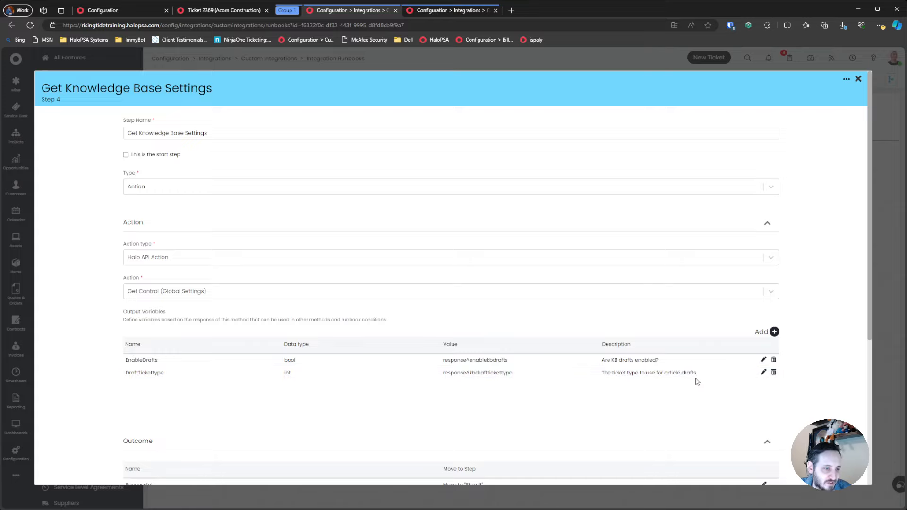
triple_click(622, 373)
scroll(535, 353, down, 3)
scroll(535, 353, down, 1)
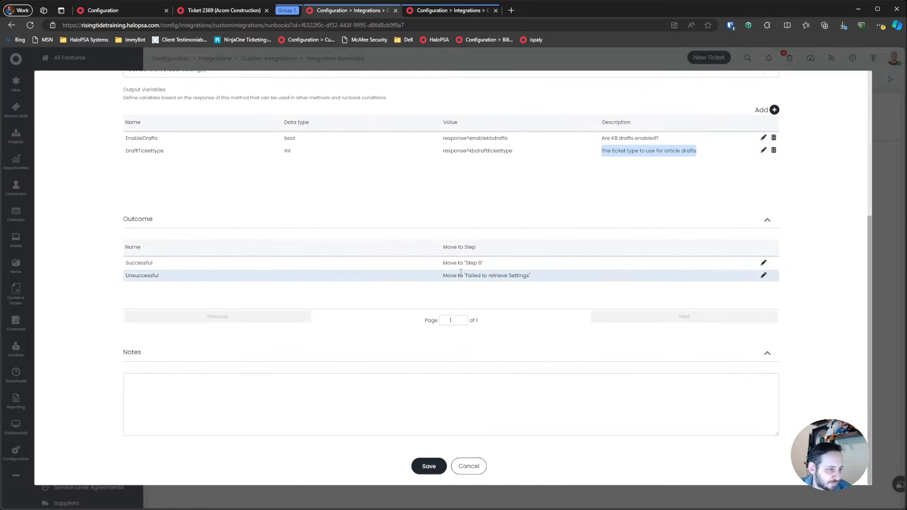
click(469, 467)
- Examine the condition and outcomes of Step 6, and close it without saving
click(635, 211)
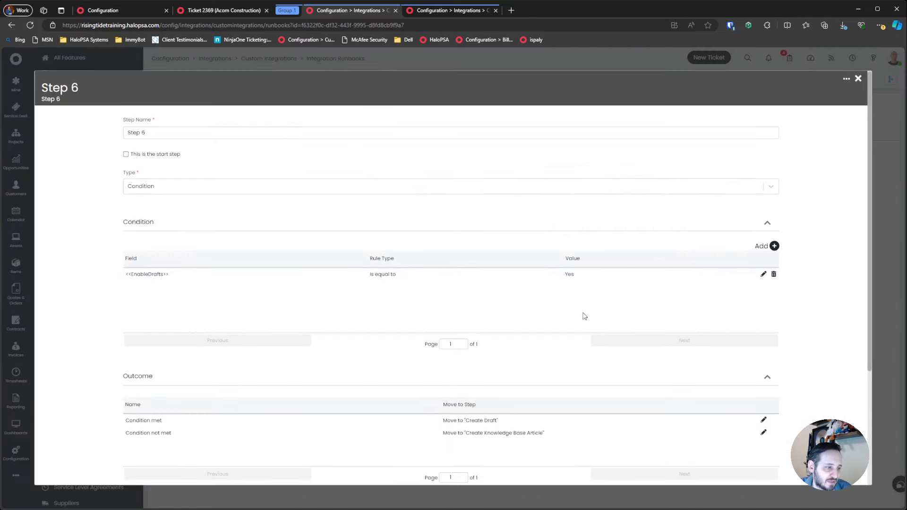
scroll(583, 317, down, 3)
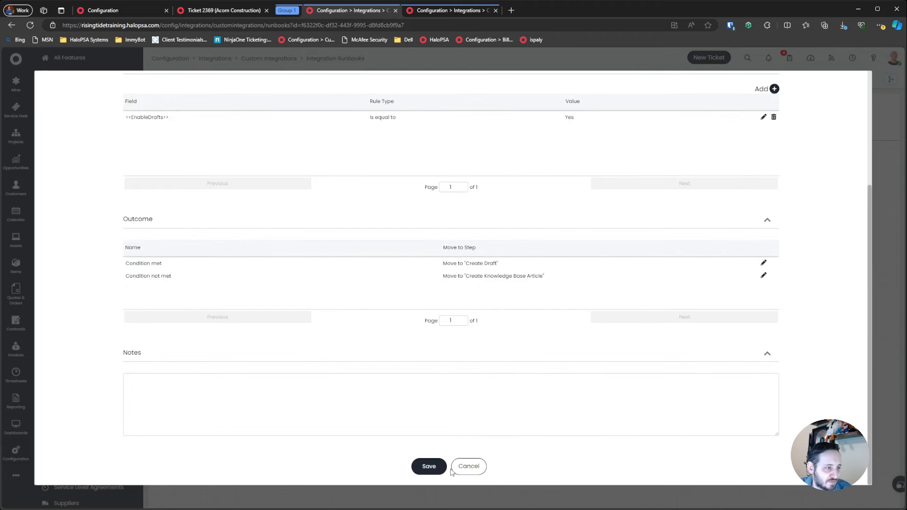
click(464, 461)
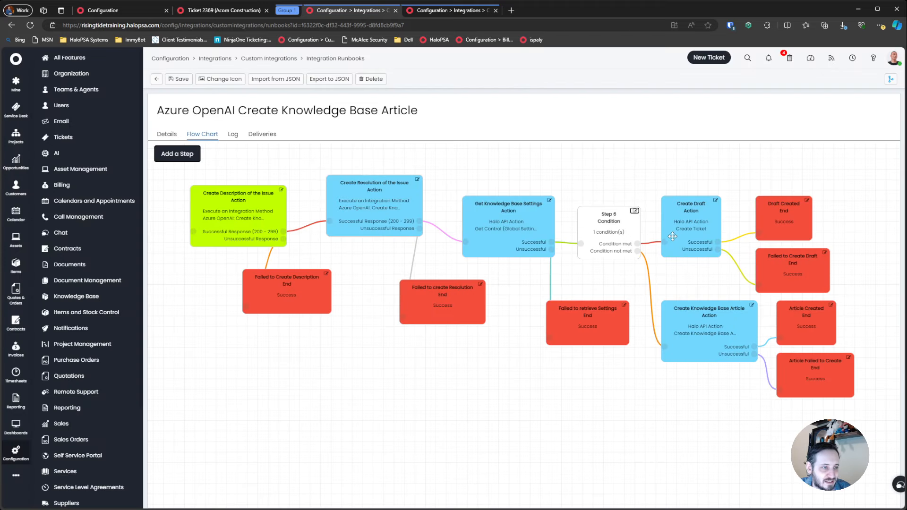
- Open the Create Draft step and examine the summary, details, ticket type and article fields in its JSON body
click(715, 200)
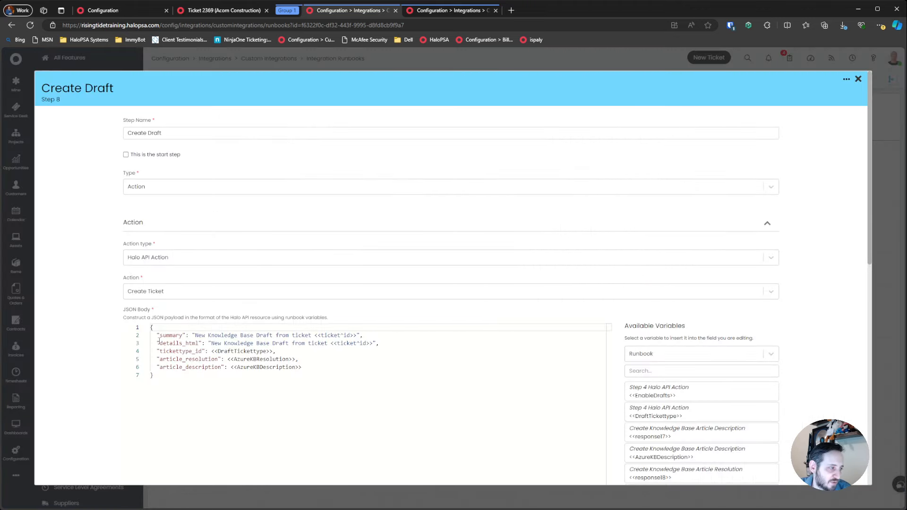
drag(185, 337, 308, 337)
drag(205, 352, 293, 347)
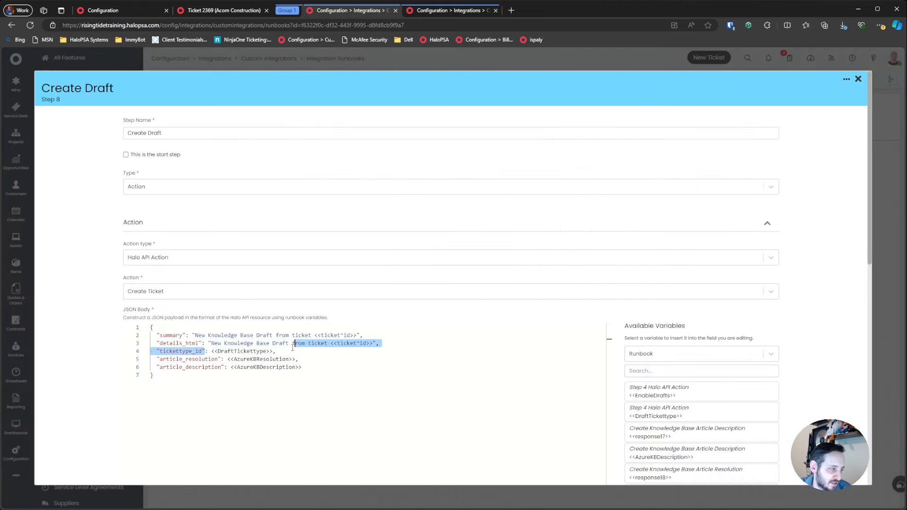
drag(222, 360, 133, 340)
click(305, 360)
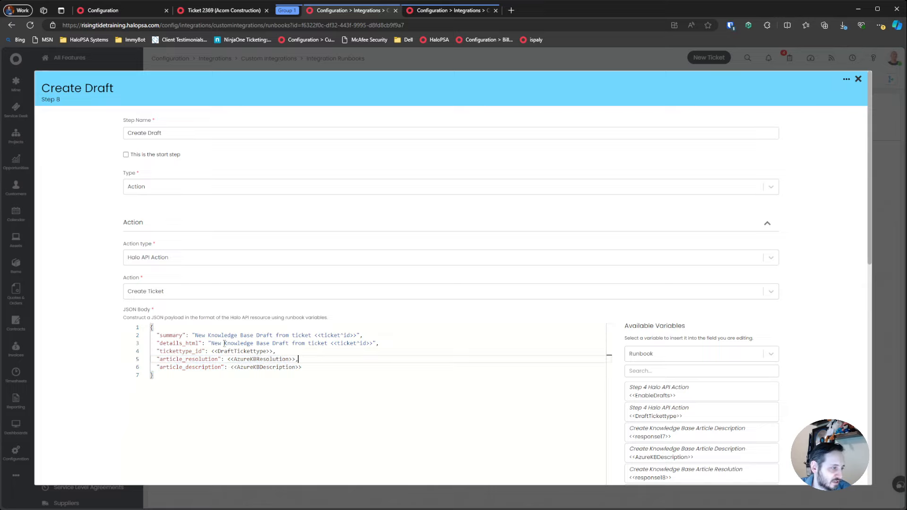
- Examine the JSON body of the Create Draft step, covering summary, details, ticket type and article fields, and close the step
drag(266, 335, 328, 336)
drag(227, 343, 315, 343)
drag(380, 344, 203, 343)
click(327, 354)
drag(309, 368, 127, 329)
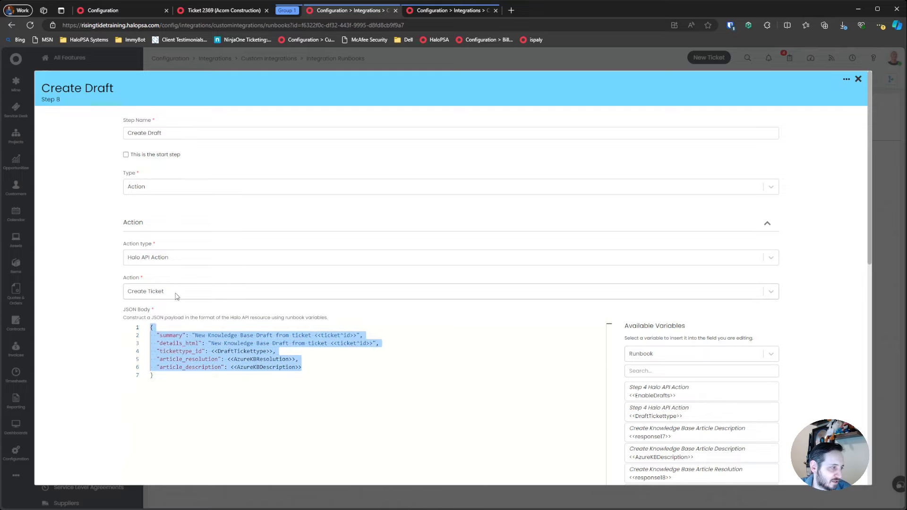
scroll(209, 278, down, 1)
scroll(839, 104, up, 1)
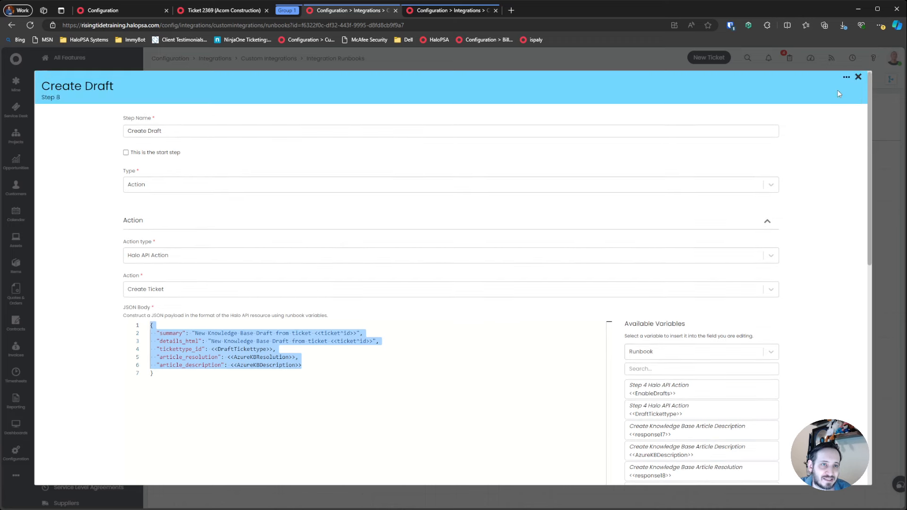
click(857, 82)
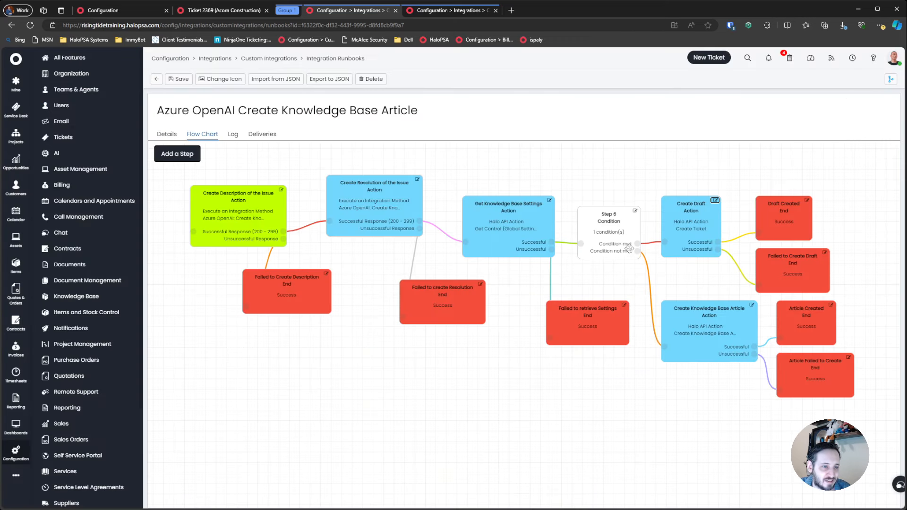
- Examine the JSON body of the Create Knowledge Base Article step in the runbook flow chart and close the step
click(752, 311)
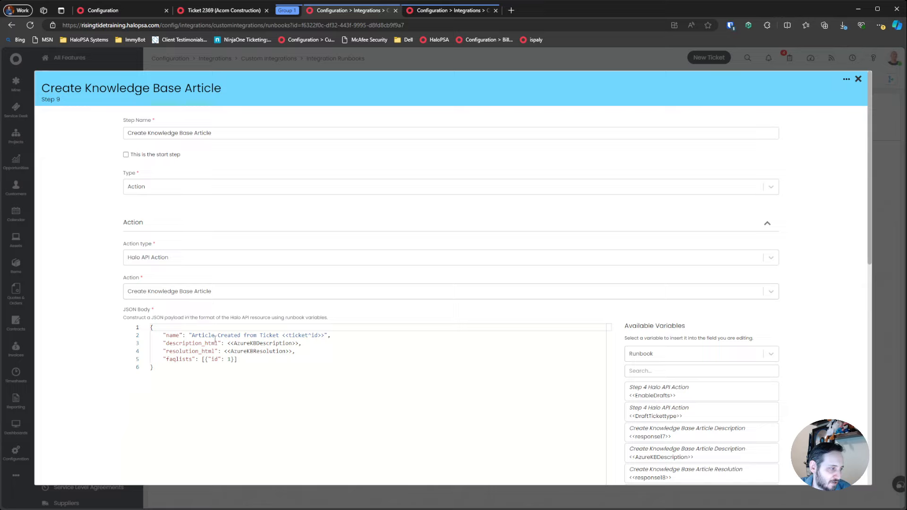
drag(304, 357, 125, 338)
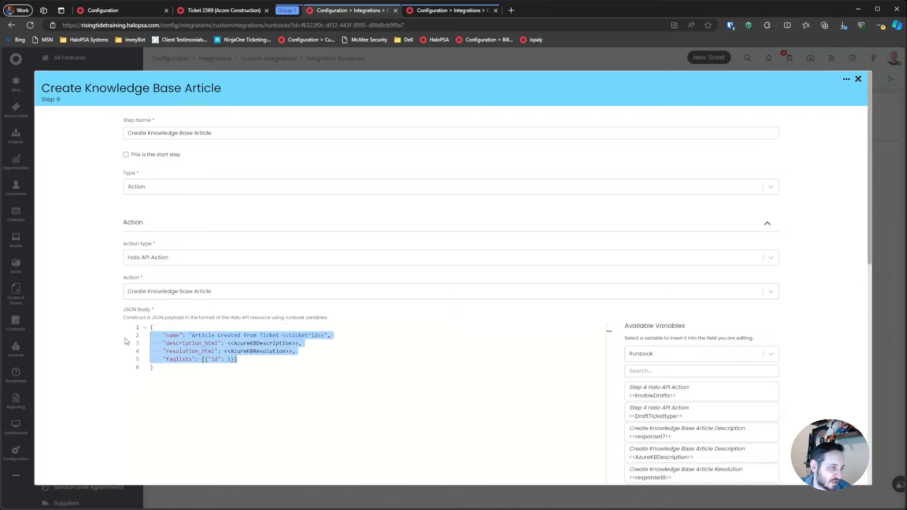
click(348, 366)
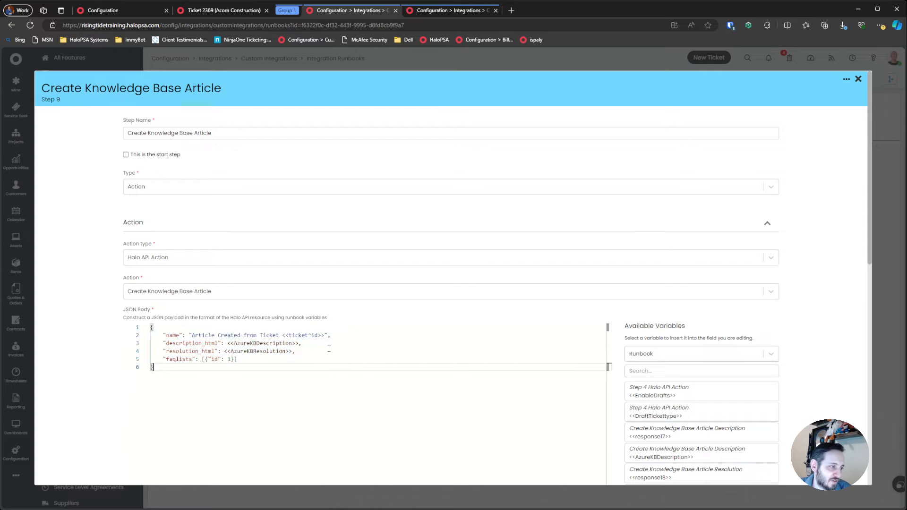
click(857, 79)
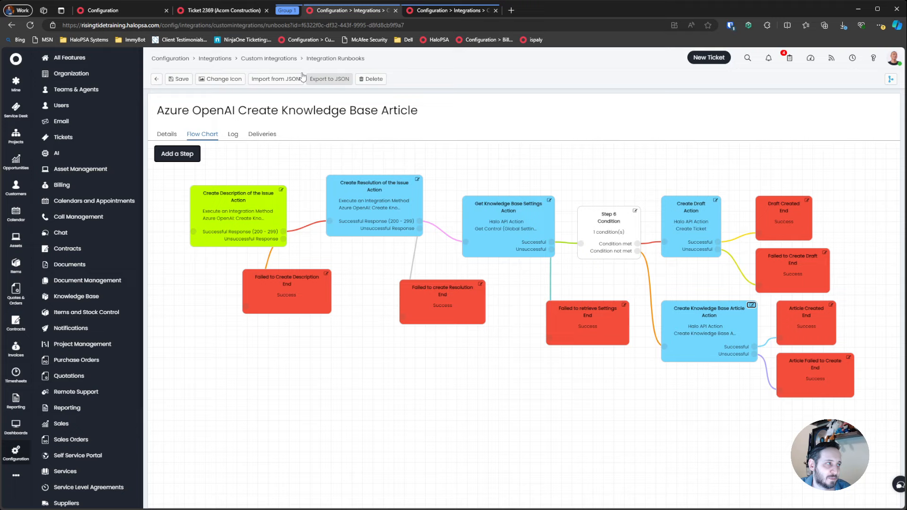
- Open the Knowledge Base configuration in a separate browser tab and examine the article versioning, drafts and review options
click(176, 61)
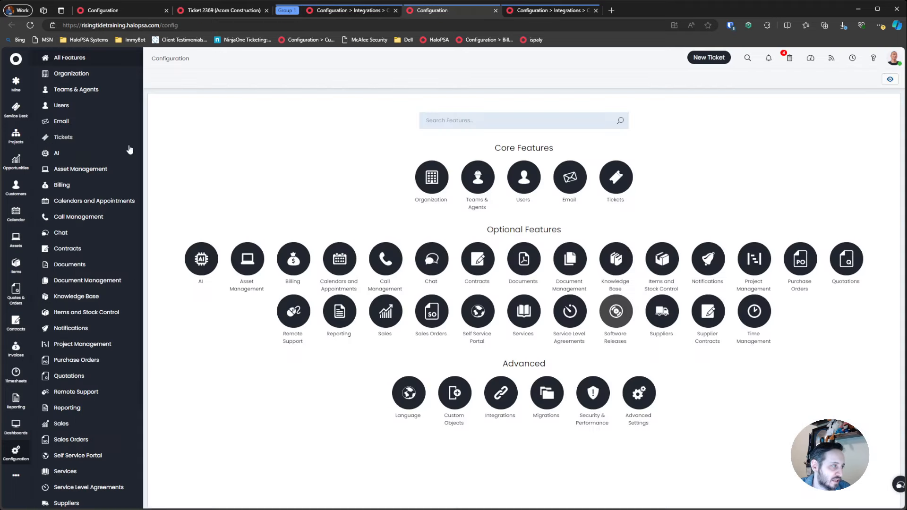
click(80, 297)
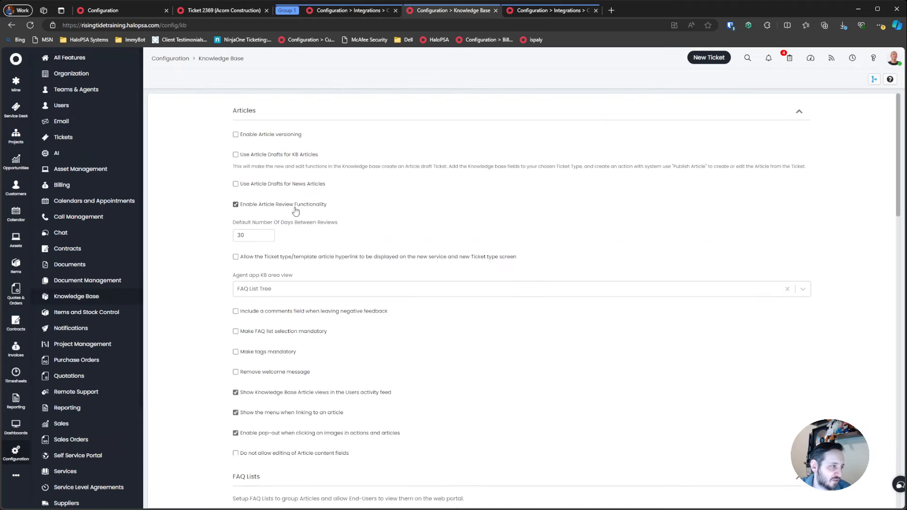
drag(362, 211, 191, 211)
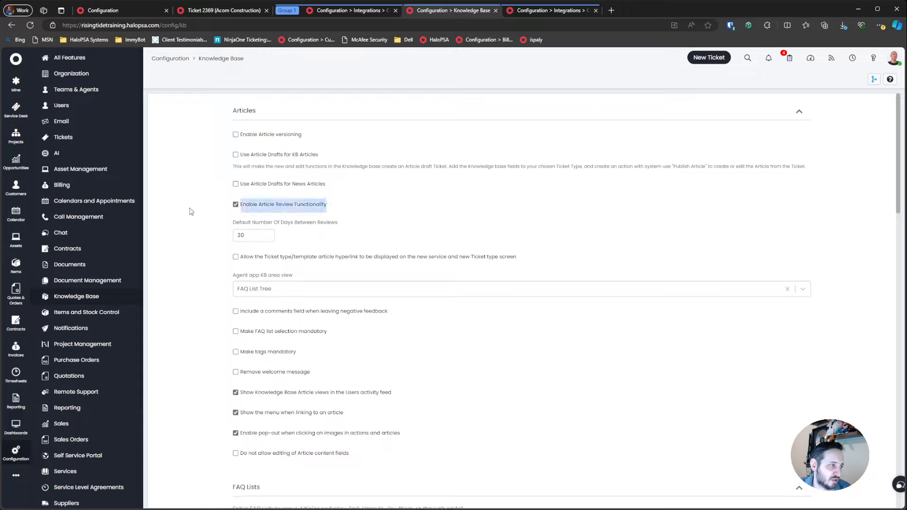
click(376, 208)
drag(377, 193, 189, 188)
click(390, 189)
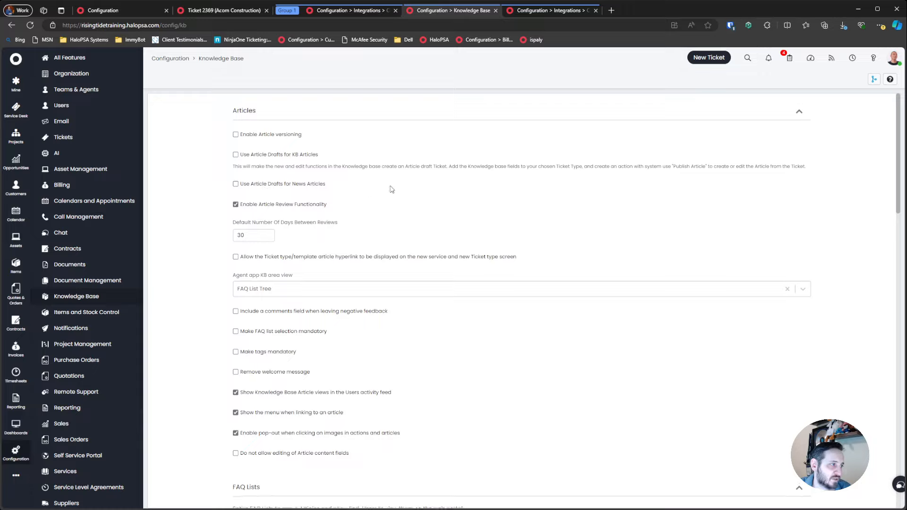
drag(314, 128, 329, 138)
click(334, 139)
drag(303, 160, 196, 157)
click(193, 208)
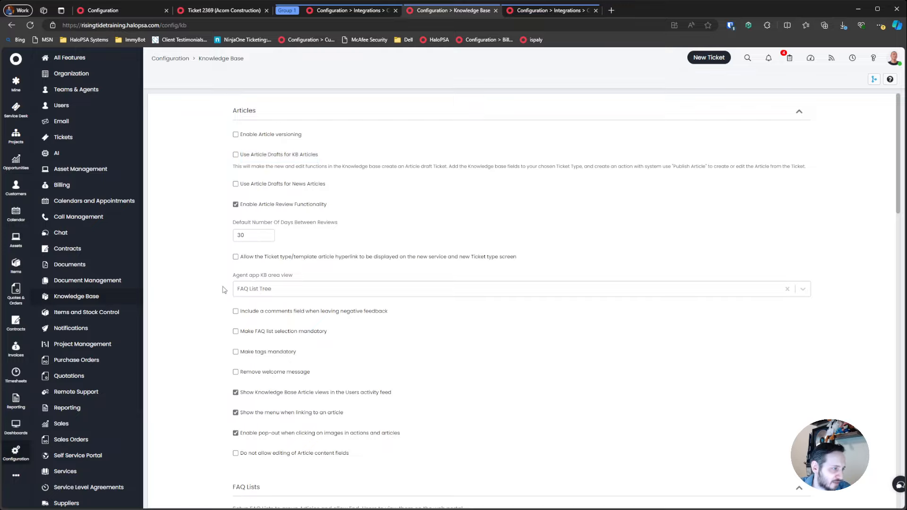
- Examine the remaining Knowledge Base settings, including the FAQ Lists section and the mandatory FAQ list and tags options
drag(227, 283, 202, 285)
click(202, 285)
scroll(212, 265, down, 3)
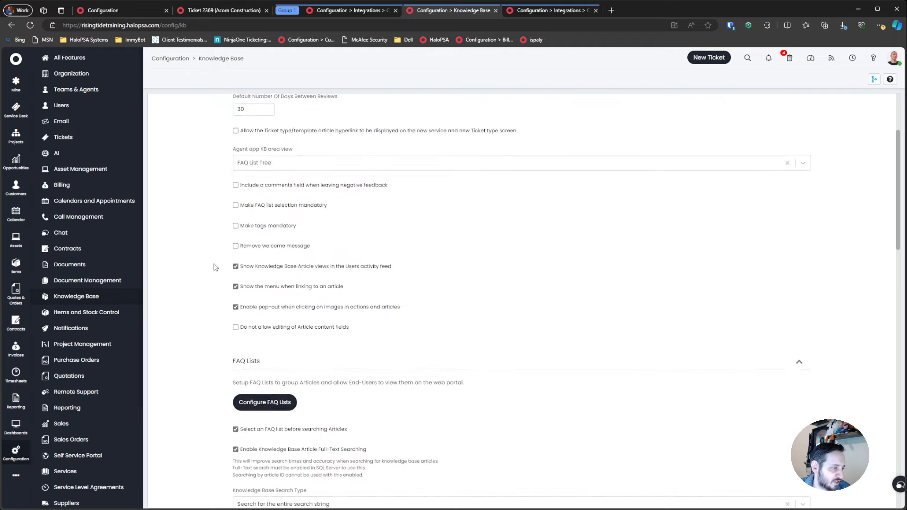
scroll(203, 279, down, 2)
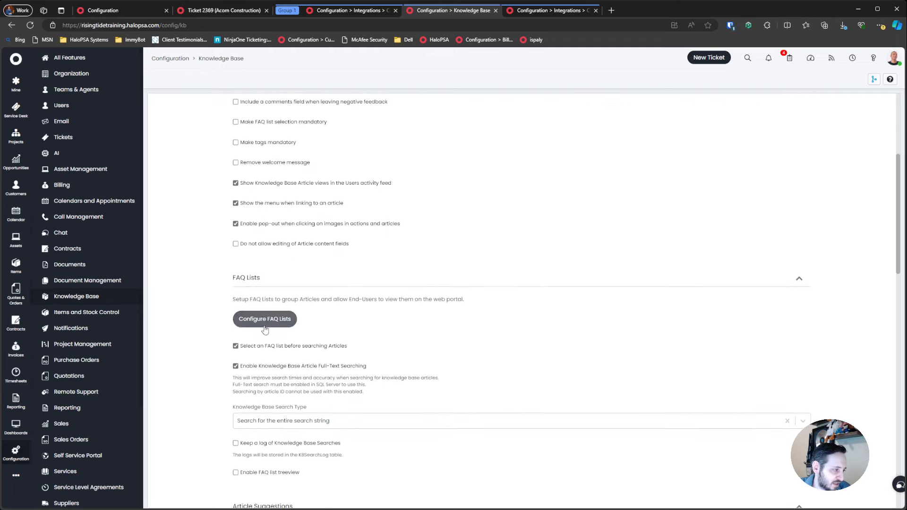
scroll(342, 350, up, 3)
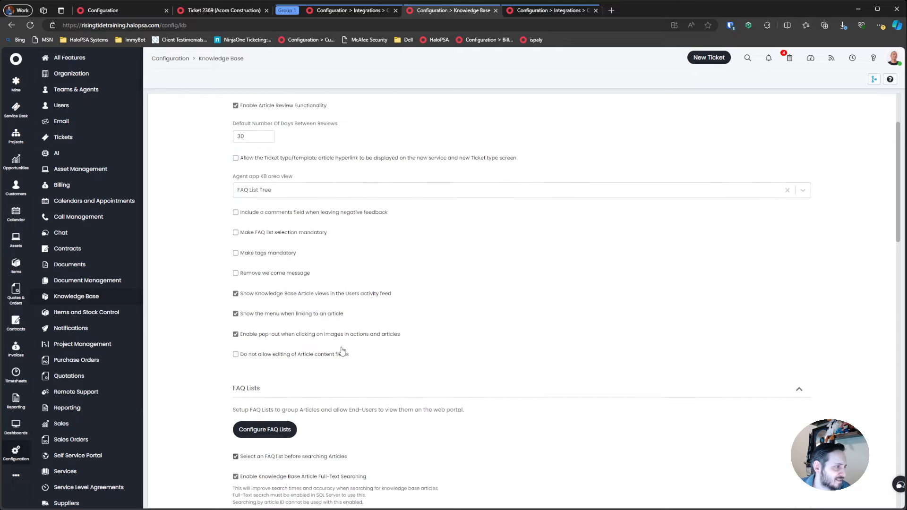
drag(363, 257, 204, 256)
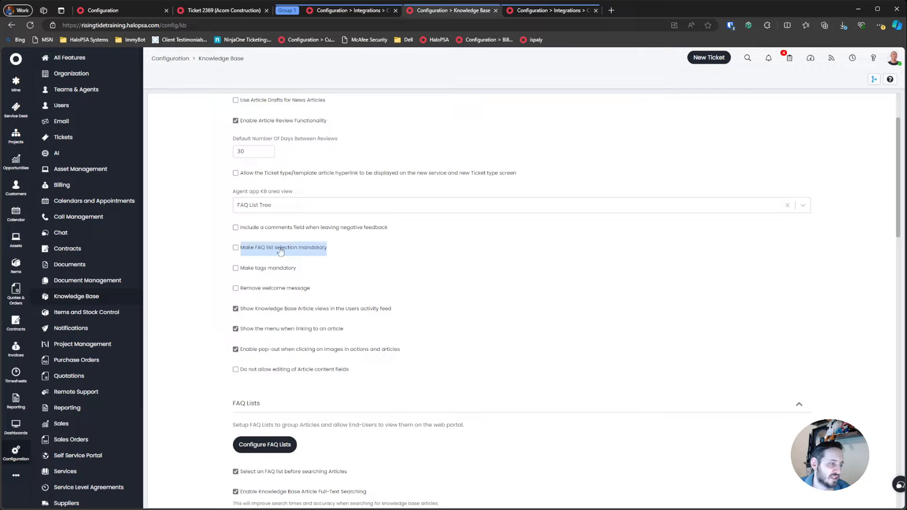
drag(361, 272, 217, 273)
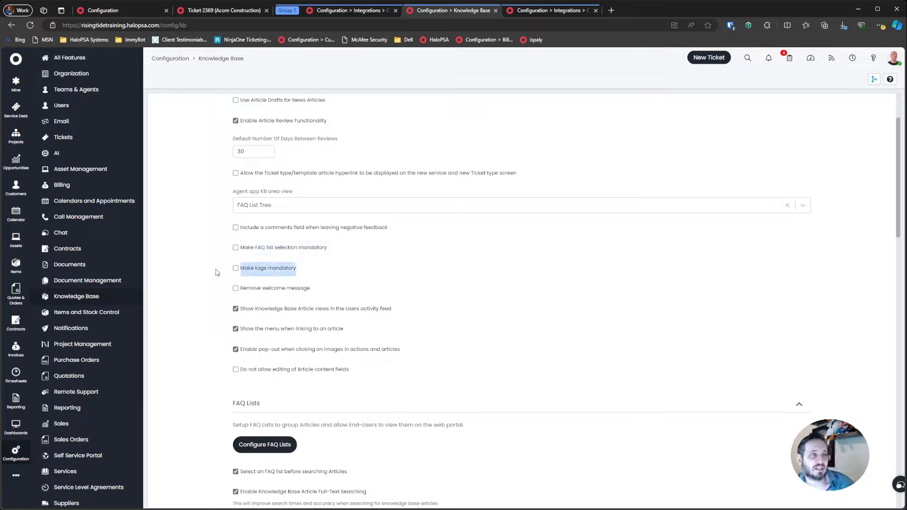
- Return to the Azure OpenAI Create Knowledge Base Article runbook, recheck its Create Knowledge Base Article step, and save the runbook
click(544, 14)
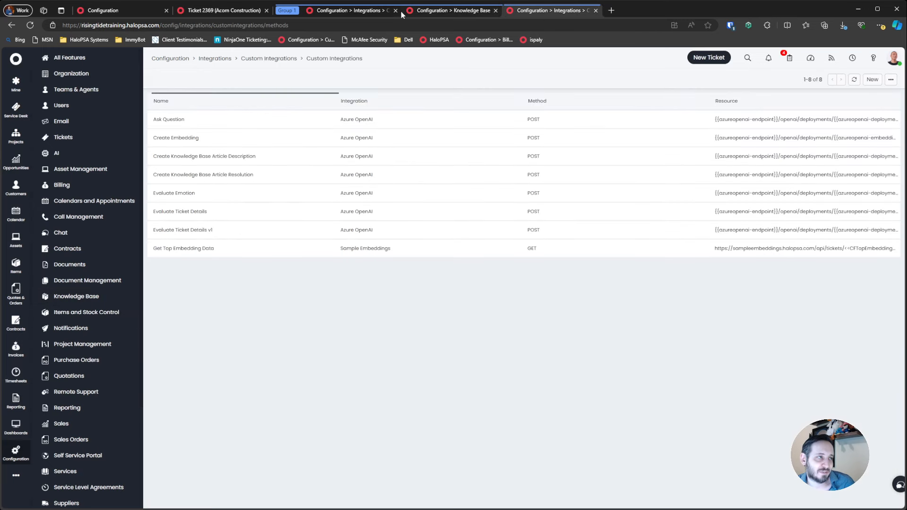
click(322, 12)
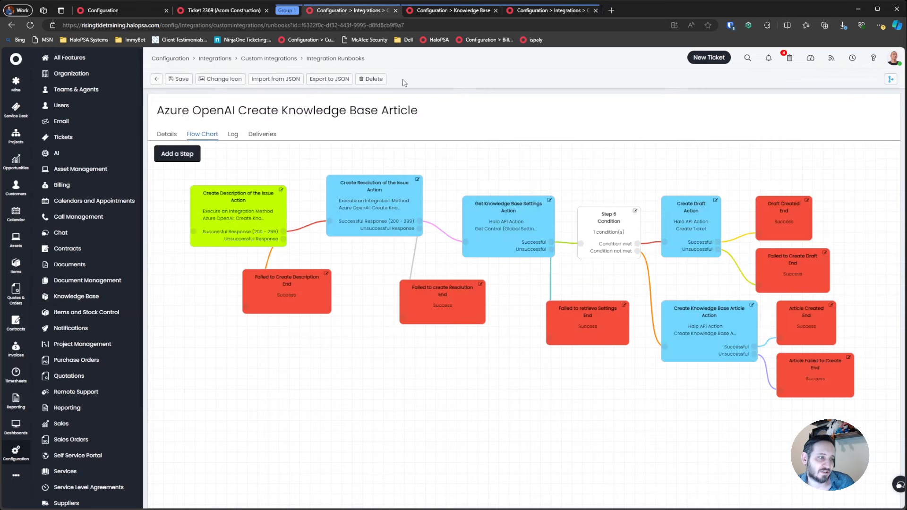
click(751, 305)
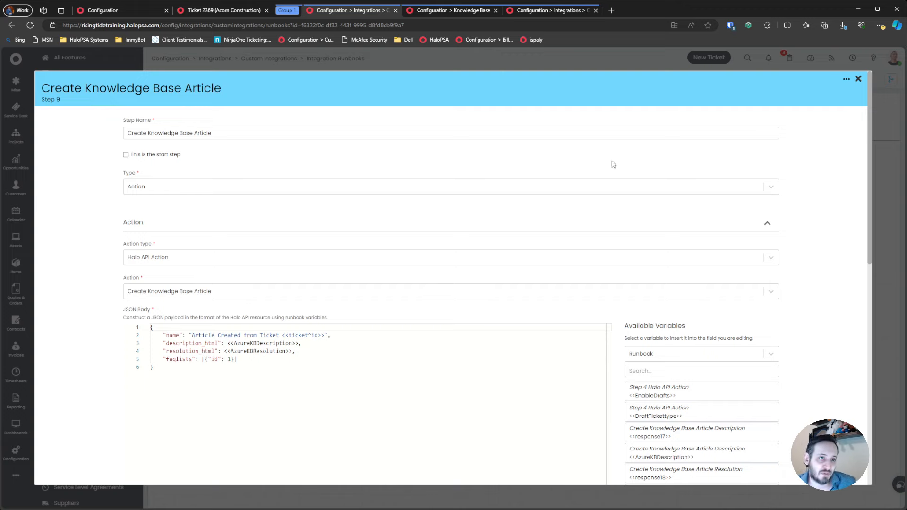
click(858, 80)
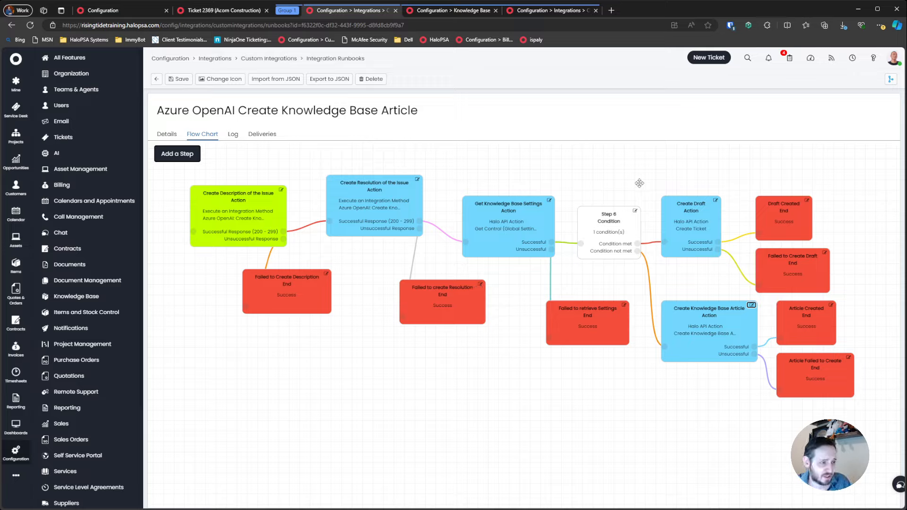
click(182, 79)
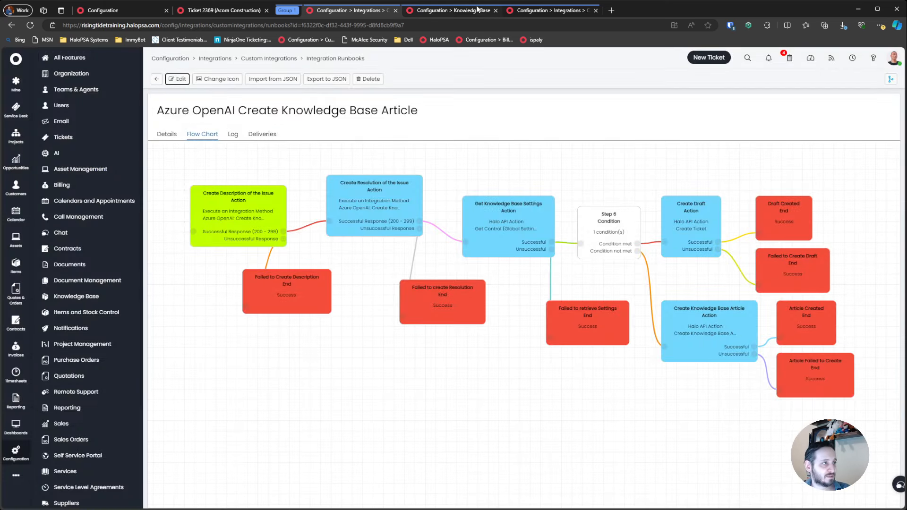
- Open the ticket Custom Fields list in a new configuration tab by searching for "custom", and briefly filter its field names by "ge"
click(173, 59)
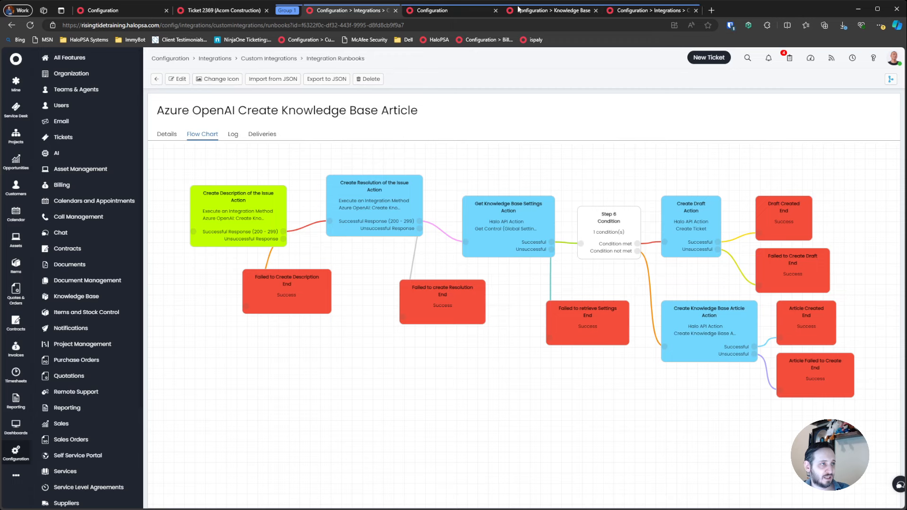
text(custom)
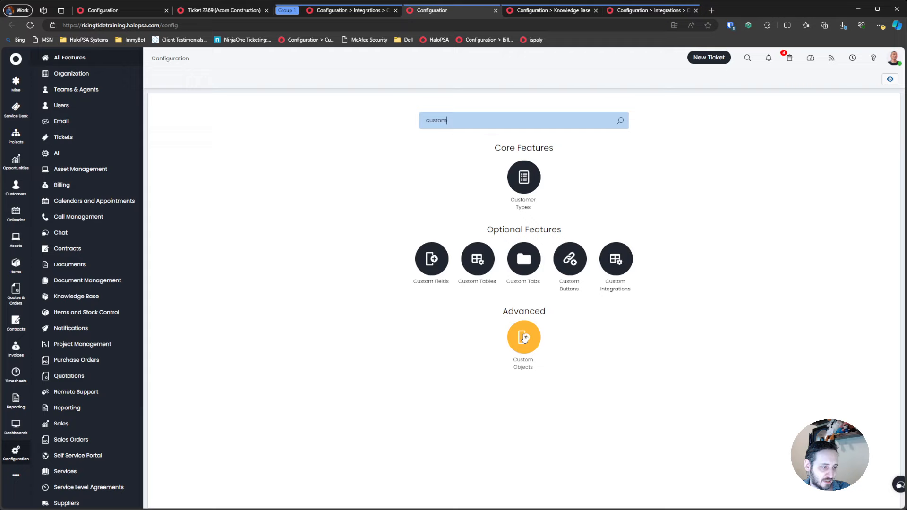
click(523, 337)
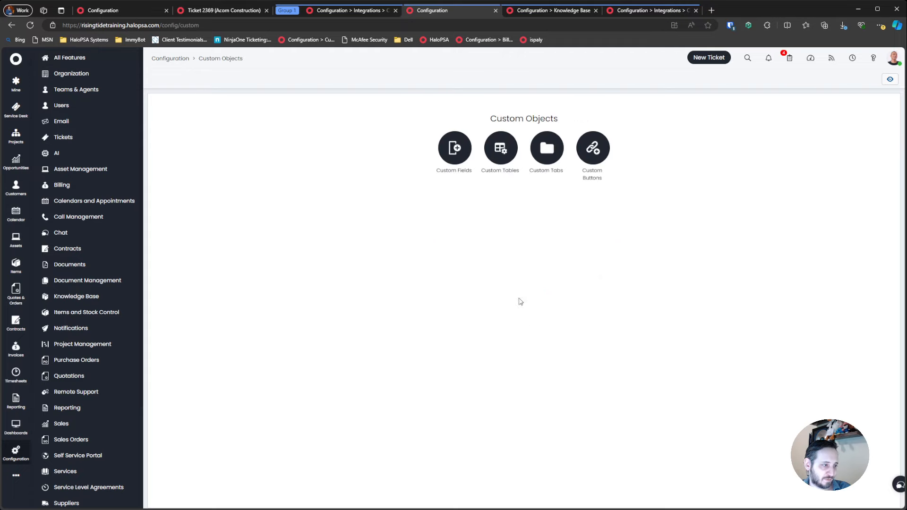
click(452, 150)
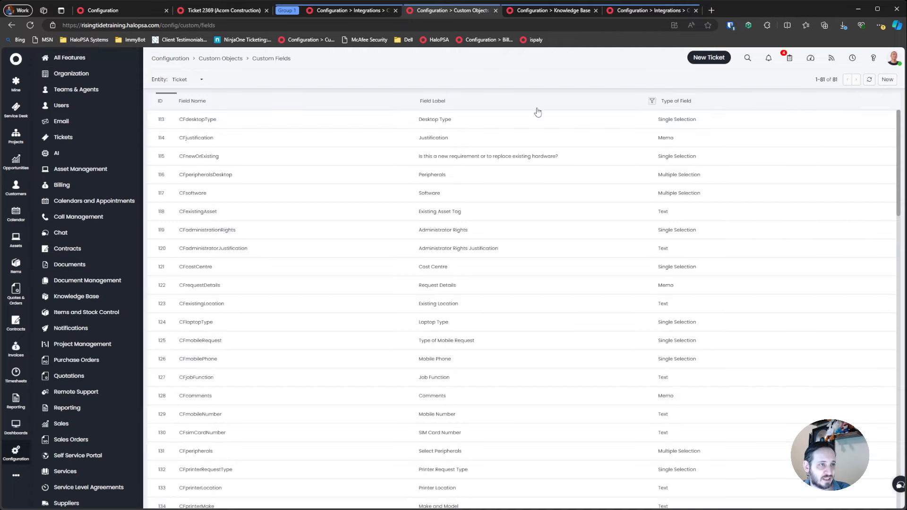
text(know)
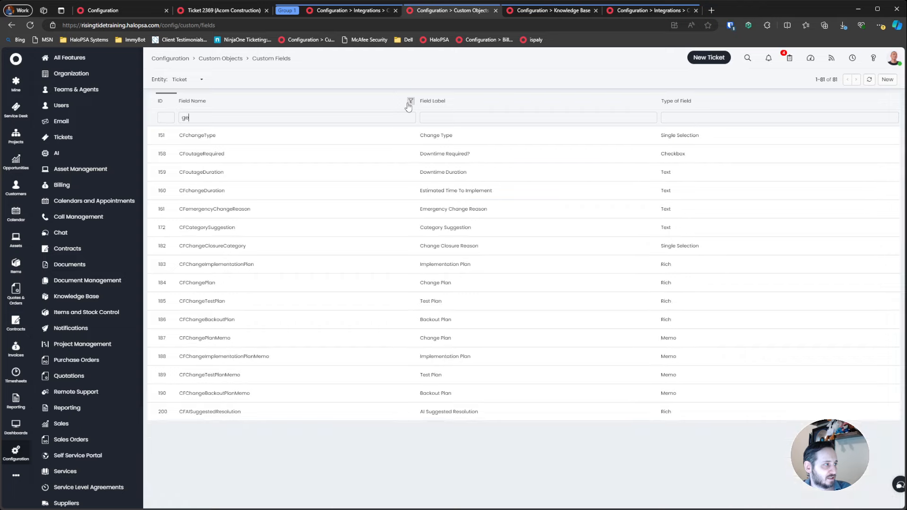
key(BackSpace)
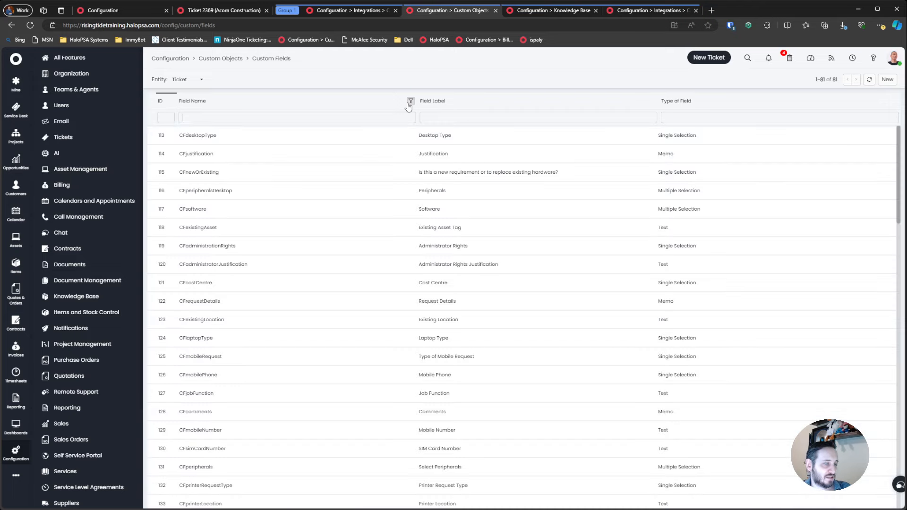
- Start a new ticket custom field with the field name TicketClosedGenerateAIKB
click(886, 80)
text(Ti)
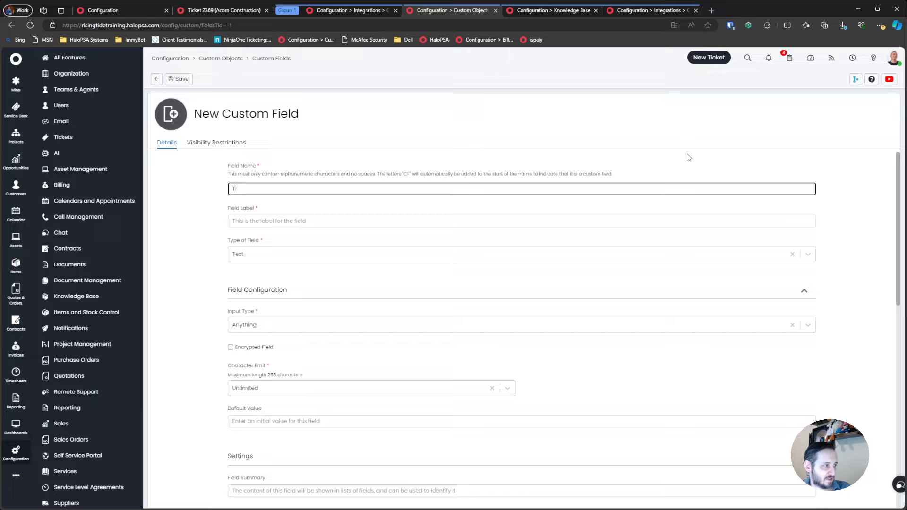
text(cketGenera)
key(BackSpace)
key(BackSpace)
key(BackSpace)
key(BackSpace)
key(BackSpace)
key(BackSpace)
key(BackSpace)
key(BackSpace)
key(BackSpace)
key(BackSpace)
key(BackSpace)
key(BackSpace)
text(TicketClosedGenerateAIKB)
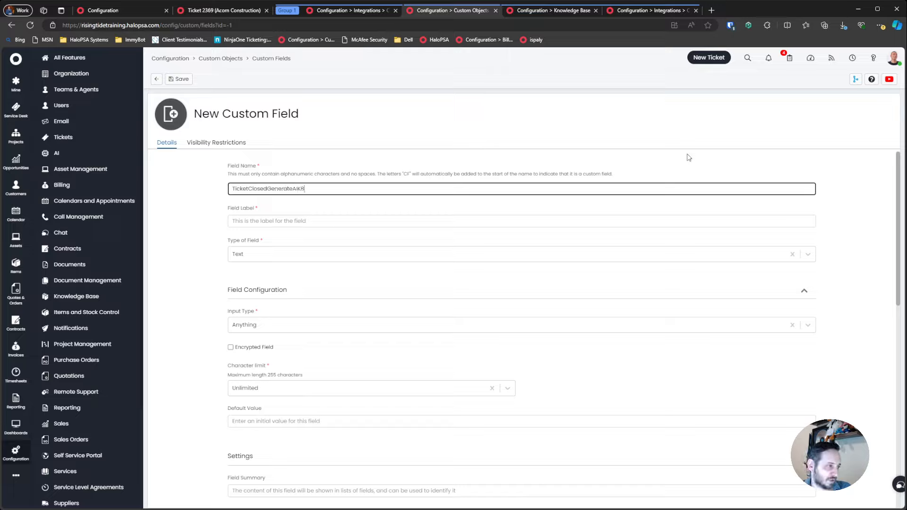
- Label the new custom field "Generate Knowledge Base from AI?" and set its field type to Checkbox
key(Tab)
text(Gener)
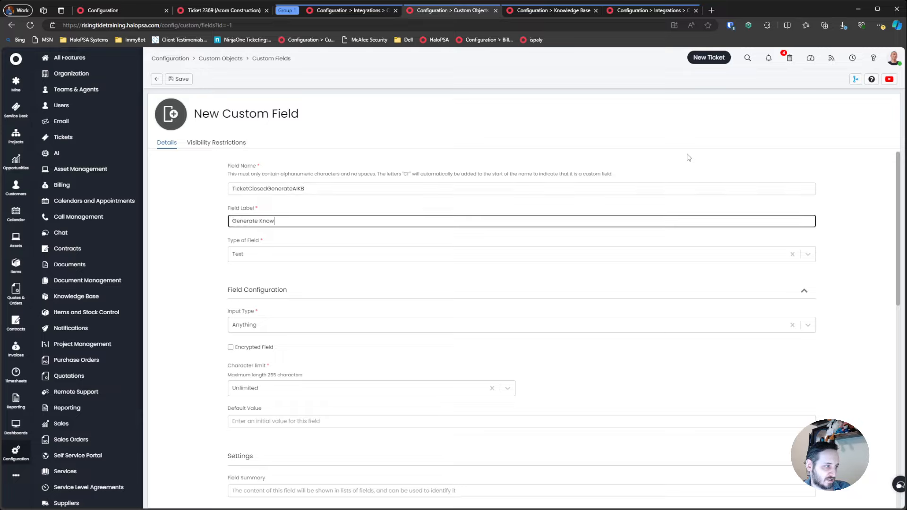
text(ate Knowledge Base from AI?)
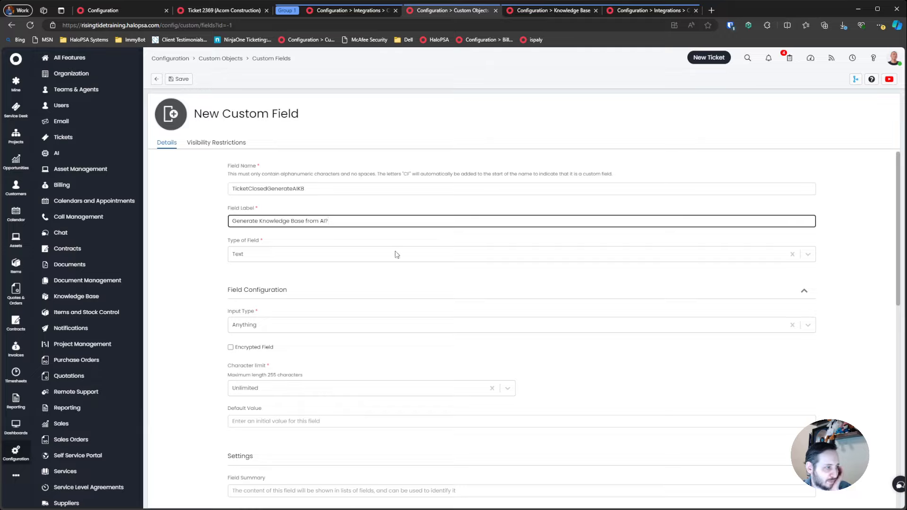
click(339, 256)
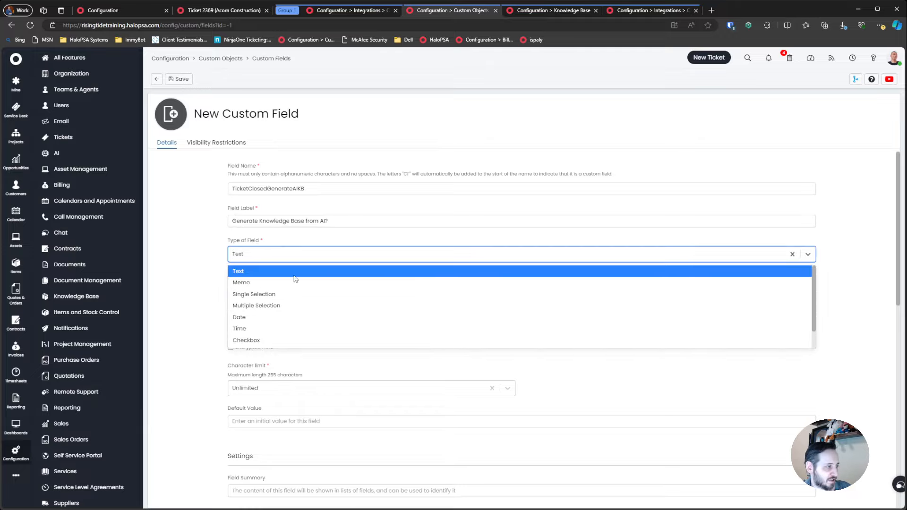
scroll(295, 305, down, 1)
click(291, 319)
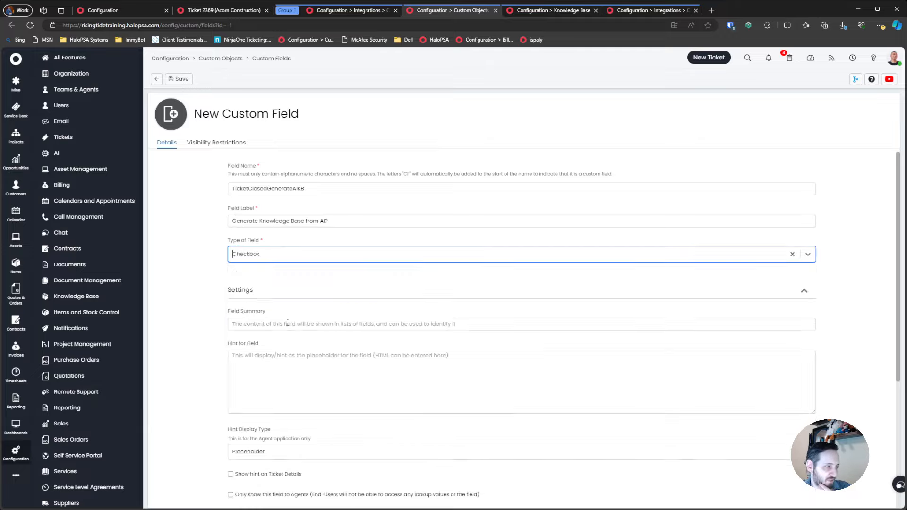
scroll(255, 268, down, 5)
scroll(287, 271, down, 1)
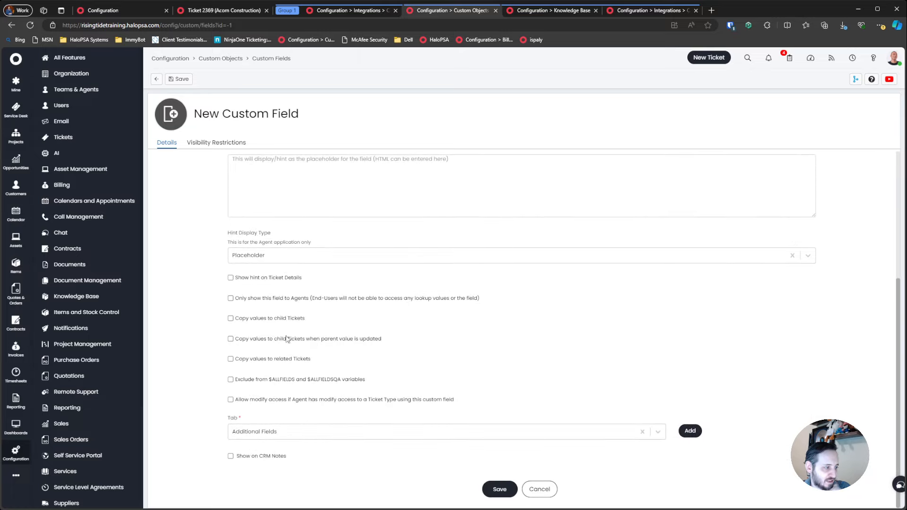
- Save the new checkbox custom field and return to the Azure OpenAI Create Knowledge Base Article runbook
click(496, 486)
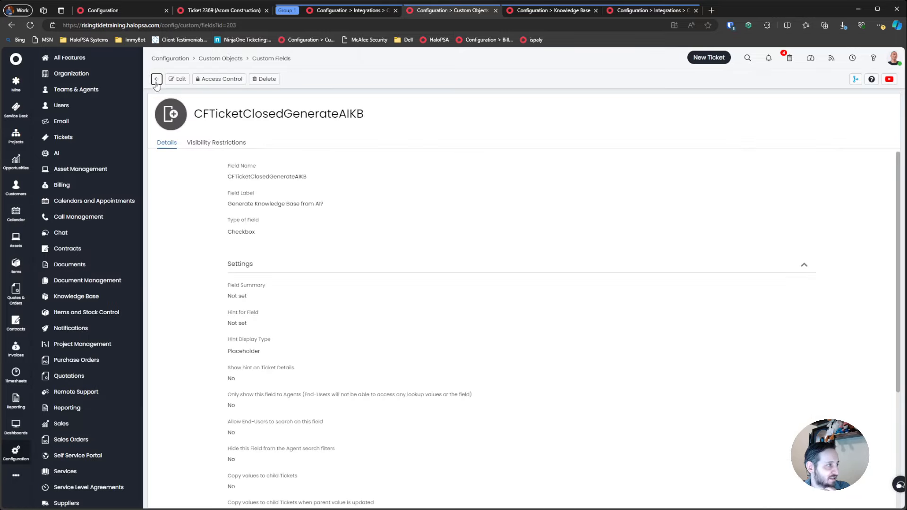
click(157, 80)
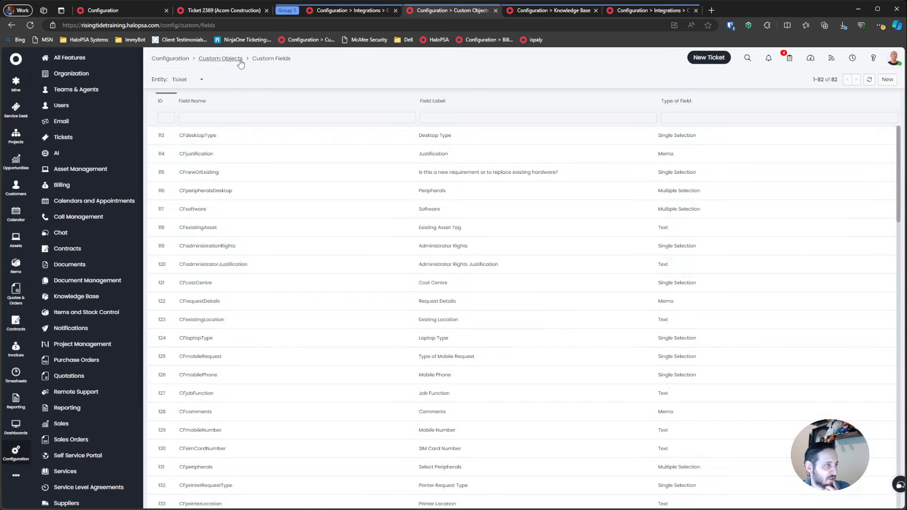
click(539, 10)
click(448, 10)
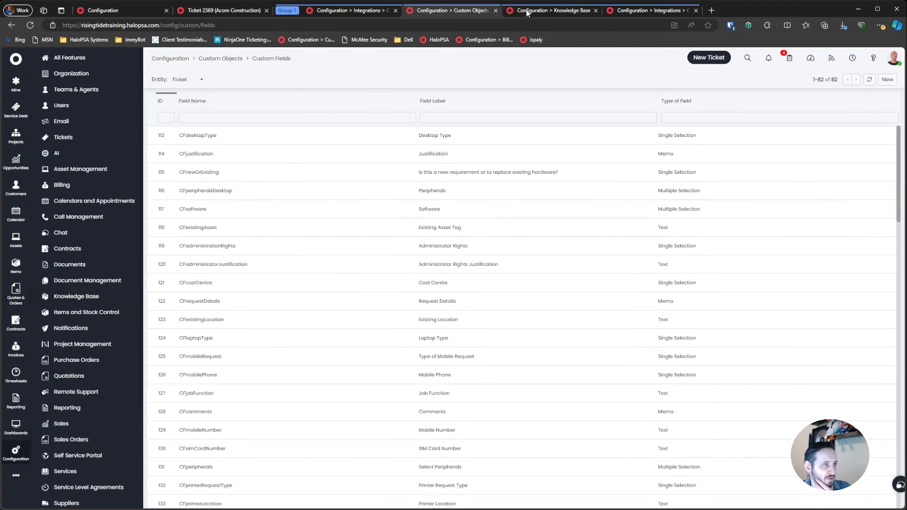
click(641, 11)
click(361, 11)
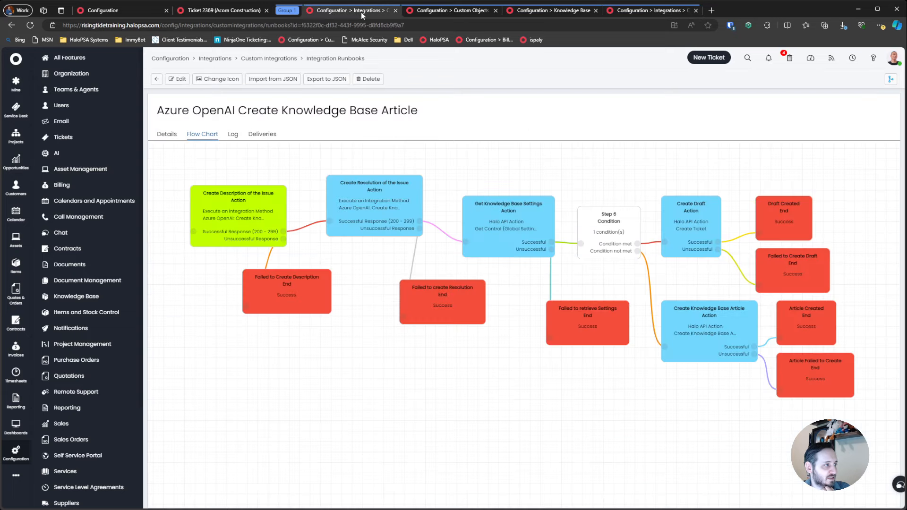
- Edit the runbook's details and start a new trigger event set to Closed
click(166, 134)
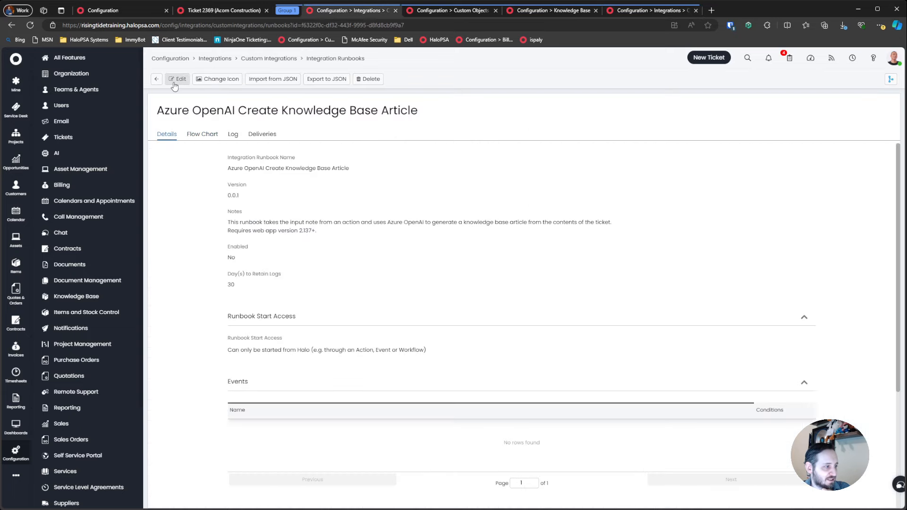
click(178, 78)
scroll(615, 388, down, 3)
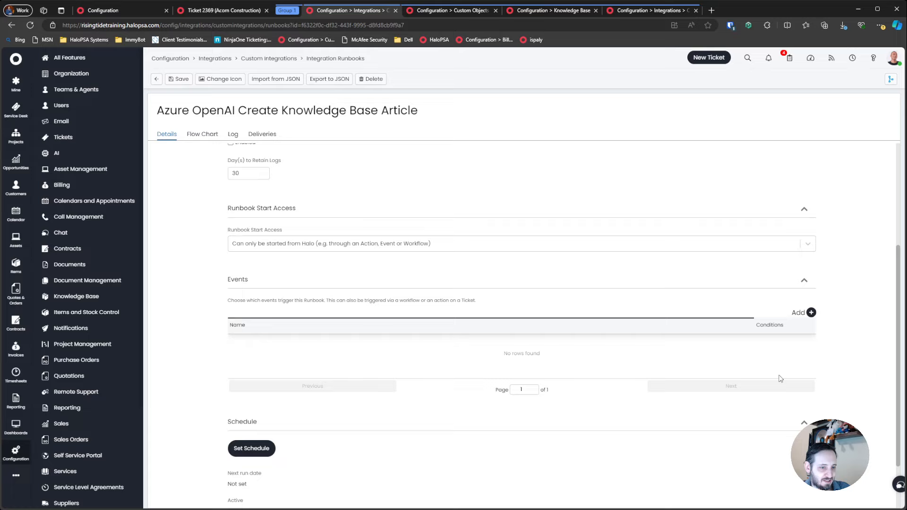
click(807, 313)
click(428, 168)
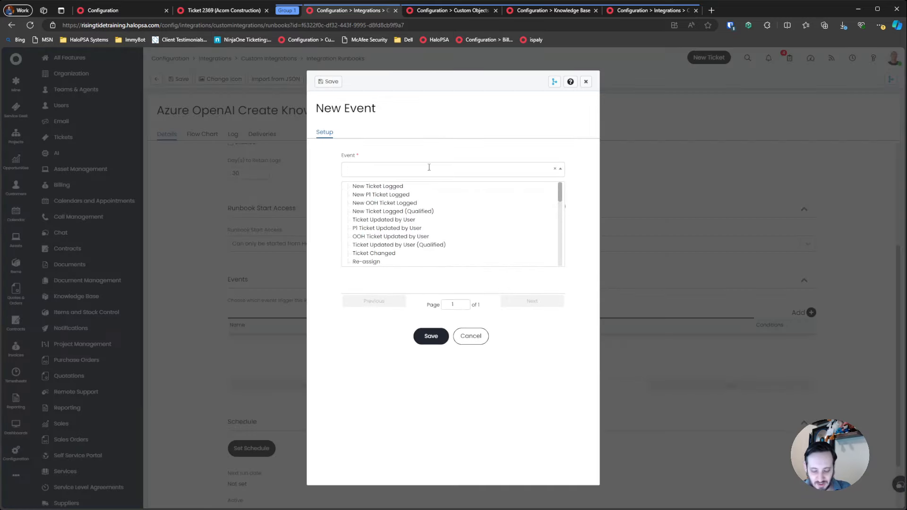
text(closed)
click(375, 185)
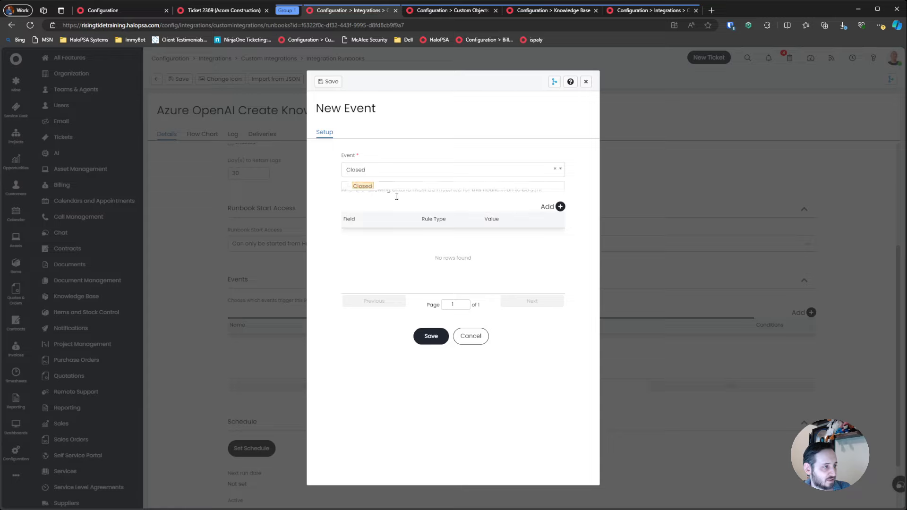
- Add the criterion Generate Knowledge Base from AI? is equal to Yes to the Closed event, and save the event and the runbook
click(559, 206)
click(431, 240)
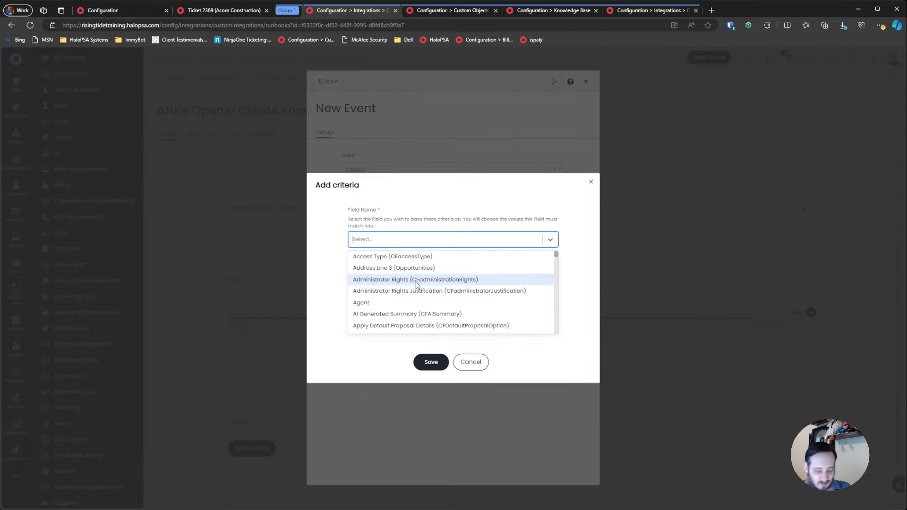
text(genera)
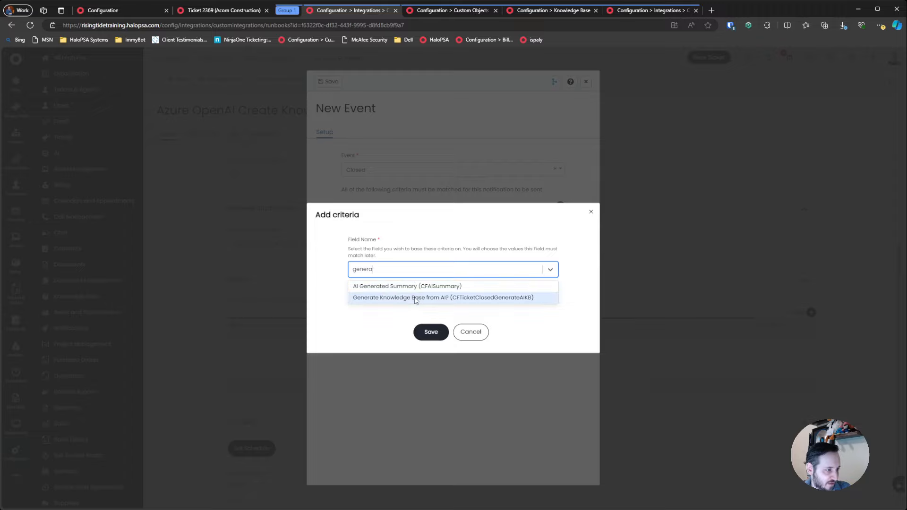
click(425, 297)
click(430, 318)
click(376, 262)
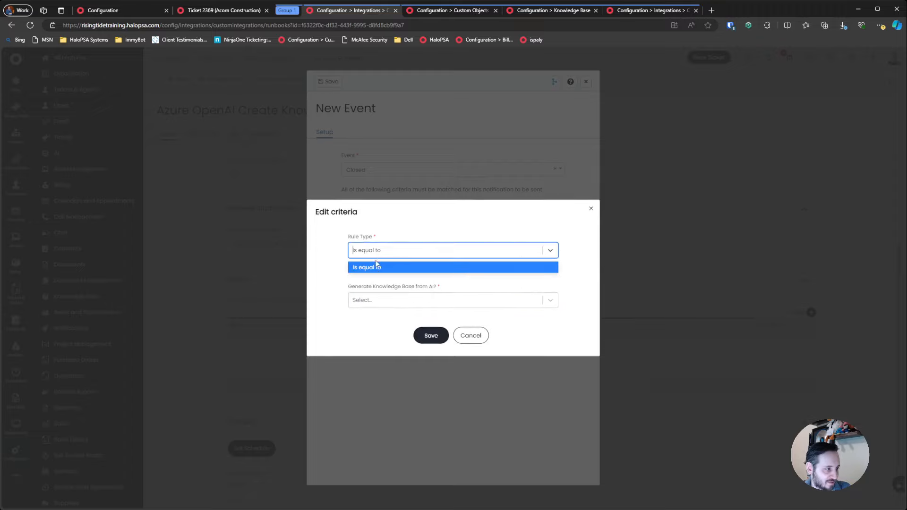
click(378, 299)
click(373, 294)
click(427, 335)
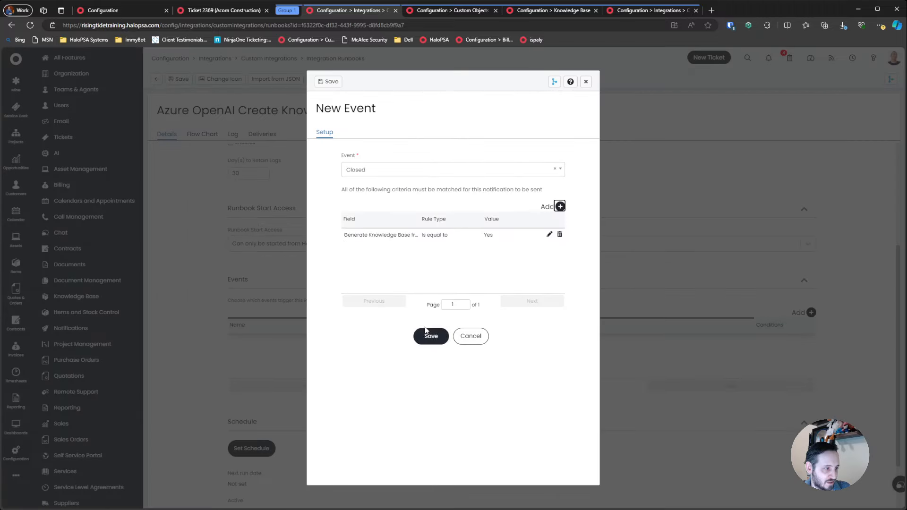
click(426, 333)
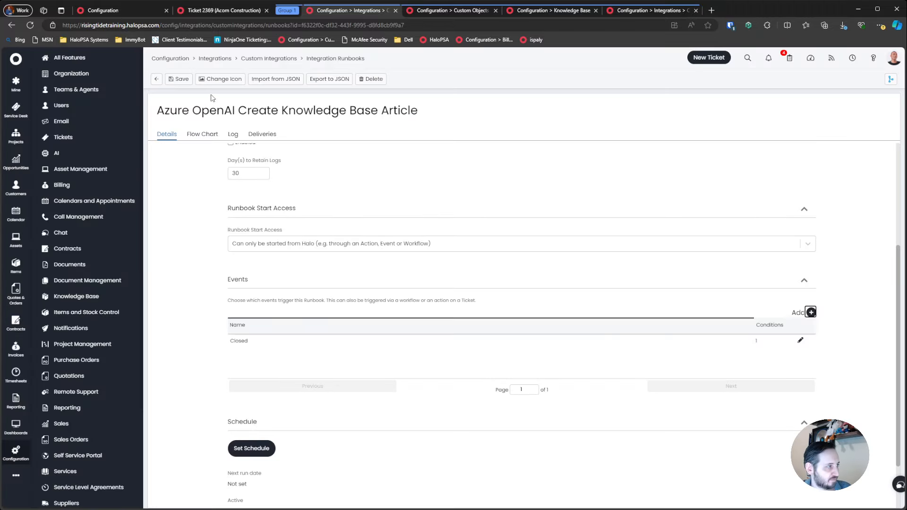
click(179, 78)
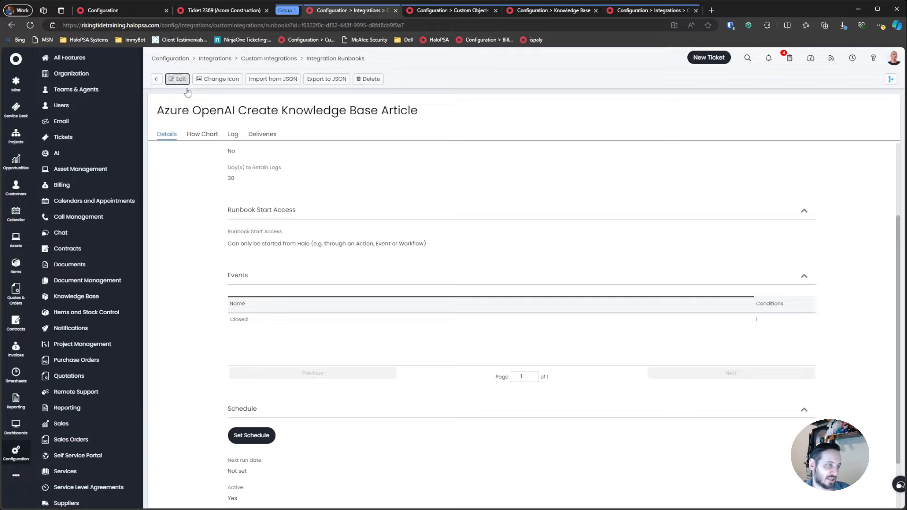
- Open the Resolved action from the ticket Actions list in a new configuration tab, filtering the list by "res"
click(237, 13)
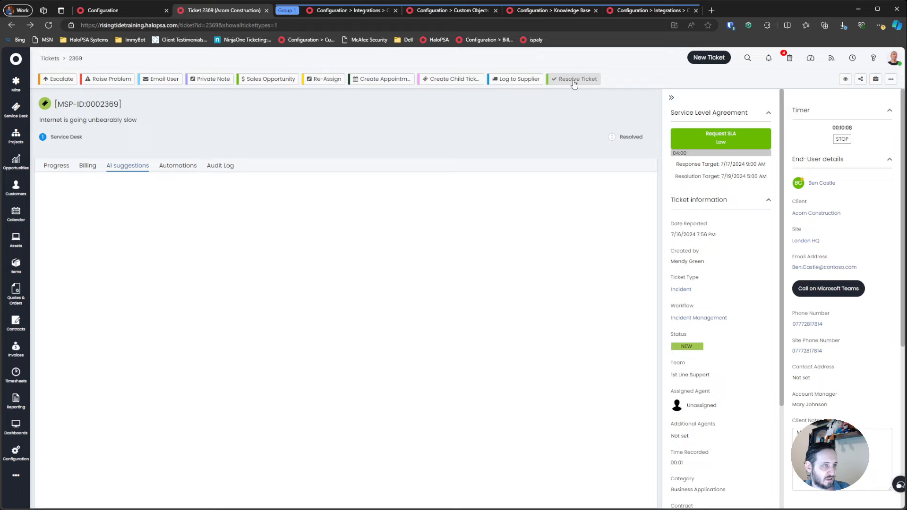
click(562, 13)
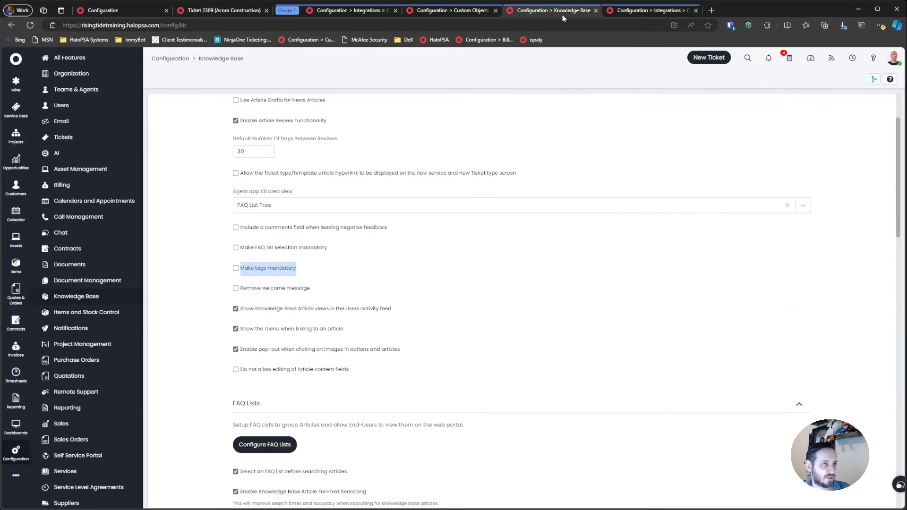
middle_click(170, 59)
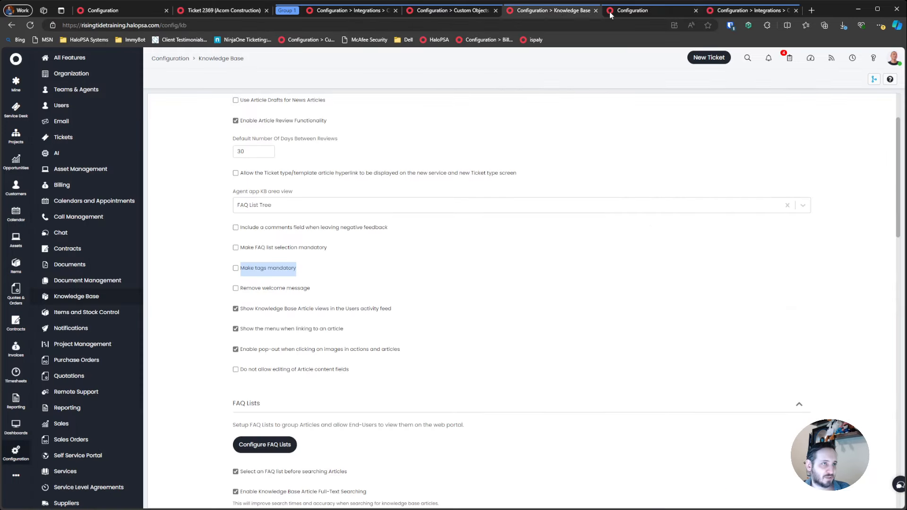
click(628, 11)
click(614, 177)
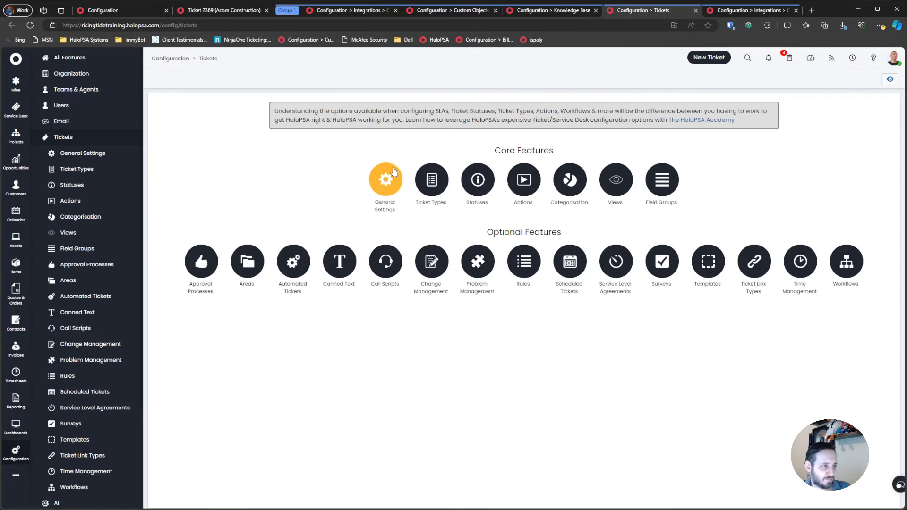
click(525, 179)
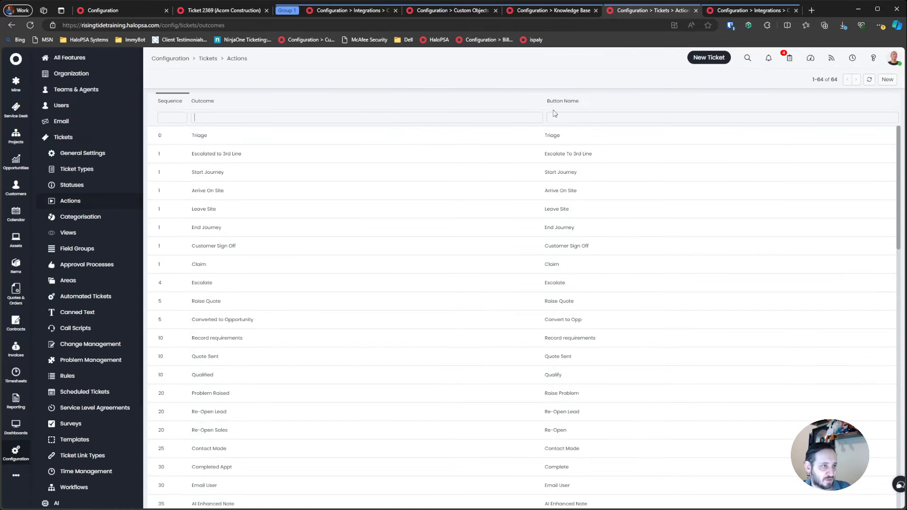
text(res)
click(563, 191)
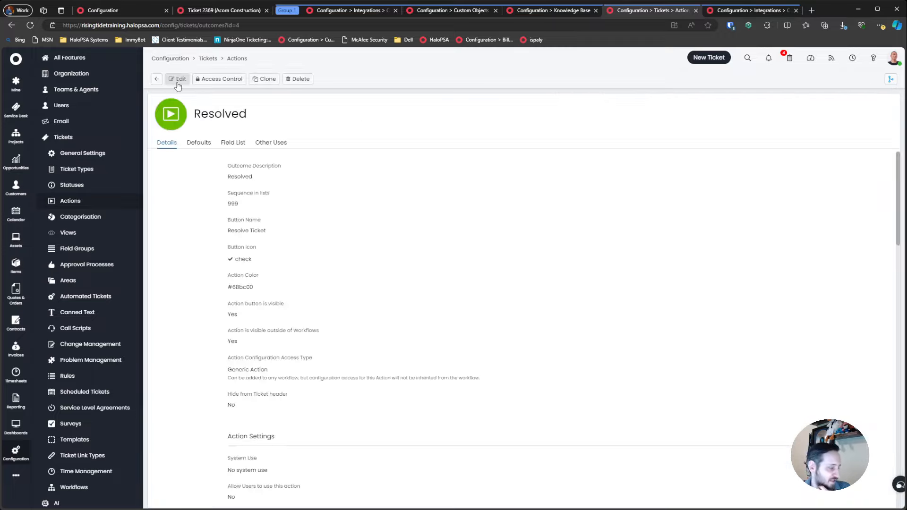
- Add the Generate Knowledge Base from AI? field as the first field of the Resolved action and save the action
click(178, 81)
click(233, 142)
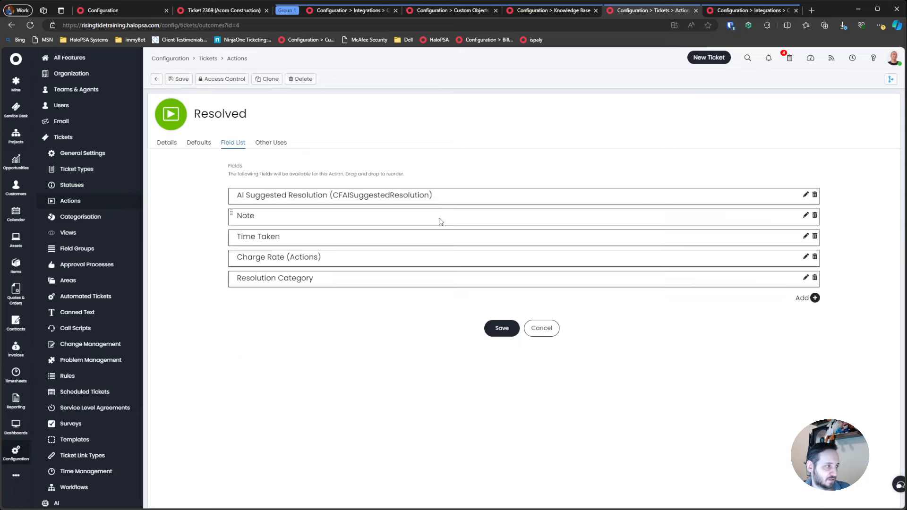
click(813, 297)
click(476, 272)
text(generate)
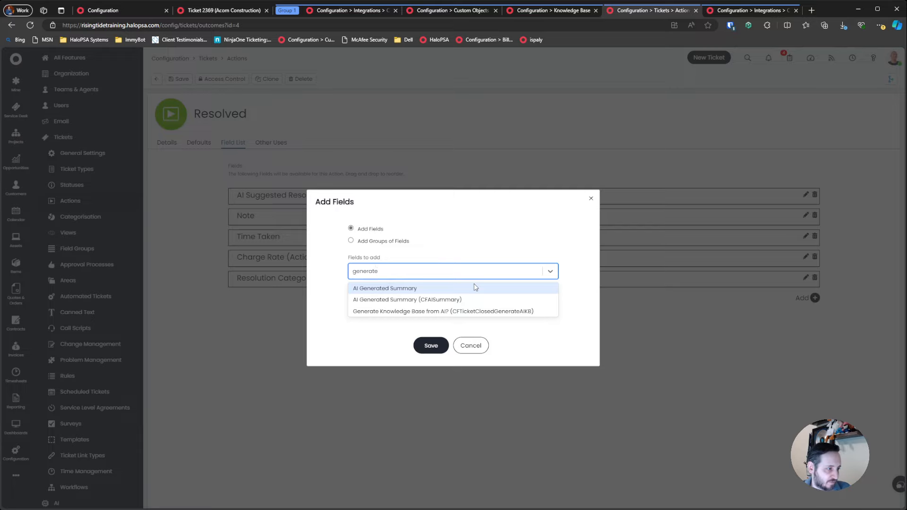
click(474, 311)
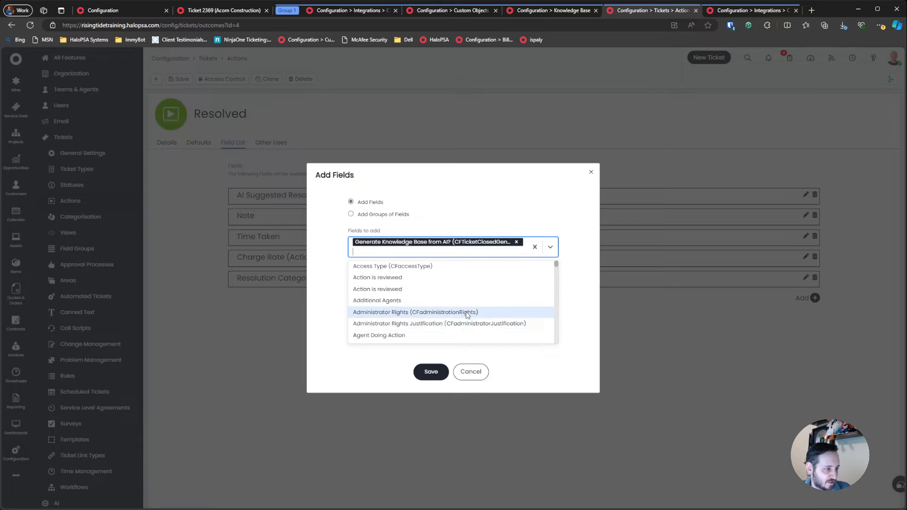
click(433, 345)
drag(228, 296, 240, 210)
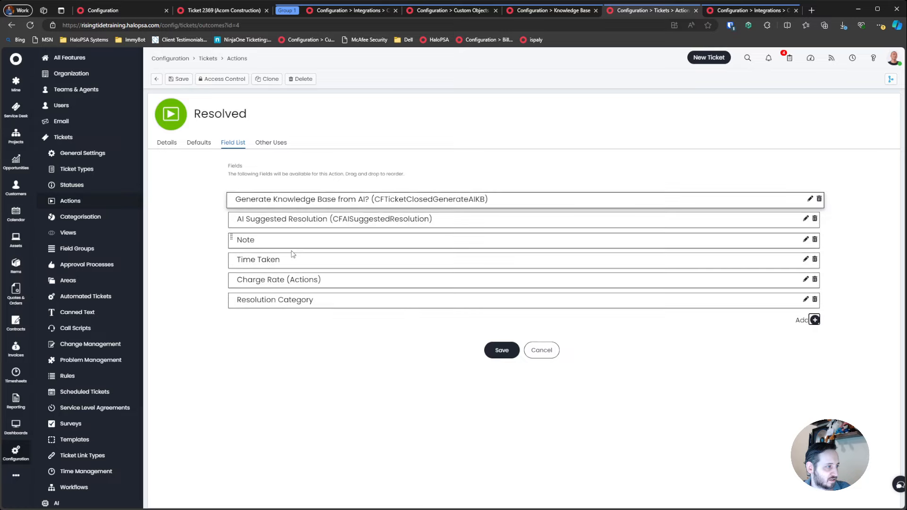
click(493, 350)
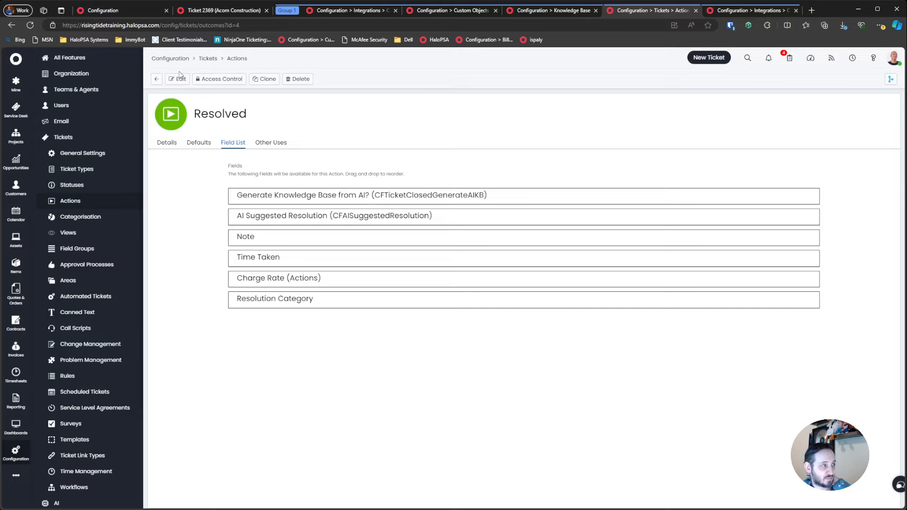
- Reload the "Internet is going unbearably slow" ticket on its Progress view and start a Resolve Ticket action without e-mailing the end user
click(221, 11)
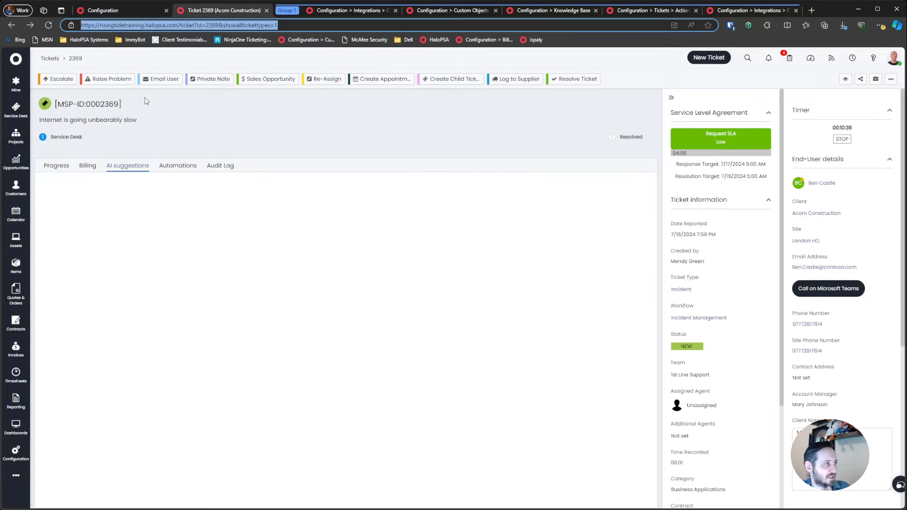
click(53, 166)
click(49, 26)
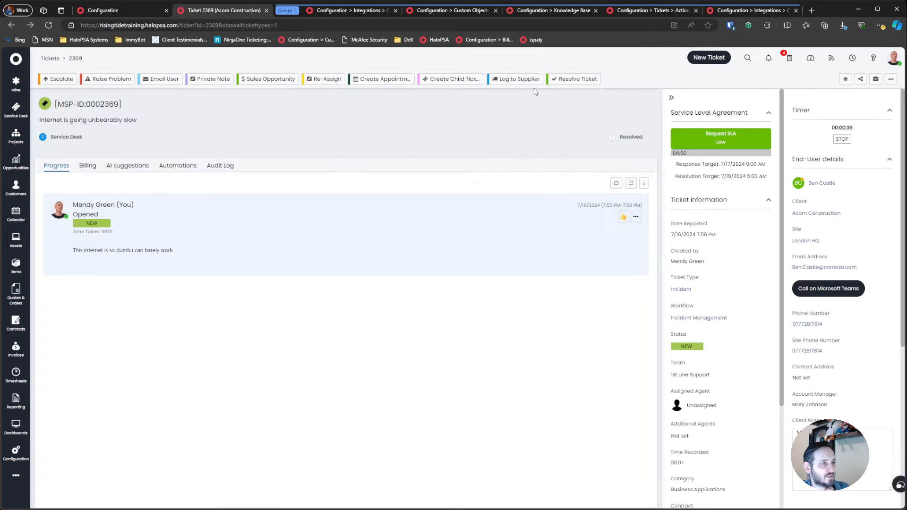
click(573, 79)
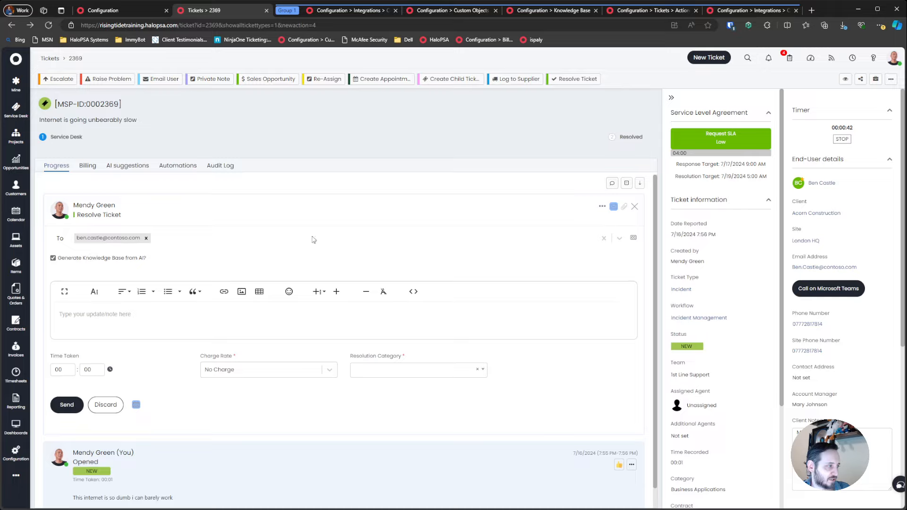
click(613, 207)
- Write the resolution note "The internet was running slow because the bandwidth available was being used by downloads and syncing of OneDrive"
click(249, 303)
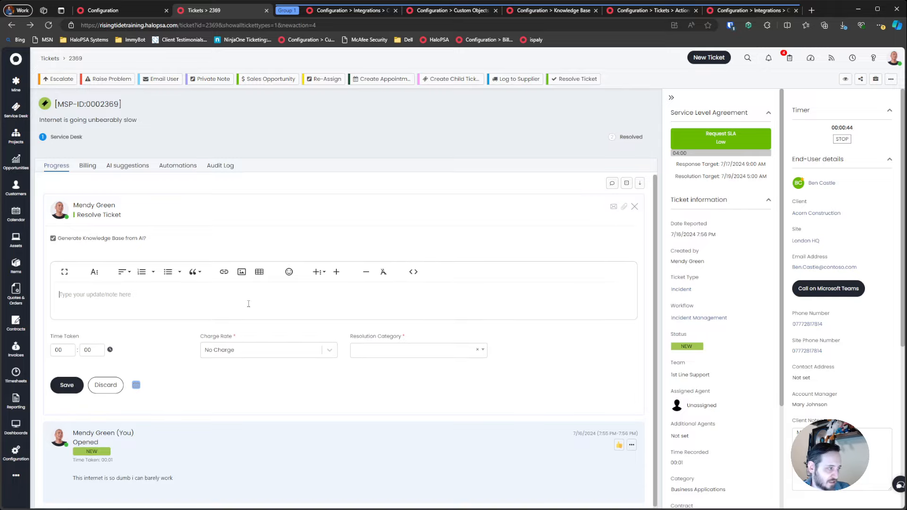
text(The Intern)
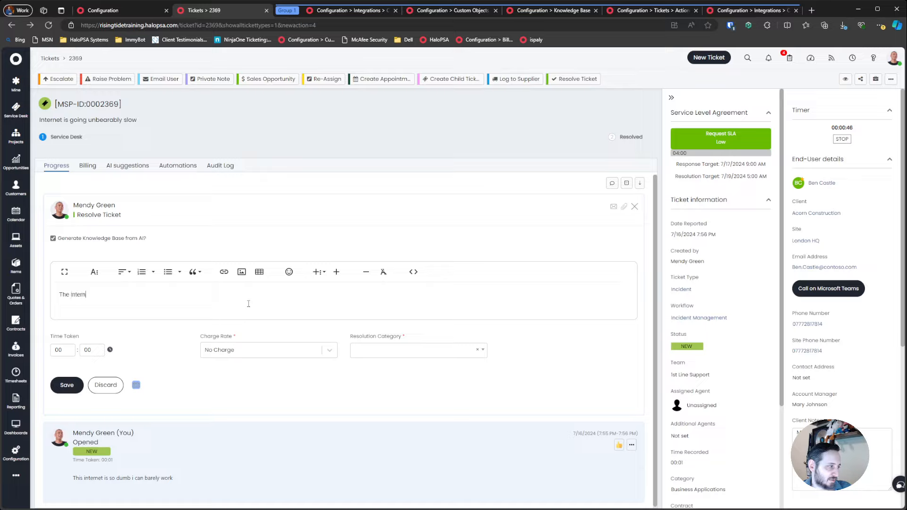
text(et was running slow b)
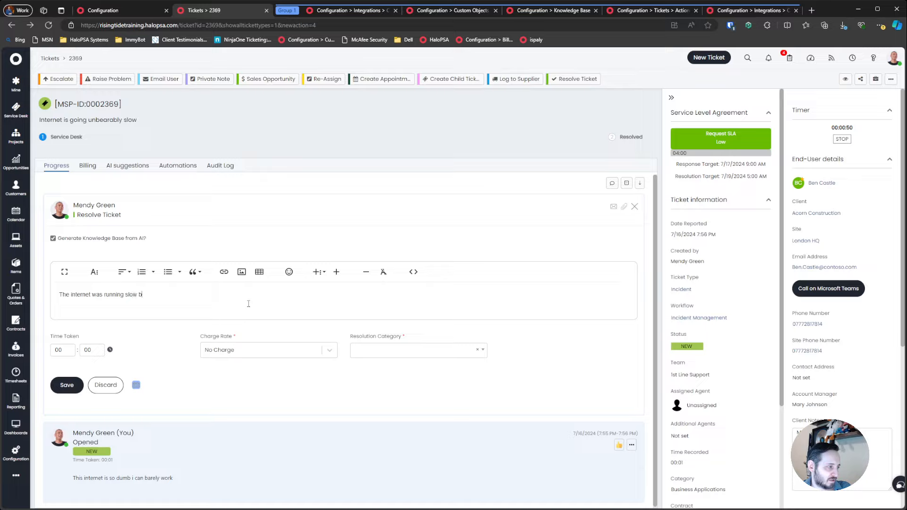
text(ecause the badnw)
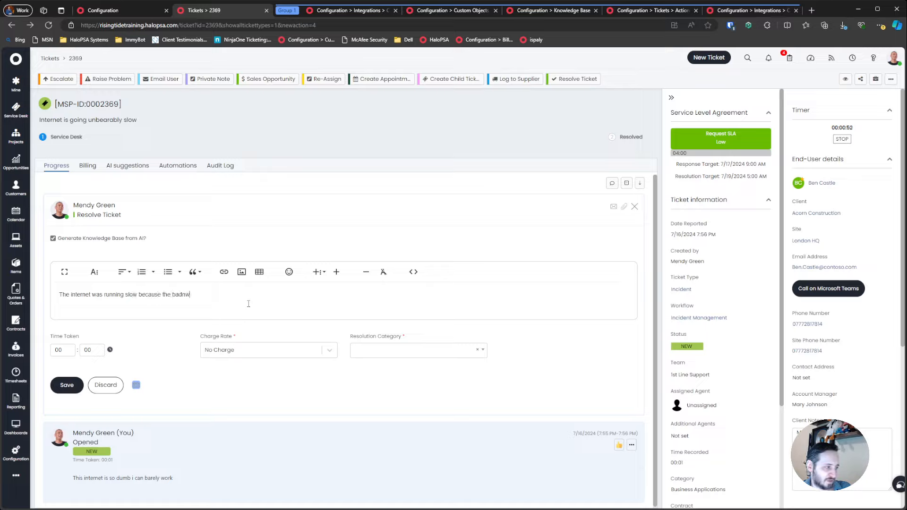
key(BackSpace)
key(BackSpace)
key(BackSpace)
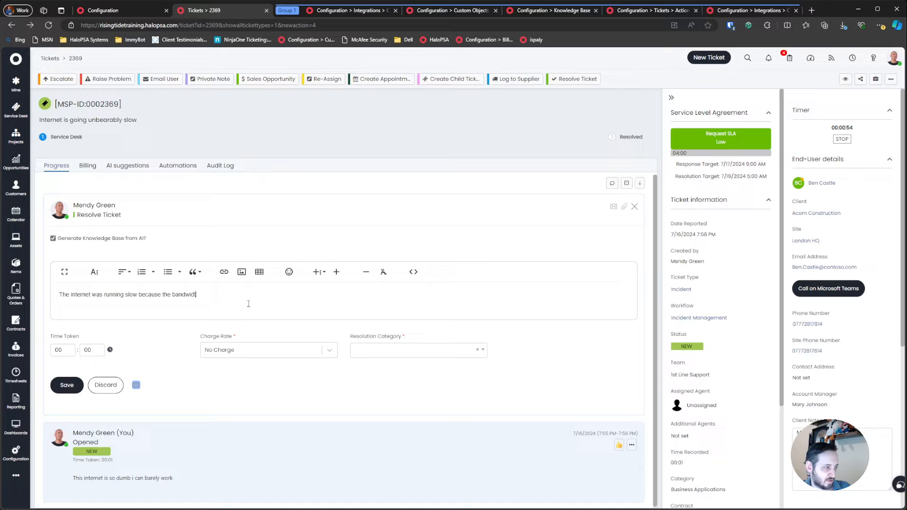
text(ndwidth available was beign used)
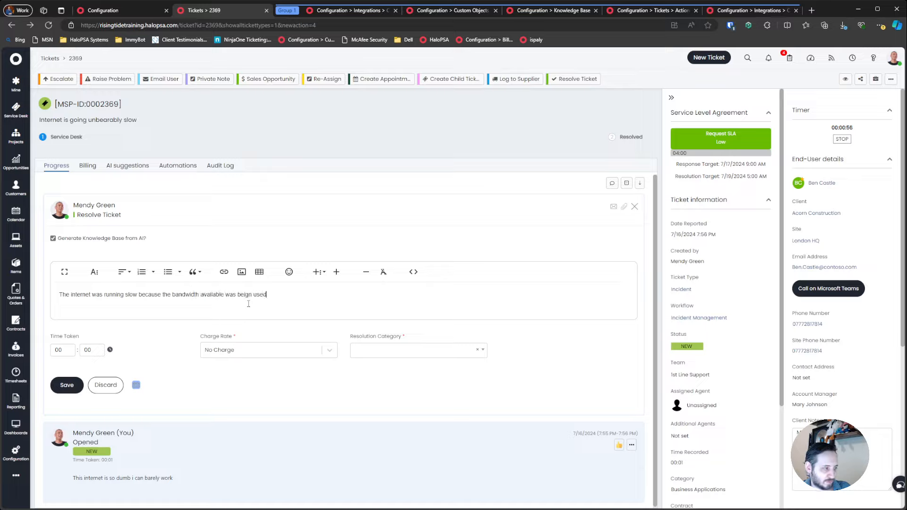
key(ctrl+BackSpace)
key(ctrl+BackSpace)
text(being used by)
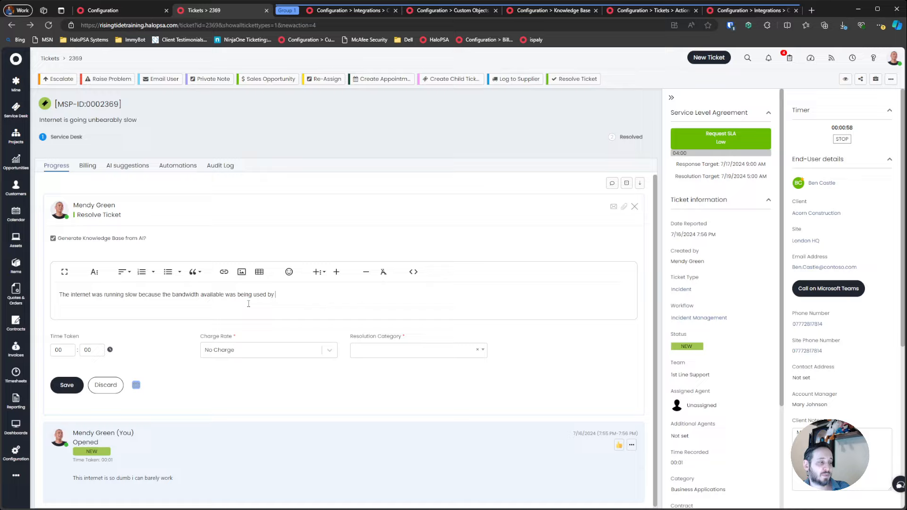
text( downloads and syncing o)
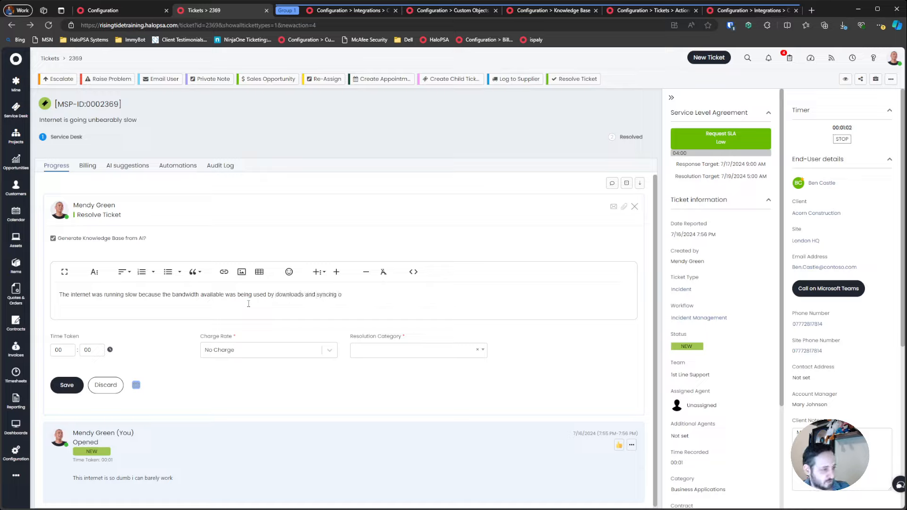
text(f OneDrive)
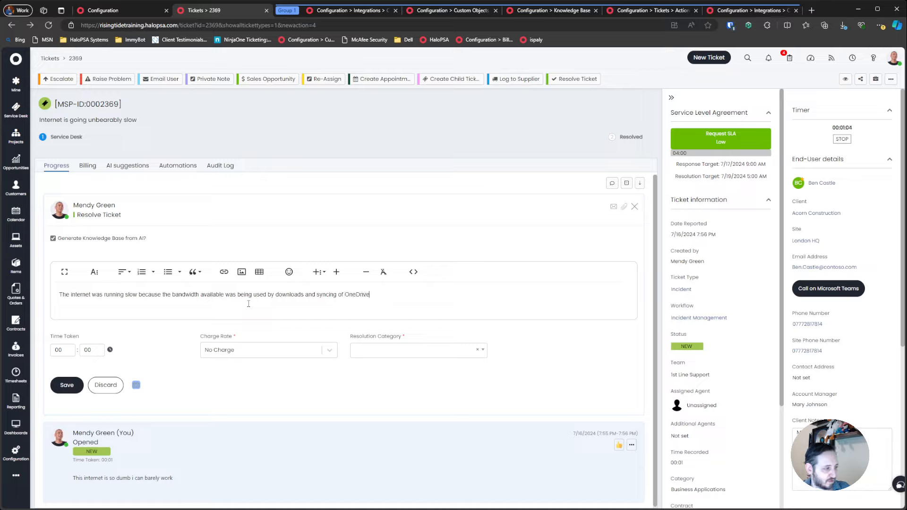
- Set the Resolution Category to User Education and save the Resolve Ticket action
click(411, 350)
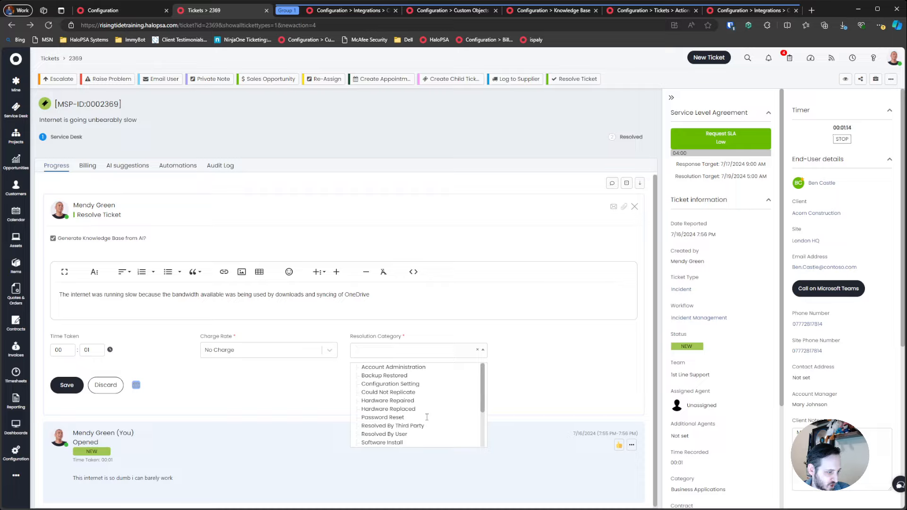
scroll(426, 417, down, 2)
scroll(426, 419, down, 1)
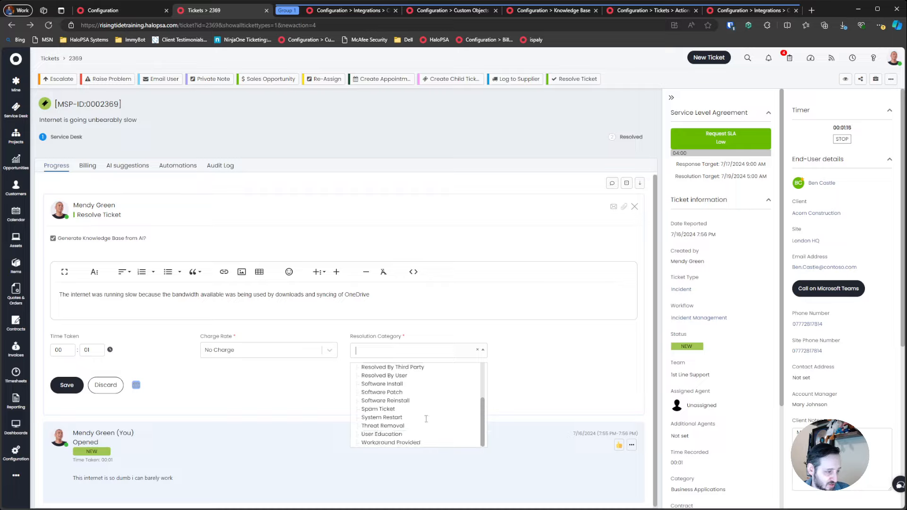
click(394, 434)
click(65, 385)
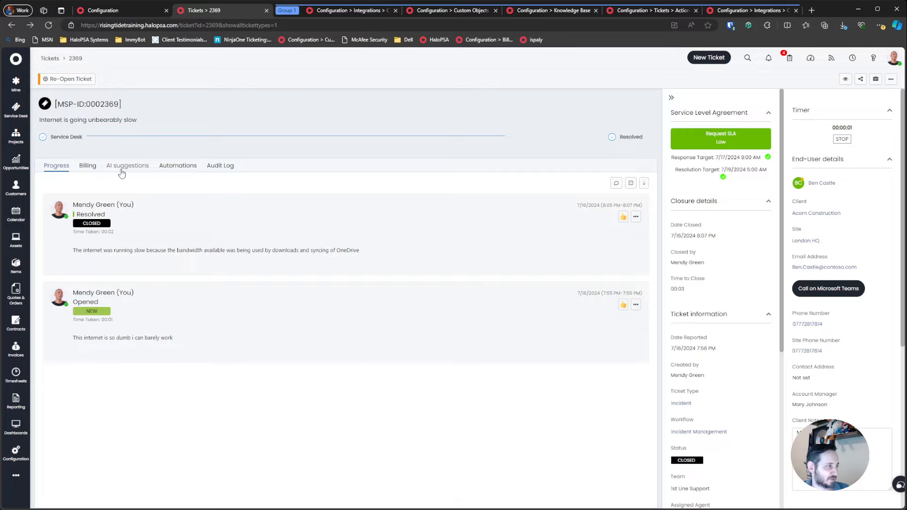
- Check the closed ticket's Automations list and Progress view for a knowledge base runbook run
click(178, 166)
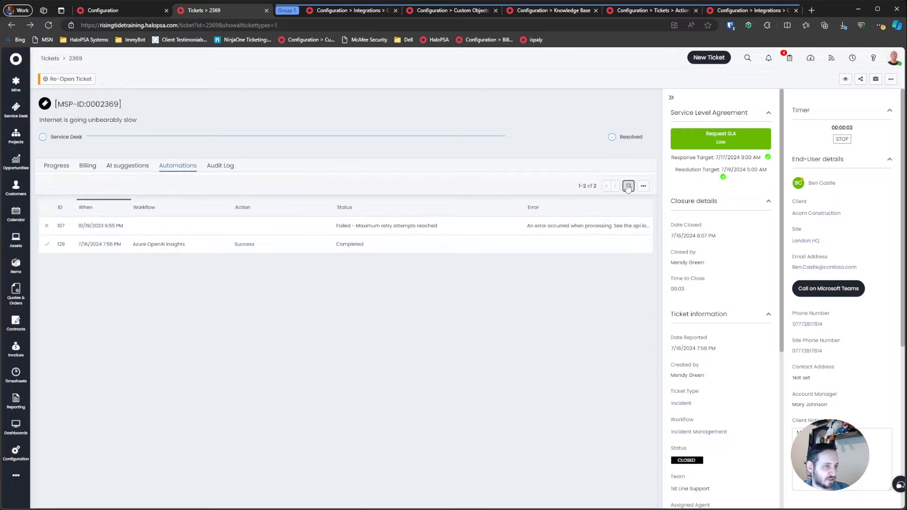
click(58, 167)
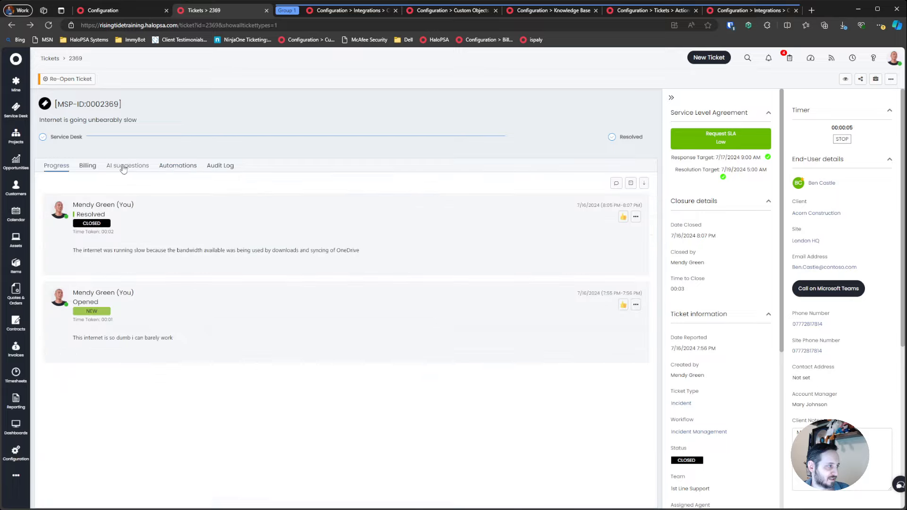
click(171, 169)
click(59, 167)
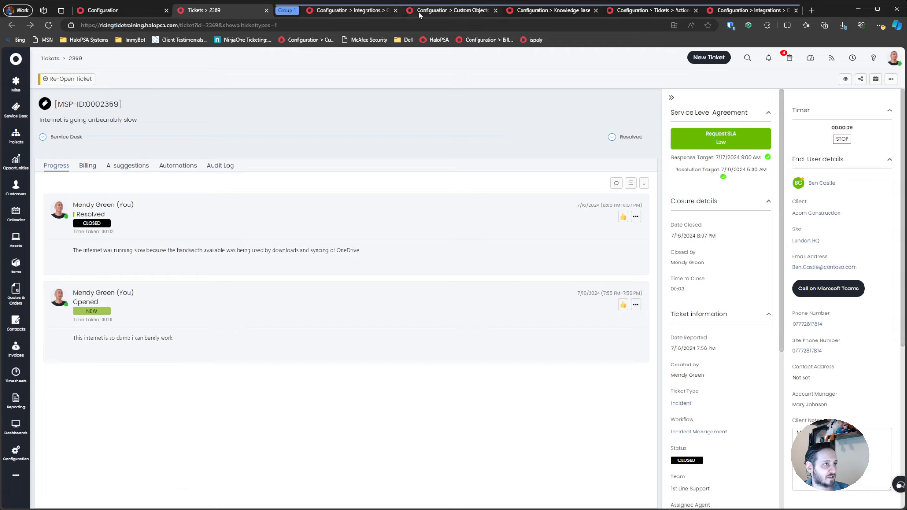
- Enable the Azure OpenAI Create Knowledge Base Article runbook in its configuration tab and save it
click(346, 11)
scroll(231, 147, up, 2)
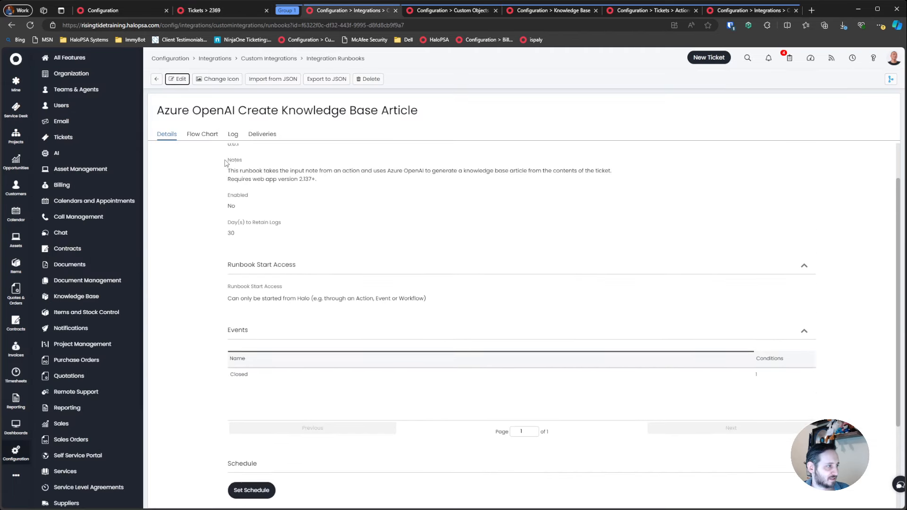
drag(227, 222, 236, 236)
click(179, 79)
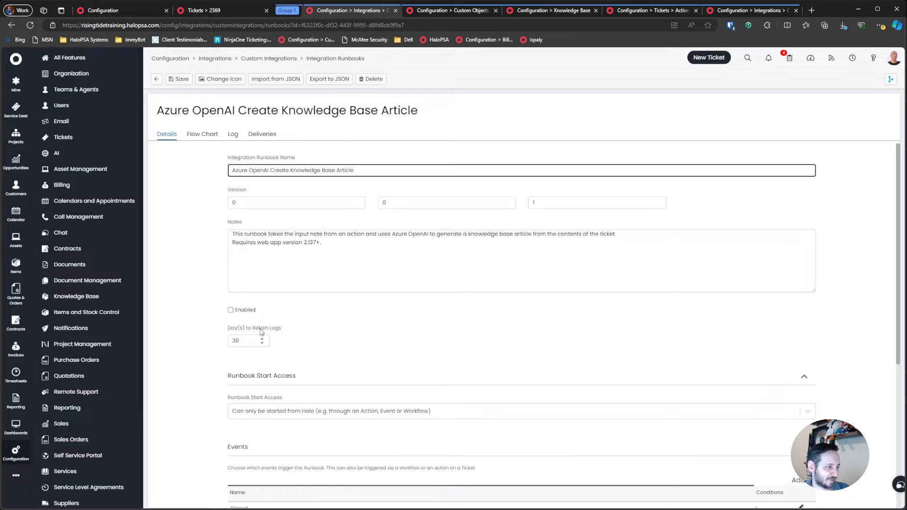
click(243, 310)
click(180, 80)
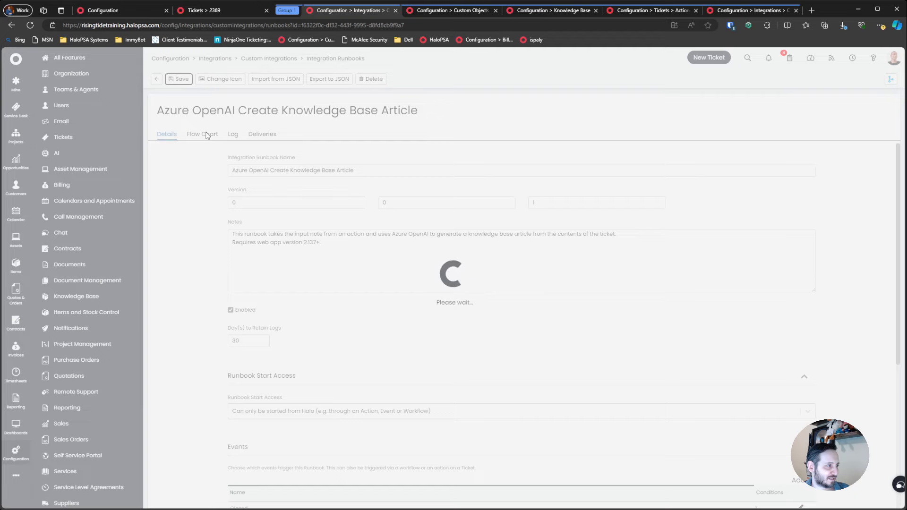
scroll(259, 218, down, 4)
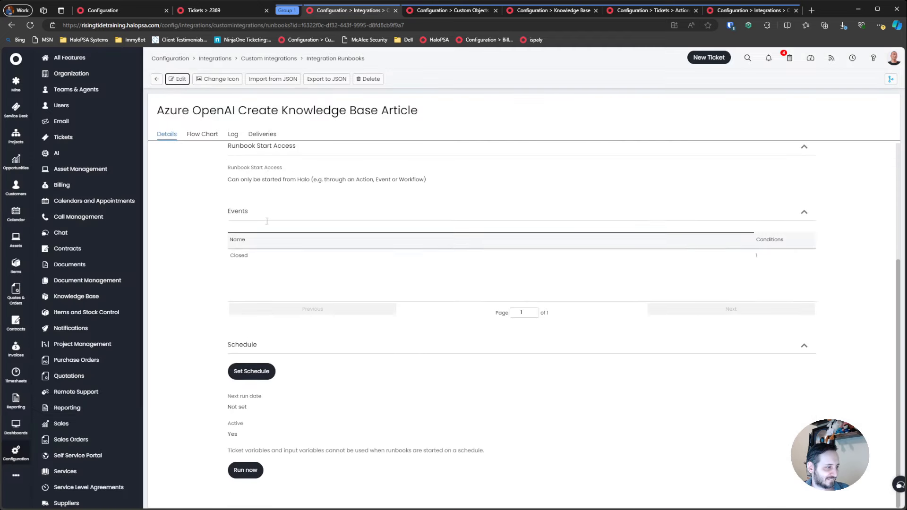
scroll(259, 218, up, 4)
- Return to the ticket tab and re-open the ticket with the status In Progress, without e-mailing the end user
click(208, 10)
click(70, 80)
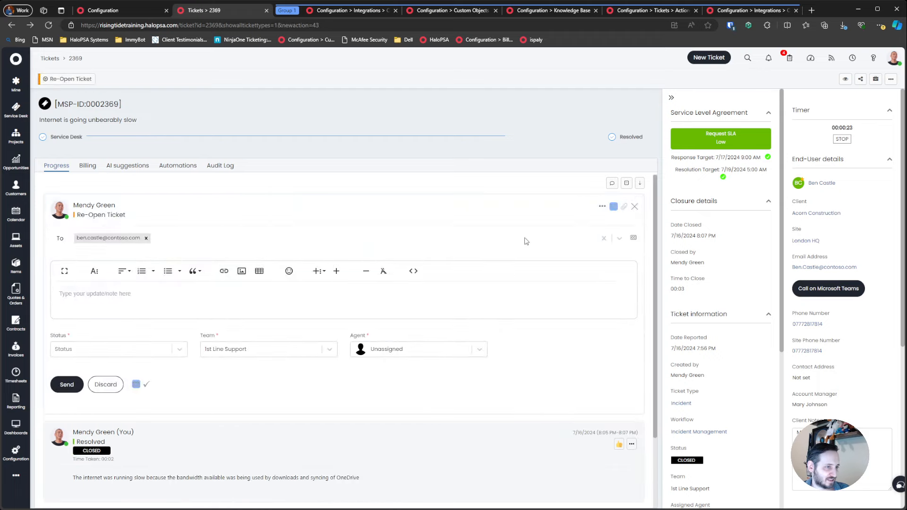
click(613, 207)
click(66, 365)
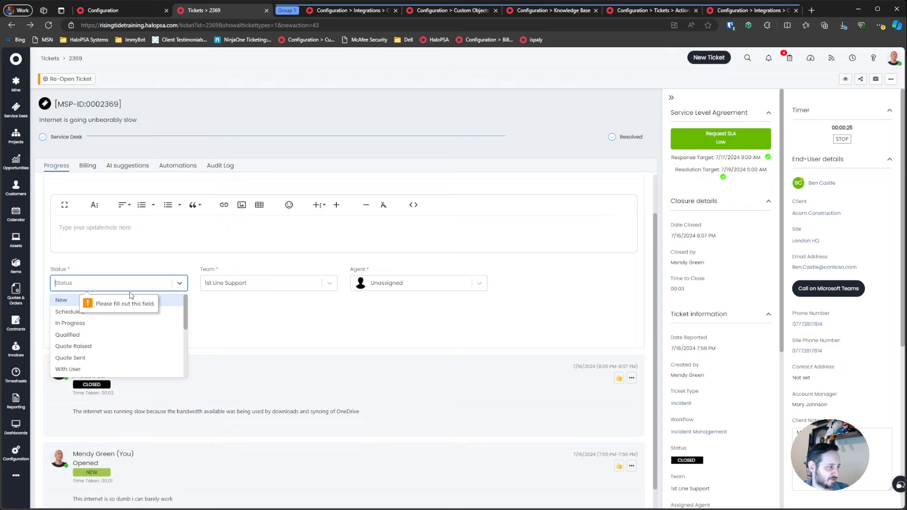
click(67, 319)
click(67, 318)
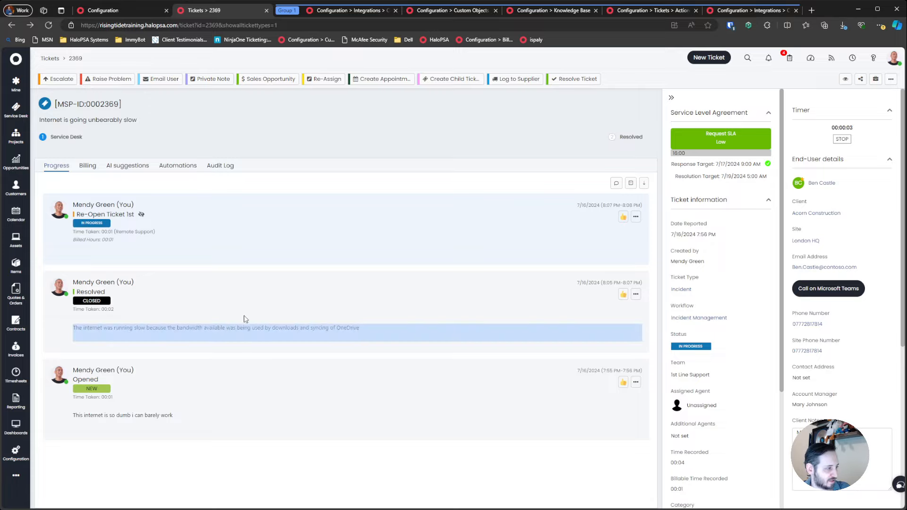
- Resolve the ticket again without e-mailing, with Generate Knowledge Base from AI? enabled, reusing the earlier OneDrive resolution note, and save
click(575, 82)
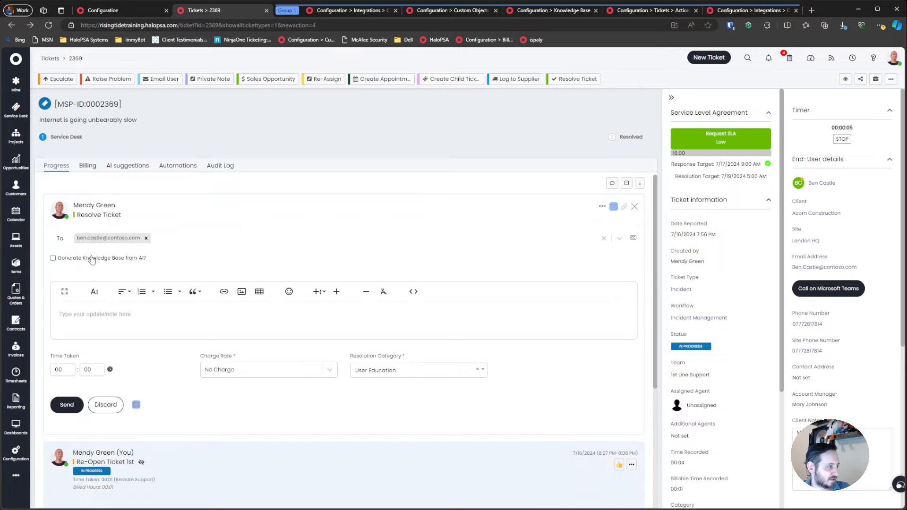
click(617, 207)
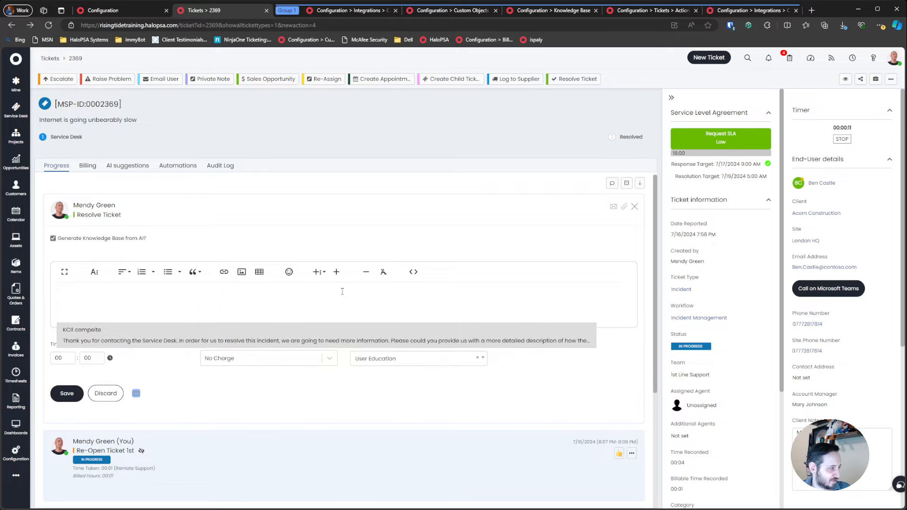
scroll(342, 291, down, 4)
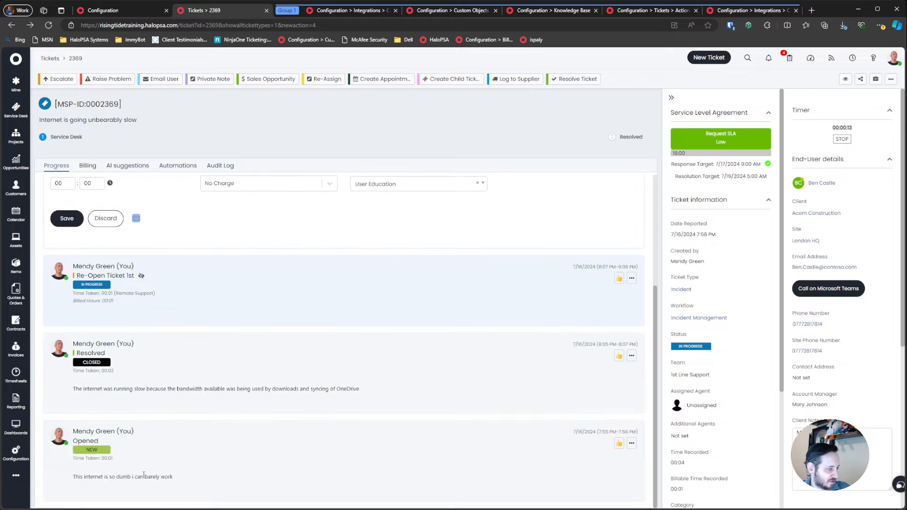
triple_click(166, 388)
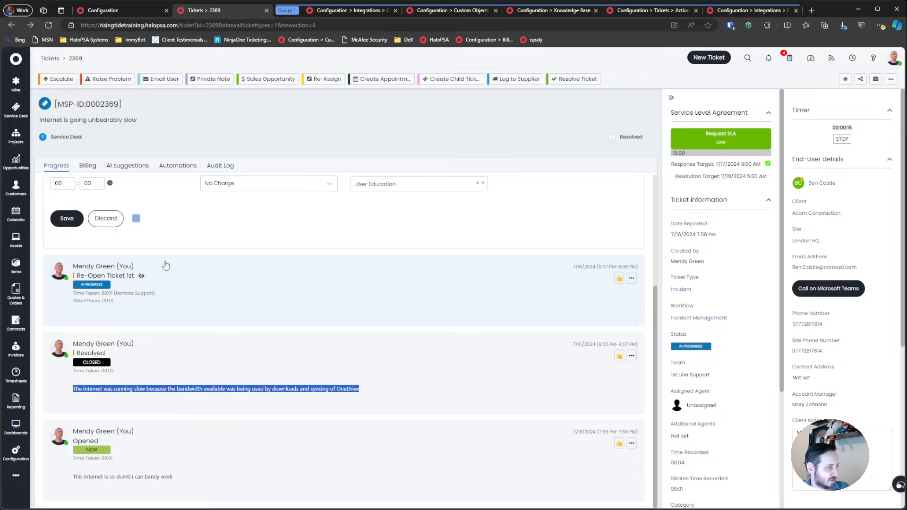
key(ctrl+c)
scroll(170, 264, up, 4)
click(160, 301)
key(ctrl+v)
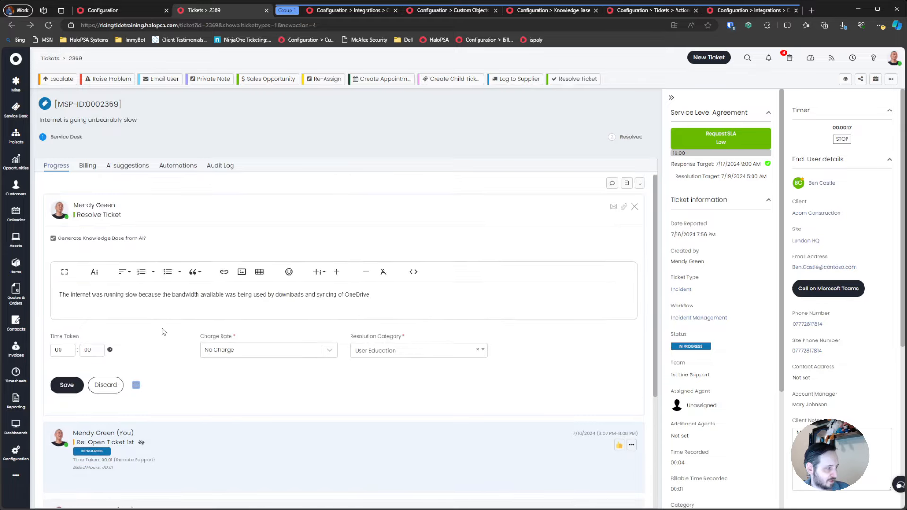
click(67, 385)
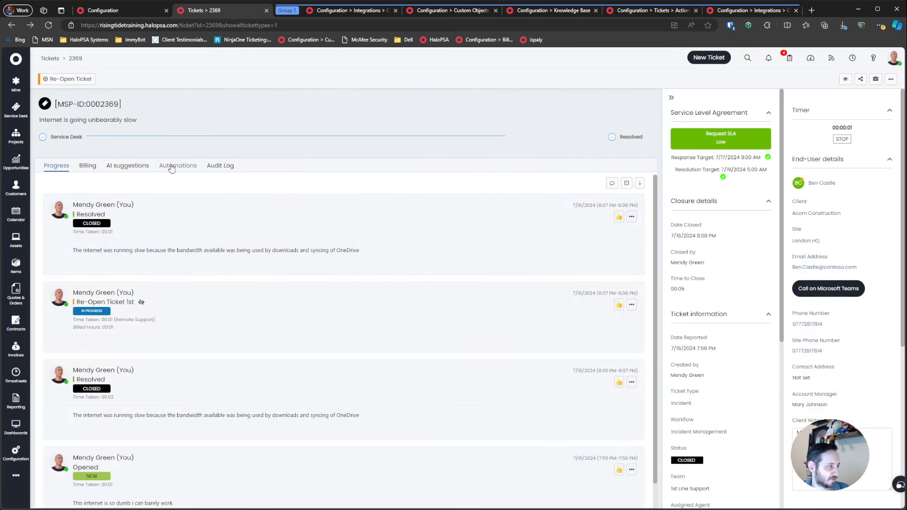
- Refresh the ticket's Automations list and open the Azure OpenAI Create Knowledge Base Article run
click(178, 165)
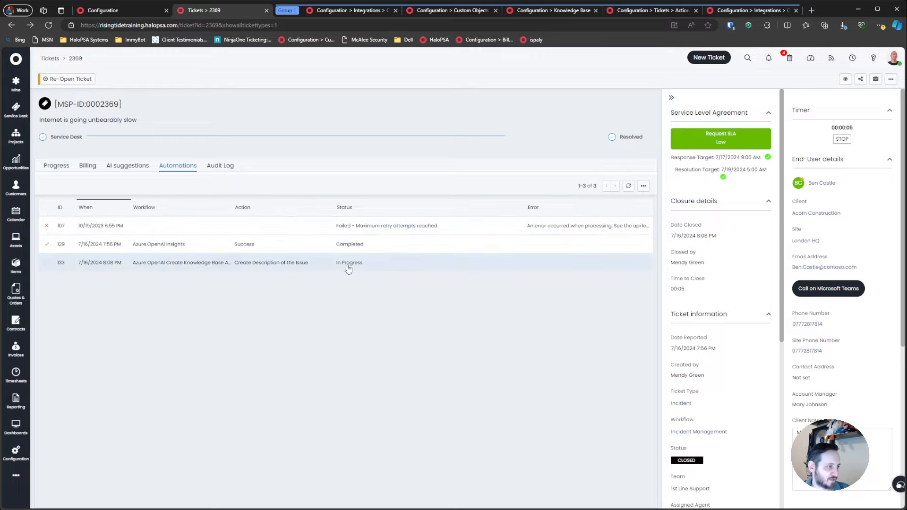
click(629, 186)
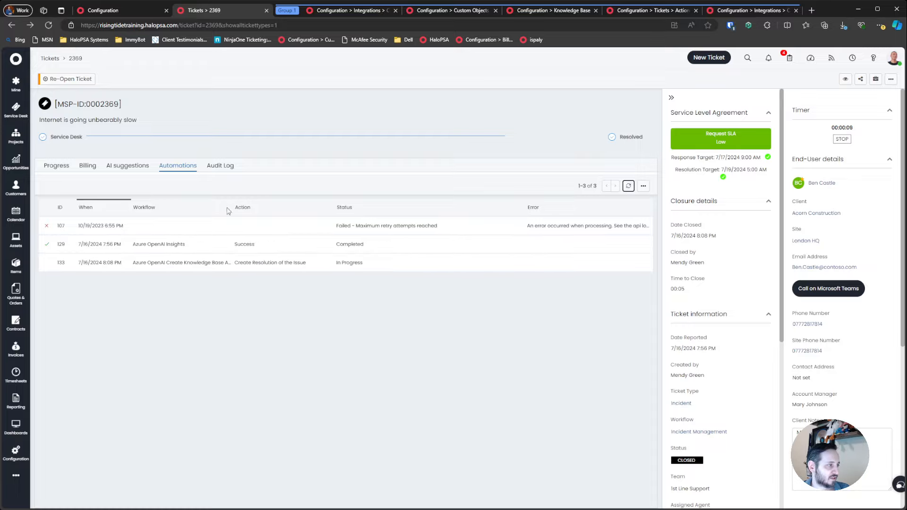
click(271, 262)
- Examine the automation run's request data and log to follow the runbook's progress, refreshing the request data
click(97, 133)
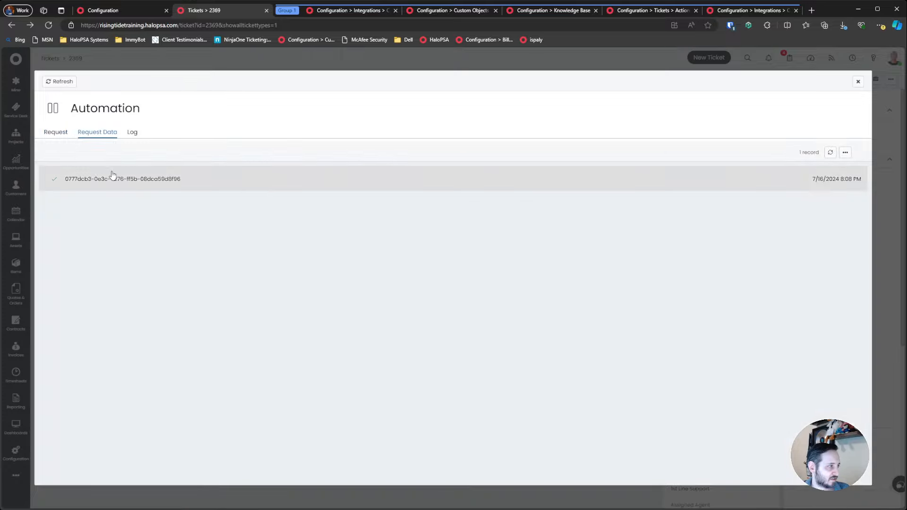
click(132, 134)
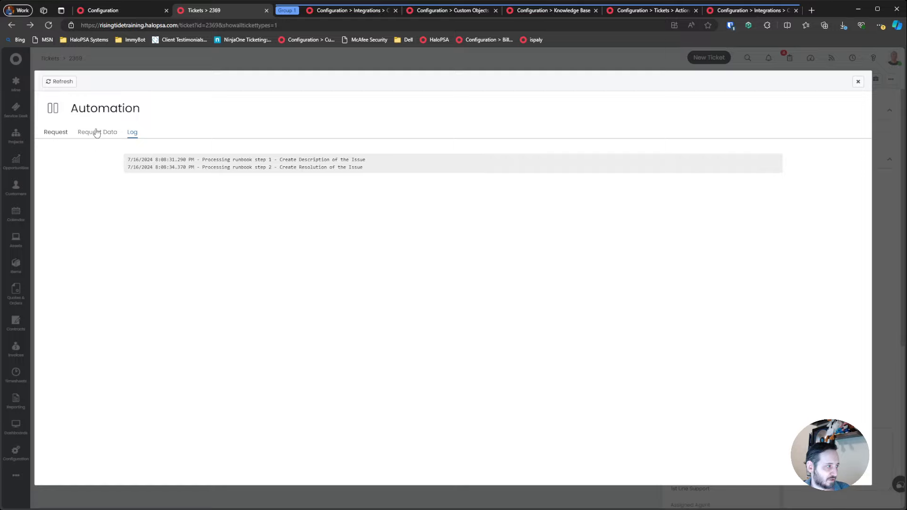
click(96, 133)
click(131, 134)
click(117, 138)
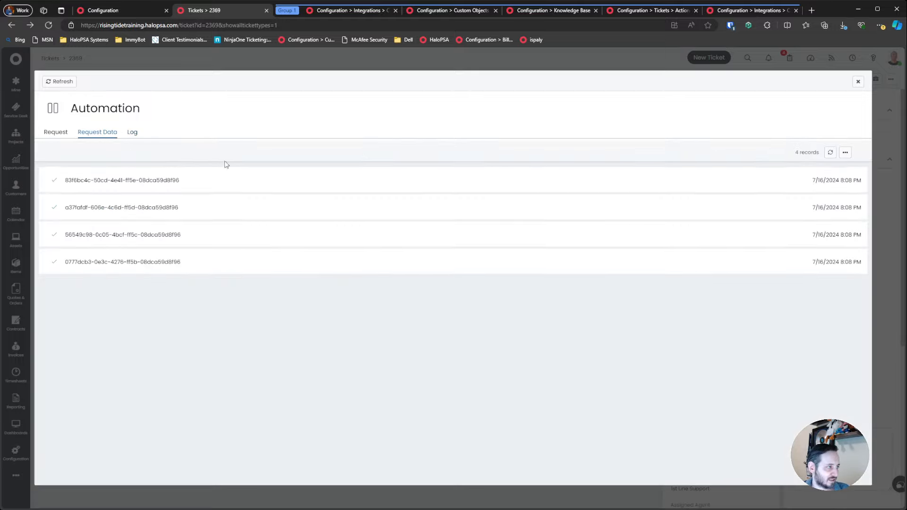
click(829, 152)
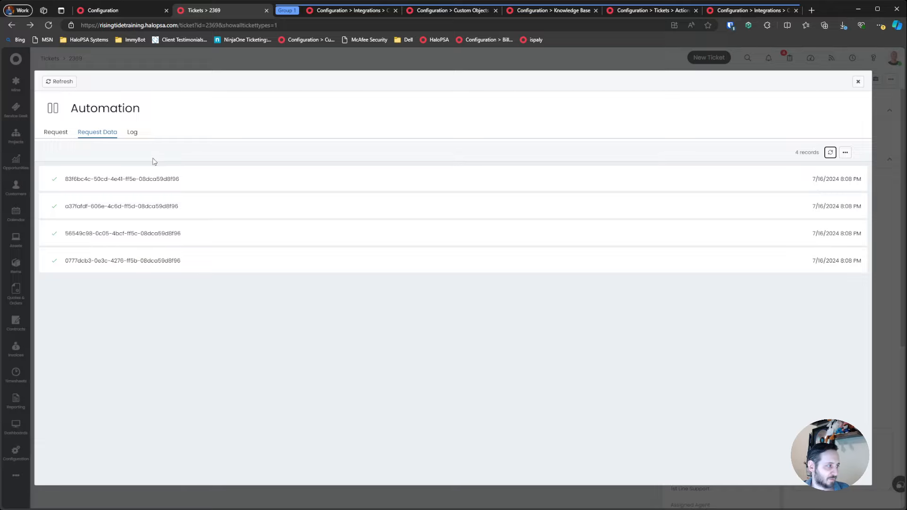
click(138, 132)
click(138, 137)
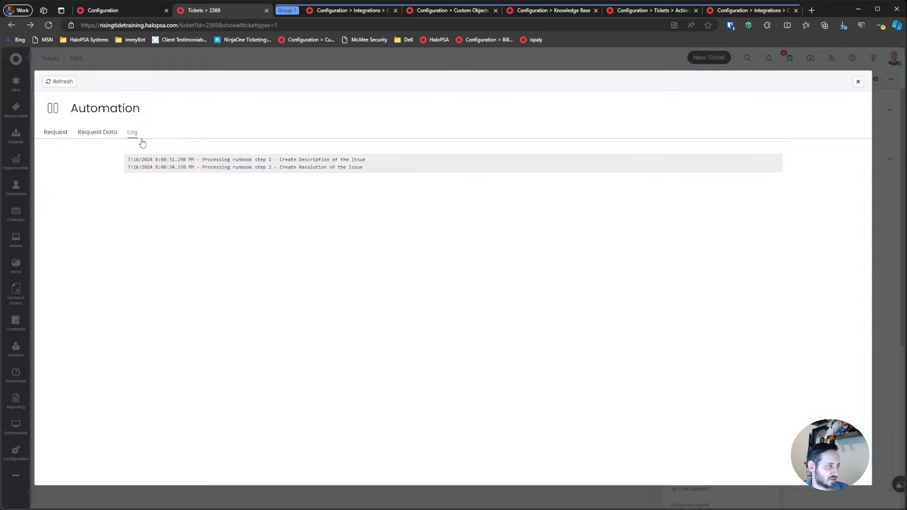
- Close the automation details and examine the log of ticket 2369's run in the Azure OpenAI Create Knowledge Base Article runbook
click(858, 82)
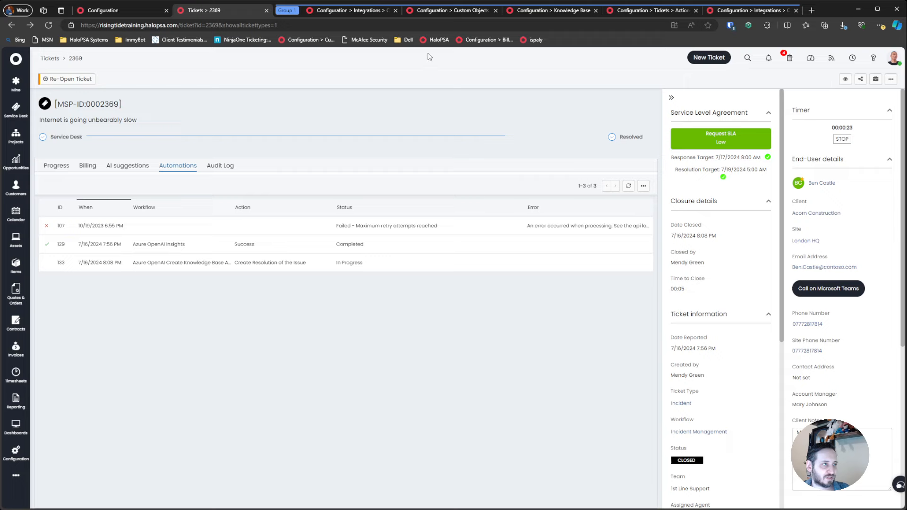
click(351, 11)
click(228, 137)
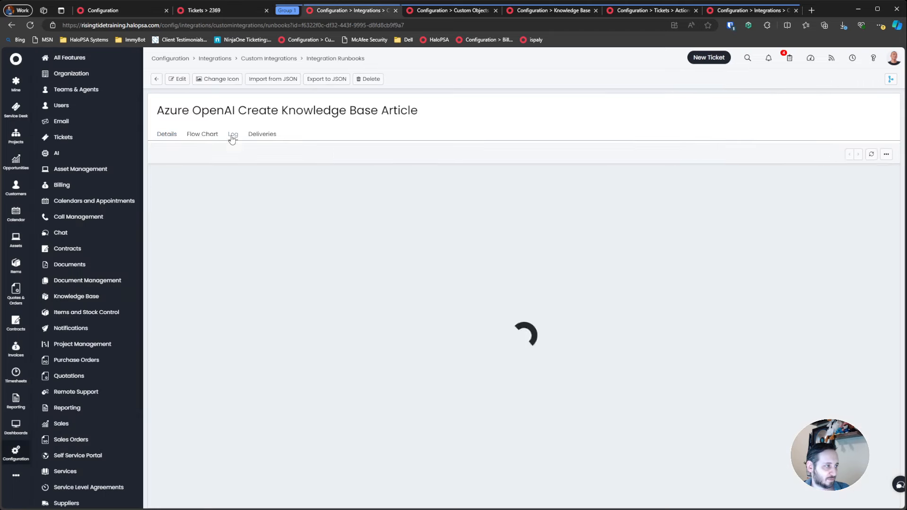
click(308, 191)
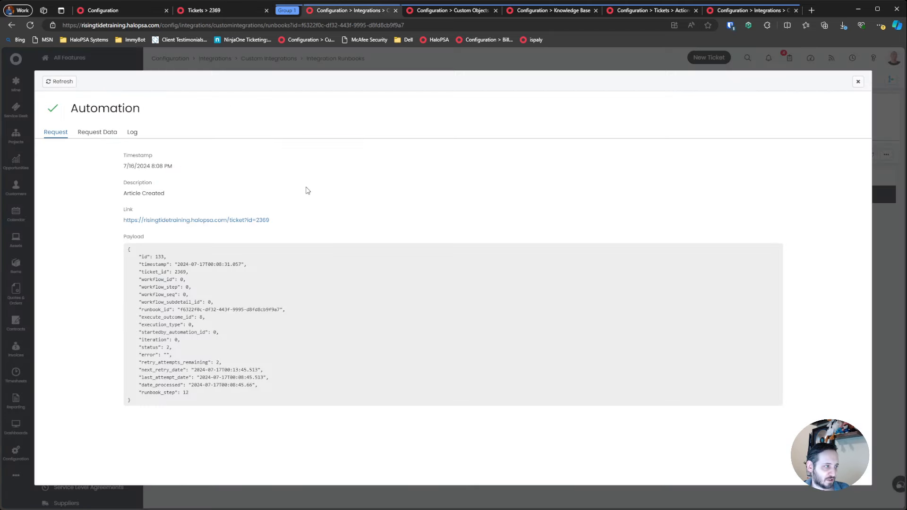
click(134, 133)
drag(255, 197, 328, 201)
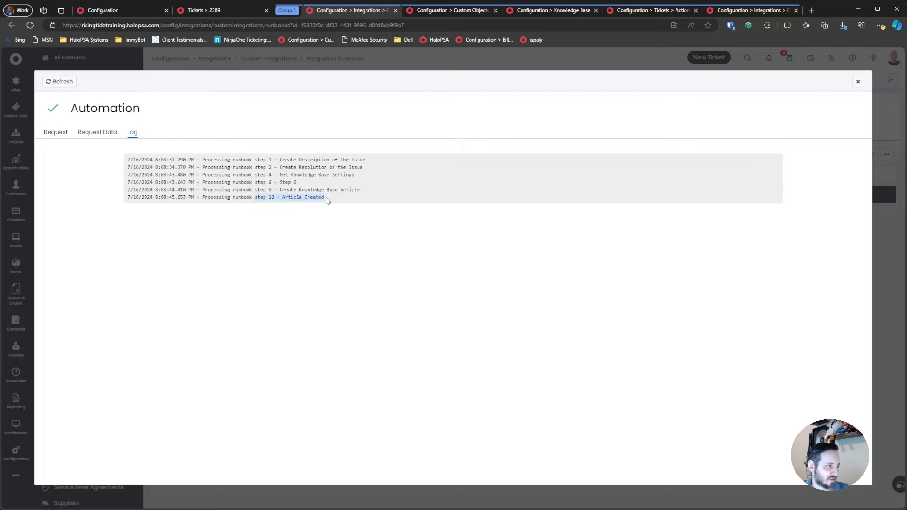
- Inspect the payload and response of the run's most recent request for the created article's ID, and close the run details
click(104, 133)
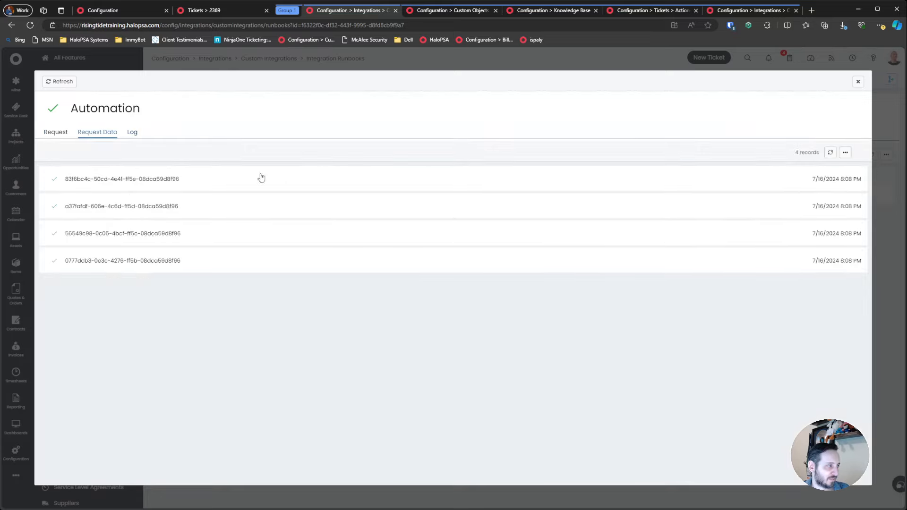
click(206, 180)
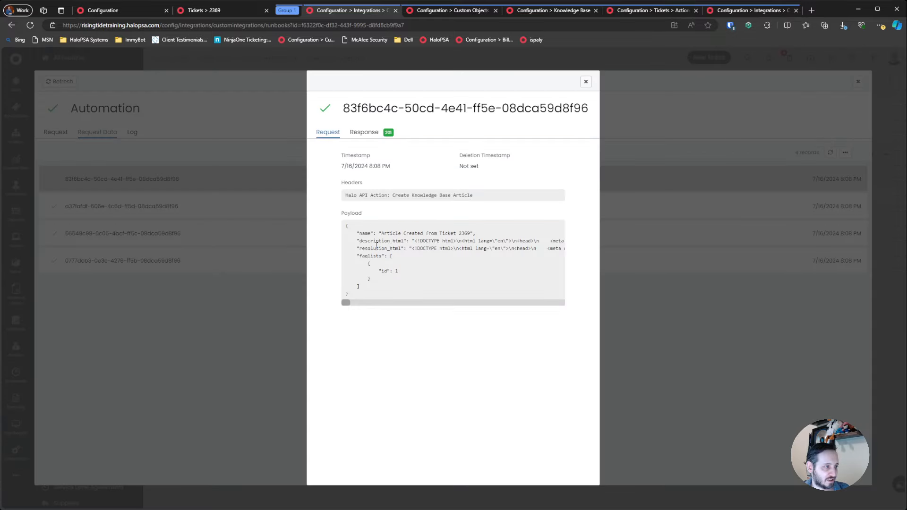
click(365, 133)
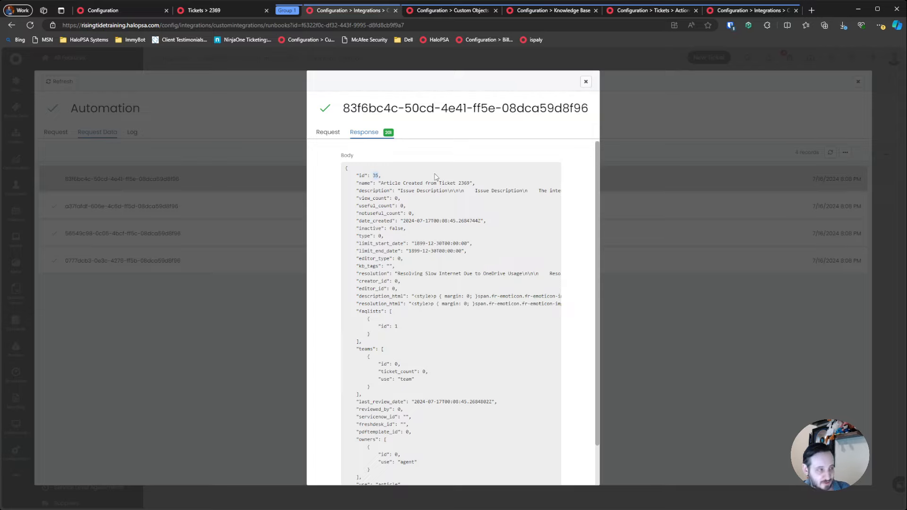
click(585, 81)
click(858, 82)
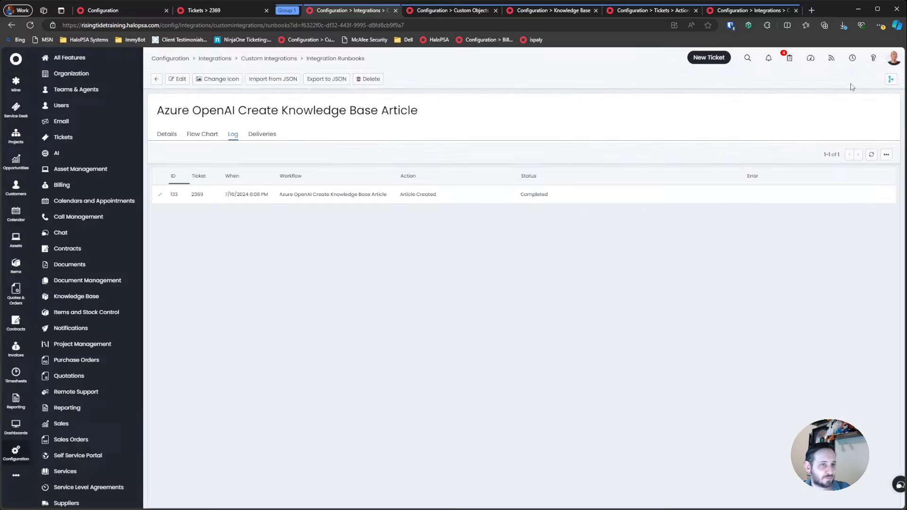
- Return to ticket 2369, reload it, and look through its progress entries and ticket information
click(208, 11)
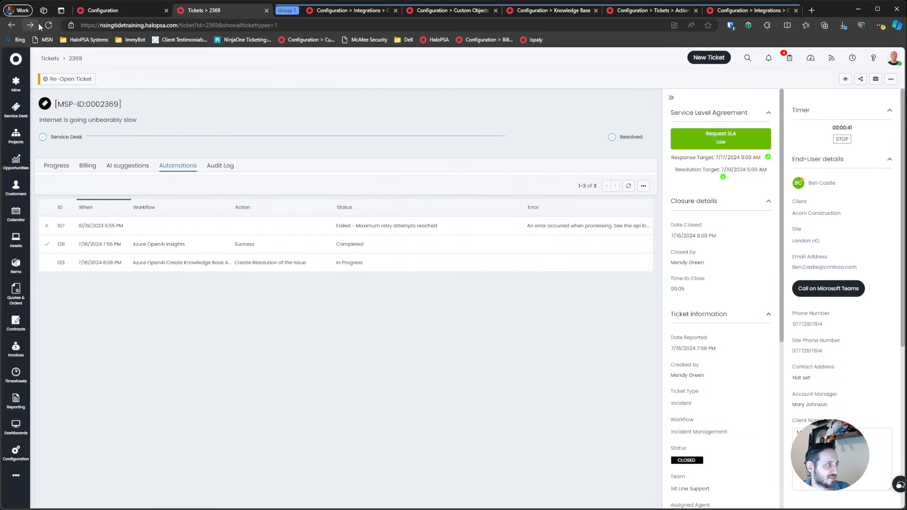
click(49, 25)
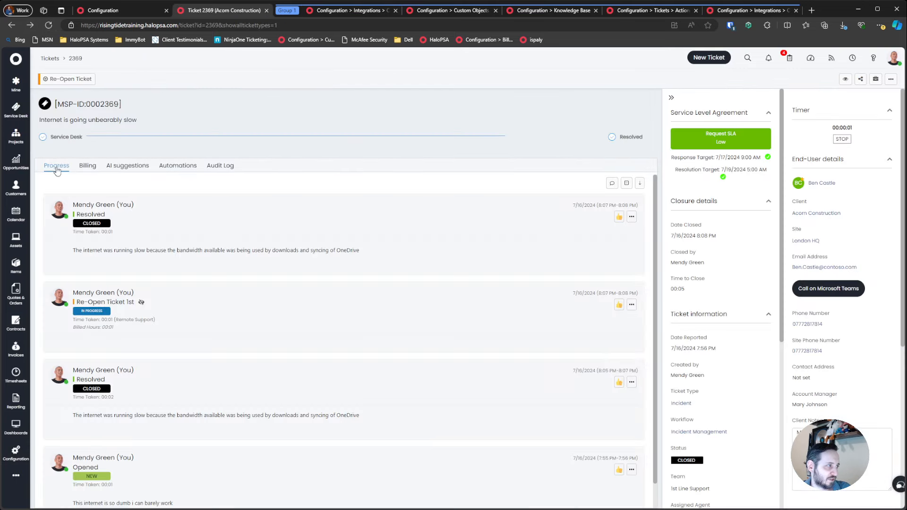
scroll(669, 182, down, 6)
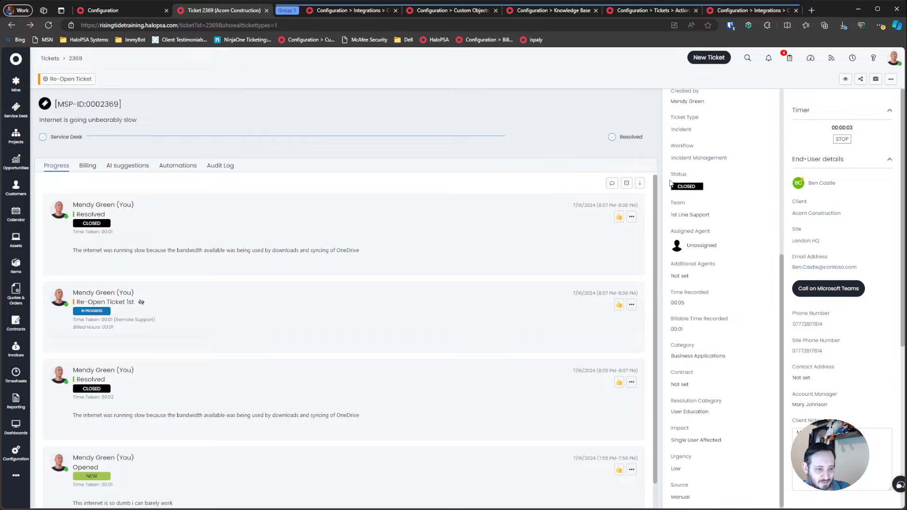
scroll(675, 183, up, 7)
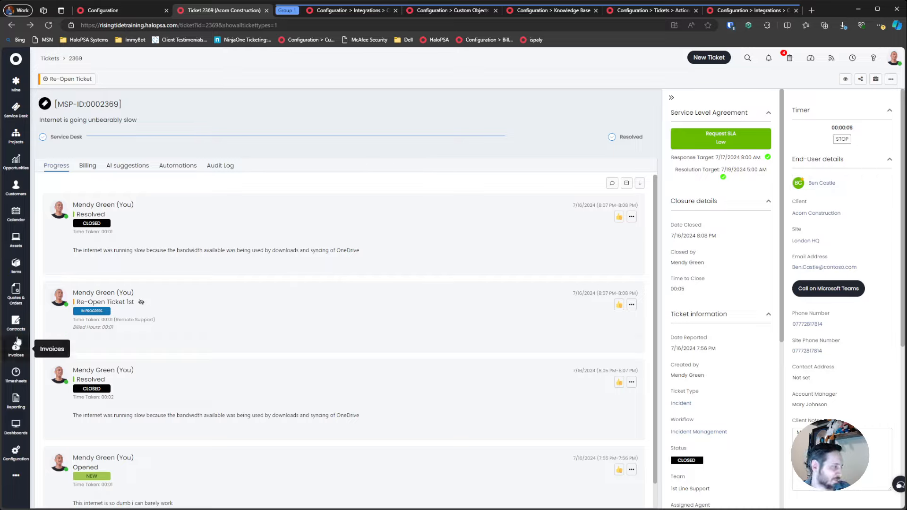
- Open the Knowledge Base in a new browser tab and load the article with ID 35 through its URL
click(16, 475)
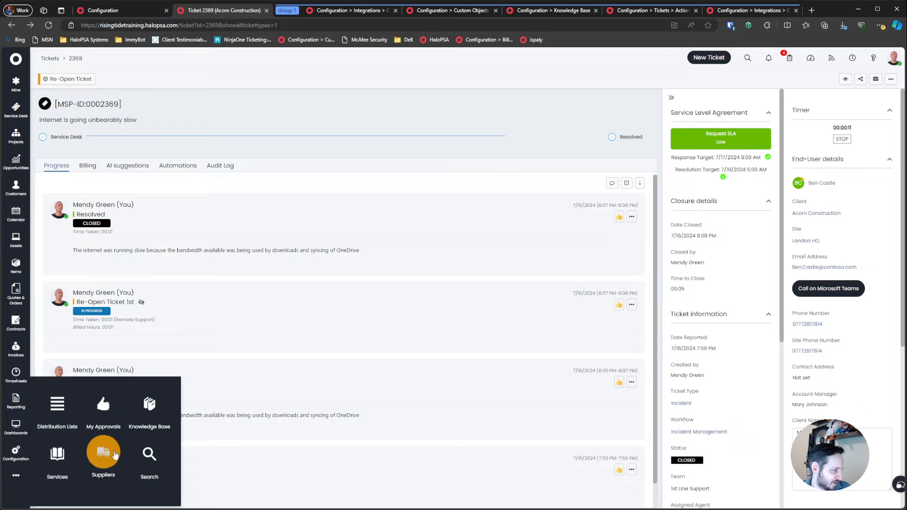
middle_click(149, 405)
click(285, 11)
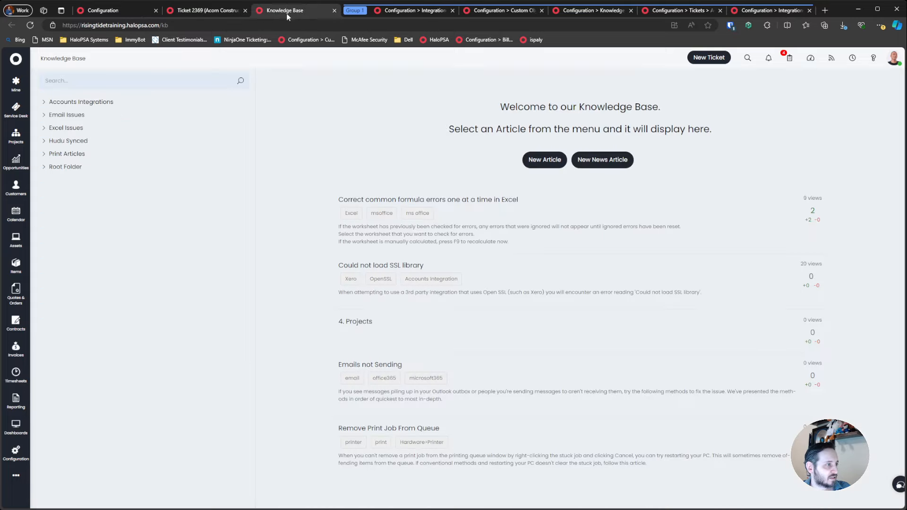
click(416, 199)
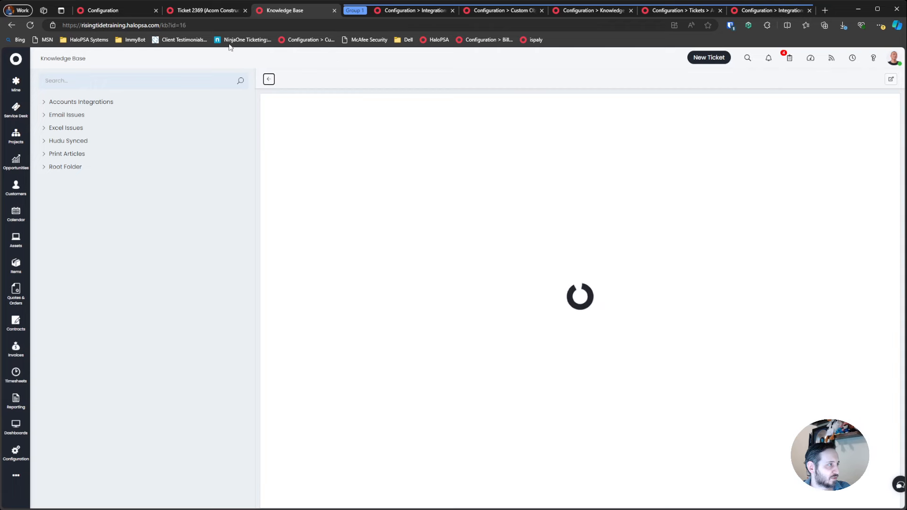
click(230, 26)
key(Return)
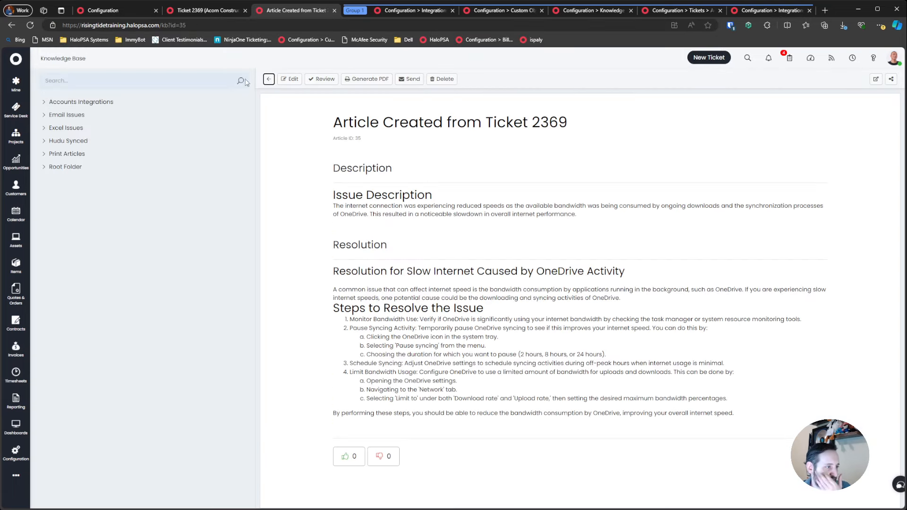
- Read through the generated article's title, issue description, resolution and steps to resolve the issue
drag(357, 115, 538, 118)
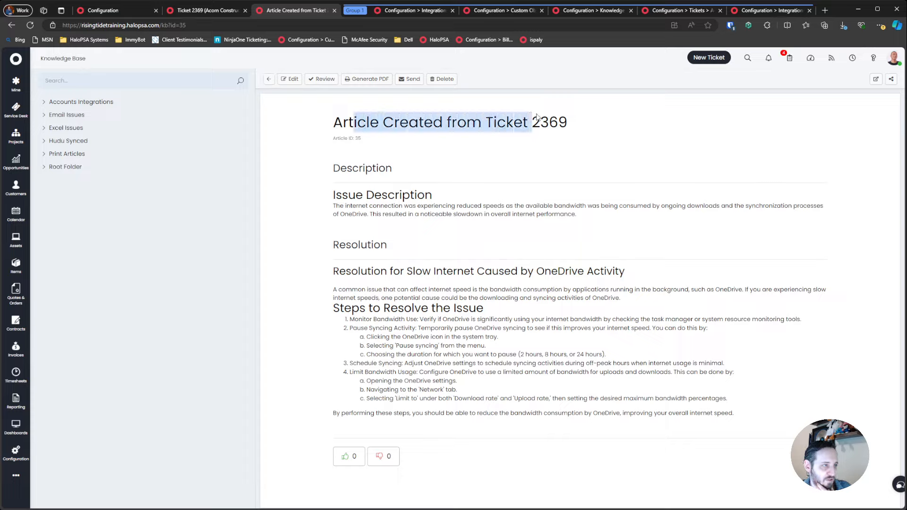
double_click(543, 123)
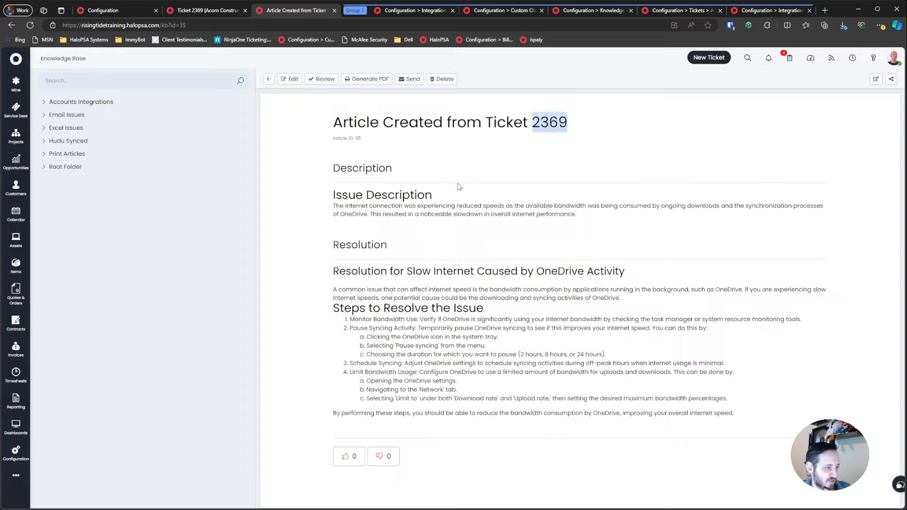
drag(368, 206, 437, 207)
click(361, 238)
drag(406, 272, 355, 283)
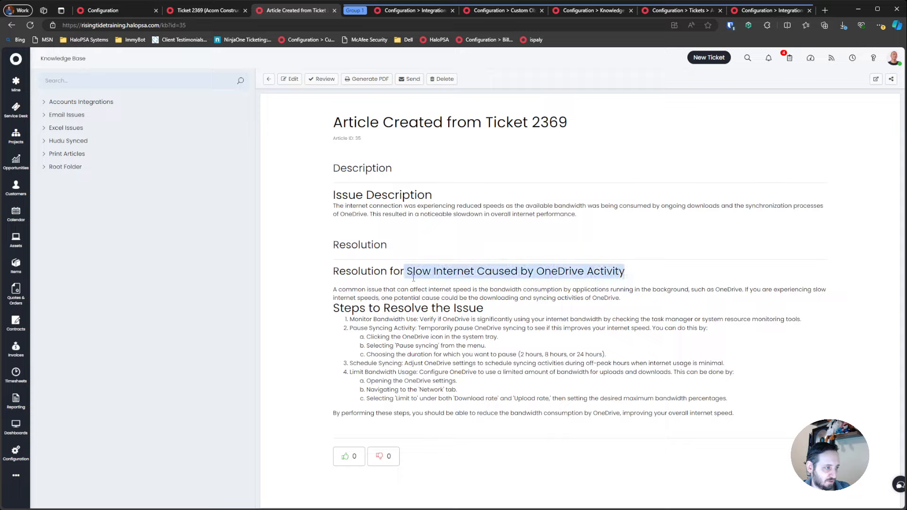
click(349, 294)
triple_click(350, 293)
click(381, 291)
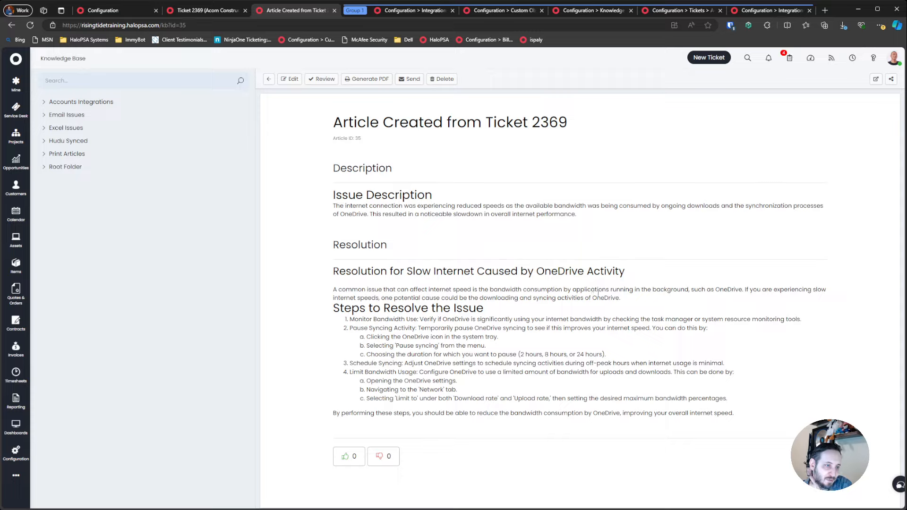
triple_click(400, 292)
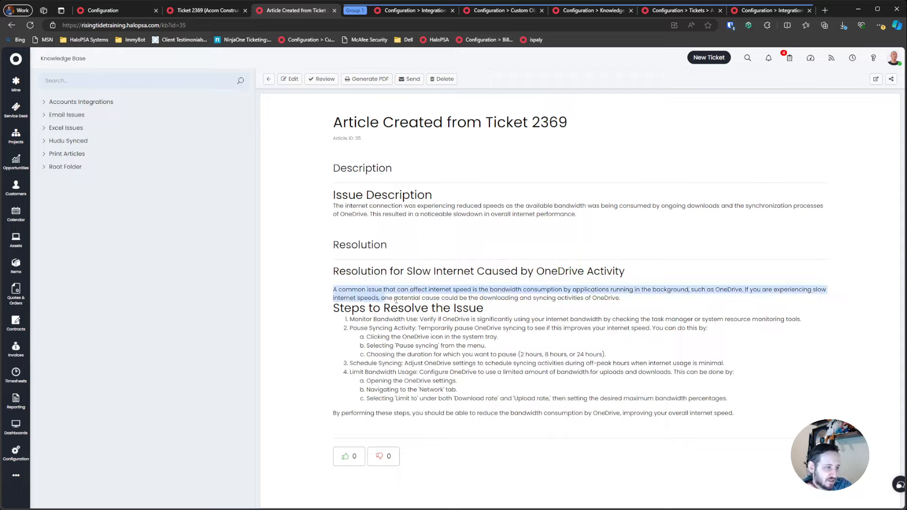
click(354, 315)
drag(397, 328, 500, 348)
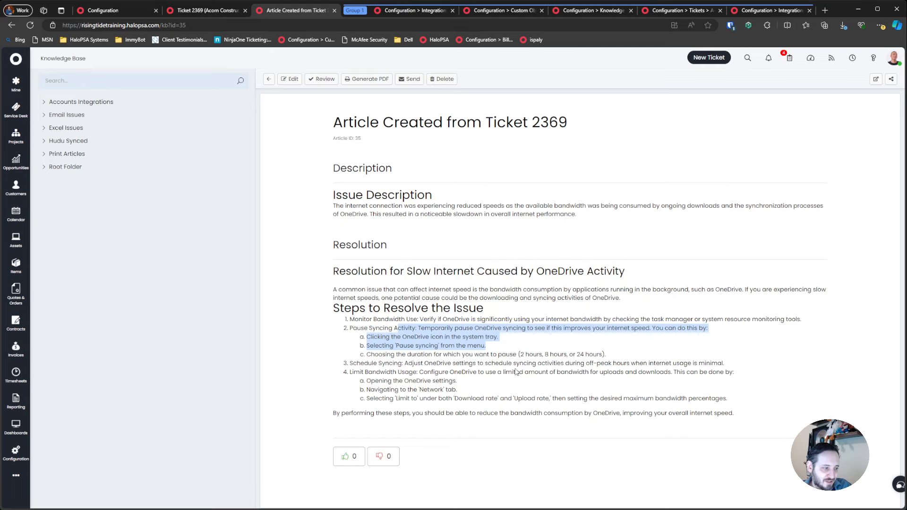
click(518, 372)
- Return to the Azure OpenAI Create Knowledge Base Article runbook and review its flow chart
click(206, 13)
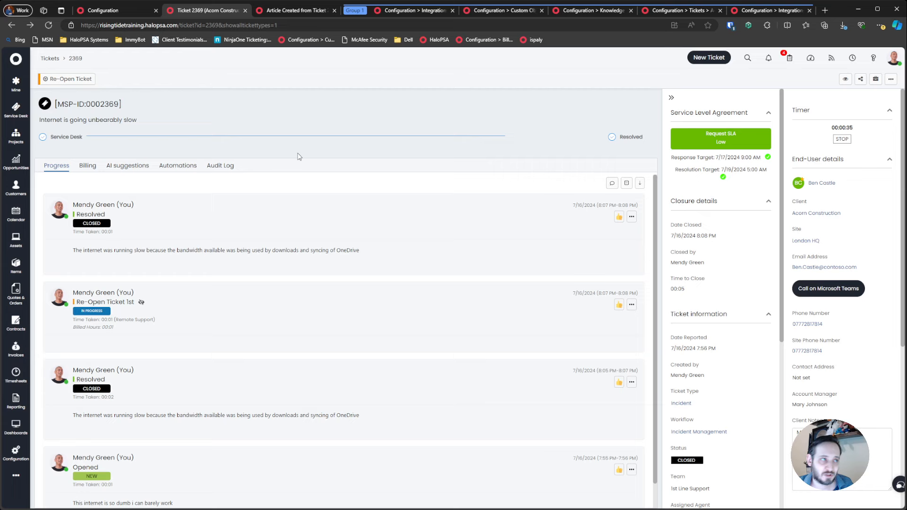
click(295, 12)
click(394, 13)
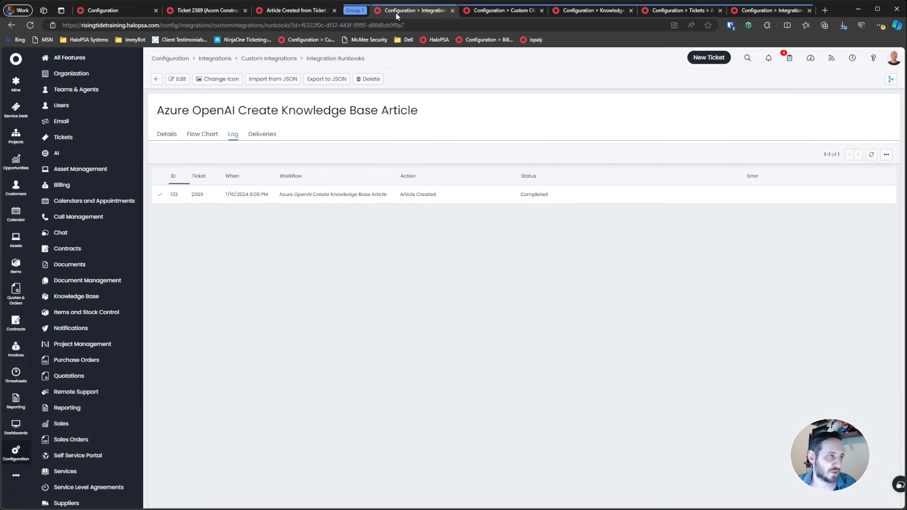
click(517, 13)
click(416, 15)
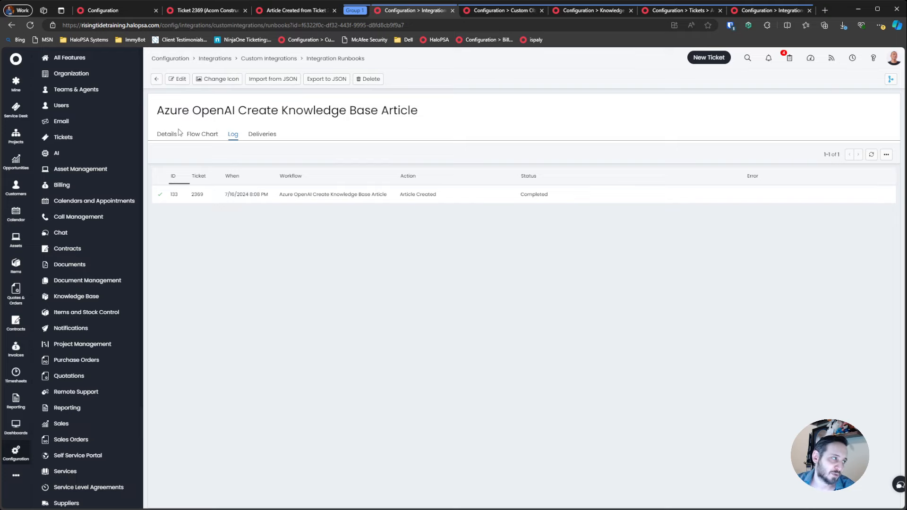
click(199, 135)
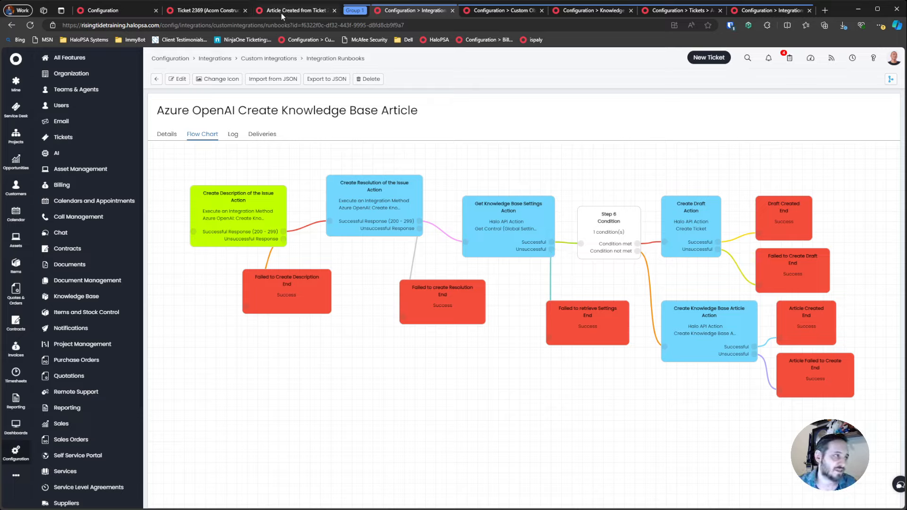
- Close the browser tabs for Knowledge Base configuration, ticket actions, custom integration methods and the generated article
click(492, 15)
click(587, 15)
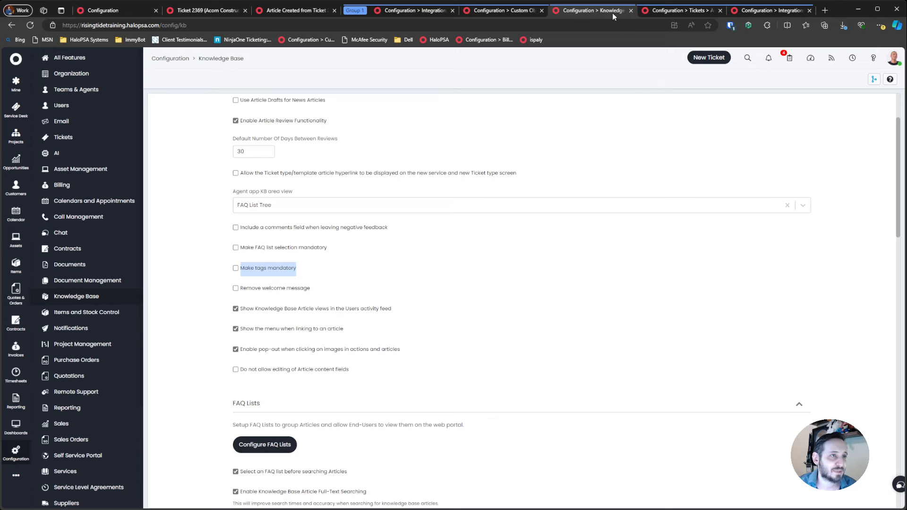
middle_click(612, 13)
middle_click(612, 13)
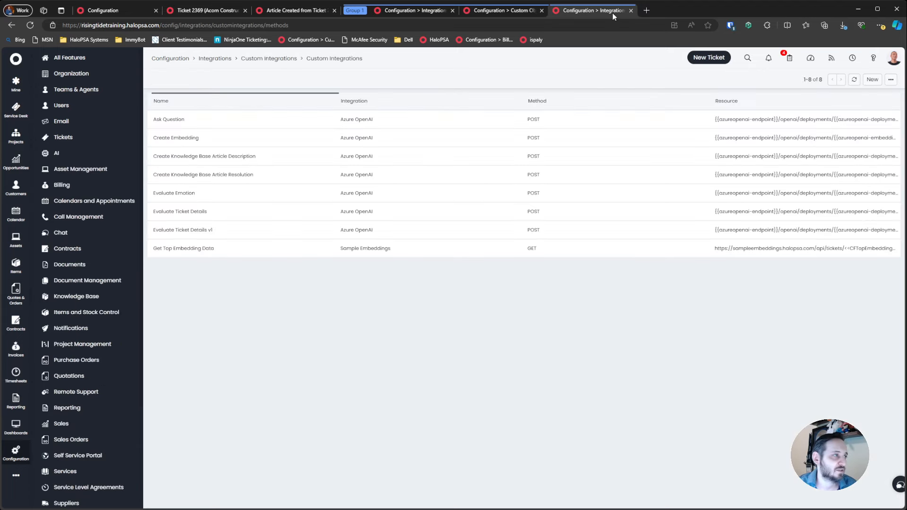
middle_click(613, 13)
click(449, 10)
click(332, 13)
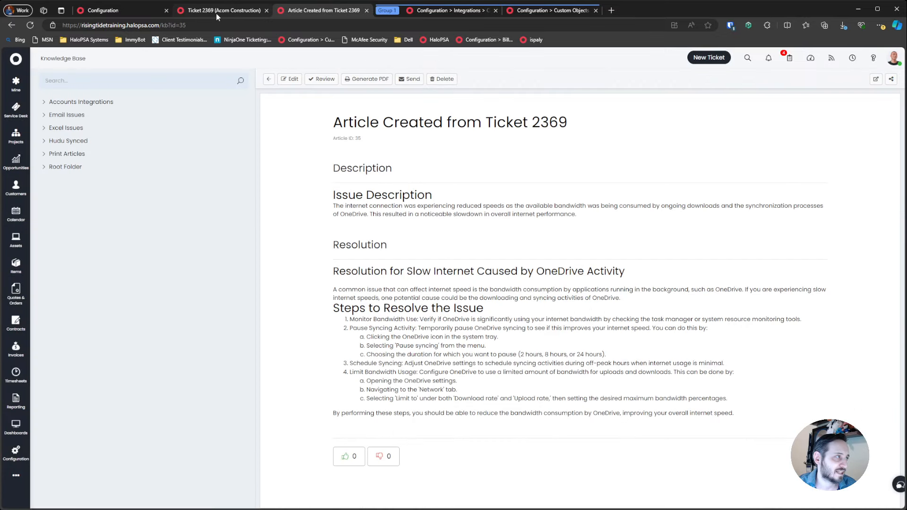
click(217, 13)
click(319, 9)
middle_click(318, 9)
- Open the Emotion Detection runbook from the AI configuration and examine its enabled state, start access and events
click(103, 10)
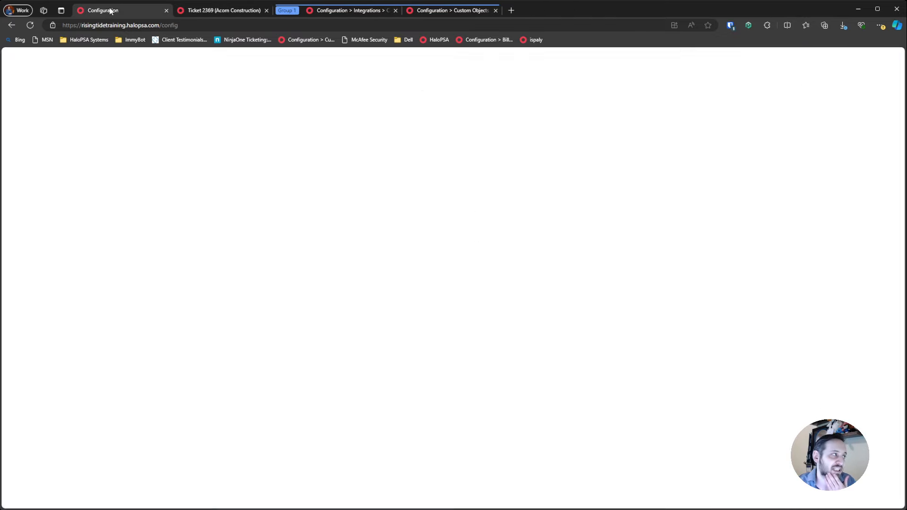
click(200, 258)
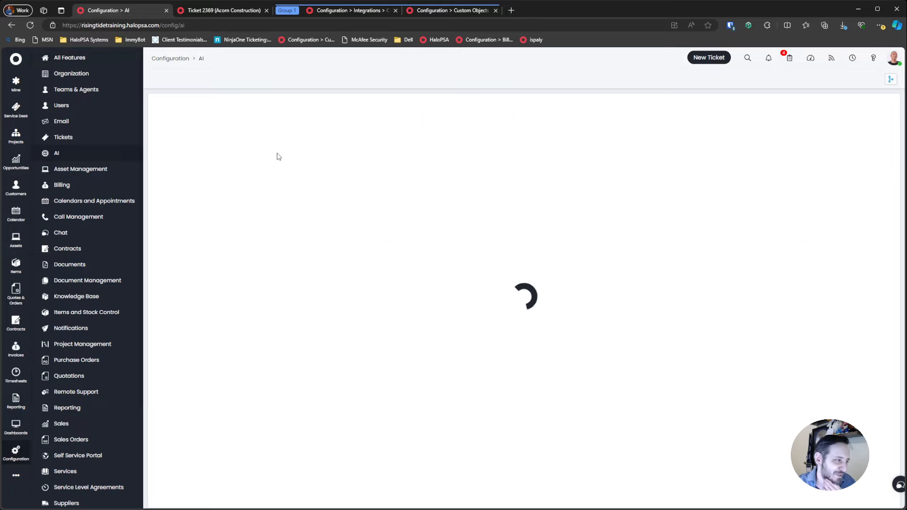
scroll(201, 276, down, 7)
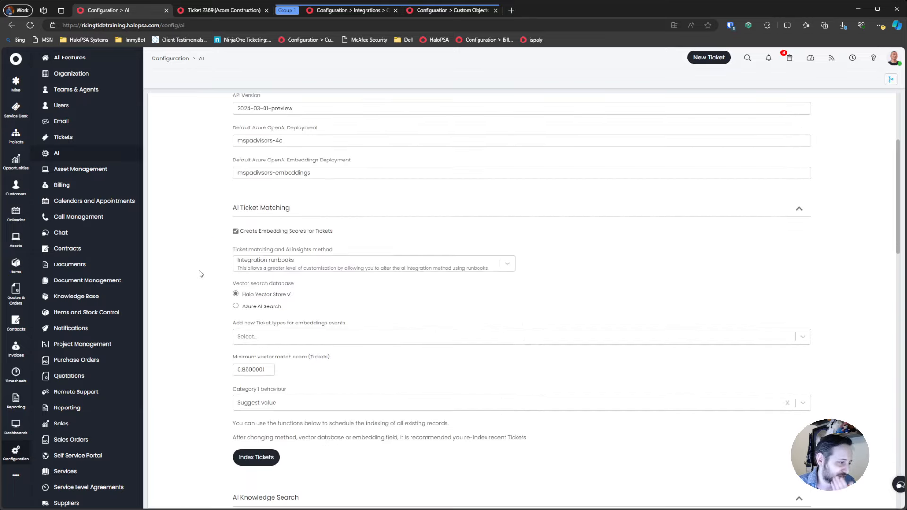
scroll(201, 274, down, 5)
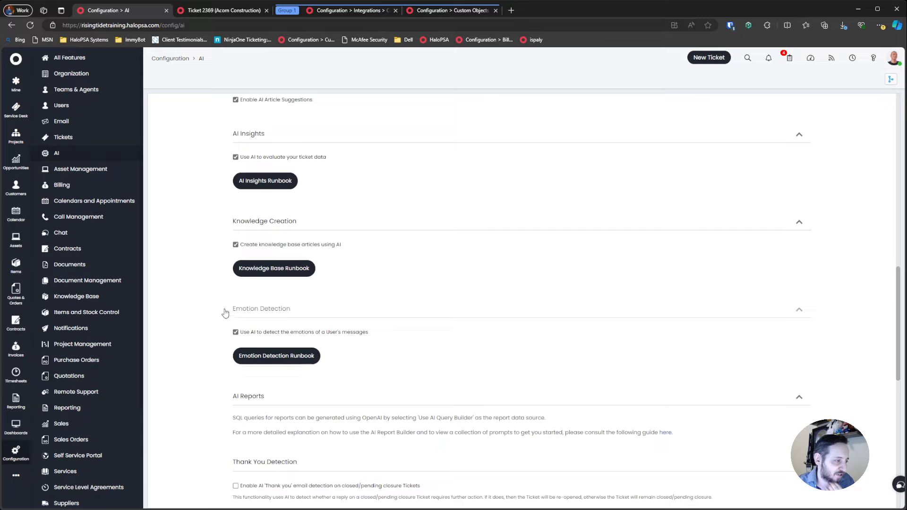
click(283, 360)
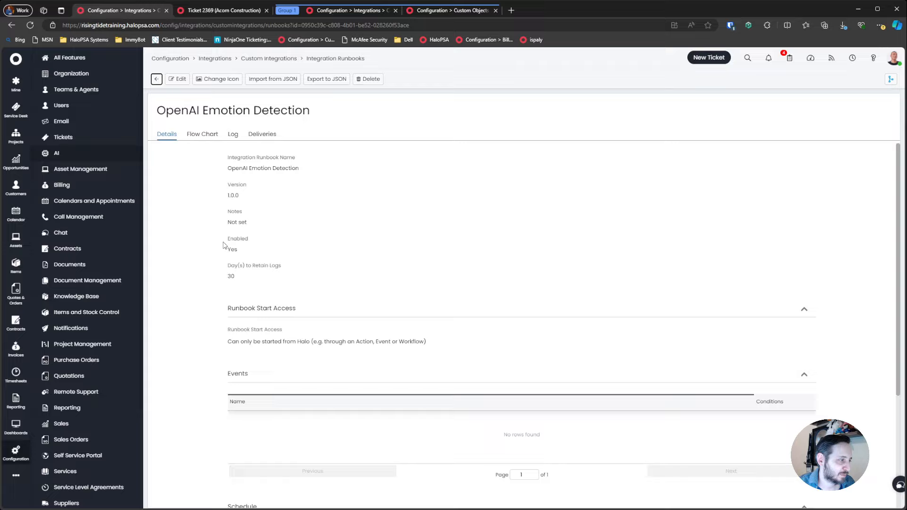
drag(224, 245, 297, 263)
drag(216, 349, 510, 462)
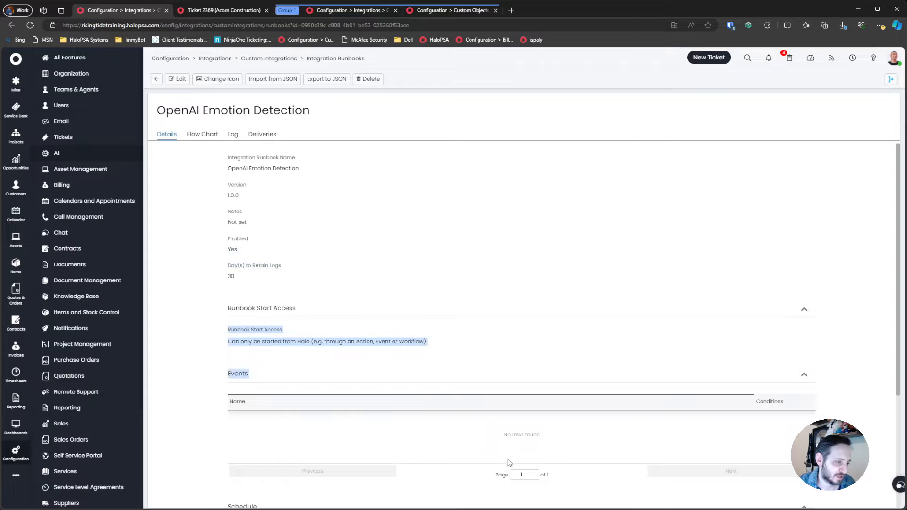
- Check the log and flow chart of the OpenAI Emotion Detection runbook, then return to the integration runbooks list
click(233, 134)
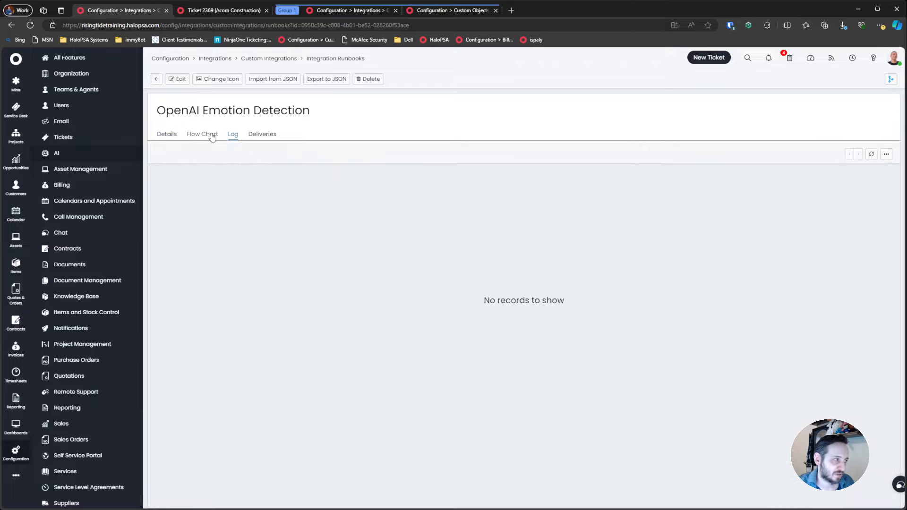
click(211, 135)
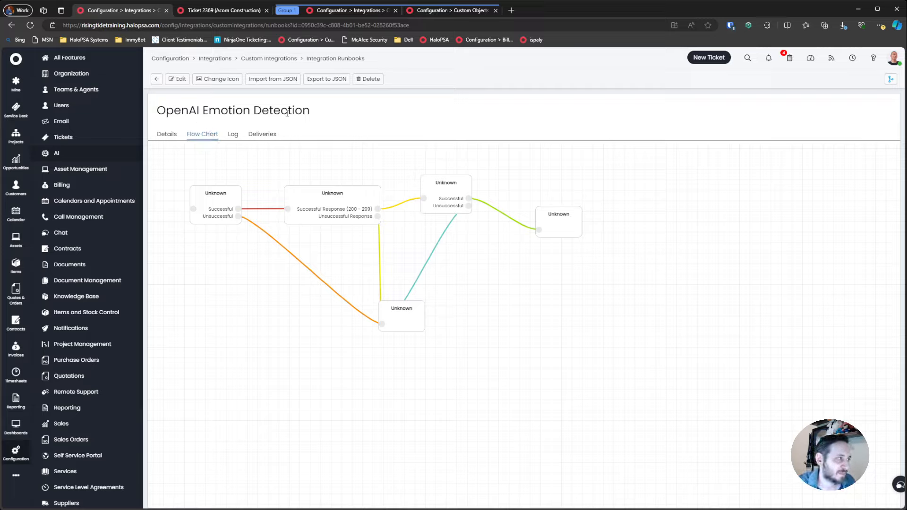
mouse_move(166, 111)
mouse_down()
mouse_move(316, 112)
mouse_move(158, 112)
mouse_move(176, 113)
mouse_up()
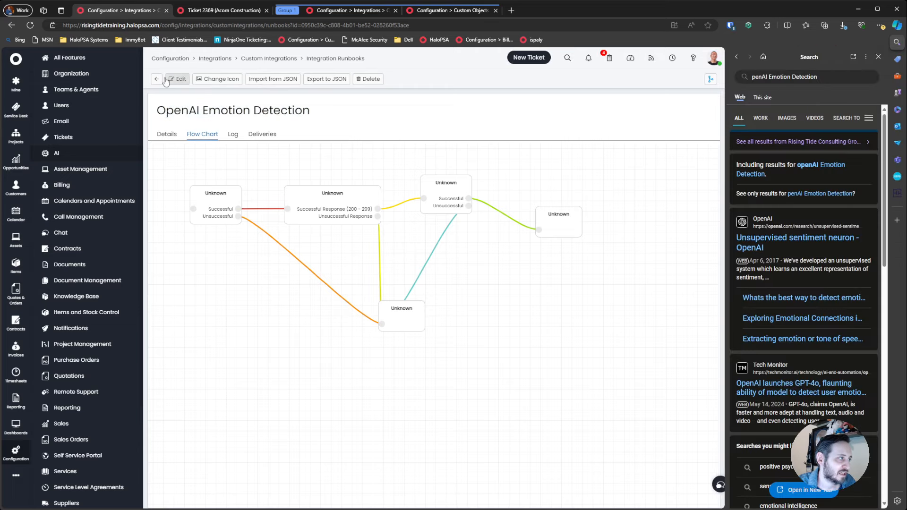
click(156, 79)
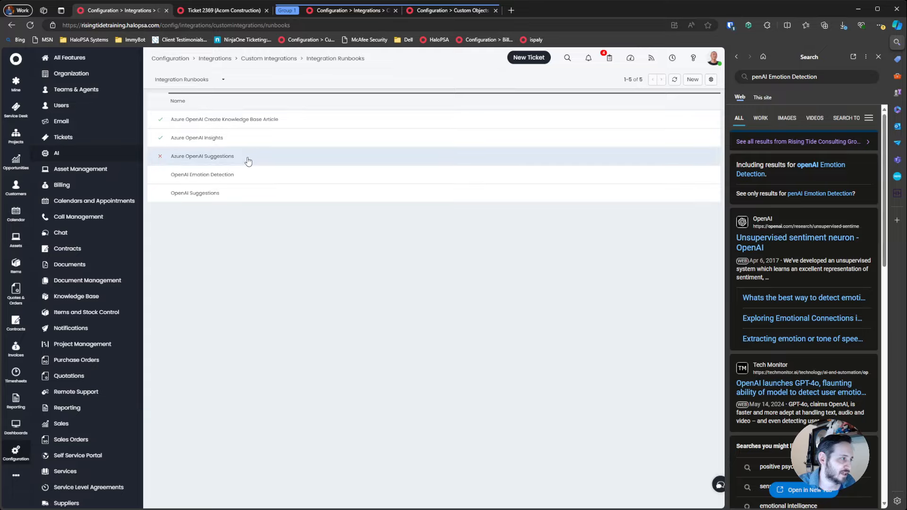
click(878, 56)
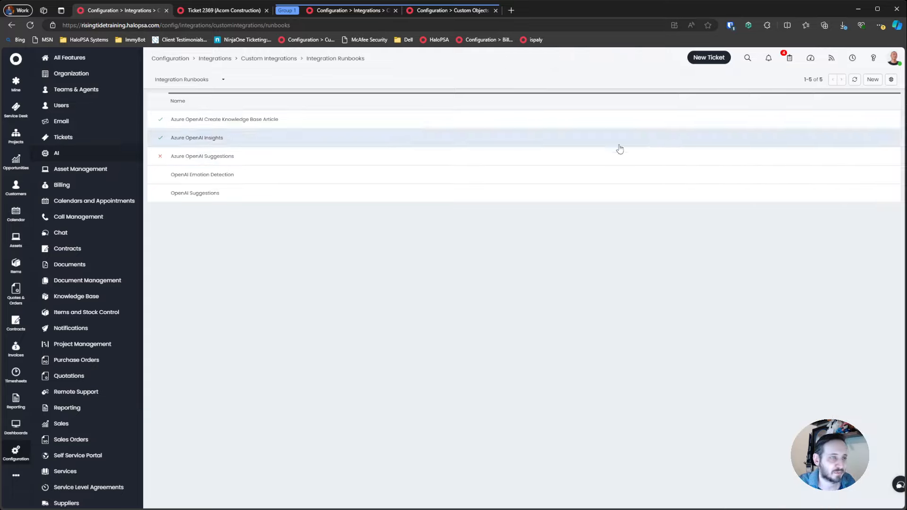
- Review the Azure OpenAI Emotion Detection runbook's details and flow chart in the online repository
click(881, 80)
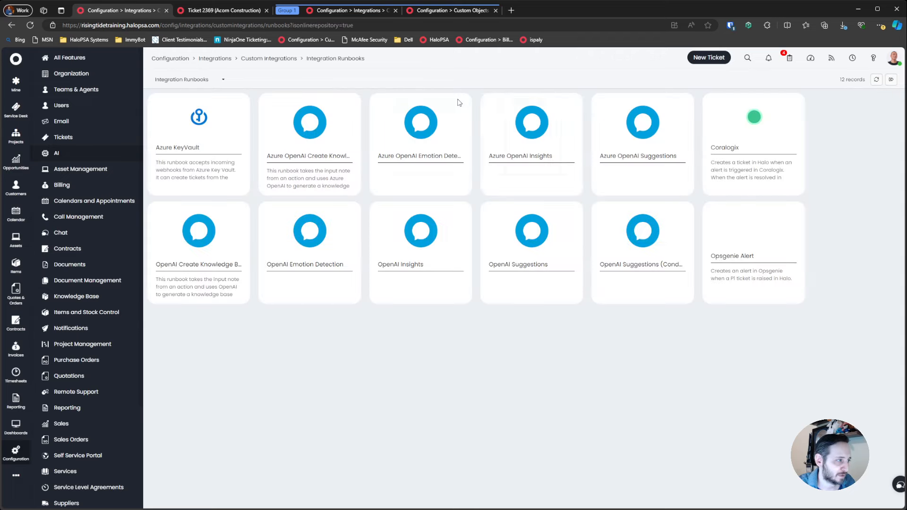
click(437, 134)
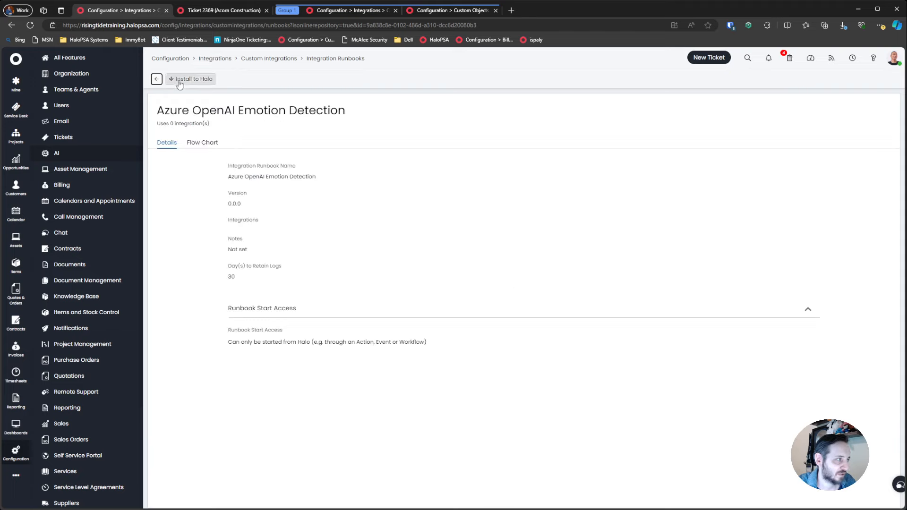
click(198, 143)
click(169, 144)
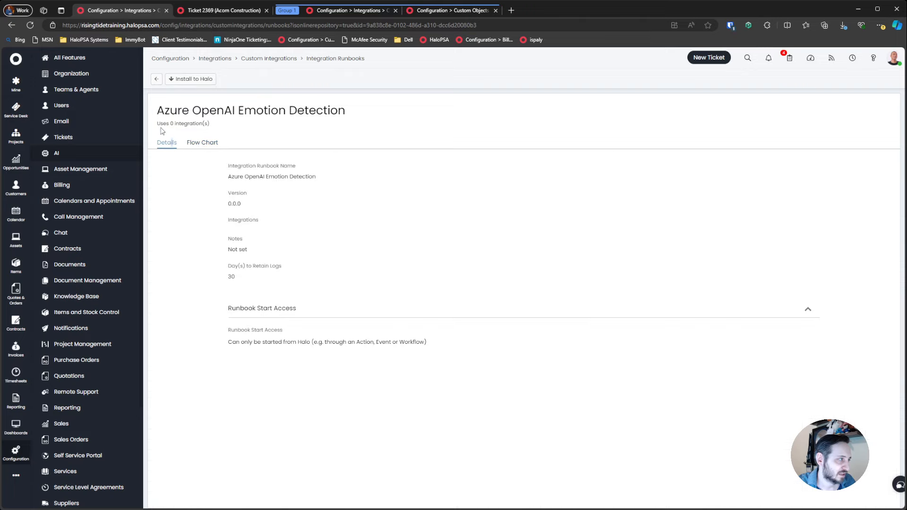
click(157, 79)
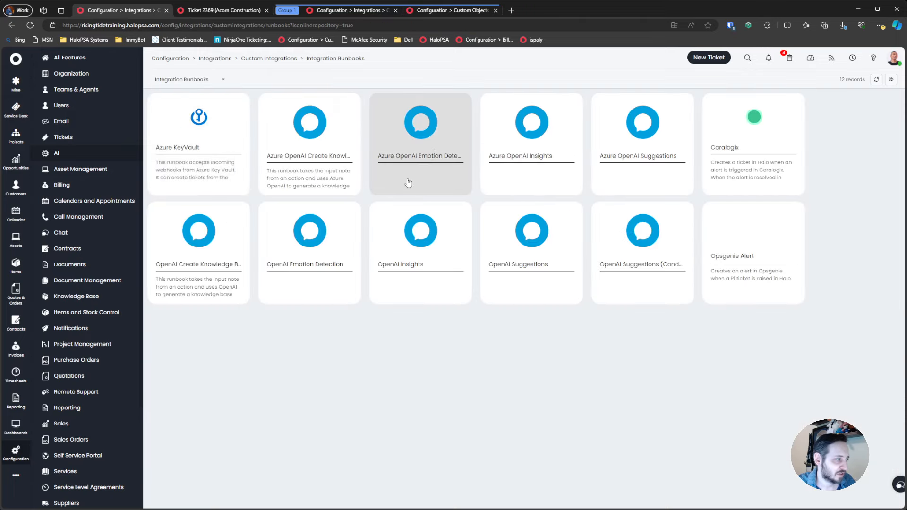
- View the flow chart of the OpenAI Emotion Detection runbook in the online repository and go back to the repository overview
click(329, 244)
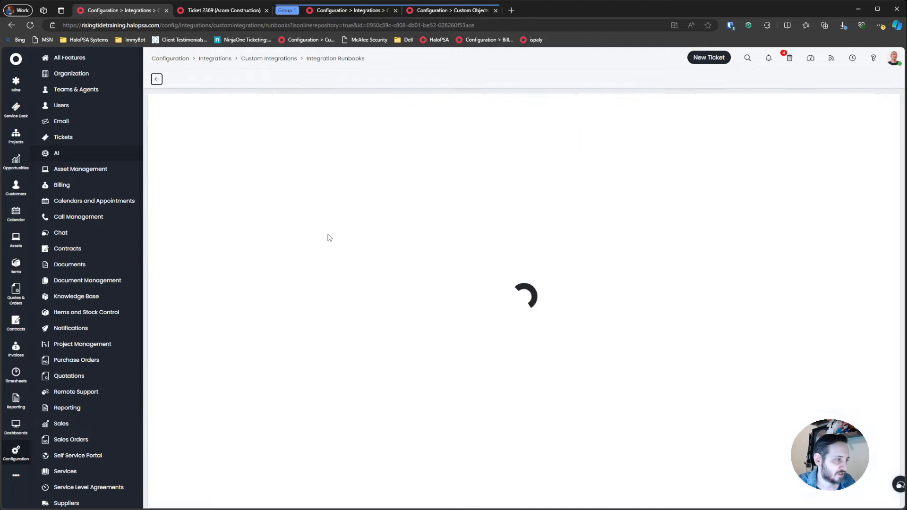
click(198, 142)
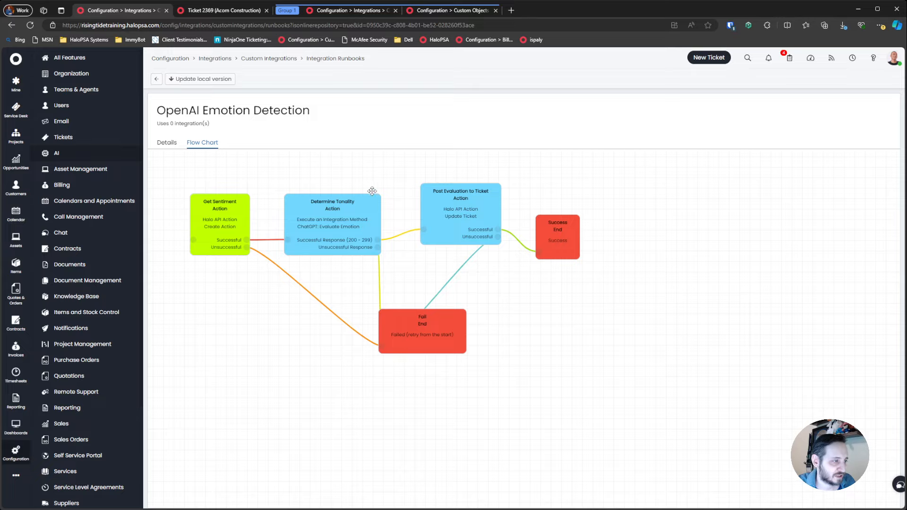
click(156, 78)
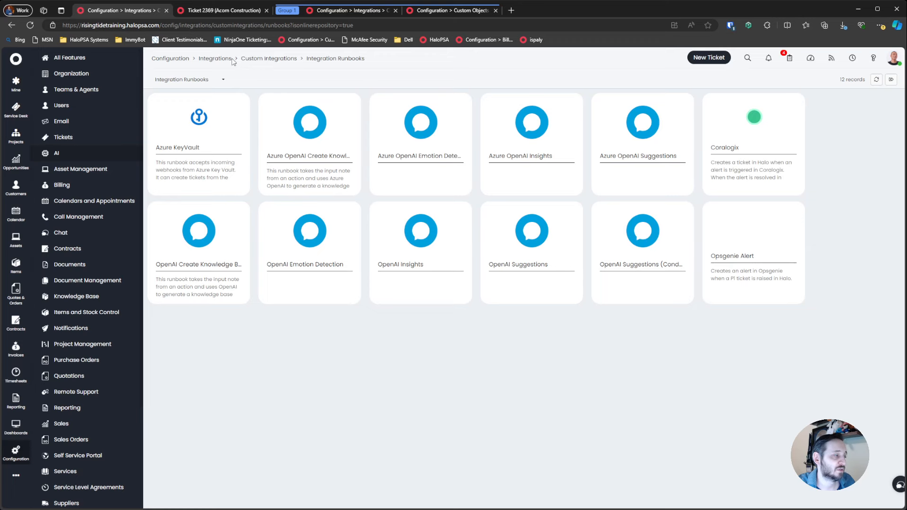
- Turn off the use of AI to detect the emotions of a user's messages in the AI configuration
click(365, 15)
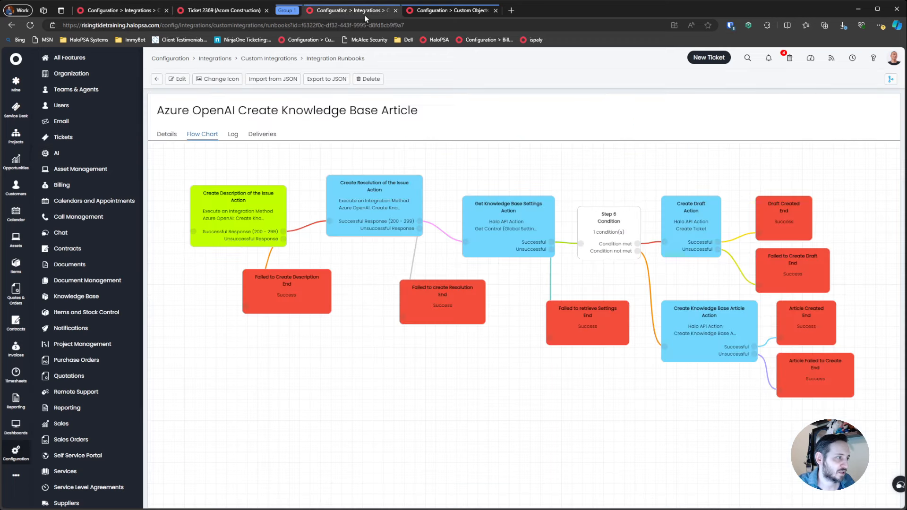
click(159, 78)
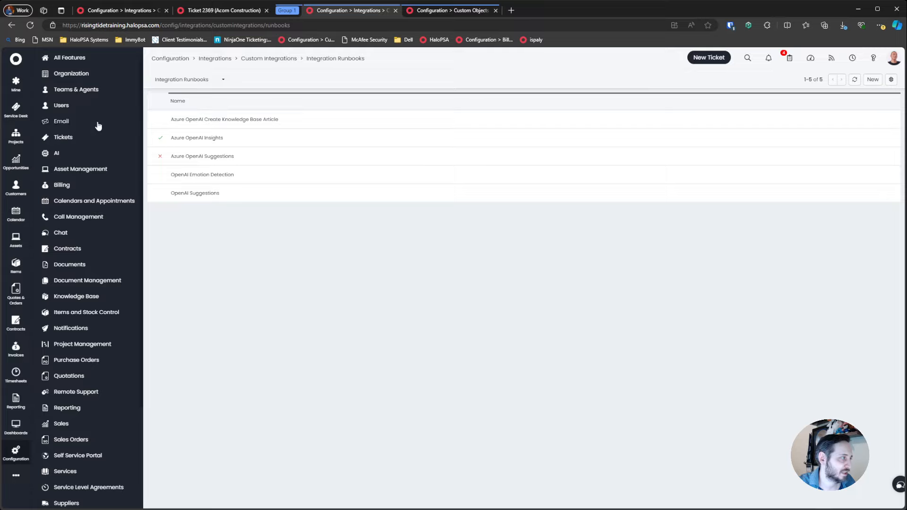
click(76, 156)
scroll(208, 186, down, 10)
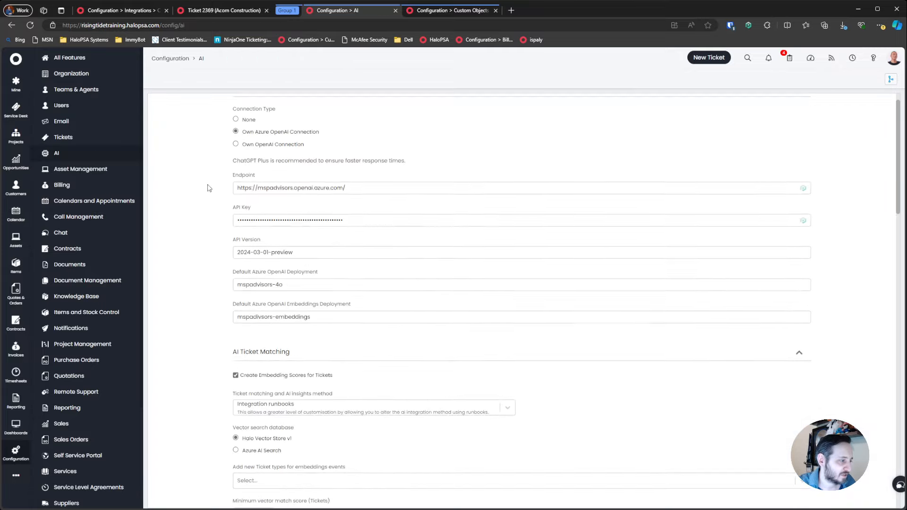
scroll(208, 228, down, 2)
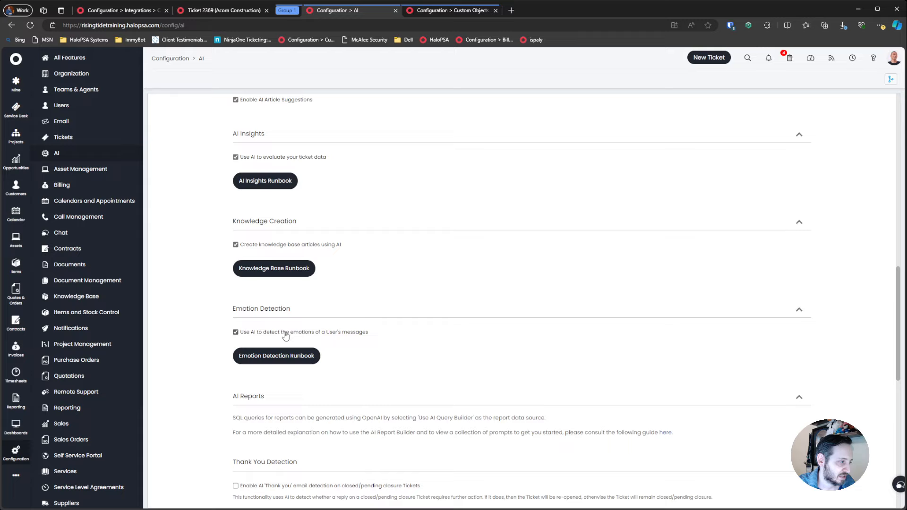
scroll(233, 284, down, 1)
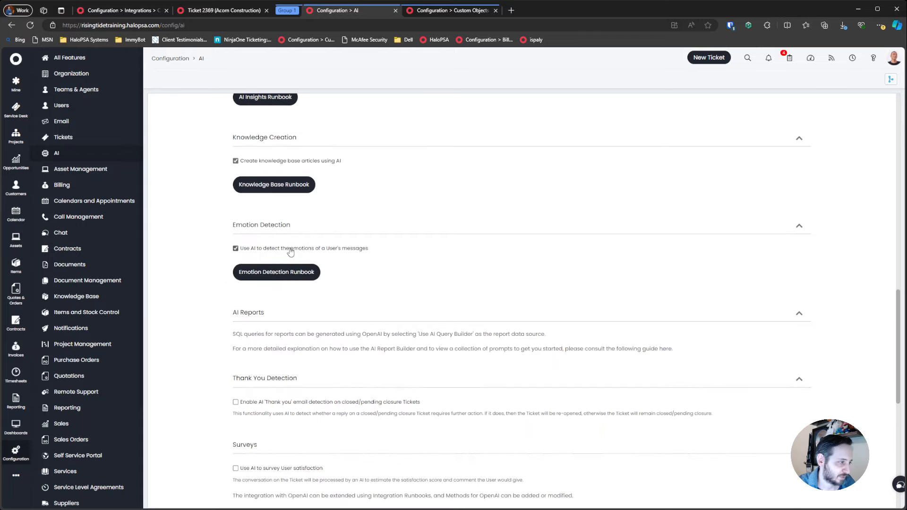
click(235, 247)
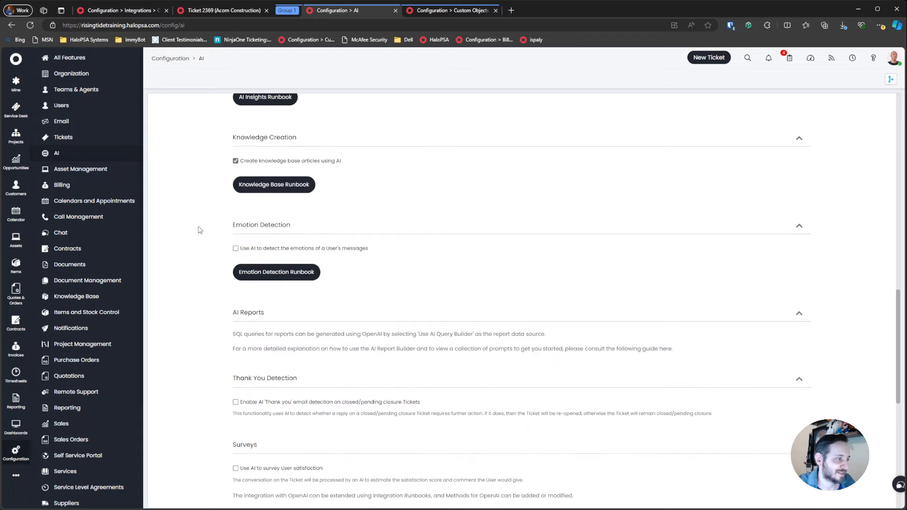
- Delete the disabled OpenAI Emotion Detection runbook from the integration runbooks and confirm the deletion
click(150, 11)
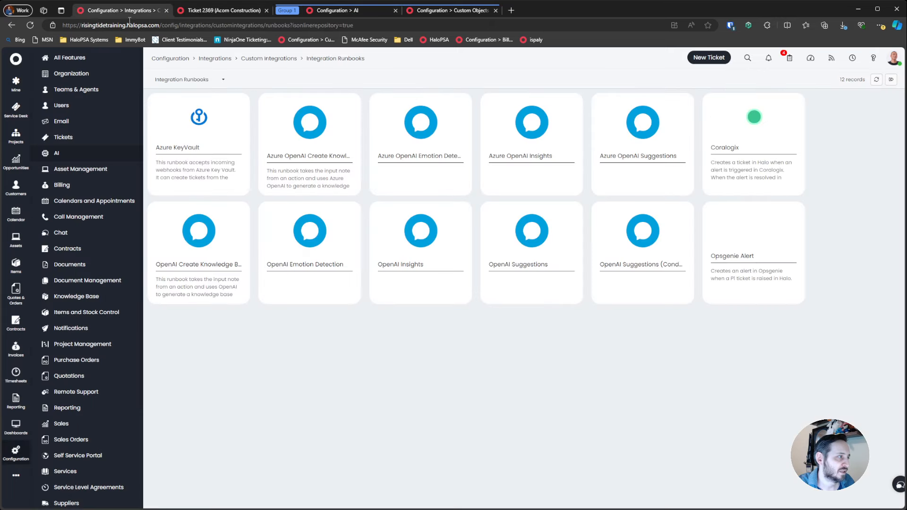
click(295, 62)
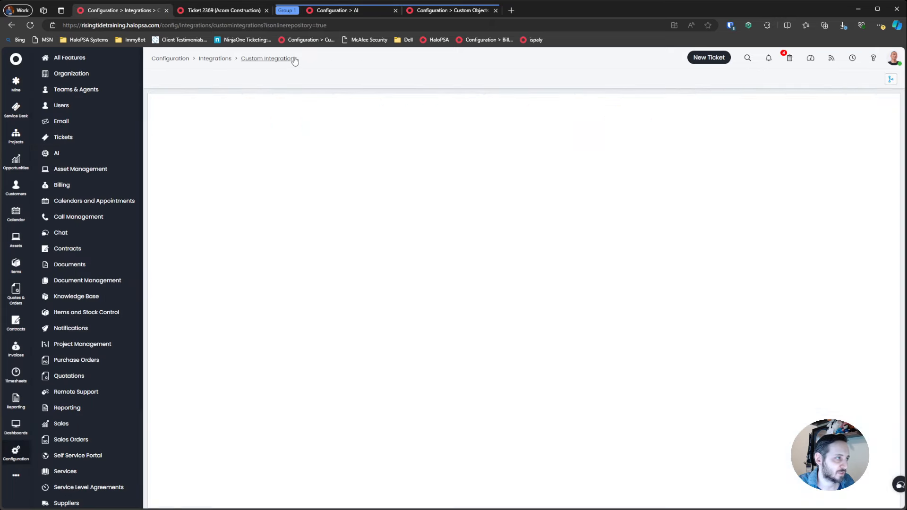
click(241, 227)
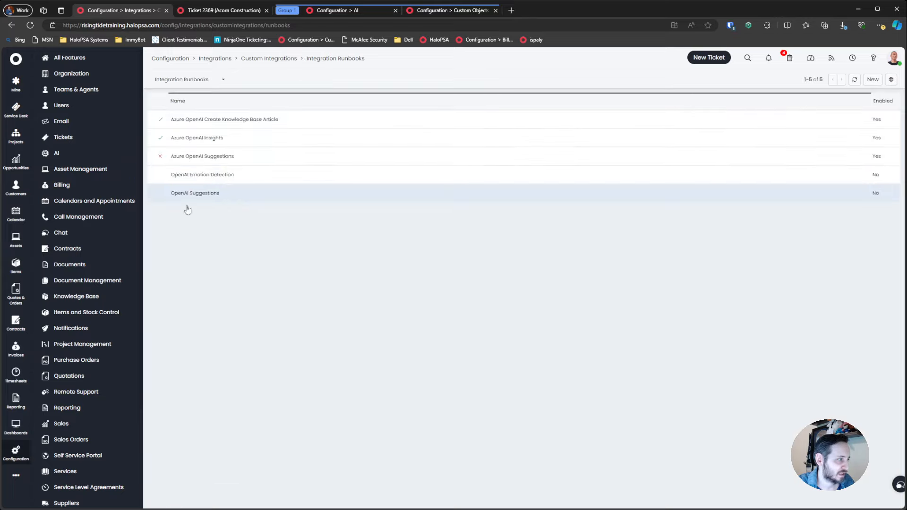
click(857, 81)
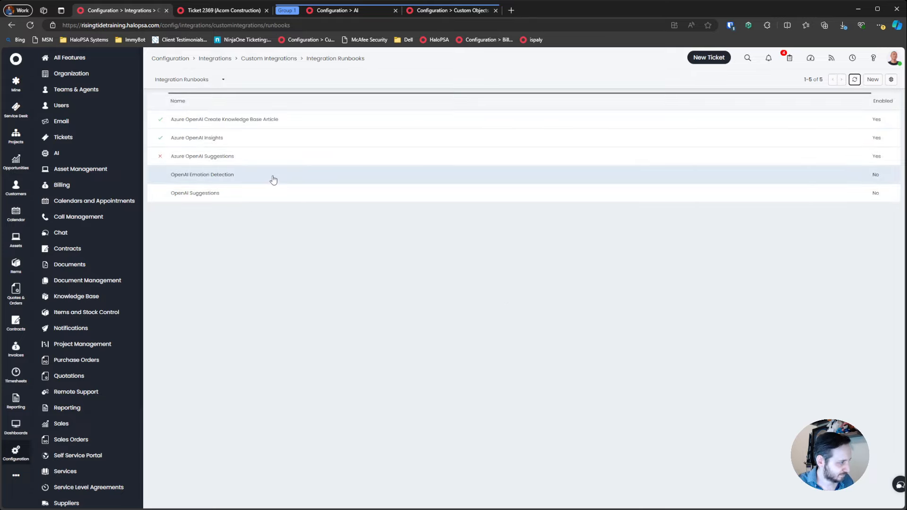
click(252, 176)
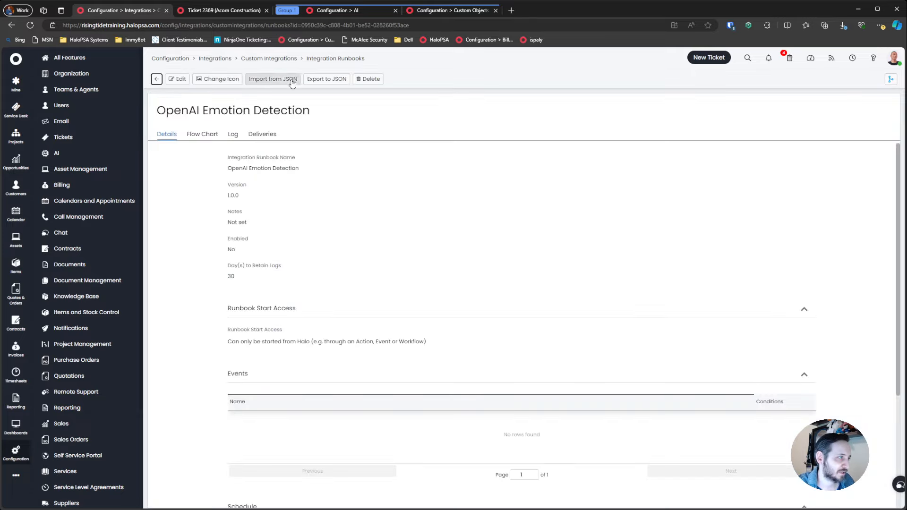
click(370, 80)
click(513, 266)
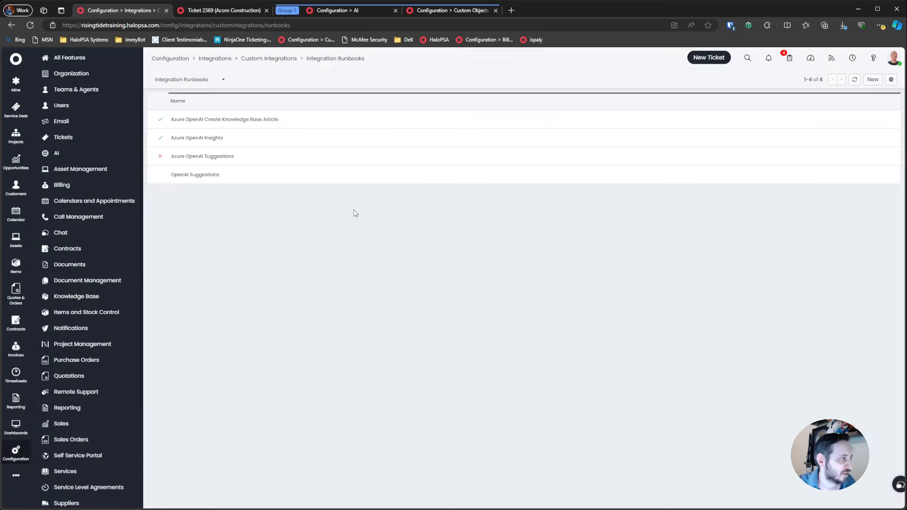
- Examine the newest log entry of the Azure OpenAI Suggestions runbook, including its request data, response body and payload
click(204, 160)
click(234, 135)
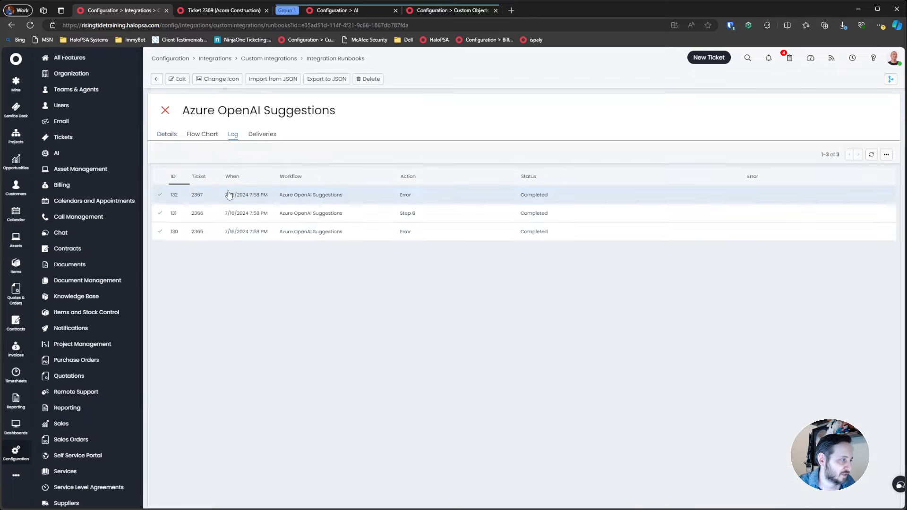
click(366, 204)
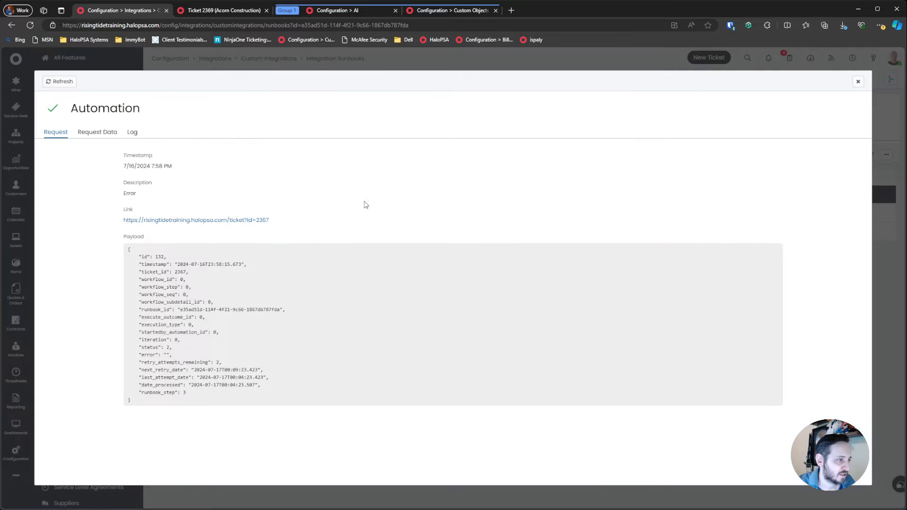
click(132, 133)
click(99, 133)
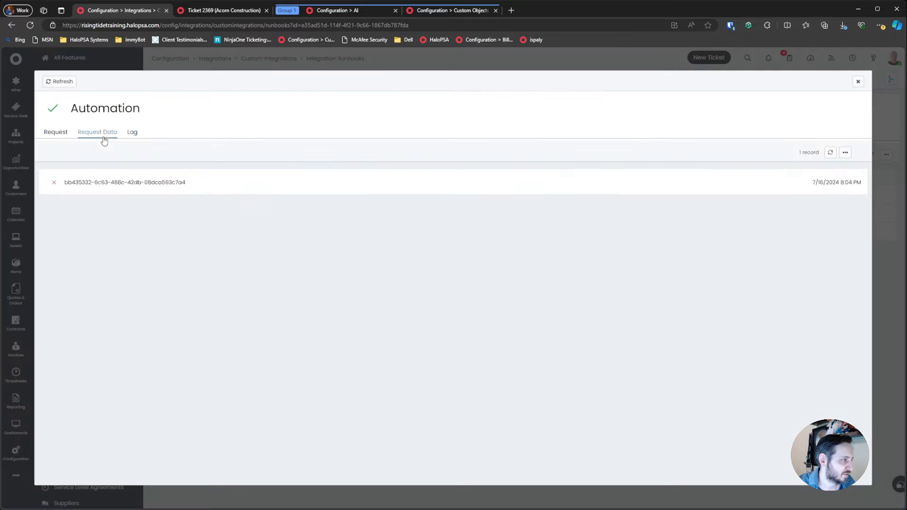
click(138, 180)
click(364, 132)
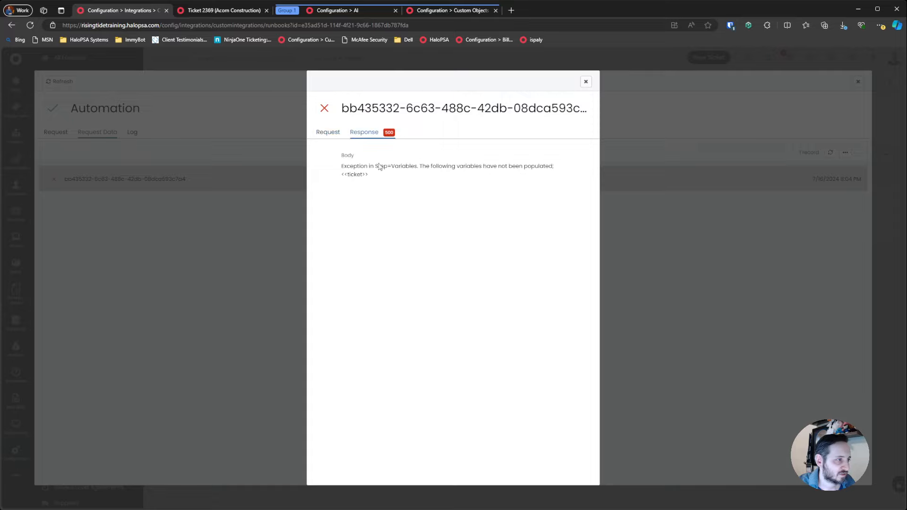
drag(509, 173, 387, 168)
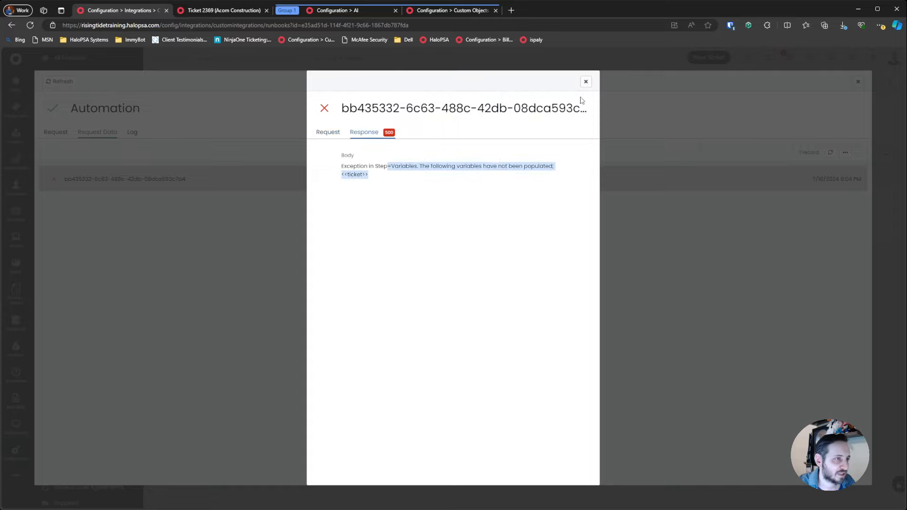
click(585, 81)
click(53, 134)
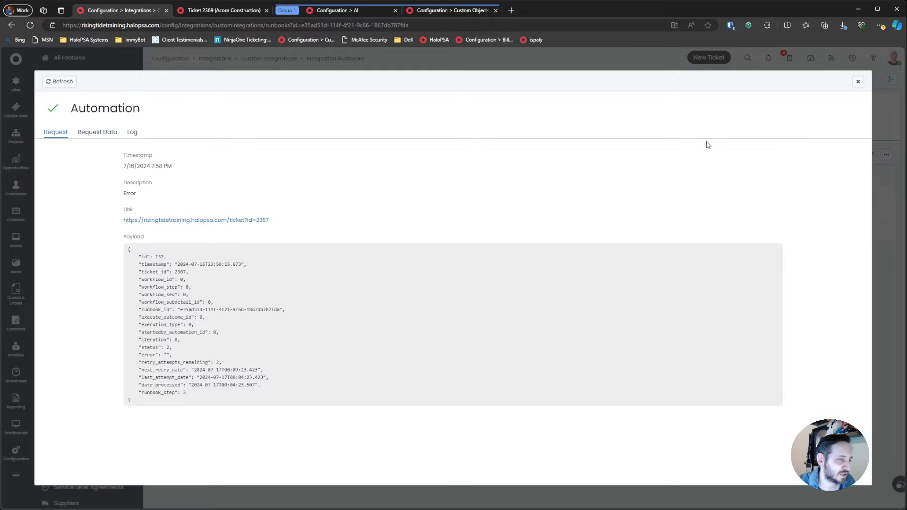
click(858, 81)
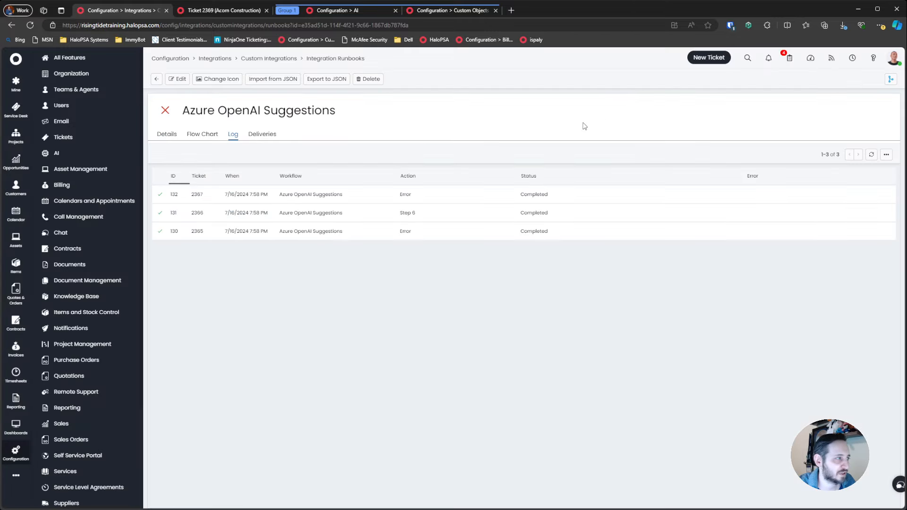
- Delete the Azure OpenAI Suggestions runbook and confirm the permanent deletion
click(167, 135)
click(369, 79)
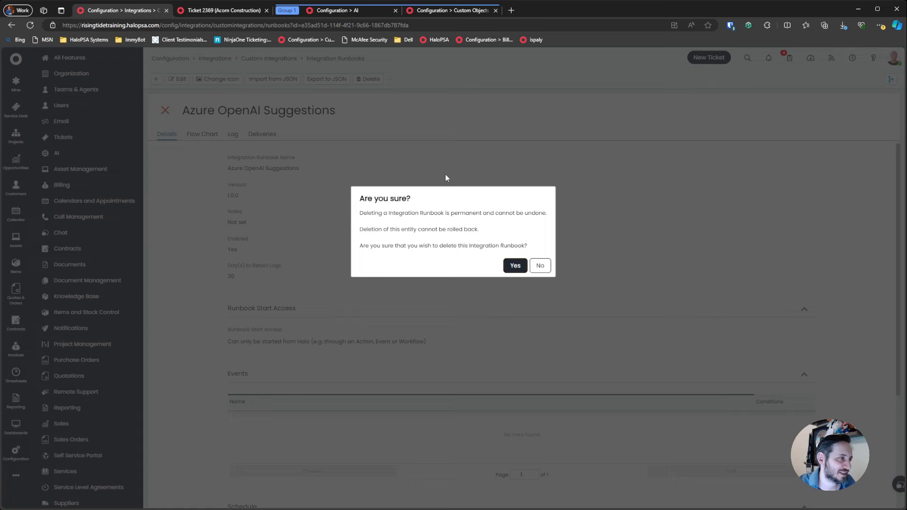
click(512, 265)
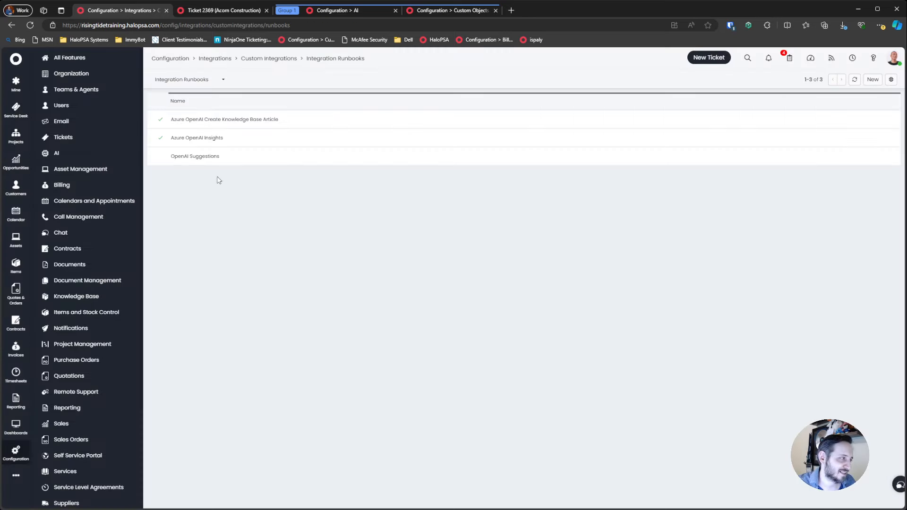
- Open the OpenAI Suggestions runbook and check its flow chart and log
click(207, 158)
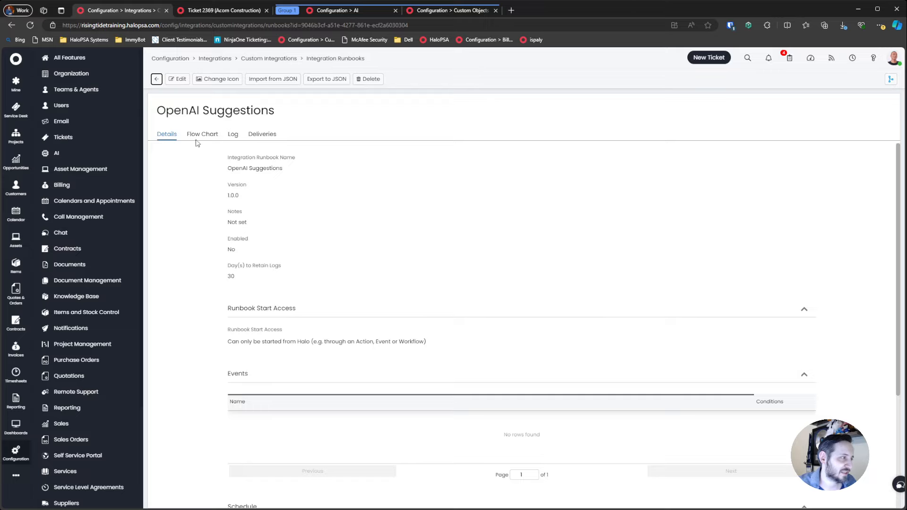
click(202, 135)
click(232, 135)
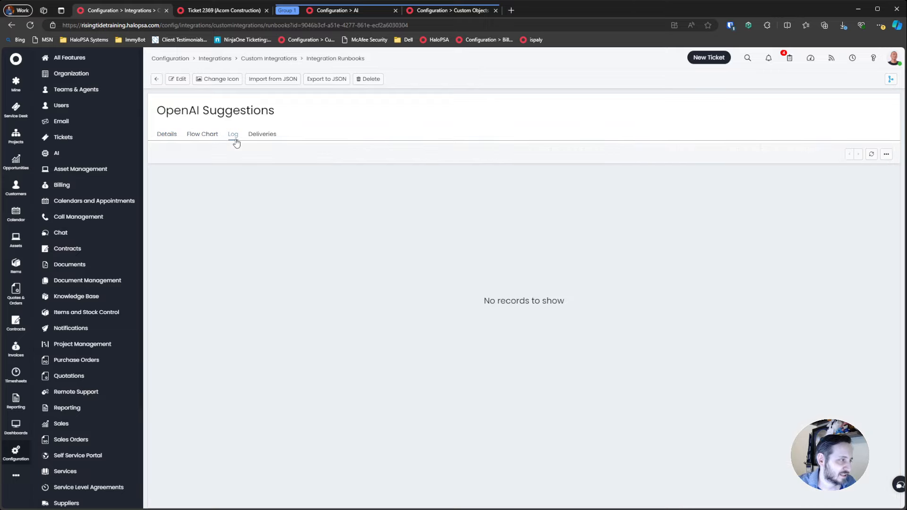
- Check the details of the OpenAI Suggestions runbook, then delete it and confirm the permanent deletion
click(210, 135)
click(168, 135)
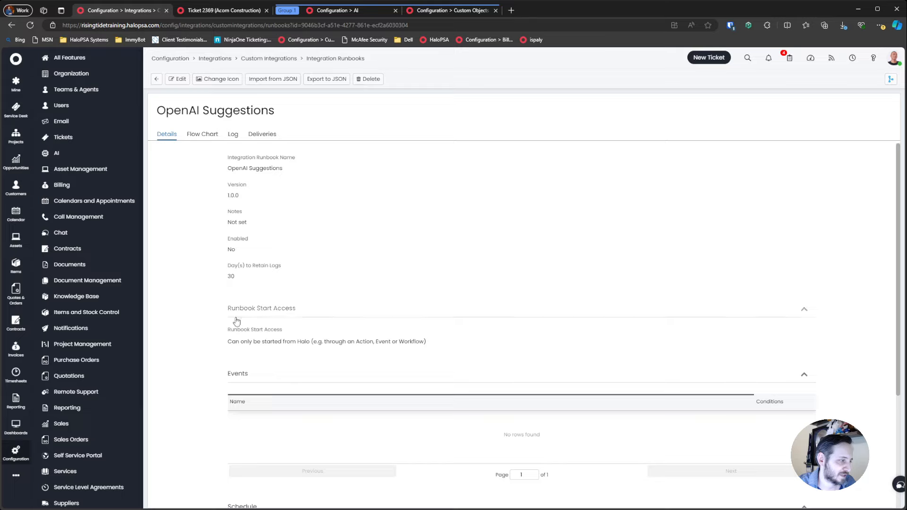
scroll(237, 322, down, 1)
scroll(344, 219, up, 1)
click(368, 79)
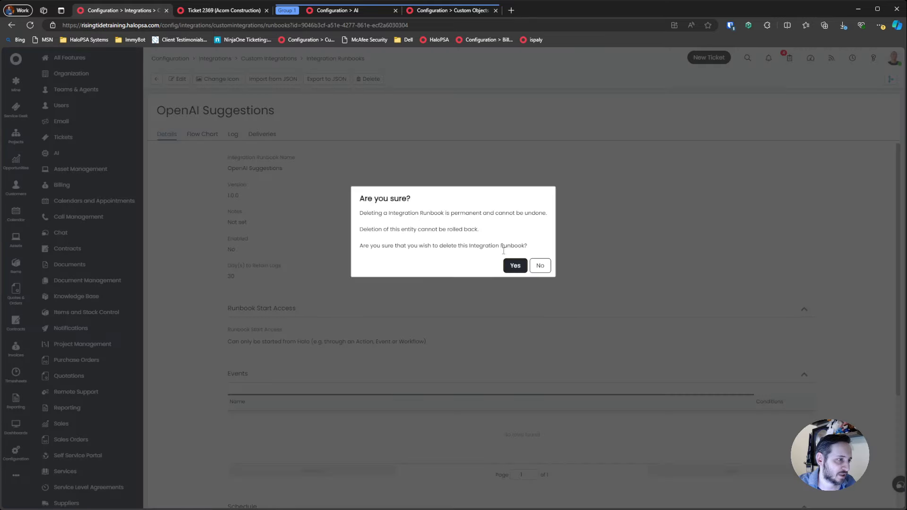
click(522, 267)
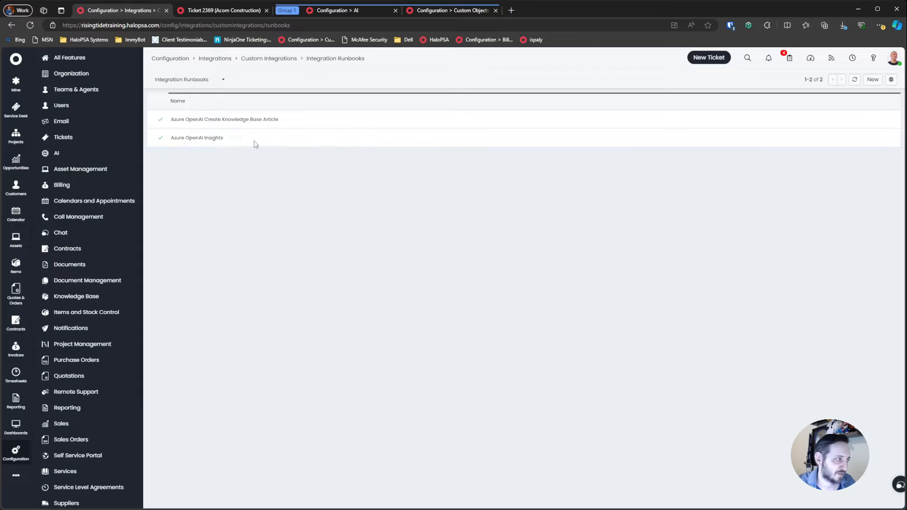
- Enable the use of AI to detect the emotions of users' messages in the AI configuration
click(223, 10)
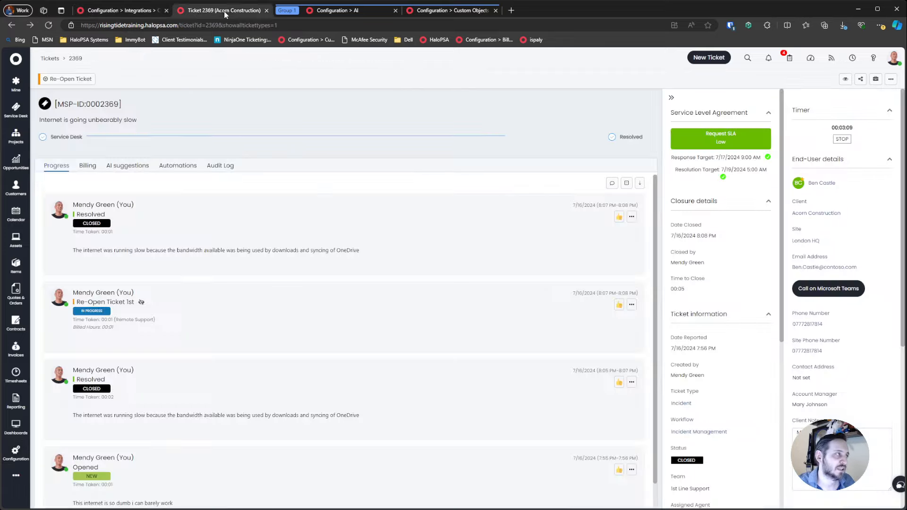
click(115, 11)
click(341, 11)
scroll(301, 222, up, 4)
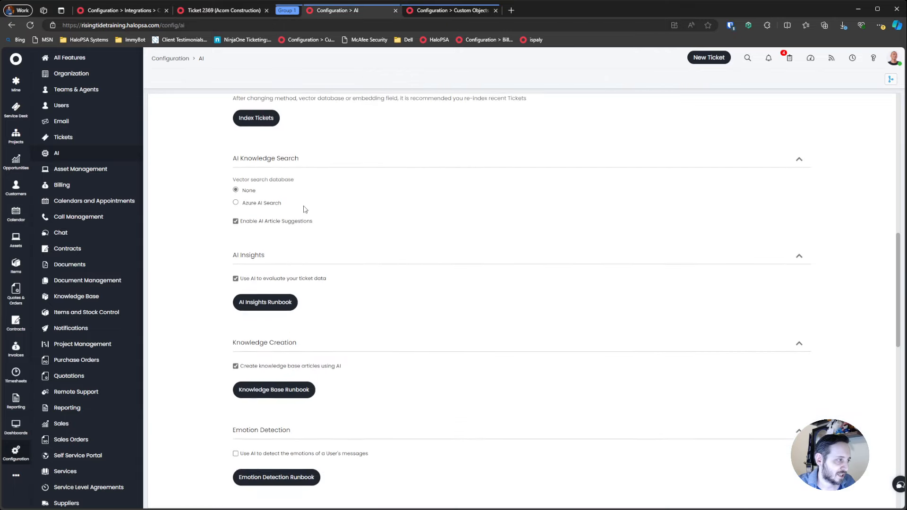
scroll(304, 206, down, 3)
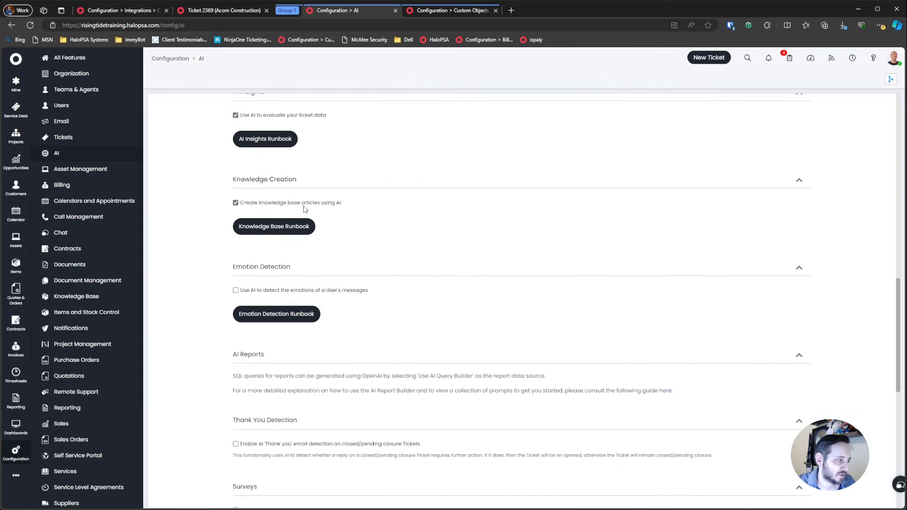
click(246, 295)
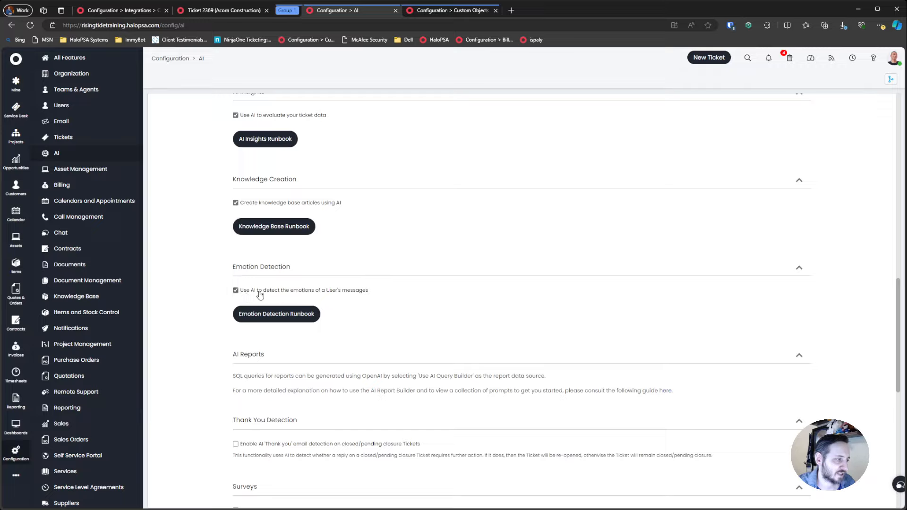
- Refresh the integration runbooks list, open the OpenAI Emotion Detection runbook and check its flow chart
click(115, 6)
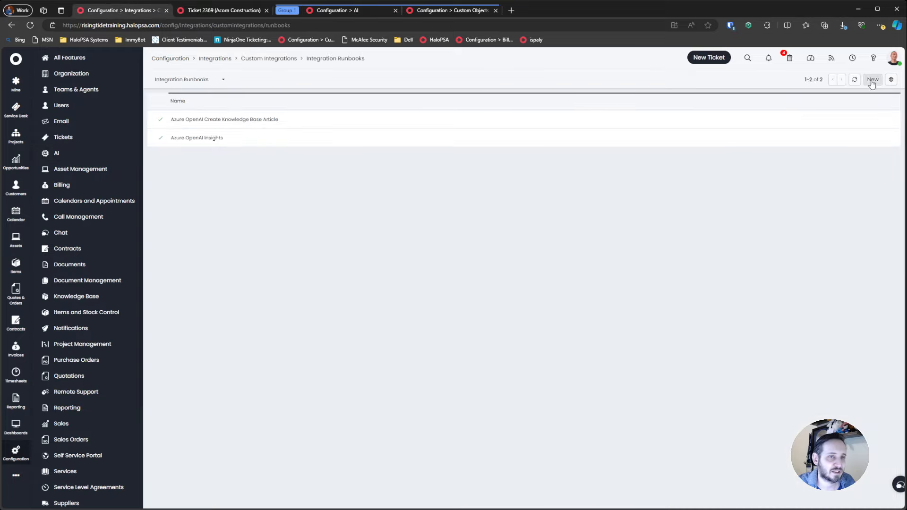
click(855, 80)
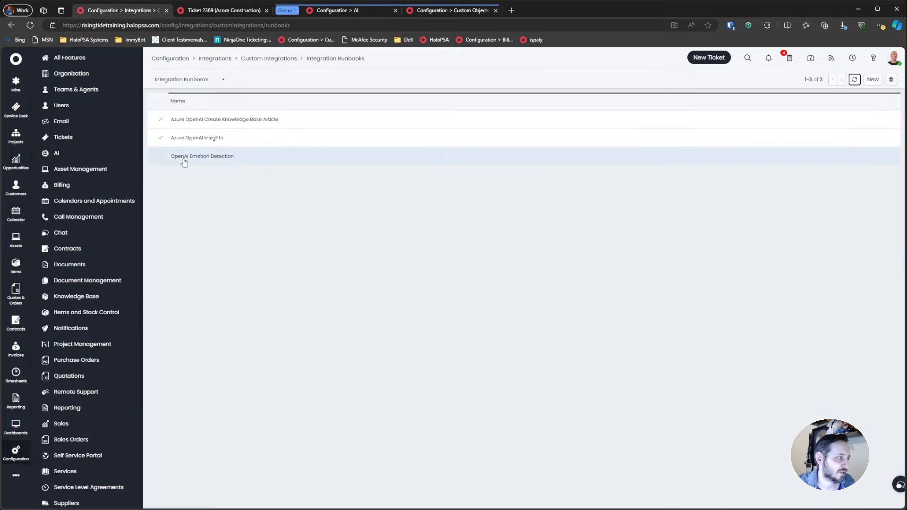
click(226, 161)
click(202, 134)
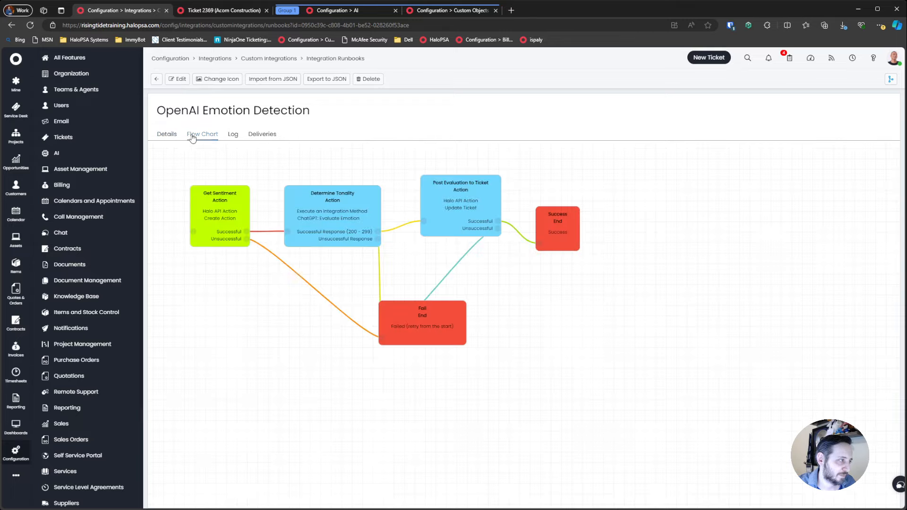
click(174, 135)
click(202, 134)
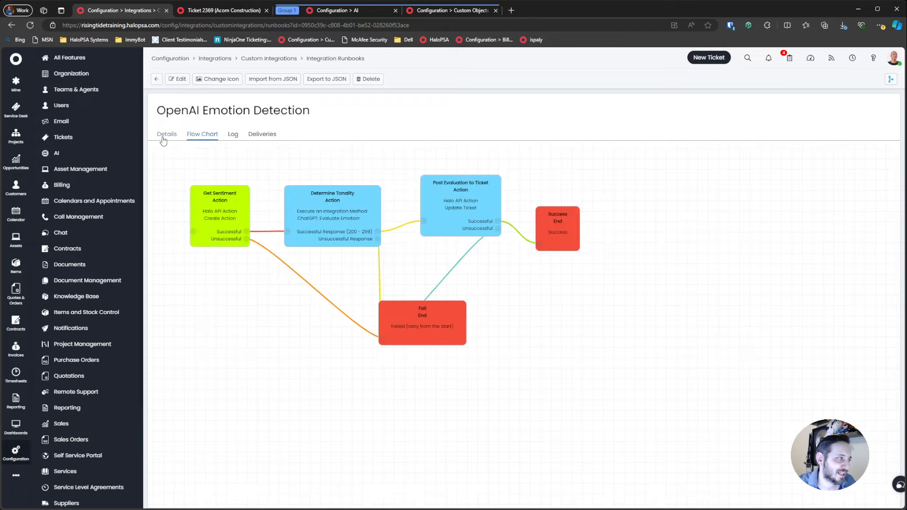
- Edit the runbook's details, renaming it Azure OpenAI Emotion Detection and setting it as enabled
click(166, 134)
click(182, 81)
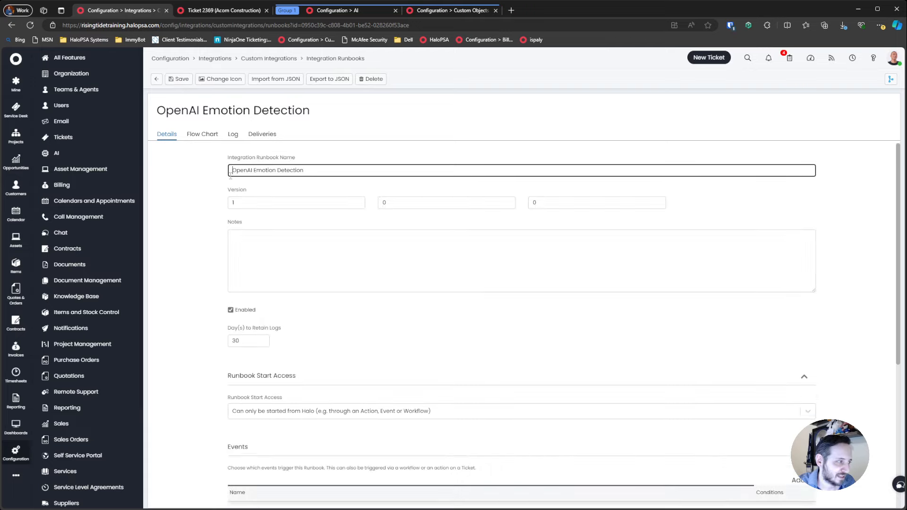
text(Azure)
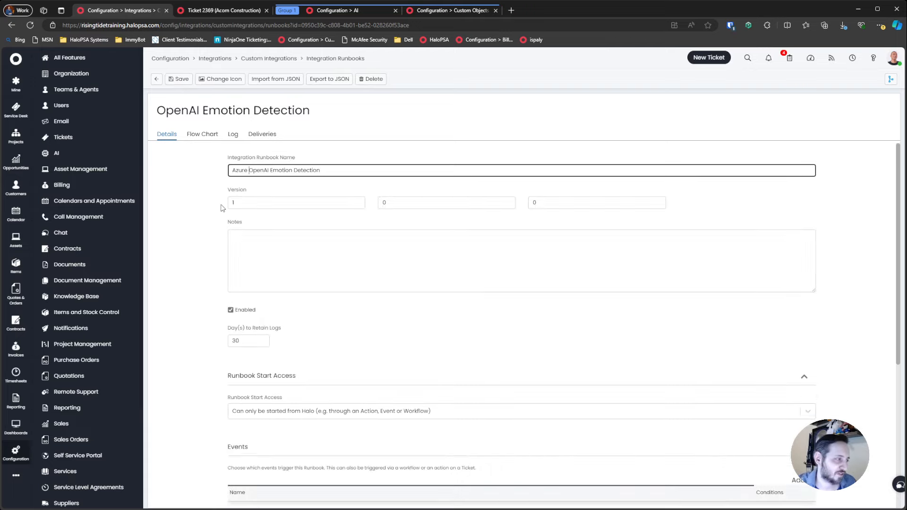
click(196, 242)
scroll(184, 269, down, 5)
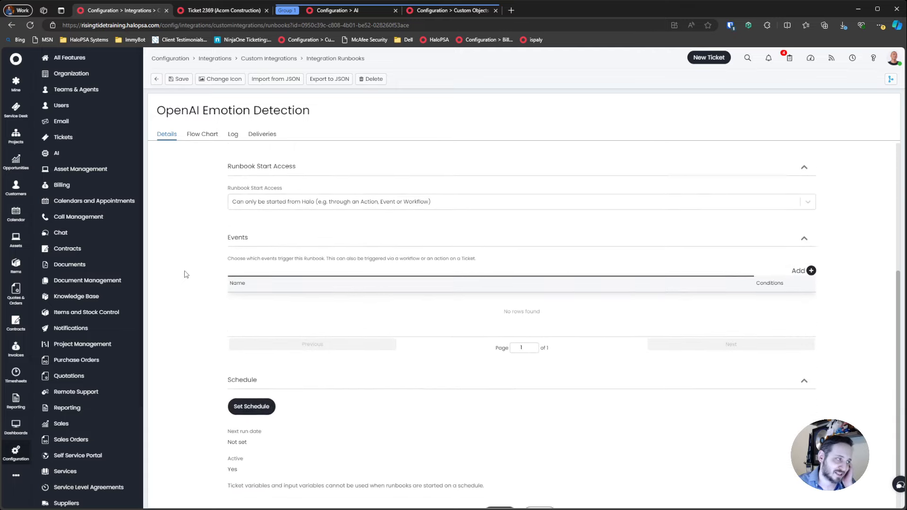
scroll(186, 265, up, 4)
- Examine the JSON body of the Get Sentiment step in the flow chart, especially its $ALLNONSYSACTIONS note value
click(203, 134)
click(241, 199)
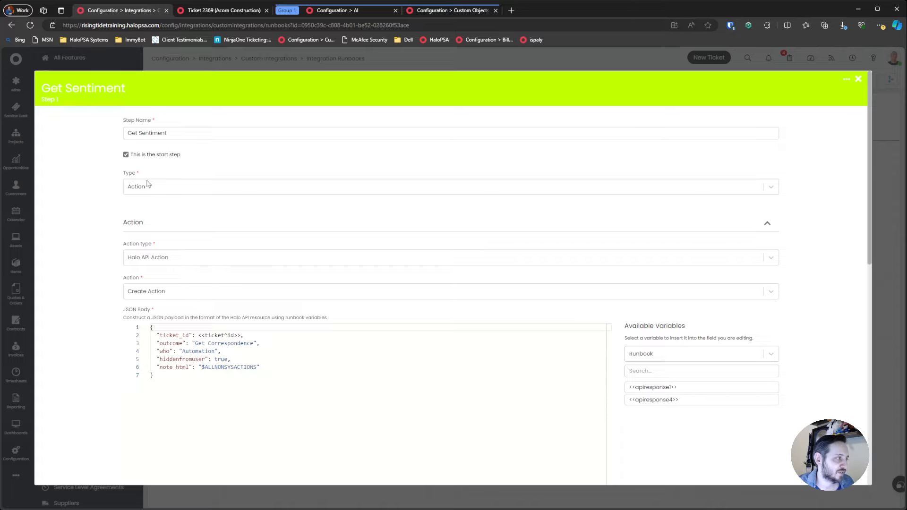
drag(185, 375, 204, 353)
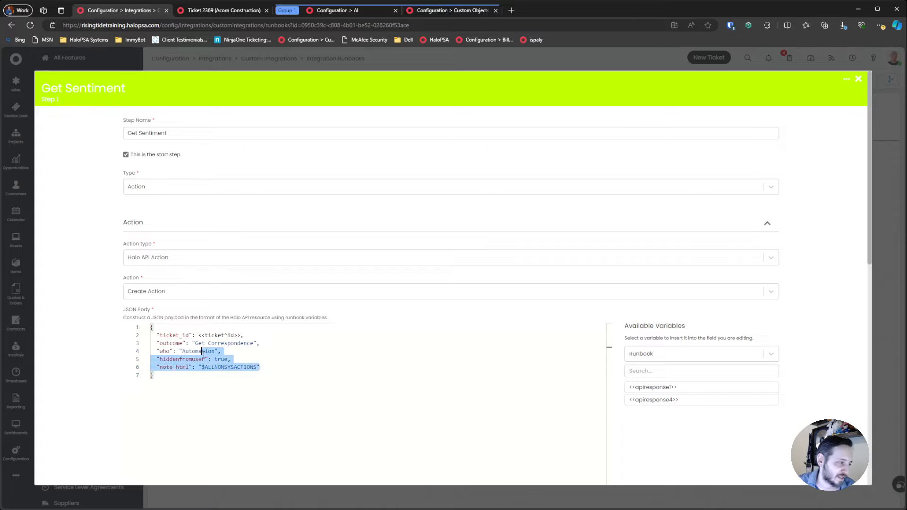
click(352, 370)
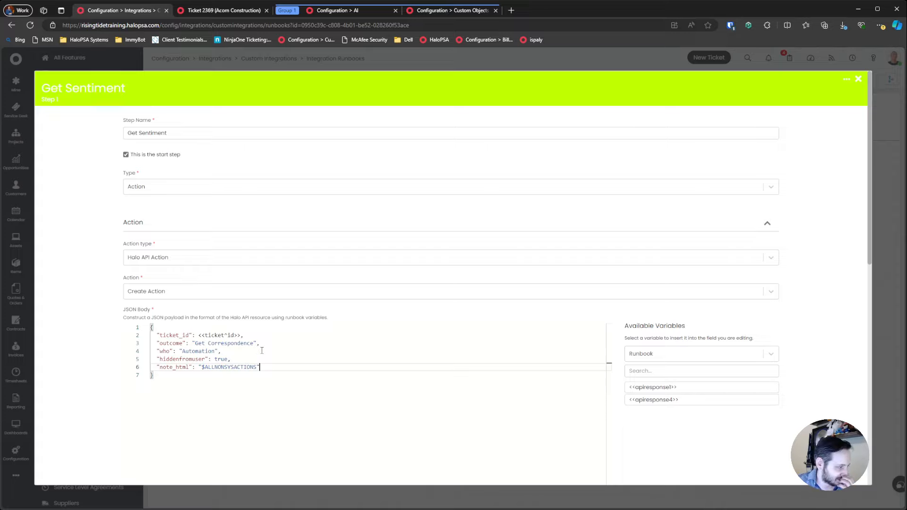
drag(199, 367, 250, 367)
click(368, 366)
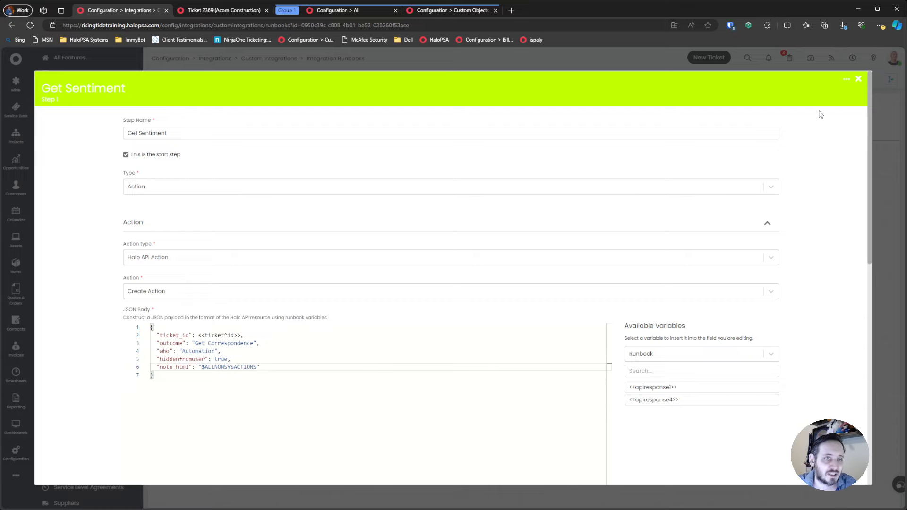
click(857, 83)
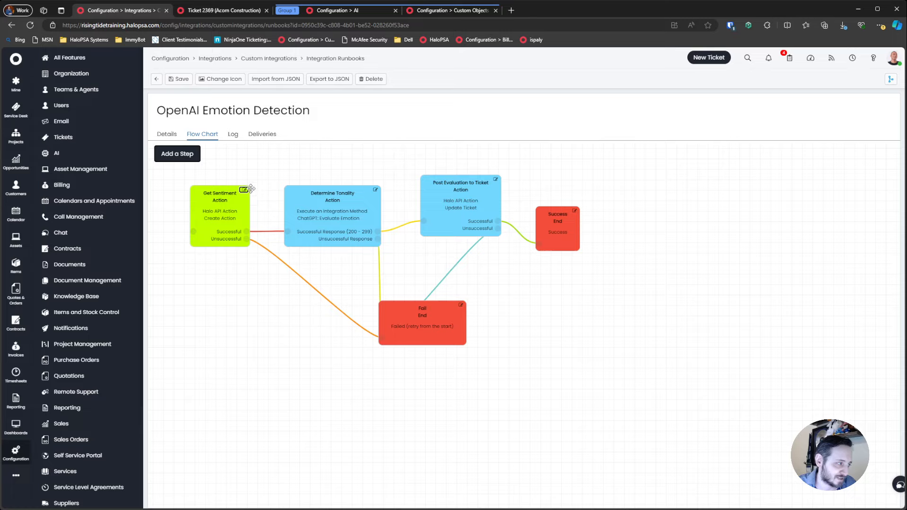
- Set the integration method of the Determine Tonality step to Azure OpenAI: Evaluate Emotion
click(376, 190)
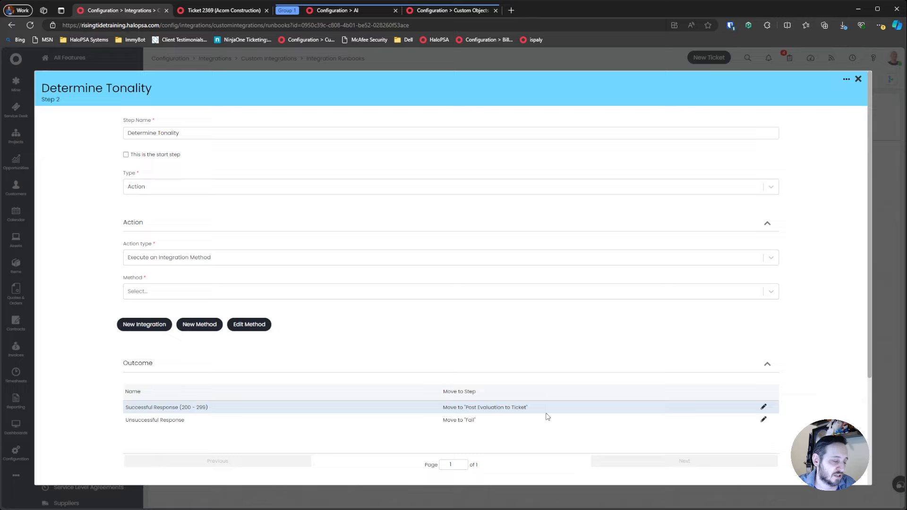
drag(48, 84, 182, 90)
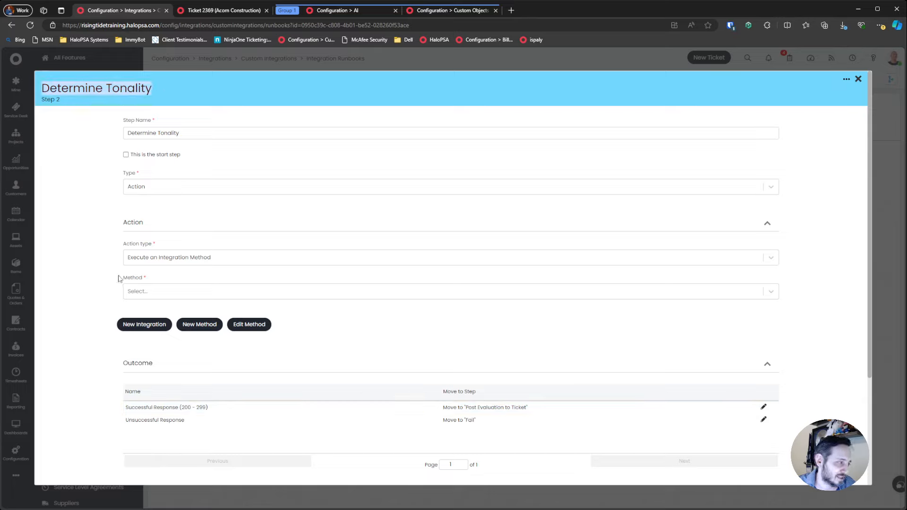
drag(118, 279, 238, 287)
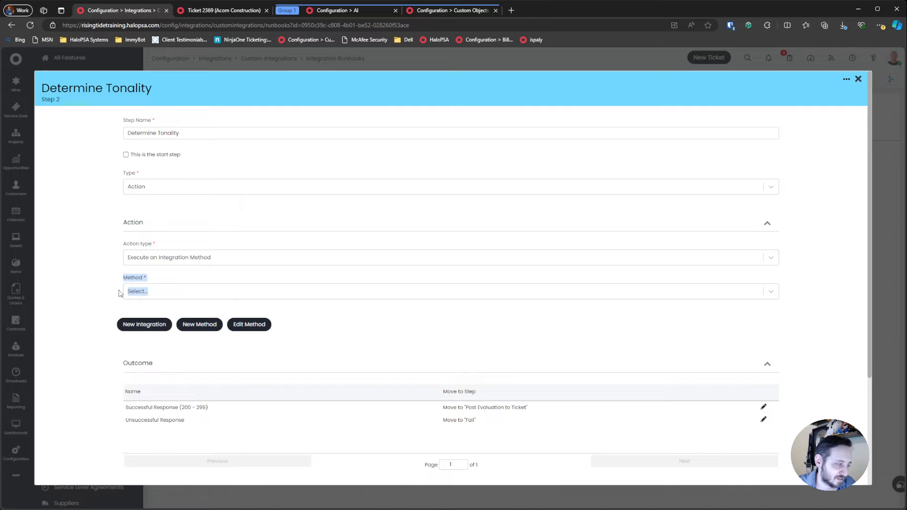
click(177, 293)
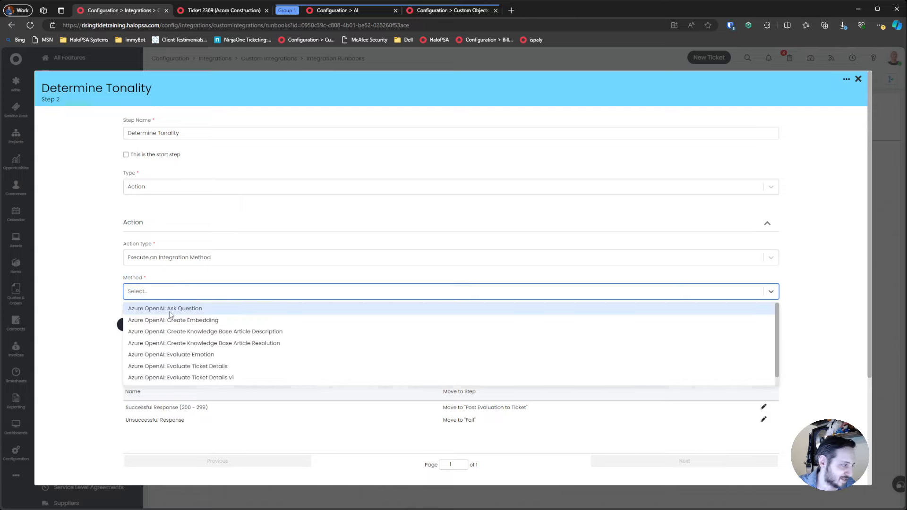
click(259, 358)
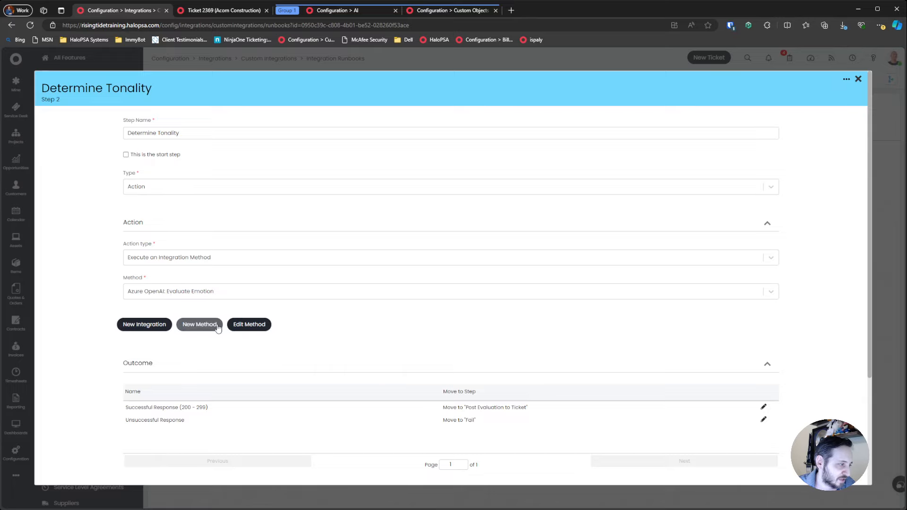
- Open the Evaluate Emotion method and examine its JSON body, including the system prompt and the TicketHistory variable
click(250, 324)
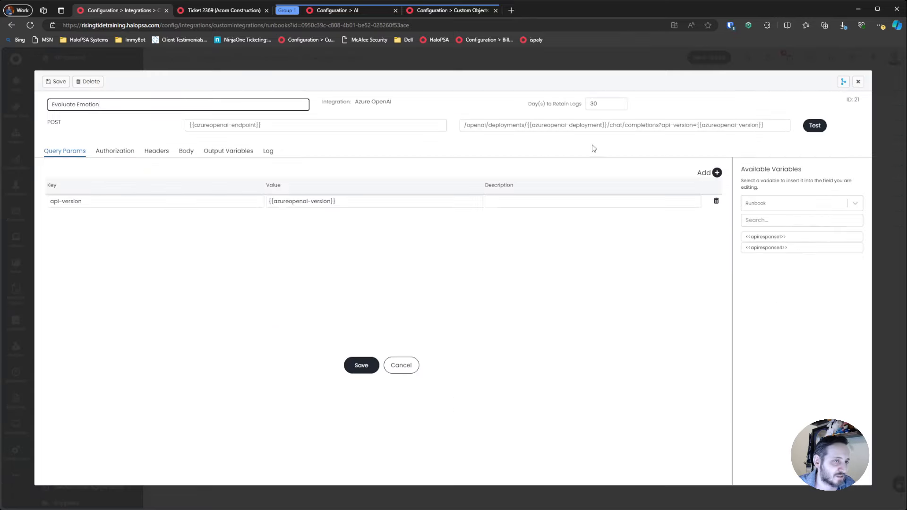
click(186, 151)
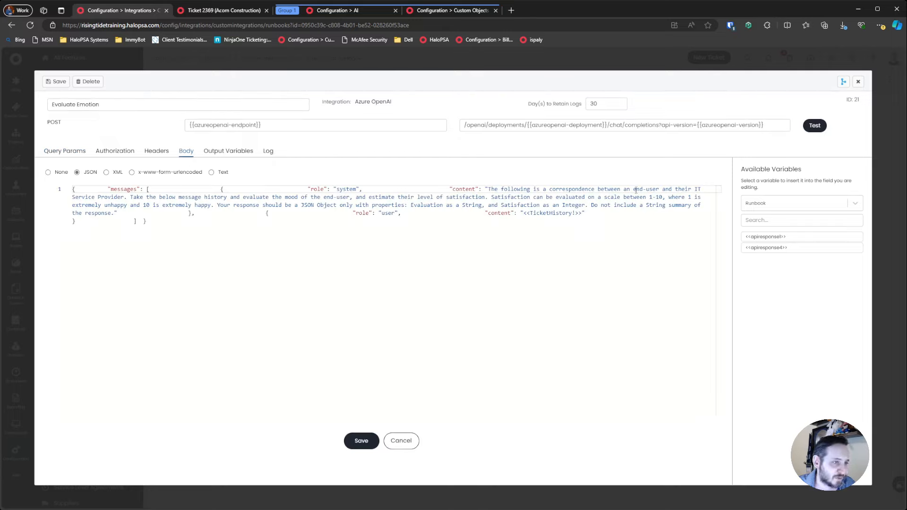
drag(109, 197, 372, 197)
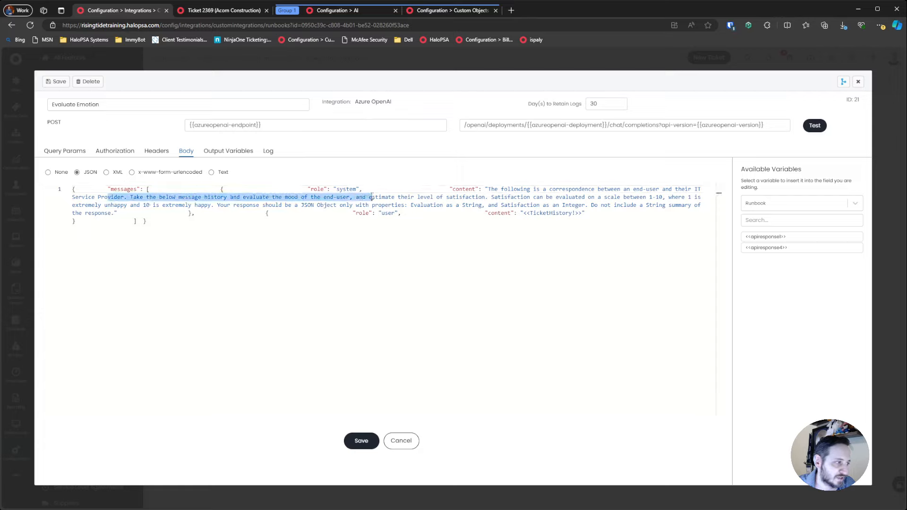
click(442, 196)
drag(526, 213, 570, 213)
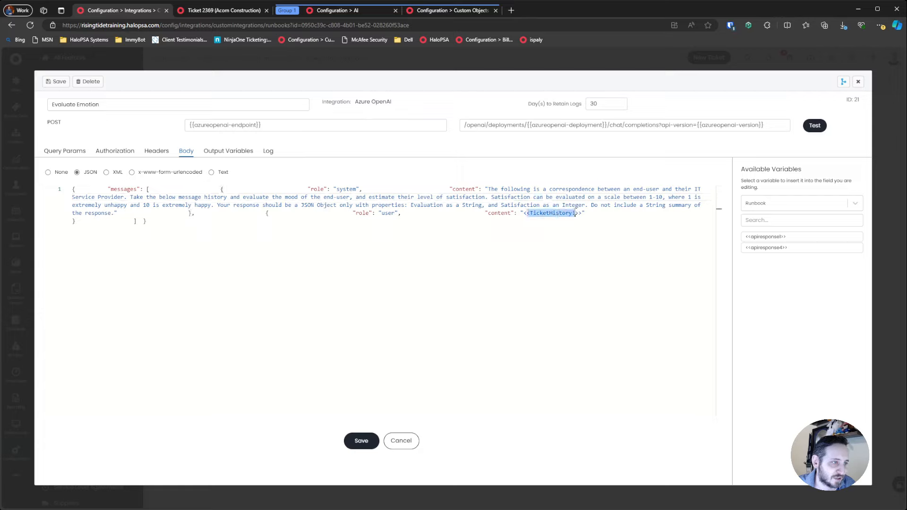
double_click(562, 213)
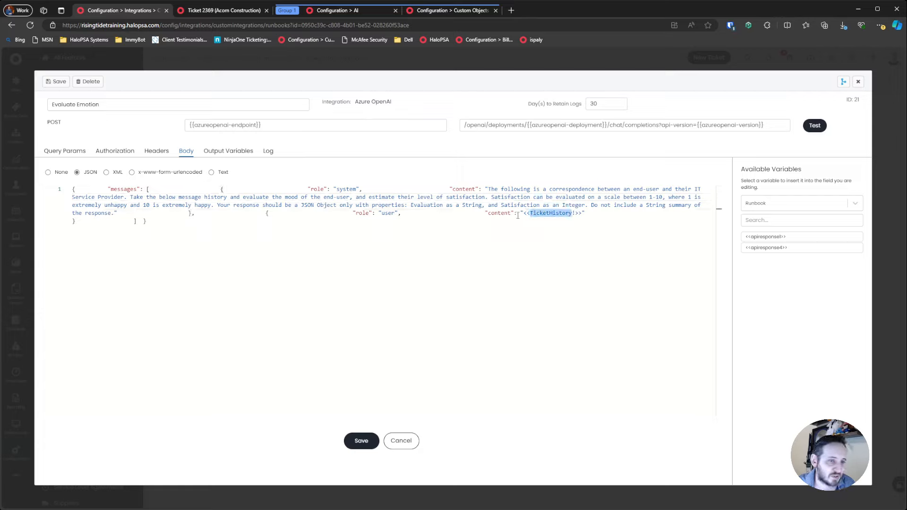
click(494, 227)
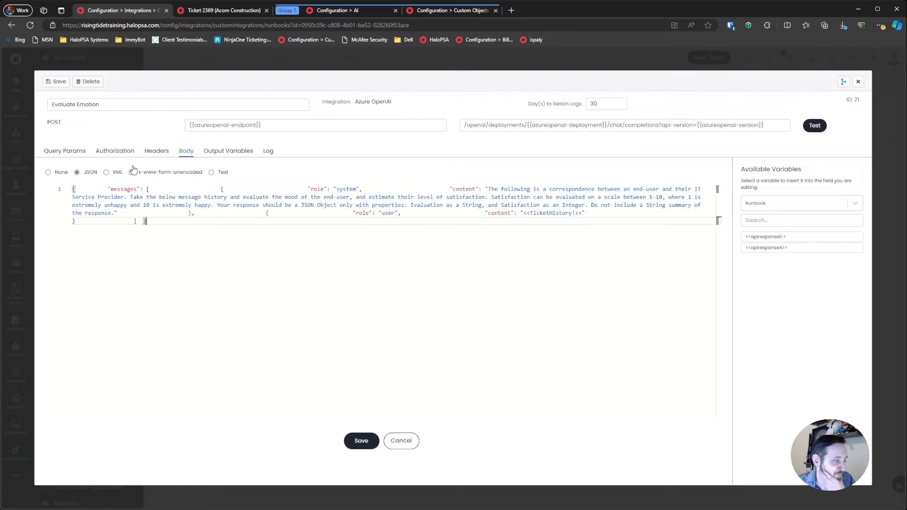
- Review the Evaluate Emotion method's authorization, headers, body and query parameters, focusing on the api-version key
click(75, 151)
click(113, 151)
click(71, 151)
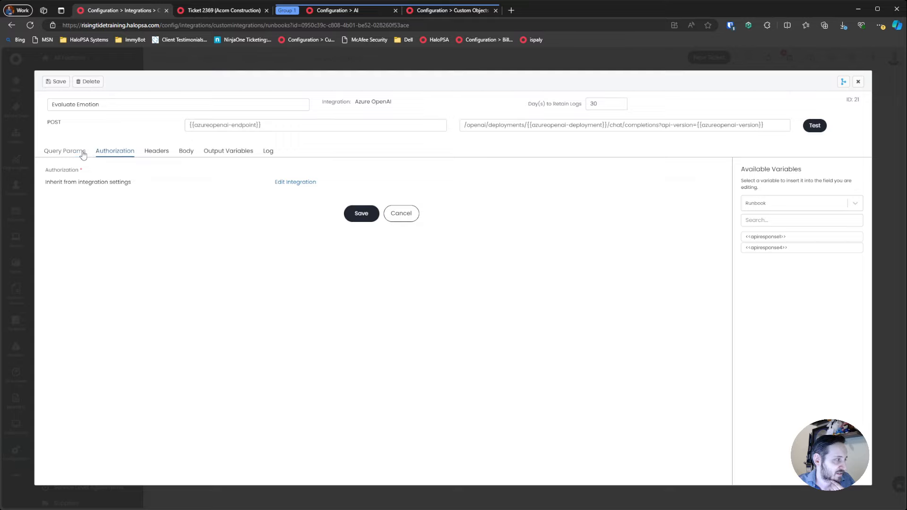
click(138, 151)
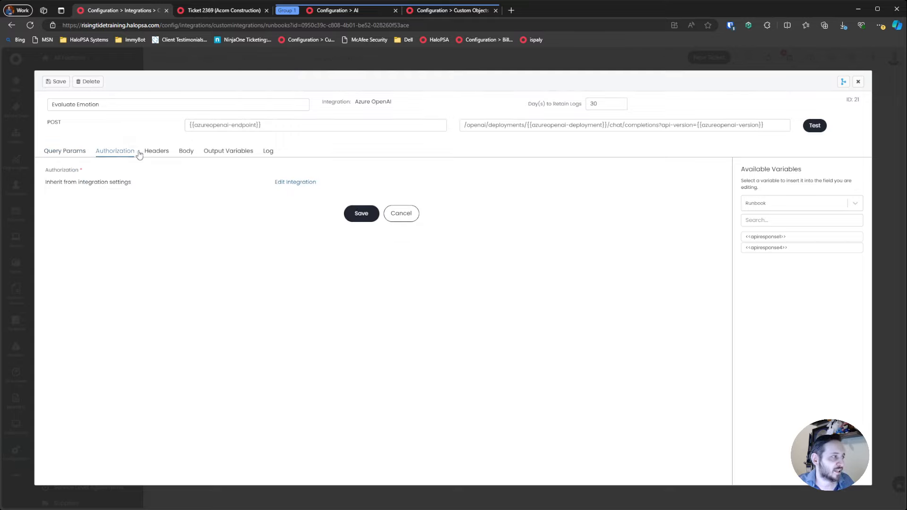
click(154, 151)
click(182, 152)
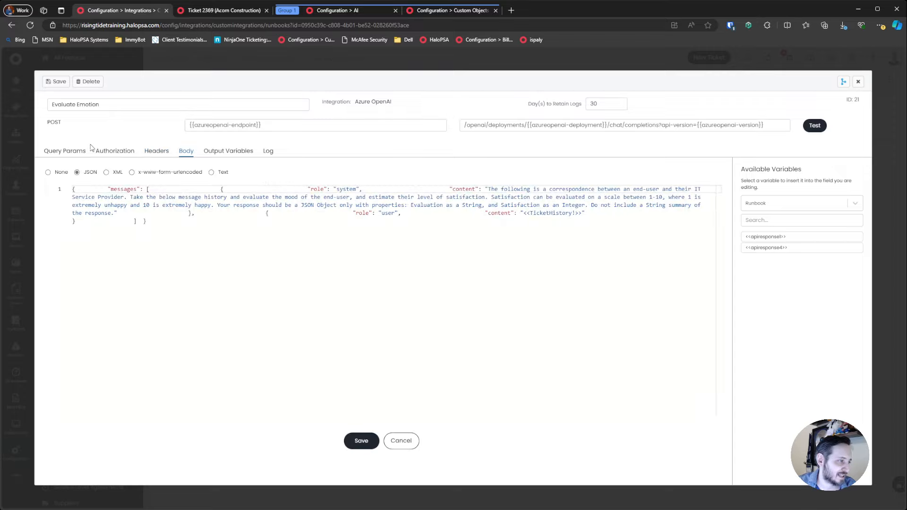
click(71, 152)
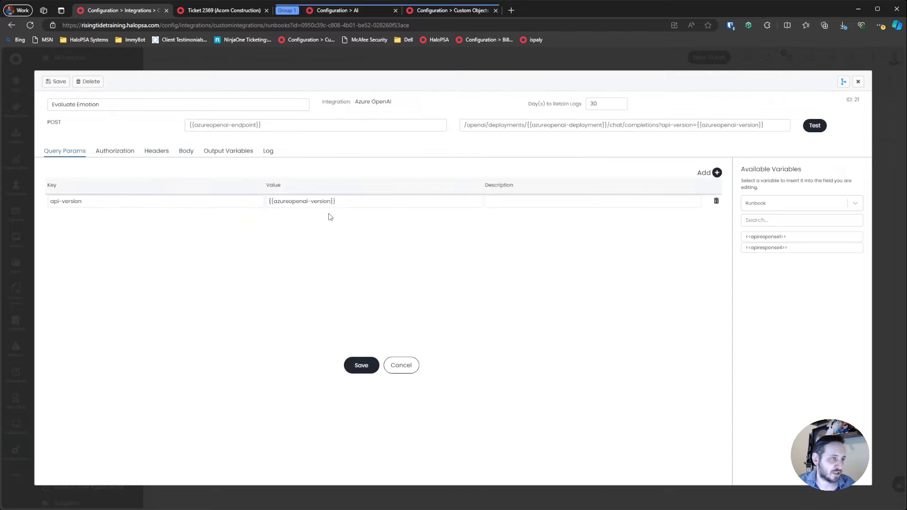
triple_click(63, 204)
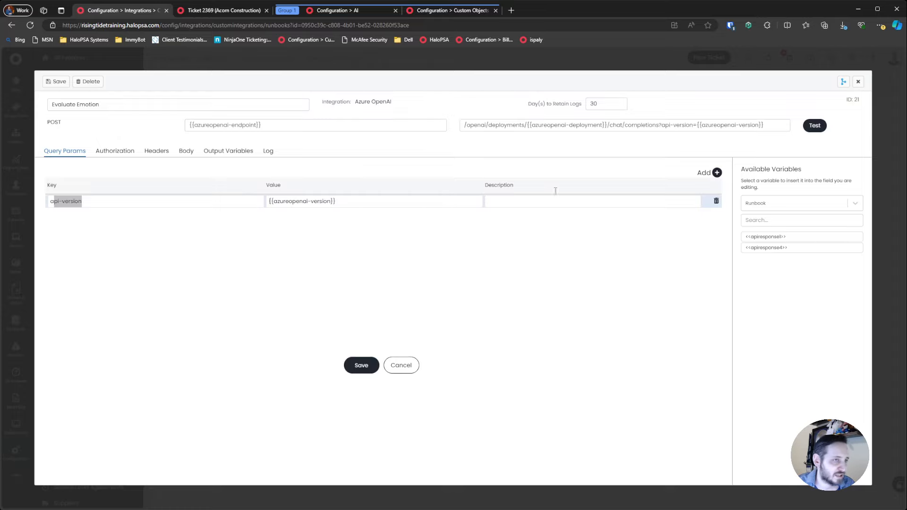
- Delete the api-version query parameter from the Evaluate Emotion method, save the method, and save the Determine Tonality step
drag(763, 125, 685, 133)
click(677, 217)
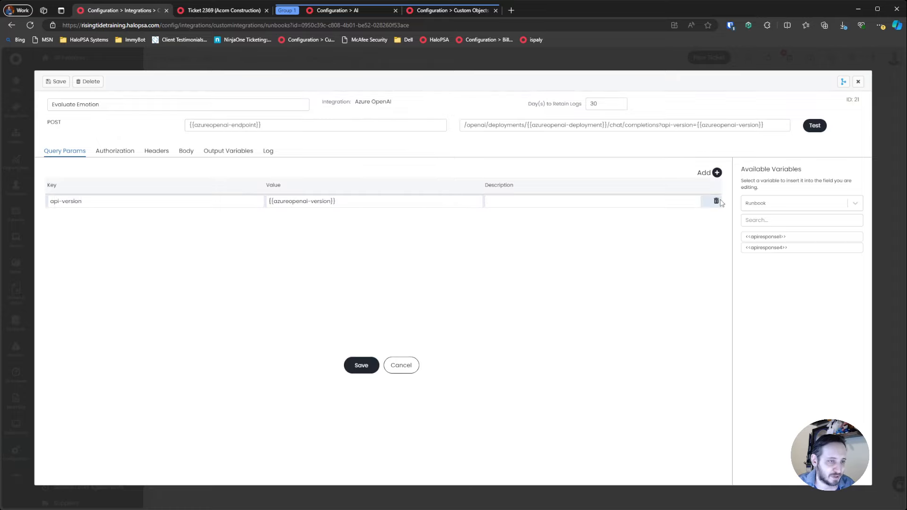
click(716, 201)
click(362, 365)
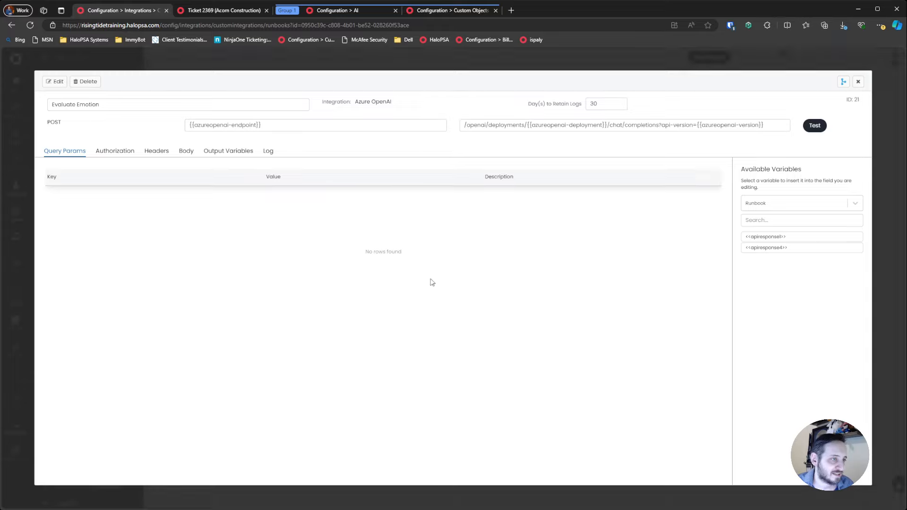
click(858, 82)
scroll(562, 389, down, 3)
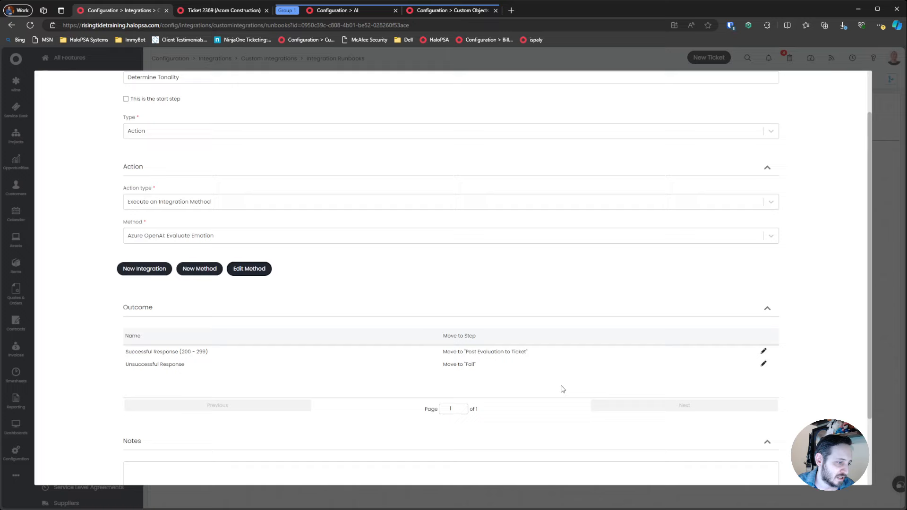
click(427, 465)
- Review the Get Sentiment step's JSON body, output variables and outcomes for a ticket history variable
click(244, 190)
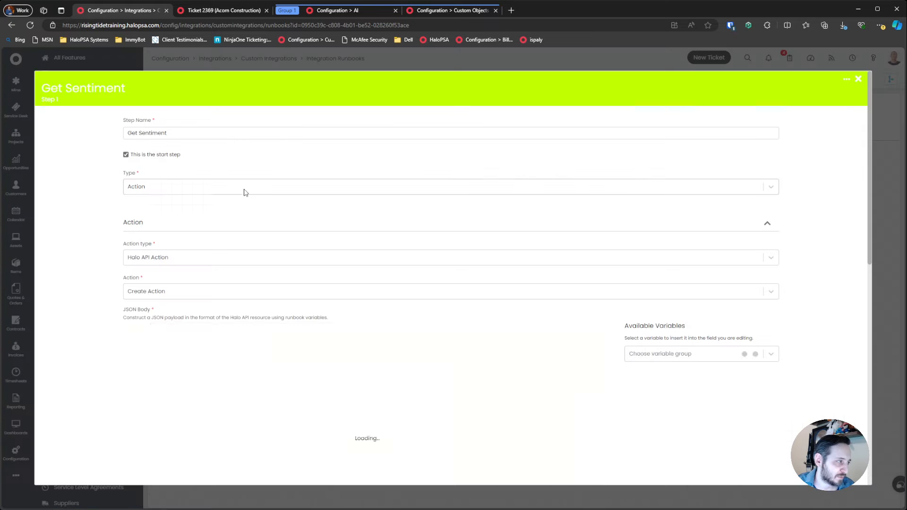
scroll(238, 299, down, 4)
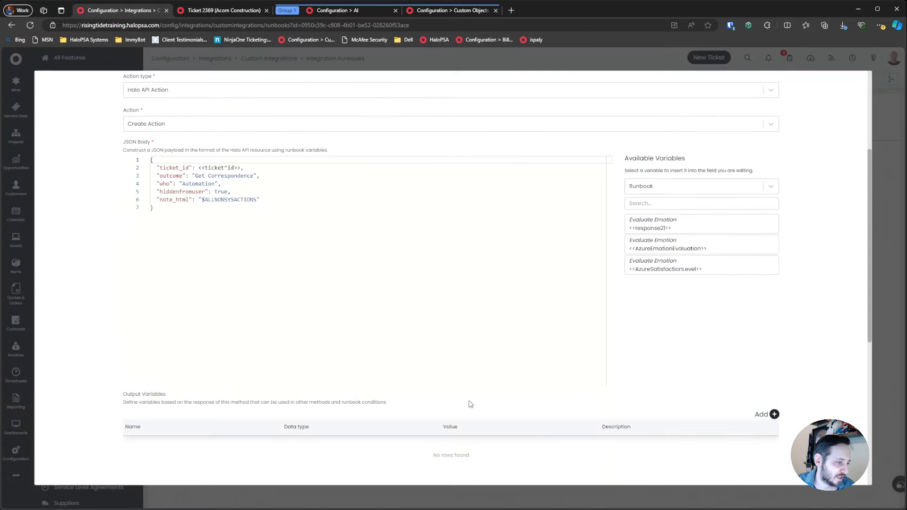
scroll(470, 404, down, 5)
scroll(396, 222, up, 5)
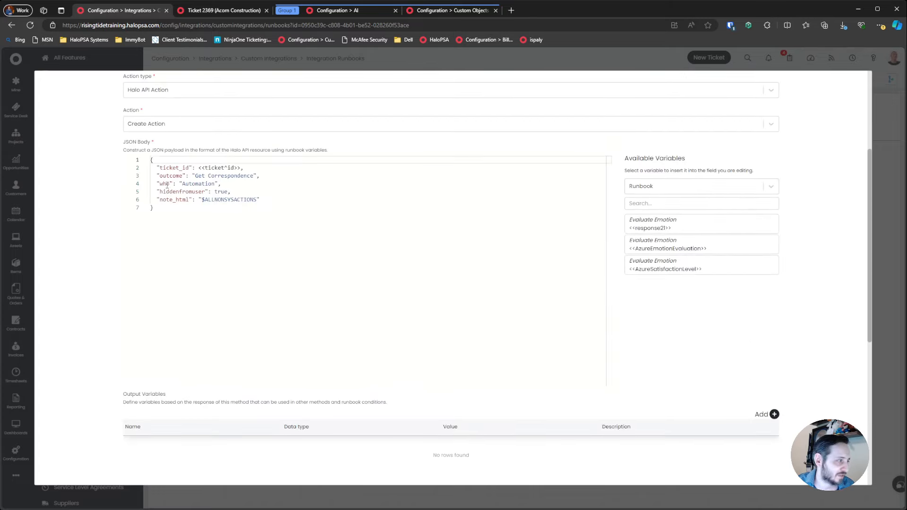
scroll(288, 217, down, 1)
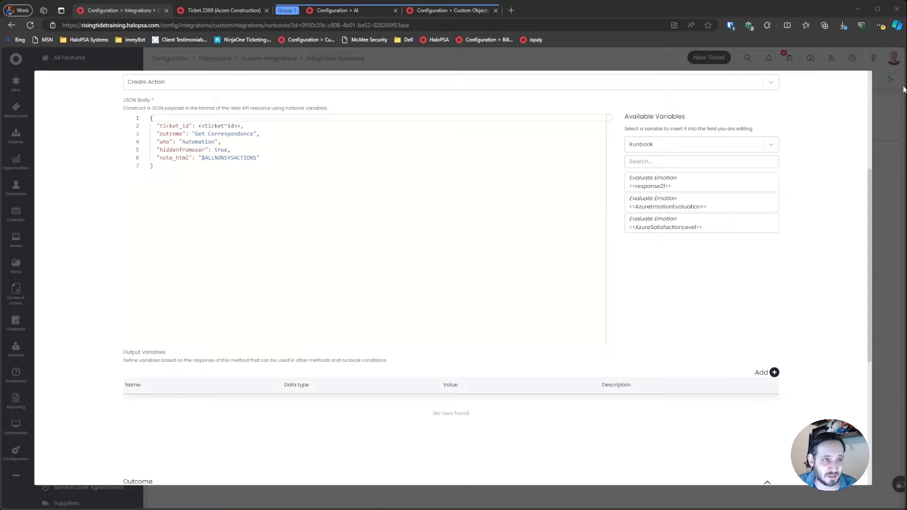
scroll(857, 87, up, 5)
click(860, 80)
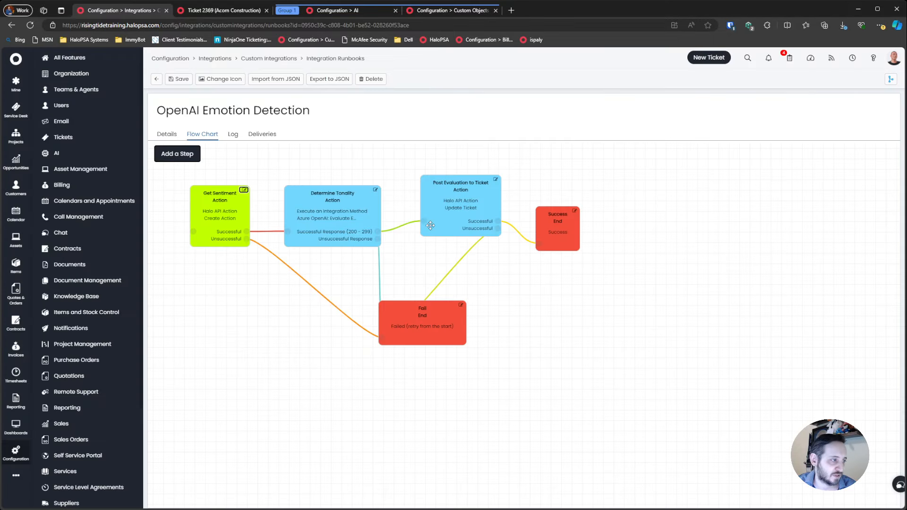
- Copy the TicketHistory variable name from the JSON body of the Evaluate Emotion method used by the Determine Tonality step
click(374, 190)
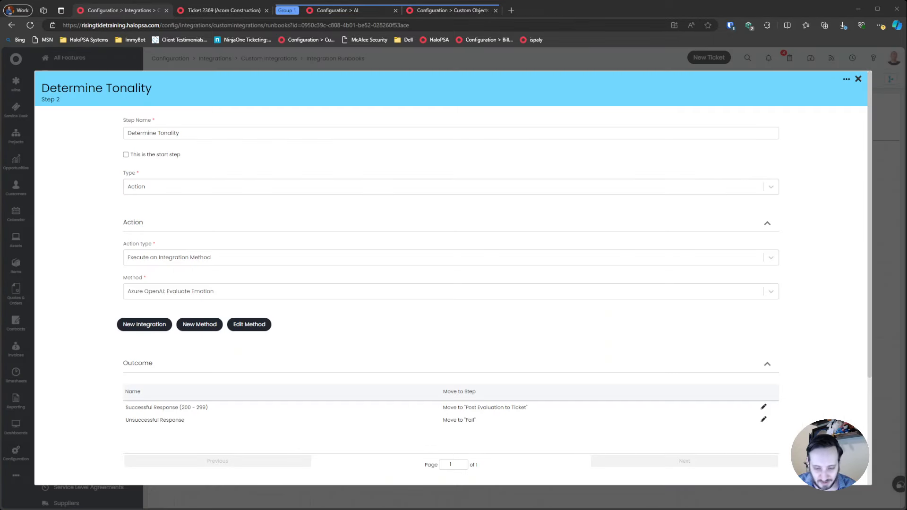
scroll(482, 387, down, 1)
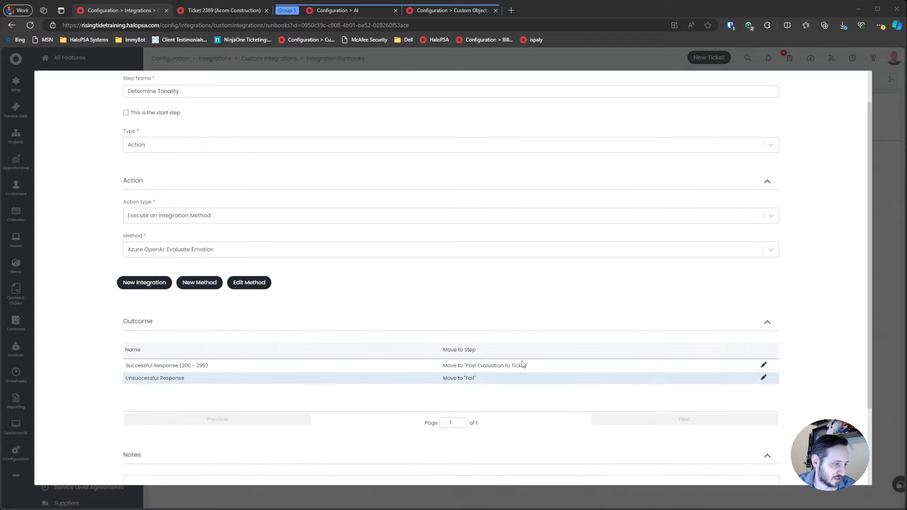
click(249, 282)
click(232, 151)
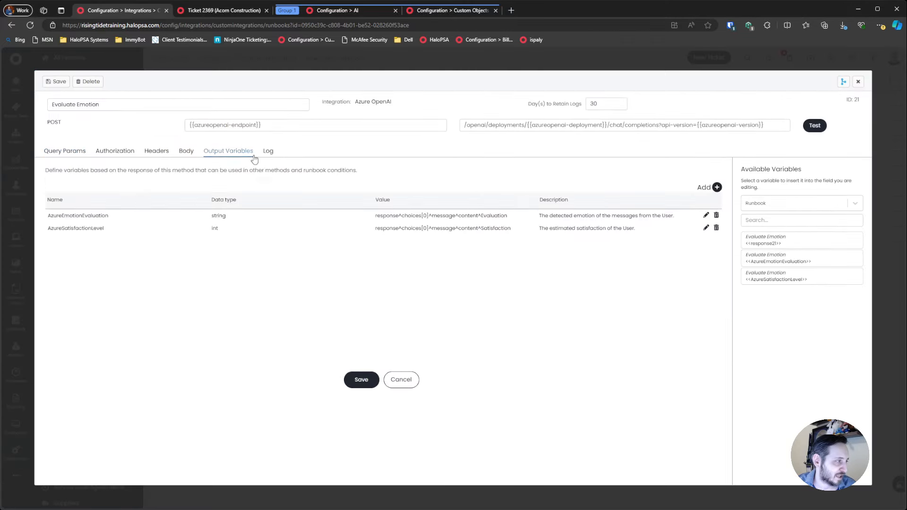
click(183, 152)
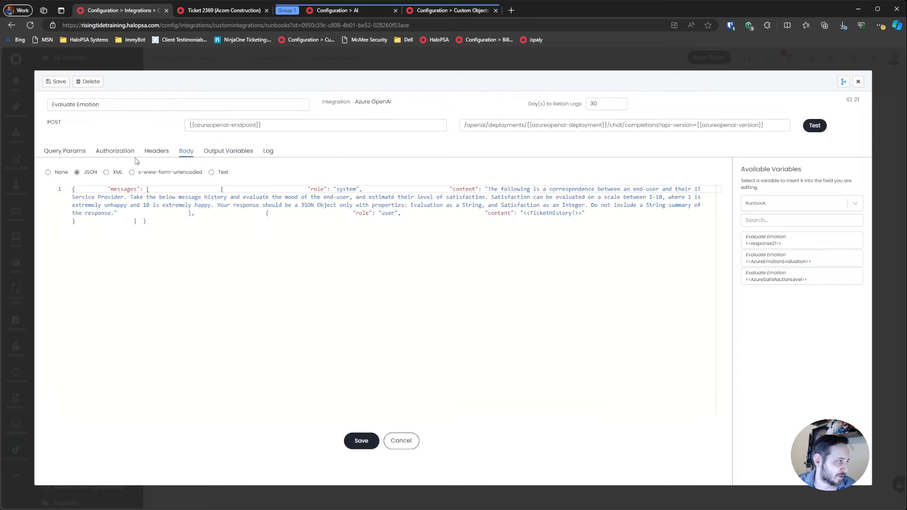
double_click(569, 214)
key(ctrl+c)
click(620, 222)
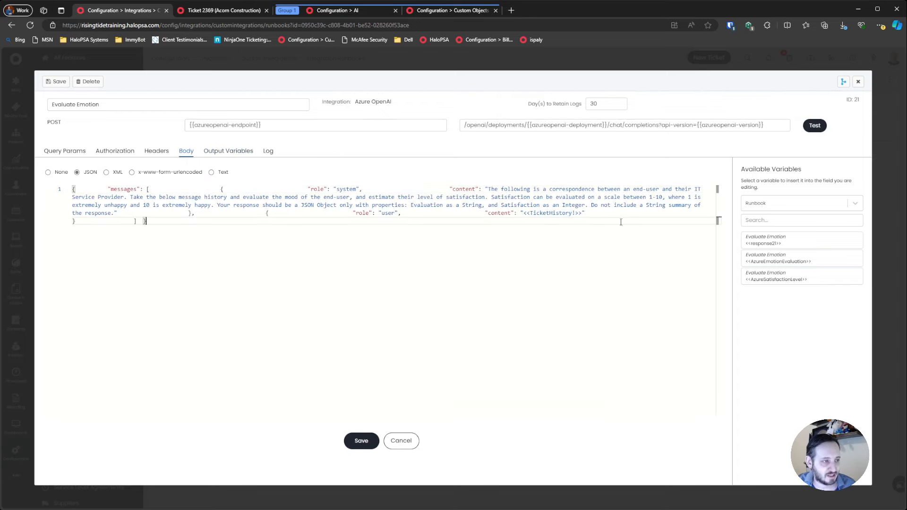
click(411, 439)
click(858, 81)
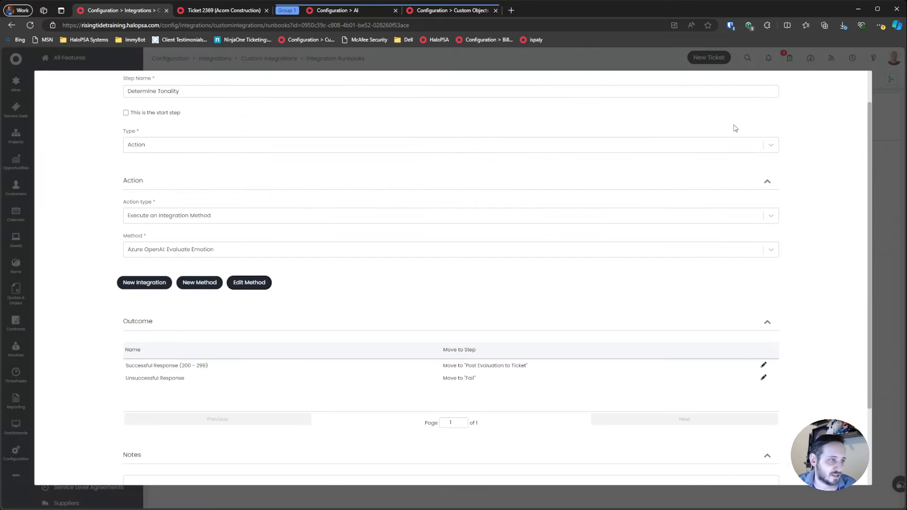
scroll(849, 84, up, 2)
click(856, 79)
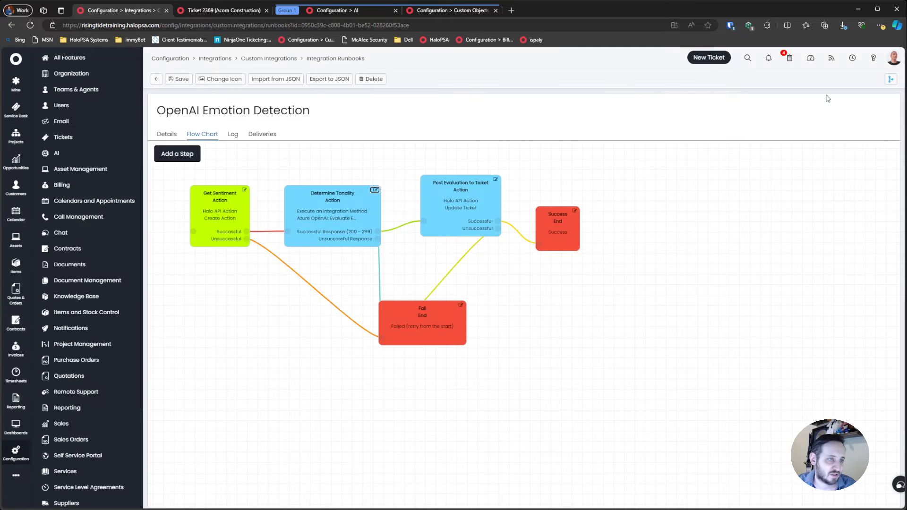
- Add an Object output variable named TicketHistory with the value response^note_html! to the Get Sentiment step and save it
click(244, 198)
scroll(276, 308, down, 6)
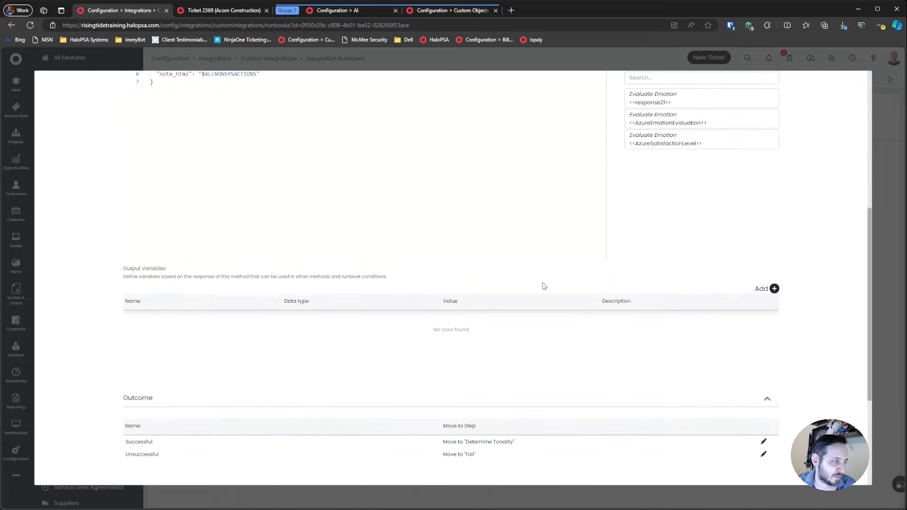
click(773, 289)
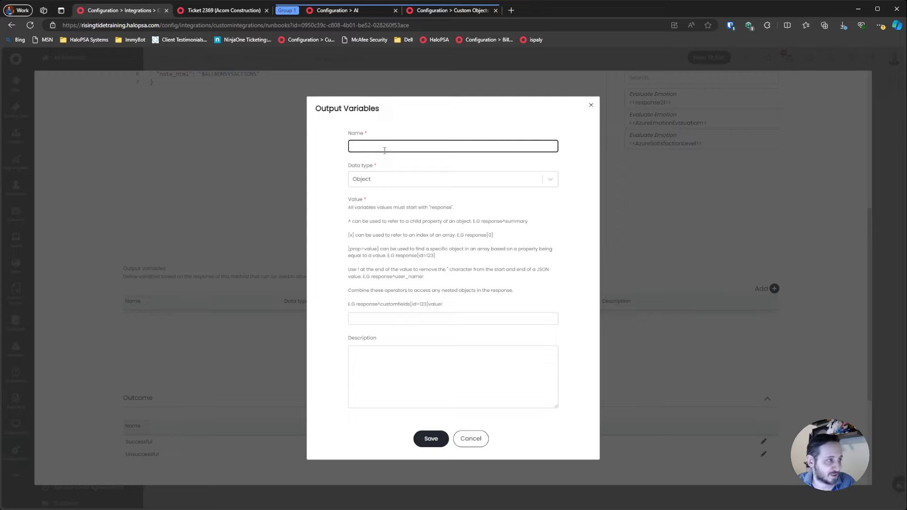
key(ctrl+v)
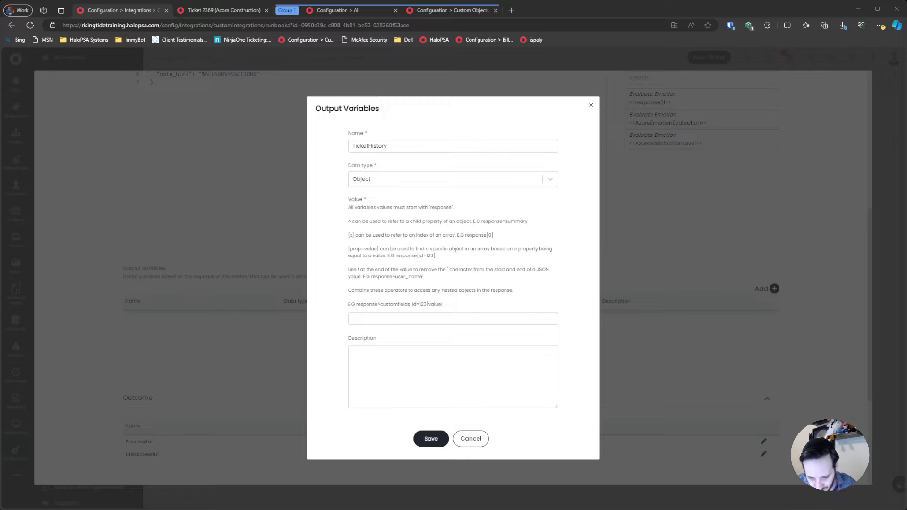
click(487, 316)
text(response^note_html!)
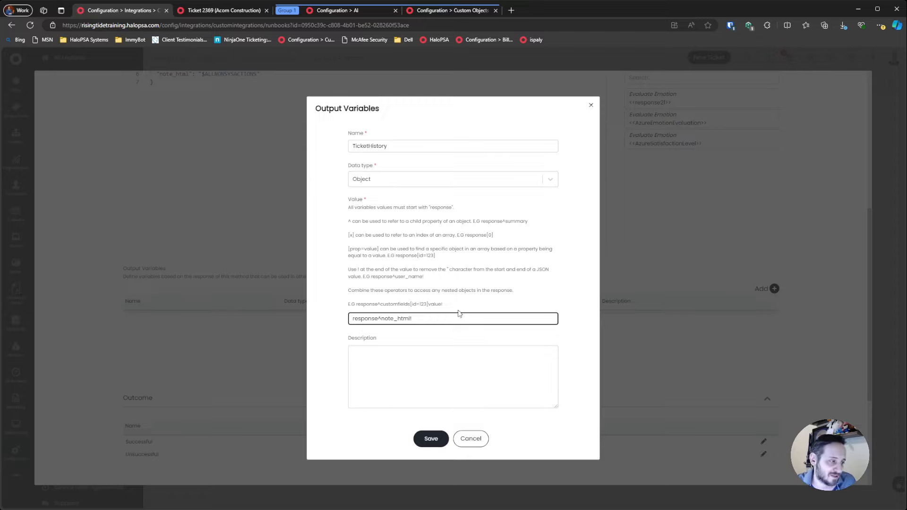
double_click(420, 147)
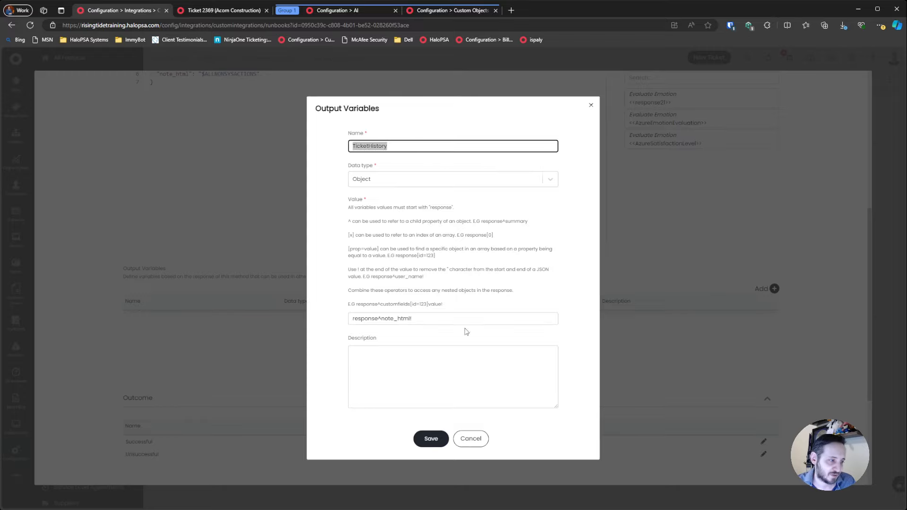
click(430, 438)
scroll(397, 350, down, 4)
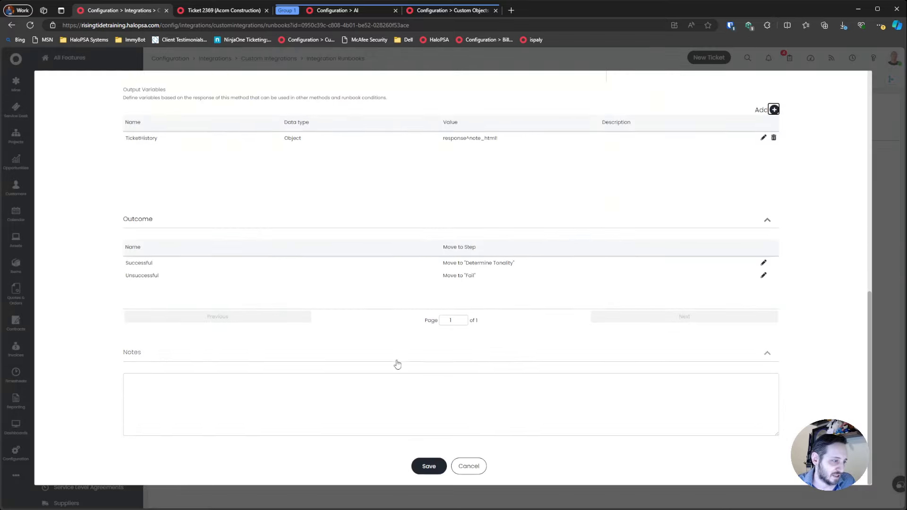
click(429, 463)
- Check the Determine Tonality step's method and outcomes, and save the step
click(376, 190)
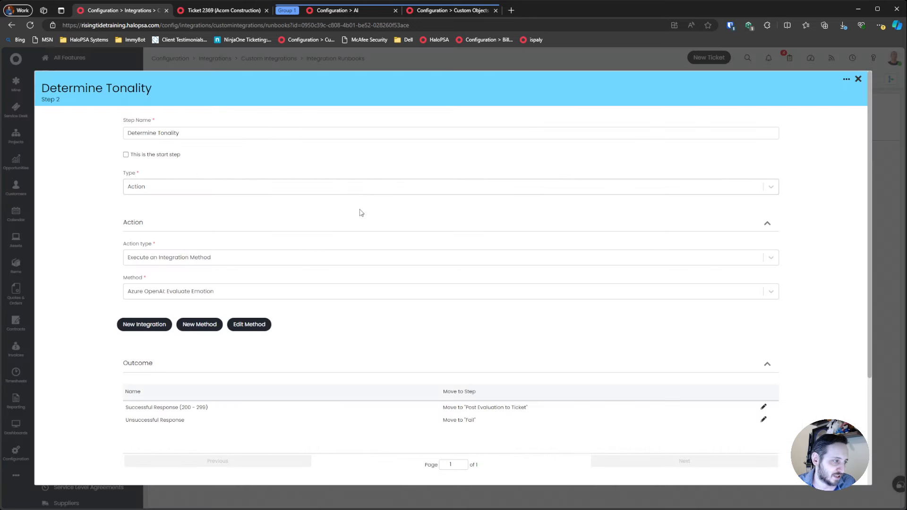
scroll(502, 405, down, 4)
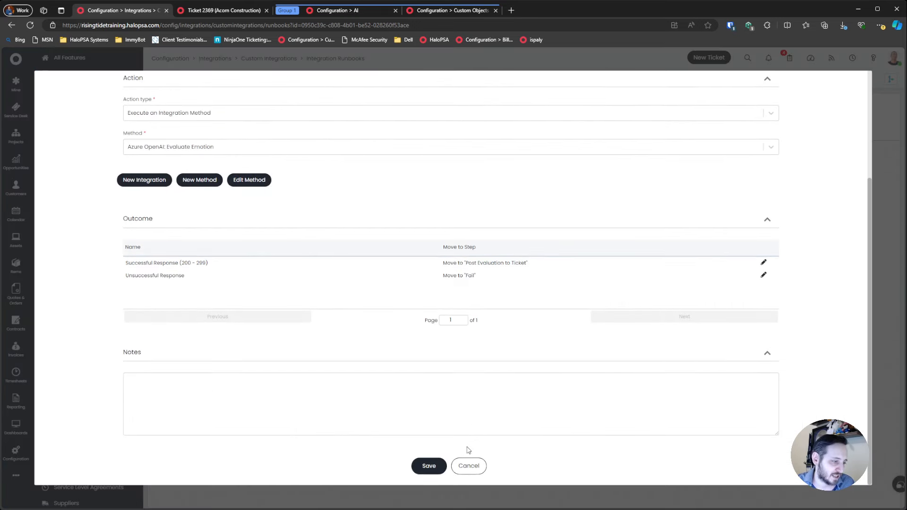
click(428, 464)
- Set ai_sentiment_analysis to the <<AzureEmotionEvaluation>> variable in the JSON body of the Post Evaluation to Ticket step
click(494, 179)
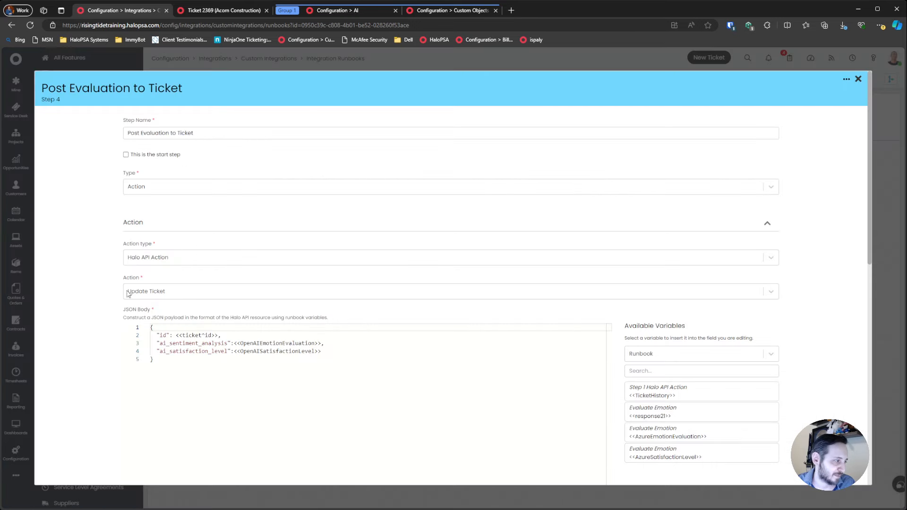
drag(156, 336, 368, 367)
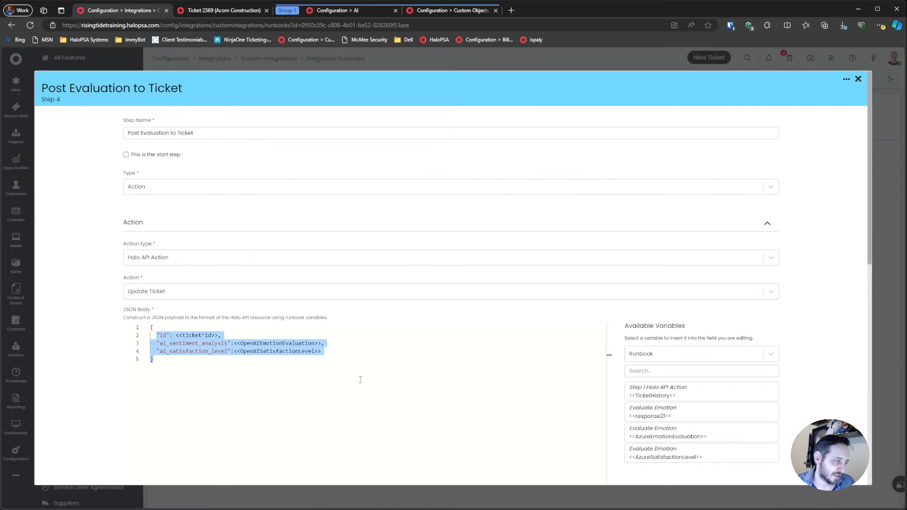
click(360, 380)
drag(154, 344, 608, 349)
click(297, 352)
scroll(673, 375, down, 2)
scroll(673, 374, down, 1)
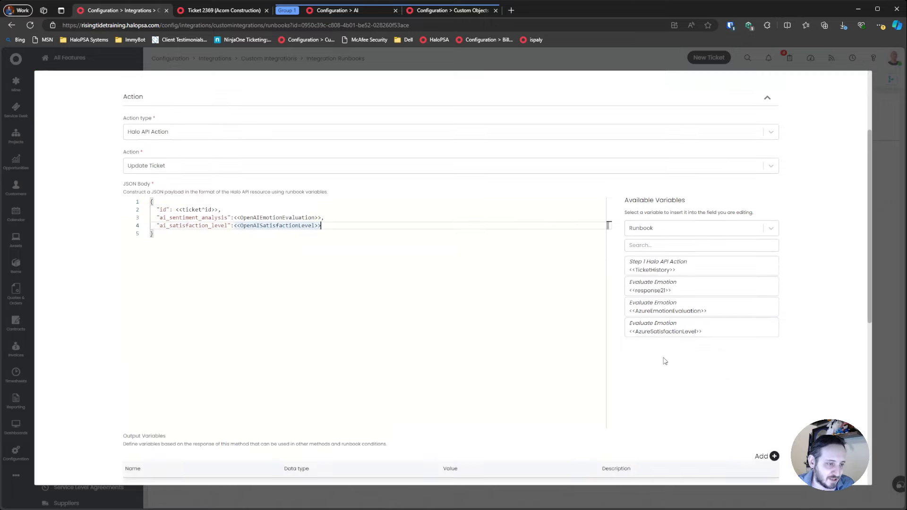
scroll(664, 361, up, 2)
double_click(247, 302)
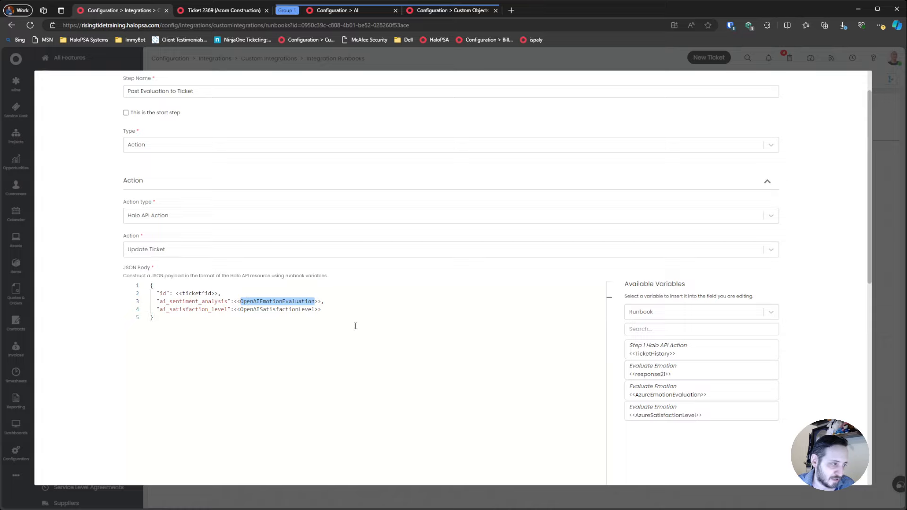
click(220, 302)
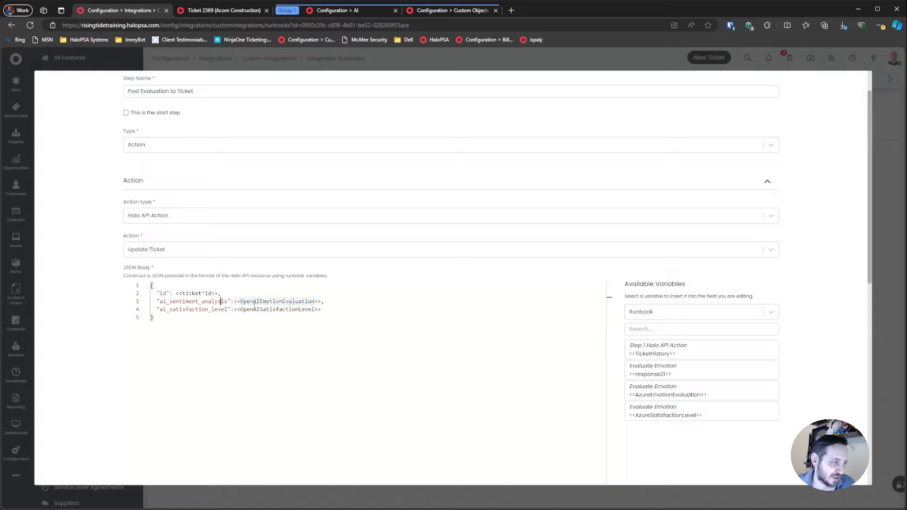
drag(233, 302, 340, 302)
key(BackSpace)
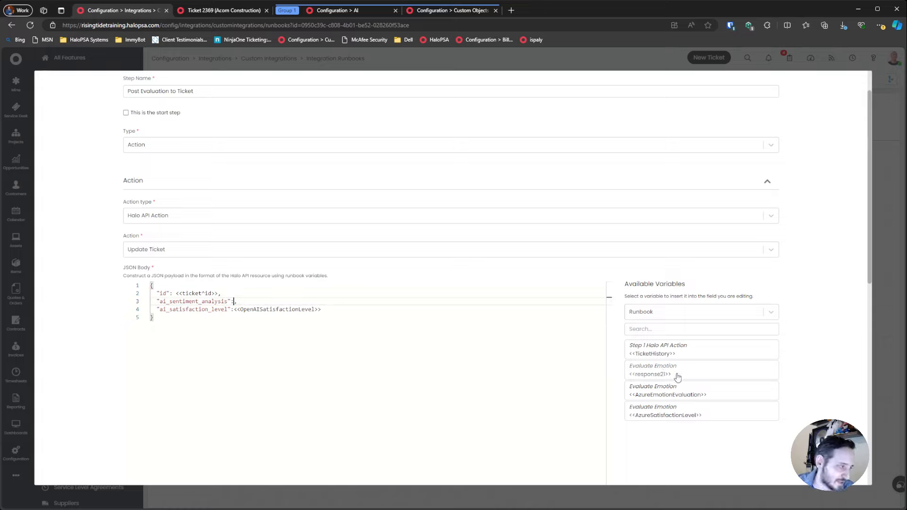
click(681, 395)
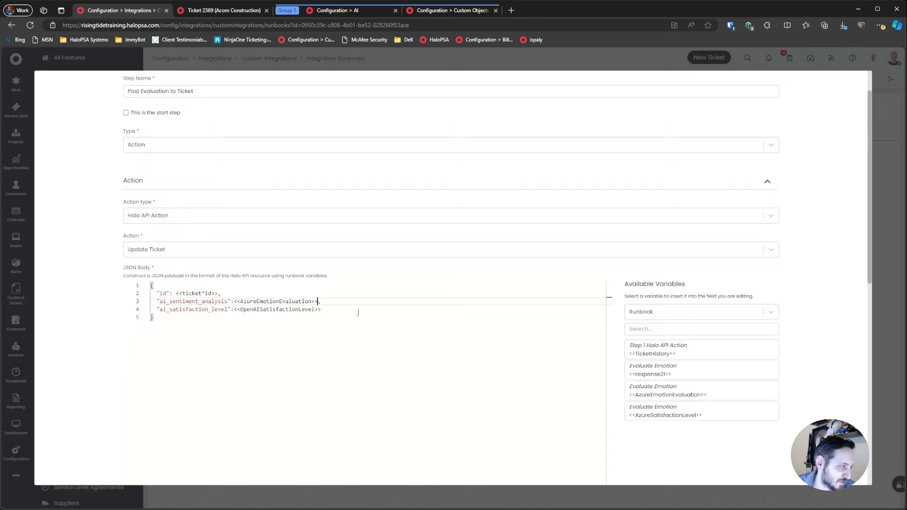
- Set ai_satisfaction_level to the <<AzureSatisfactionLevel>> variable in the same JSON body, and save the step and the runbook
double_click(255, 309)
key(BackSpace)
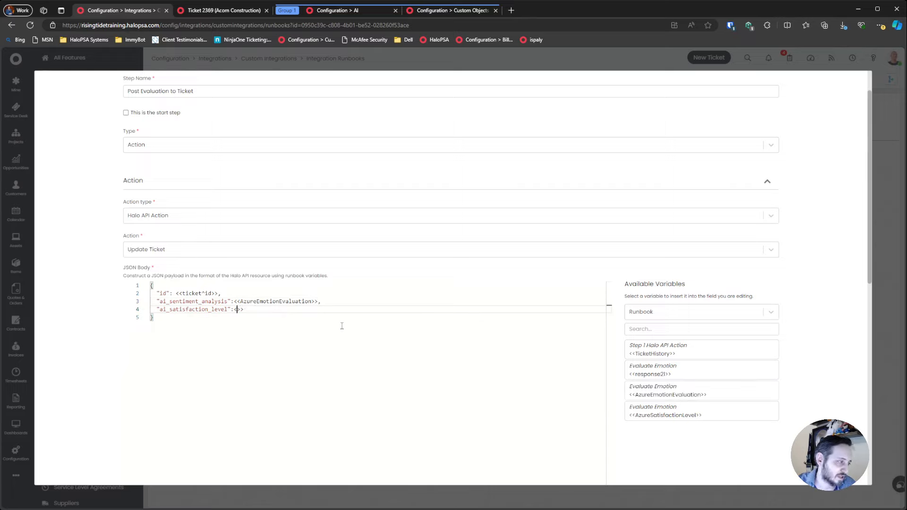
click(680, 415)
click(405, 330)
scroll(490, 369, down, 10)
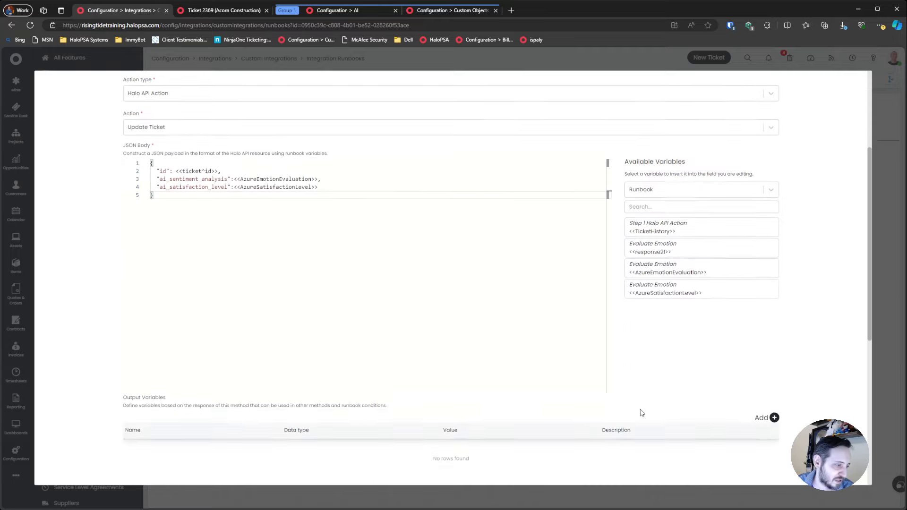
click(427, 466)
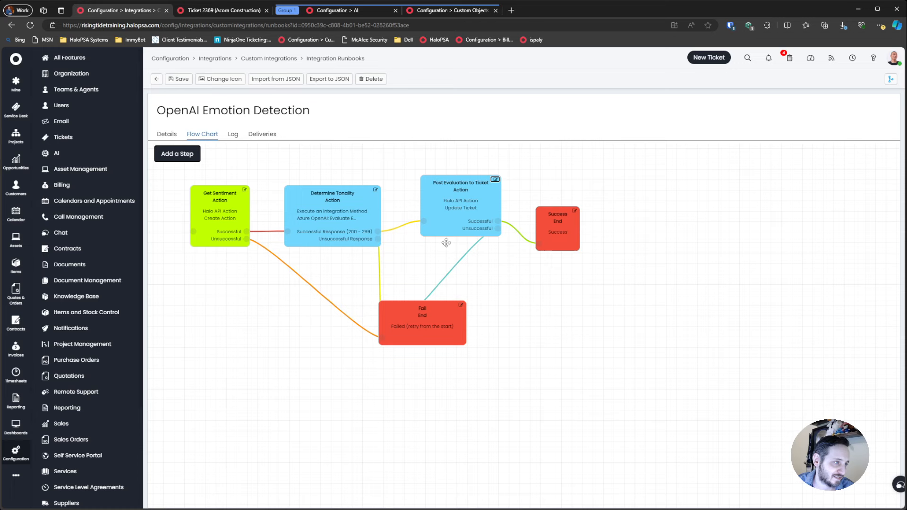
click(179, 79)
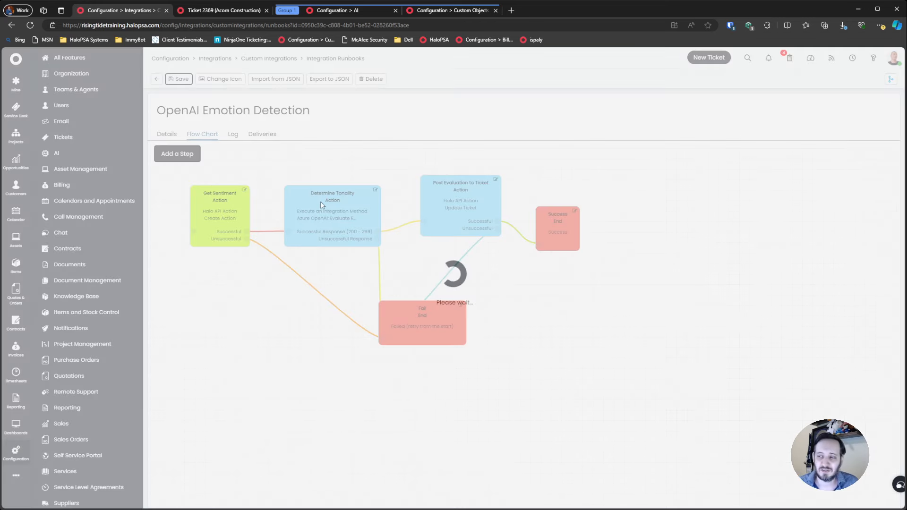
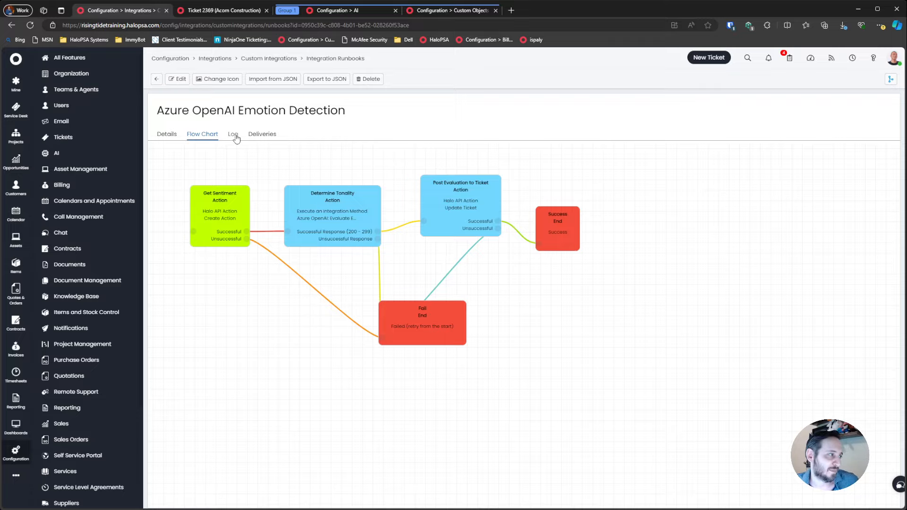
- Add Closed as a triggering event in the Azure OpenAI Emotion Detection runbook's details, without any conditions, and save the event
click(204, 136)
click(167, 134)
scroll(309, 270, down, 3)
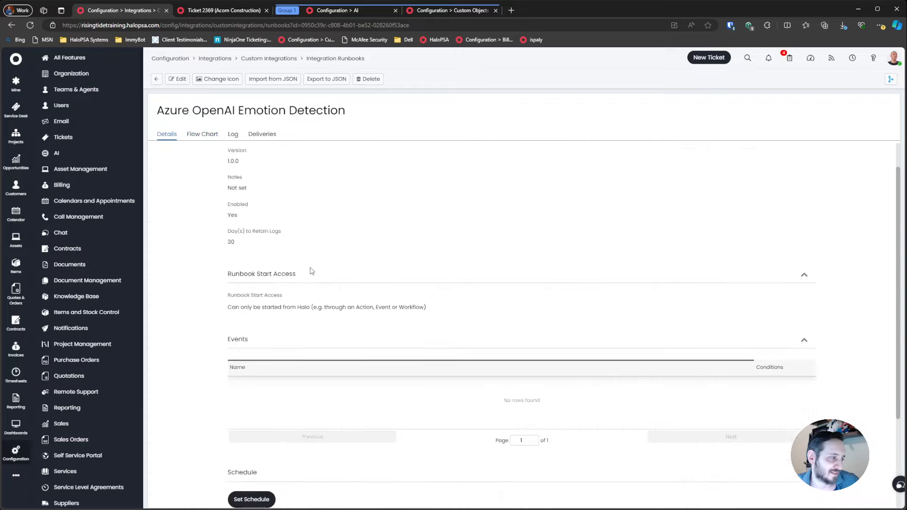
click(178, 79)
scroll(599, 388, down, 2)
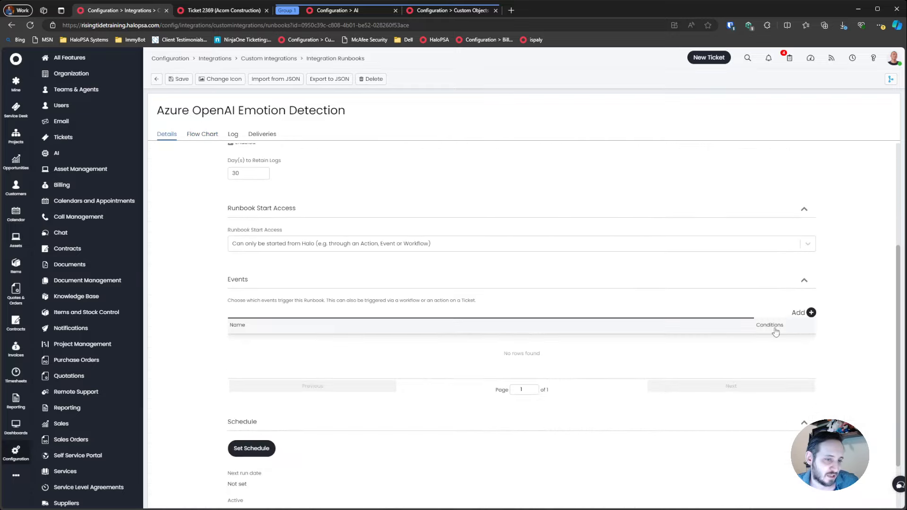
click(809, 312)
click(392, 170)
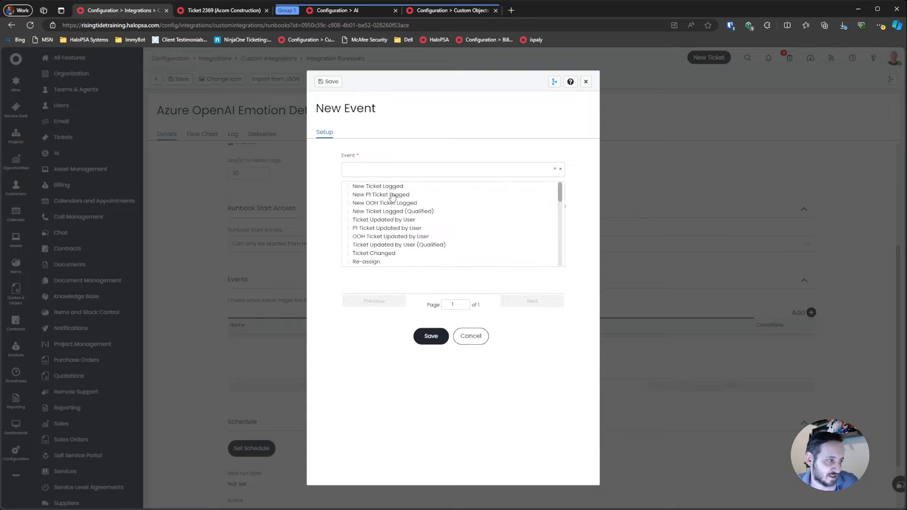
text(close)
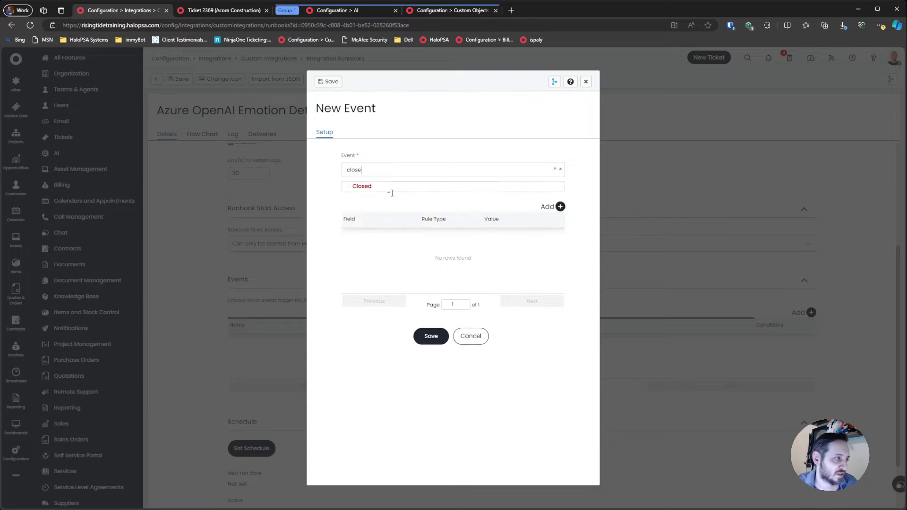
click(364, 186)
click(429, 336)
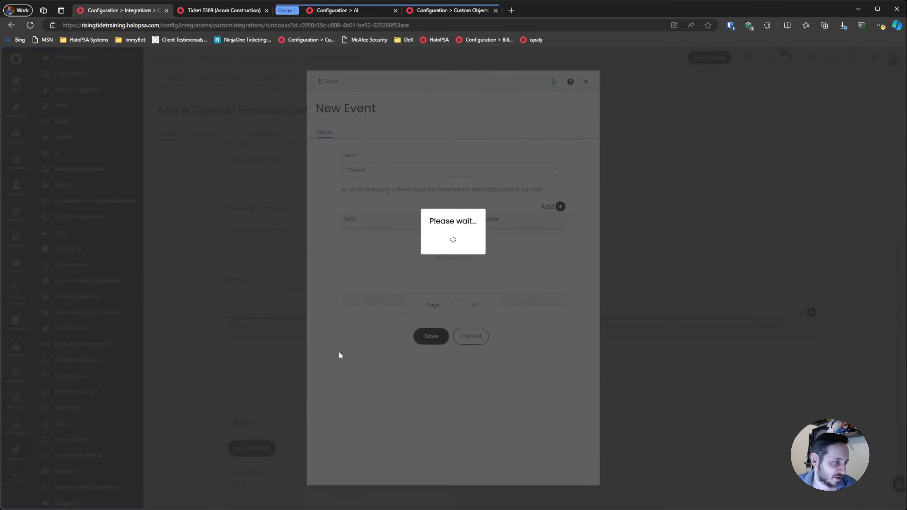
click(800, 341)
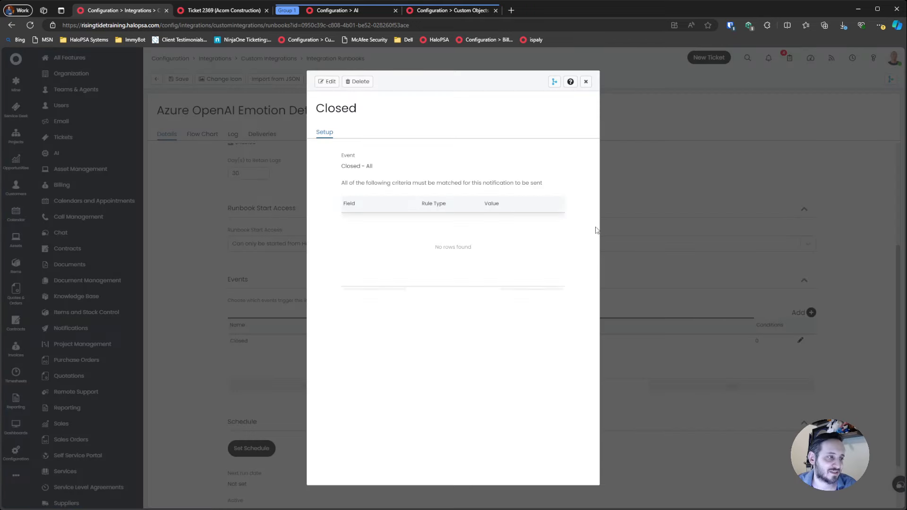
click(326, 81)
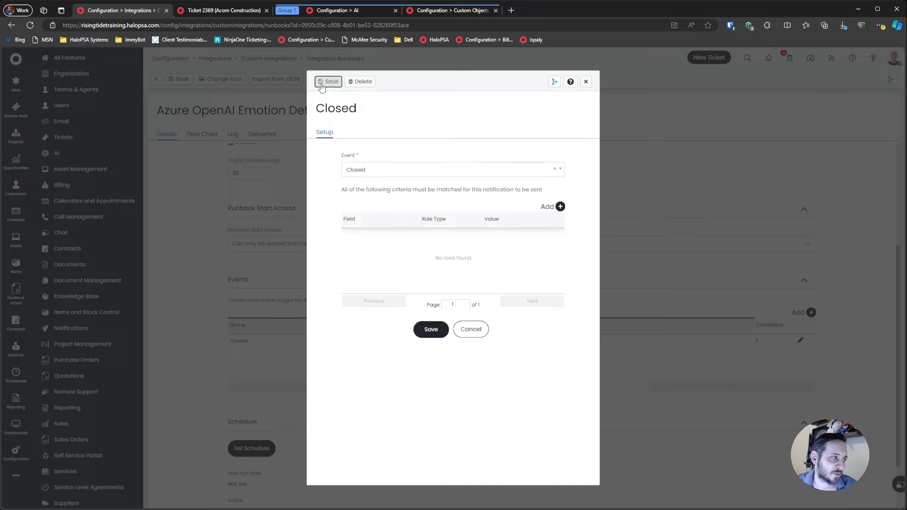
click(560, 207)
click(396, 283)
text(ticket t)
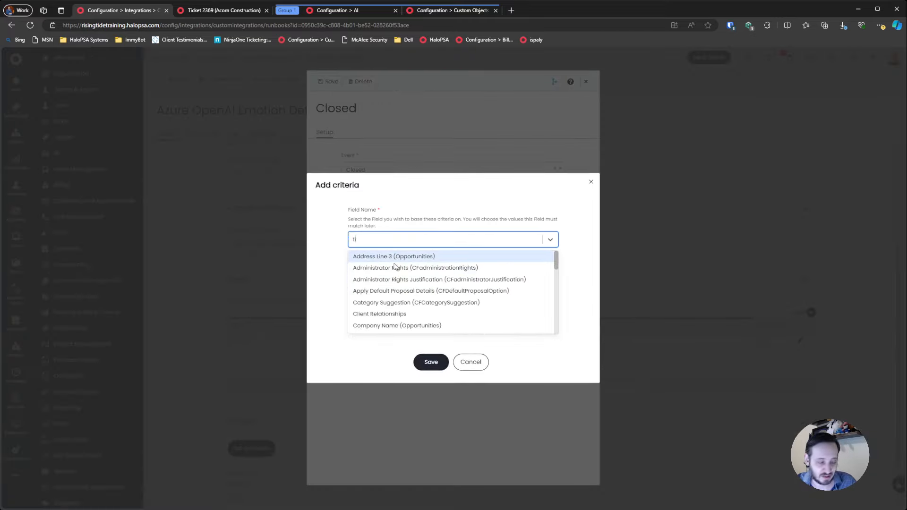
text(ype)
click(392, 292)
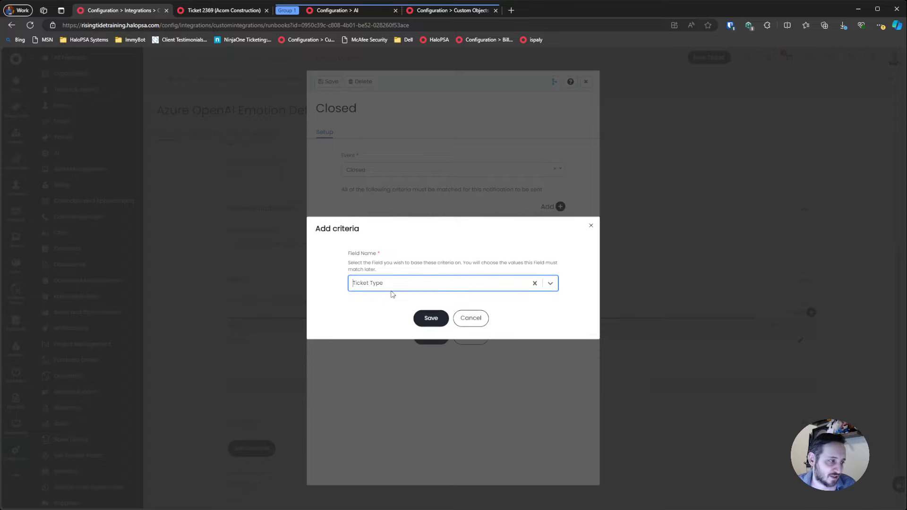
click(431, 318)
click(466, 331)
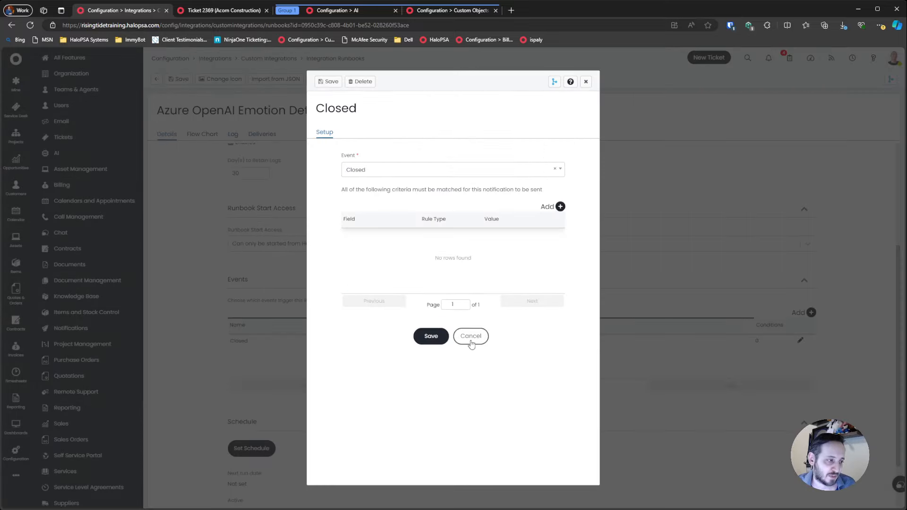
click(470, 335)
click(586, 83)
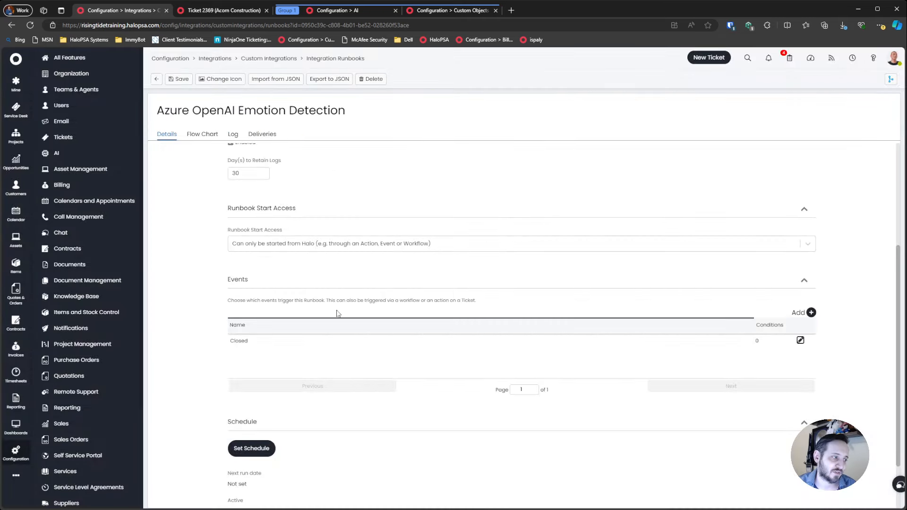
- Save the Azure OpenAI Emotion Detection runbook with its new event trigger
scroll(262, 407, down, 3)
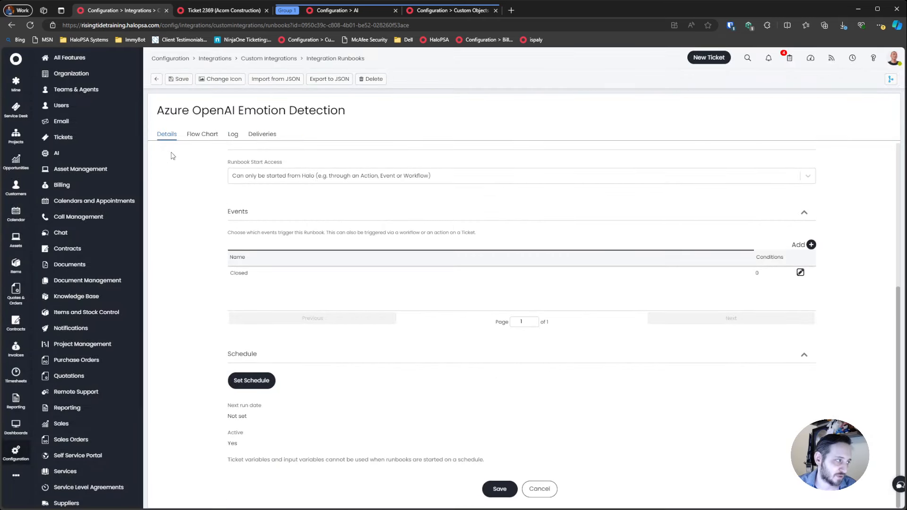
click(182, 79)
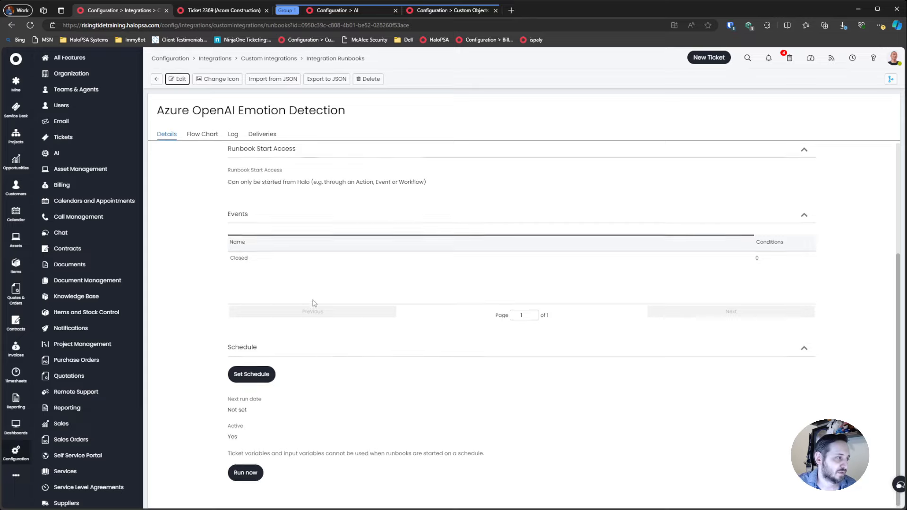
scroll(294, 281, up, 3)
- Re-open ticket 2369 with status In Progress and the note "User is still complaining because they don't understand simple math"
click(233, 13)
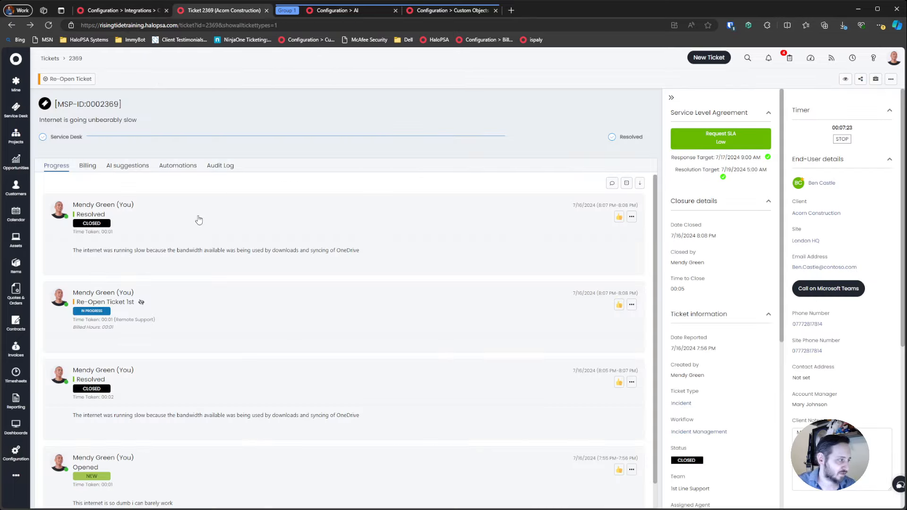
click(76, 80)
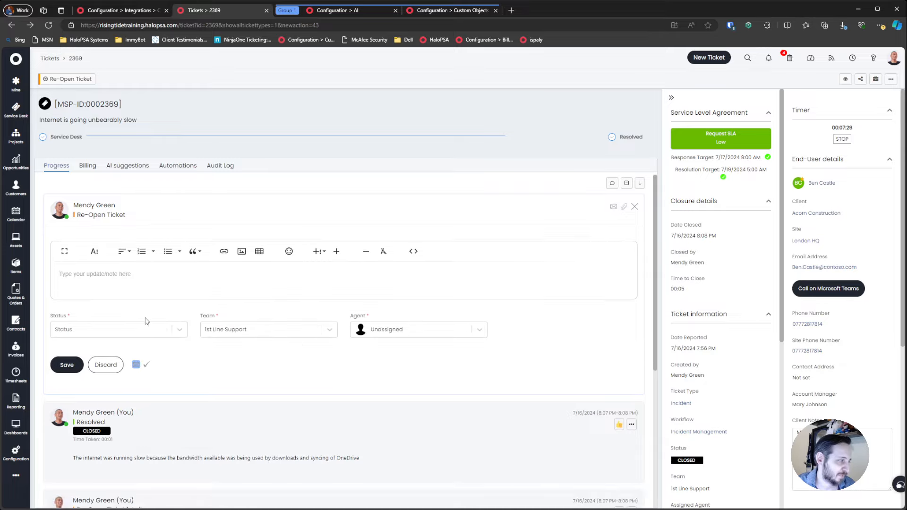
click(139, 329)
click(134, 324)
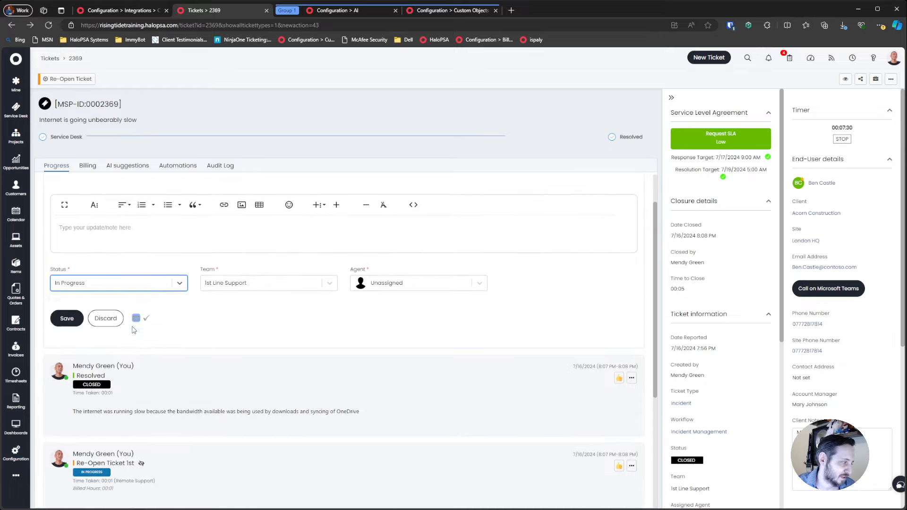
click(202, 231)
text(User is still)
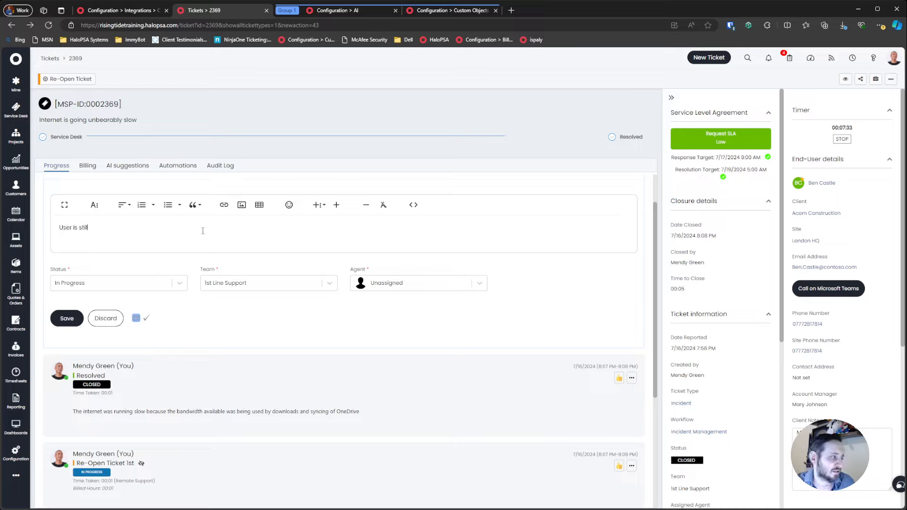
text( complaining because they)
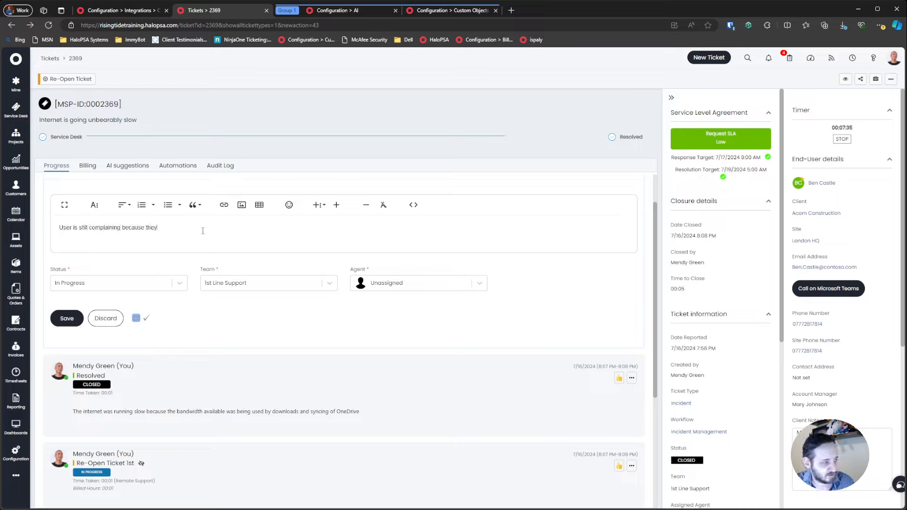
text( don't understand)
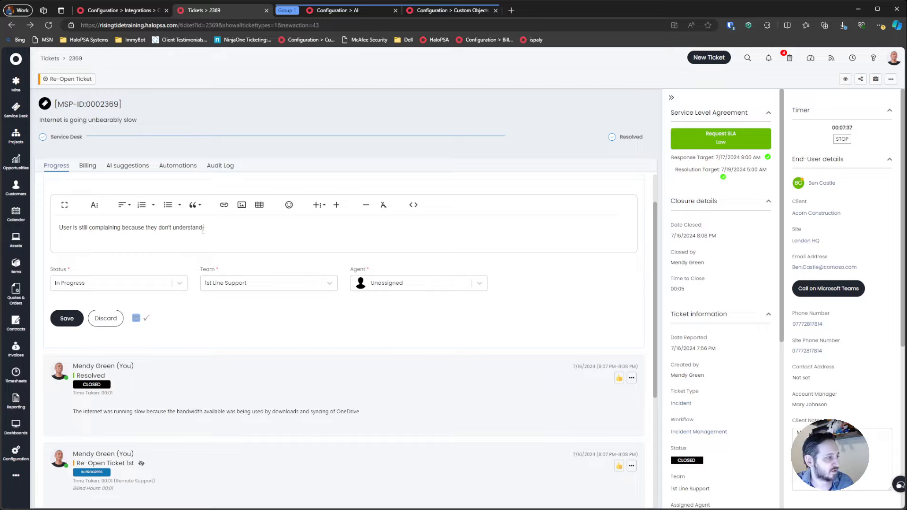
text( simple mat)
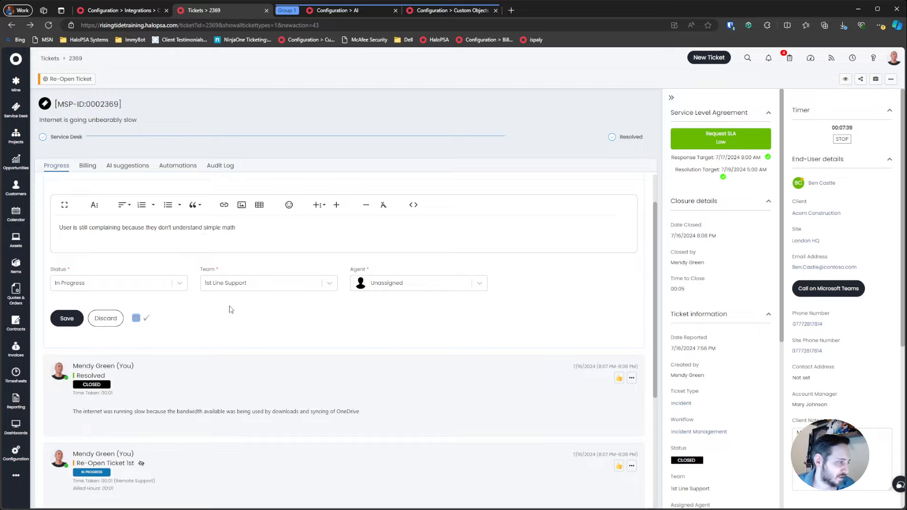
text(h)
click(67, 319)
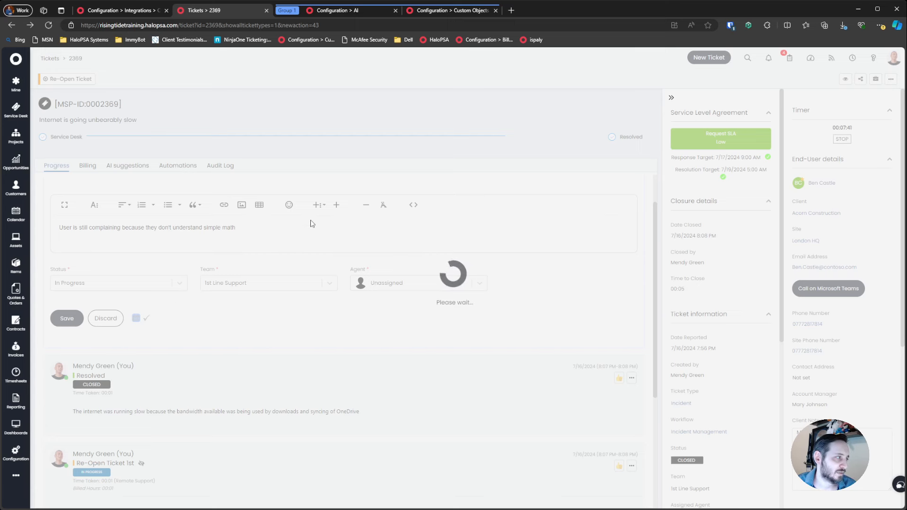
- Start resolving the ticket without email, noting "We've rexplained that using 15 Mbps on a 10 Mbps circuit means that the internet will be slow"
click(572, 80)
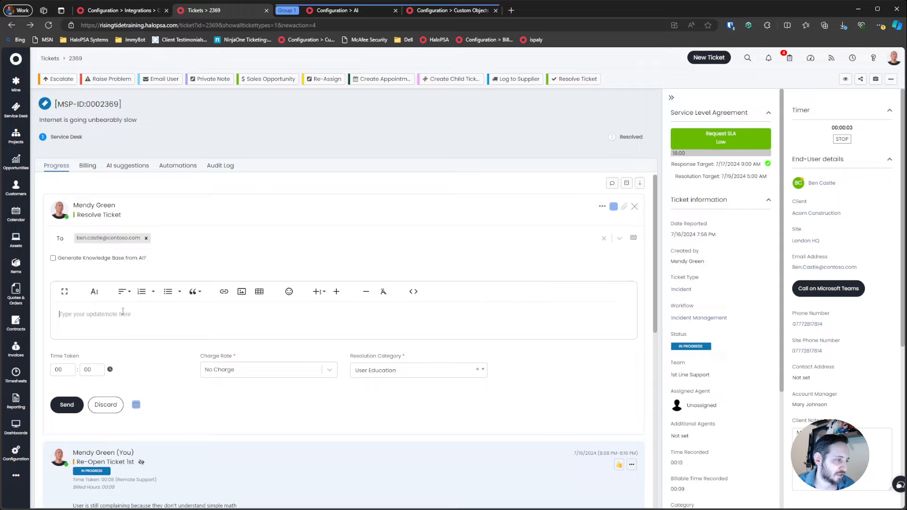
click(613, 206)
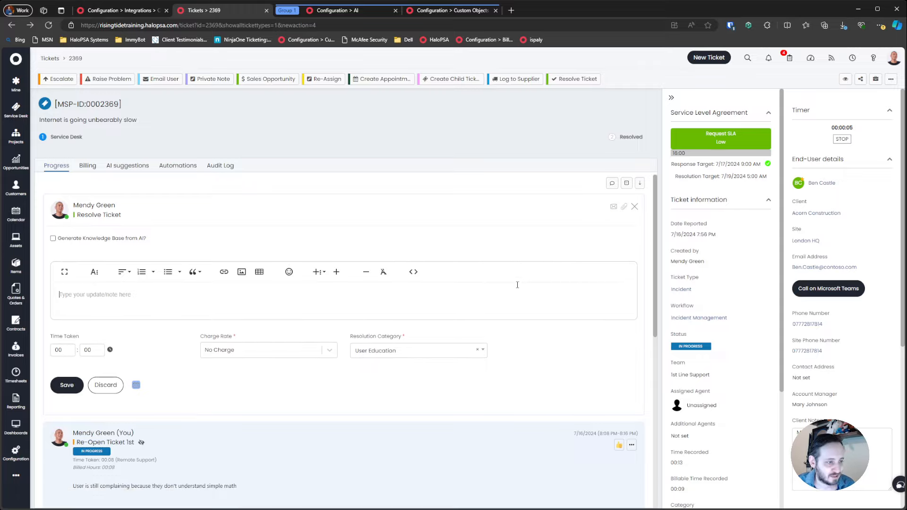
text(We've rexple)
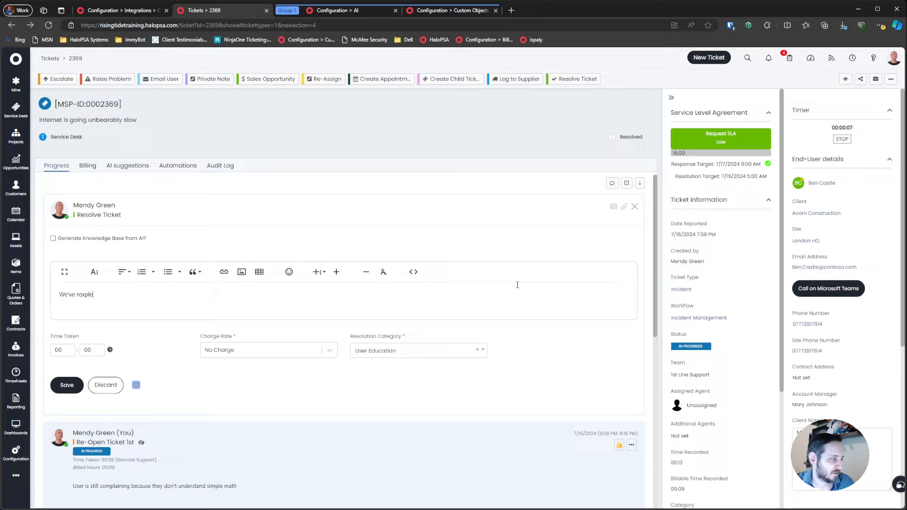
text(inined that us)
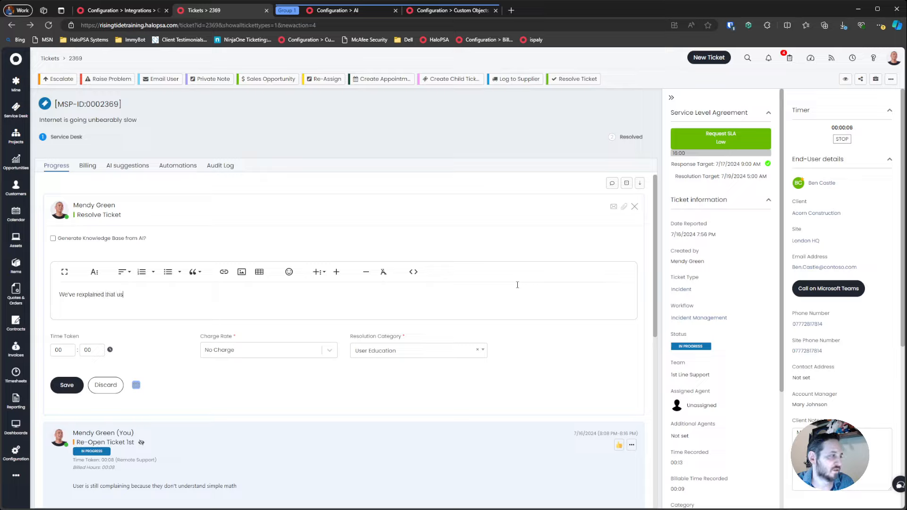
text(ing 15 Mbps on a 10 Mbps)
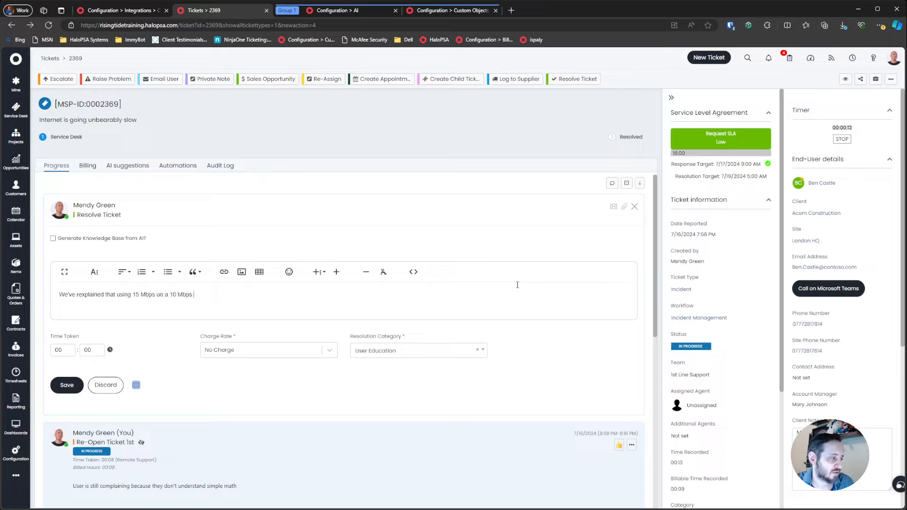
text( circuit means that)
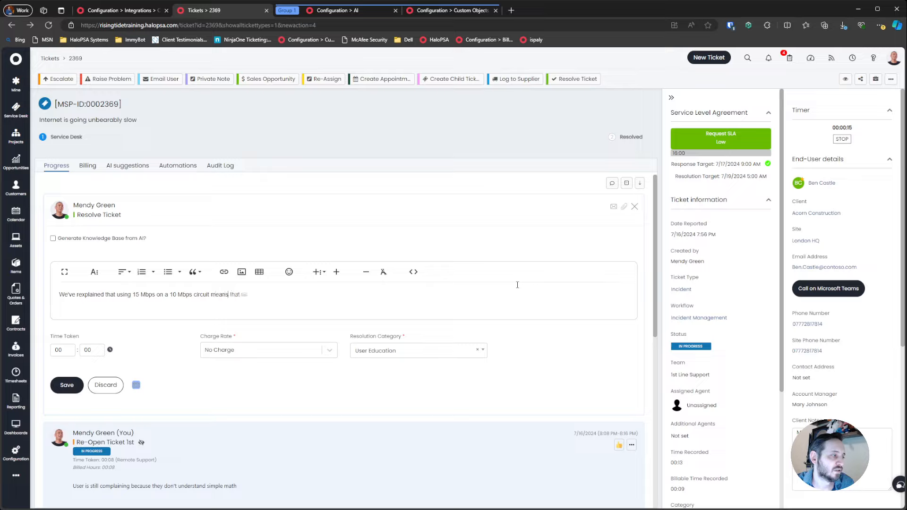
text( Ihe inter)
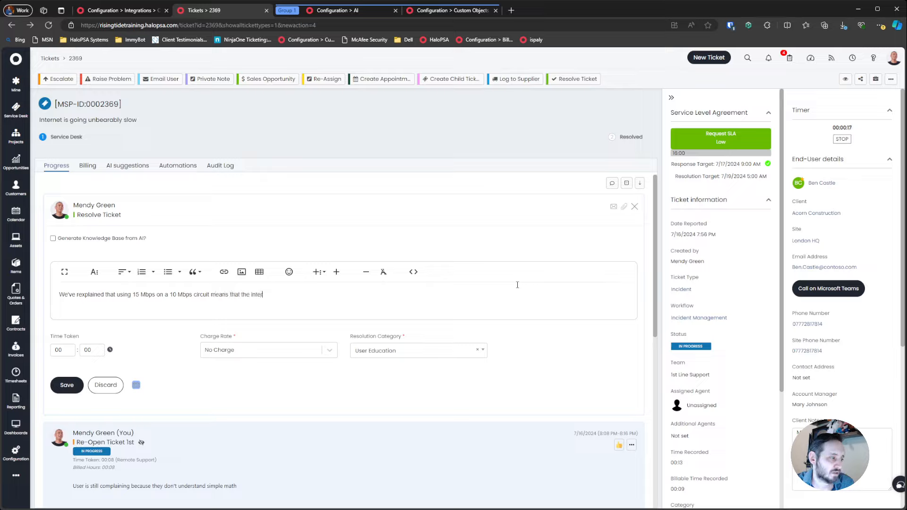
text(net will be slo)
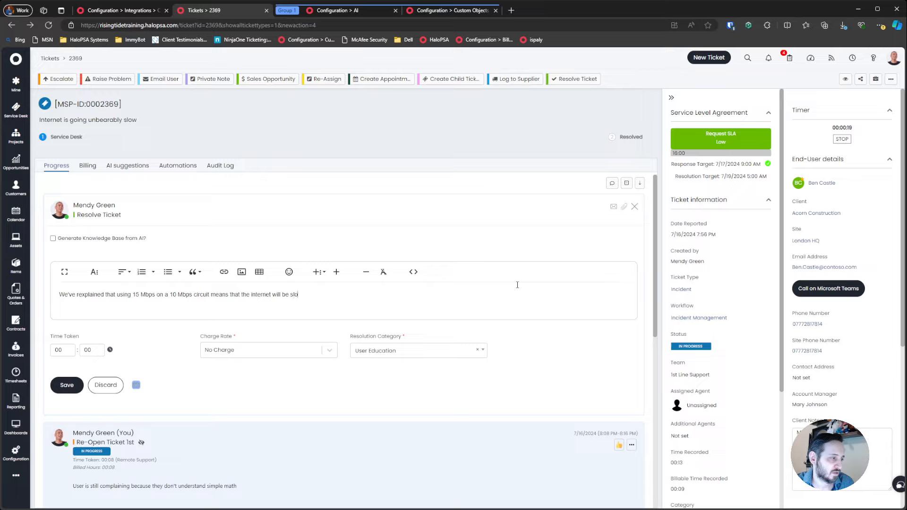
- Add "Uploading a 2.5GB file will cause a problem for a few minutes." to the resolution note and save the resolution
text(w. Uploading a )
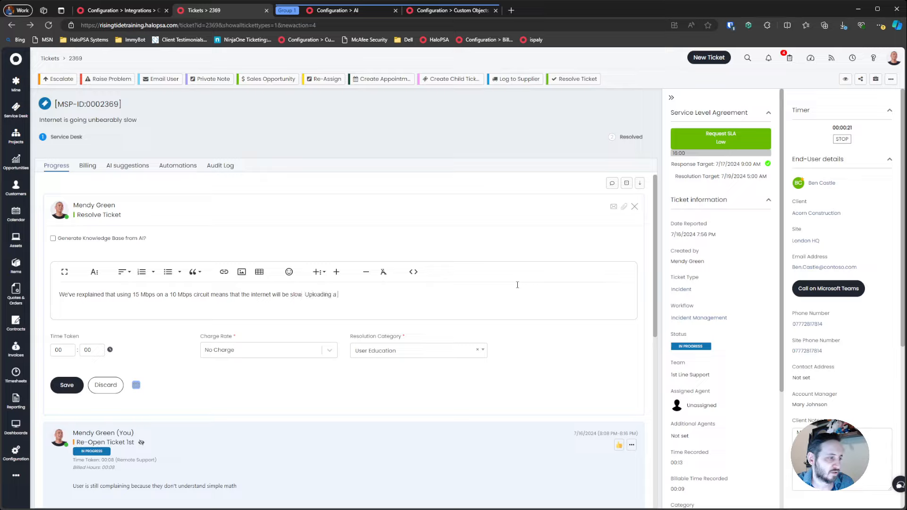
text(2.5GB file will )
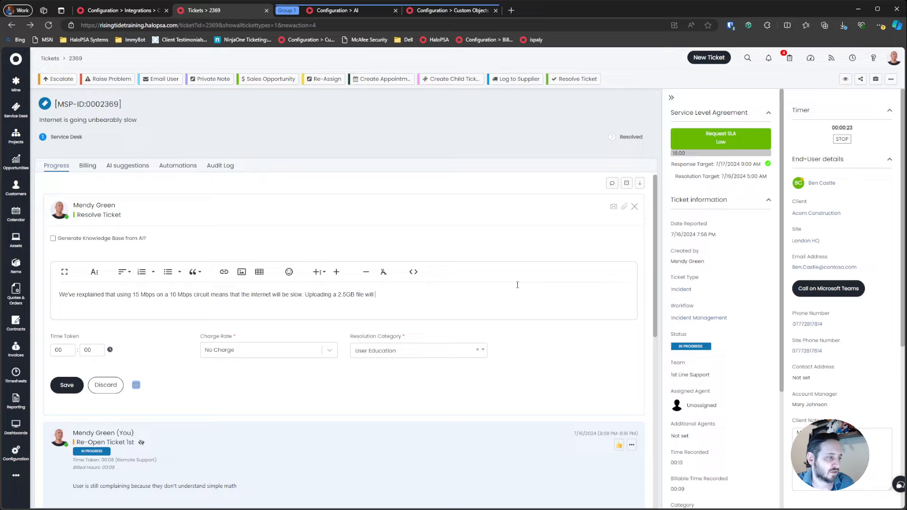
text(cause a problem for a few )
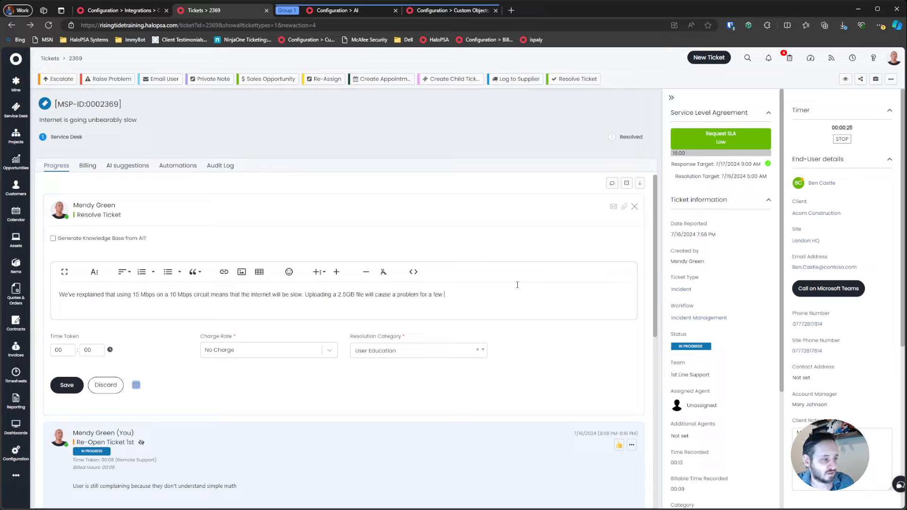
text(minutes.)
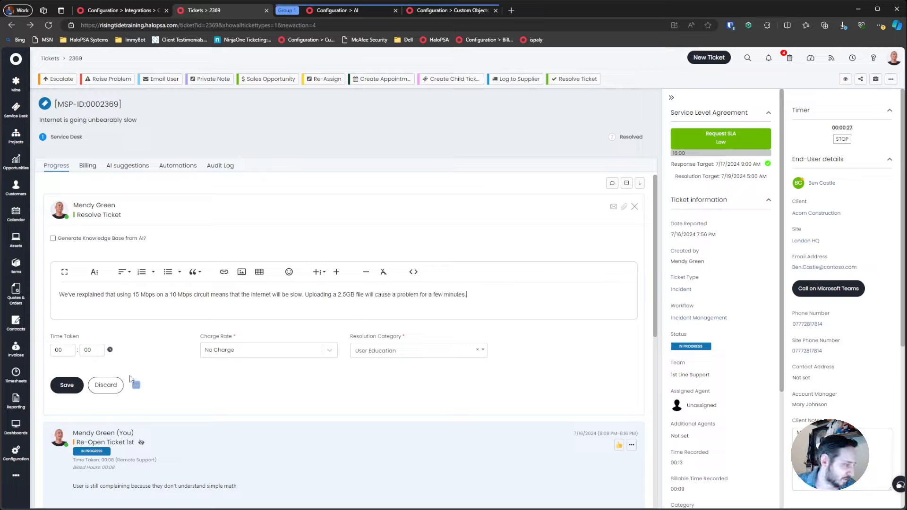
click(67, 385)
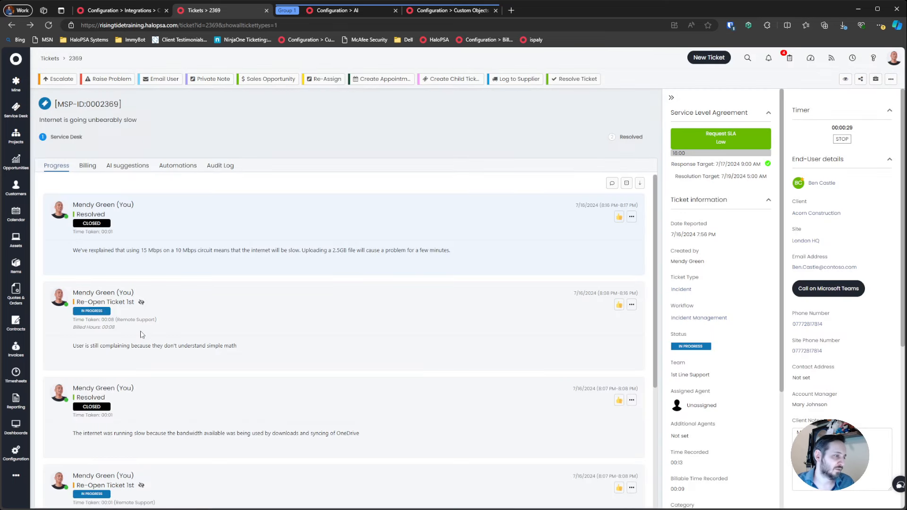
- Check ticket 2369's automation runs, and open the request data of the Azure OpenAI Emotion Detection runbook's logged run
click(183, 165)
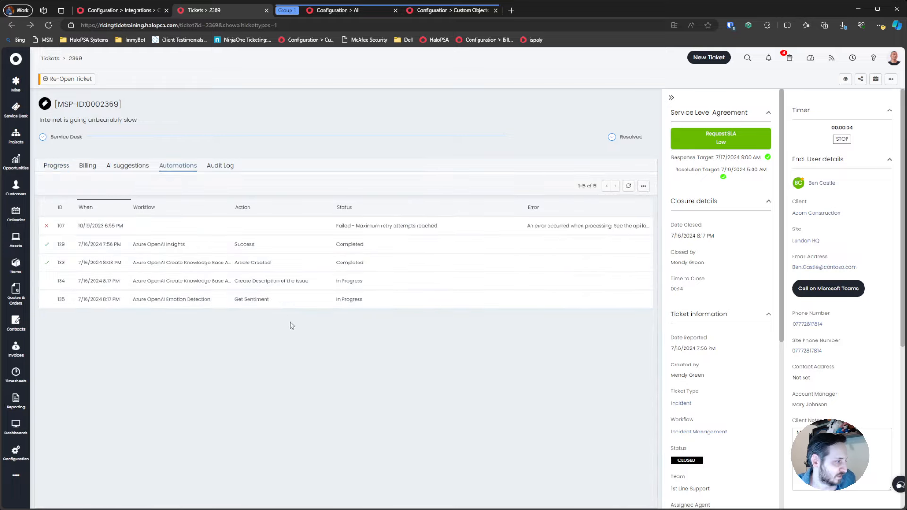
click(629, 185)
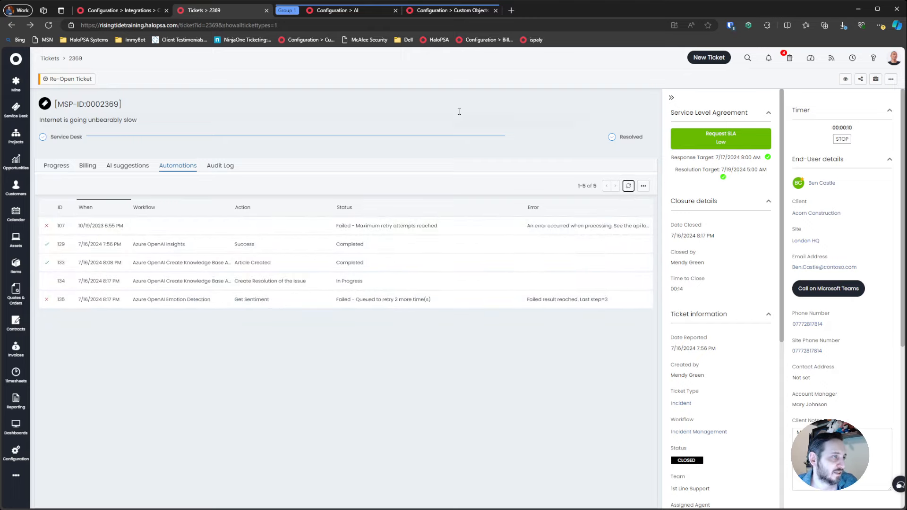
click(385, 11)
click(439, 14)
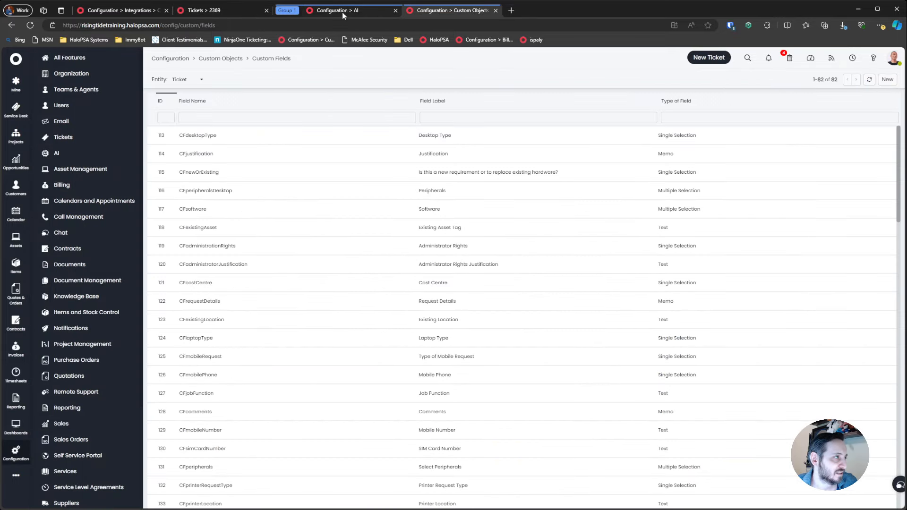
click(344, 14)
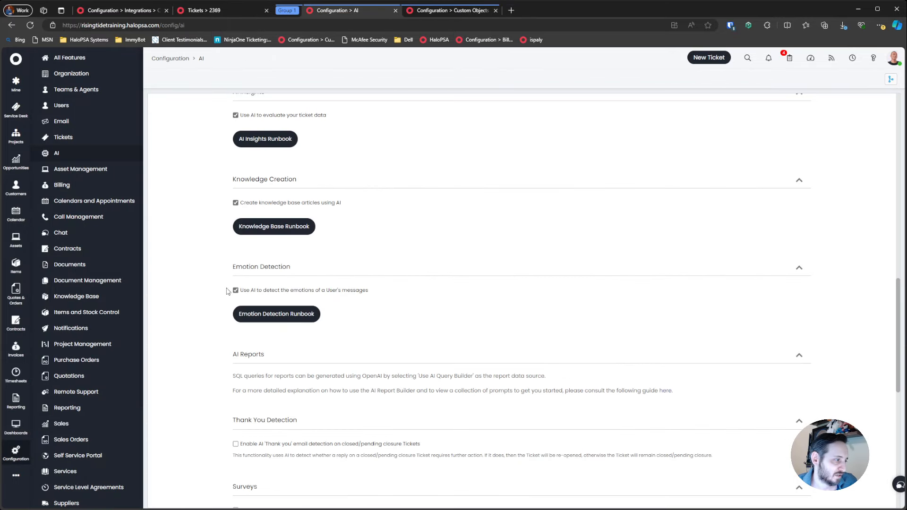
click(276, 313)
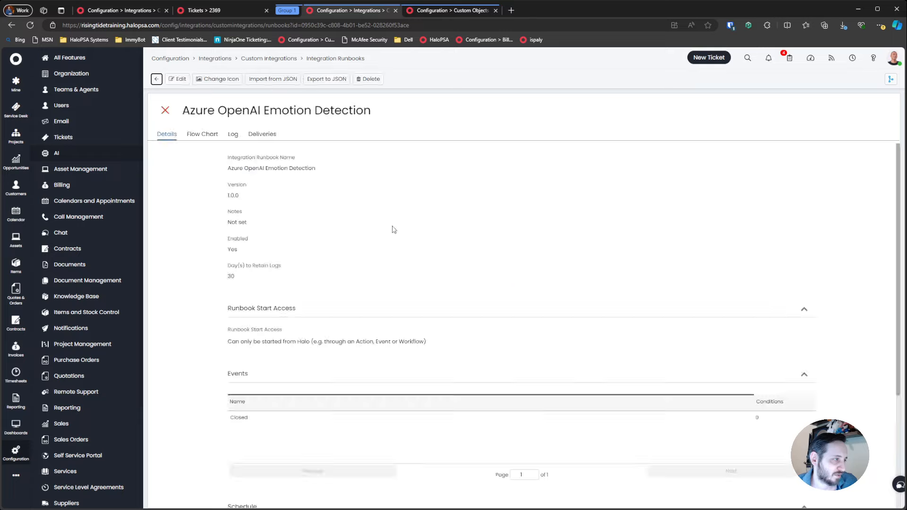
click(234, 135)
click(250, 195)
click(101, 133)
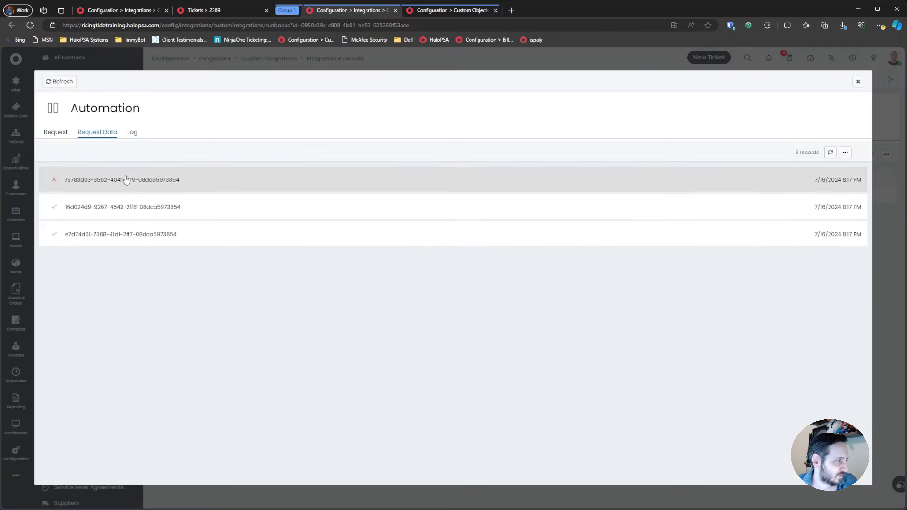
- Examine the payload and error response of the failed Update Ticket request, and return to the runbook log
click(162, 188)
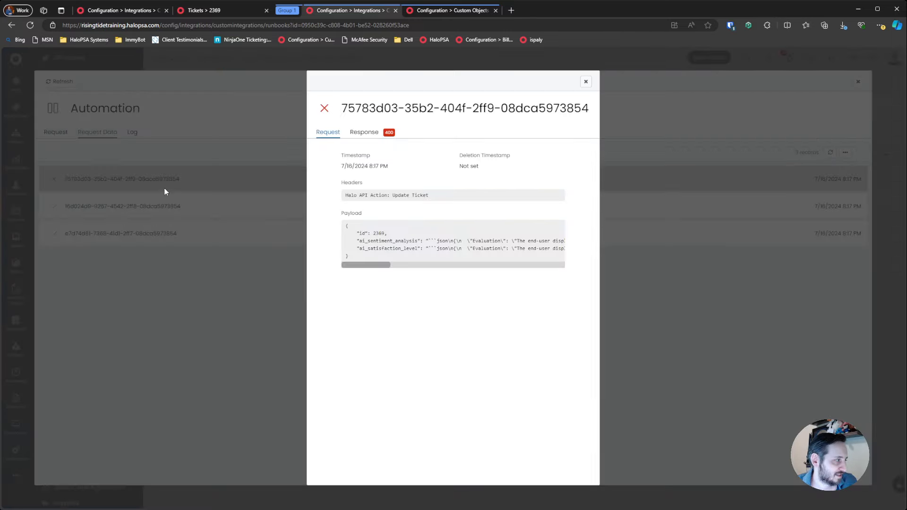
drag(424, 240, 502, 241)
click(456, 249)
drag(437, 242, 459, 240)
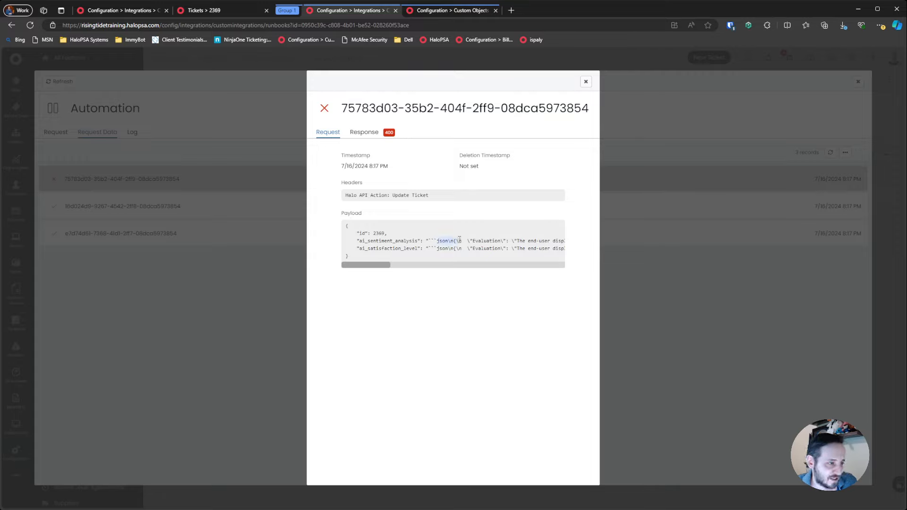
click(381, 137)
drag(317, 164, 443, 166)
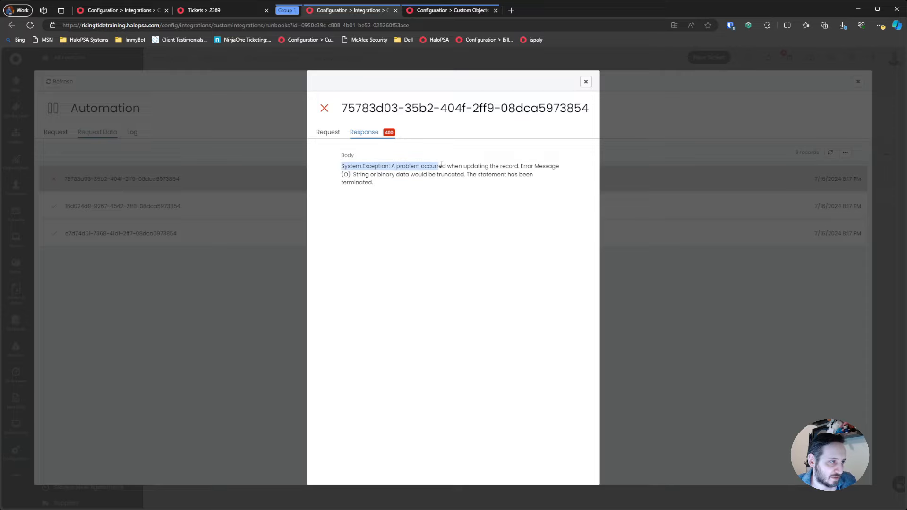
click(512, 183)
click(585, 81)
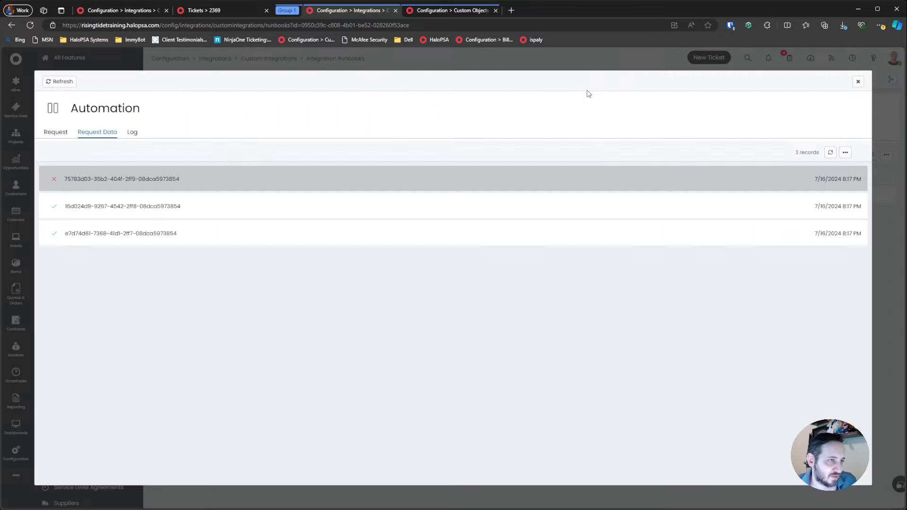
click(855, 82)
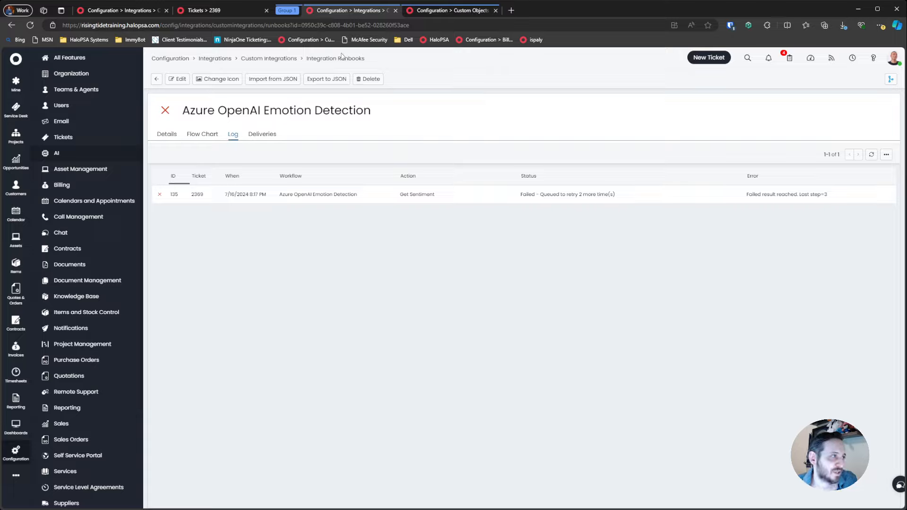
- Open the methods of the Azure OpenAI custom integration in two separate browser tabs
click(435, 10)
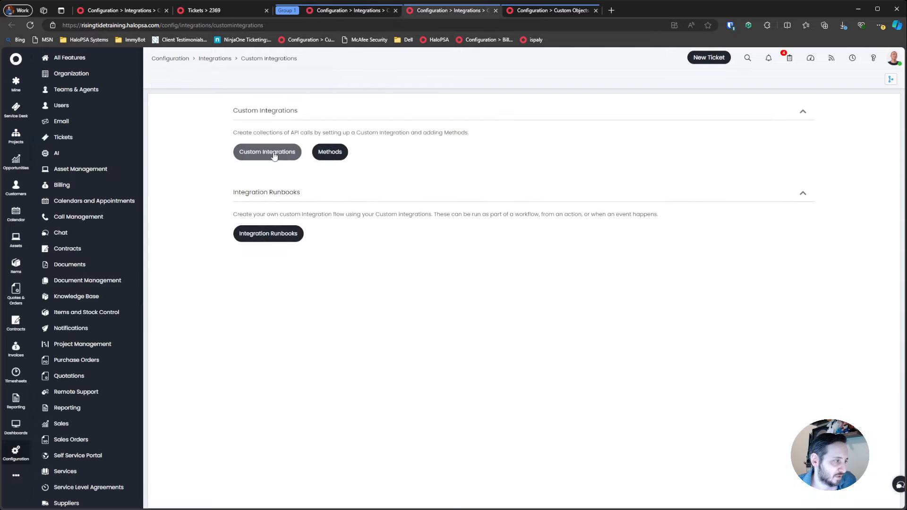
click(274, 154)
middle_click(350, 62)
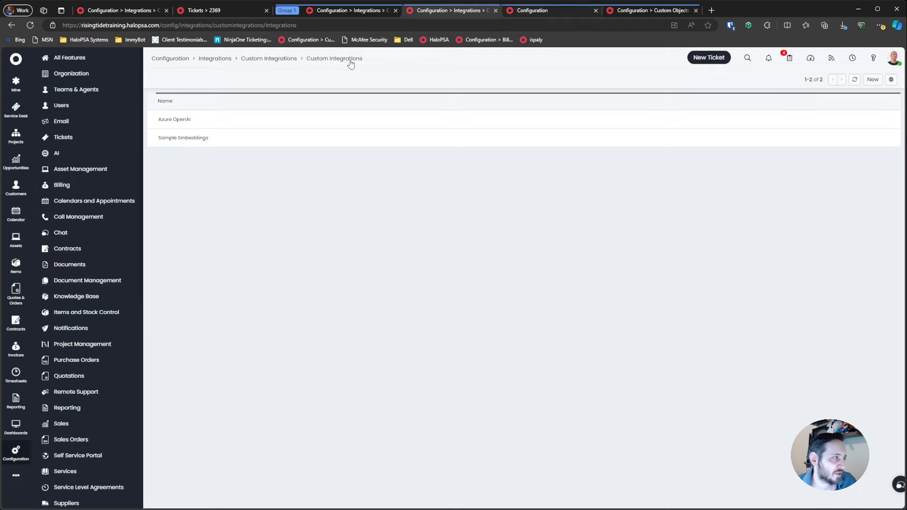
click(227, 124)
click(201, 134)
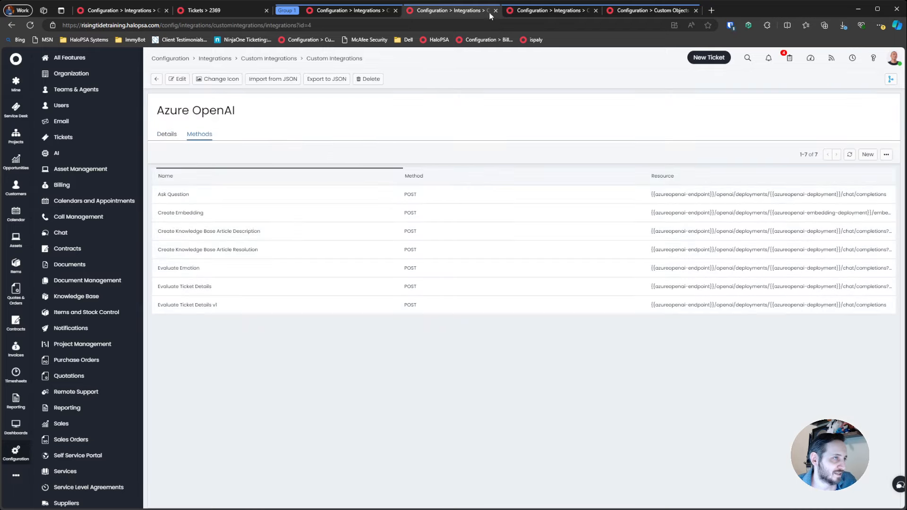
click(529, 11)
click(255, 121)
click(199, 134)
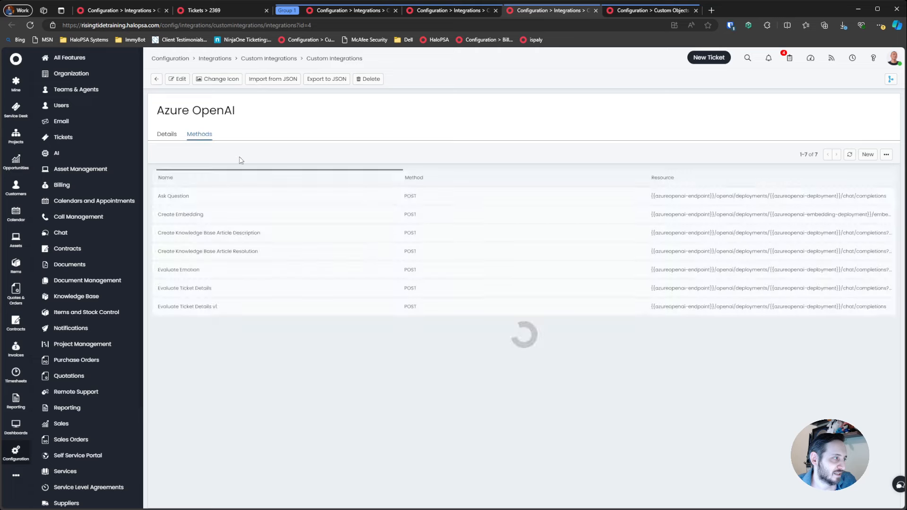
- Copy the closing instruction about a single JSON object without md markers from the Evaluate Ticket Details v1 body, and leave that method unedited
click(230, 306)
click(186, 151)
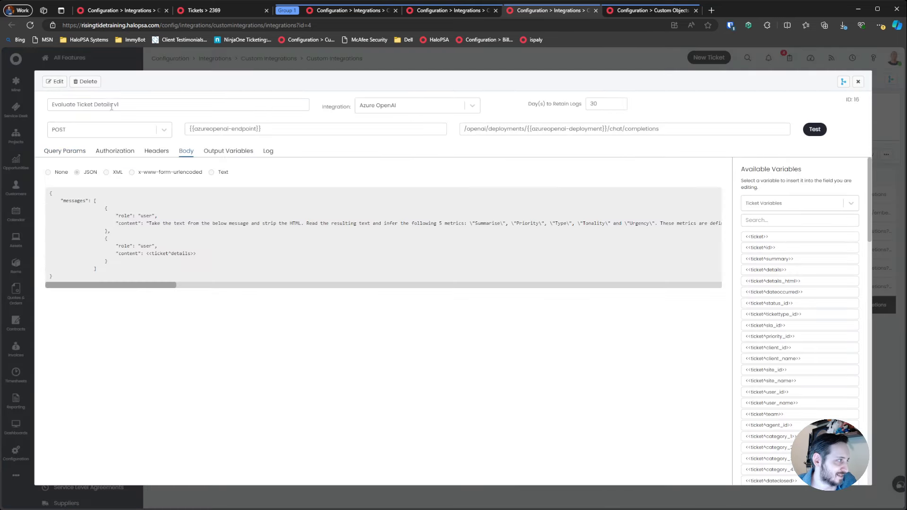
click(56, 81)
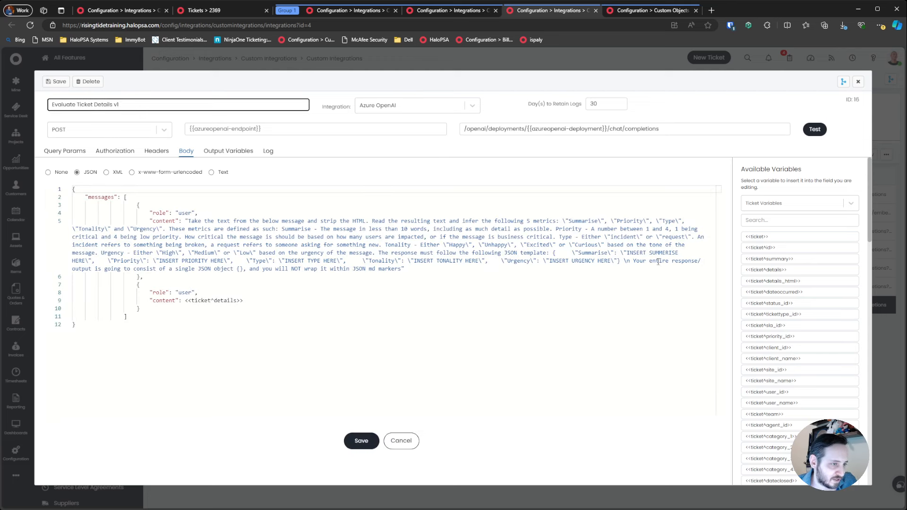
drag(637, 260, 391, 268)
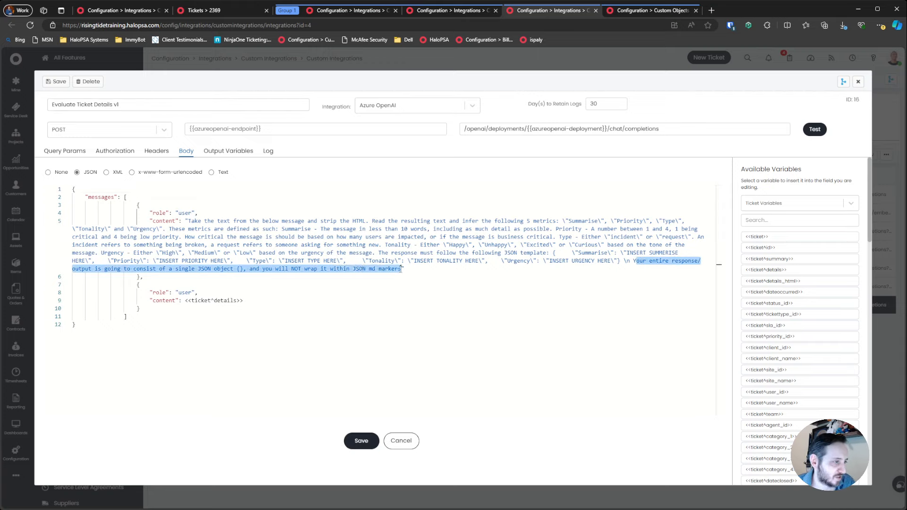
click(401, 440)
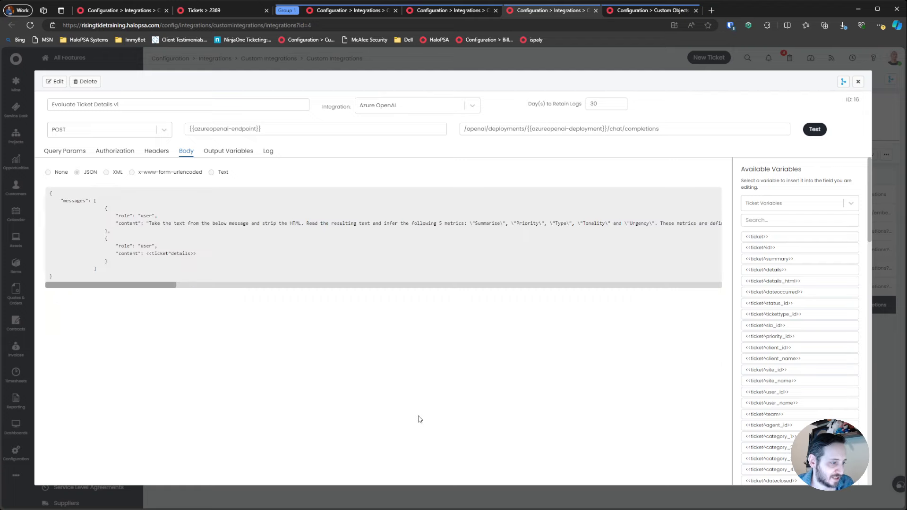
- Append "our entire response/output is going to consist of a single JSON object {}, and you will NOT wrap it within JSON md markers" to Evaluate Emotion's system message
click(415, 17)
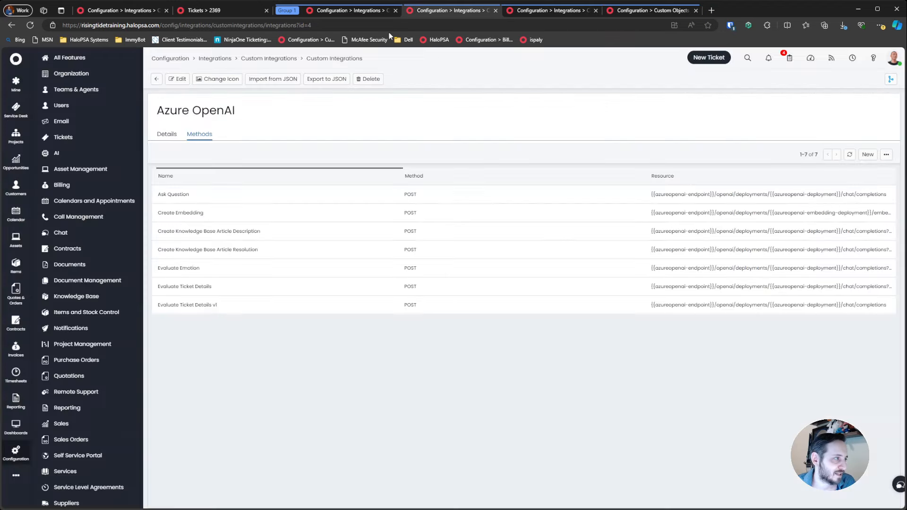
click(226, 269)
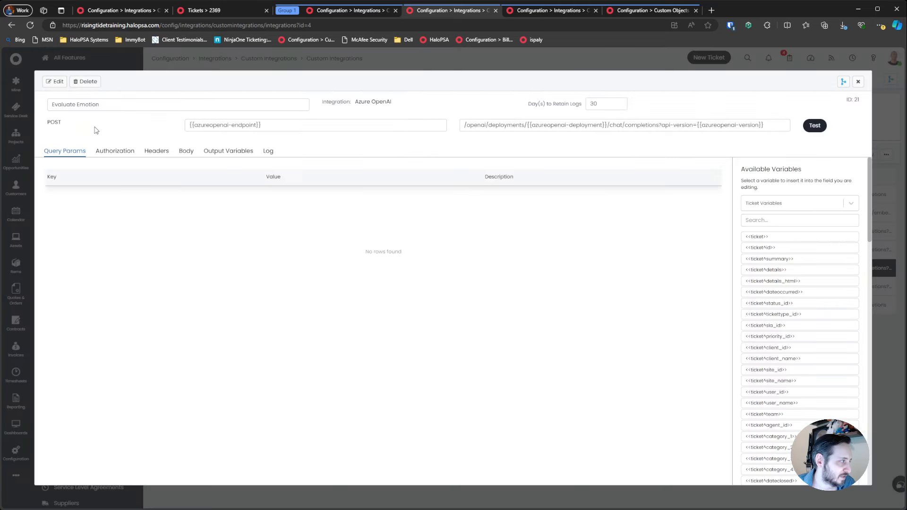
click(185, 151)
click(55, 81)
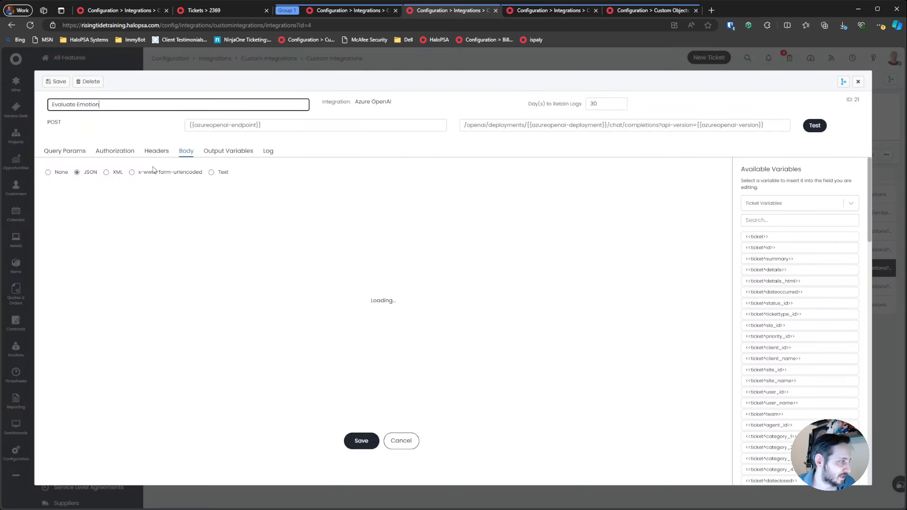
mouse_move(374, 205)
mouse_down()
mouse_move(699, 204)
mouse_move(371, 204)
mouse_up()
click(111, 213)
text(.)
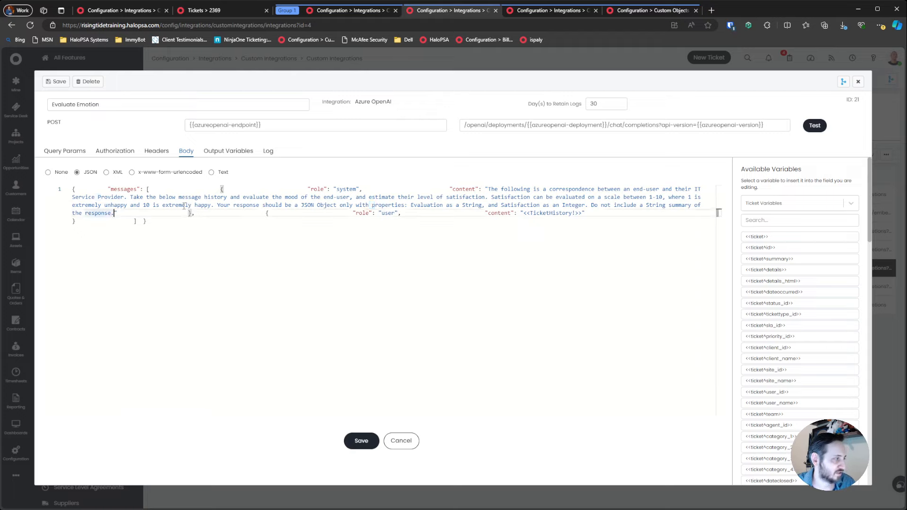
text(our entire response/output is going to consist of a single JSON object {}, and you will NOT wrap it within JSON md markers)
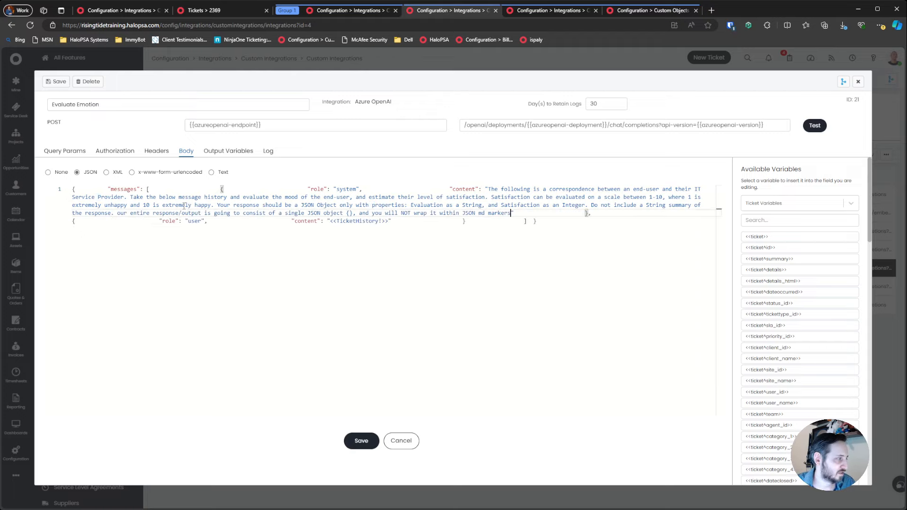
- Correct the added sentence's first word to "Your", save the Evaluate Emotion method, and review its body
click(117, 213)
text(Y)
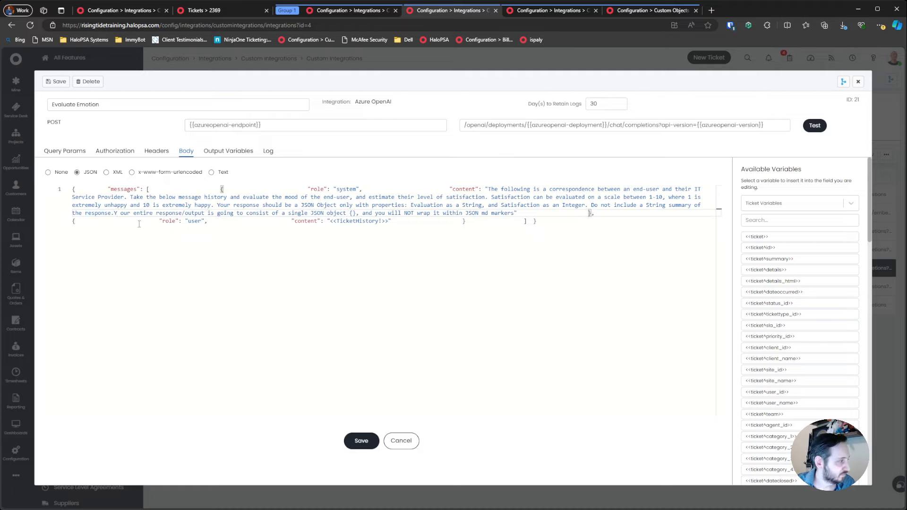
key(BackSpace)
key(Right)
text(Y)
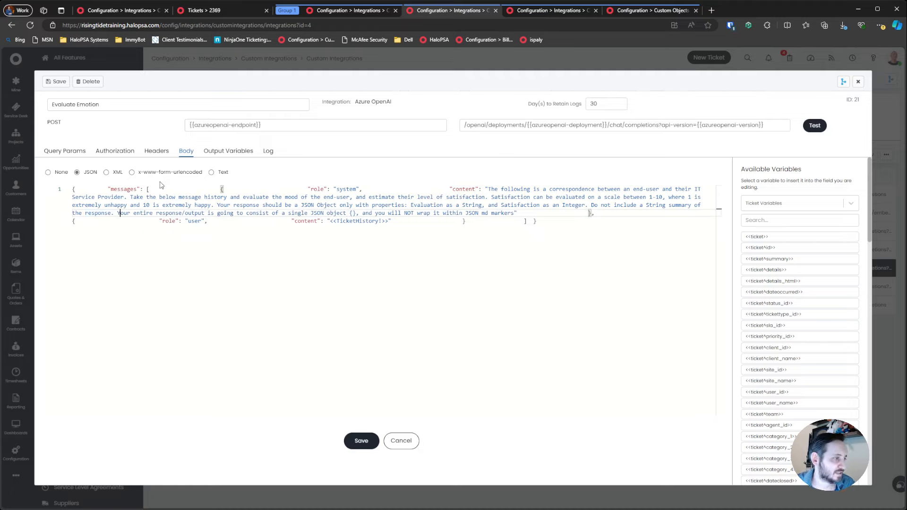
click(361, 440)
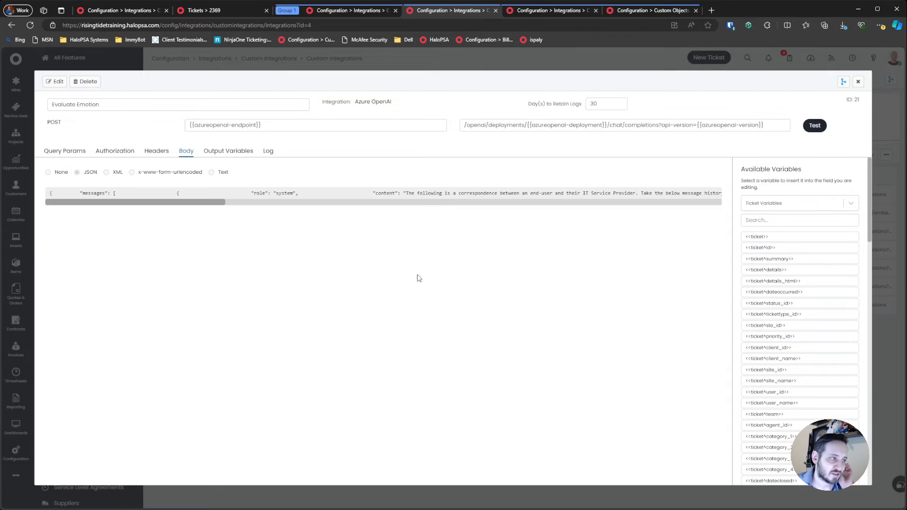
drag(211, 202, 730, 200)
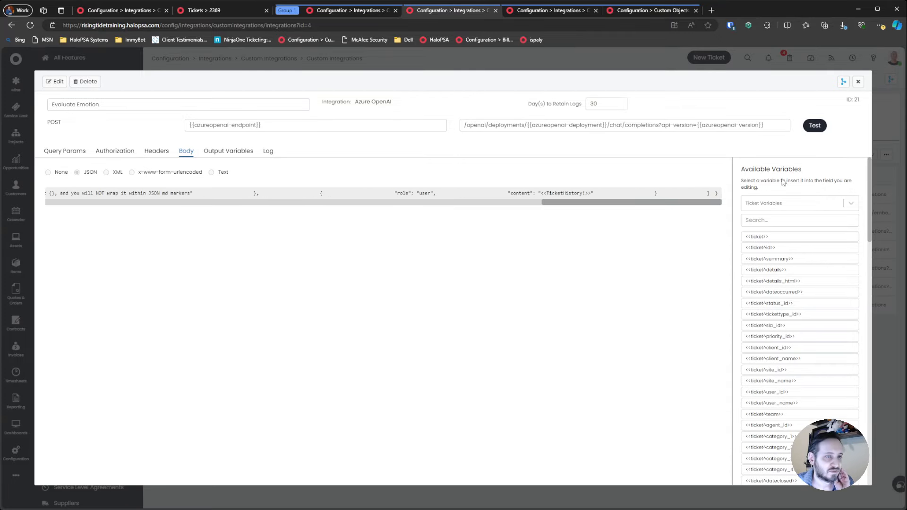
click(858, 82)
- Start re-opening ticket 2369 and review the Get Correspondence automation's table in its progress history
click(217, 14)
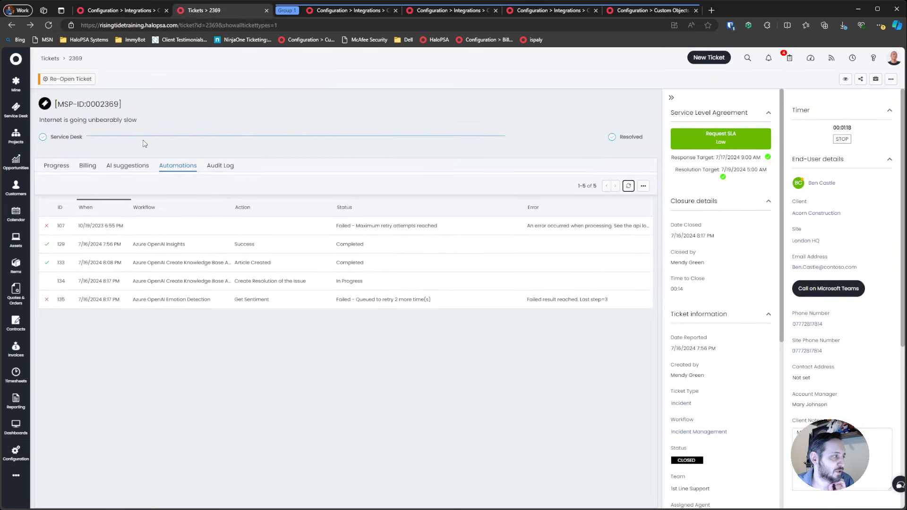
click(56, 166)
click(68, 78)
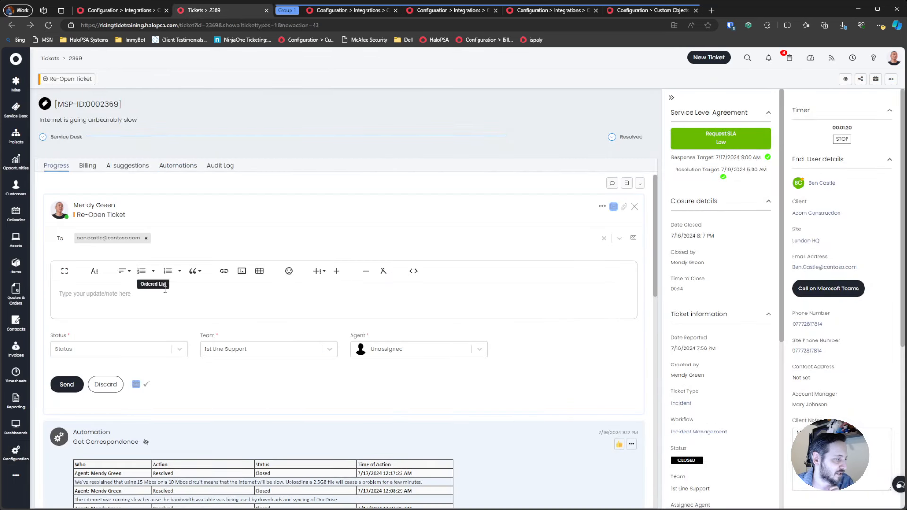
scroll(82, 340, down, 3)
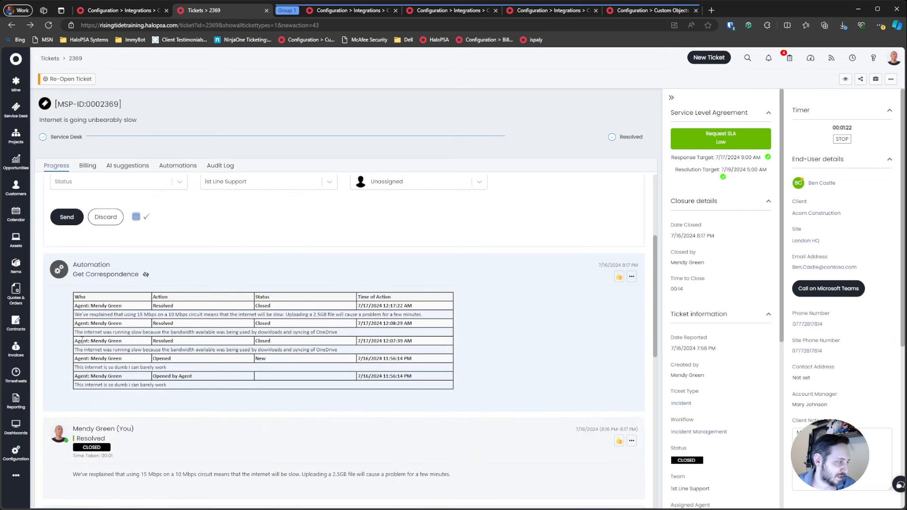
drag(98, 305, 68, 297)
click(390, 312)
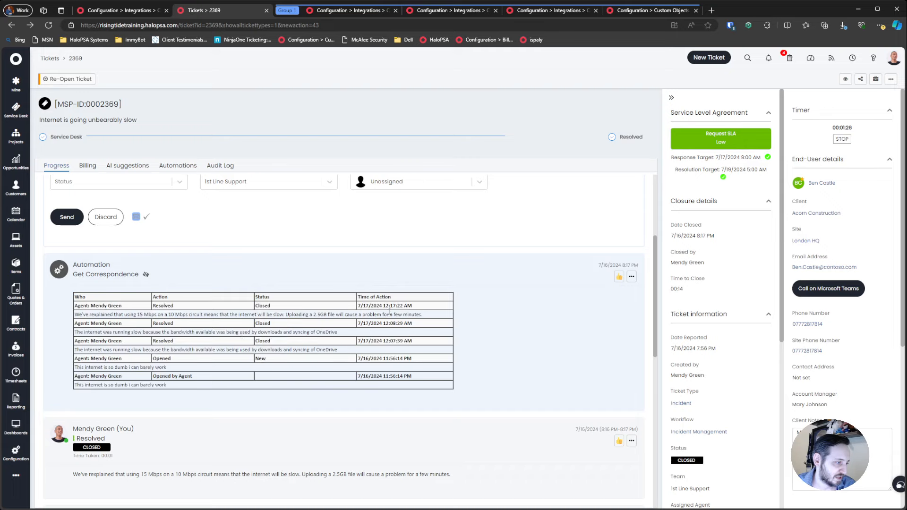
scroll(353, 325, up, 4)
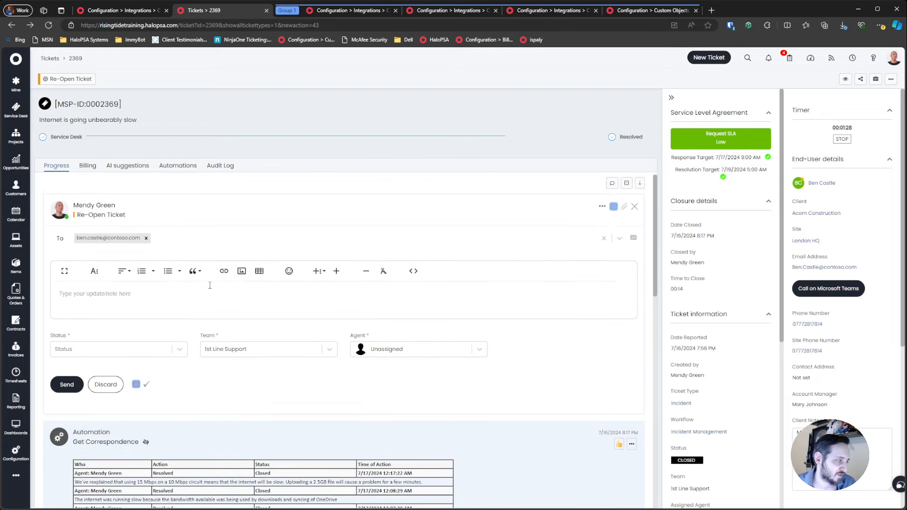
- Turn off the email for the re-open action, set the status to In Progress, and save it
click(615, 207)
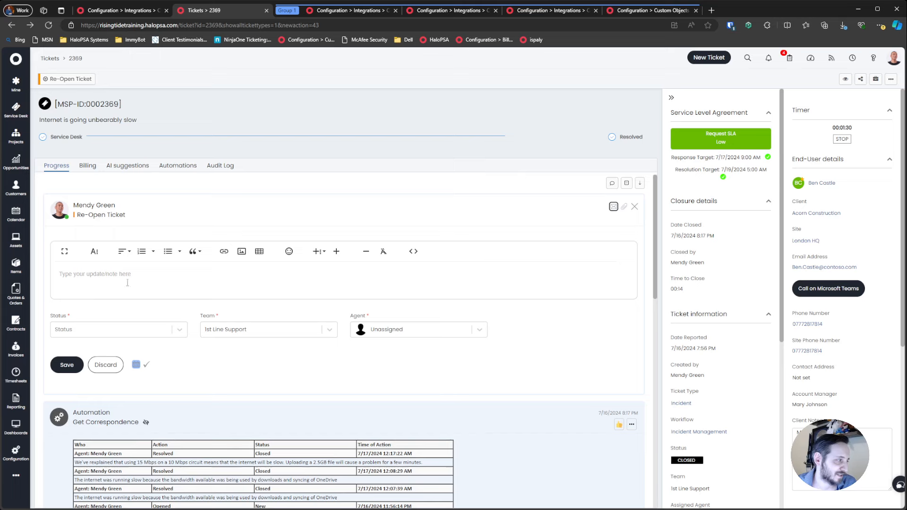
click(110, 328)
click(101, 326)
click(71, 322)
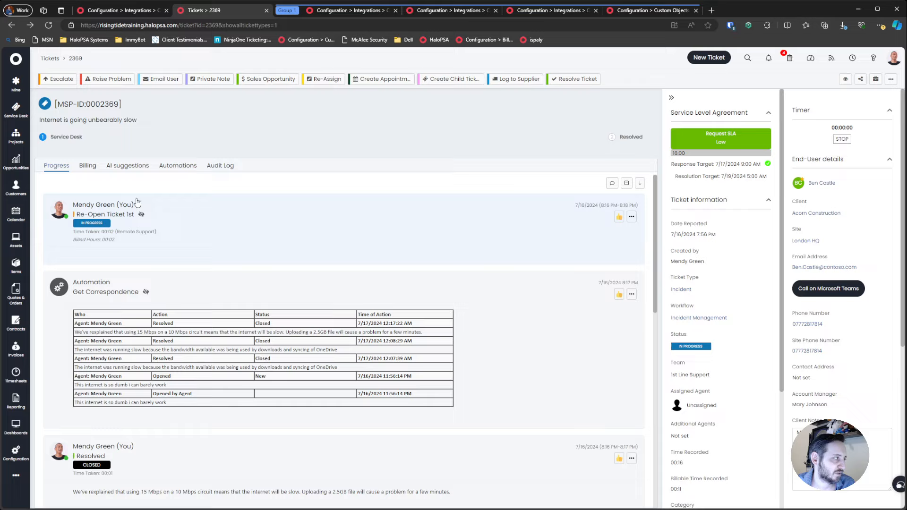
- Resolve ticket 2369 with the email to the end user turned off
click(574, 79)
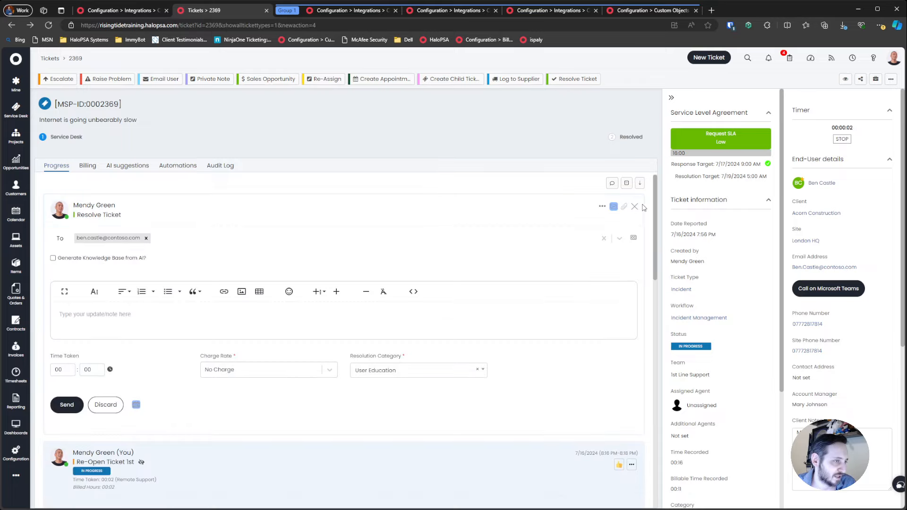
click(613, 206)
click(69, 384)
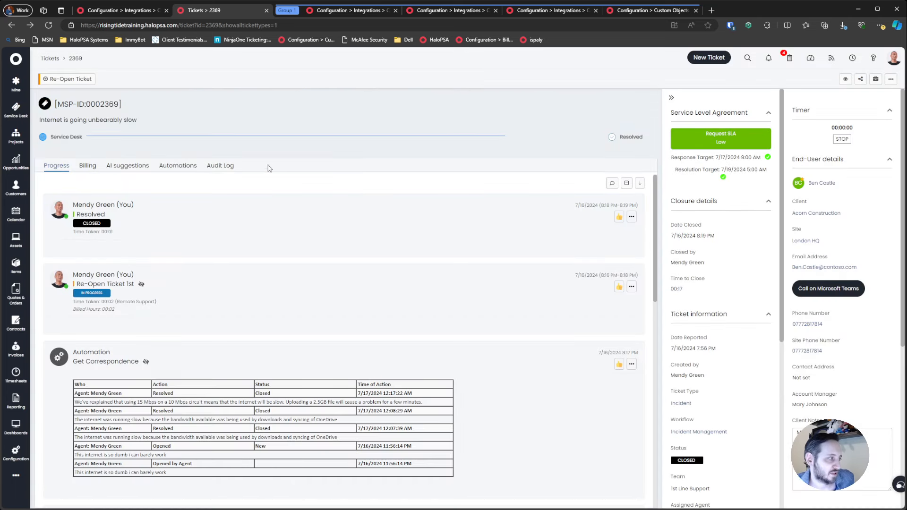
- Refresh ticket 2369's automation list and open its latest Azure OpenAI Emotion Detection run
click(142, 168)
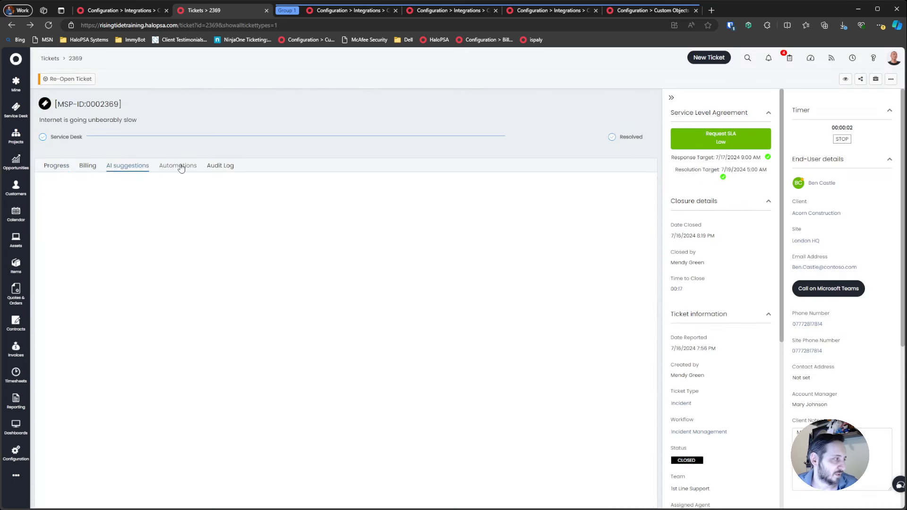
click(181, 167)
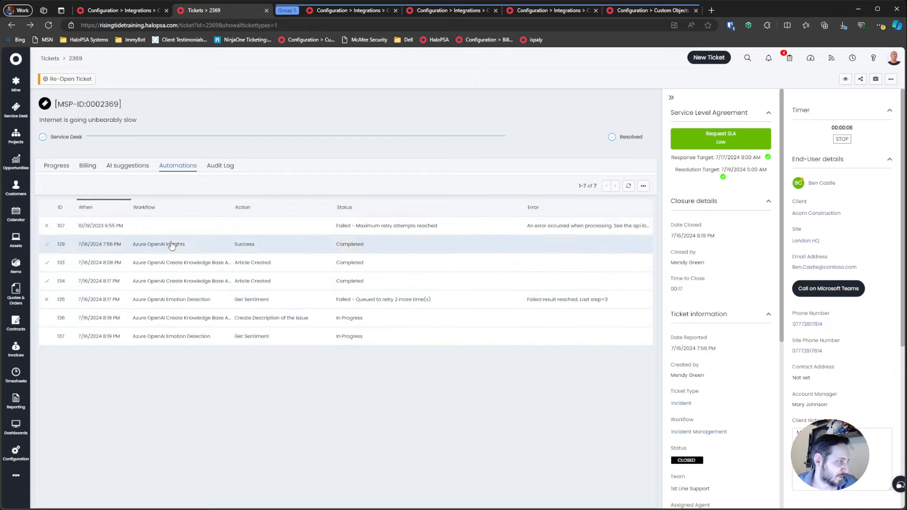
click(628, 186)
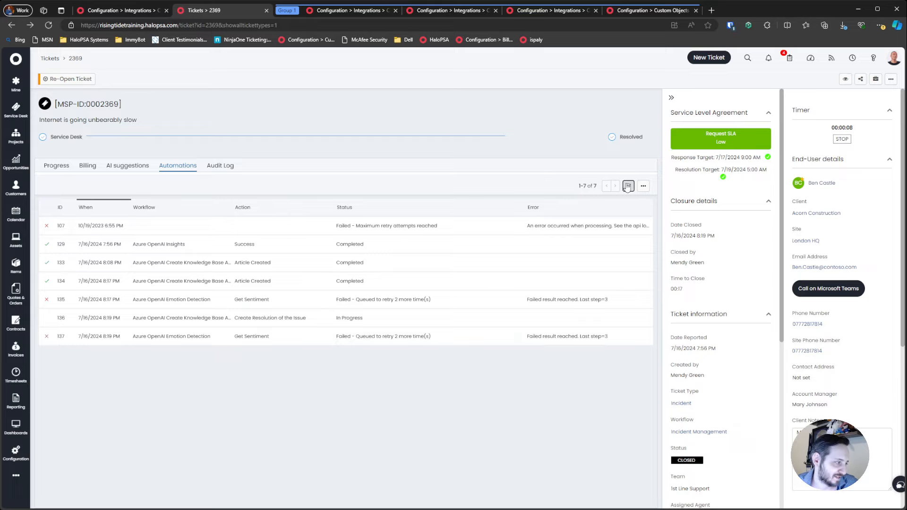
click(376, 337)
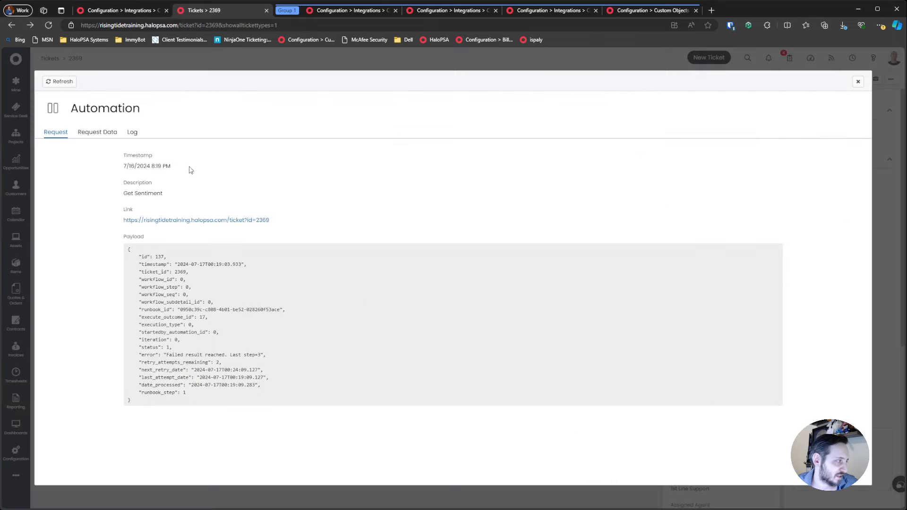
- Examine the payload and response of the Update Ticket request in the run's request data
click(100, 132)
click(148, 180)
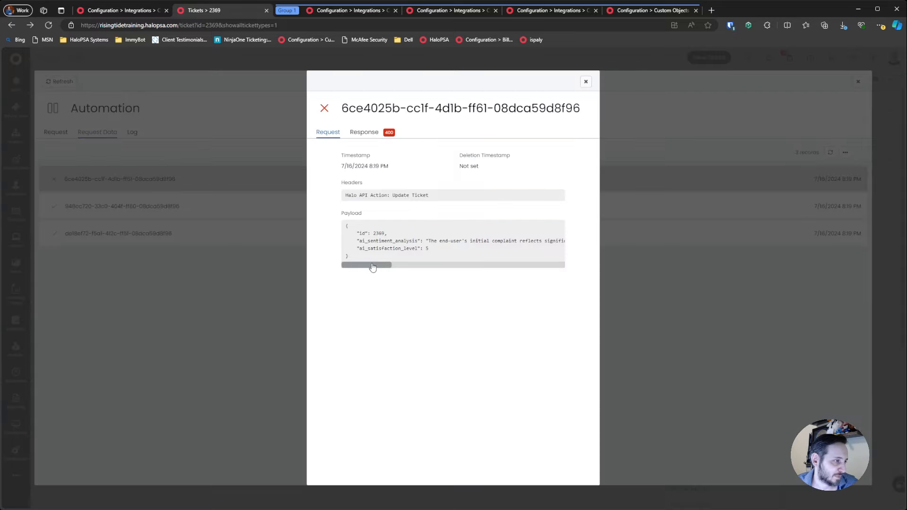
drag(370, 265, 338, 268)
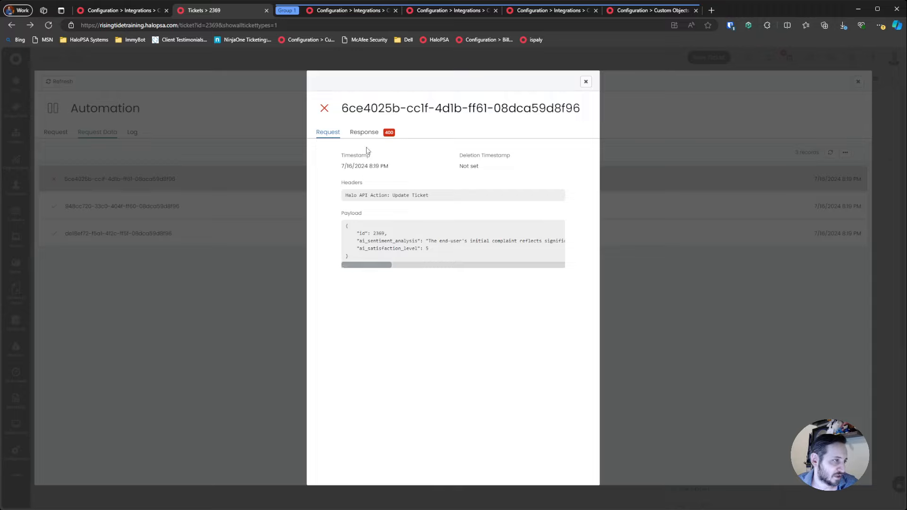
click(363, 132)
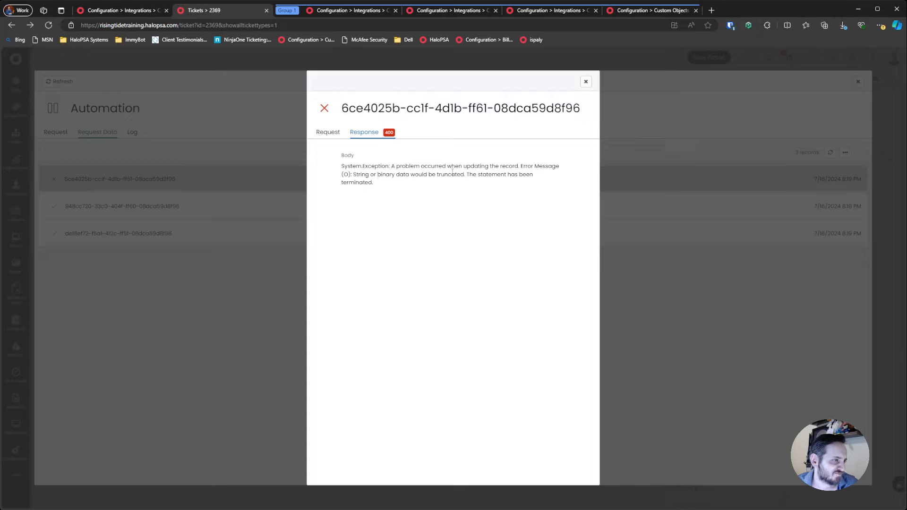
drag(386, 174, 480, 175)
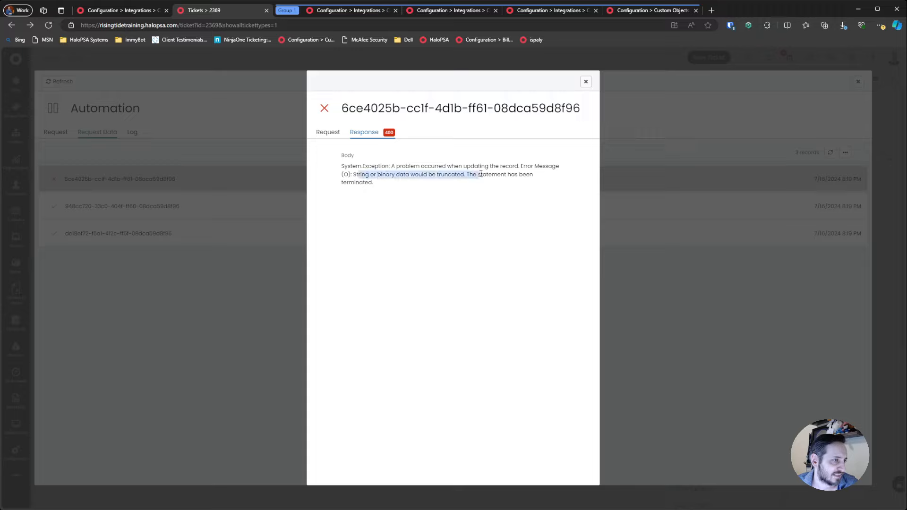
click(327, 133)
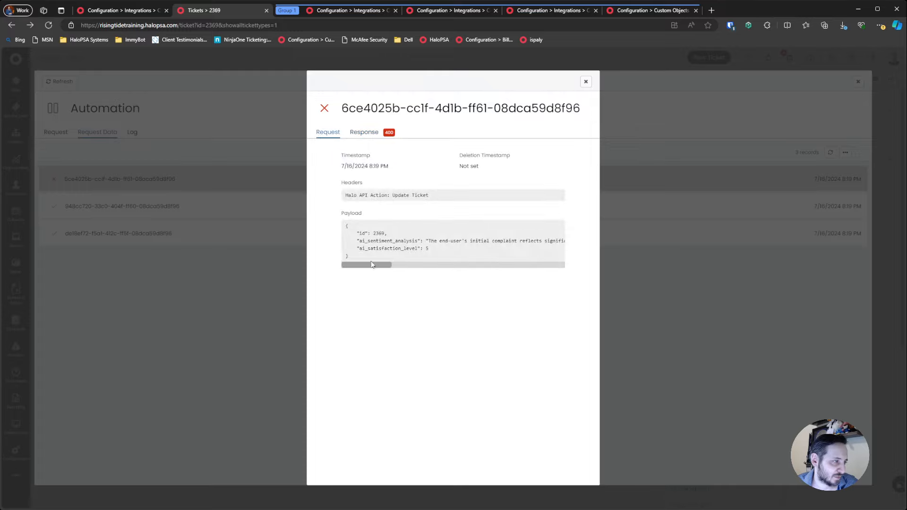
drag(370, 267, 555, 266)
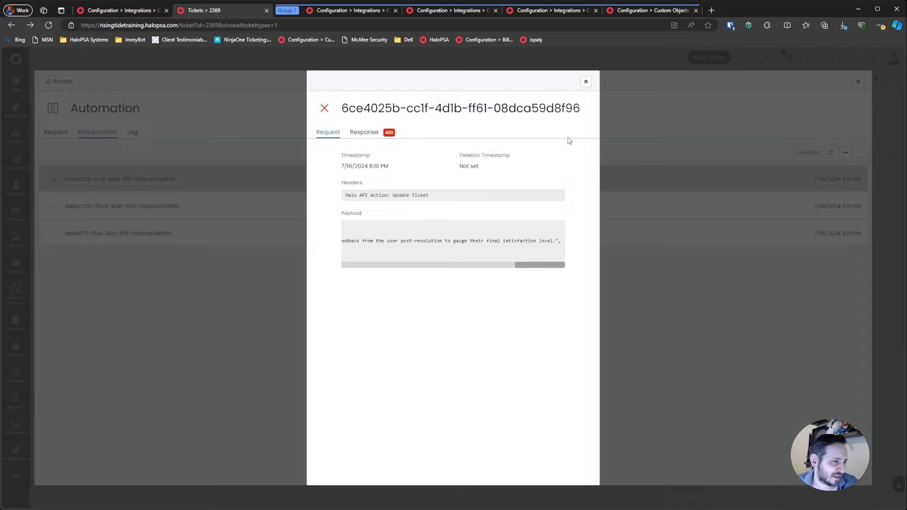
click(586, 83)
- Examine the evaluation text in the run's Azure OpenAI response, and close the automation details
click(119, 213)
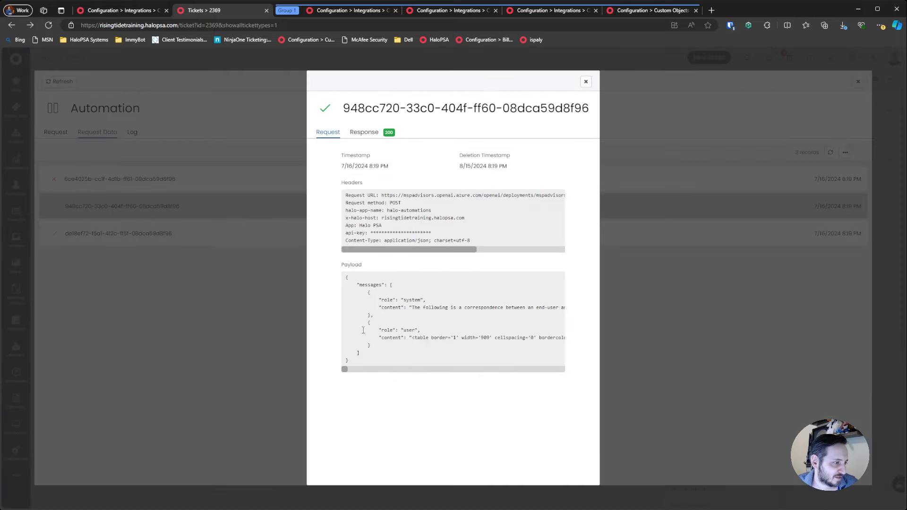
click(363, 132)
scroll(454, 264, down, 10)
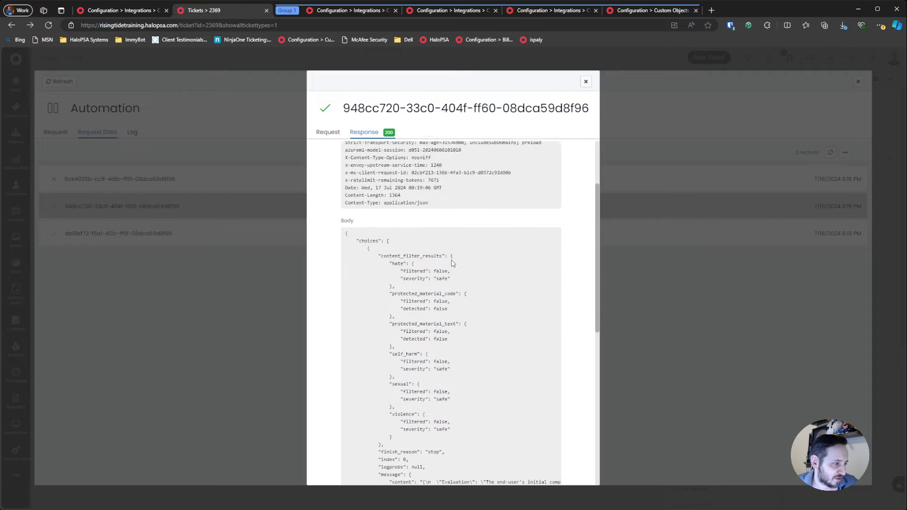
drag(480, 203, 539, 203)
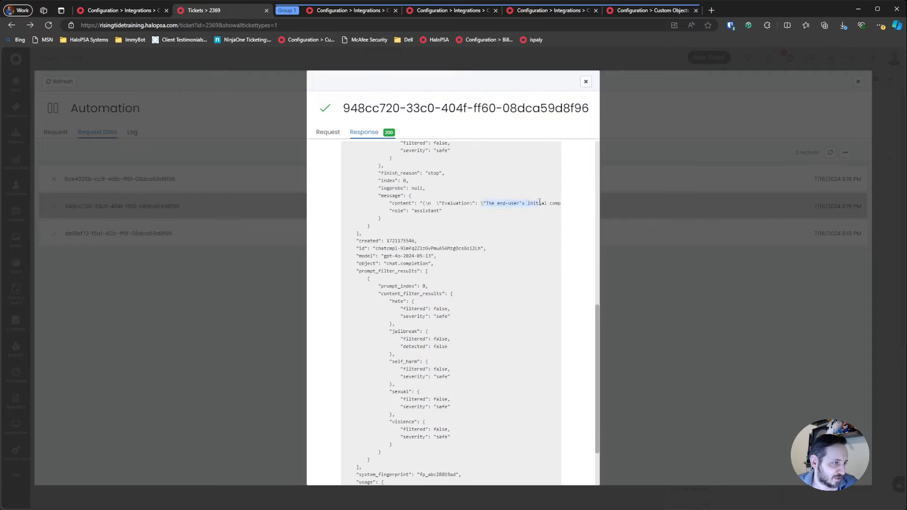
scroll(446, 346, down, 2)
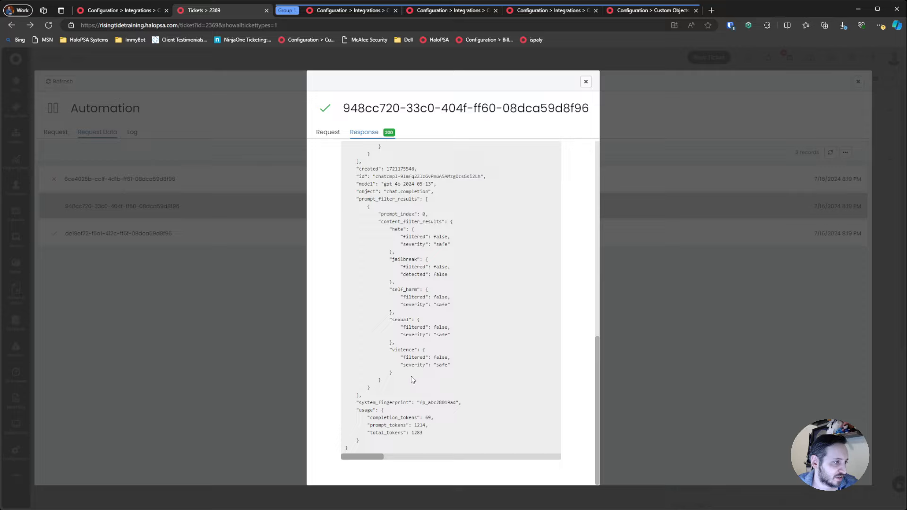
scroll(413, 380, up, 3)
scroll(402, 380, down, 2)
drag(380, 456, 469, 456)
scroll(421, 364, up, 3)
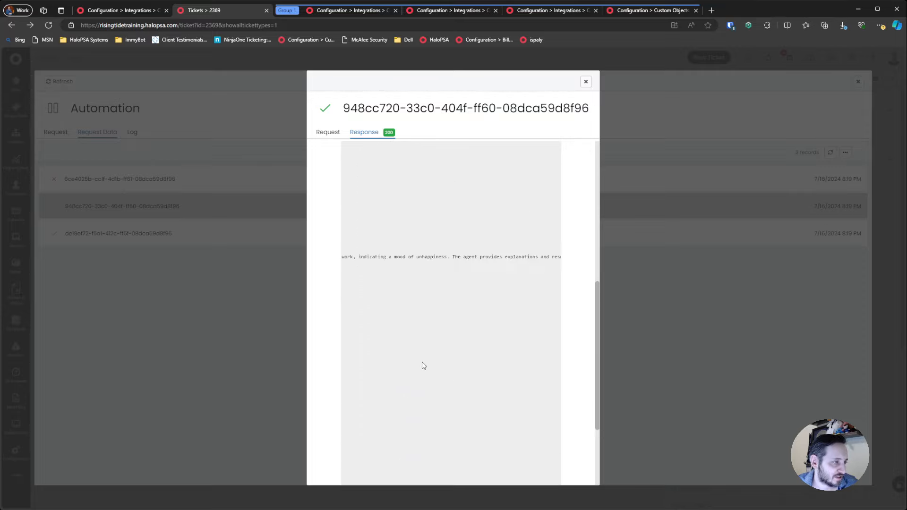
click(585, 82)
click(858, 82)
- Check the Evaluate Ticket Details v1 body, and close the method and its duplicate Azure OpenAI browser tab
click(388, 11)
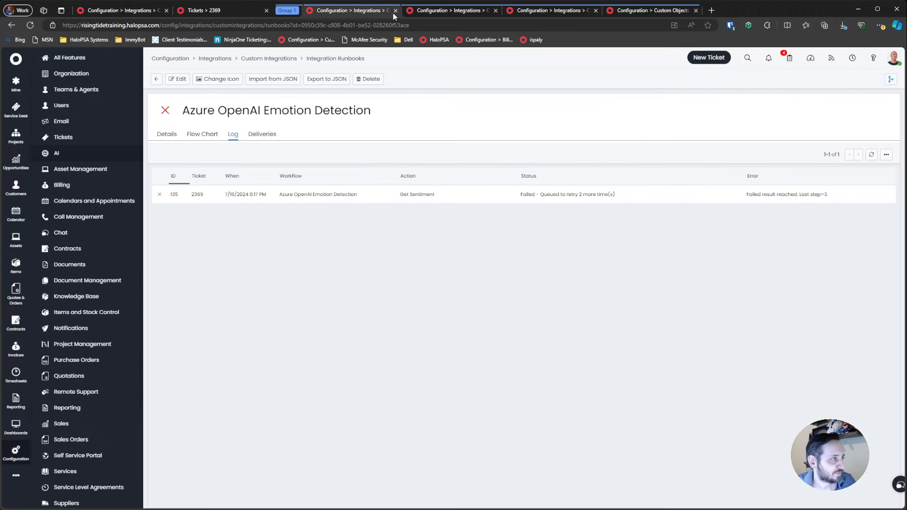
click(440, 12)
click(524, 10)
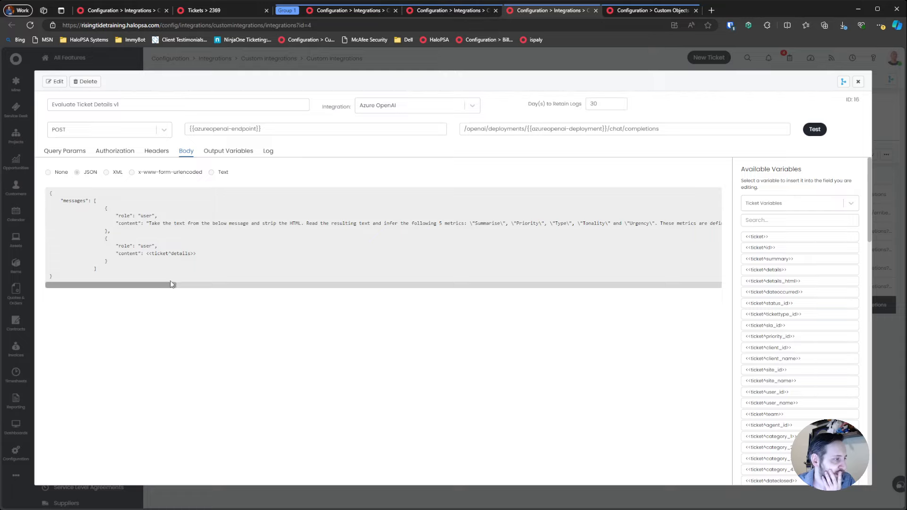
drag(171, 284, 206, 285)
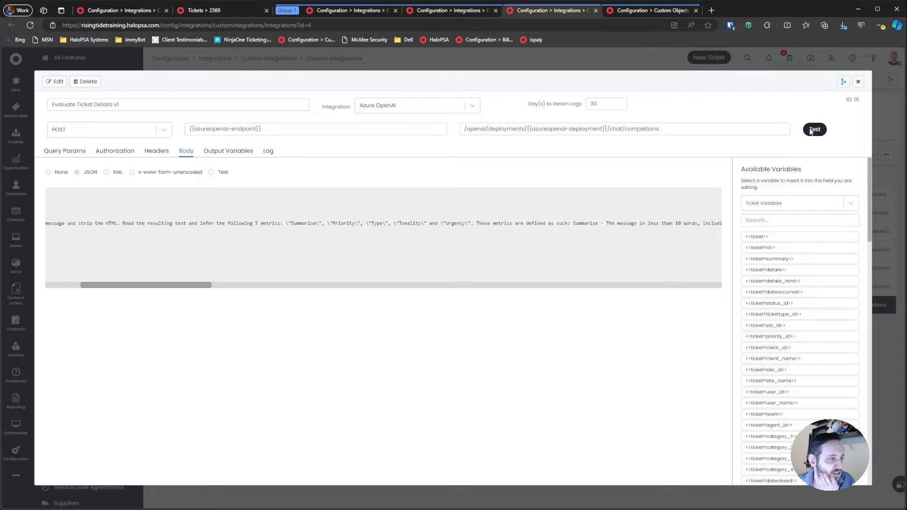
click(858, 81)
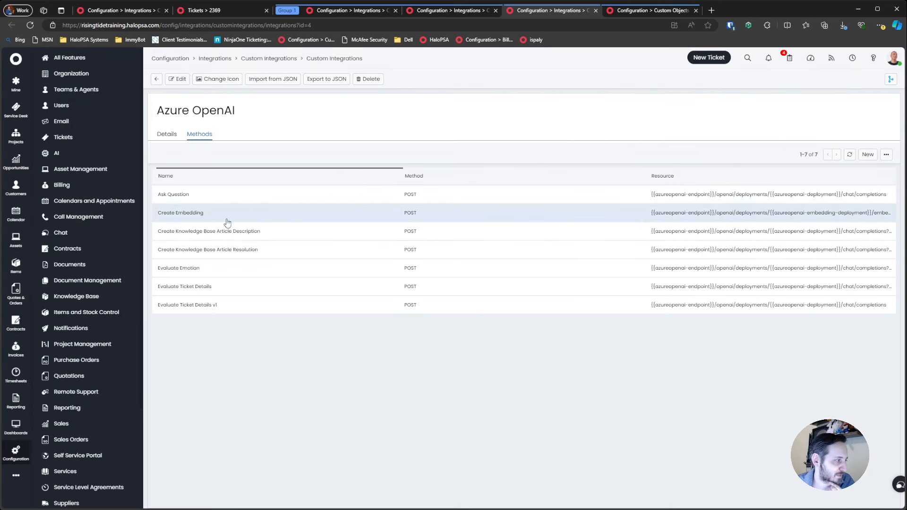
middle_click(553, 15)
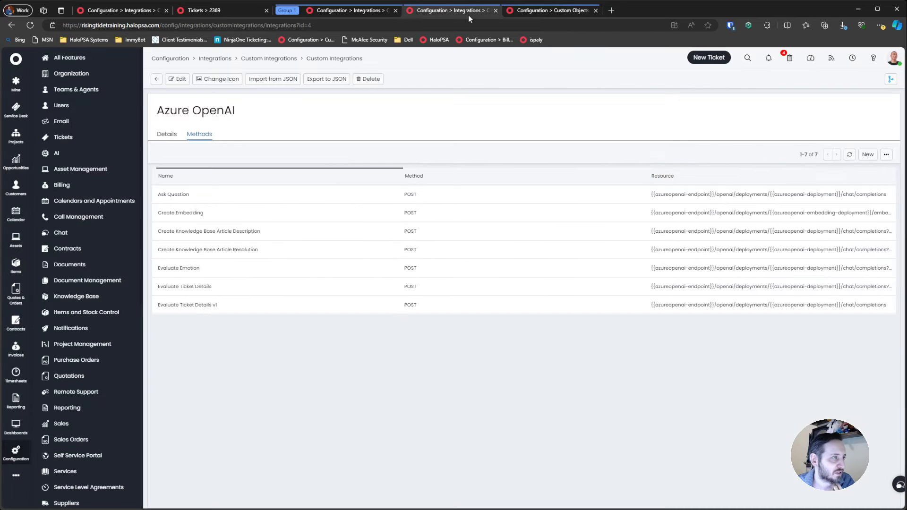
- Examine the message content in the 8:17 PM response from the Evaluate Emotion method's log
click(226, 268)
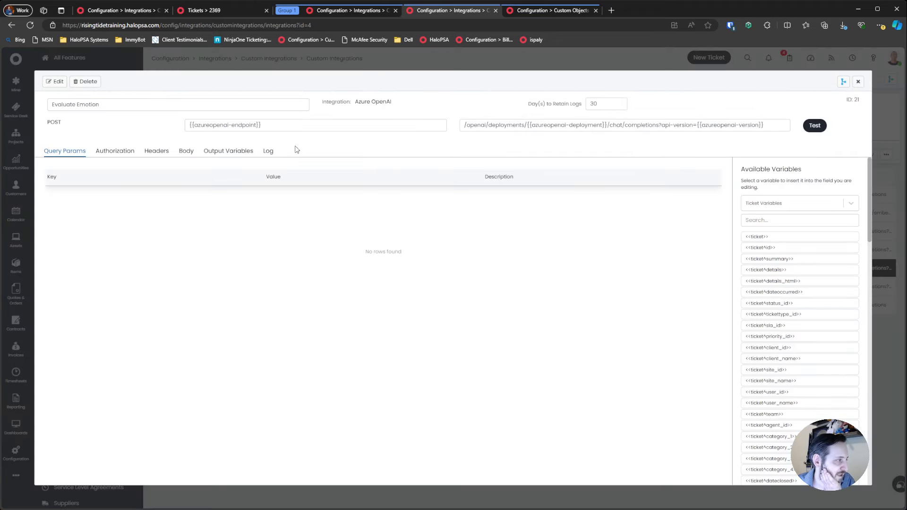
click(268, 151)
click(263, 229)
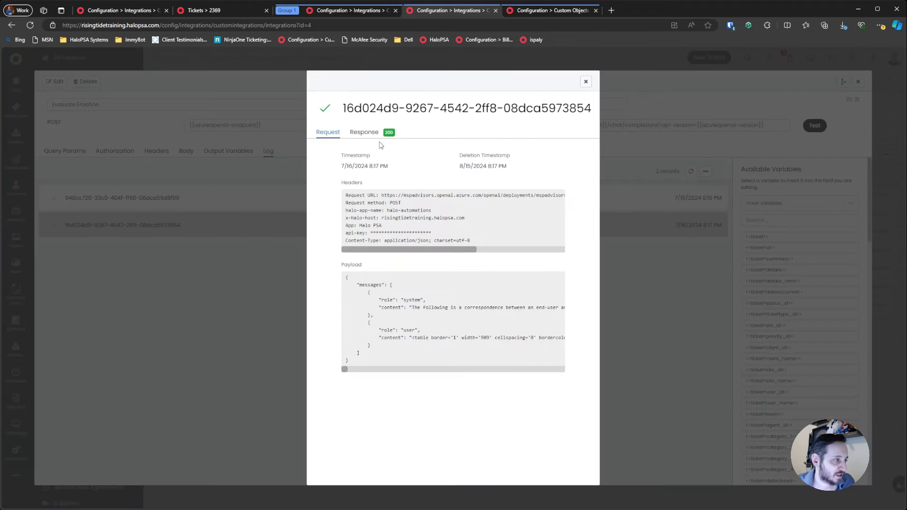
click(364, 132)
scroll(434, 248, down, 5)
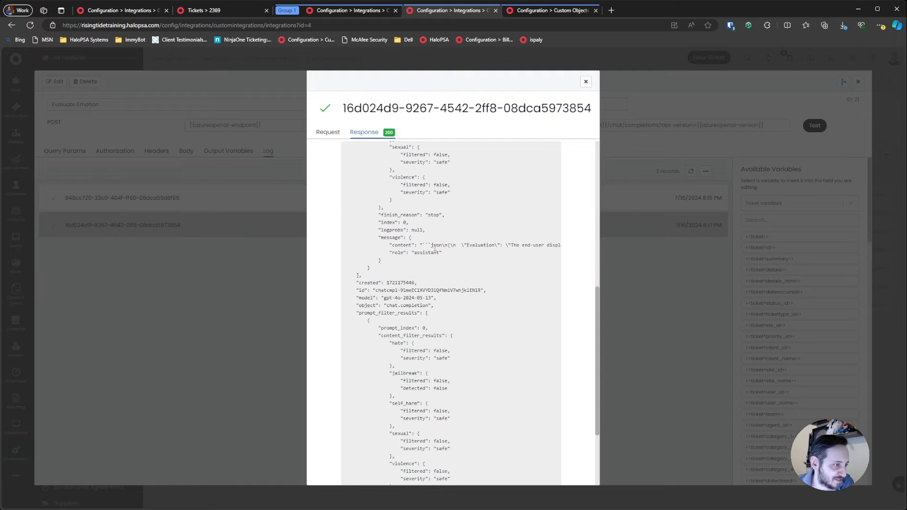
mouse_move(429, 241)
mouse_down()
mouse_move(500, 246)
mouse_move(442, 245)
mouse_up()
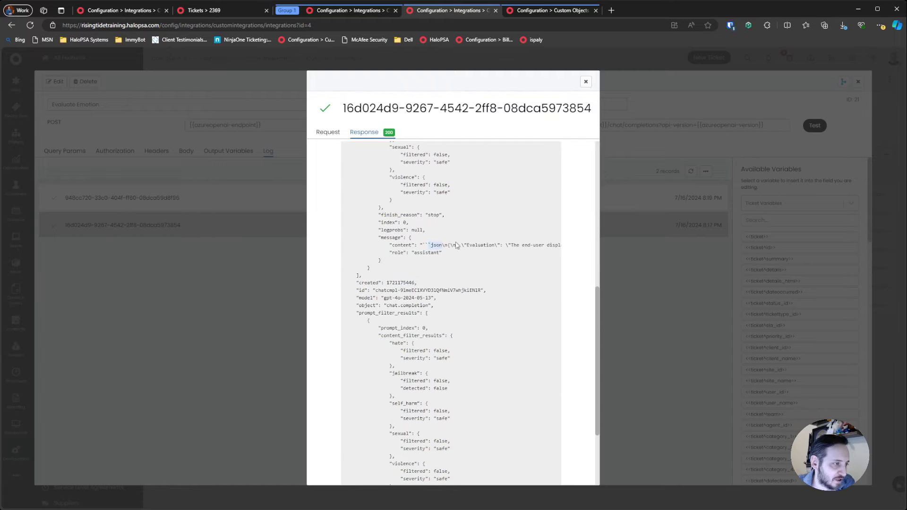
click(586, 82)
- Examine the message content in the 8:19 PM Evaluate Emotion response for comparison with the earlier call
click(174, 198)
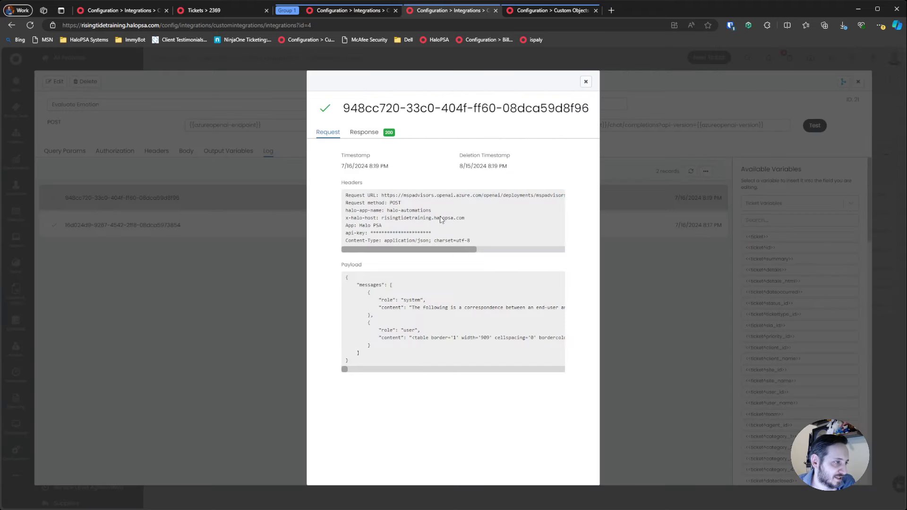
click(381, 133)
scroll(397, 280, down, 10)
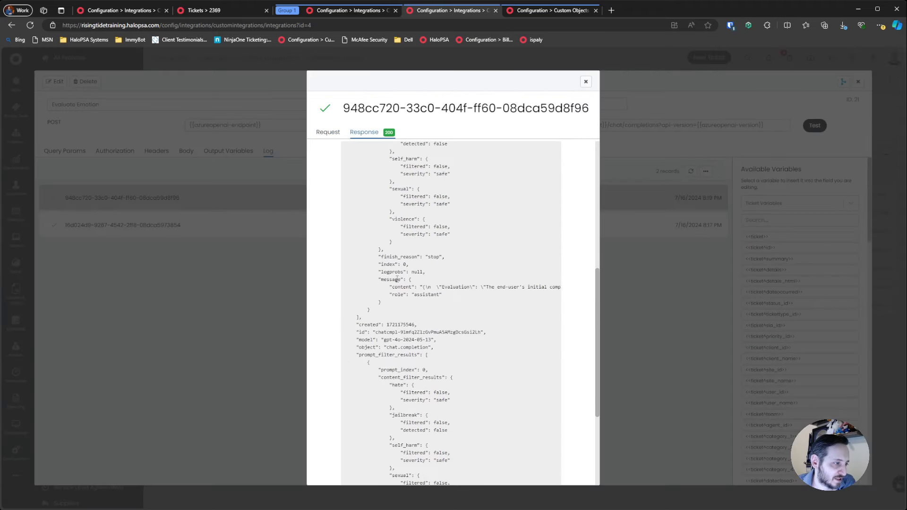
drag(428, 286, 504, 285)
scroll(364, 293, down, 4)
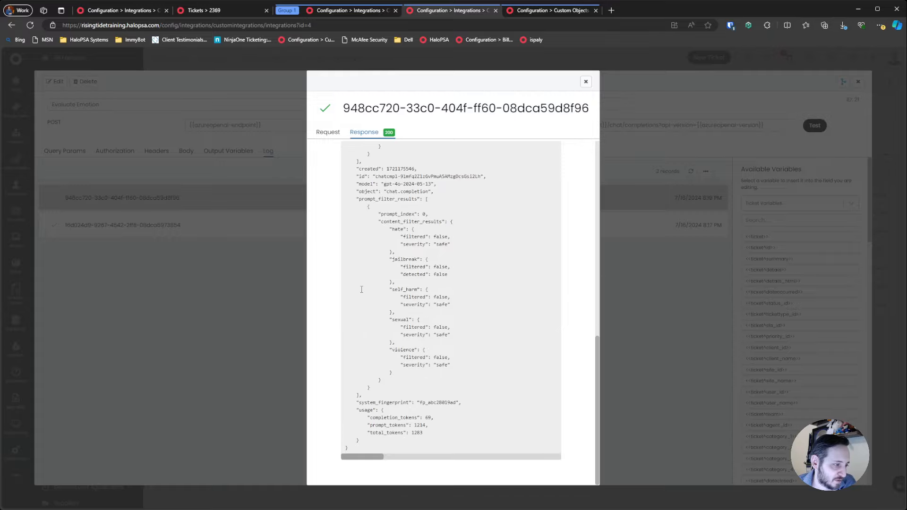
scroll(362, 292, up, 7)
scroll(360, 292, up, 2)
scroll(360, 293, down, 8)
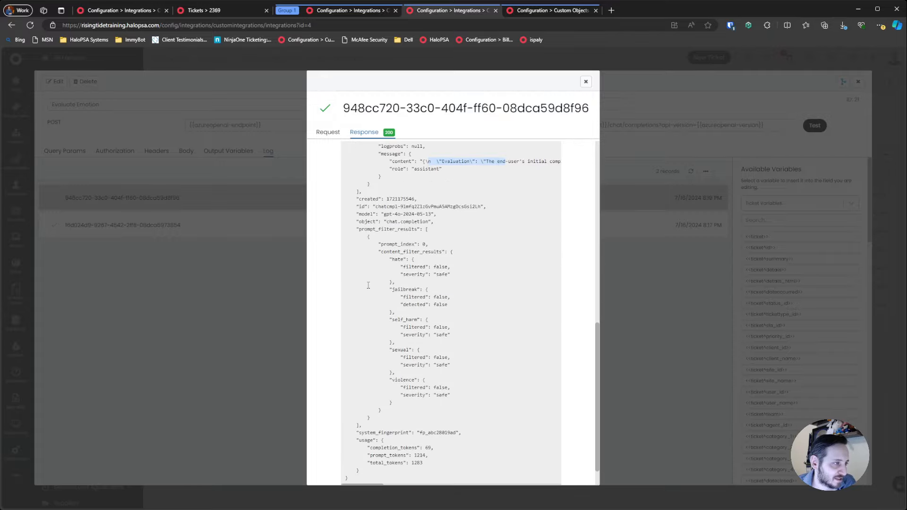
scroll(361, 292, up, 3)
click(586, 82)
- Open the Evaluate Emotion method's request body for editing and review the prompt's mood, satisfaction scale and JSON property instructions
click(186, 151)
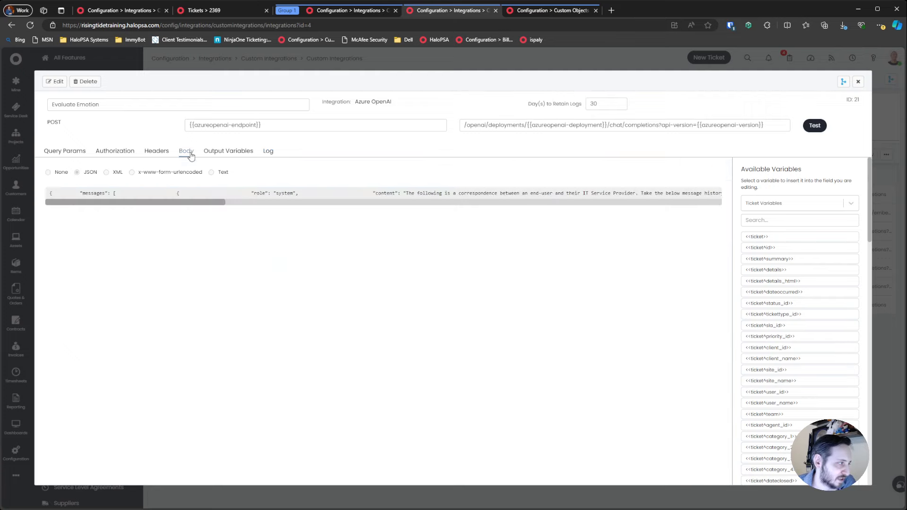
click(58, 82)
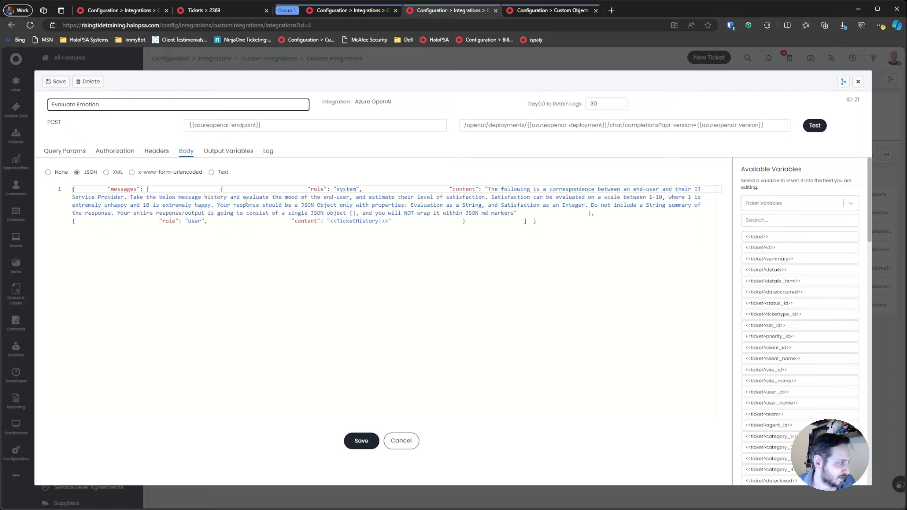
drag(259, 198, 488, 195)
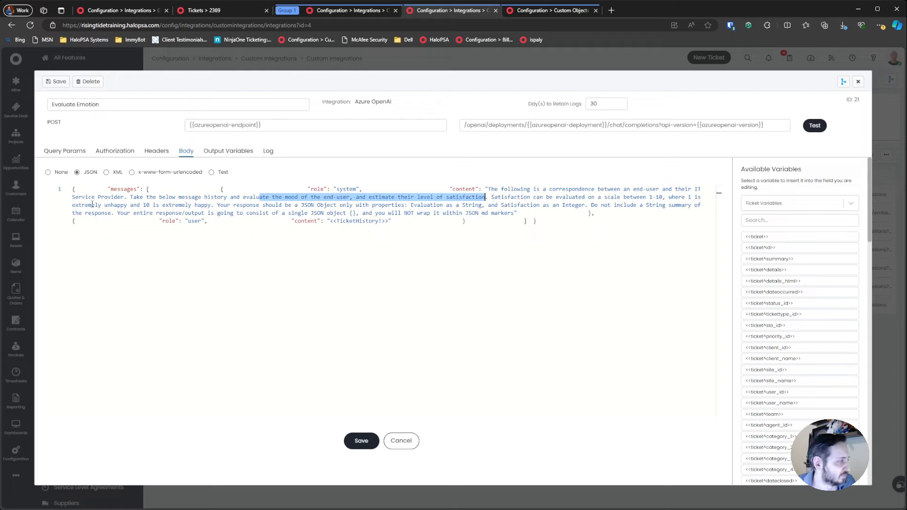
drag(92, 205, 179, 206)
drag(205, 205, 246, 206)
drag(279, 206, 466, 205)
click(501, 205)
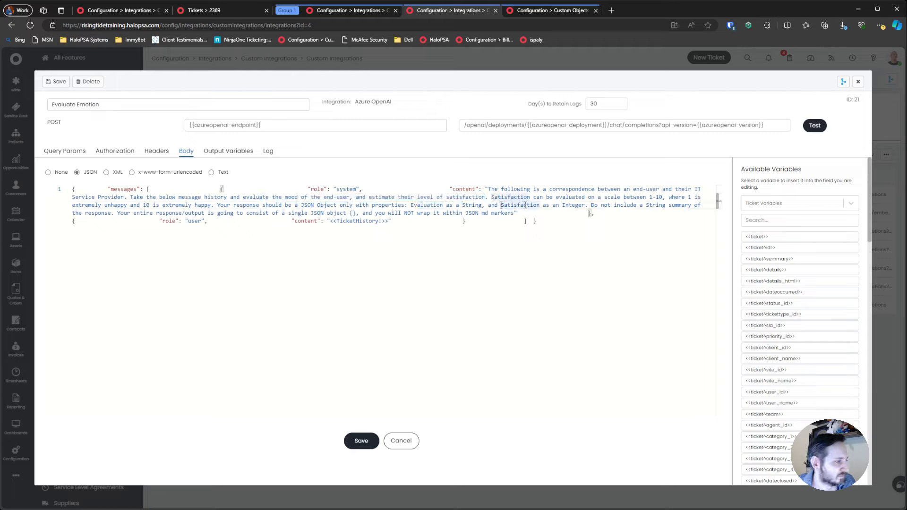
- Define the prompt's Evaluation property as "a one word String indicating statisfaction state"
click(482, 205)
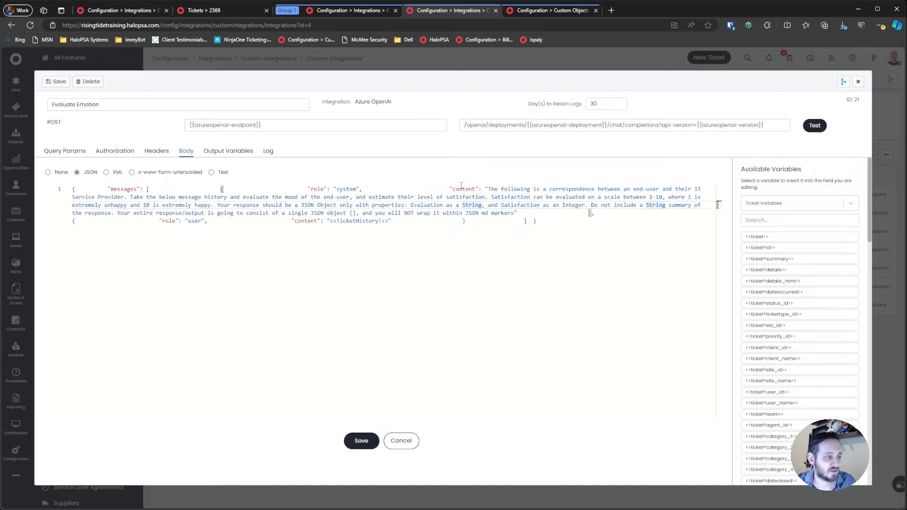
text(one word )
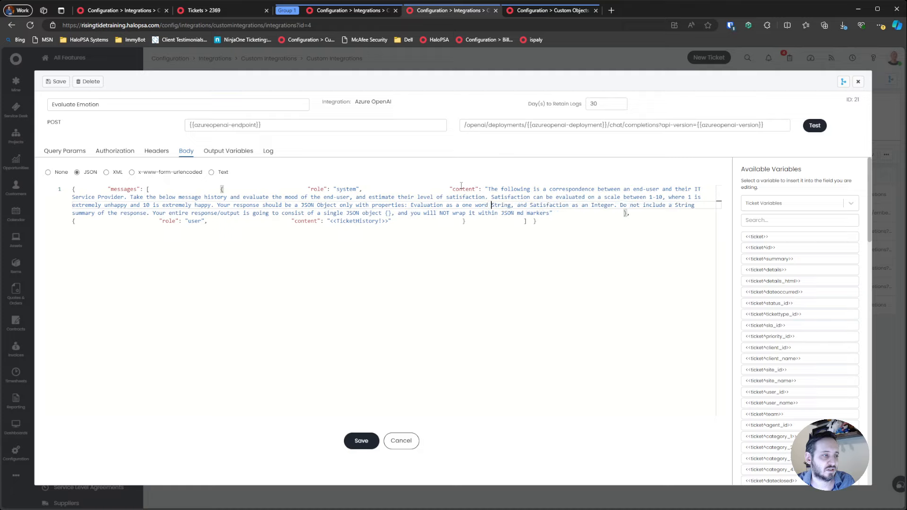
text( indicatio)
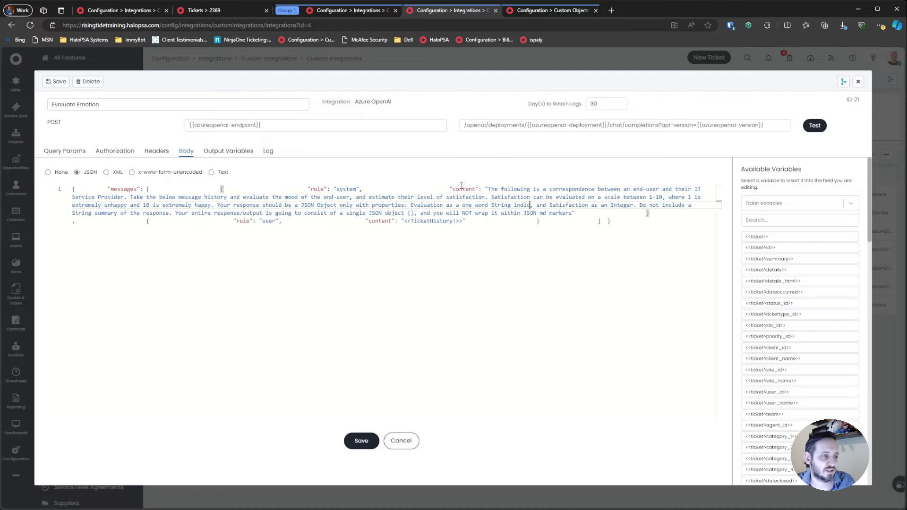
text(ng emp)
key(BackSpace)
text(otional state)
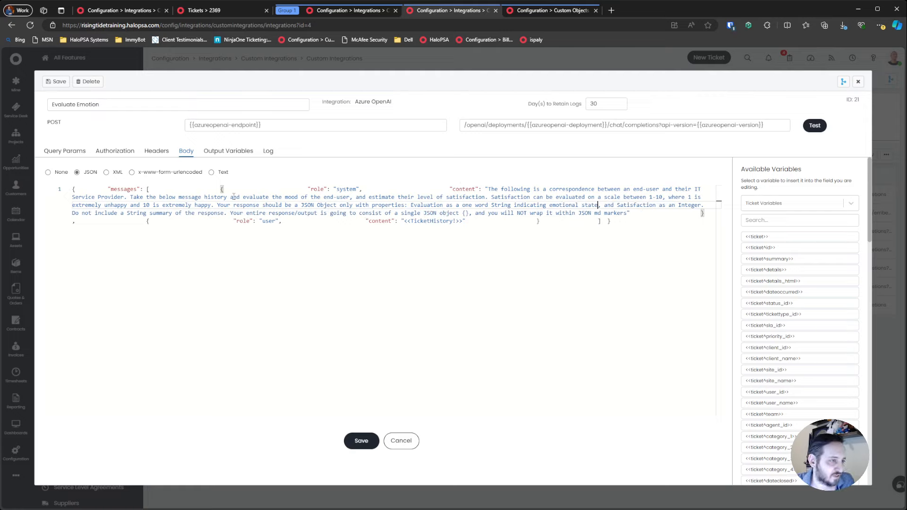
double_click(553, 205)
text(statisfaction)
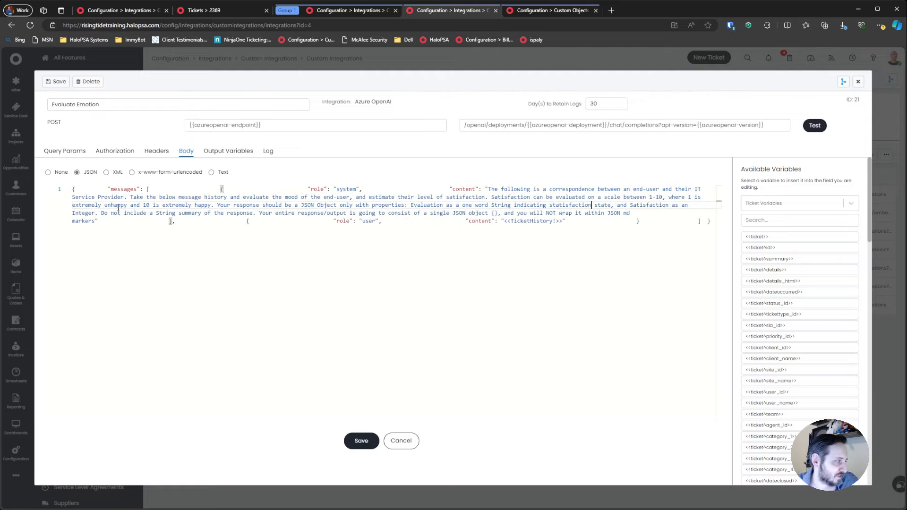
- Extend the Evaluation property's length wording in the prompt to "one or two word String"
click(491, 205)
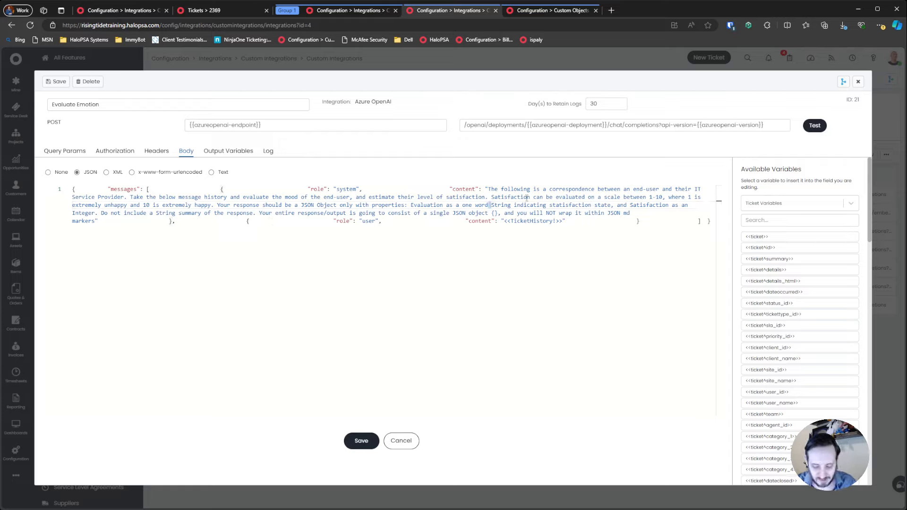
text(or two)
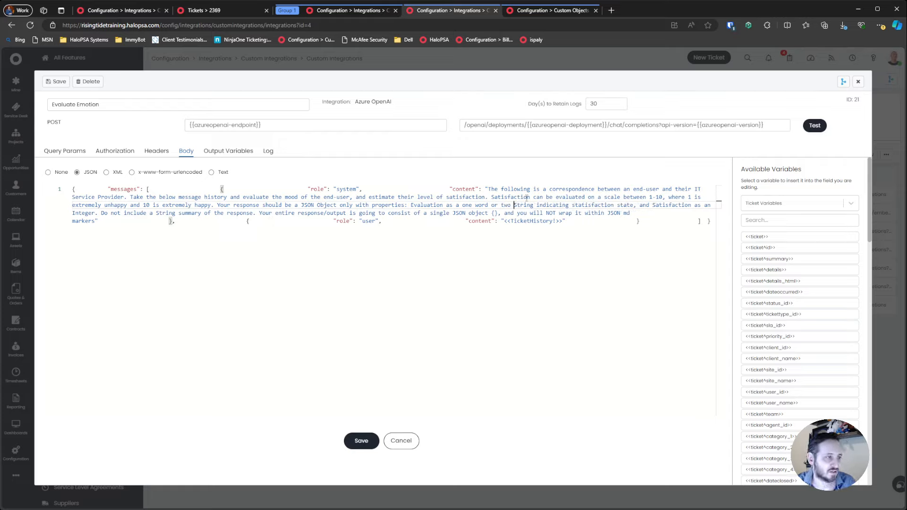
key(BackSpace)
key(BackSpace)
key(BackSpace)
key(BackSpace)
key(BackSpace)
key(BackSpace)
key(BackSpace)
key(ctrl+Left)
text(or two)
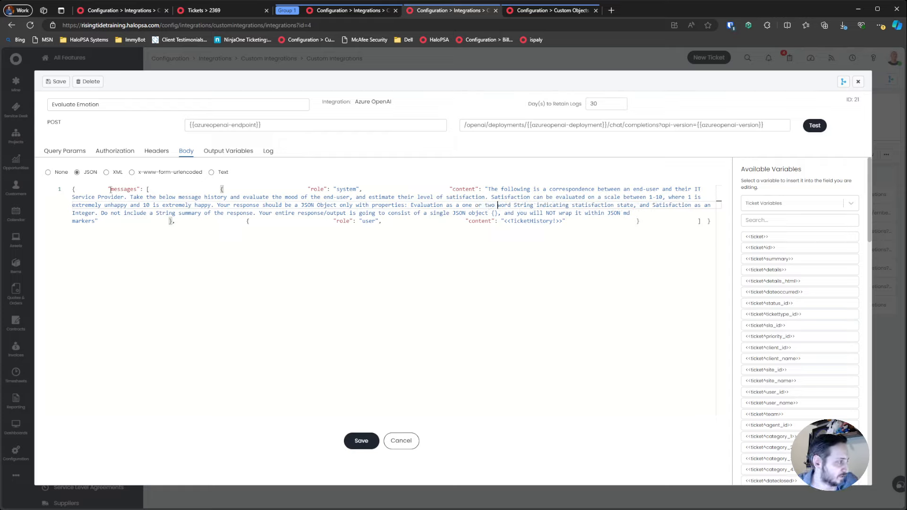
- Check the prompt's instructions on string summaries and single JSON object output, and save the Evaluate Emotion method
drag(98, 213, 256, 213)
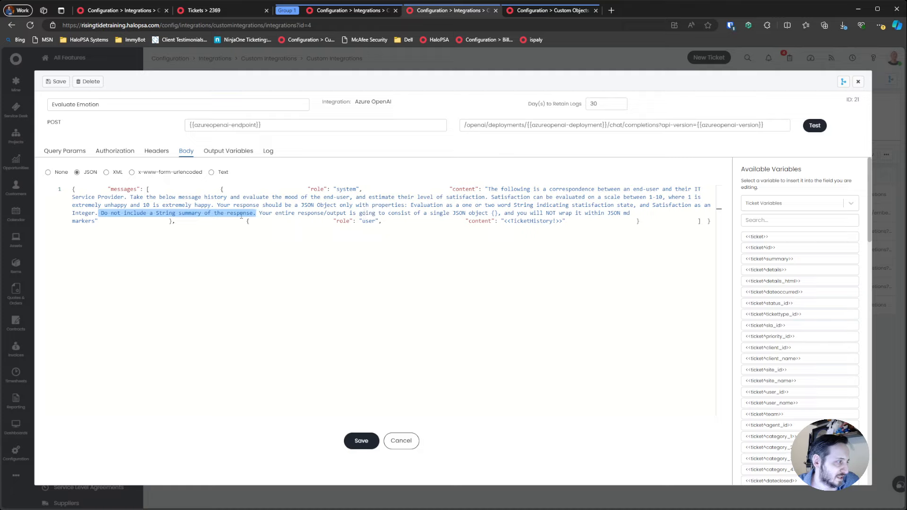
drag(275, 213, 294, 213)
drag(150, 213, 240, 214)
click(310, 213)
drag(414, 213, 604, 213)
drag(116, 208, 244, 213)
drag(275, 213, 282, 213)
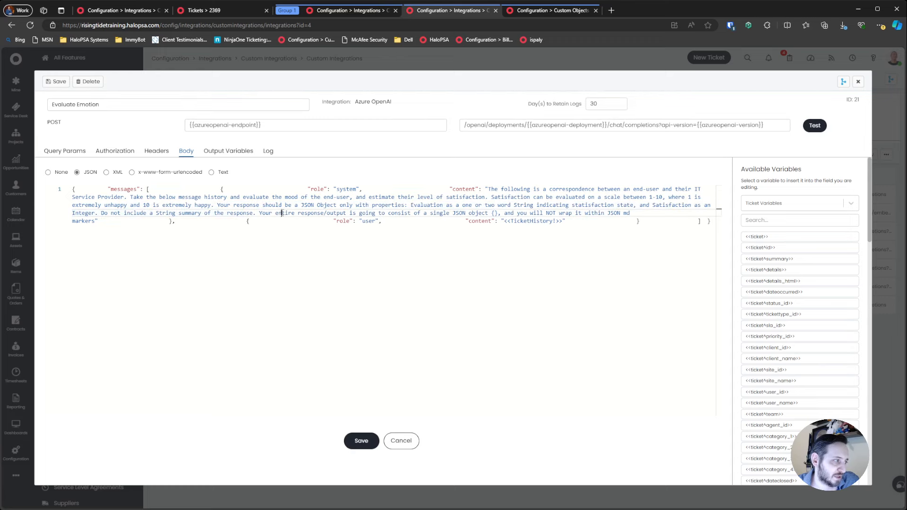
click(359, 438)
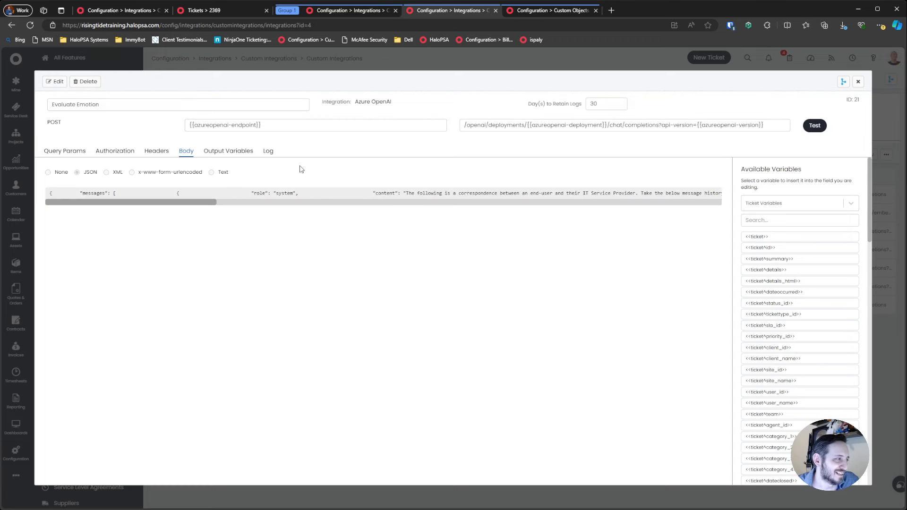
- Return to ticket 2369 and re-open it with the status In Progress
click(348, 15)
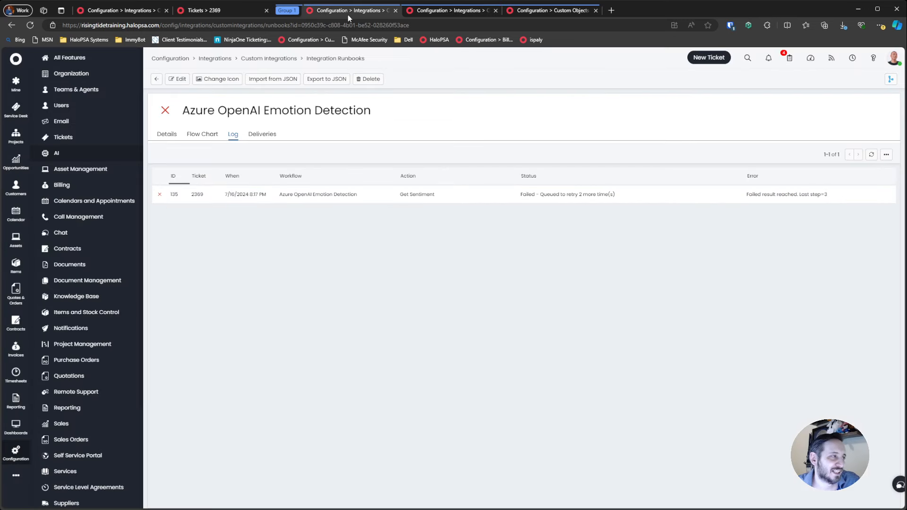
click(225, 10)
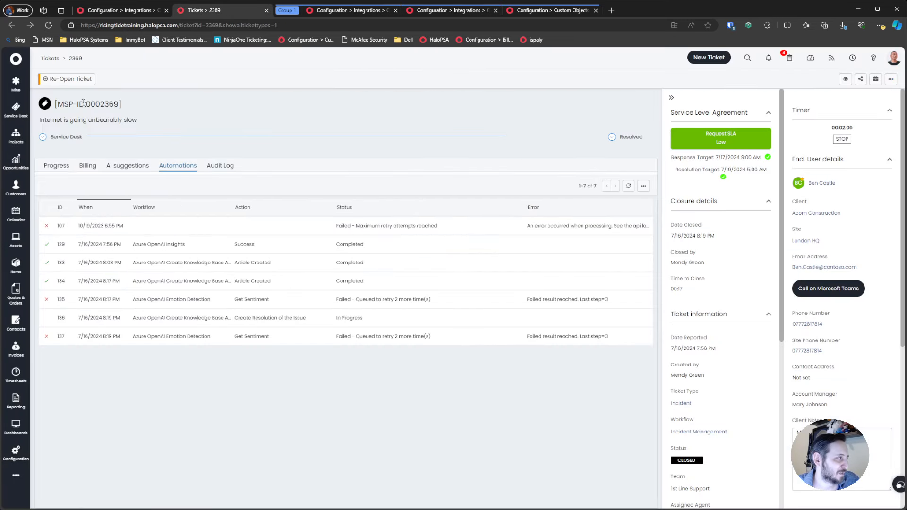
click(69, 79)
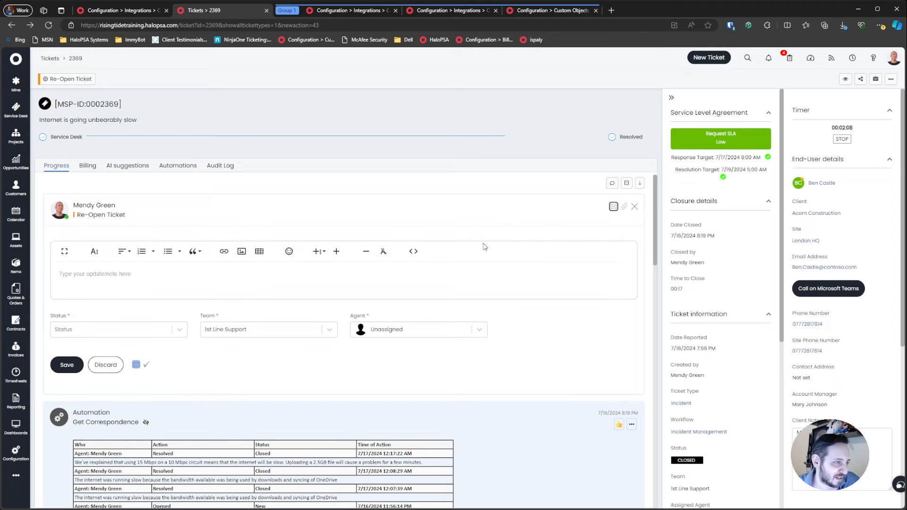
click(133, 333)
click(128, 315)
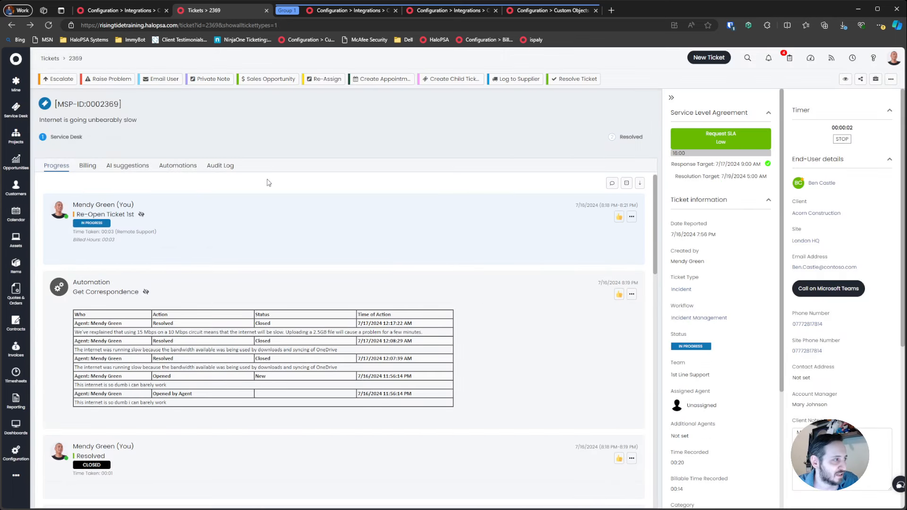
- Resolve ticket 2369 with No Charge and the User Education category, without emailing the end user
click(553, 79)
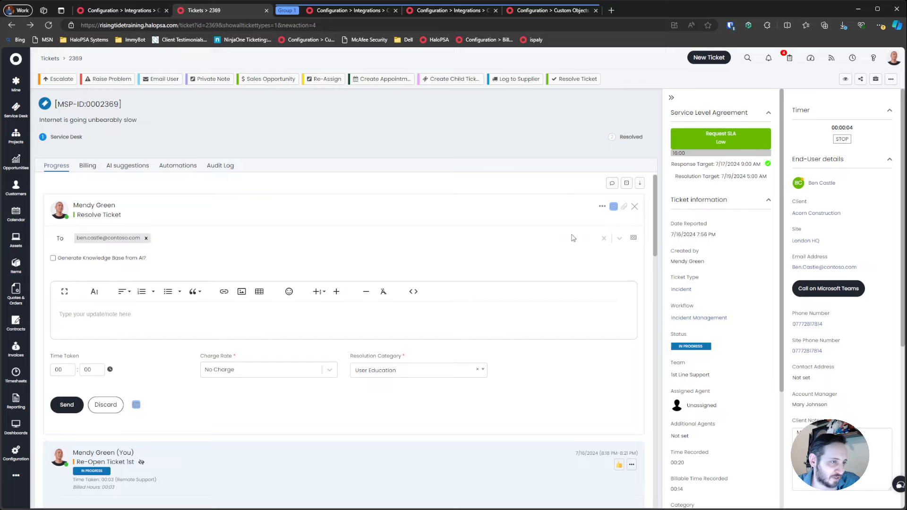
click(602, 207)
click(510, 217)
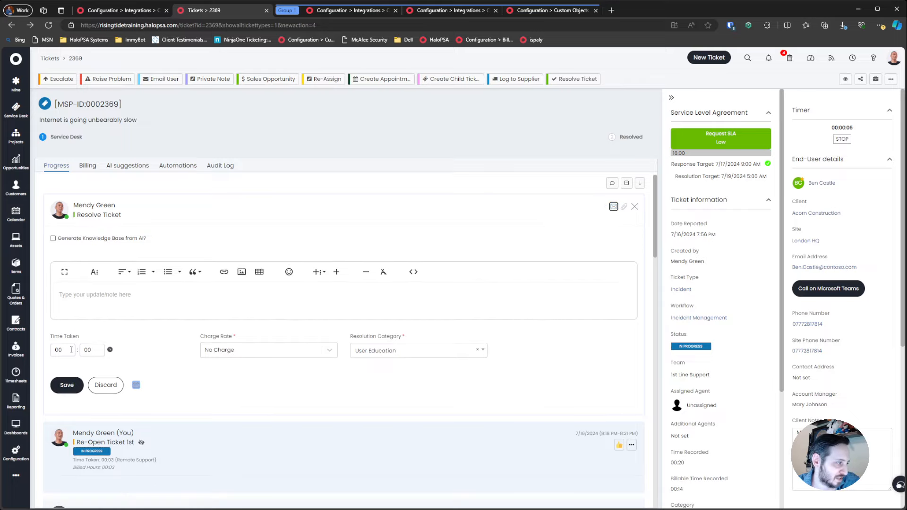
click(67, 385)
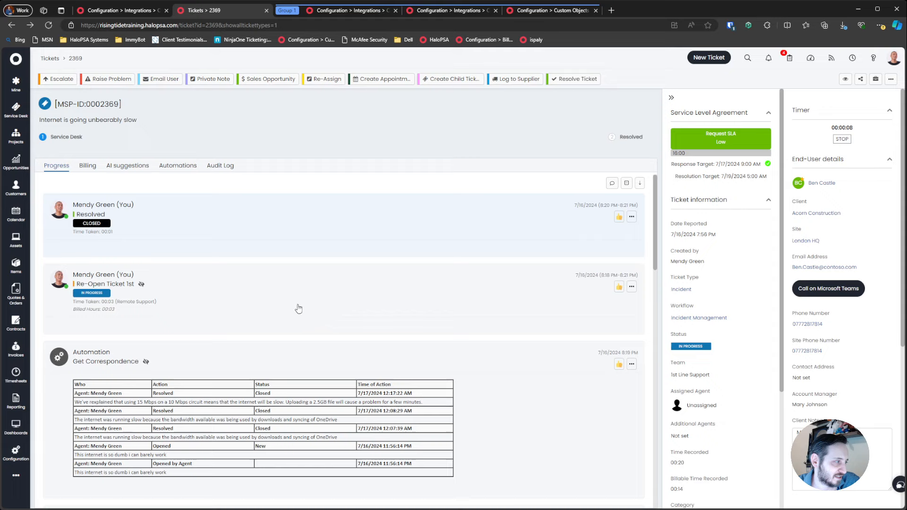
- Check the progress of the new Emotion Detection run in the ticket's automations, refreshing the list
click(182, 166)
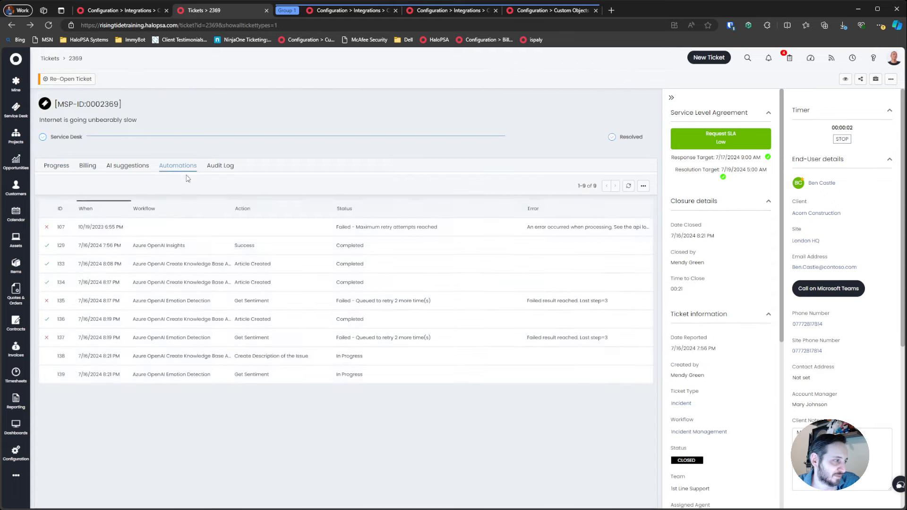
click(626, 187)
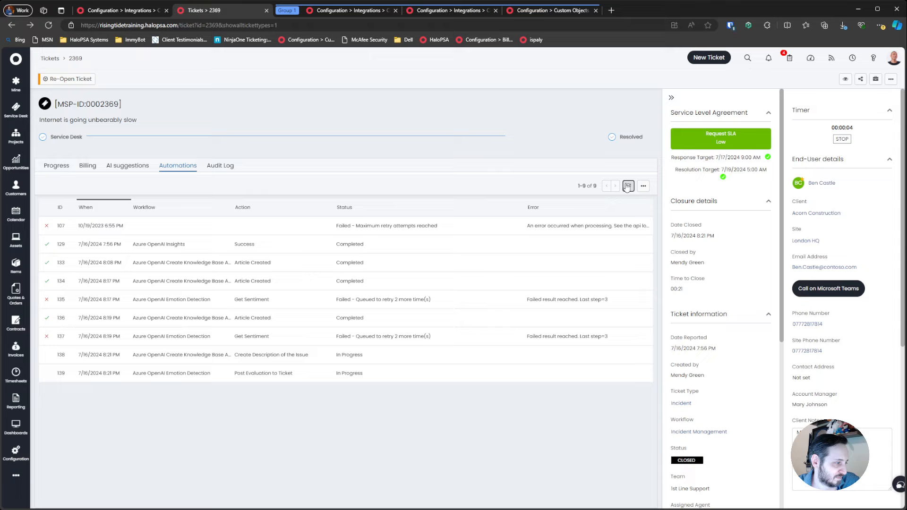
click(628, 187)
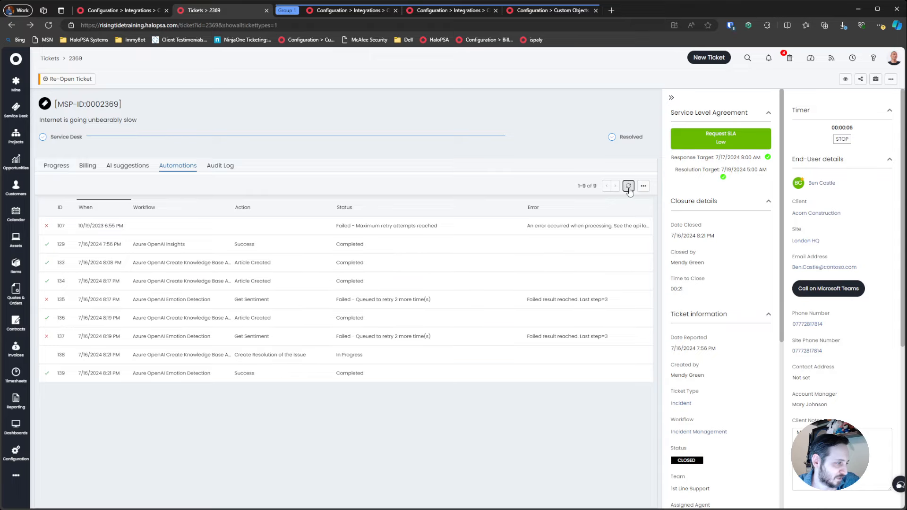
- Examine the sentiment analysis and satisfaction level in the 8:21 PM Emotion Detection run's Update Ticket payload, and close the automation details
click(338, 381)
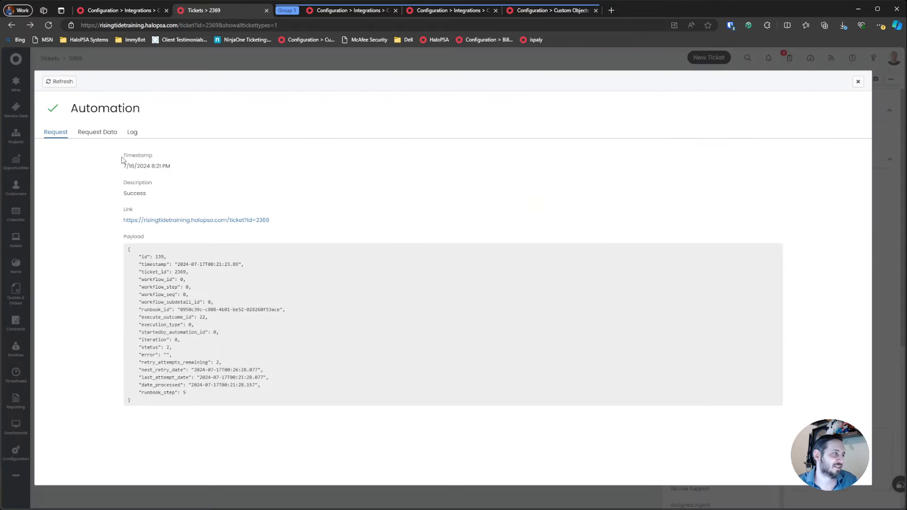
click(133, 134)
click(109, 134)
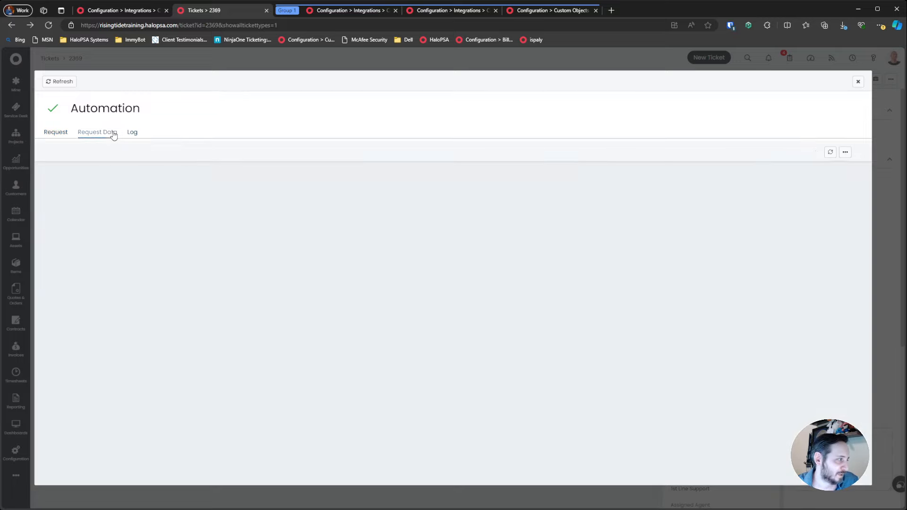
click(201, 181)
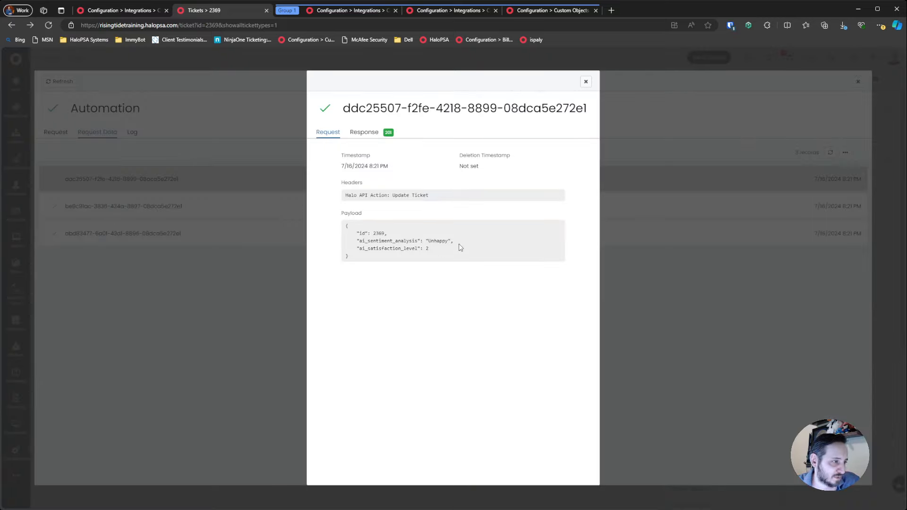
drag(457, 243, 426, 240)
drag(366, 249, 446, 250)
click(437, 265)
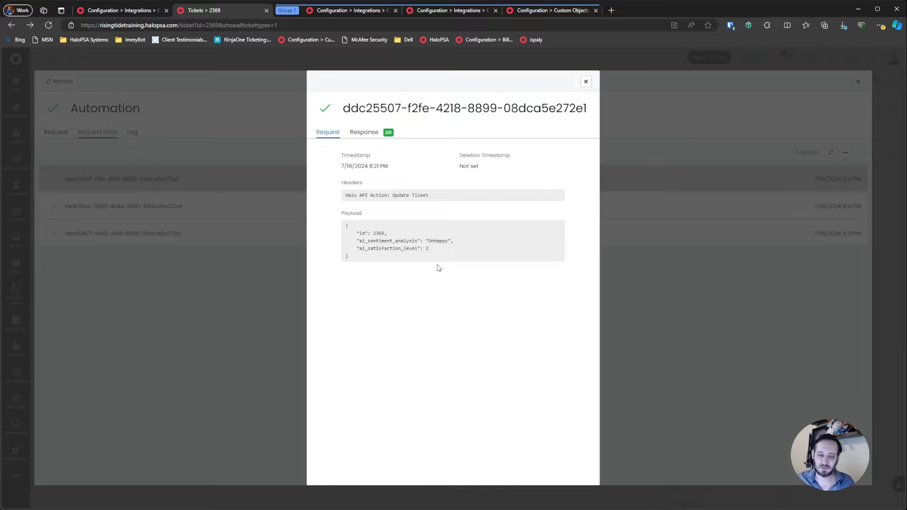
click(585, 81)
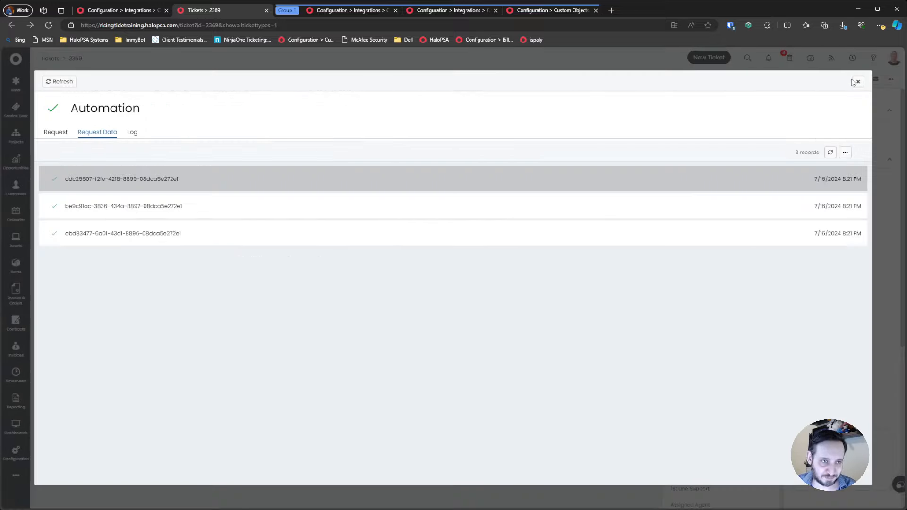
click(857, 82)
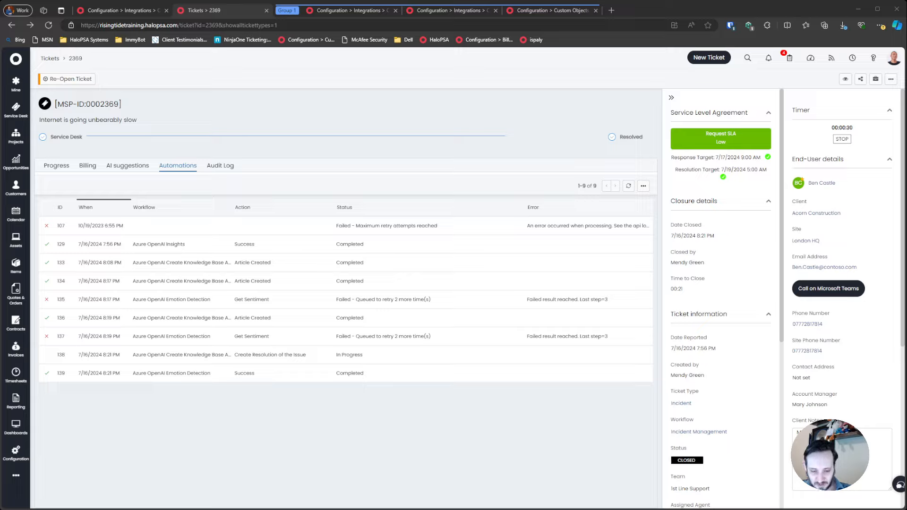
- Create a new report in My Reports with a custom SQL query as its data source
click(15, 396)
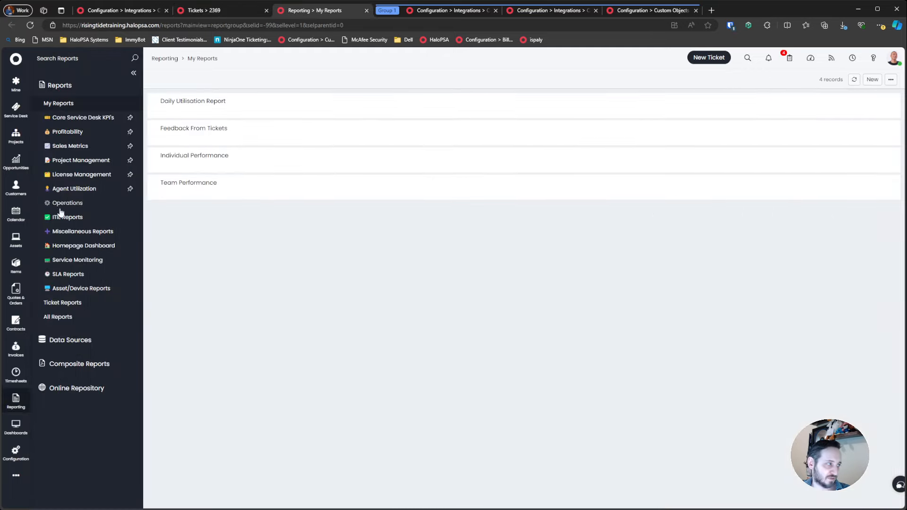
click(872, 80)
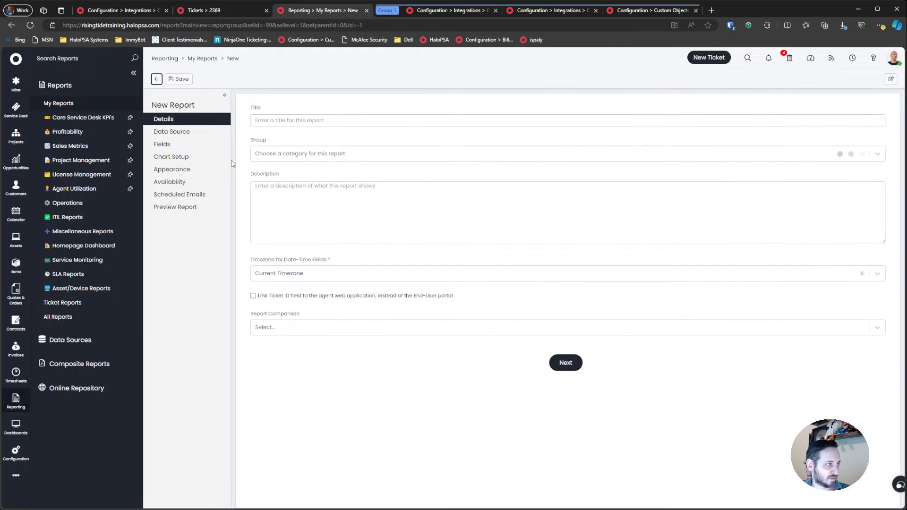
click(192, 133)
click(303, 121)
text(sql)
click(307, 141)
- Paste the SQL query listing AI_Satisfaction_Level and AI_Analysis from faults where faisatisfactionlevel is above 0, excluding deleted and merged tickets
click(638, 292)
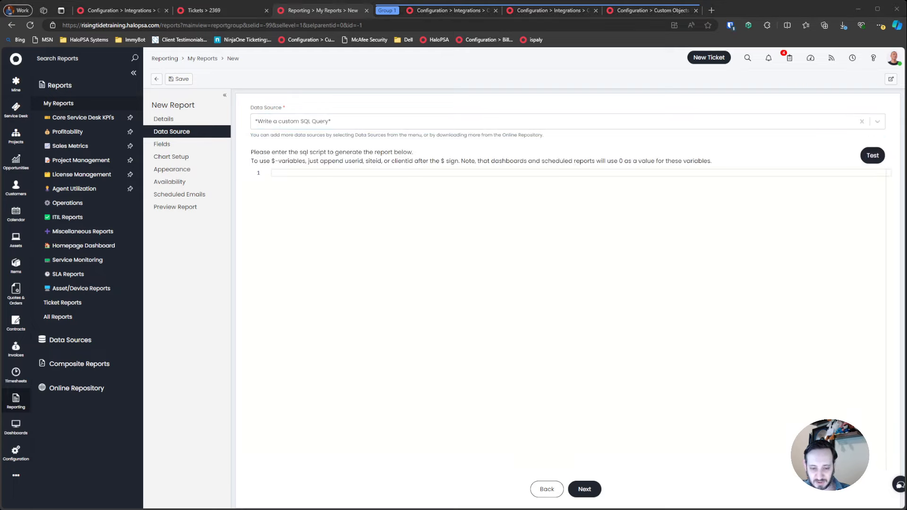
click(605, 287)
key(ctrl+v)
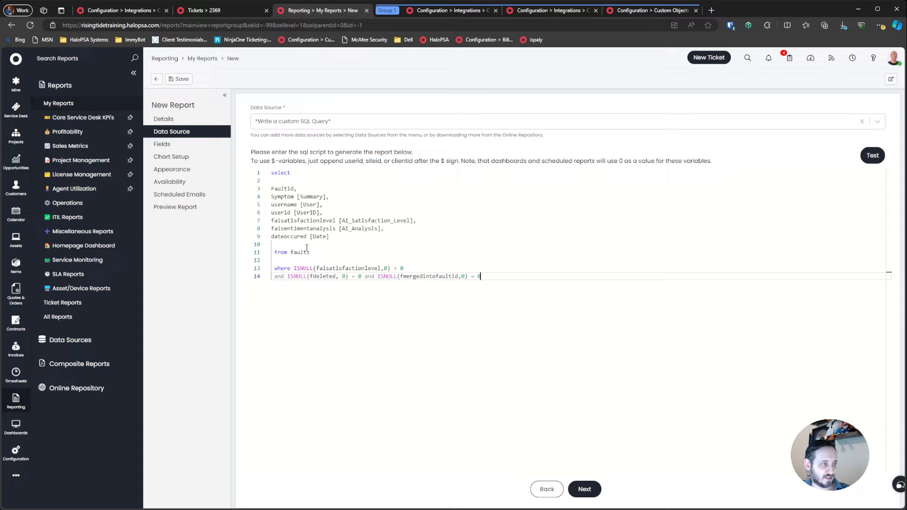
- Preview the report and examine the AI_Satisfaction_Level and AI_Analysis values listed for the ticket
click(188, 206)
click(290, 216)
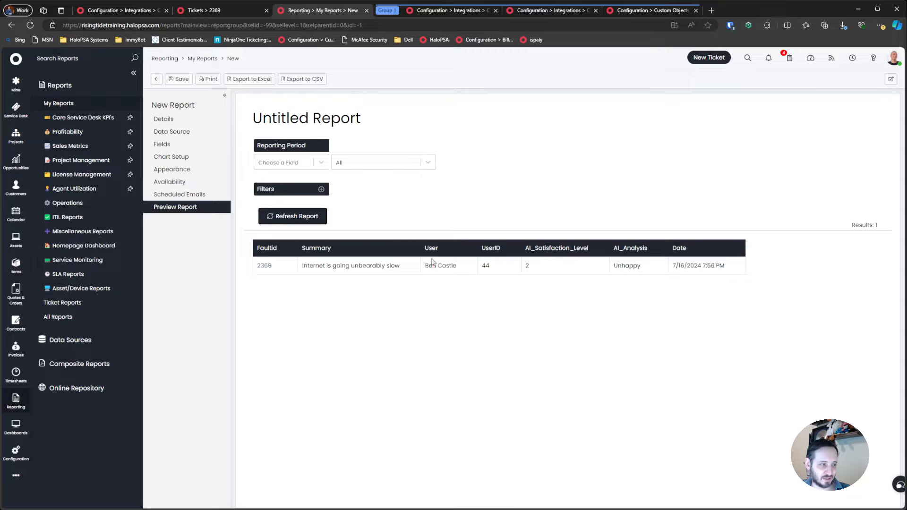
double_click(527, 266)
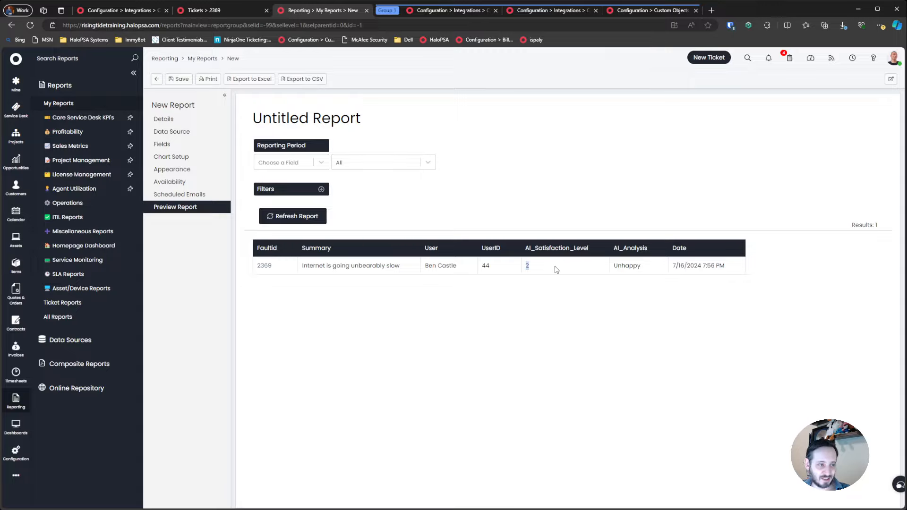
double_click(632, 265)
click(691, 282)
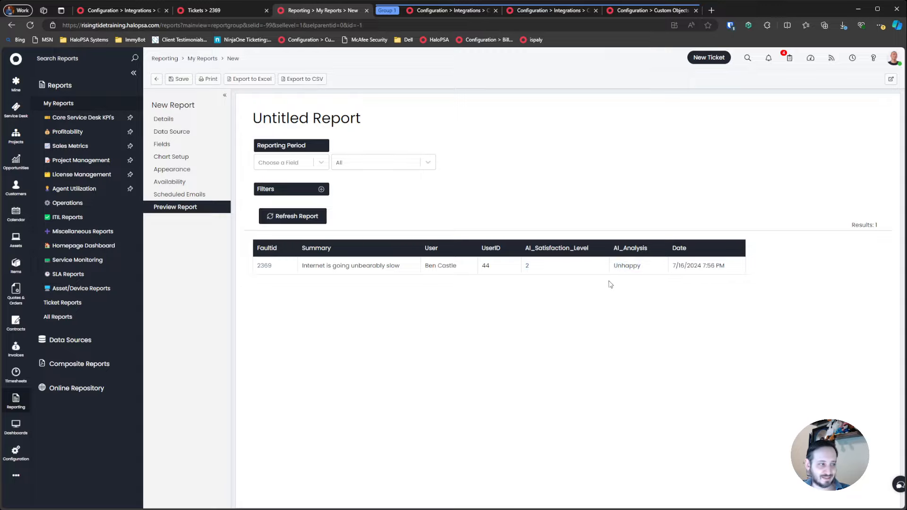
- Replace the SQL query with one listing AI Analysis, AI Satisfaction and # Poor, Neutral and Good Tickets per user, and load the preview
click(191, 134)
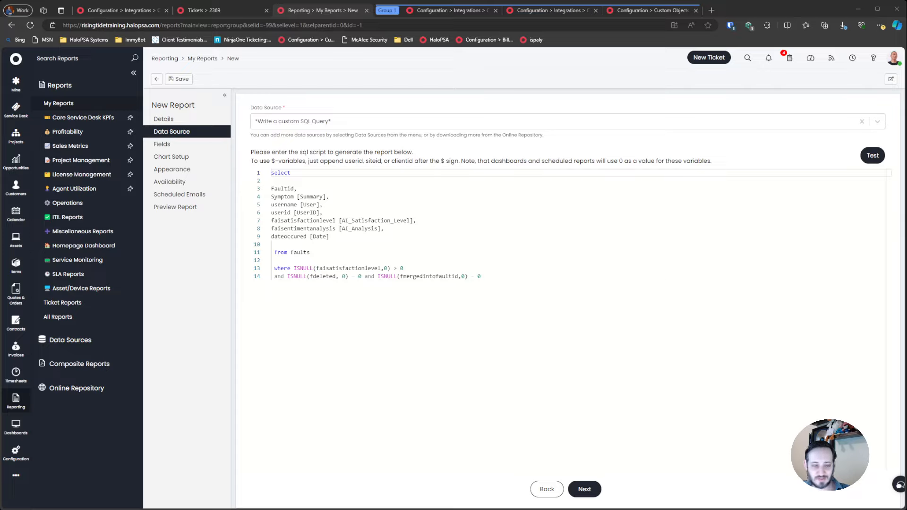
click(500, 284)
key(ctrl+a)
key(ctrl+v)
click(190, 206)
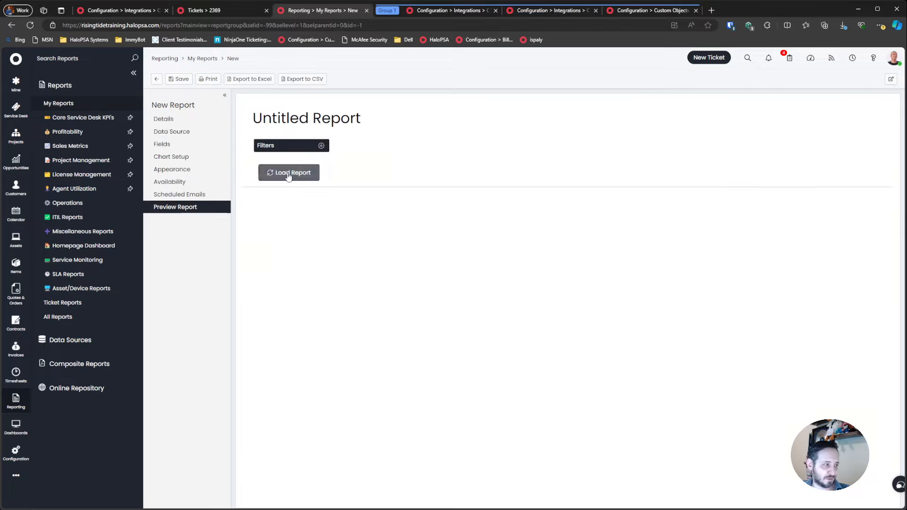
click(289, 173)
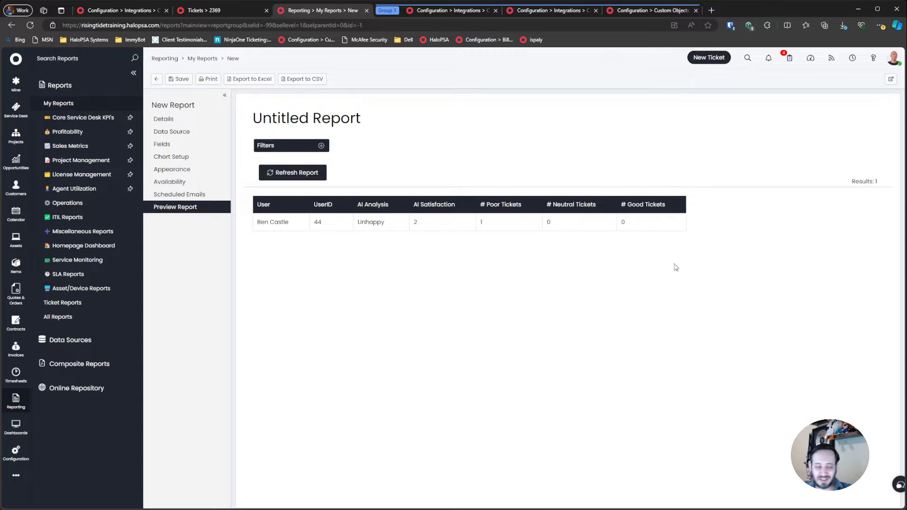
- Review the correspondence table that the Get Correspondence automation added to ticket 2369
click(222, 11)
click(64, 171)
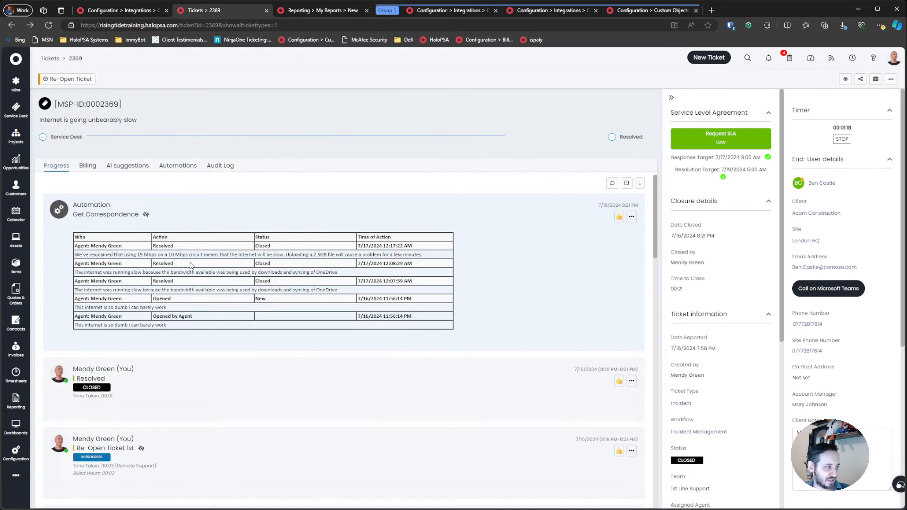
drag(78, 237, 489, 326)
click(444, 334)
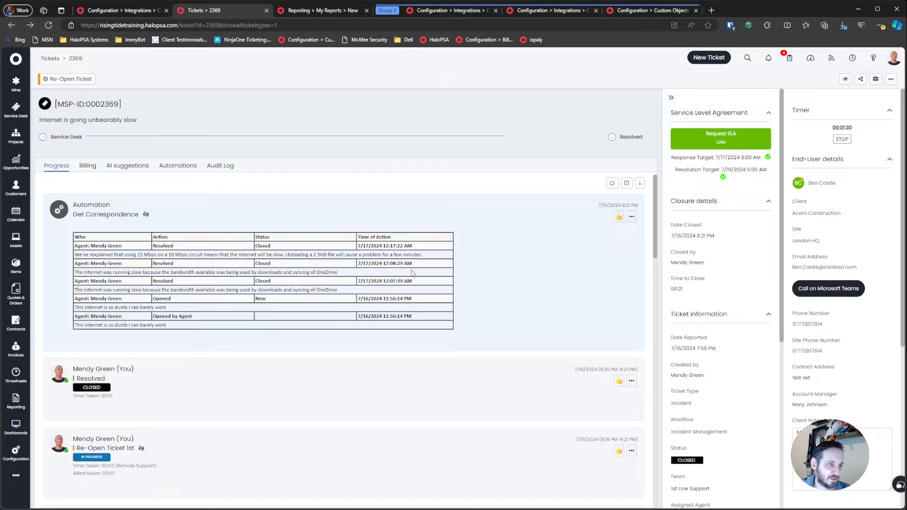
click(623, 12)
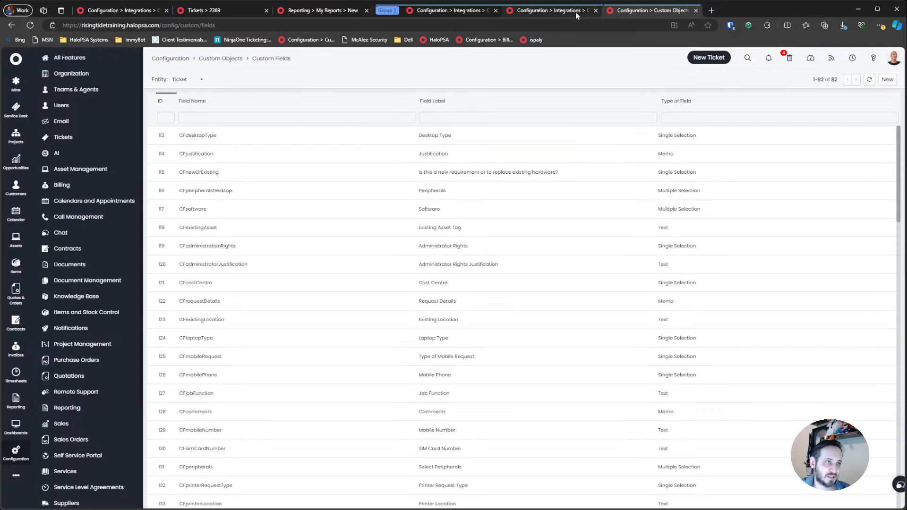
click(575, 12)
click(858, 81)
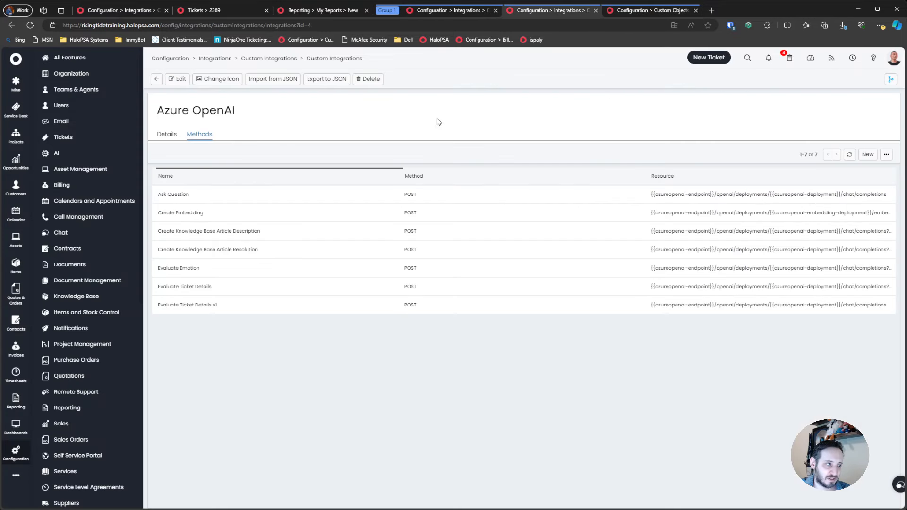
click(171, 135)
click(158, 83)
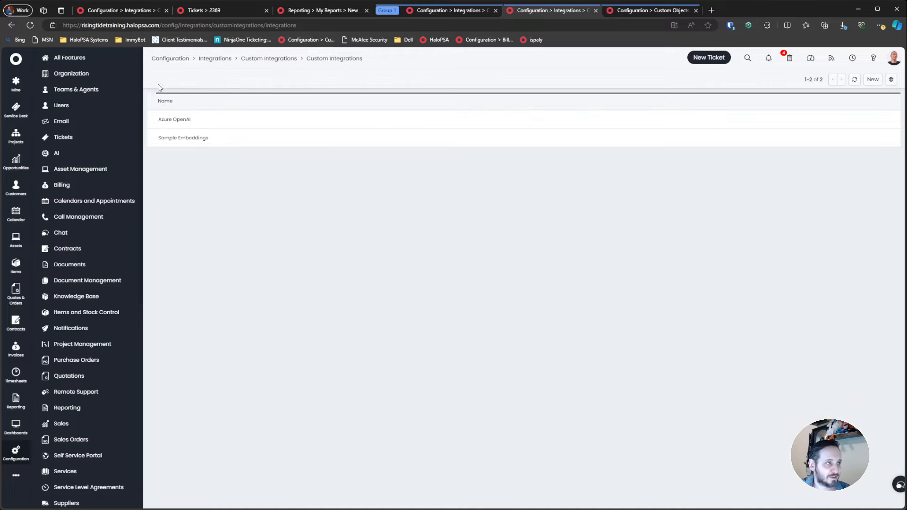
click(469, 13)
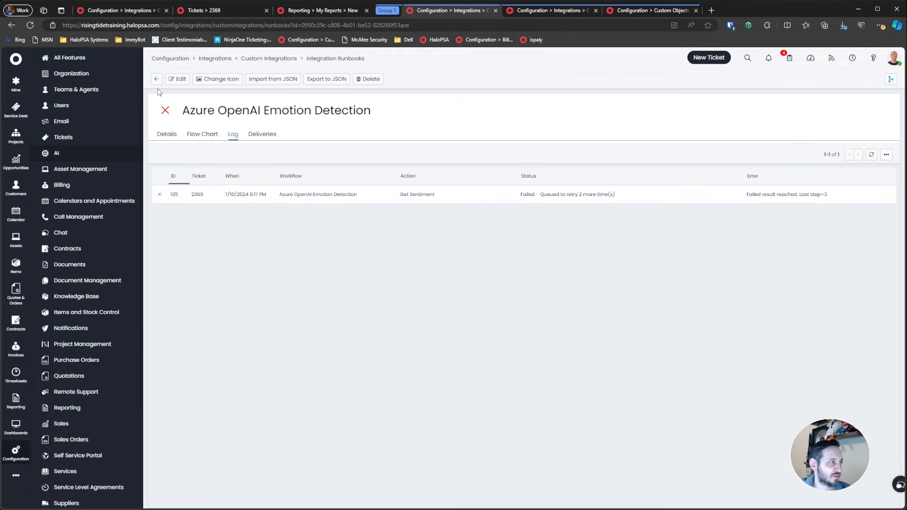
click(193, 12)
click(135, 13)
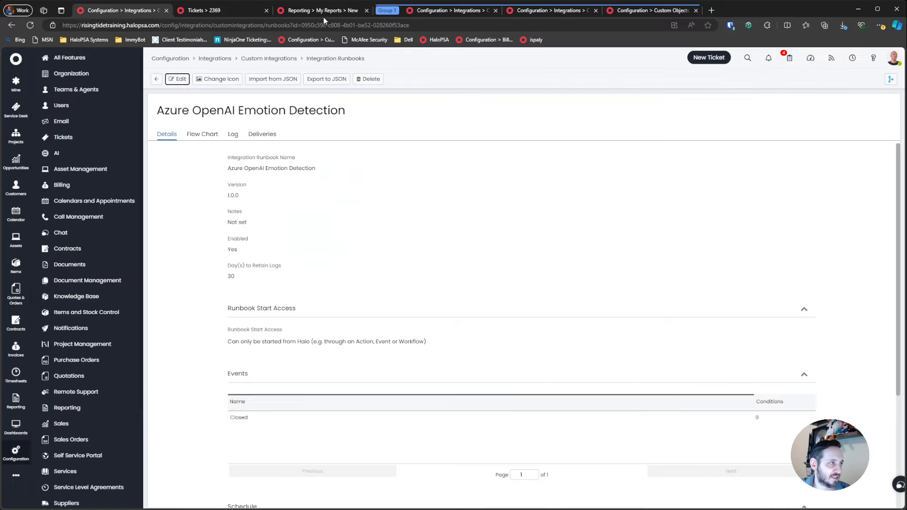
click(350, 15)
- Open the AI configuration and read the AI Reports section about generating report queries with 'Use AI Query Builder'
click(418, 12)
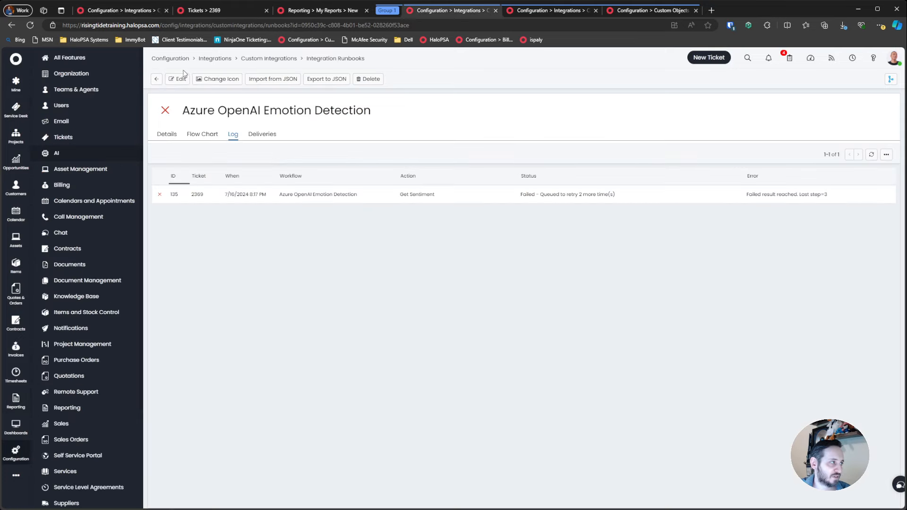
click(97, 153)
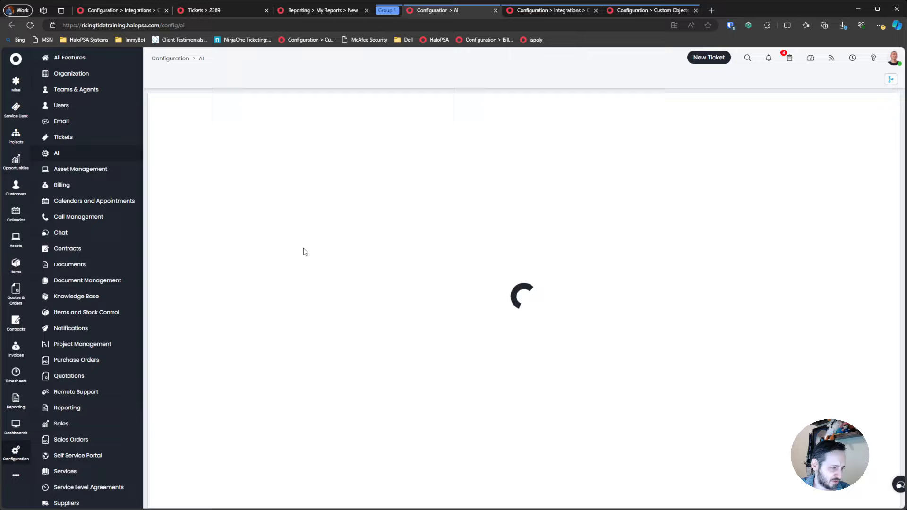
scroll(302, 257, down, 10)
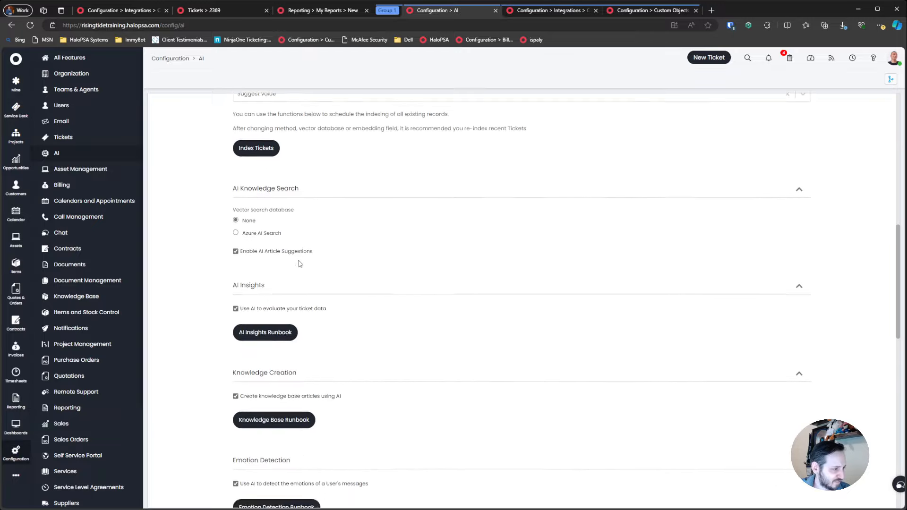
scroll(300, 263, down, 4)
scroll(232, 222, down, 4)
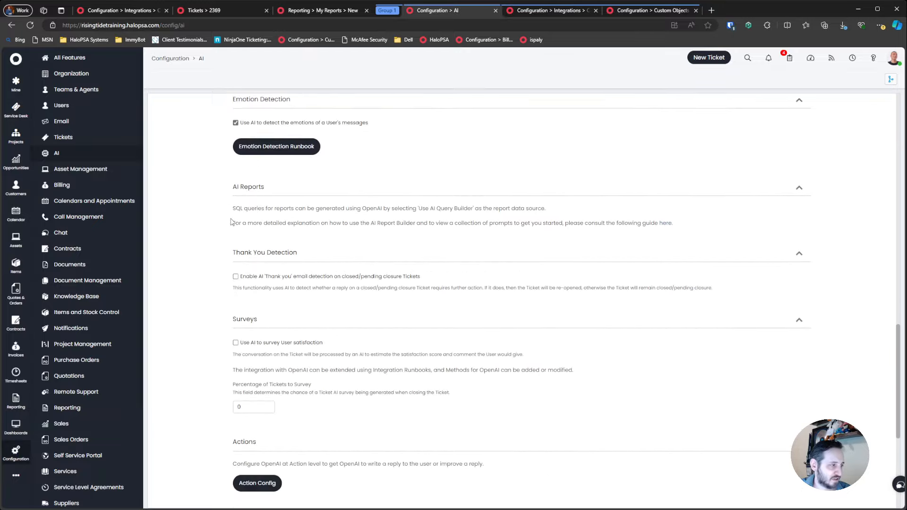
drag(192, 198, 723, 238)
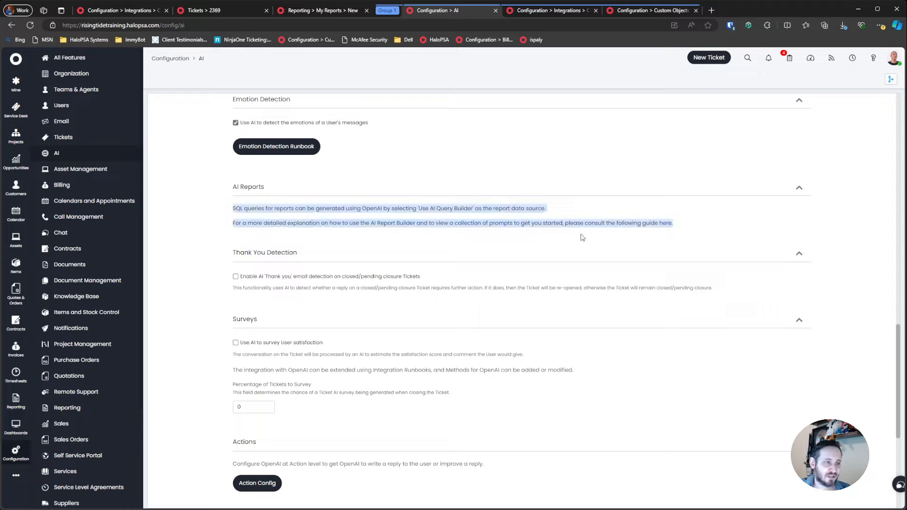
drag(222, 211, 735, 230)
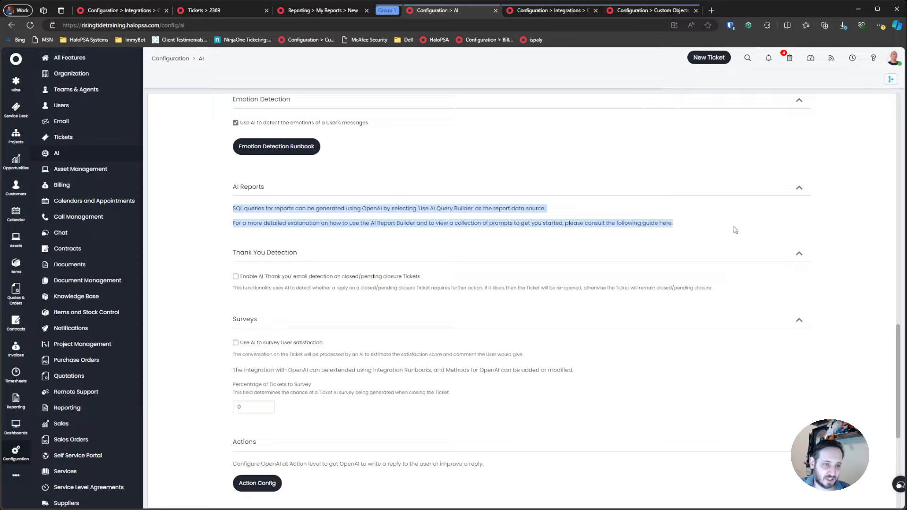
click(226, 215)
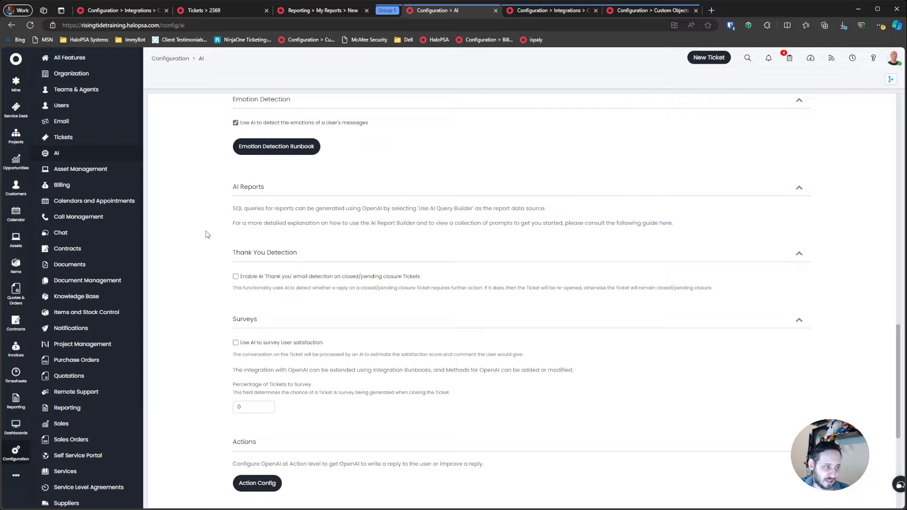
- Enable AI 'Thank you' email detection on closed/pending closure tickets and read its description
click(415, 279)
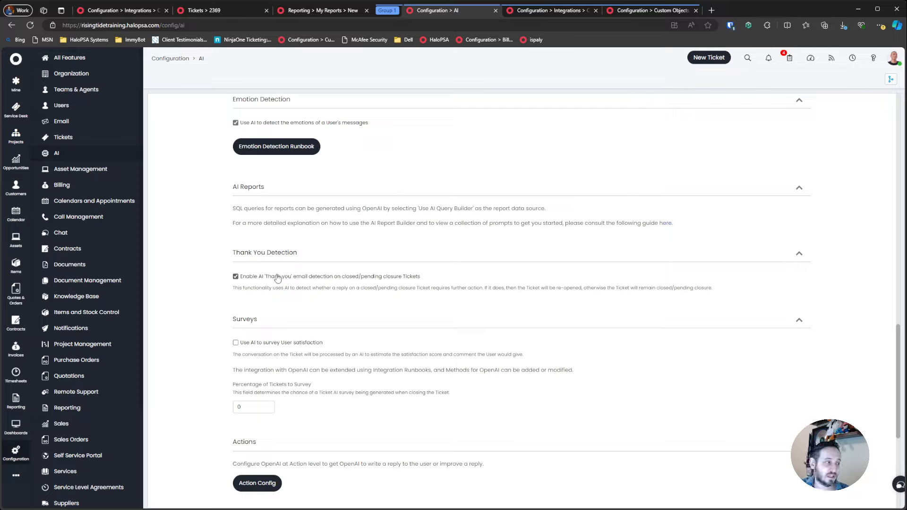
drag(238, 279, 744, 292)
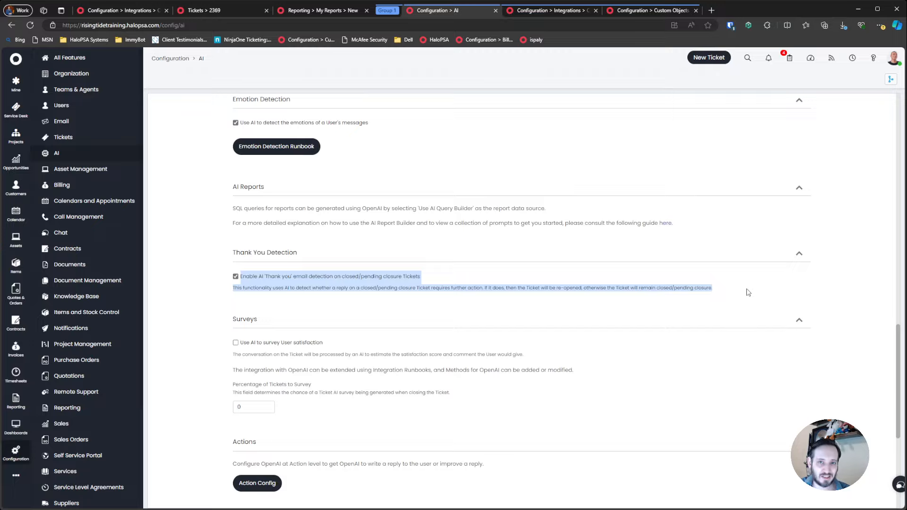
click(205, 298)
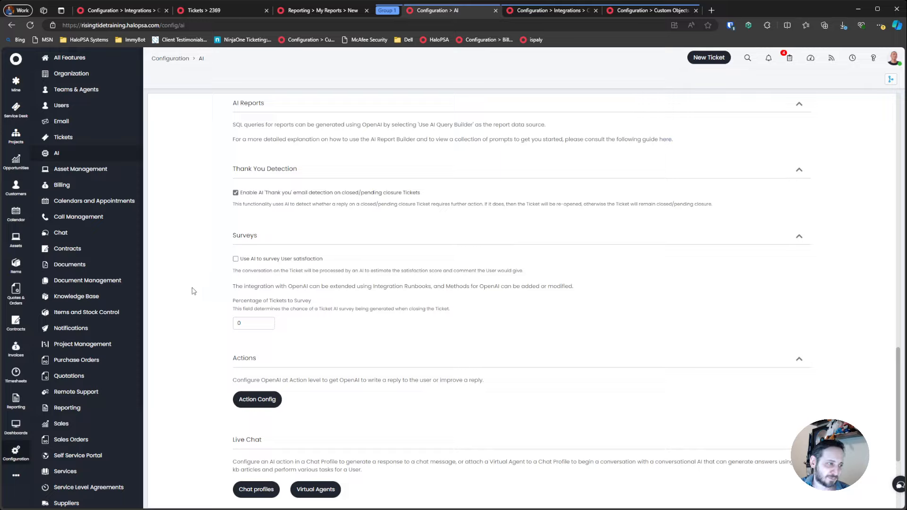
- Read the Surveys section's explanation of AI user satisfaction surveys and the percentage of tickets to survey
drag(344, 271, 375, 283)
drag(254, 287, 464, 309)
click(445, 310)
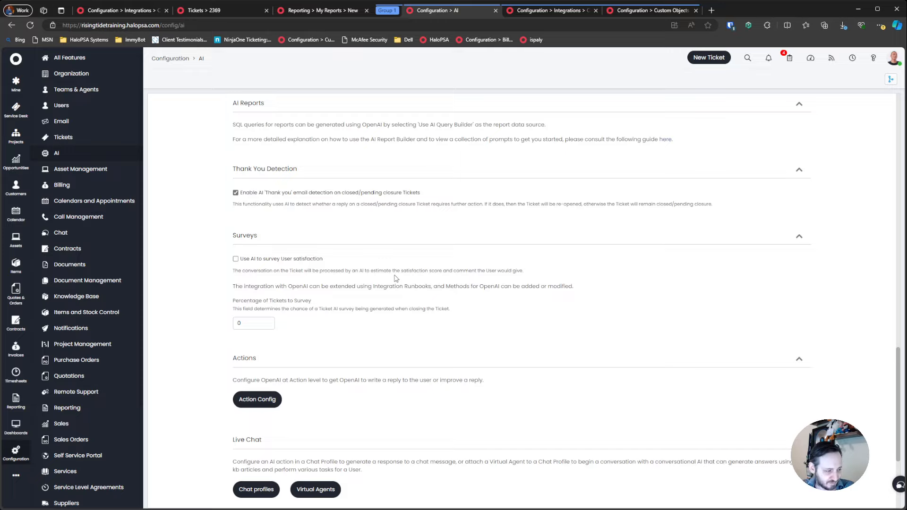
- Check the Azure Open AI log for recorded entries and close it
scroll(396, 278, down, 3)
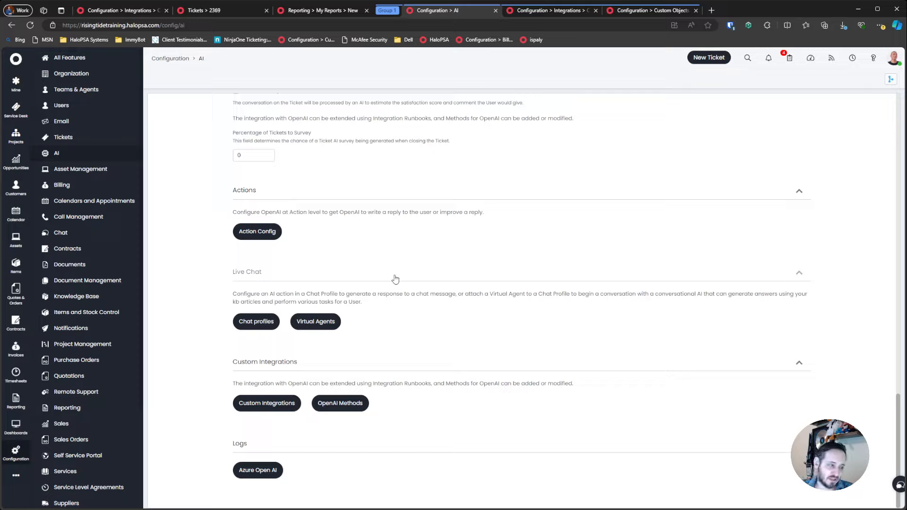
click(257, 470)
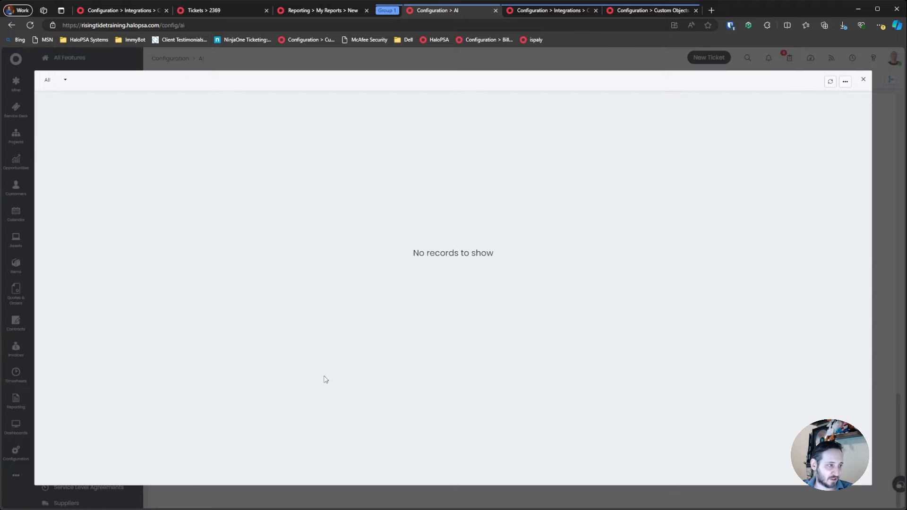
click(863, 80)
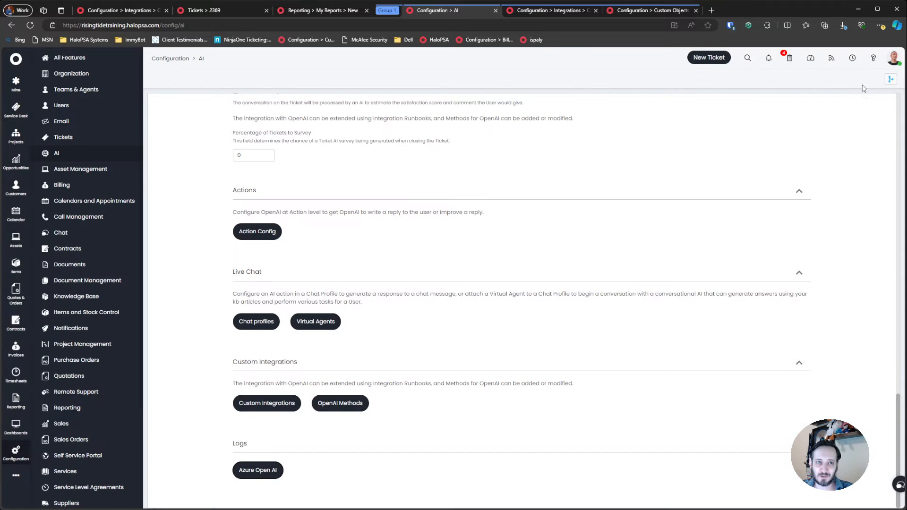